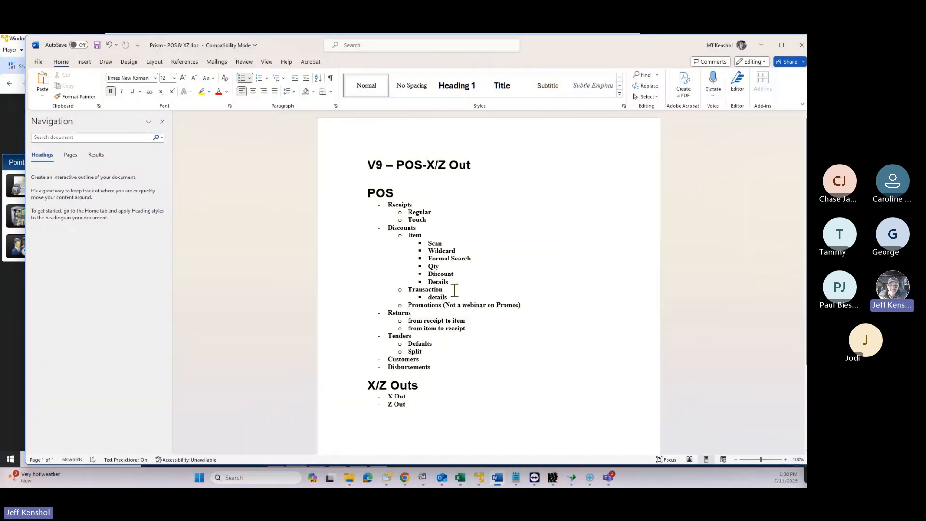
Review the POS and X/Z Out outline without the Navigation pane, then minimize Word
{"action": "scroll", "coordinate": [455, 290], "scroll_direction": "up", "scroll_amount": 6, "text": "ctrl"}
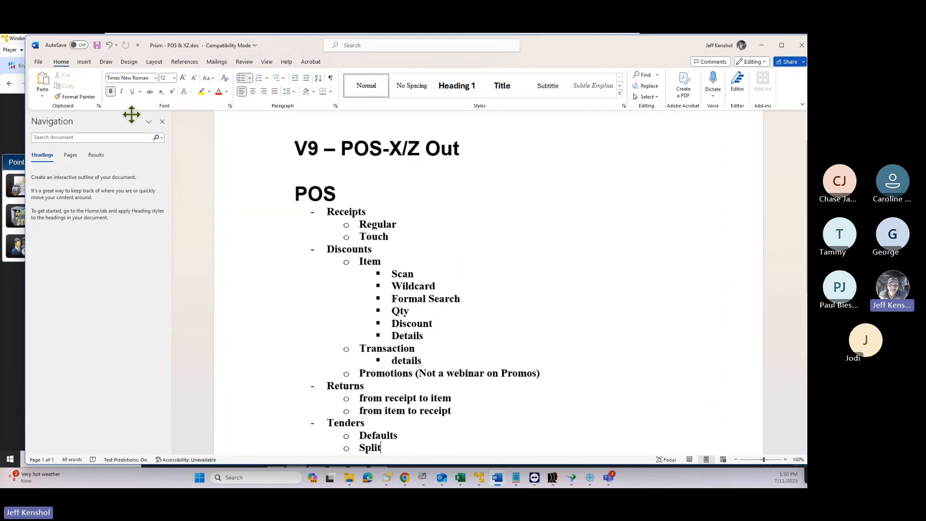
{"action": "left_click", "coordinate": [162, 122]}
{"action": "scroll", "coordinate": [393, 239], "scroll_direction": "up", "scroll_amount": 2, "text": "ctrl"}
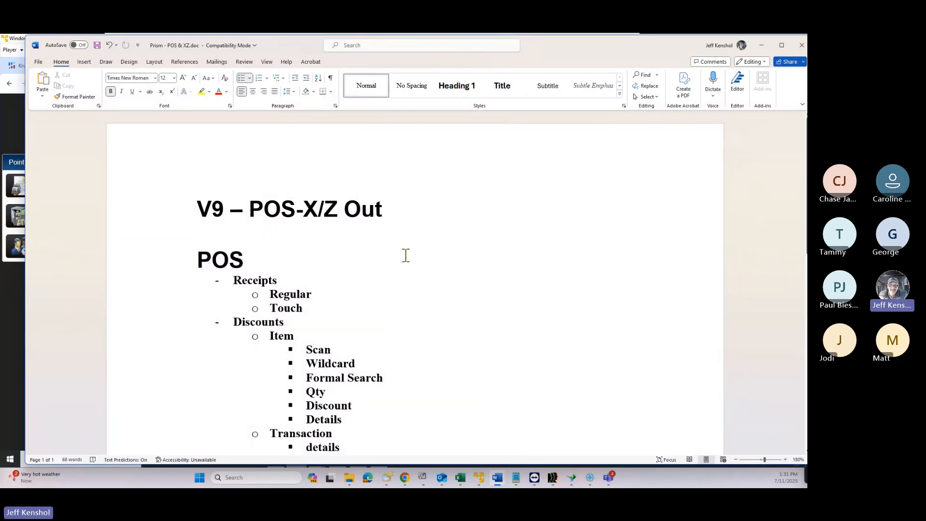
{"action": "scroll", "coordinate": [404, 258], "scroll_direction": "down", "scroll_amount": 5}
{"action": "scroll", "coordinate": [405, 262], "scroll_direction": "down", "scroll_amount": 1}
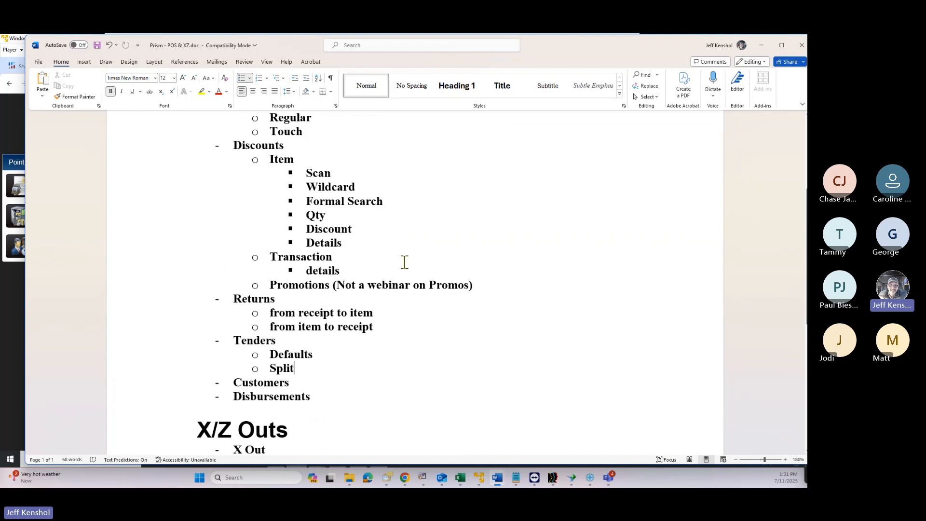
{"action": "scroll", "coordinate": [404, 262], "scroll_direction": "down", "scroll_amount": 3}
{"action": "scroll", "coordinate": [404, 263], "scroll_direction": "up", "scroll_amount": 3}
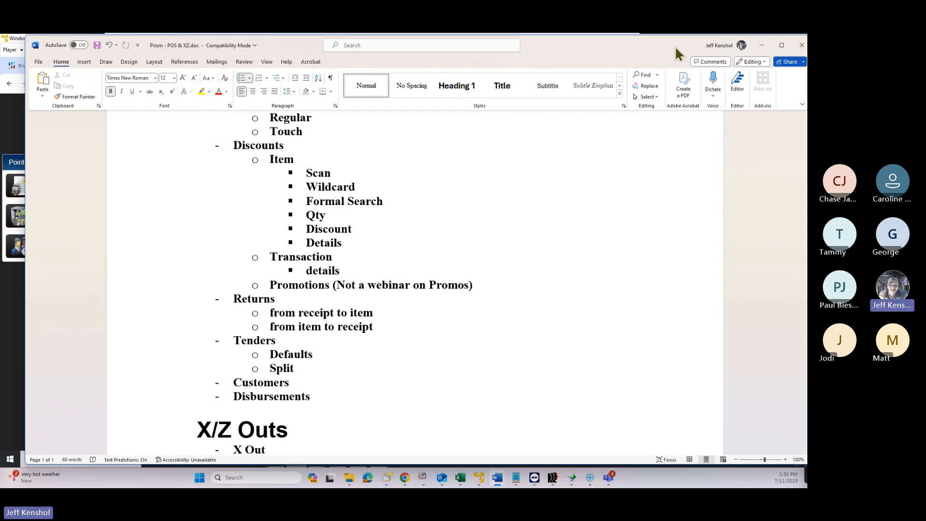
{"action": "left_click", "coordinate": [761, 45]}
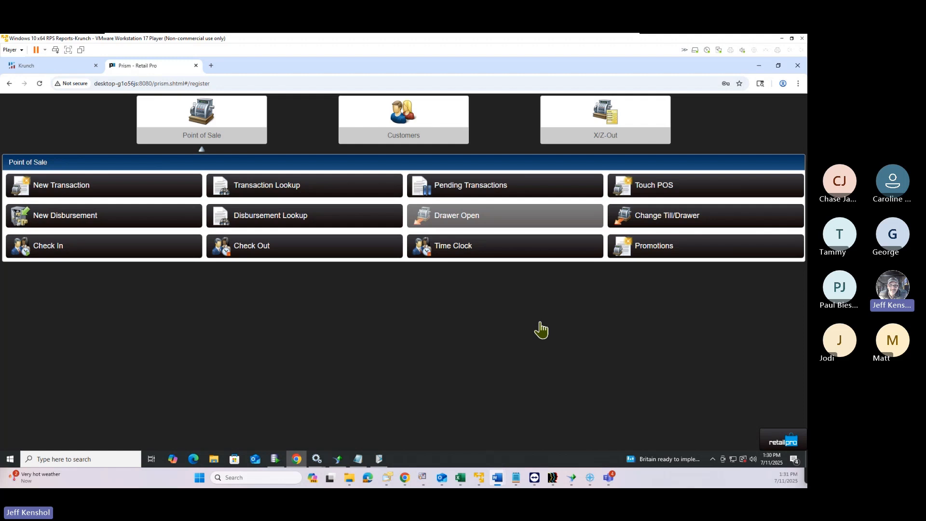
Start a new transaction, then switch to Touch POS through the Prism Menu's Point of Sale
{"action": "left_click", "coordinate": [102, 189]}
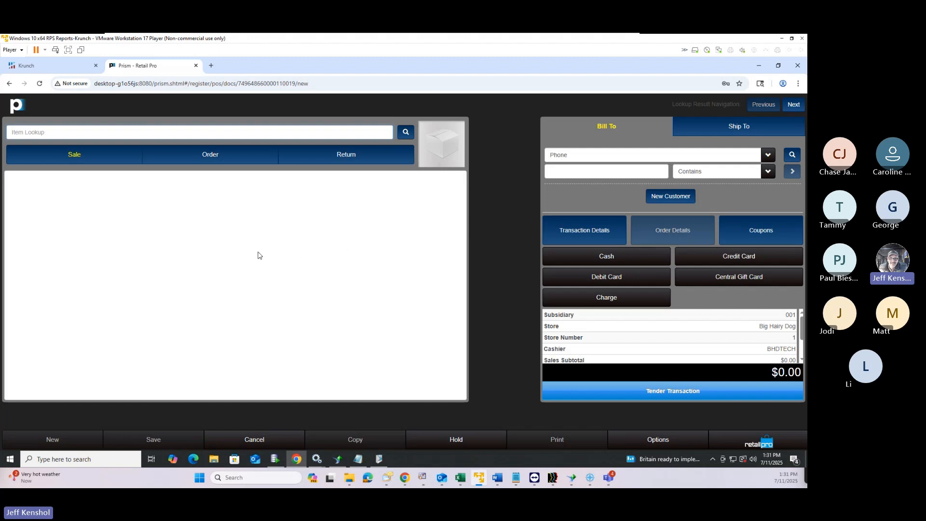
{"action": "left_click", "coordinate": [147, 133]}
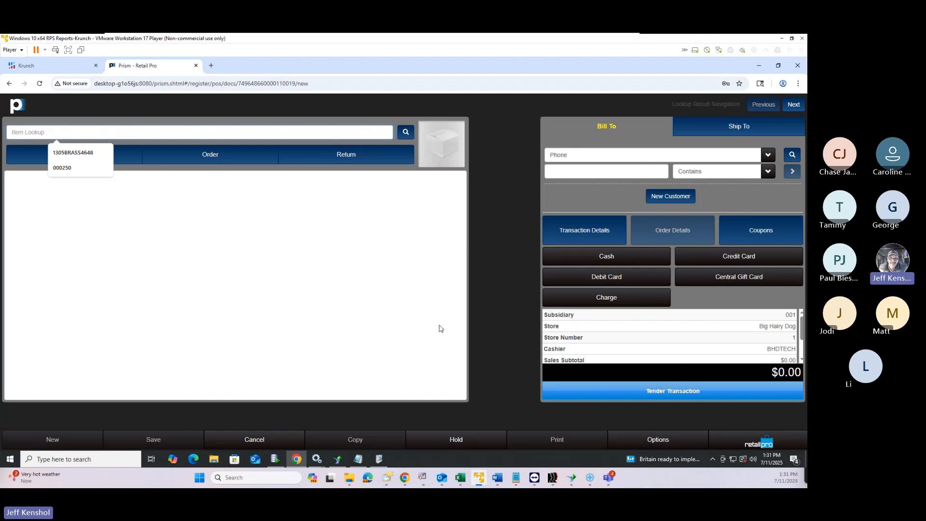
{"action": "left_click", "coordinate": [737, 445]}
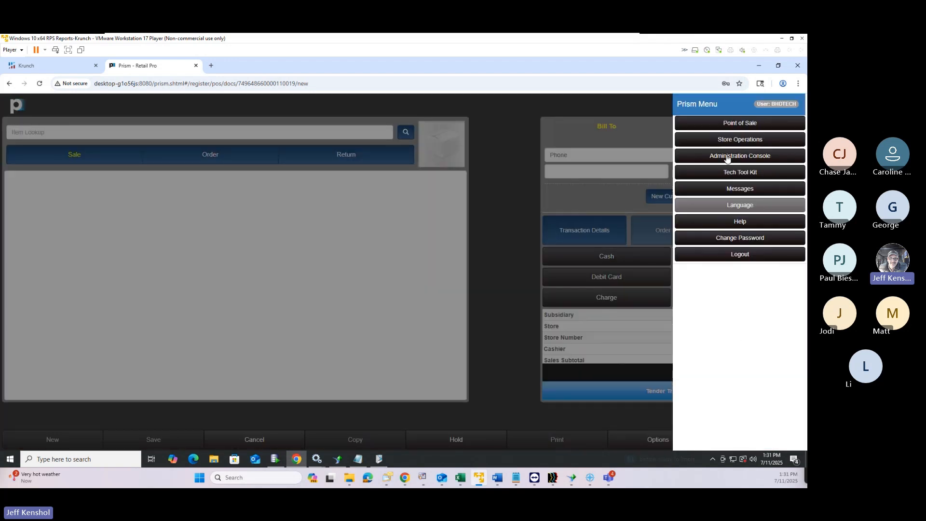
{"action": "left_click", "coordinate": [724, 123]}
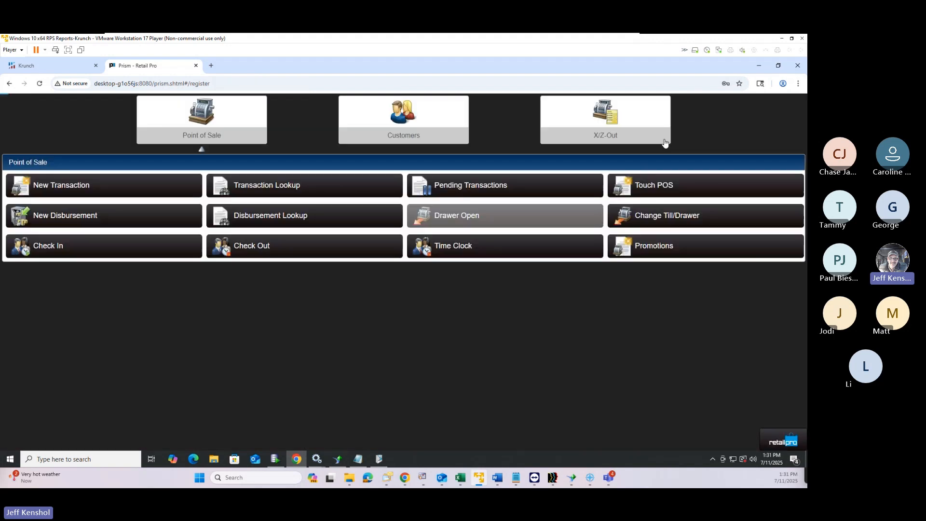
{"action": "left_click", "coordinate": [667, 187]}
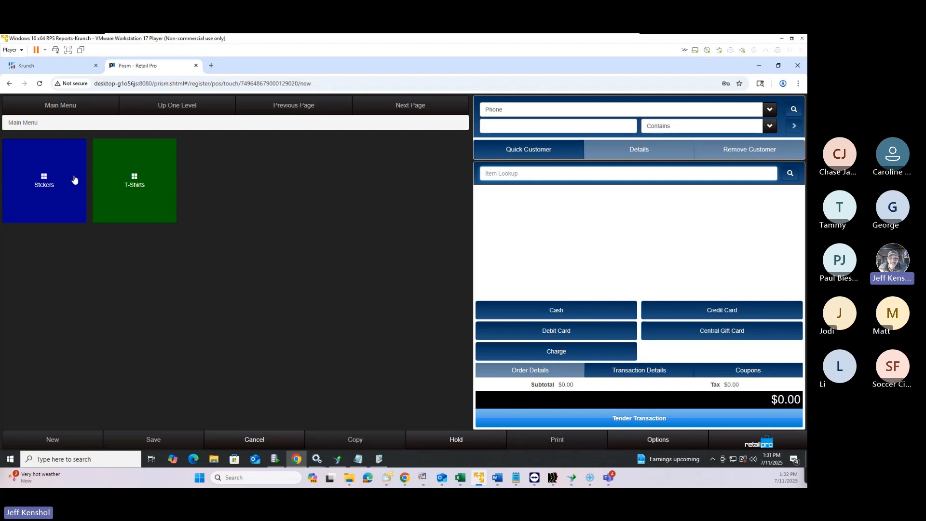
Add the SMOKE GRY #5586 long-sleeve shirt from T-Shirts at $26.99, then browse Stickers
{"action": "left_click", "coordinate": [124, 180]}
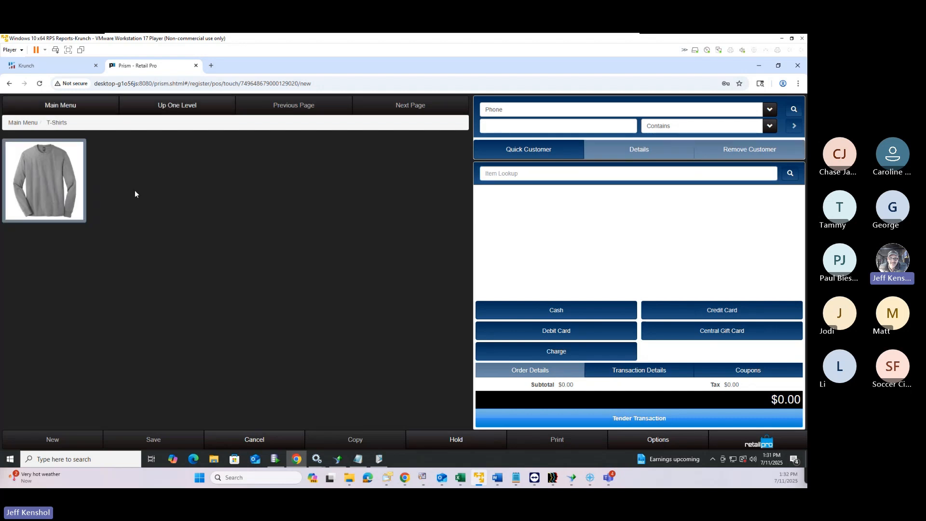
{"action": "left_click", "coordinate": [56, 179]}
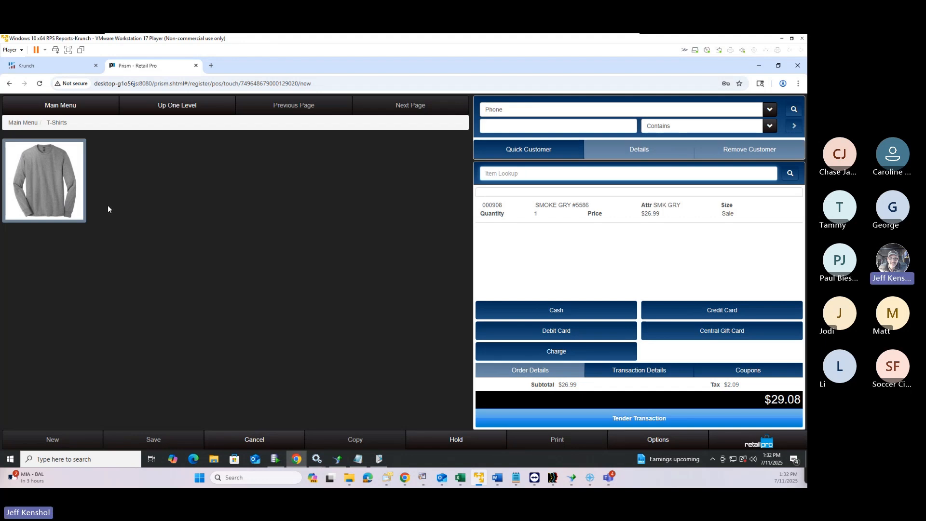
{"action": "left_click", "coordinate": [51, 106]}
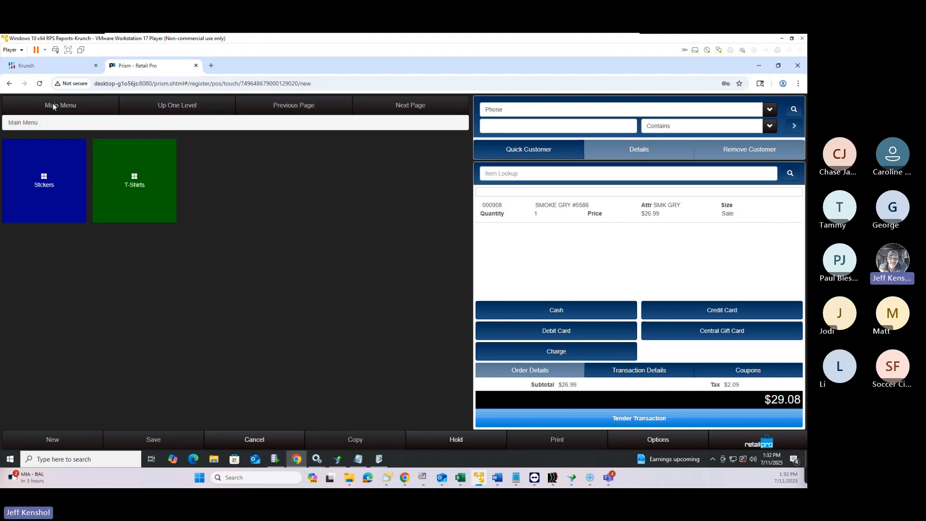
{"action": "left_click", "coordinate": [72, 191]}
{"action": "left_click", "coordinate": [120, 107]}
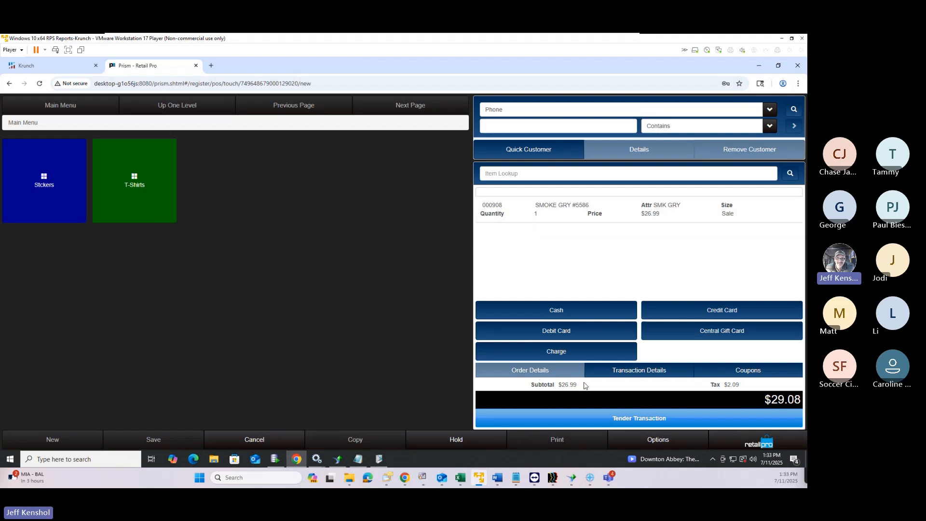
{"action": "left_click_drag", "start_coordinate": [577, 386], "coordinate": [532, 384]}
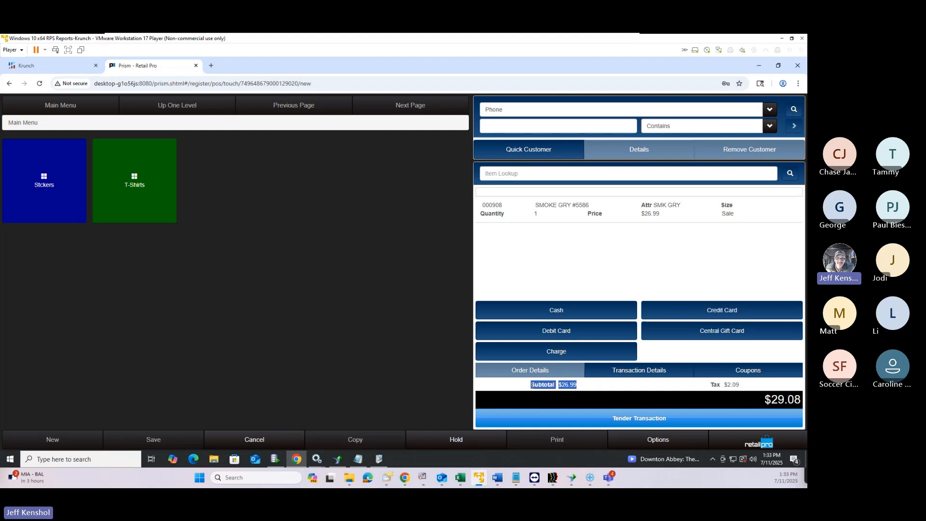
{"action": "left_click_drag", "start_coordinate": [739, 386], "coordinate": [704, 388]}
{"action": "left_click_drag", "start_coordinate": [755, 402], "coordinate": [802, 401]}
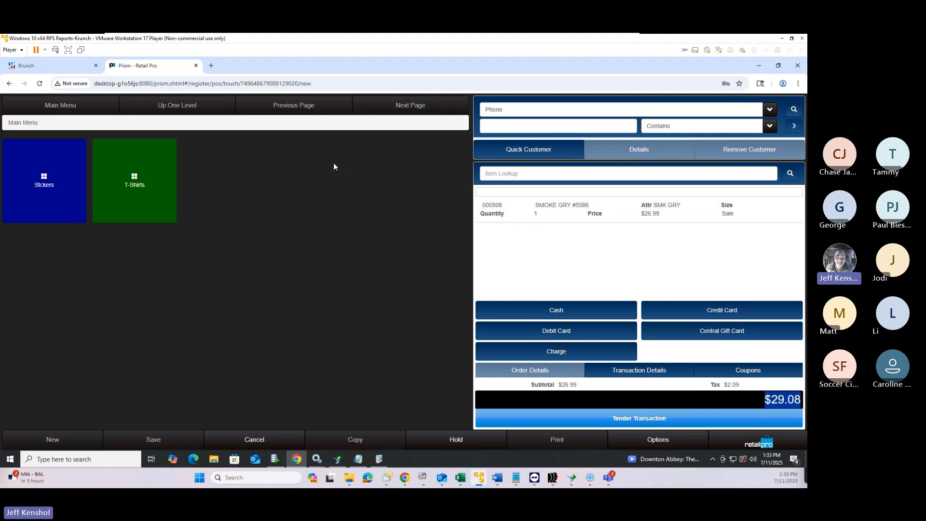
Change the SMOKE GRY shirt line to a Return with reason CHGMND, skipping the original-sale lookup
{"action": "left_click", "coordinate": [559, 215]}
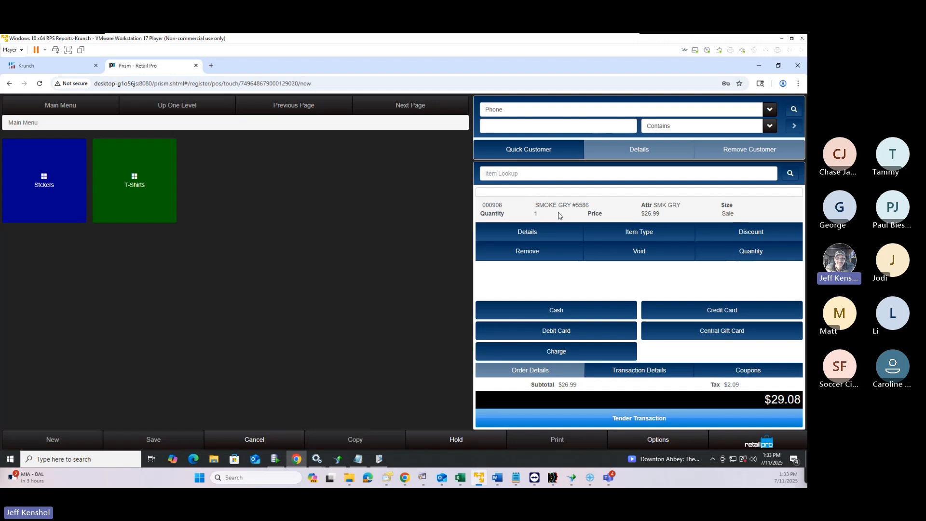
{"action": "left_click", "coordinate": [610, 235]}
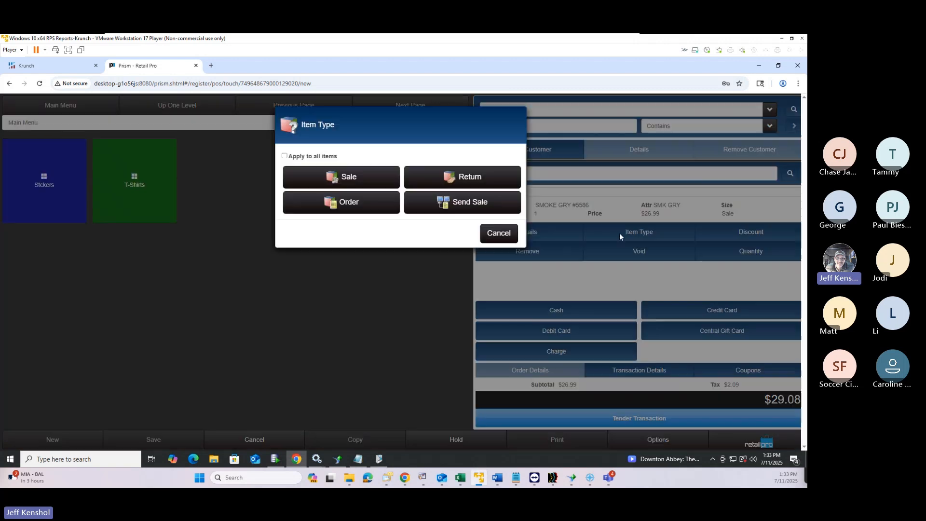
{"action": "left_click", "coordinate": [467, 178]}
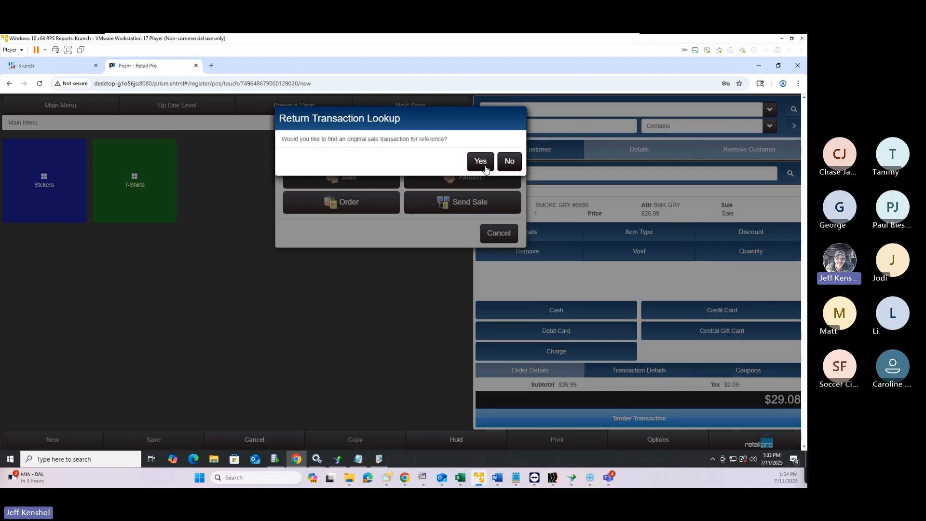
{"action": "left_click", "coordinate": [509, 161]}
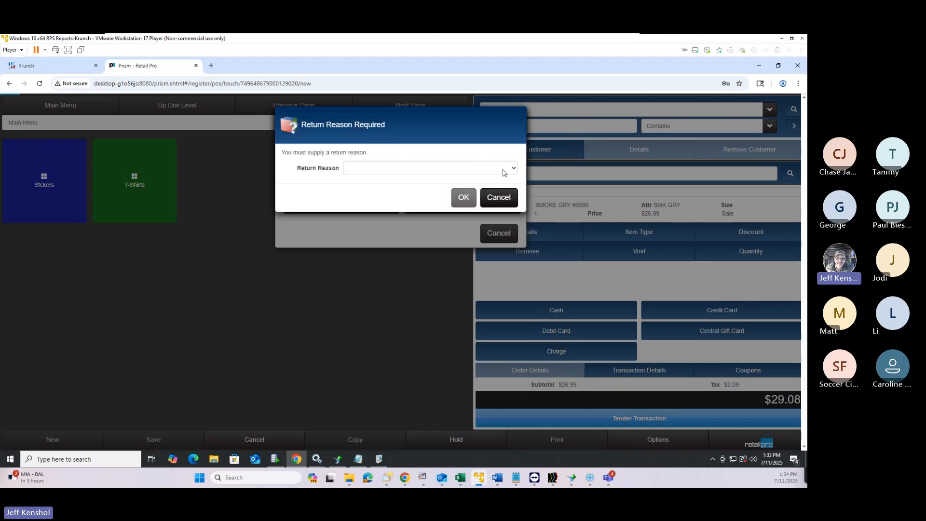
{"action": "left_click", "coordinate": [441, 172]}
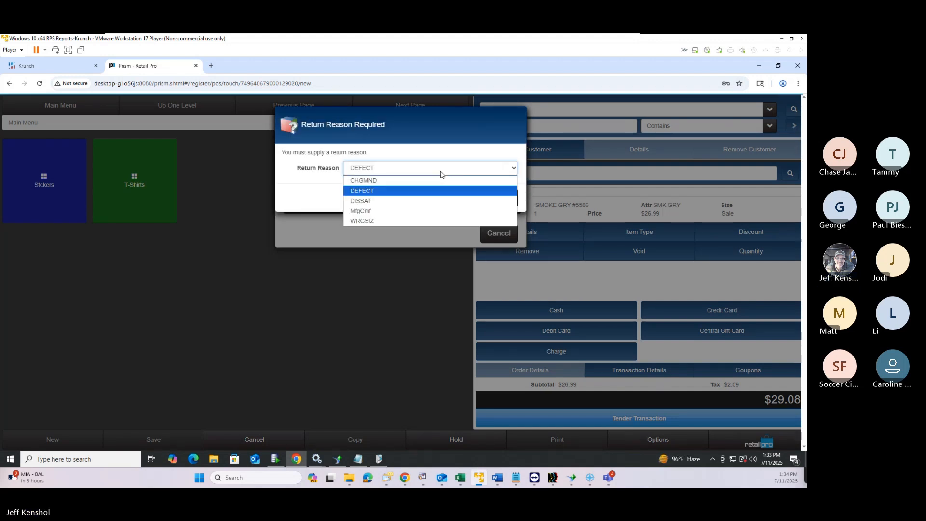
{"action": "left_click", "coordinate": [400, 182]}
{"action": "left_click", "coordinate": [464, 201]}
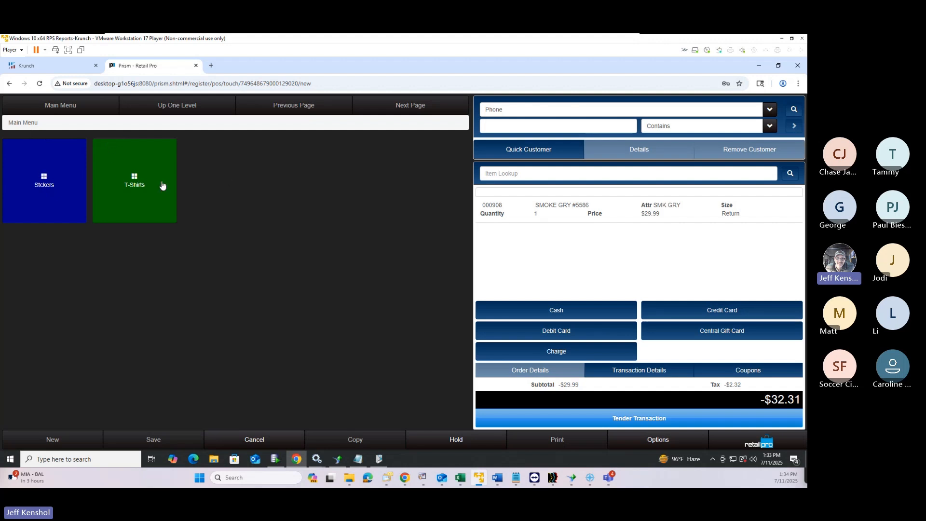
Browse the T-Shirts category, go back to the main tiles and open the Prism Menu
{"action": "left_click", "coordinate": [140, 185]}
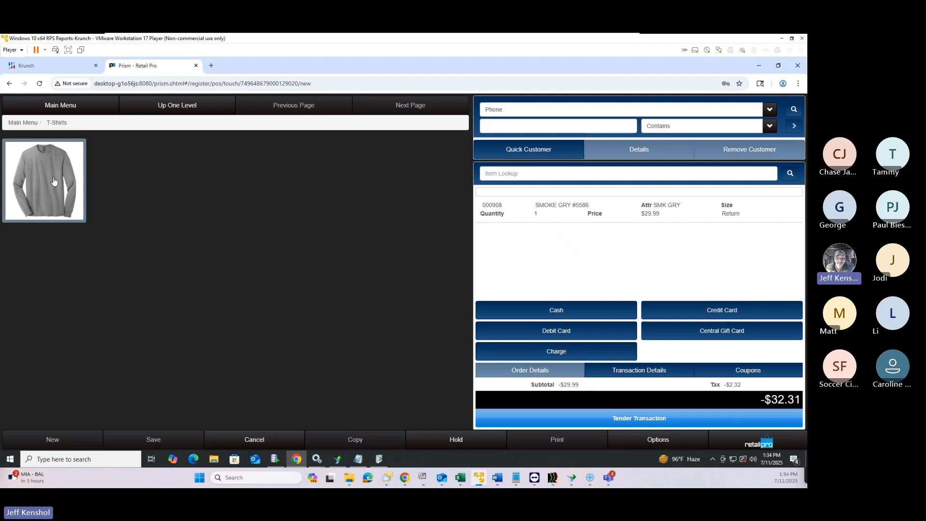
{"action": "left_click", "coordinate": [53, 107]}
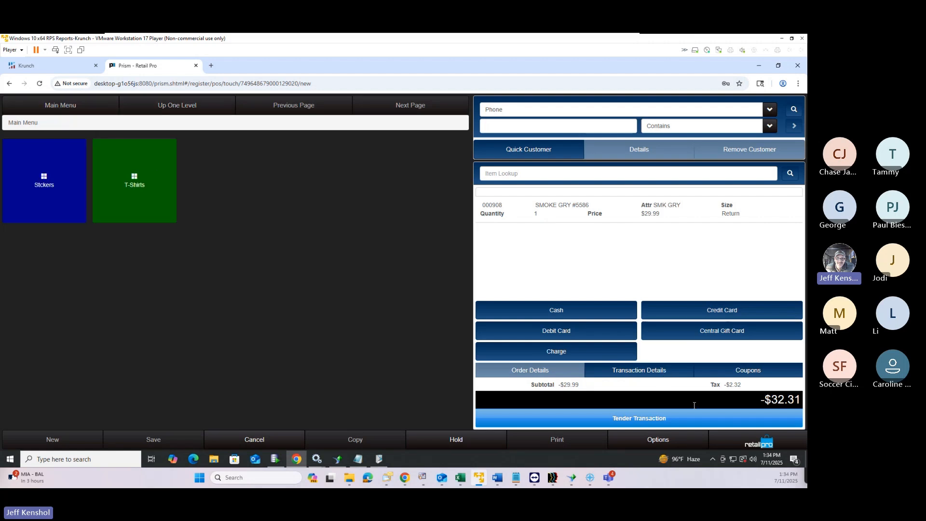
{"action": "left_click", "coordinate": [752, 444]}
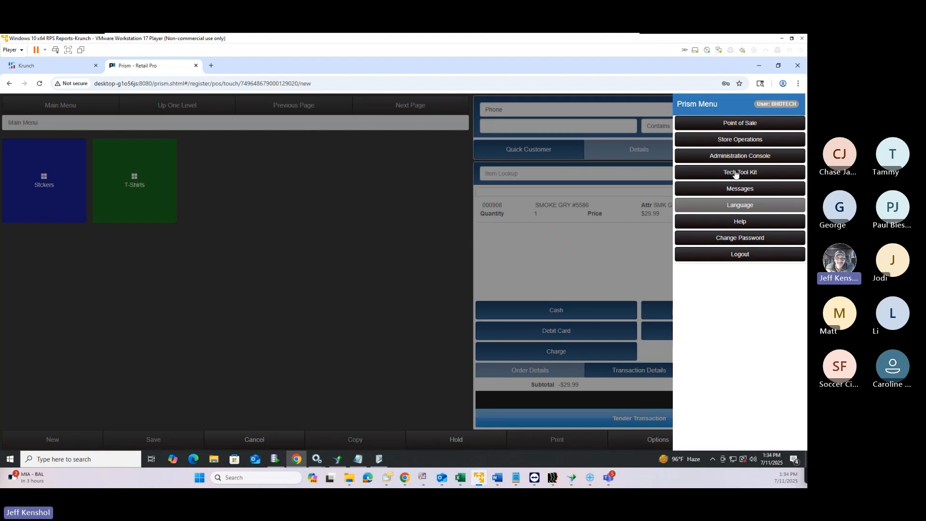
Check the Prism version 2.5.0.1483 under Help > About, then close it and the Prism Menu
{"action": "left_click", "coordinate": [740, 223]}
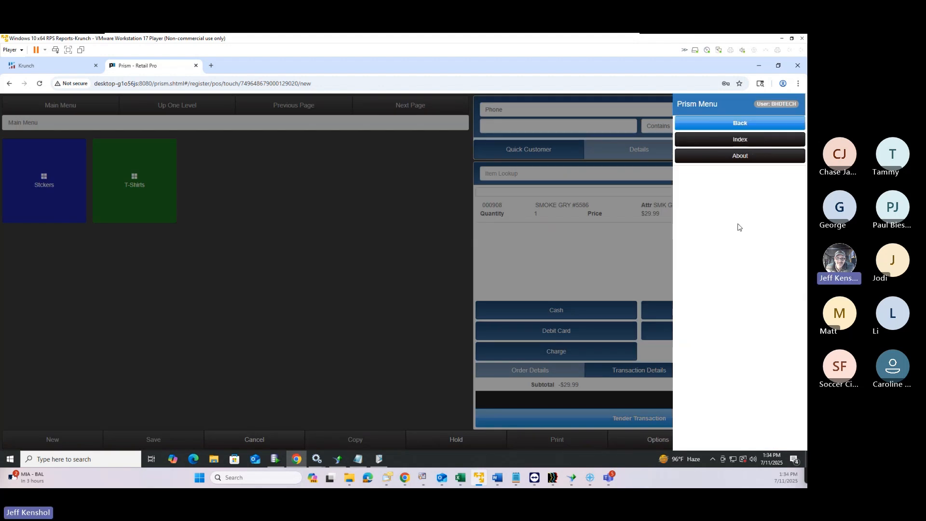
{"action": "left_click", "coordinate": [734, 157]}
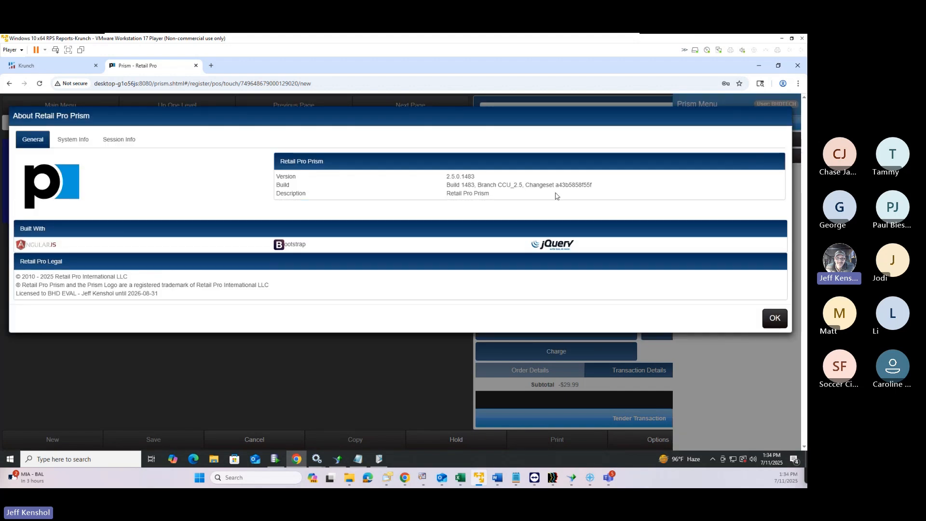
{"action": "double_click", "coordinate": [471, 176]}
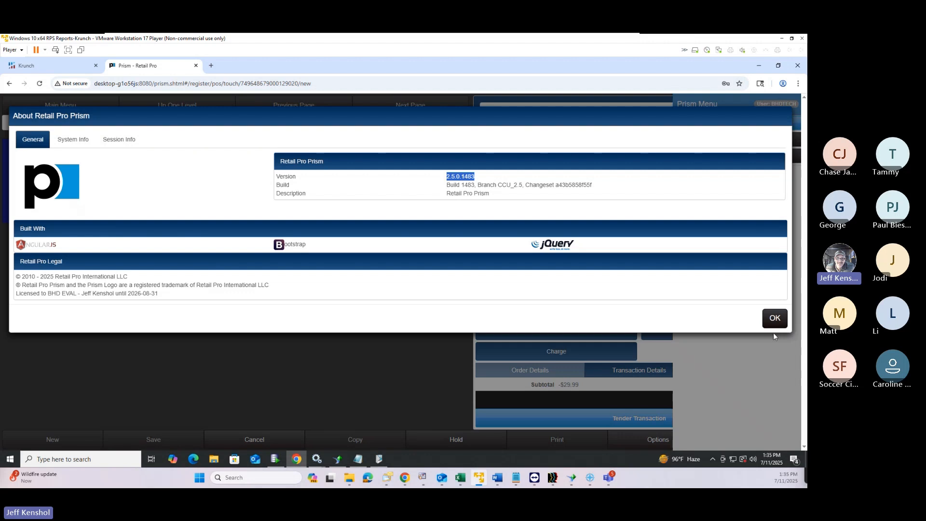
{"action": "left_click", "coordinate": [774, 319]}
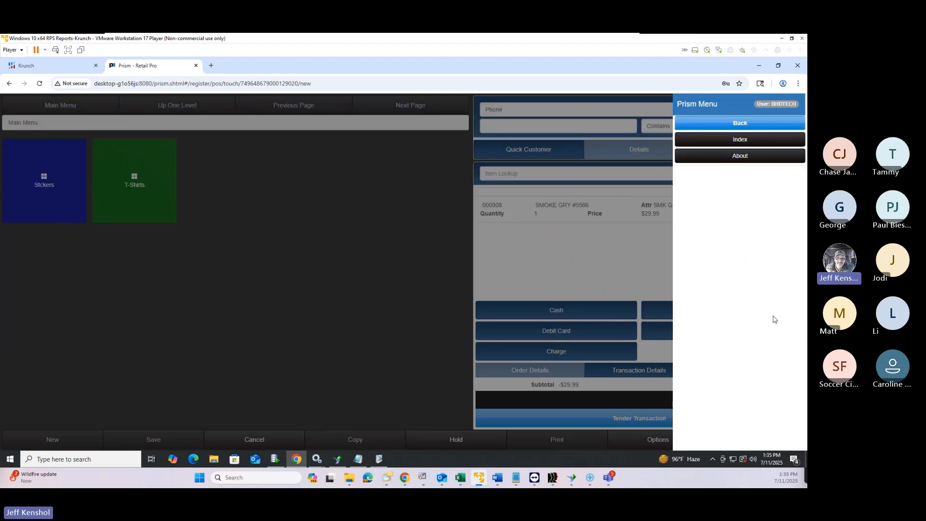
{"action": "left_click", "coordinate": [445, 286]}
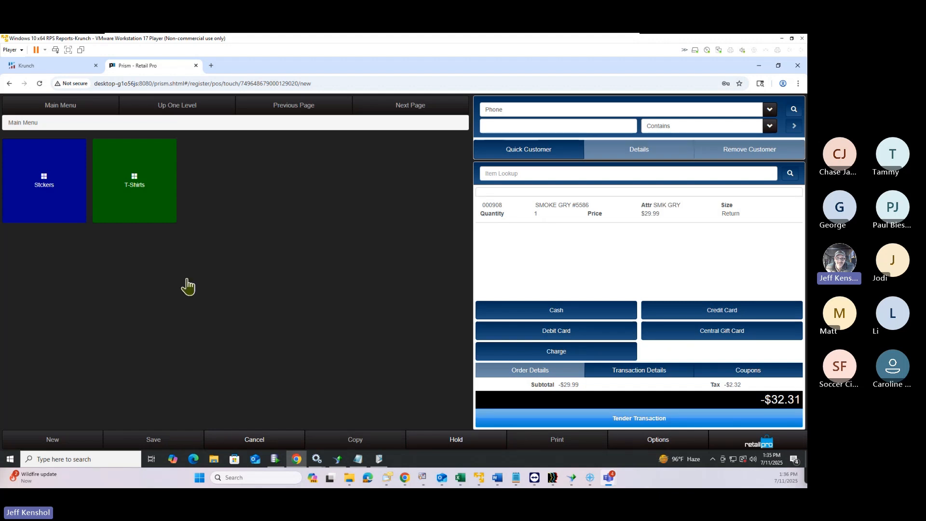
Look up item 000908 and add it as a sale line, bringing the total to $0.00
{"action": "left_click", "coordinate": [520, 175]}
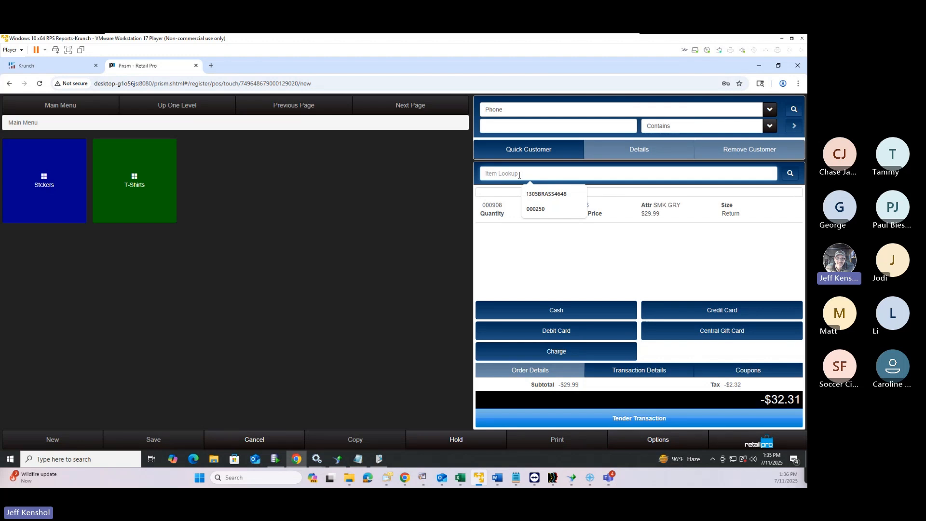
{"action": "type", "text": "000980"}
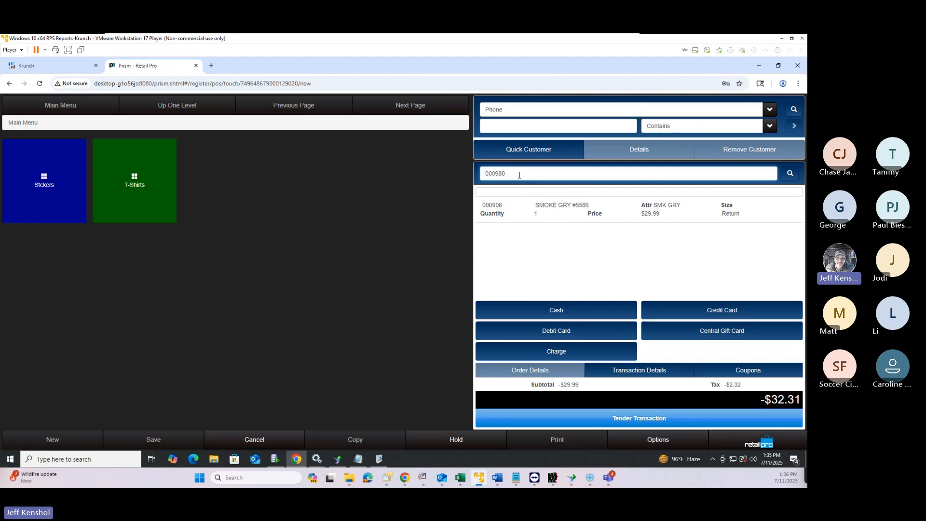
{"action": "key", "text": "BackSpace"}
{"action": "key", "text": "BackSpace"}
{"action": "type", "text": "08"}
{"action": "key", "text": "Return"}
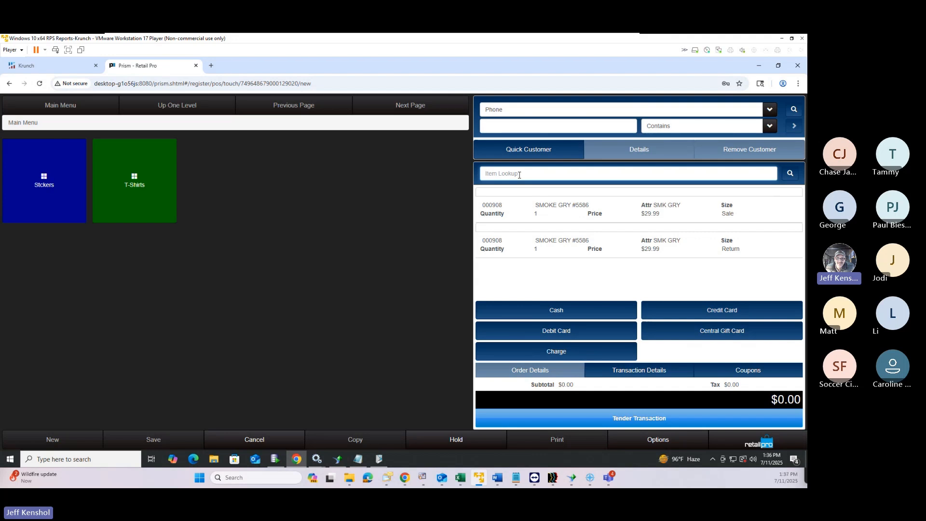
{"action": "left_click", "coordinate": [519, 172]}
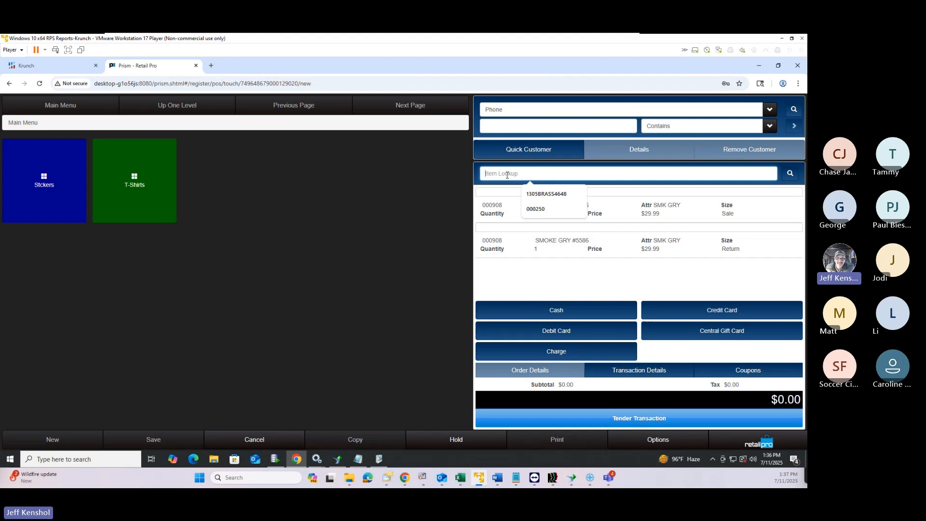
{"action": "left_click", "coordinate": [507, 176]}
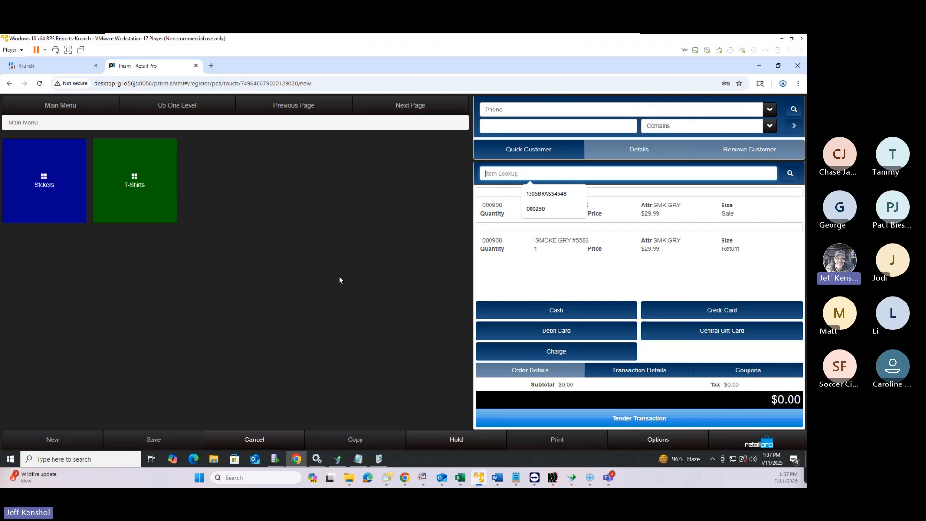
Start a new standard register transaction from the Prism Menu and enter 000908 in Item Lookup
{"action": "left_click", "coordinate": [759, 442]}
{"action": "left_click", "coordinate": [719, 143]}
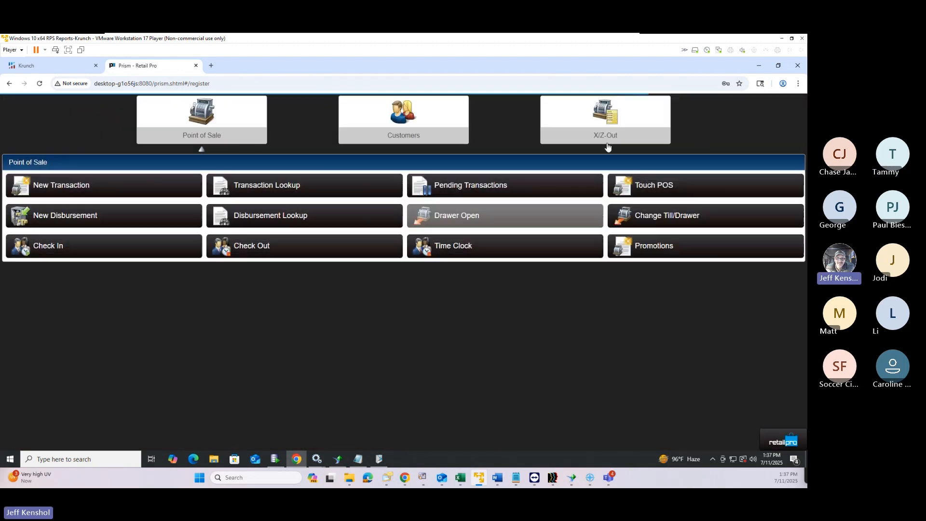
{"action": "left_click", "coordinate": [109, 190]}
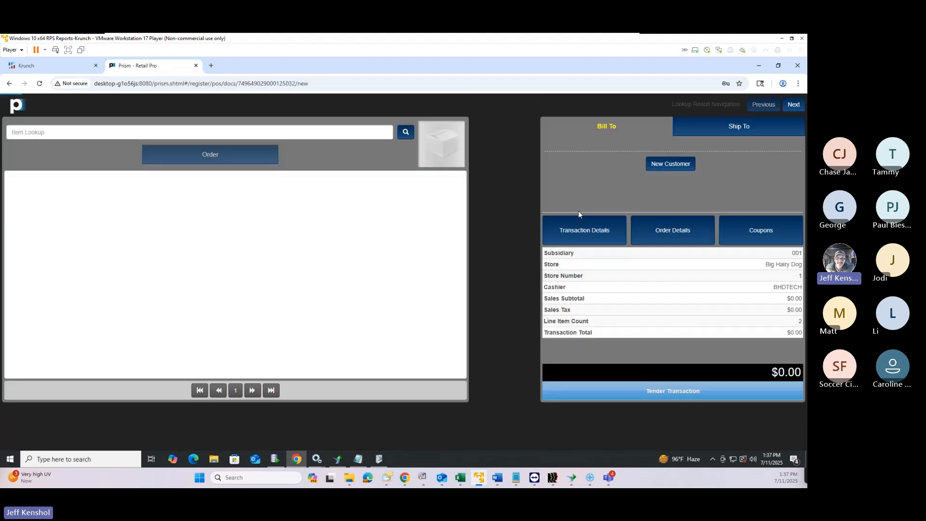
{"action": "left_click", "coordinate": [100, 131]}
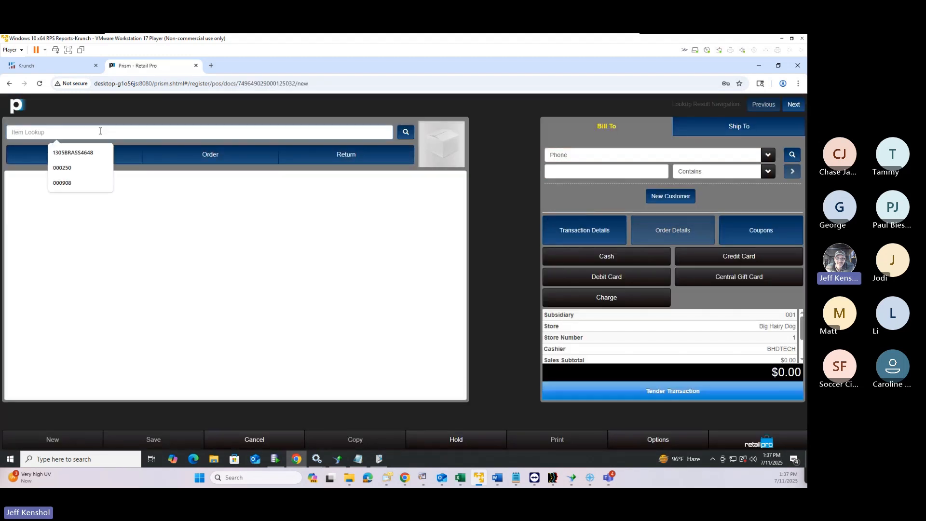
{"action": "type", "text": "000"}
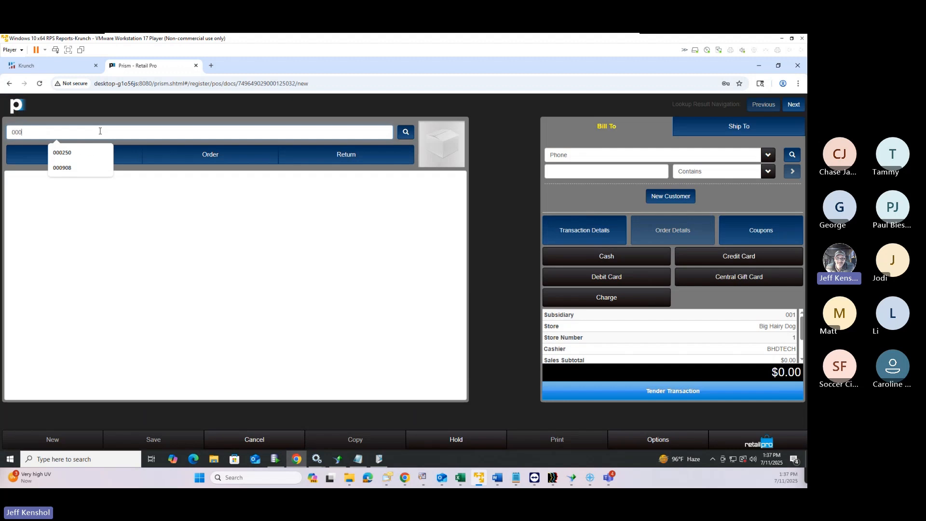
{"action": "type", "text": "908"}
Add item 000908, the HANES long sleeve tee at $26.99, for a $29.08 total
{"action": "key", "text": "Return"}
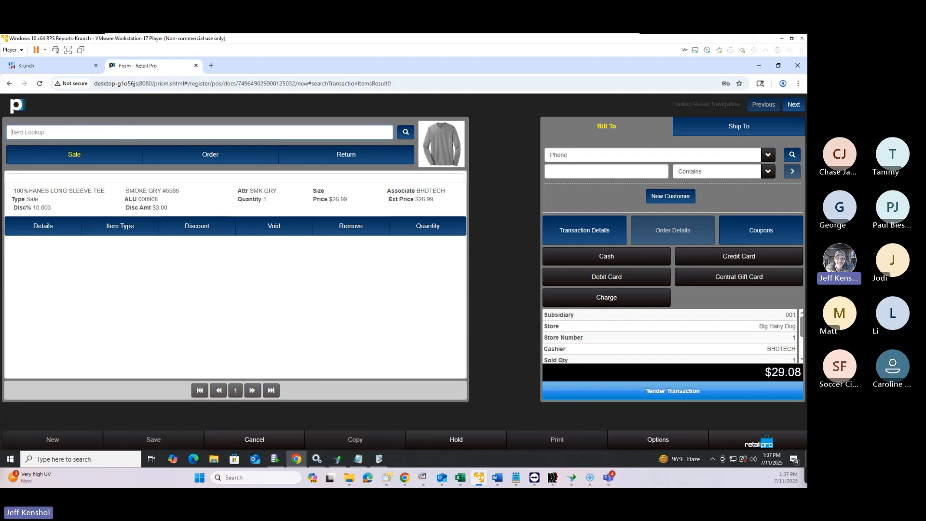
{"action": "left_click_drag", "start_coordinate": [808, 68], "coordinate": [650, 82]}
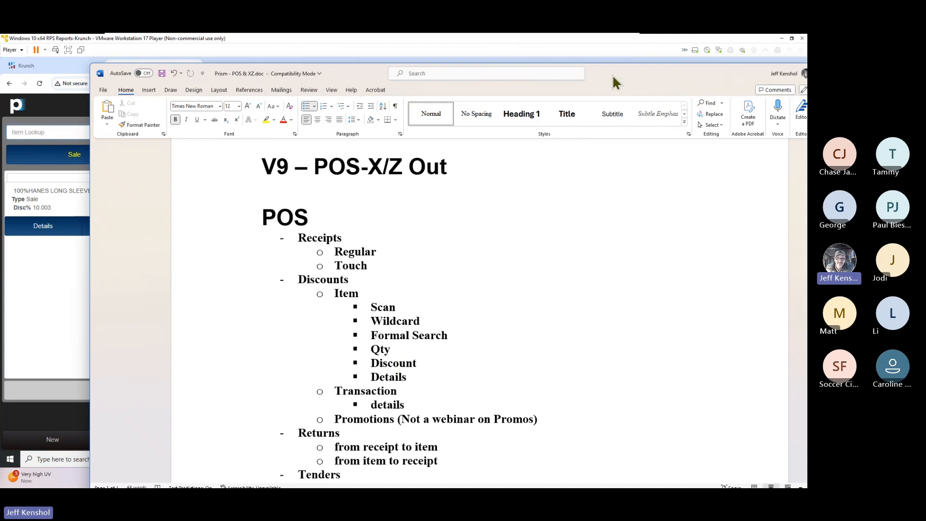
{"action": "left_click_drag", "start_coordinate": [612, 76], "coordinate": [807, 82]}
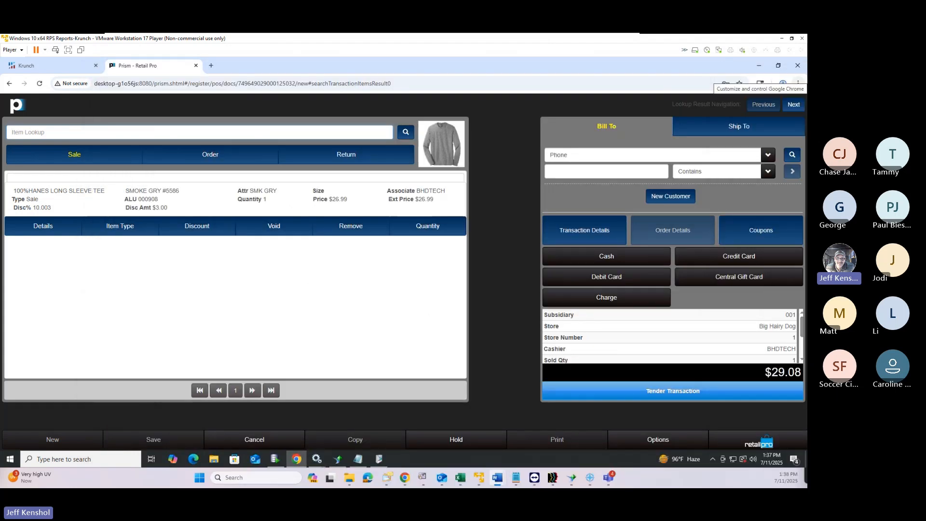
{"action": "left_click", "coordinate": [99, 130]}
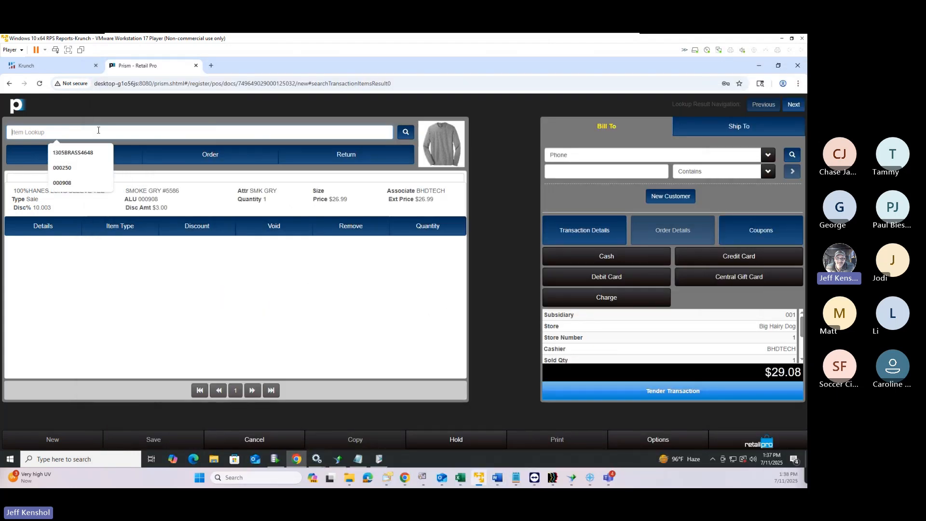
{"action": "type", "text": "1"}
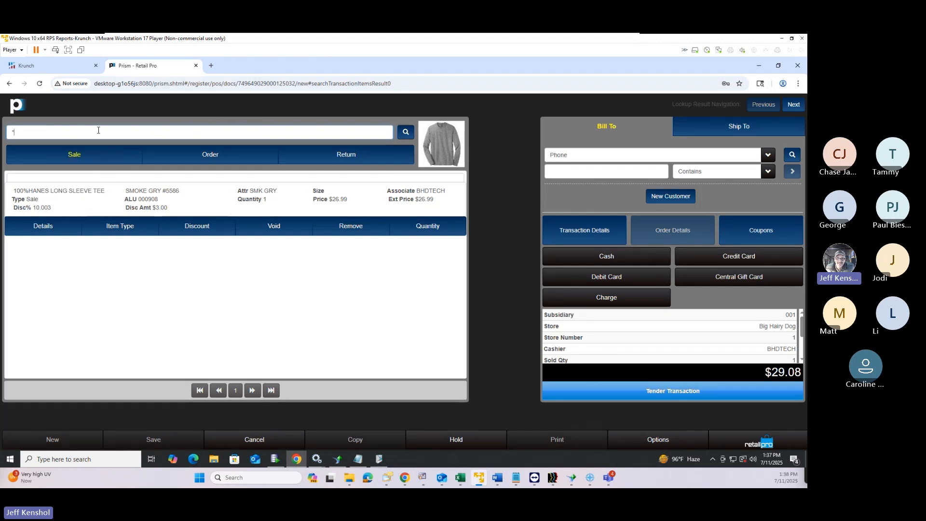
{"action": "type", "text": "tee"}
{"action": "key", "text": "Return"}
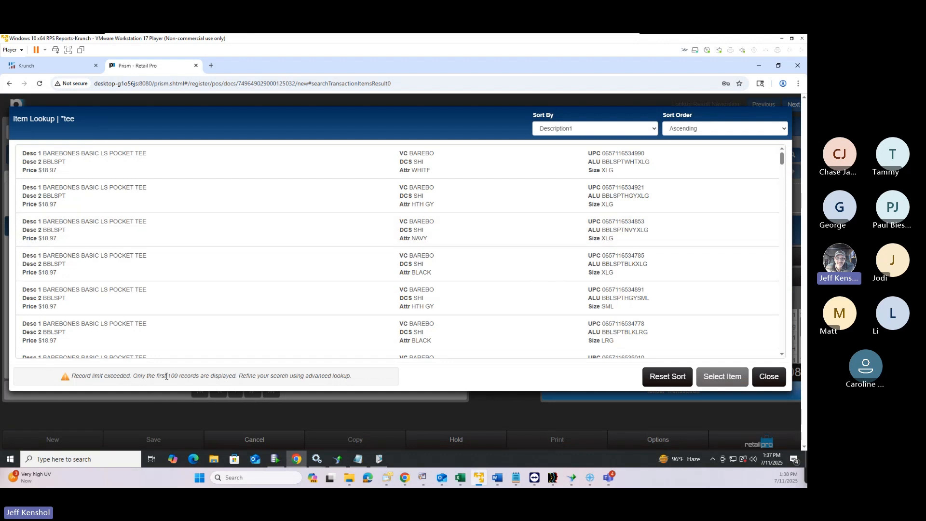
{"action": "left_click_drag", "start_coordinate": [166, 376], "coordinate": [203, 377]}
{"action": "left_click", "coordinate": [769, 377]}
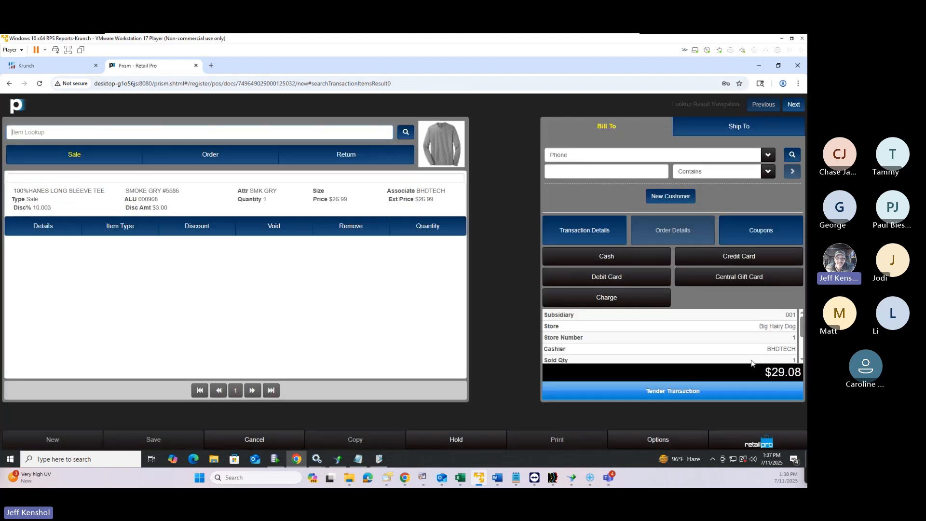
{"action": "left_click", "coordinate": [69, 130]}
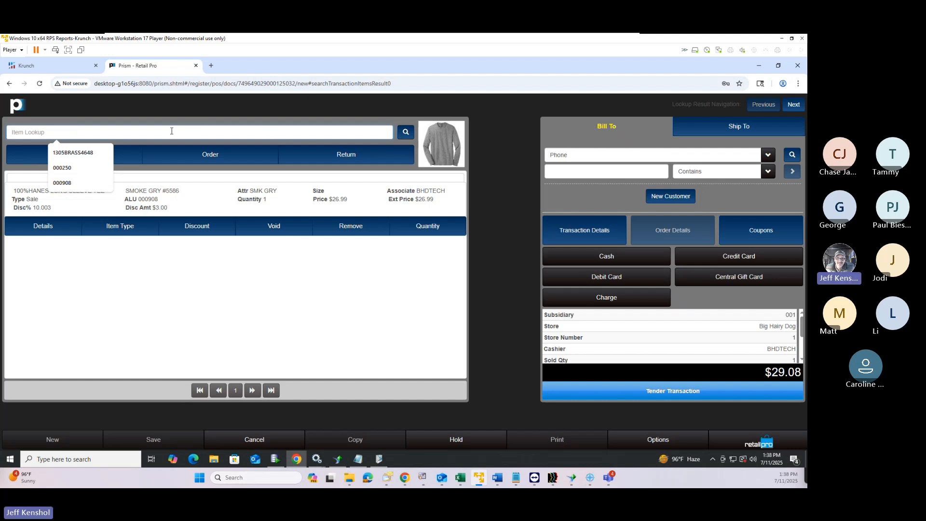
{"action": "type", "text": "*a*"}
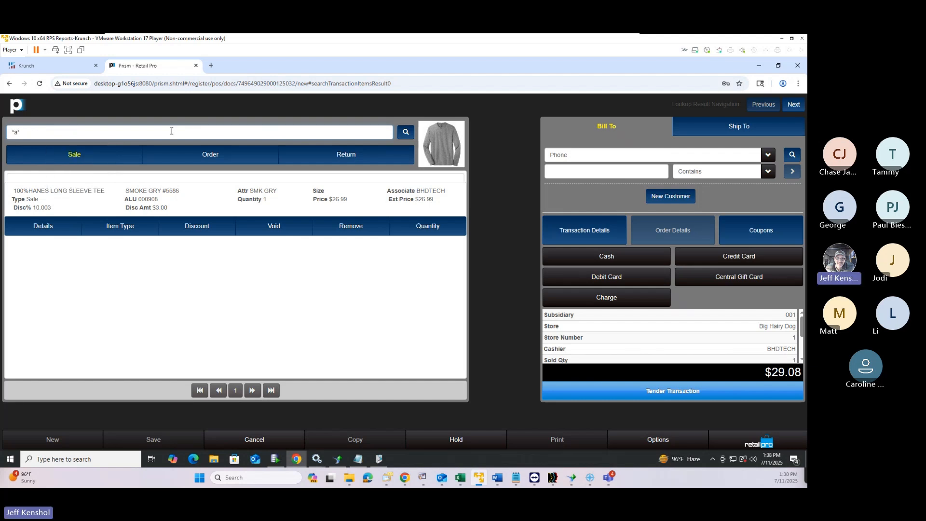
{"action": "key", "text": "Return"}
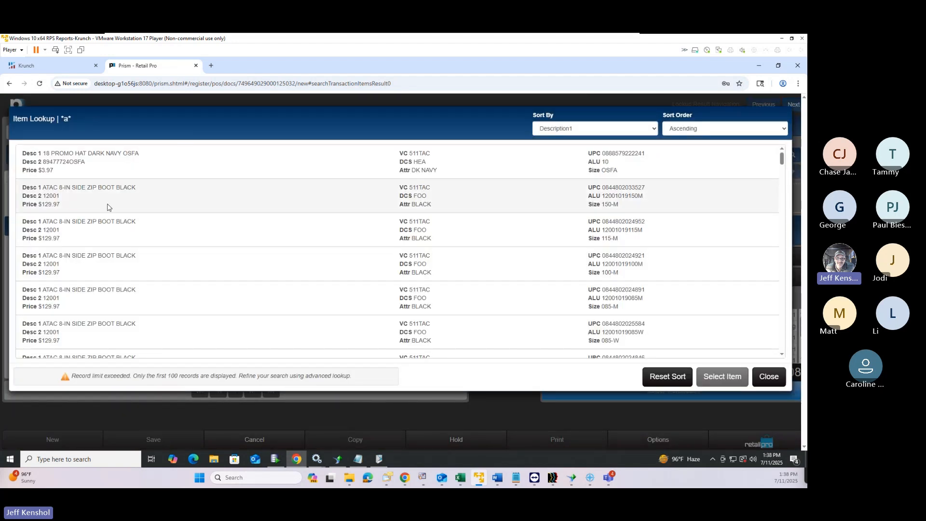
{"action": "left_click_drag", "start_coordinate": [72, 188], "coordinate": [95, 188]}
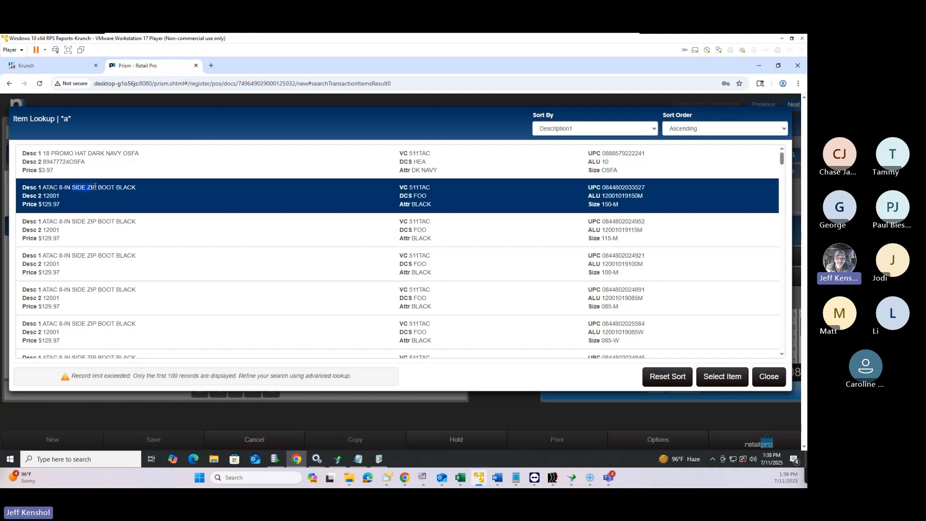
{"action": "left_click", "coordinate": [722, 375]}
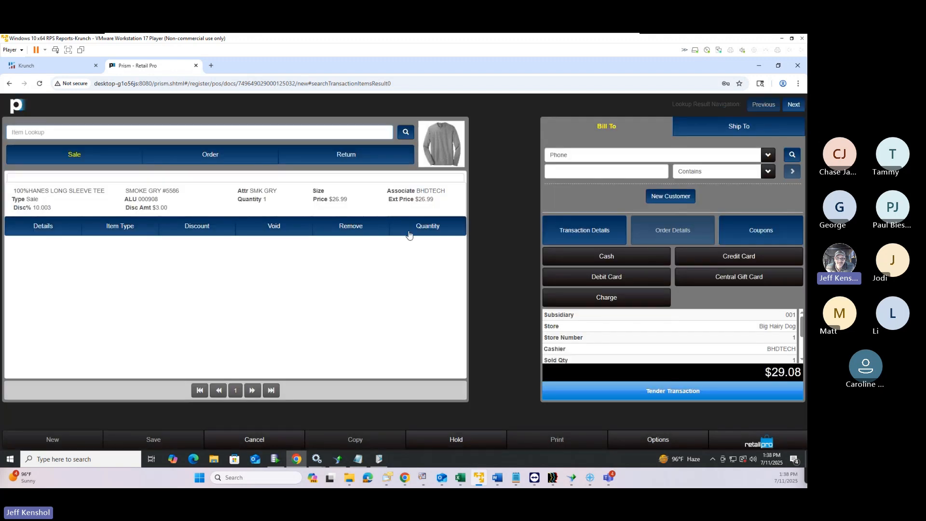
{"action": "left_click", "coordinate": [110, 131]}
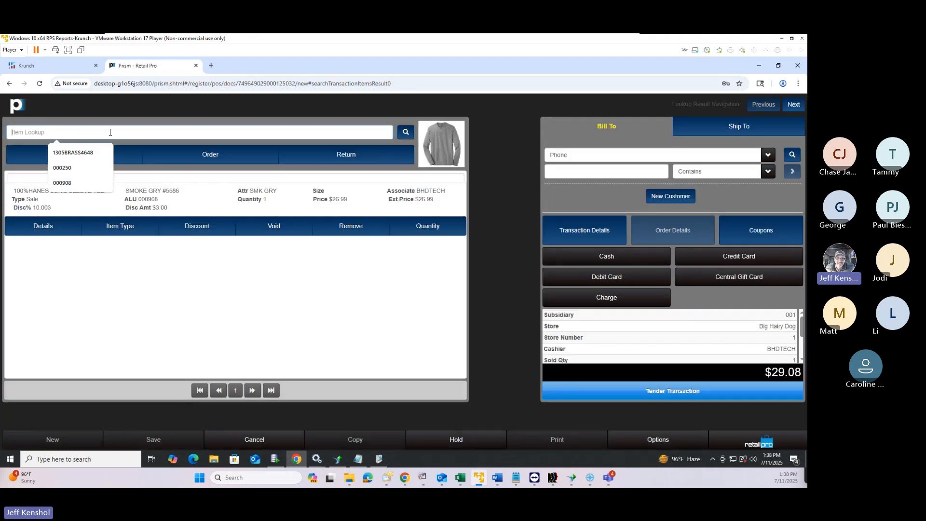
Search items for 'side zip' and select the ATAC 2.0 8" side zip boot, size 11-W
{"action": "type", "text": "1side zip*"}
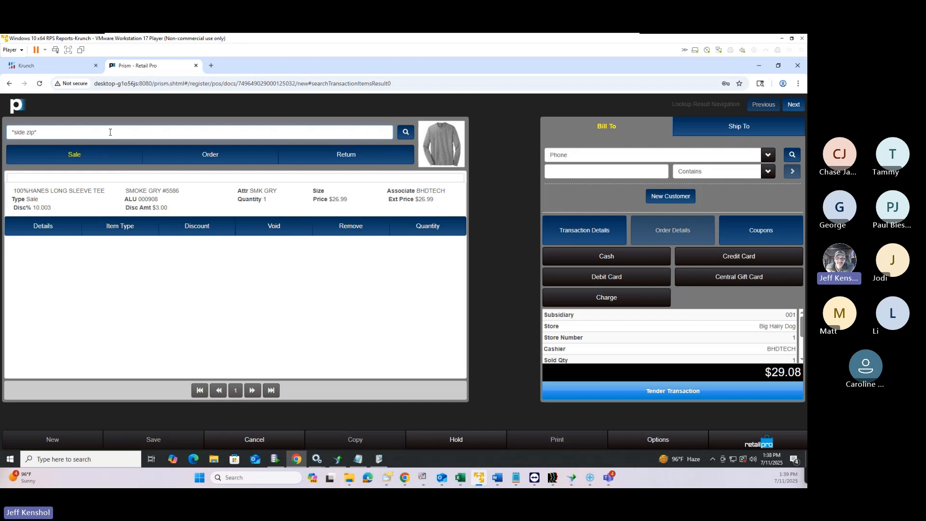
{"action": "key", "text": "Return"}
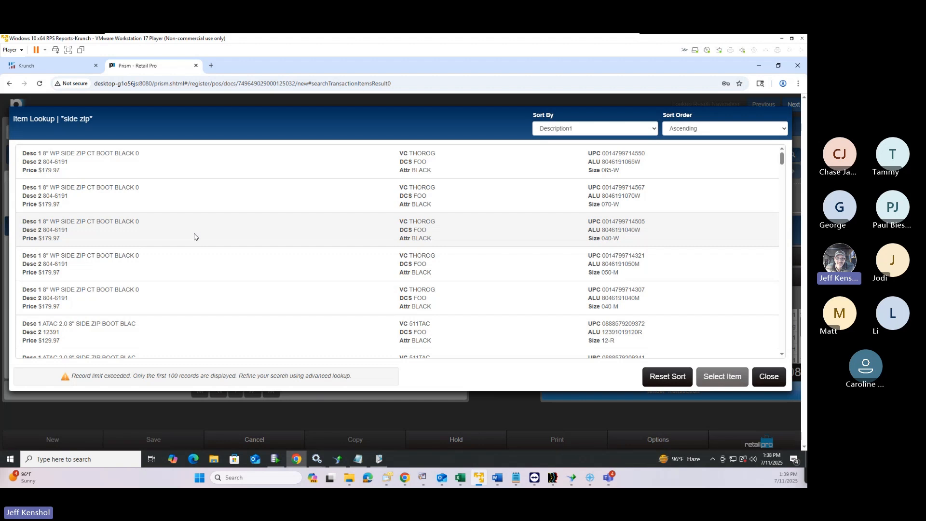
{"action": "scroll", "coordinate": [207, 256], "scroll_direction": "down", "scroll_amount": 10}
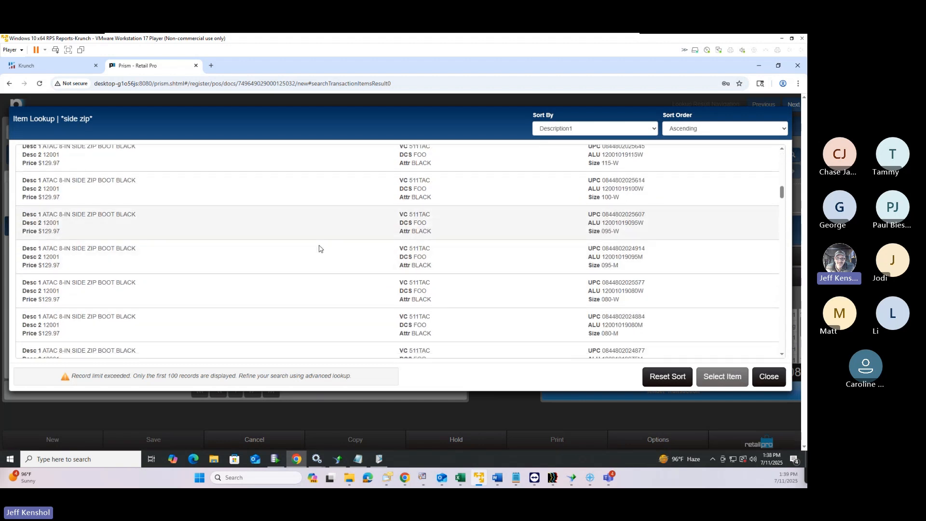
{"action": "scroll", "coordinate": [319, 249], "scroll_direction": "down", "scroll_amount": 15}
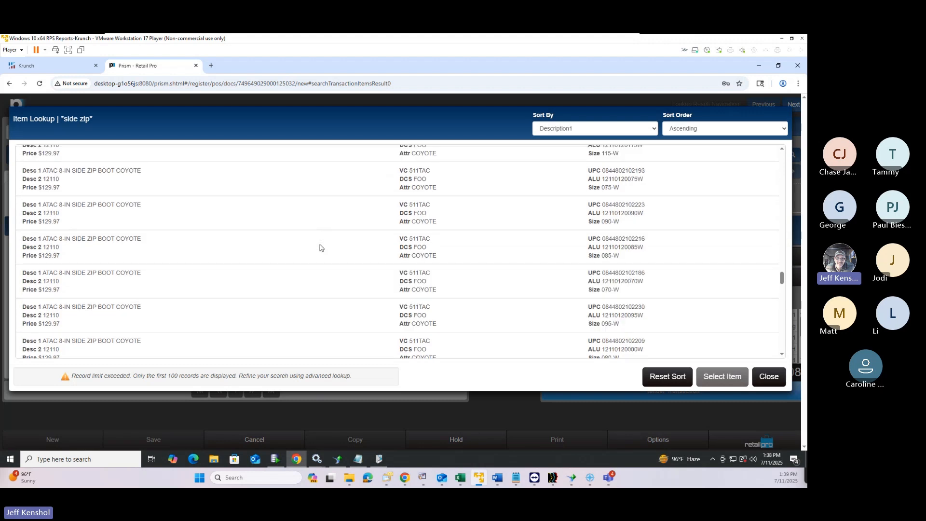
{"action": "scroll", "coordinate": [219, 332], "scroll_direction": "up", "scroll_amount": 10}
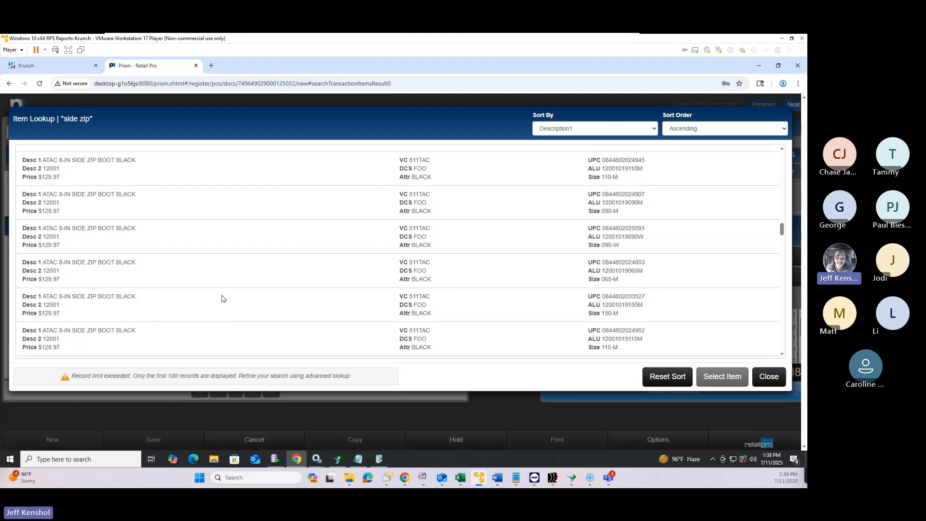
{"action": "scroll", "coordinate": [222, 299], "scroll_direction": "up", "scroll_amount": 10}
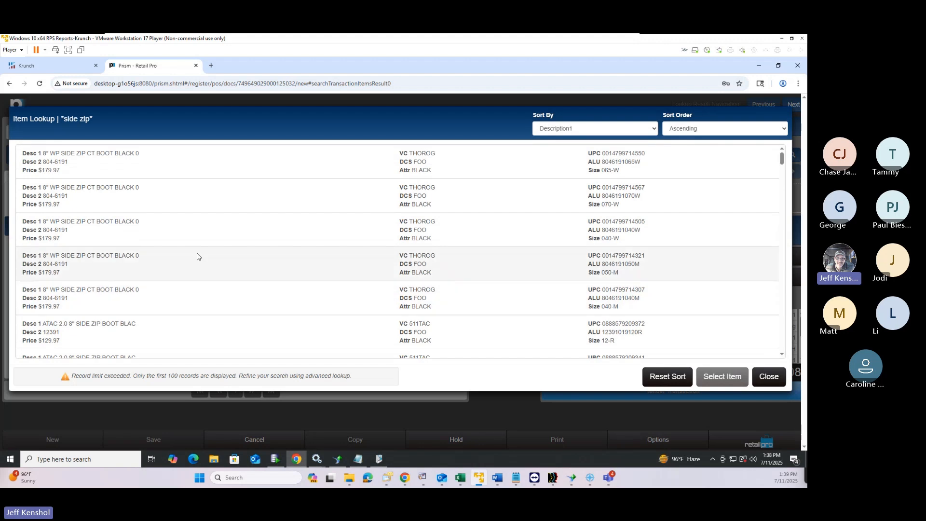
{"action": "scroll", "coordinate": [192, 288], "scroll_direction": "down", "scroll_amount": 5}
{"action": "left_click", "coordinate": [192, 288]}
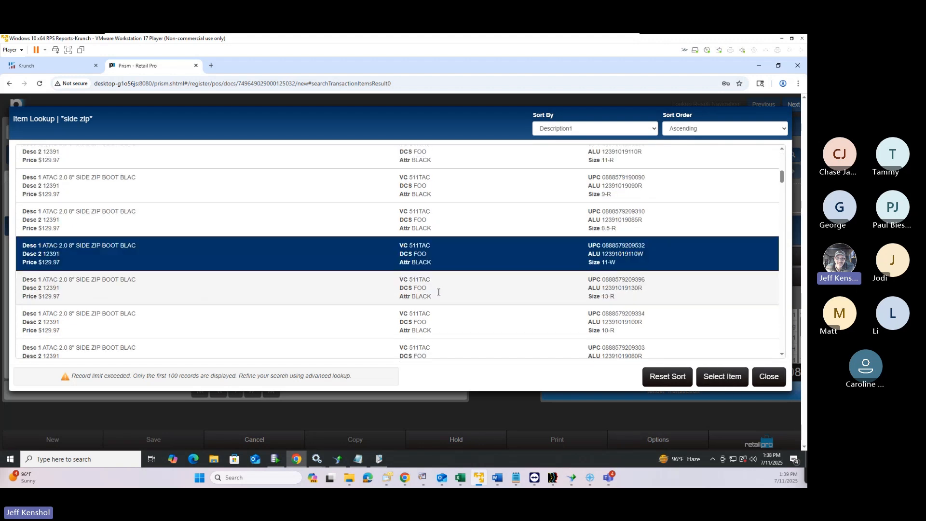
Add the selected ATAC boot at $129.97 to the sale, raising the total to $169.12
{"action": "left_click", "coordinate": [716, 379]}
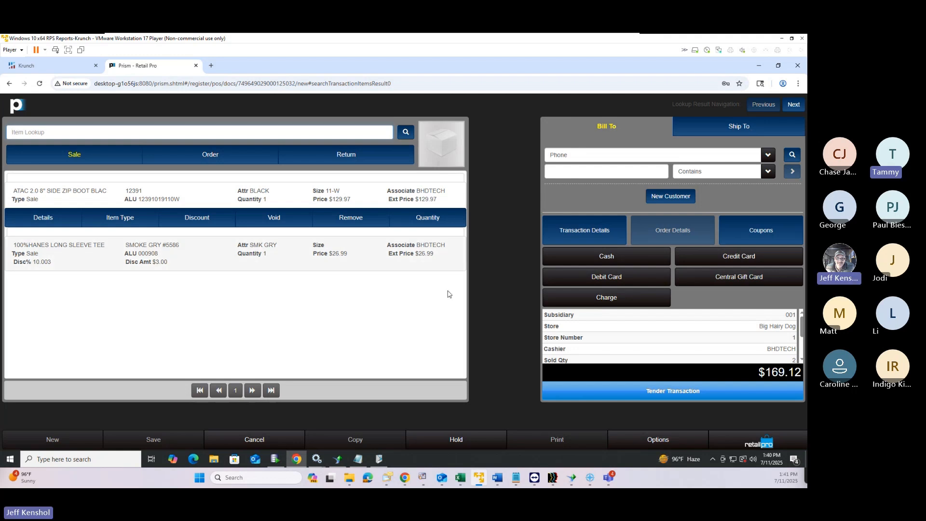
Discard the current sale from the Prism menu by confirming Cancel Transaction
{"action": "left_click", "coordinate": [770, 443]}
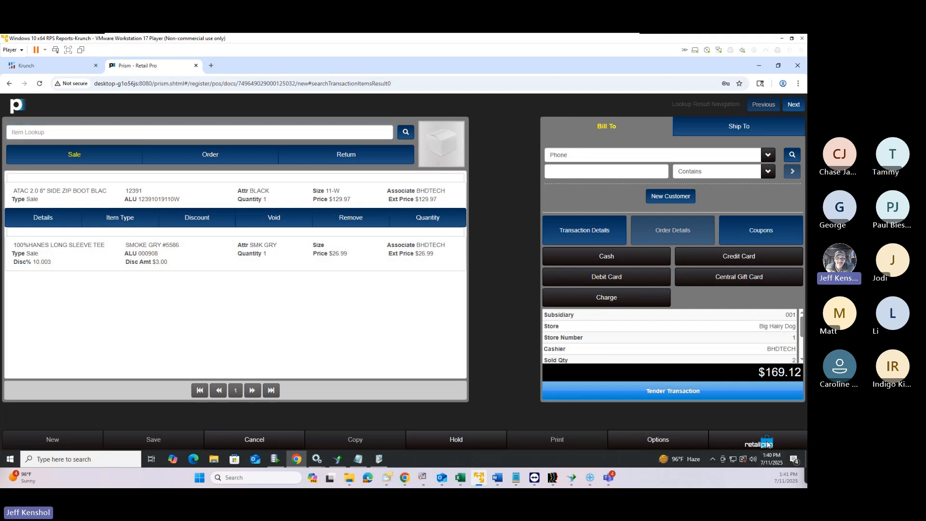
{"action": "left_click", "coordinate": [772, 122]}
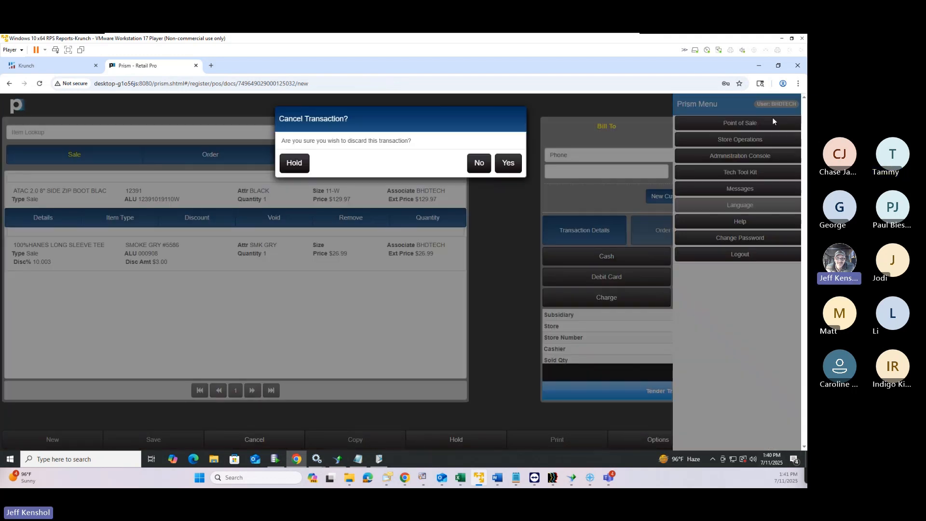
{"action": "left_click", "coordinate": [508, 162]}
{"action": "left_click", "coordinate": [719, 184]}
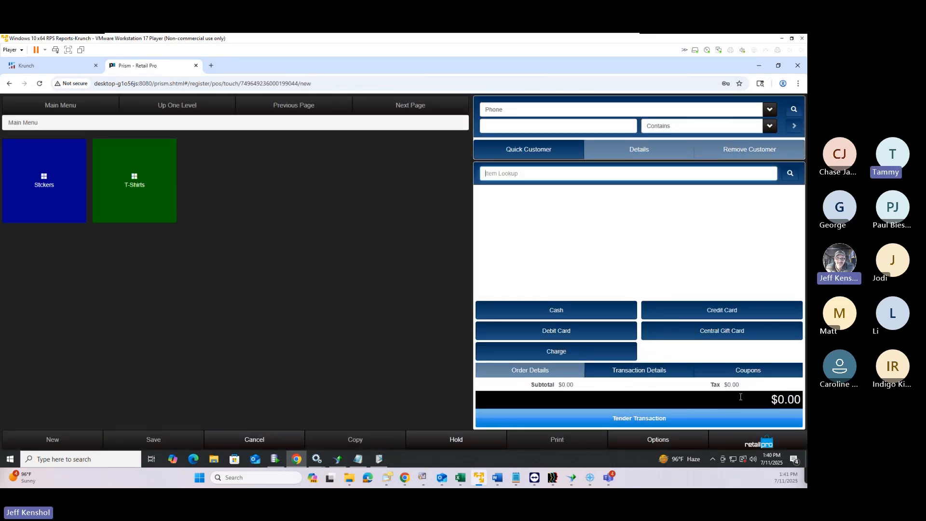
Return to the regular Point of Sale screen and start a new, empty sale transaction
{"action": "left_click", "coordinate": [758, 444]}
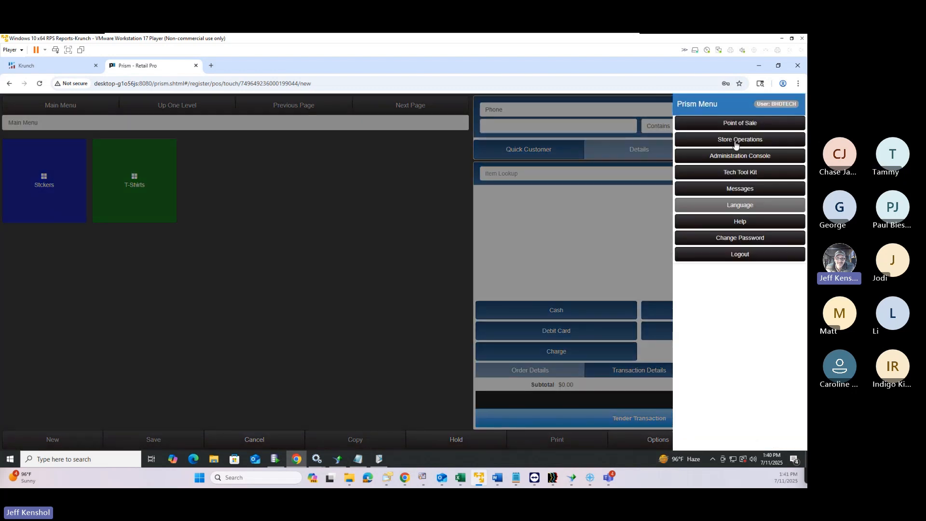
{"action": "left_click", "coordinate": [729, 124]}
{"action": "left_click", "coordinate": [94, 194]}
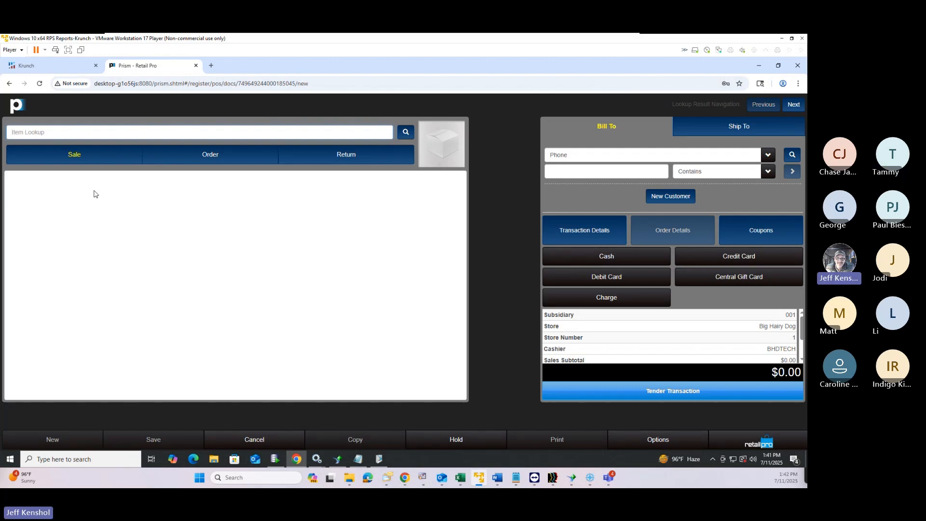
In the item lookup, search by Desc 1 with the filter 'side zip'
{"action": "left_click", "coordinate": [406, 133]}
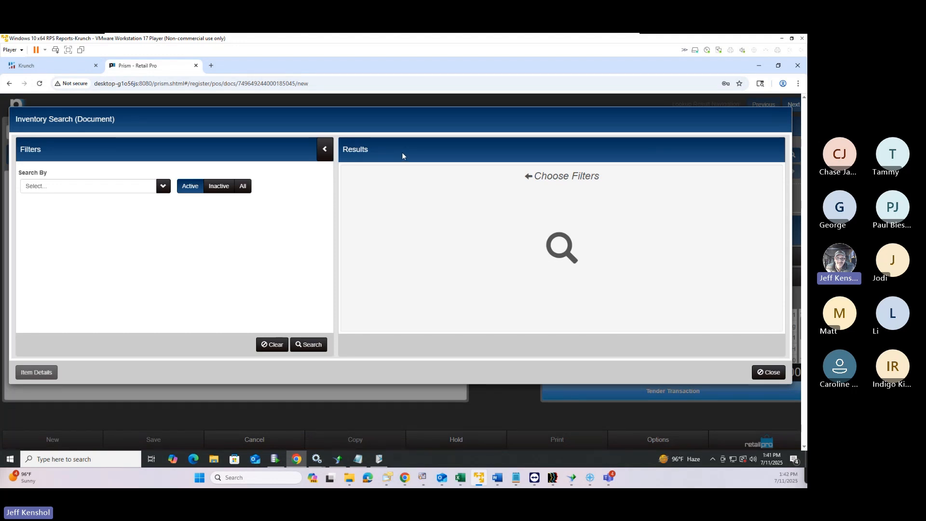
{"action": "left_click", "coordinate": [161, 188]}
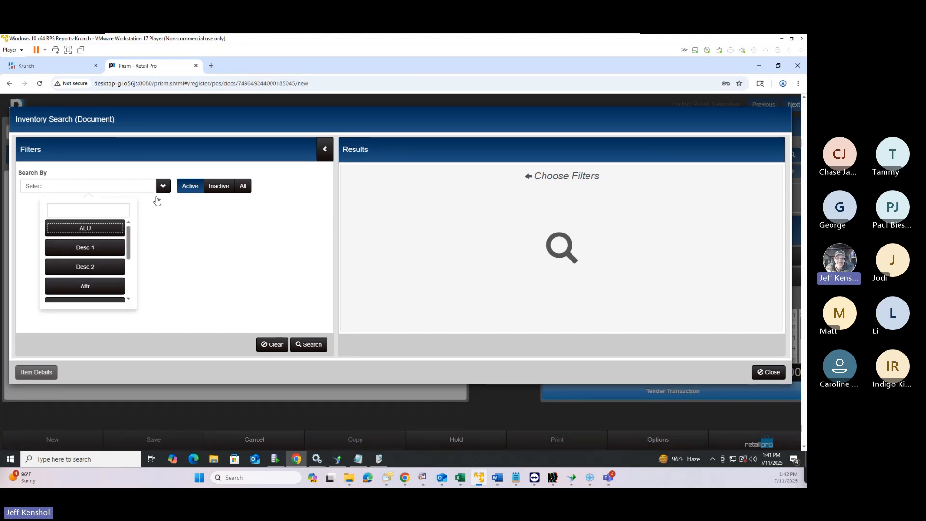
{"action": "scroll", "coordinate": [77, 256], "scroll_direction": "down", "scroll_amount": 5}
{"action": "scroll", "coordinate": [81, 263], "scroll_direction": "up", "scroll_amount": 2}
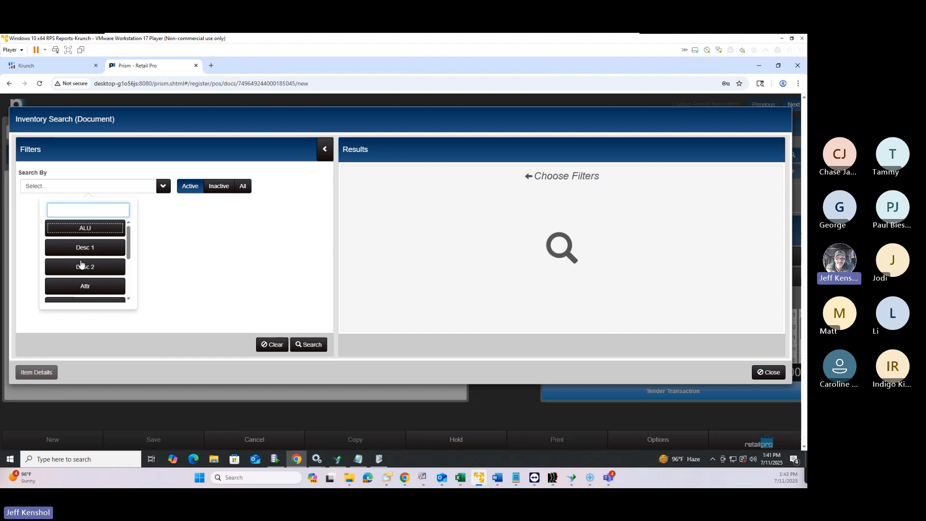
{"action": "scroll", "coordinate": [82, 263], "scroll_direction": "down", "scroll_amount": 2}
{"action": "key", "text": "Tab"}
{"action": "scroll", "coordinate": [85, 251], "scroll_direction": "down", "scroll_amount": 5}
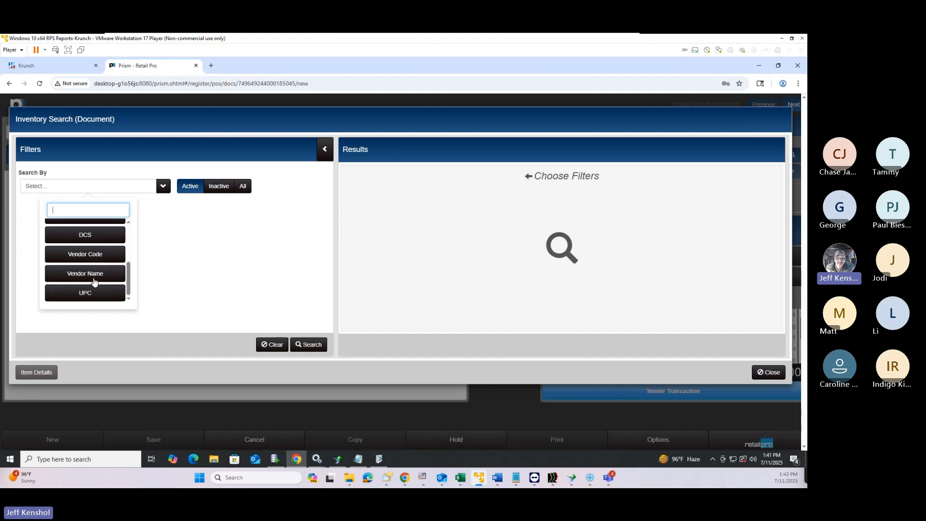
{"action": "scroll", "coordinate": [105, 264], "scroll_direction": "up", "scroll_amount": 2}
{"action": "scroll", "coordinate": [104, 255], "scroll_direction": "up", "scroll_amount": 2}
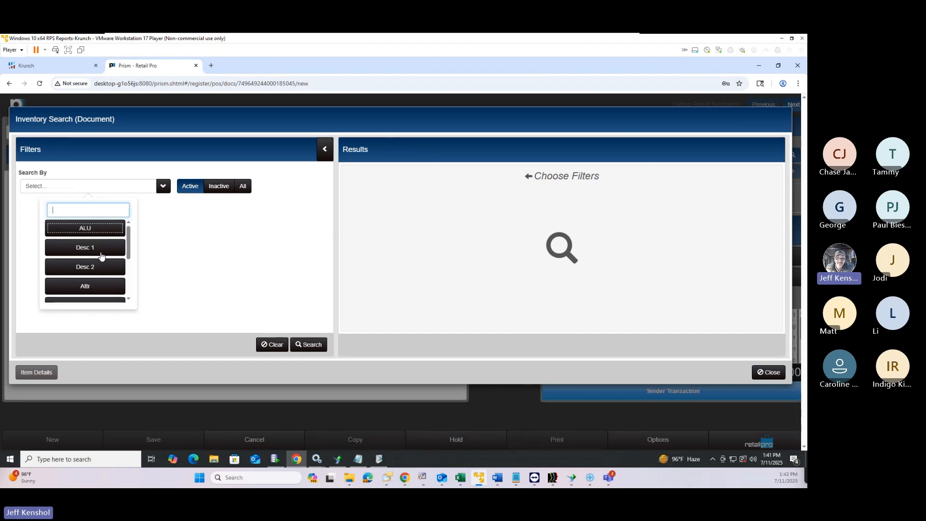
{"action": "left_click", "coordinate": [103, 247]}
{"action": "left_click", "coordinate": [112, 232]}
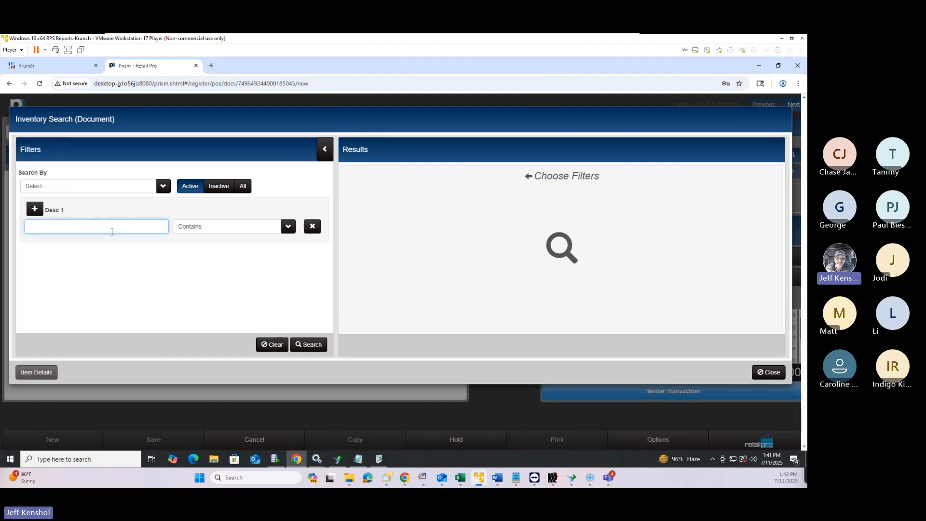
{"action": "type", "text": "side zip"}
Run the search and set Doc Qty 1 on the ATAC 2.0 6in side zip boot, size 8.5-W
{"action": "left_click", "coordinate": [309, 347]}
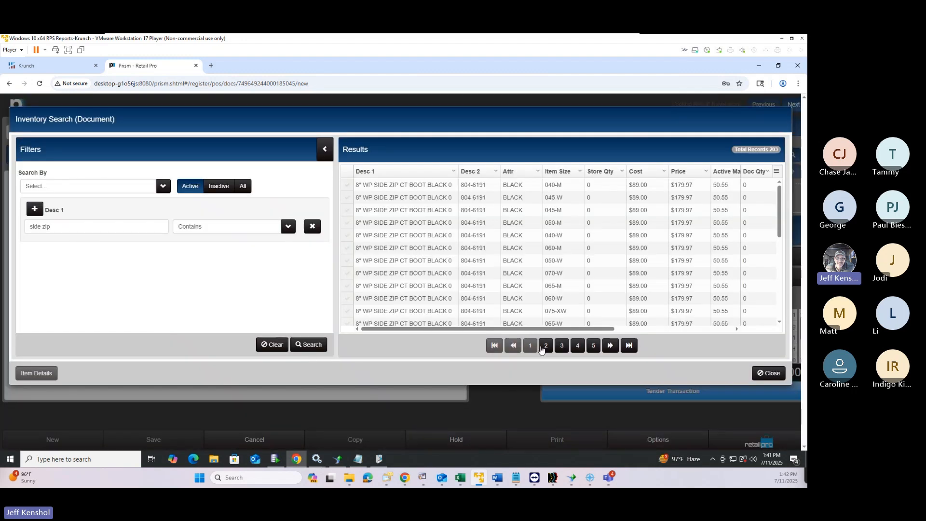
{"action": "left_click", "coordinate": [545, 346]}
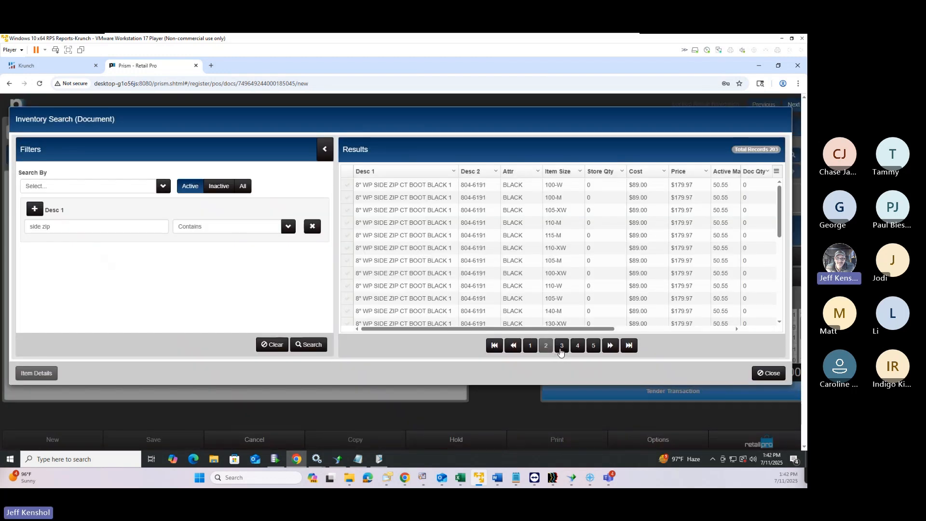
{"action": "left_click", "coordinate": [561, 349]}
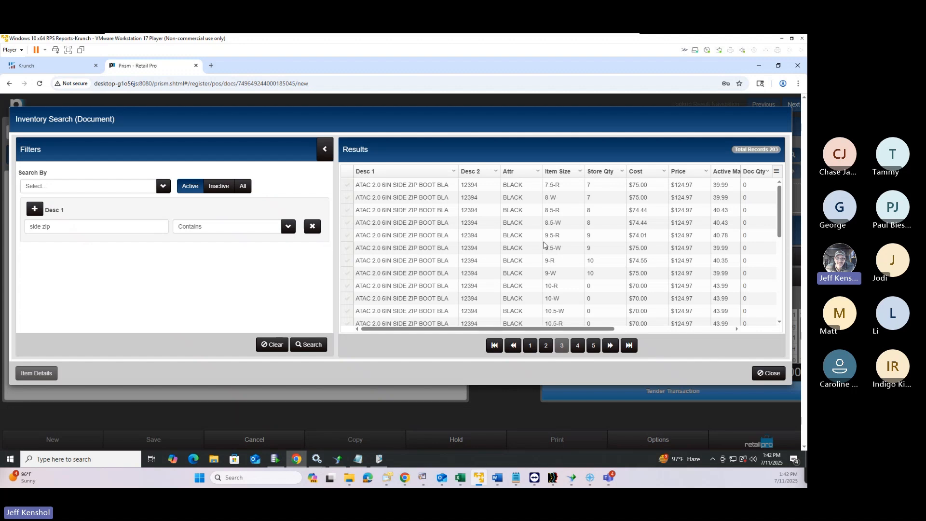
{"action": "left_click", "coordinate": [325, 151]}
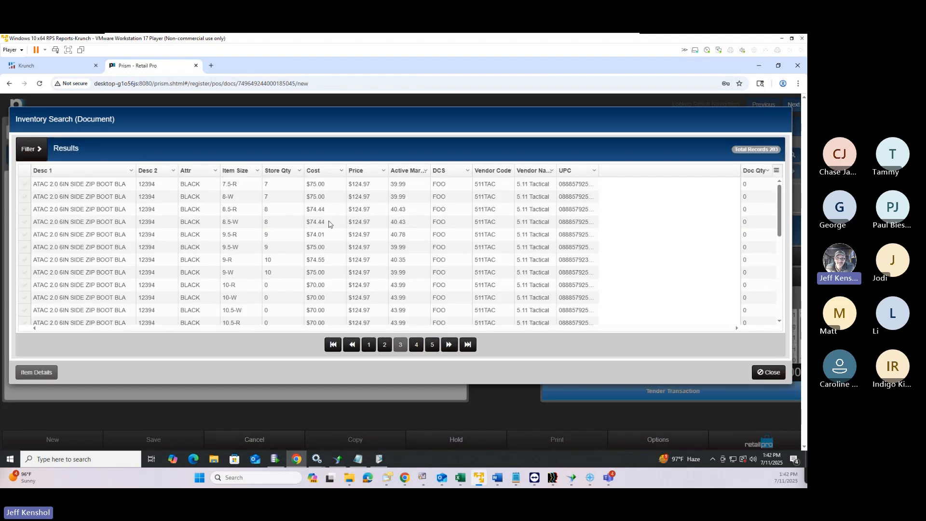
{"action": "left_click", "coordinate": [37, 153]}
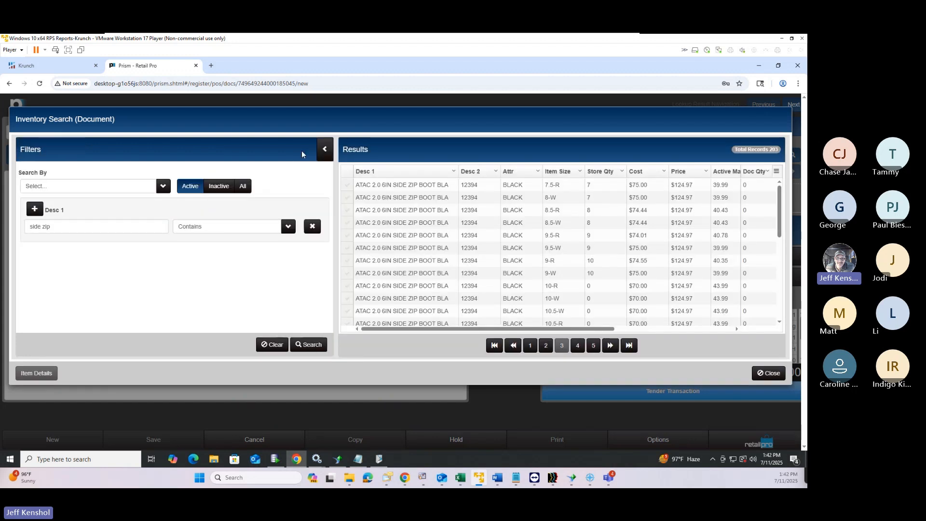
{"action": "left_click", "coordinate": [325, 150]}
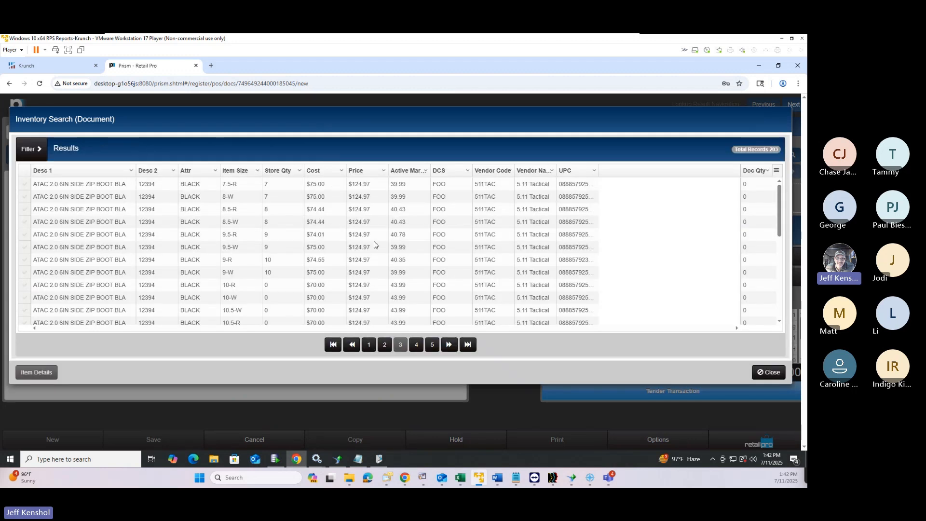
{"action": "left_click", "coordinate": [747, 224]}
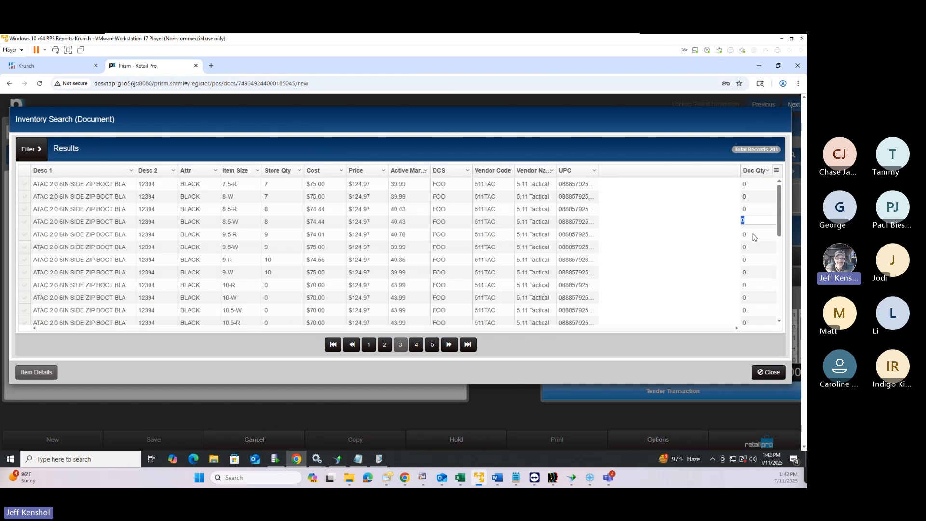
{"action": "type", "text": "1"}
{"action": "left_click", "coordinate": [32, 149]}
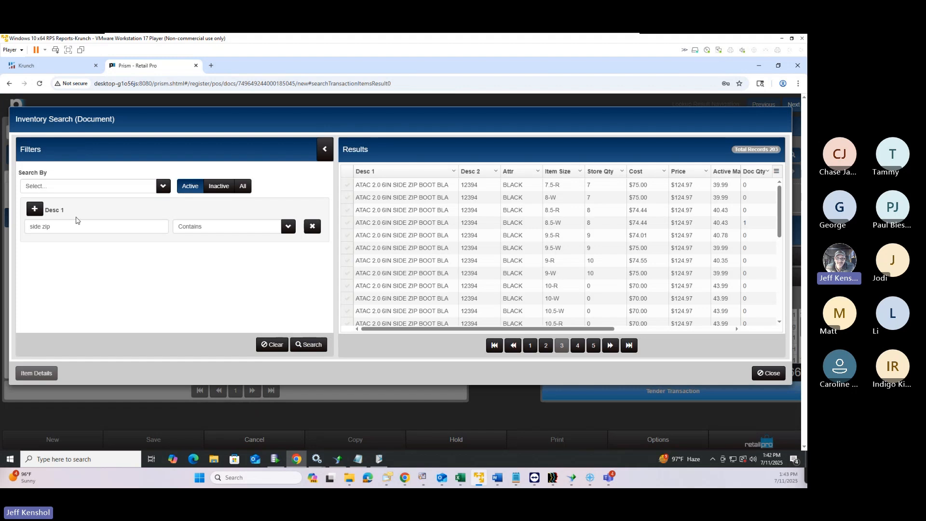
Search again, set Doc Qty 1 on the 10" Hotshot boot size 9/A, and add both to the sale
{"action": "left_click", "coordinate": [50, 226]}
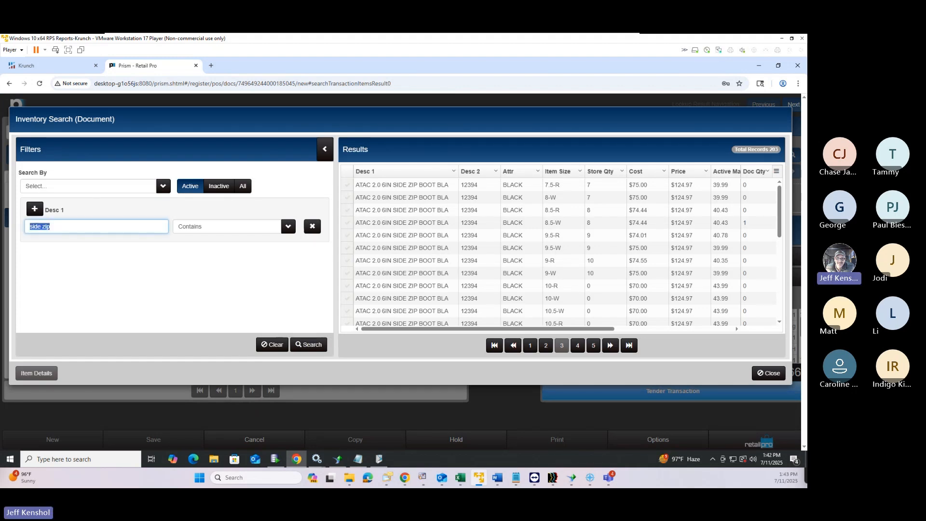
{"action": "left_click", "coordinate": [104, 228]}
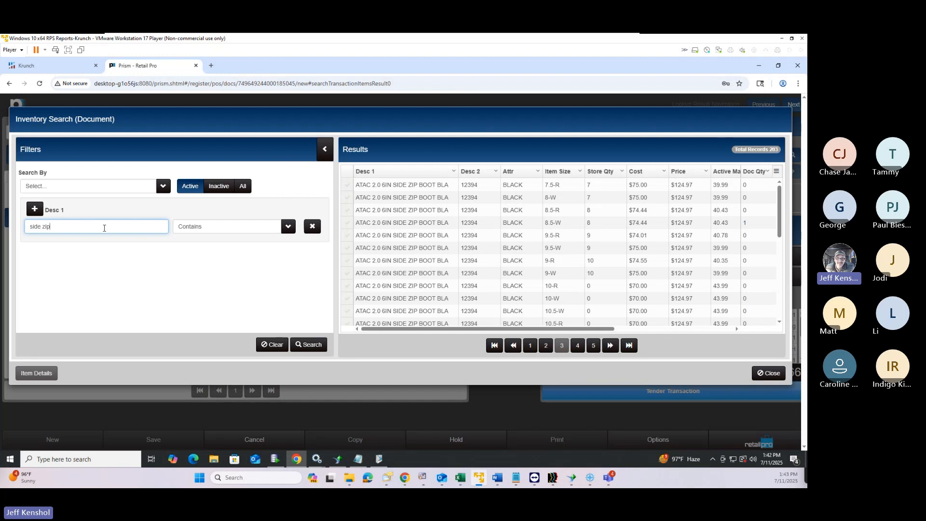
{"action": "key", "text": "BackSpace"}
{"action": "key", "text": "BackSpace"}
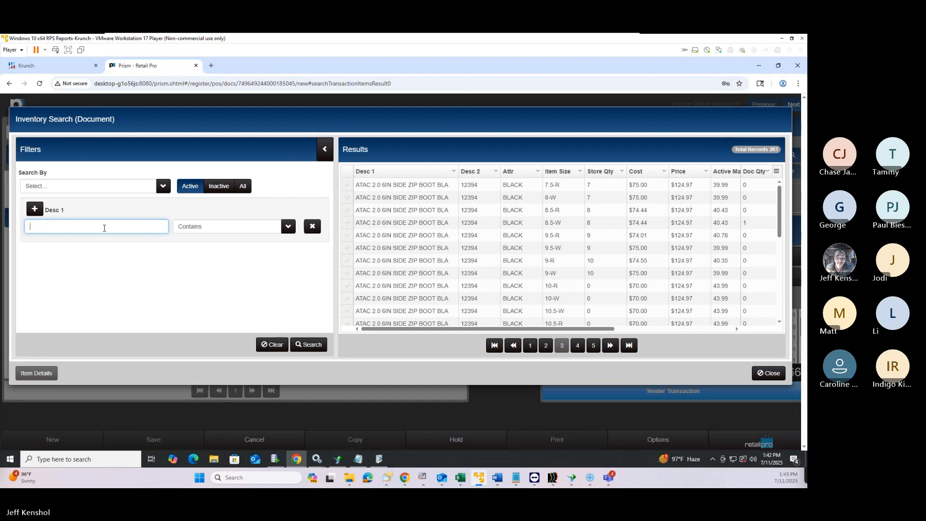
{"action": "type", "text": "at"}
{"action": "key", "text": "Return"}
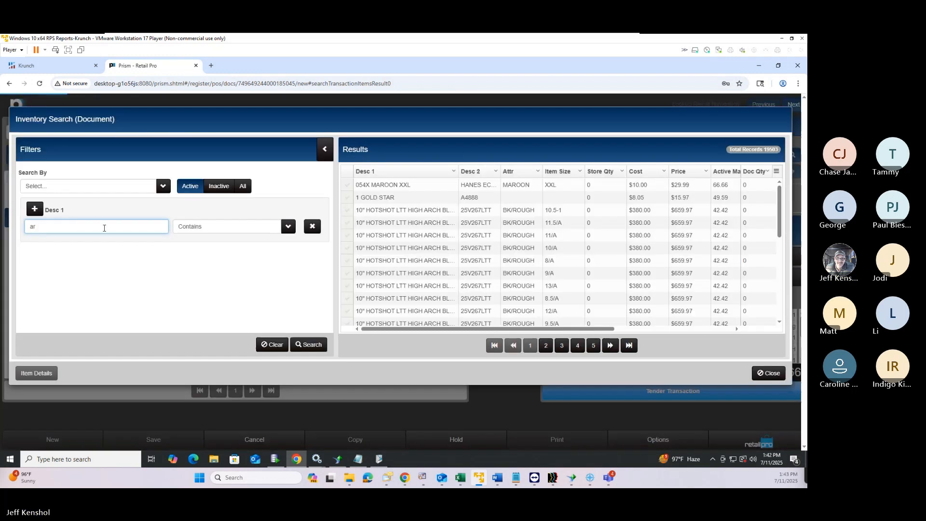
{"action": "left_click", "coordinate": [751, 271]}
{"action": "type", "text": "1"}
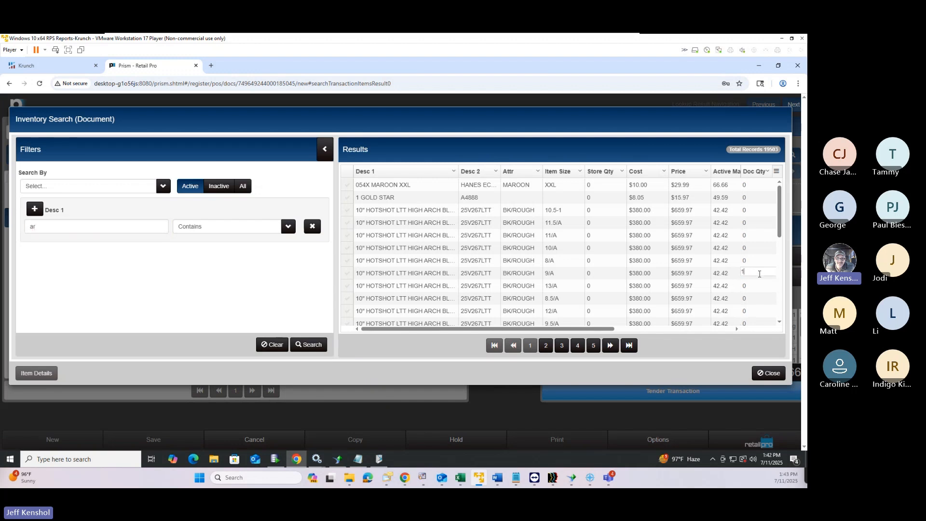
{"action": "key", "text": "Return"}
{"action": "left_click", "coordinate": [772, 373]}
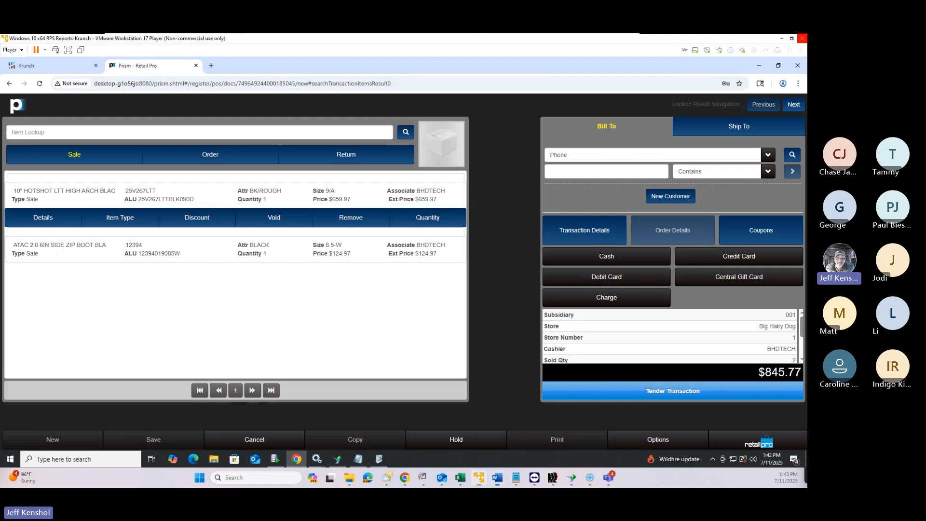
Move the Word window aside, then view the HOTSHOT boot's Item Details and cancel without changes
{"action": "left_click_drag", "start_coordinate": [806, 85], "coordinate": [546, 76]}
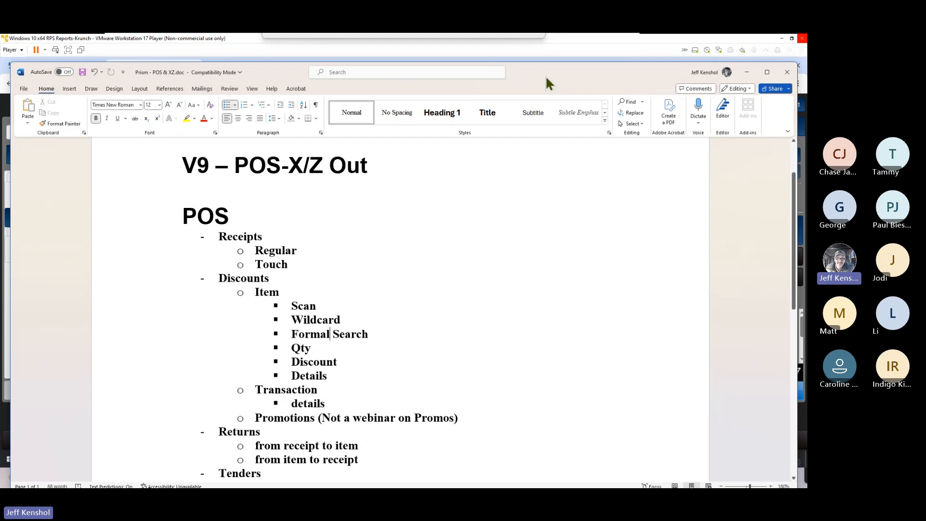
{"action": "left_click_drag", "start_coordinate": [546, 76], "coordinate": [807, 76]}
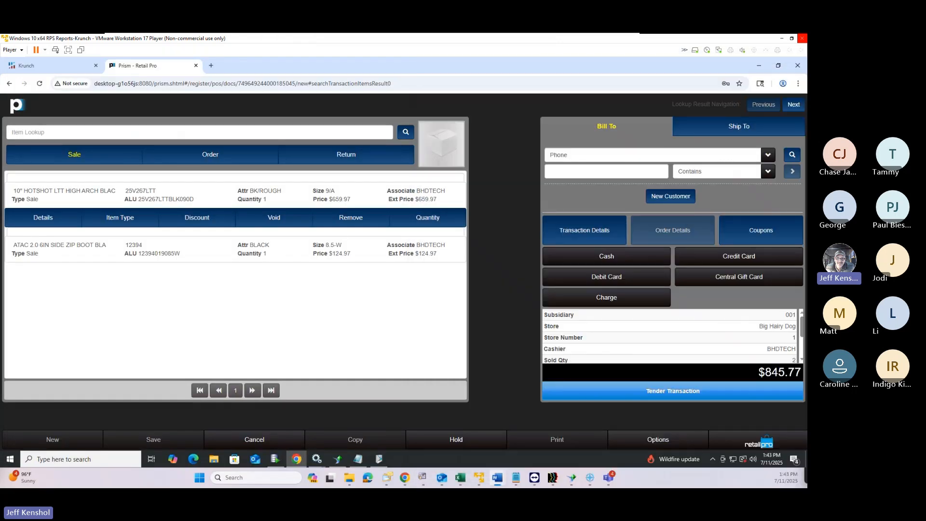
{"action": "left_click", "coordinate": [46, 220]}
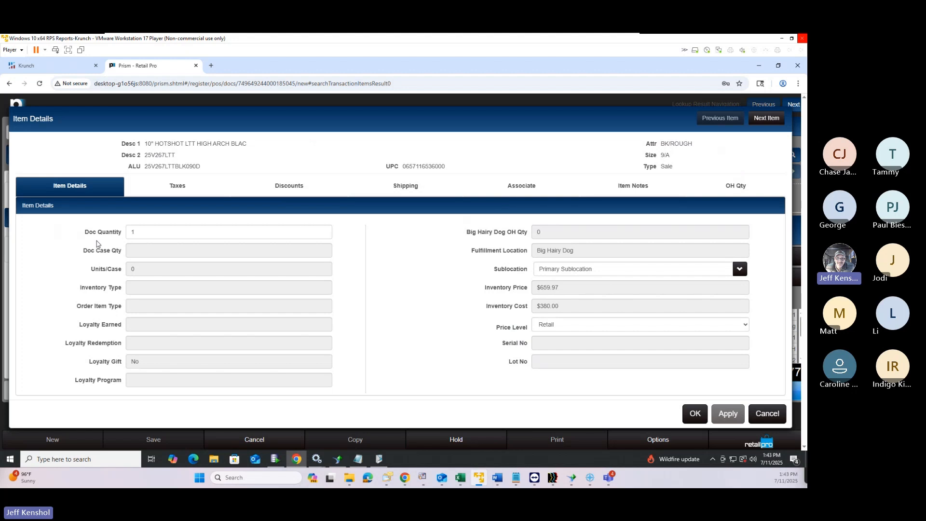
{"action": "left_click", "coordinate": [768, 412]}
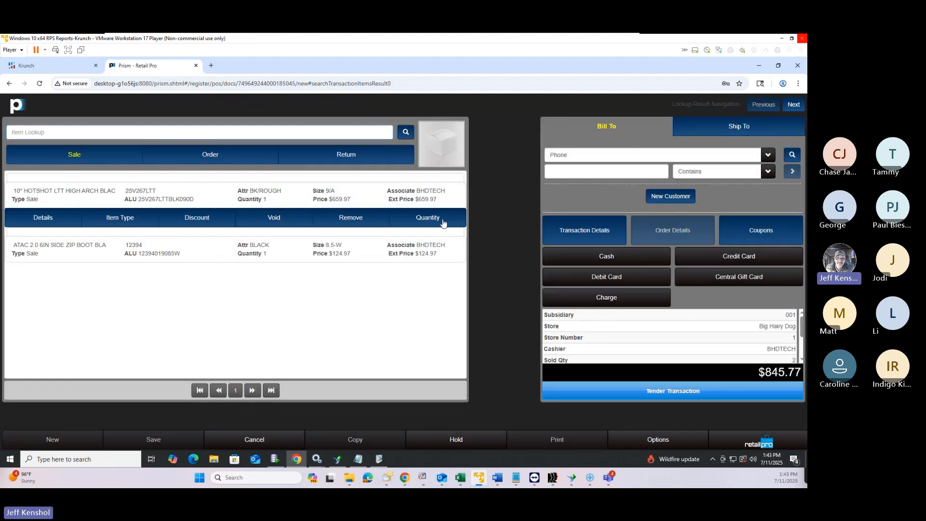
Set the HOTSHOT boot line's quantity to 5
{"action": "left_click", "coordinate": [427, 218]}
{"action": "left_click", "coordinate": [428, 219]}
{"action": "left_click", "coordinate": [429, 219]}
{"action": "left_click", "coordinate": [432, 219]}
{"action": "left_click", "coordinate": [432, 219]}
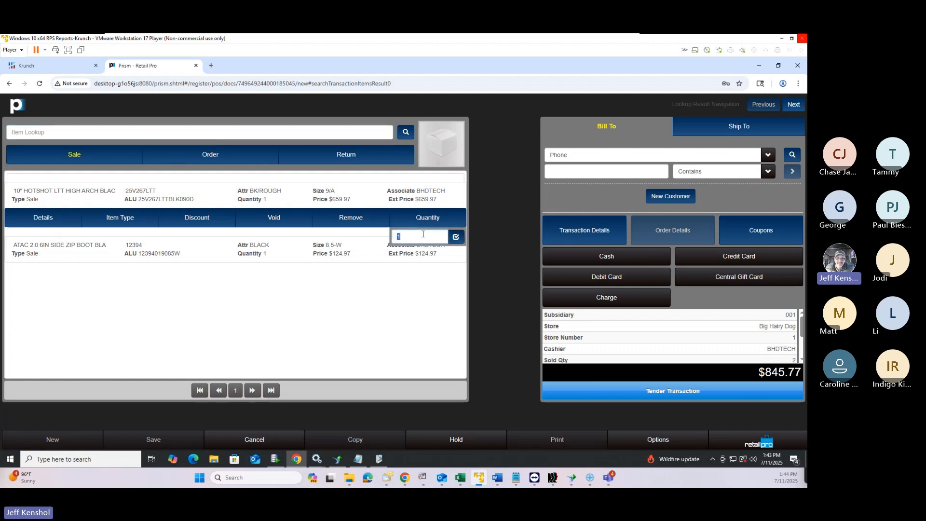
{"action": "type", "text": "5"}
{"action": "key", "text": "Return"}
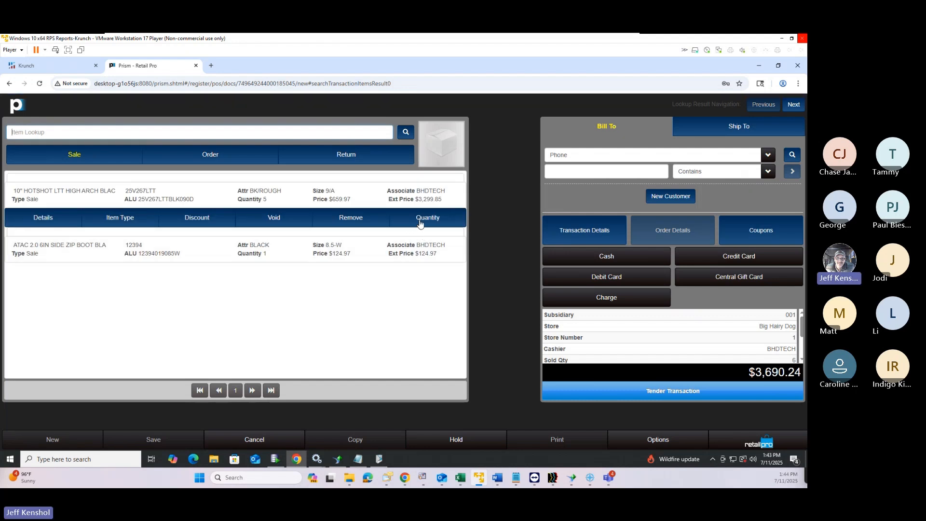
Change the HOTSHOT boot quantity from 5 to 8, making the line $5,279.76
{"action": "left_click", "coordinate": [420, 221]}
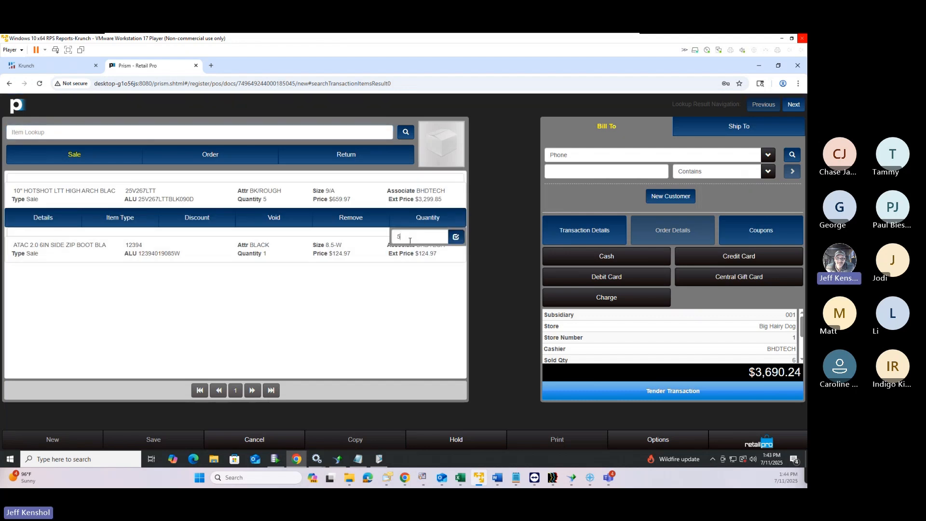
{"action": "left_click", "coordinate": [195, 277]}
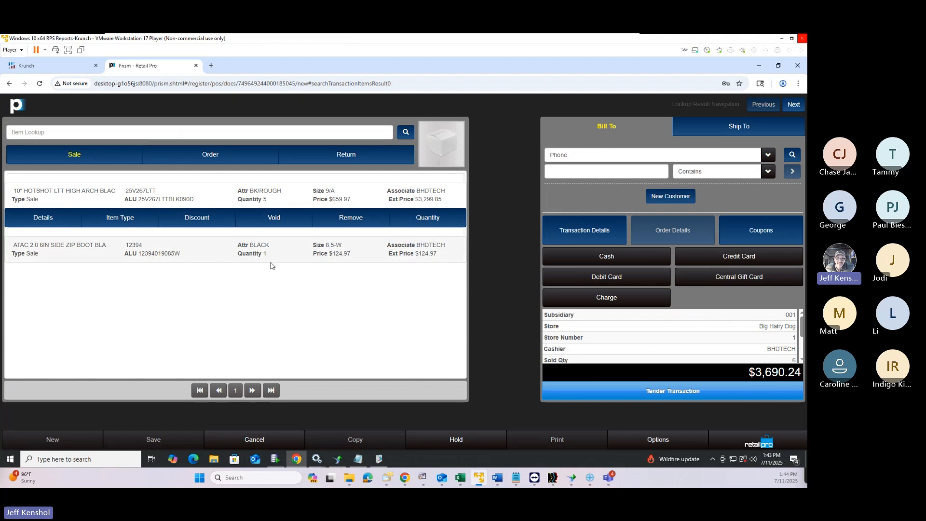
{"action": "left_click", "coordinate": [437, 220]}
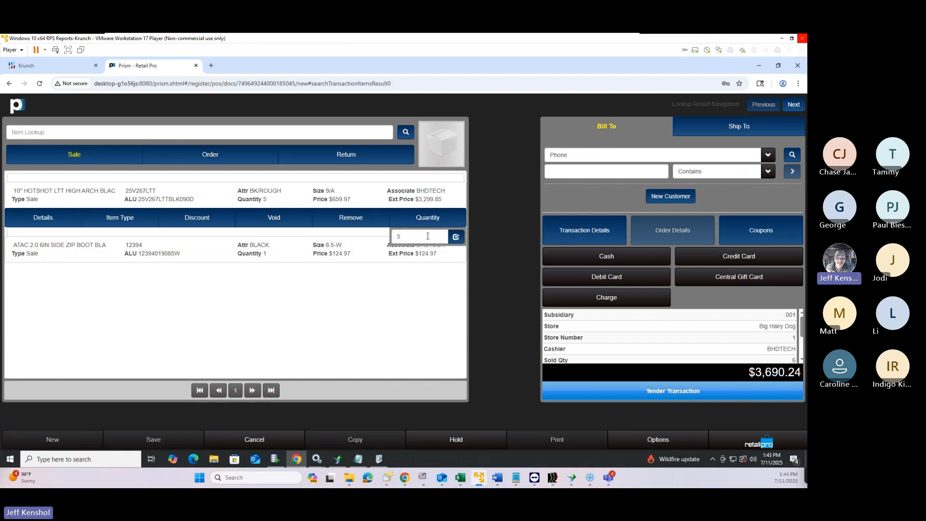
{"action": "double_click", "coordinate": [427, 236]}
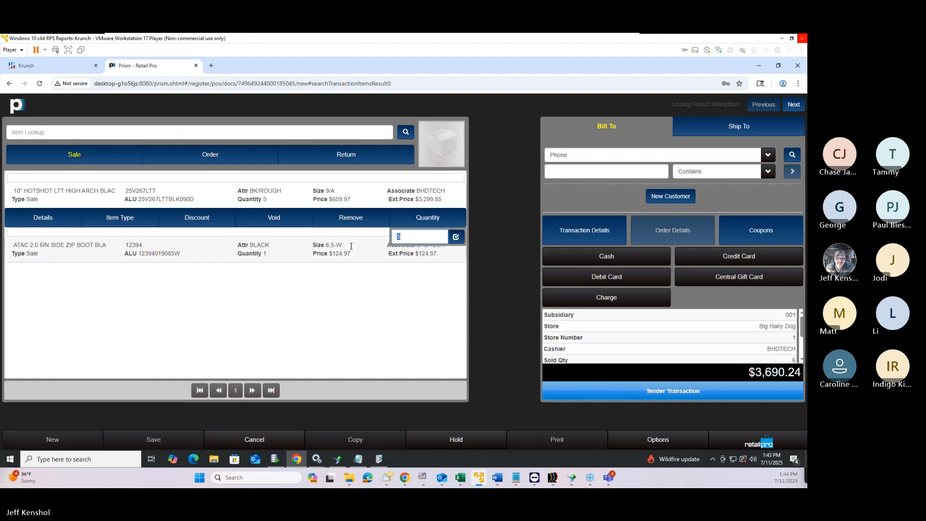
{"action": "left_click", "coordinate": [447, 222]}
{"action": "double_click", "coordinate": [424, 241]}
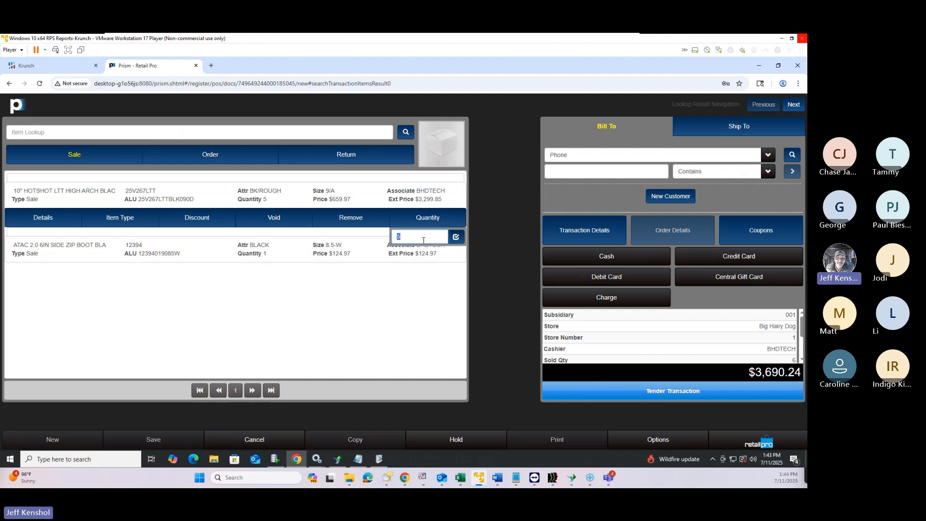
{"action": "key", "text": "Return"}
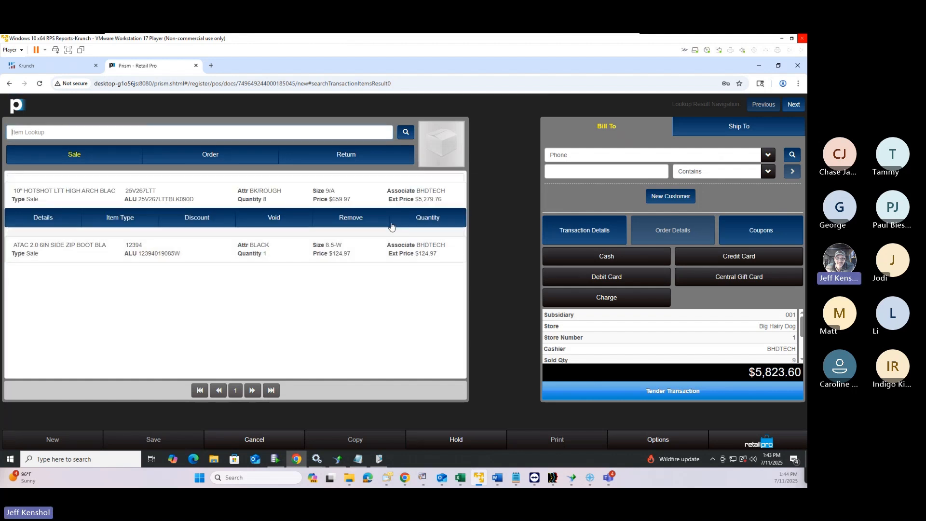
Give the HOTSHOT boot a 10% discount with CLEARANCE as the discount reason
{"action": "left_click", "coordinate": [197, 220]}
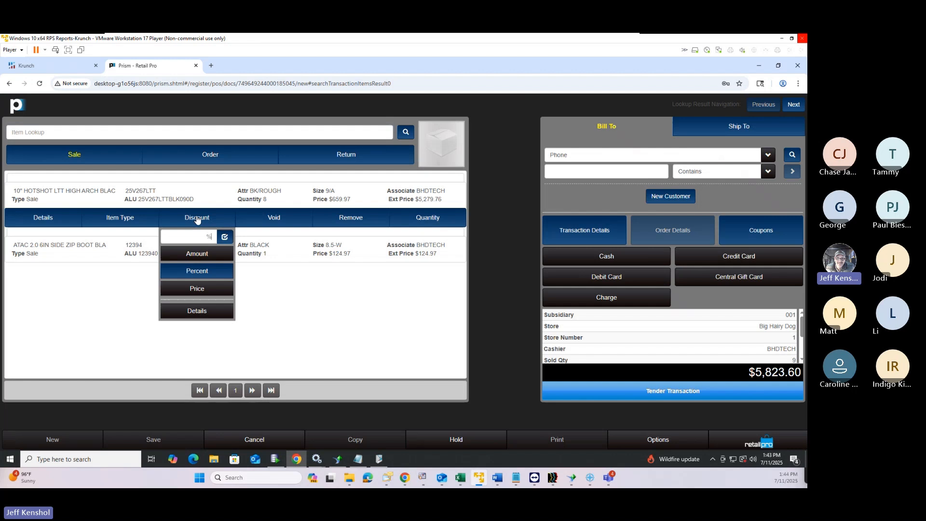
{"action": "type", "text": "10"}
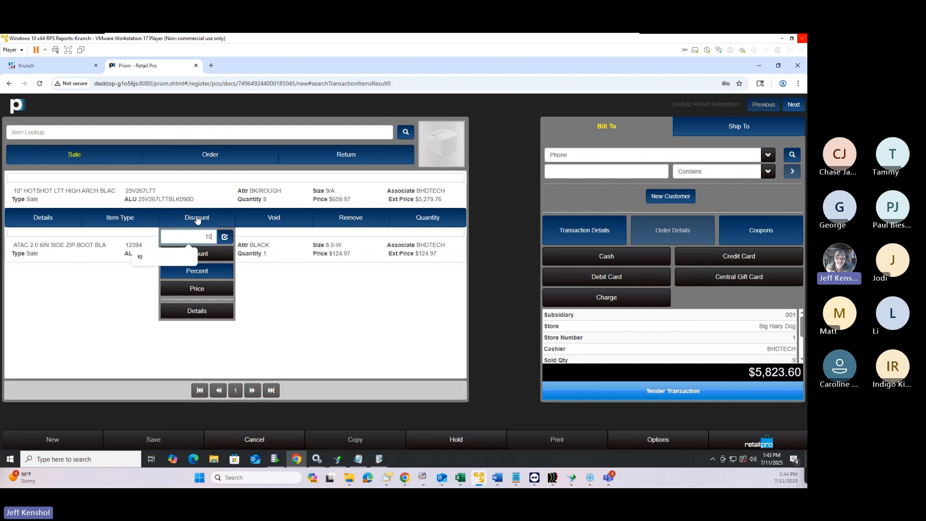
{"action": "key", "text": "Return"}
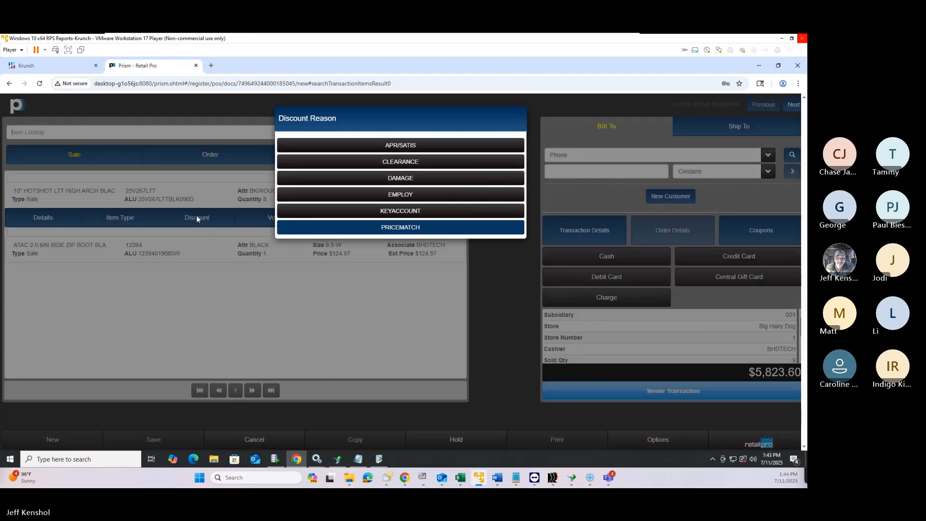
{"action": "left_click", "coordinate": [375, 166]}
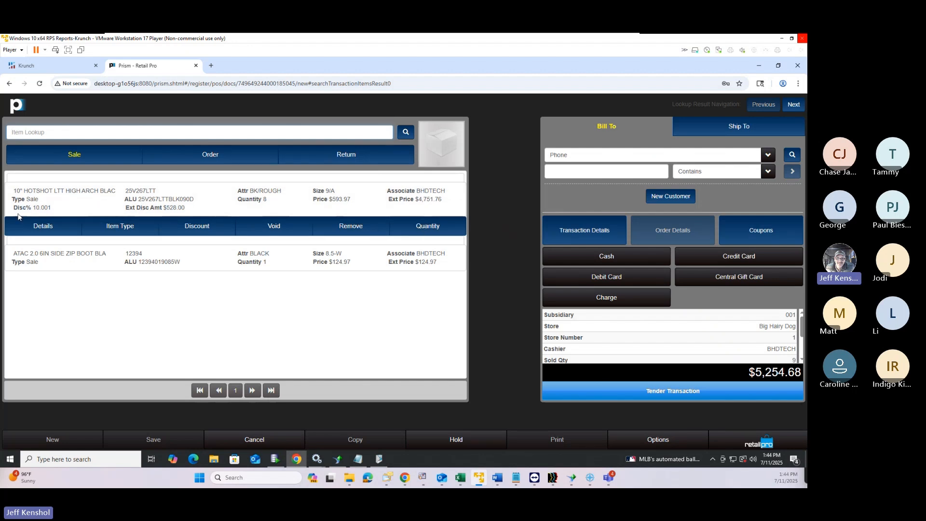
{"action": "left_click", "coordinate": [124, 229]}
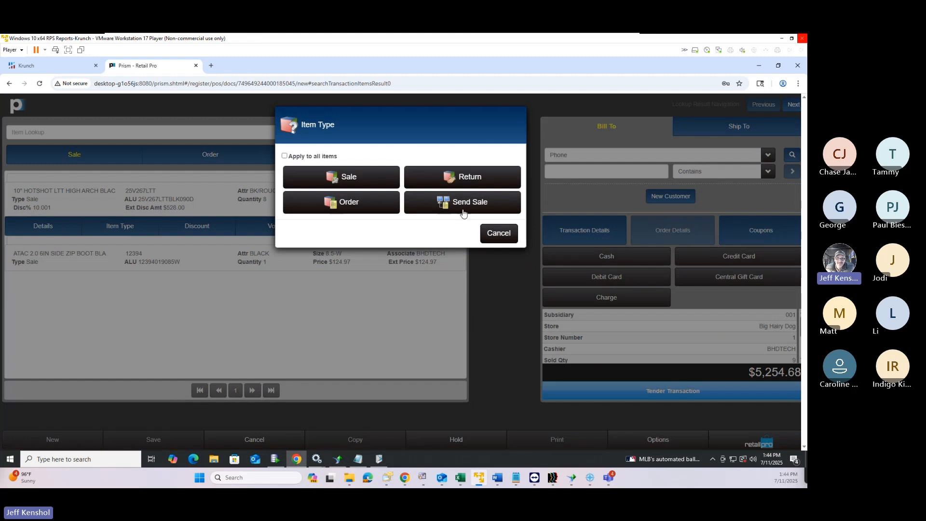
Cancel the Item Type choices twice, leaving the HOTSHOT boot as a Sale item
{"action": "left_click", "coordinate": [498, 235]}
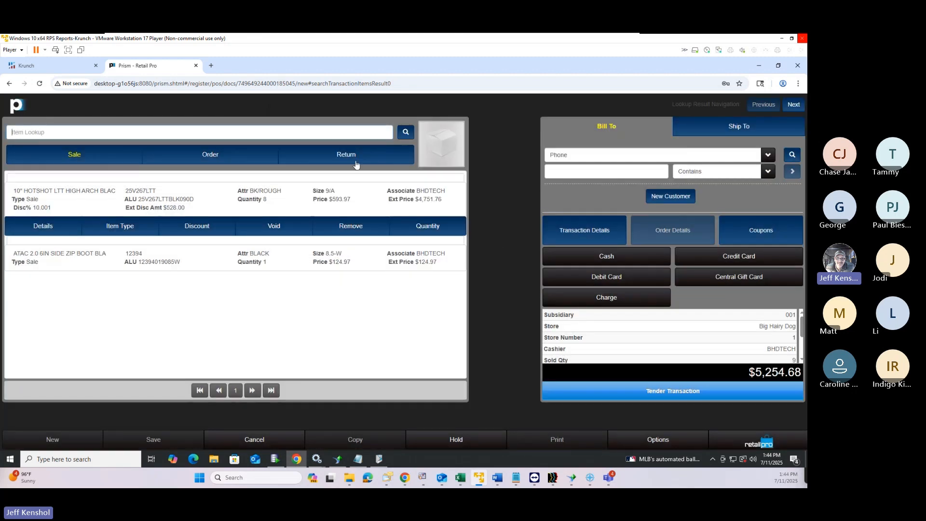
{"action": "left_click", "coordinate": [129, 228]}
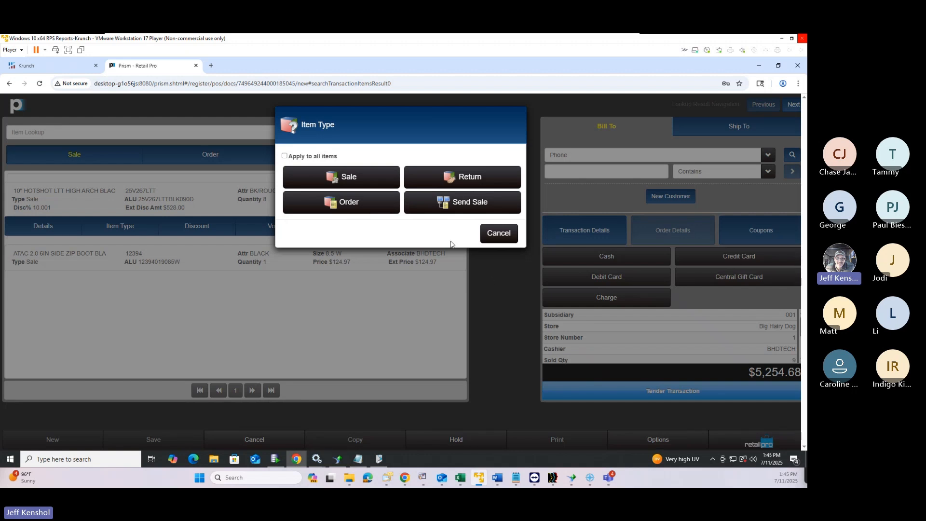
{"action": "left_click", "coordinate": [502, 237]}
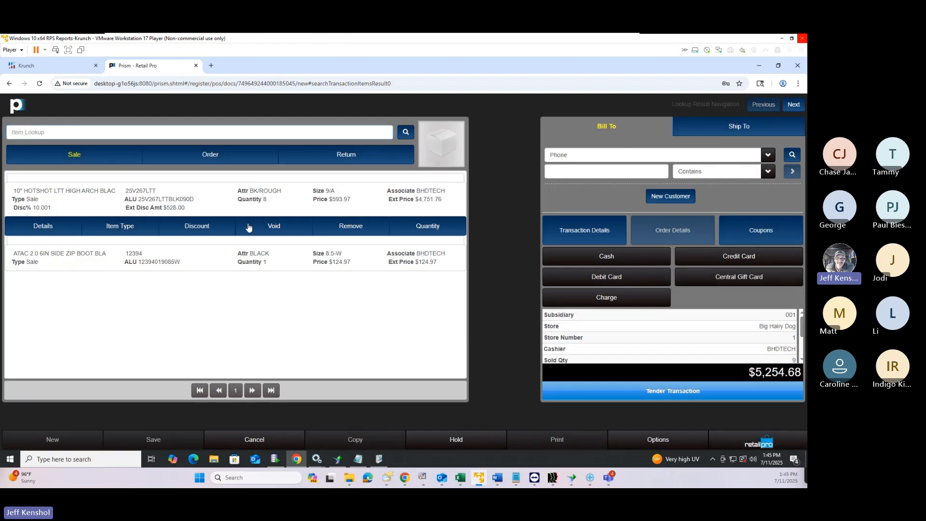
Remove the CLEARANCE discount from the HOTSHOT boot, restoring its $659.97 price
{"action": "left_click", "coordinate": [200, 232]}
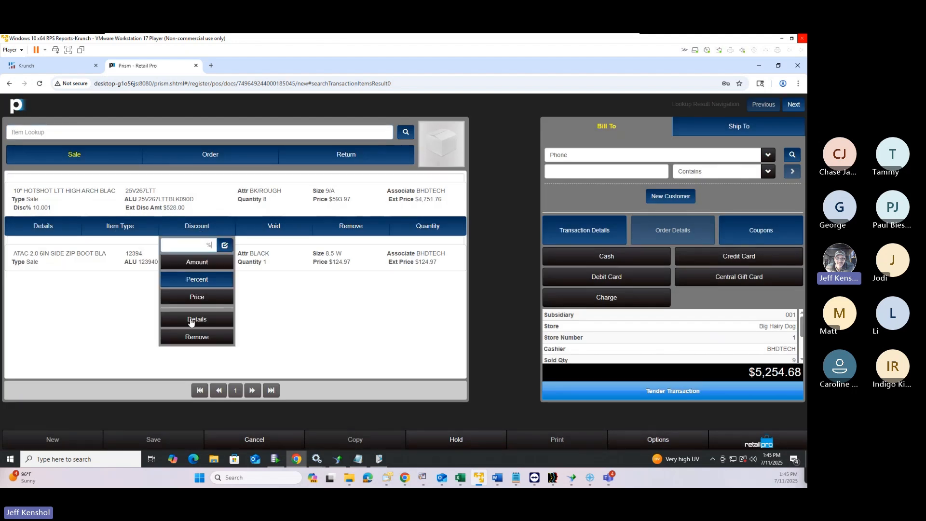
{"action": "left_click", "coordinate": [191, 321]}
{"action": "left_click", "coordinate": [306, 149]}
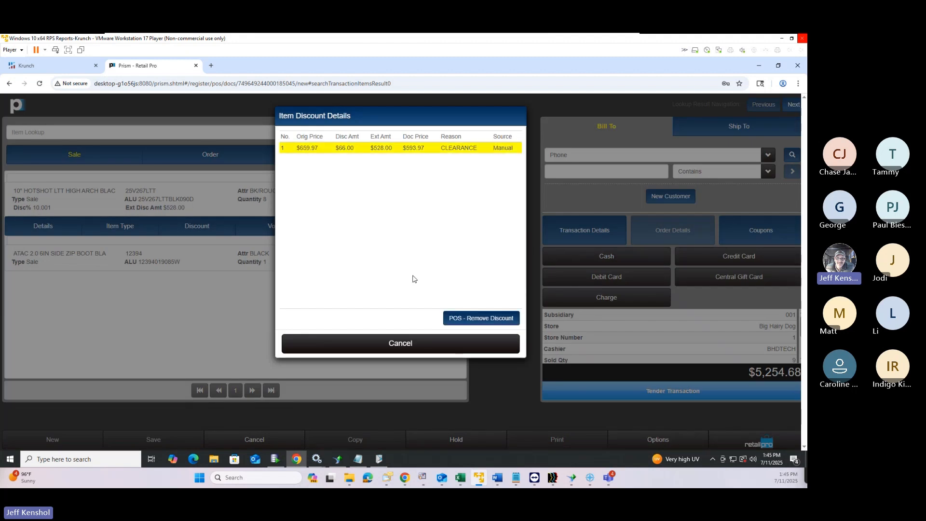
{"action": "left_click", "coordinate": [479, 323]}
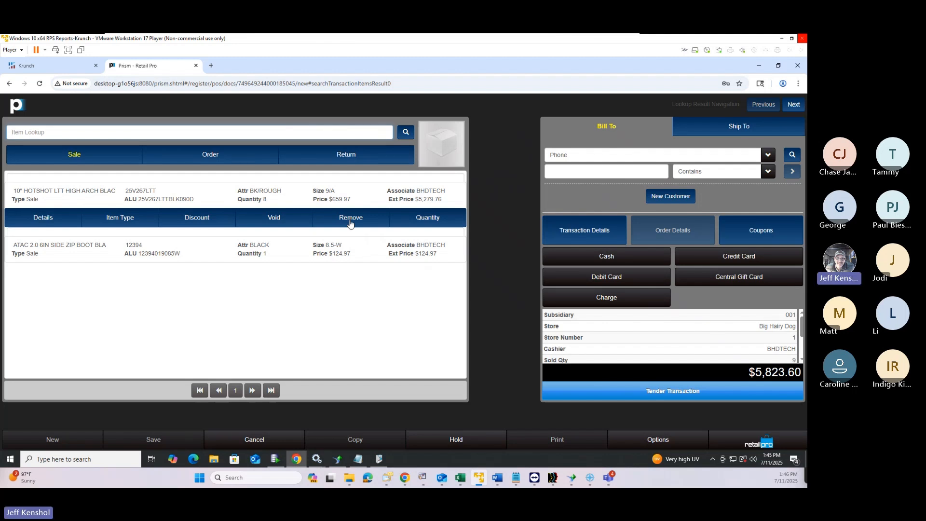
Void the HOTSHOT boot line and move to tender the $134.66 balance
{"action": "left_click", "coordinate": [273, 223]}
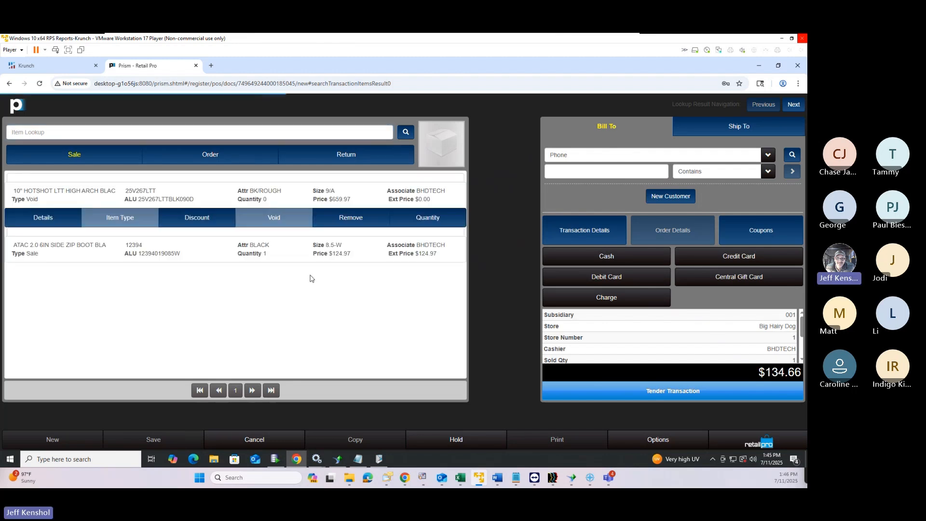
{"action": "left_click", "coordinate": [44, 199]}
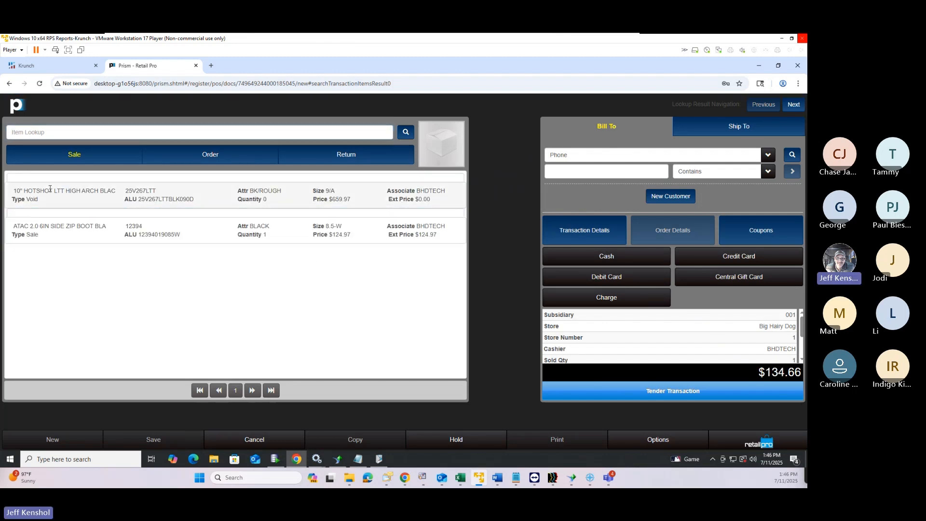
{"action": "left_click_drag", "start_coordinate": [43, 201], "coordinate": [14, 200]}
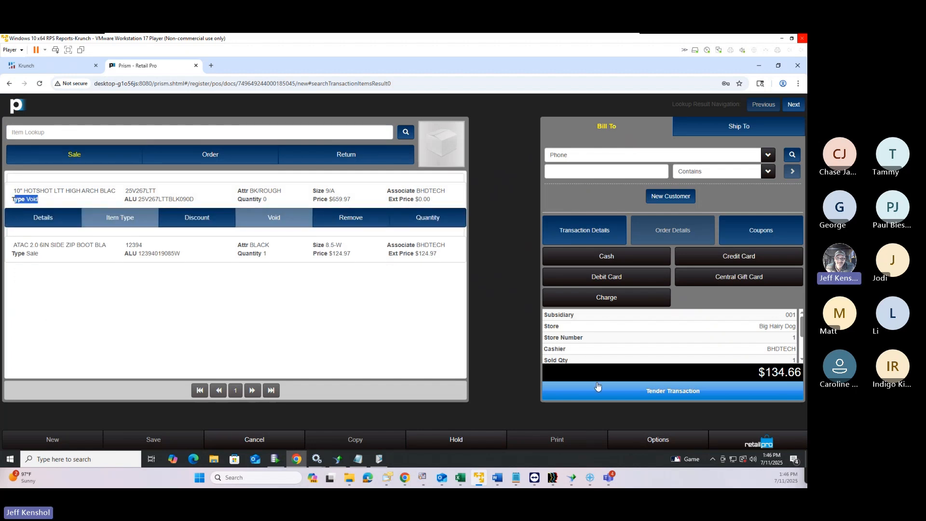
{"action": "left_click", "coordinate": [629, 392]}
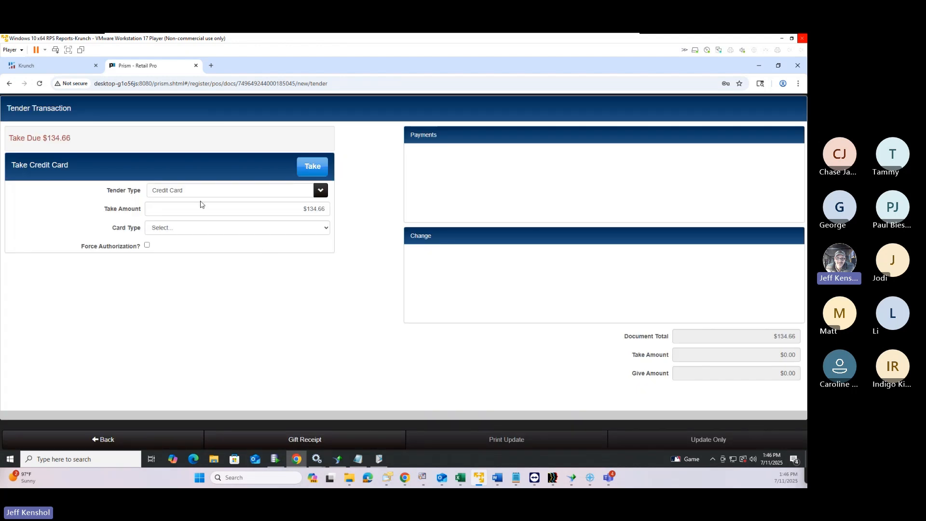
Take a $134.66 Cash payment, then update the sale to print the POS receipt
{"action": "left_click", "coordinate": [206, 195]}
{"action": "left_click", "coordinate": [222, 236]}
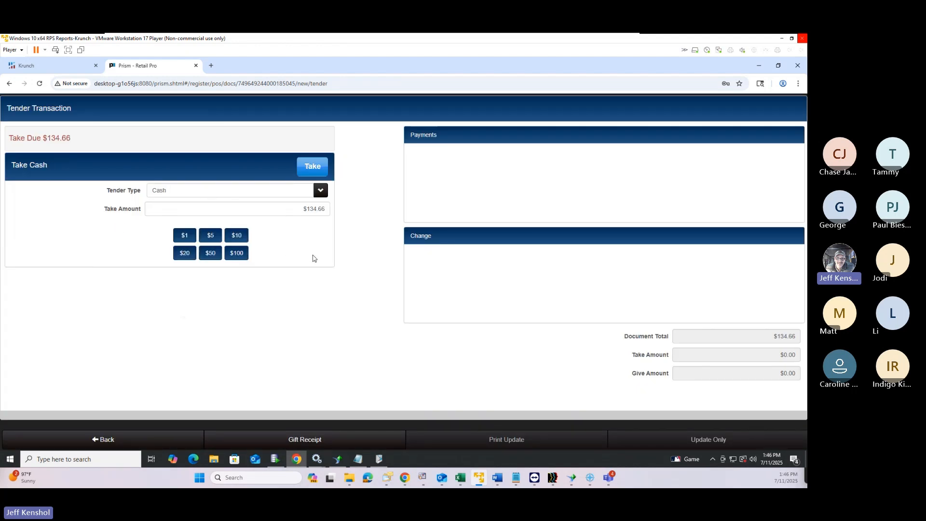
{"action": "left_click", "coordinate": [312, 170]}
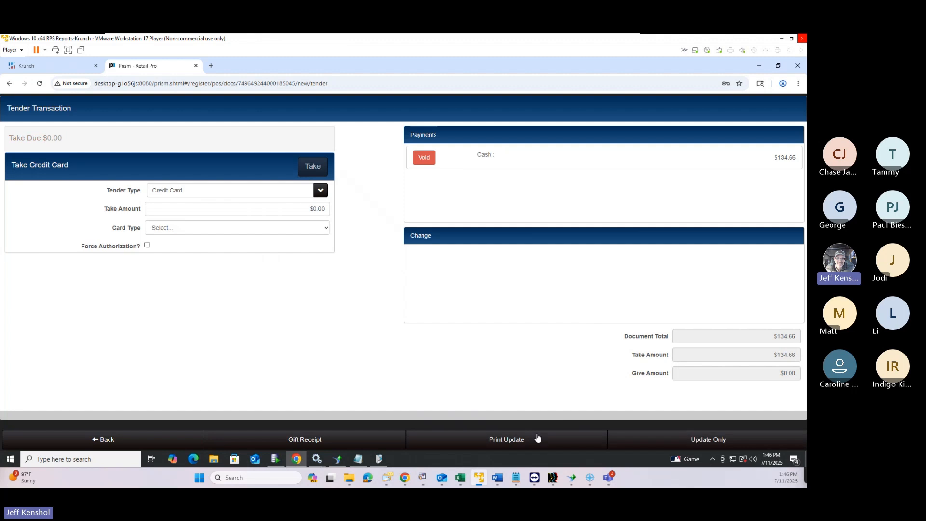
{"action": "left_click", "coordinate": [511, 441]}
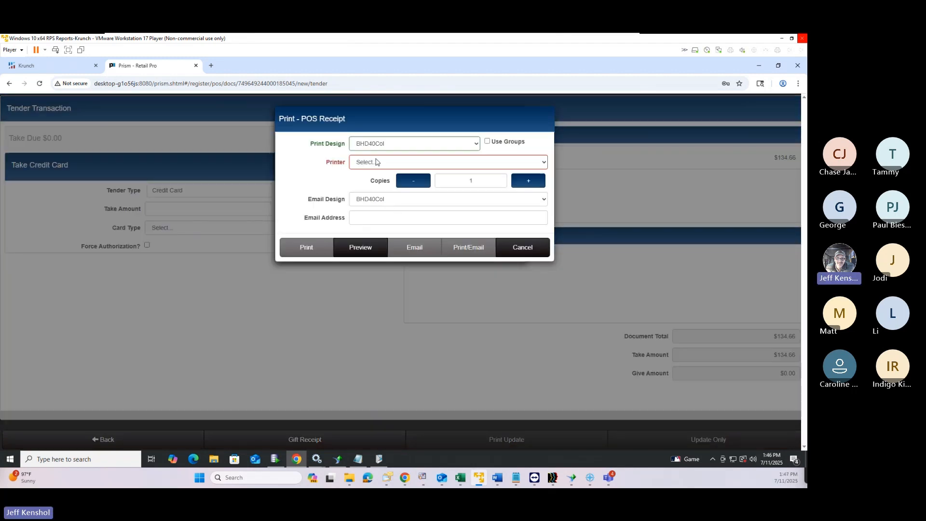
Preview the POS receipt, close it, and dismiss the receipt dialog to finalize the paid sale
{"action": "left_click", "coordinate": [361, 247]}
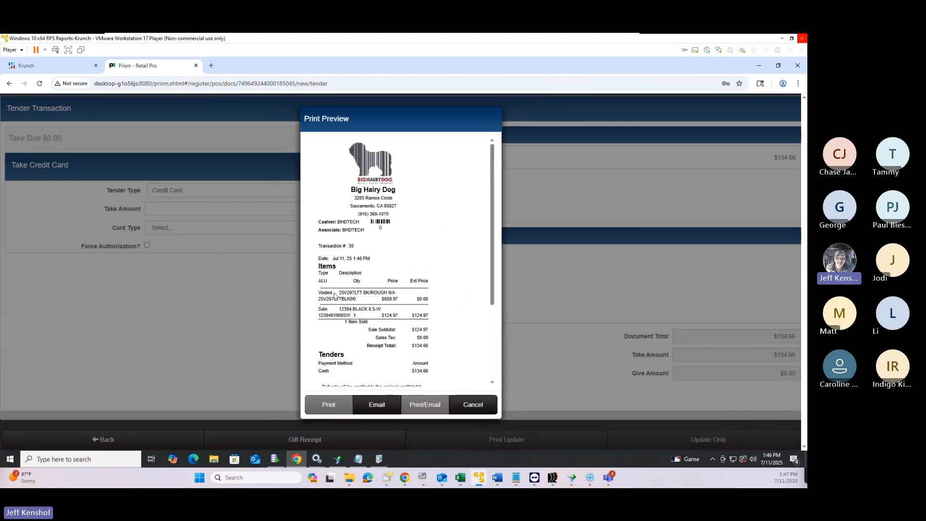
{"action": "left_click_drag", "start_coordinate": [333, 295], "coordinate": [317, 294]}
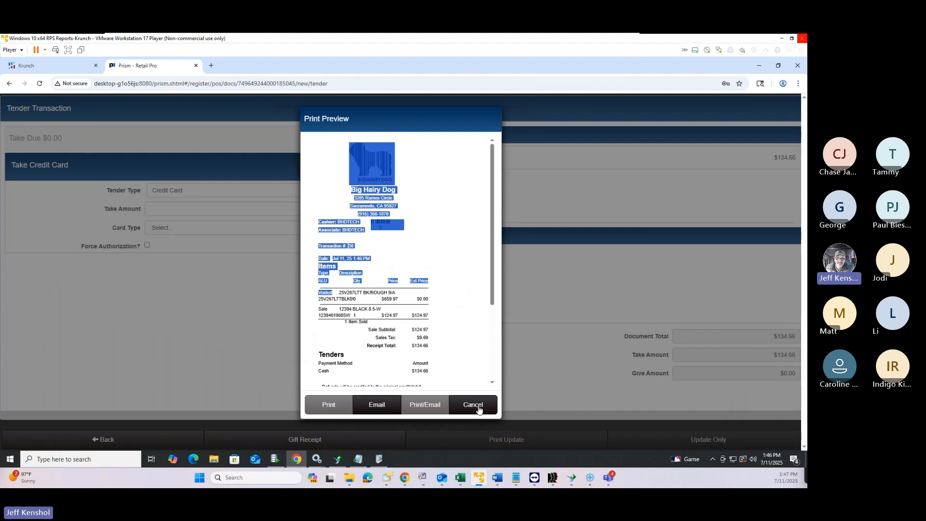
{"action": "left_click", "coordinate": [479, 409]}
{"action": "left_click", "coordinate": [531, 250]}
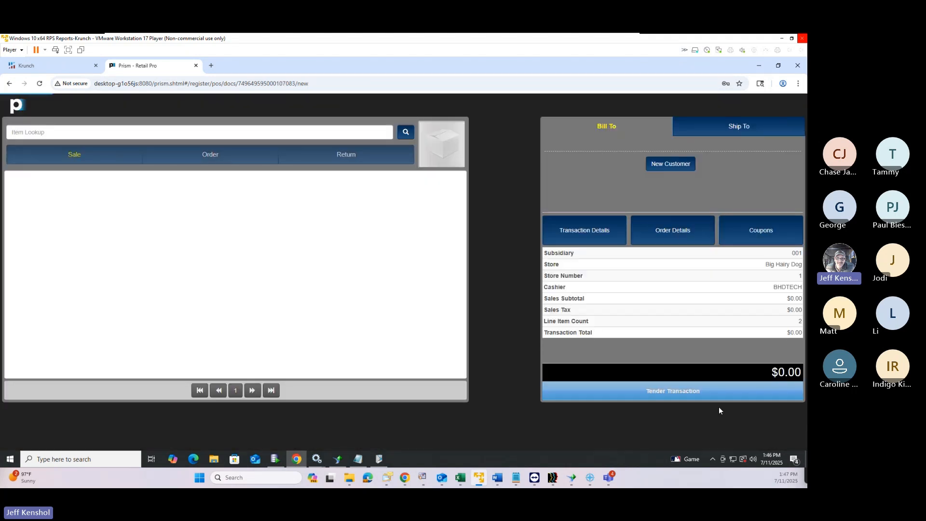
Open the Administration Console and choose subsidiary 001 in Node Preferences > Node Selection
{"action": "left_click", "coordinate": [759, 443]}
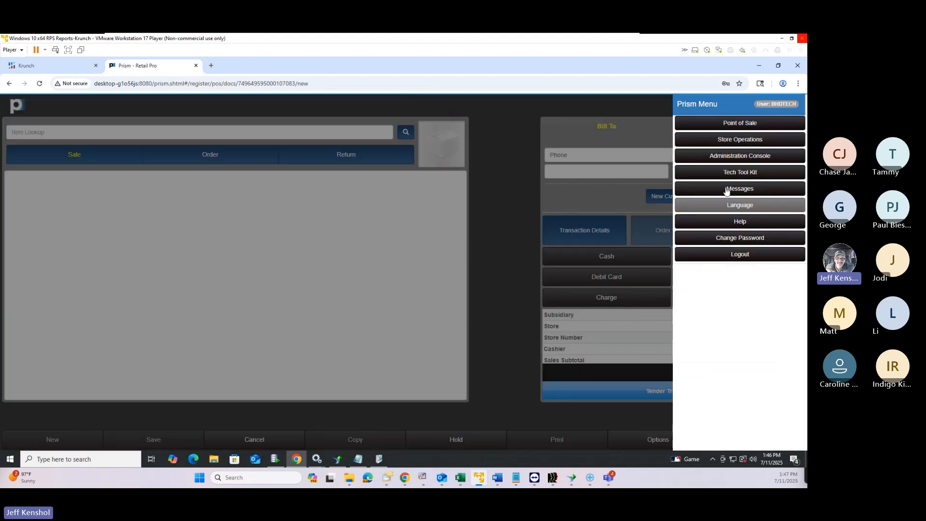
{"action": "left_click", "coordinate": [726, 156]}
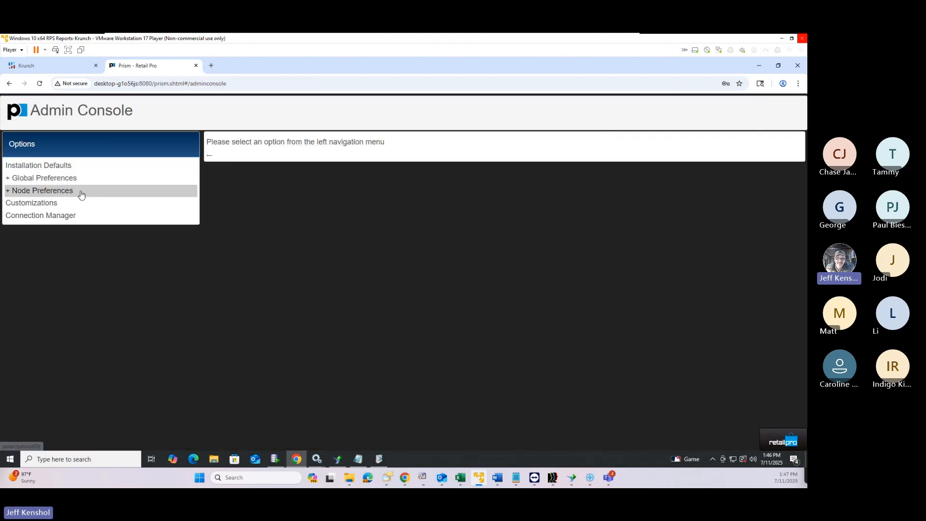
{"action": "left_click", "coordinate": [75, 191]}
{"action": "left_click", "coordinate": [73, 204]}
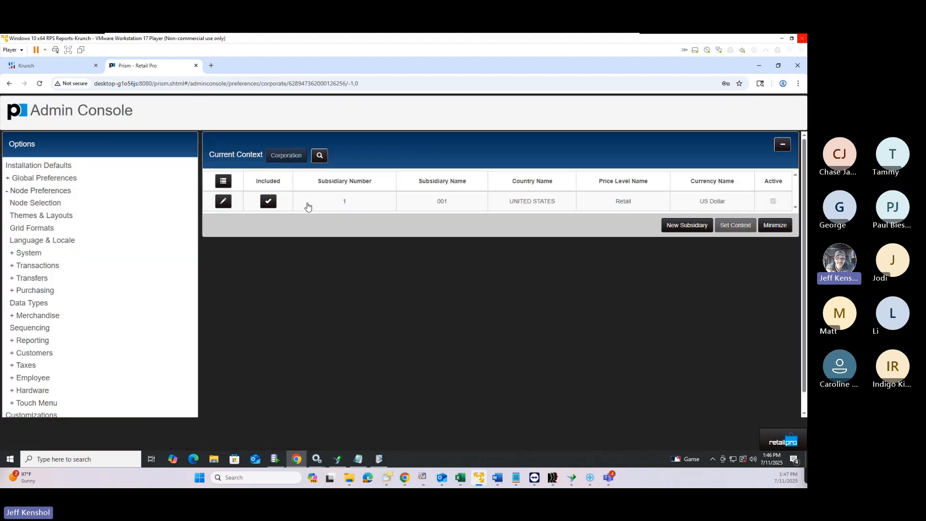
{"action": "left_click", "coordinate": [305, 207]}
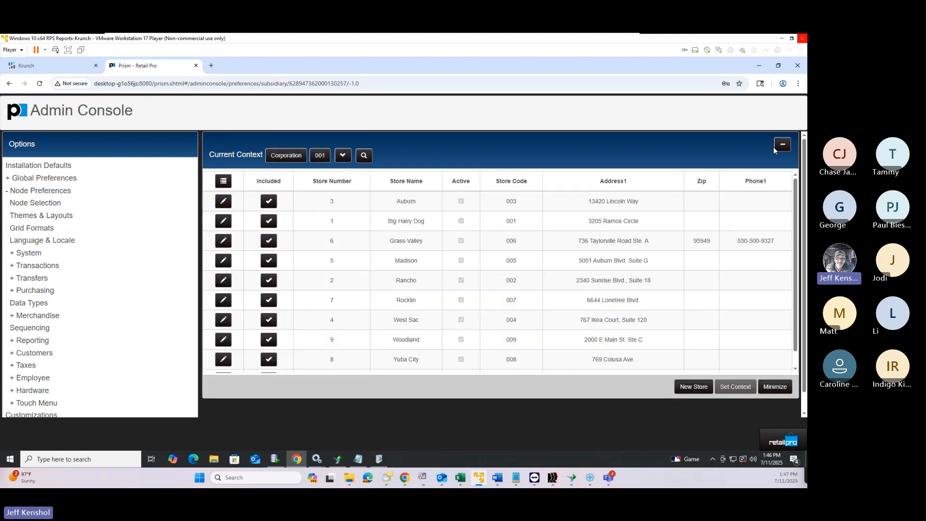
{"action": "left_click", "coordinate": [781, 146]}
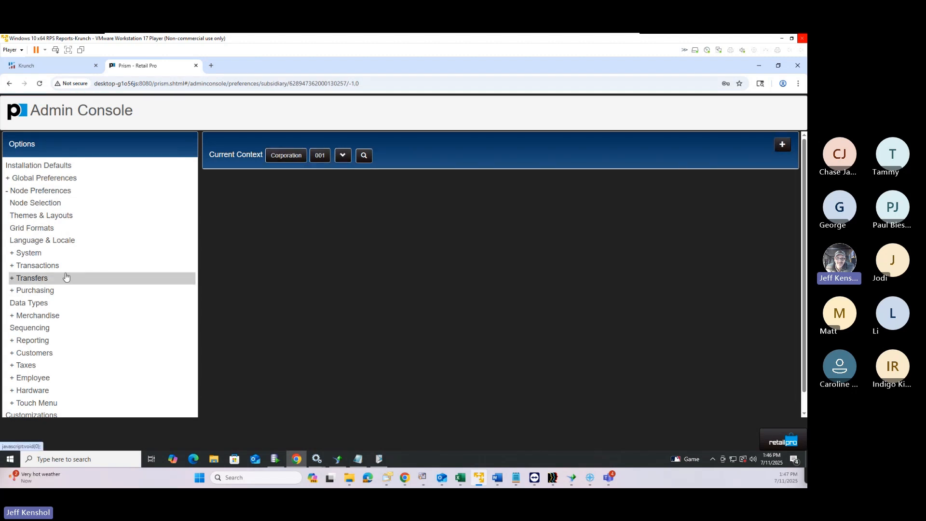
Uncheck Print Zero Quantity Items in Transactions > General preferences and save
{"action": "left_click", "coordinate": [47, 266]}
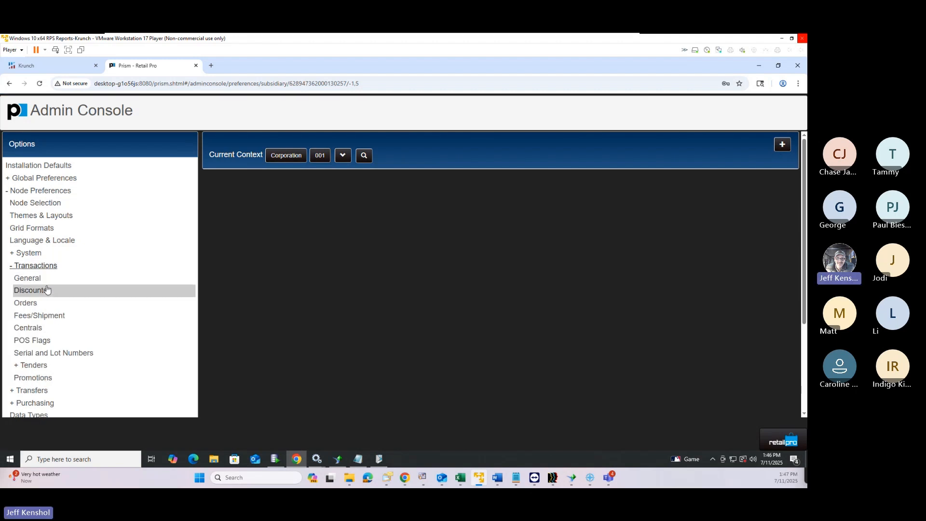
{"action": "left_click", "coordinate": [46, 282]}
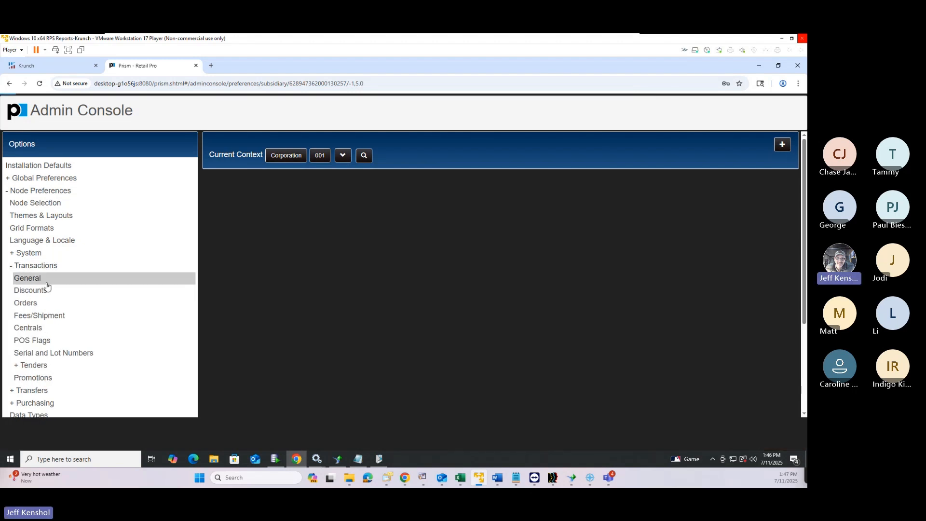
{"action": "scroll", "coordinate": [541, 369], "scroll_direction": "down", "scroll_amount": 3}
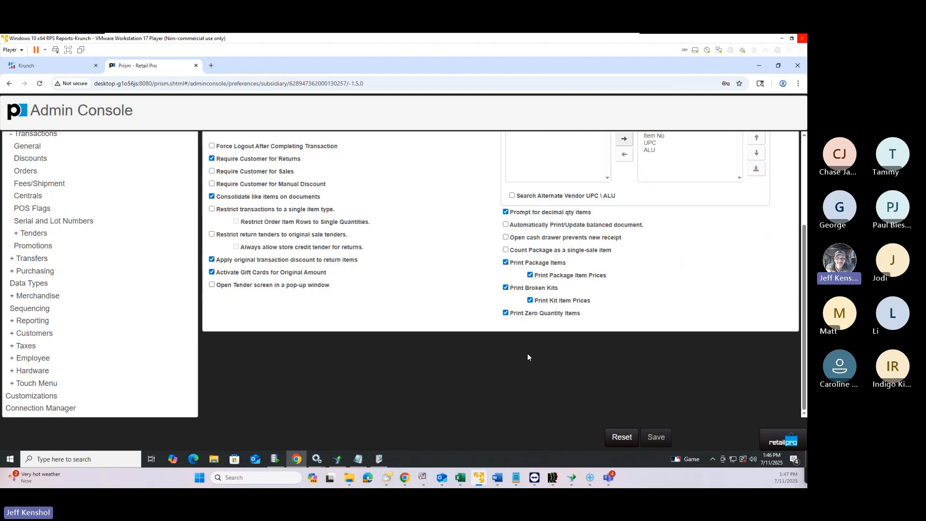
{"action": "left_click_drag", "start_coordinate": [515, 318], "coordinate": [581, 315]}
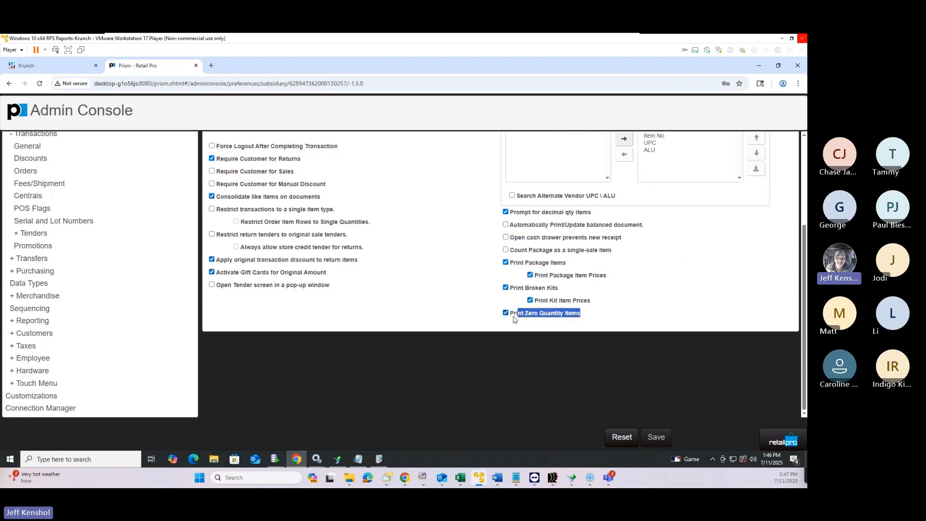
{"action": "left_click", "coordinate": [505, 313]}
{"action": "left_click", "coordinate": [659, 438]}
Return to Point of Sale and open Sale Number 30 ($134.66) from today's Transaction Lookup results
{"action": "left_click", "coordinate": [774, 440]}
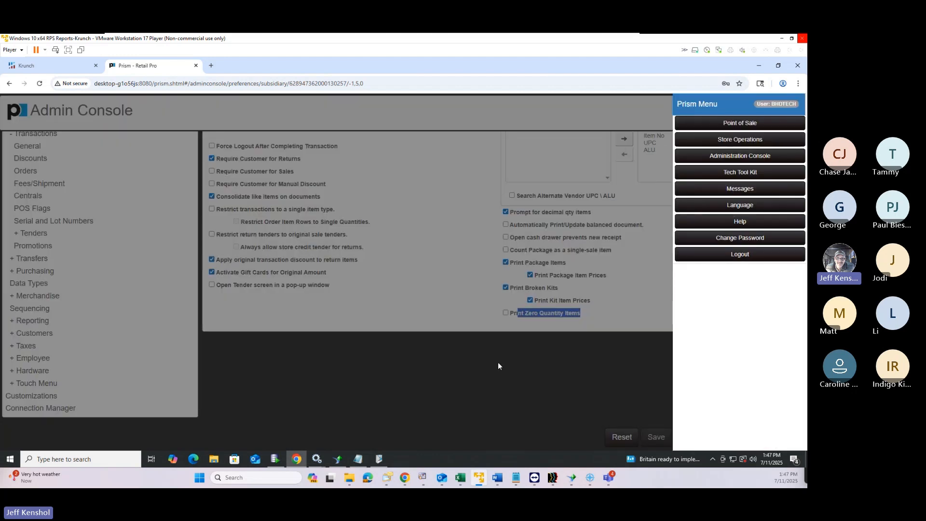
{"action": "left_click", "coordinate": [716, 127]}
{"action": "left_click", "coordinate": [234, 192]}
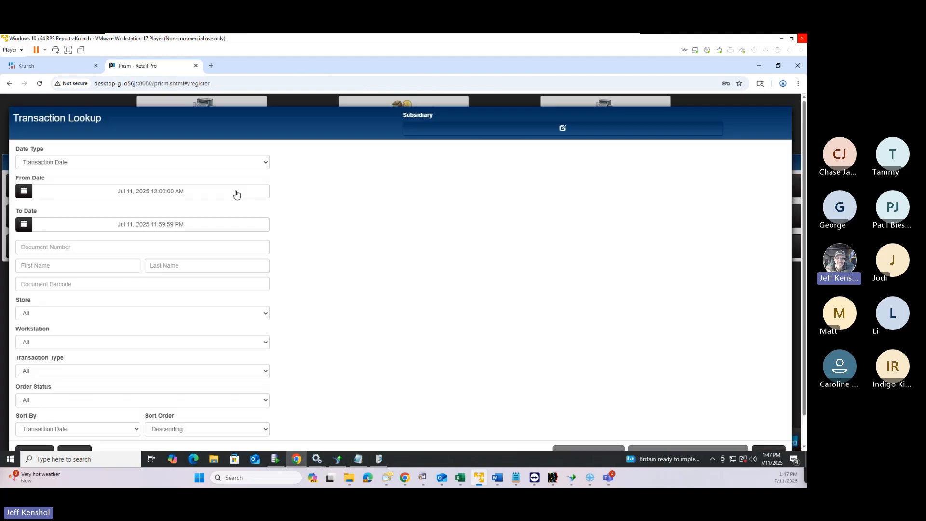
{"action": "scroll", "coordinate": [53, 440], "scroll_direction": "down", "scroll_amount": 1}
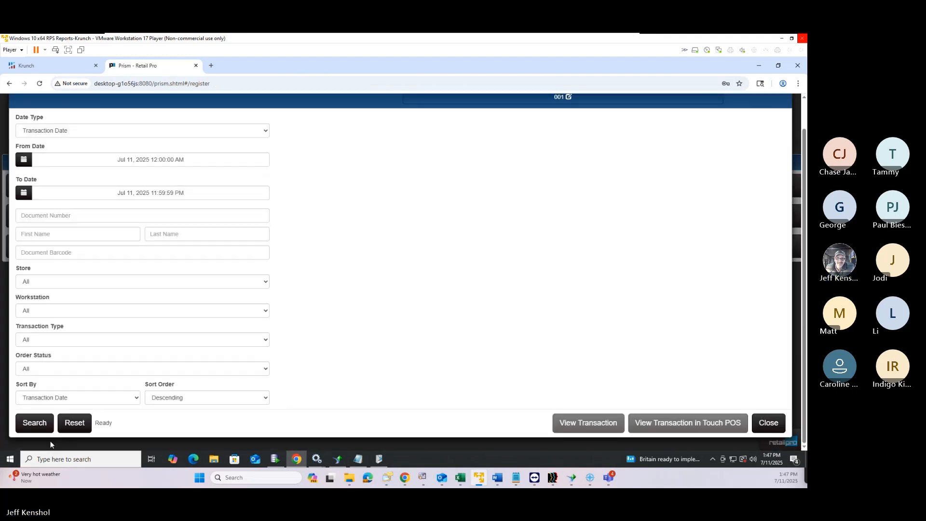
{"action": "left_click", "coordinate": [41, 425]}
{"action": "left_click", "coordinate": [489, 152]}
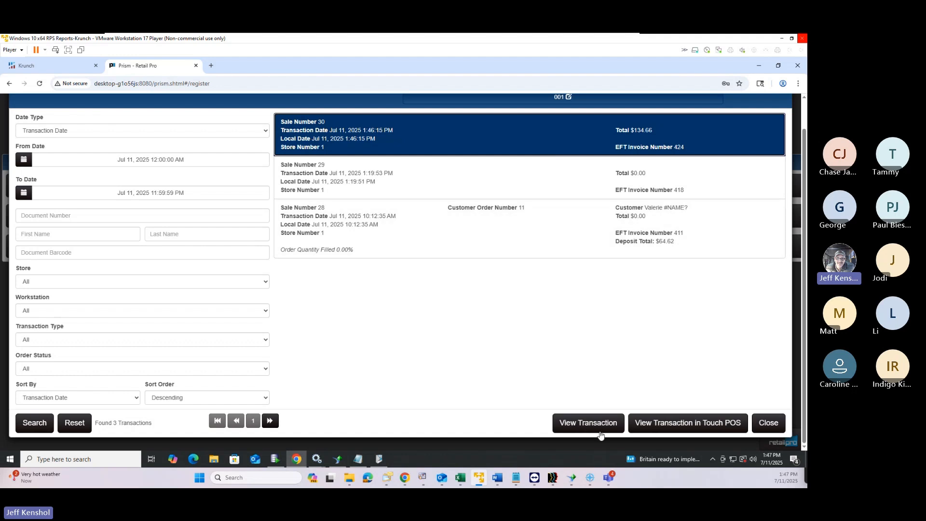
{"action": "left_click", "coordinate": [673, 422]}
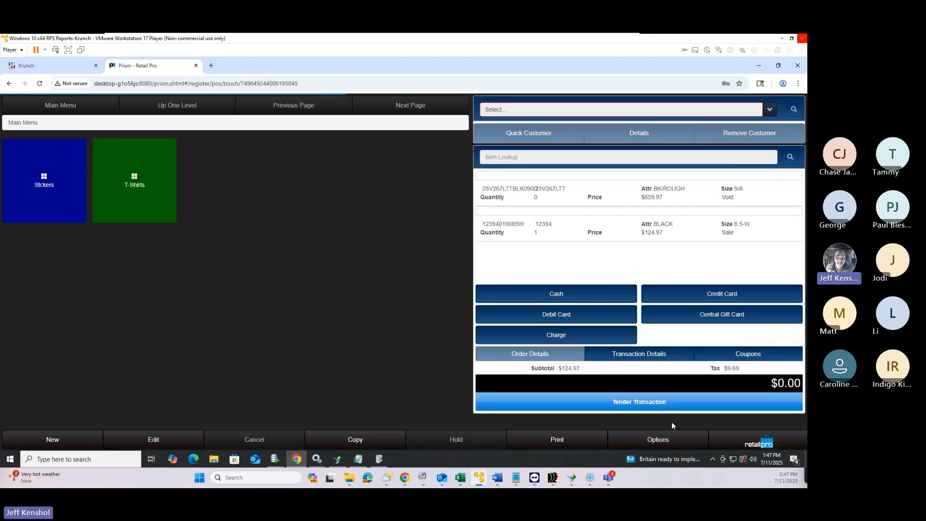
Preview the reprinted receipt for sale 30, zooming in to read it
{"action": "left_click", "coordinate": [568, 444]}
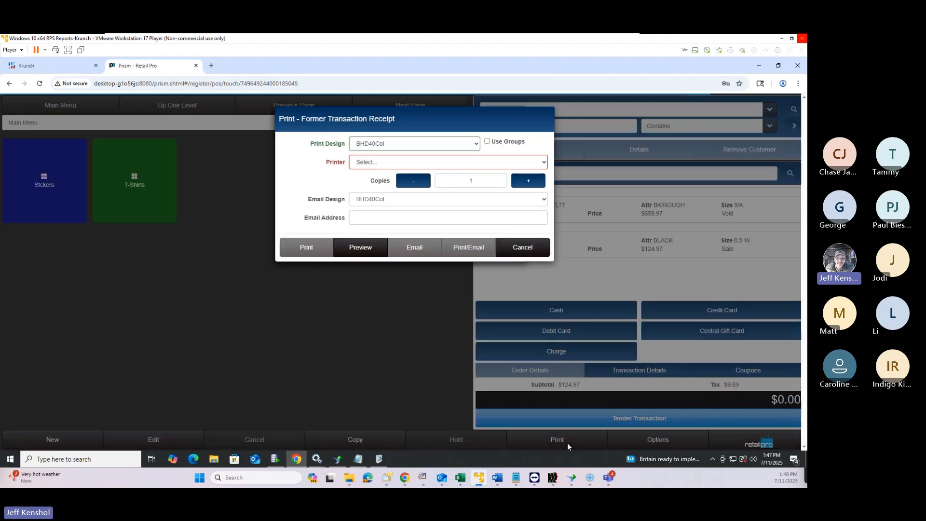
{"action": "left_click", "coordinate": [381, 250]}
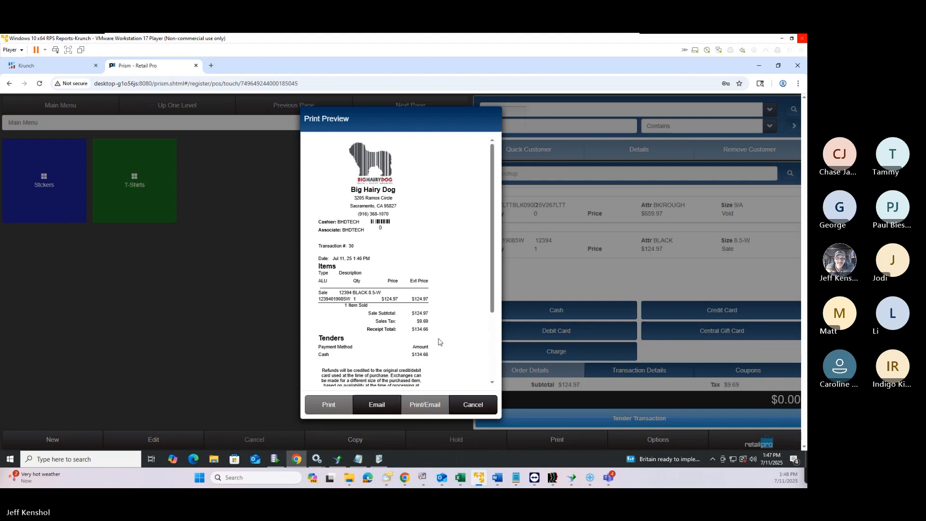
{"action": "key", "text": "ctrl+plus"}
{"action": "key", "text": "ctrl+plus"}
{"action": "scroll", "coordinate": [338, 333], "scroll_direction": "down", "scroll_amount": 3}
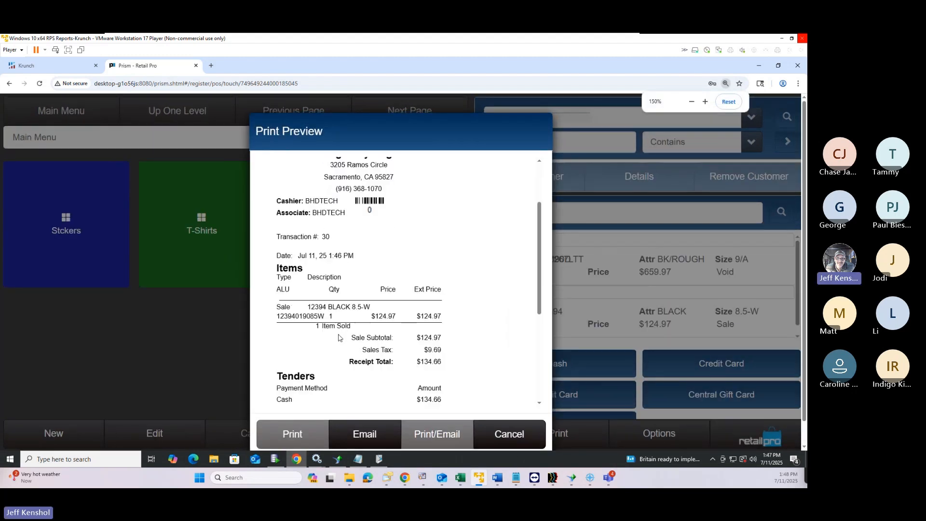
{"action": "key", "text": "ctrl+plus"}
{"action": "key", "text": "ctrl+plus"}
{"action": "scroll", "coordinate": [339, 337], "scroll_direction": "down", "scroll_amount": 1}
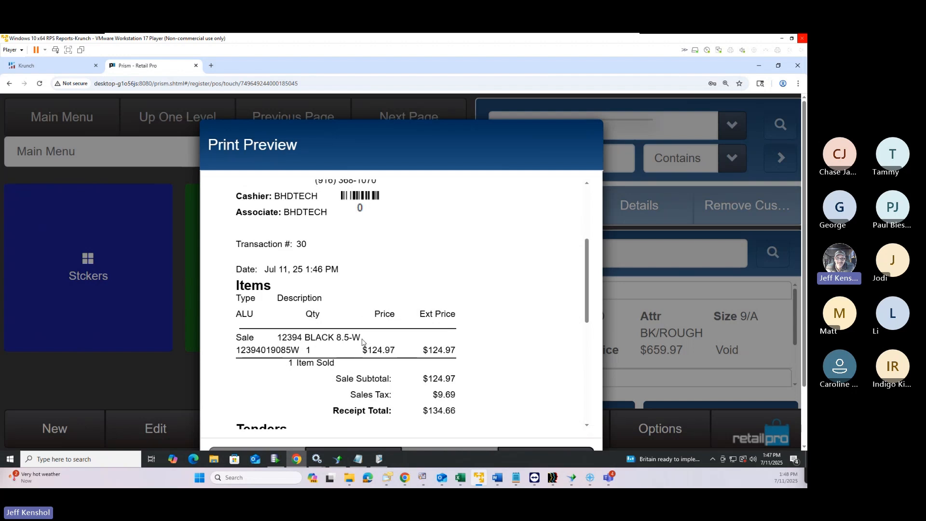
{"action": "key", "text": "ctrl+0"}
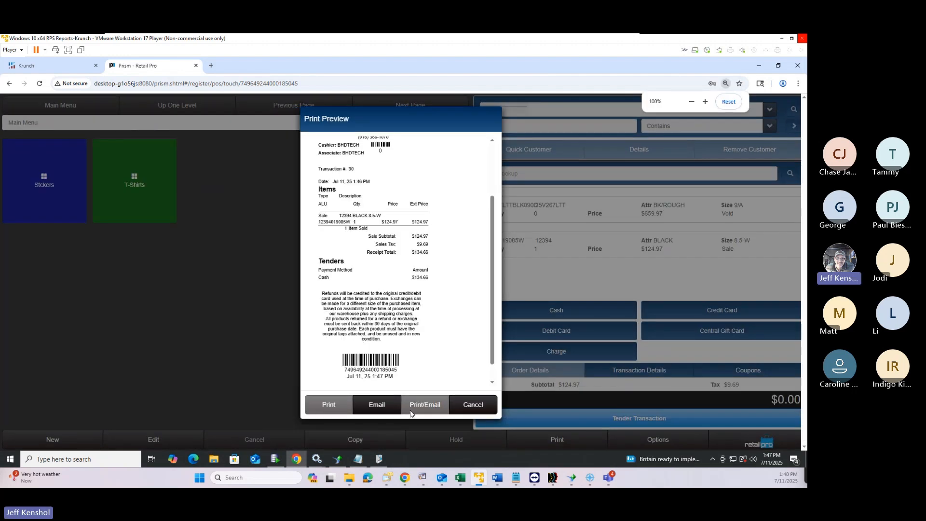
Close the receipt preview and cancel the reprint dialog without printing
{"action": "left_click", "coordinate": [481, 409]}
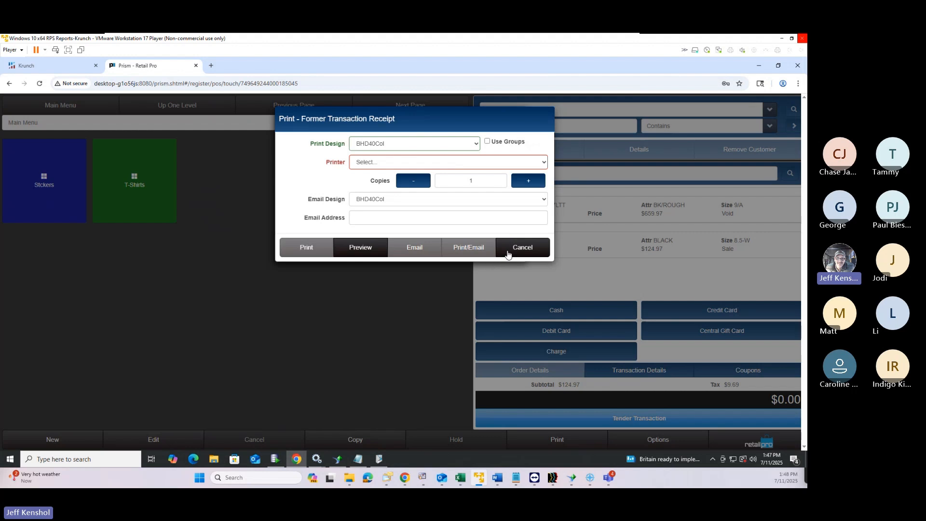
{"action": "key", "text": "ctrl+plus"}
{"action": "key", "text": "ctrl+plus"}
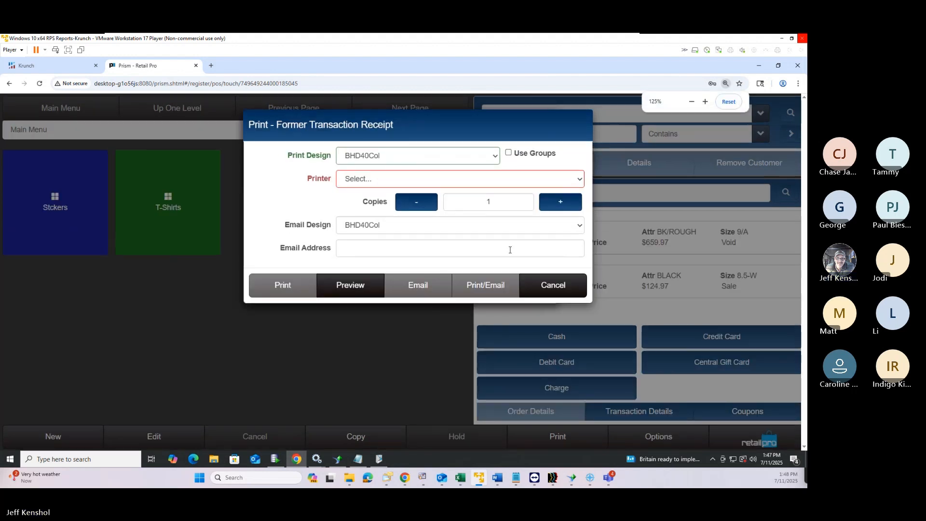
{"action": "key", "text": "ctrl+minus"}
{"action": "key", "text": "ctrl+minus"}
{"action": "left_click", "coordinate": [522, 249]}
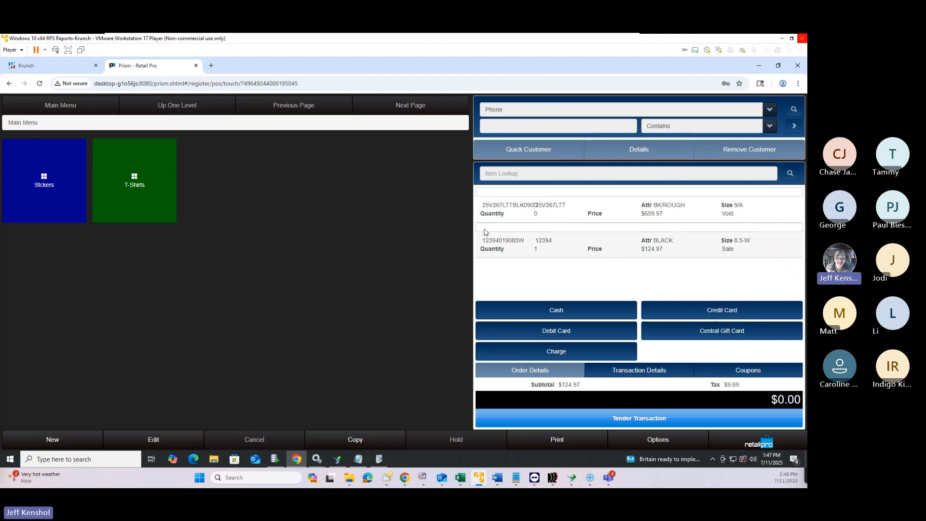
Inspect the voided HOTSHOT line's Item Details and cancel without changes
{"action": "left_click", "coordinate": [537, 208]}
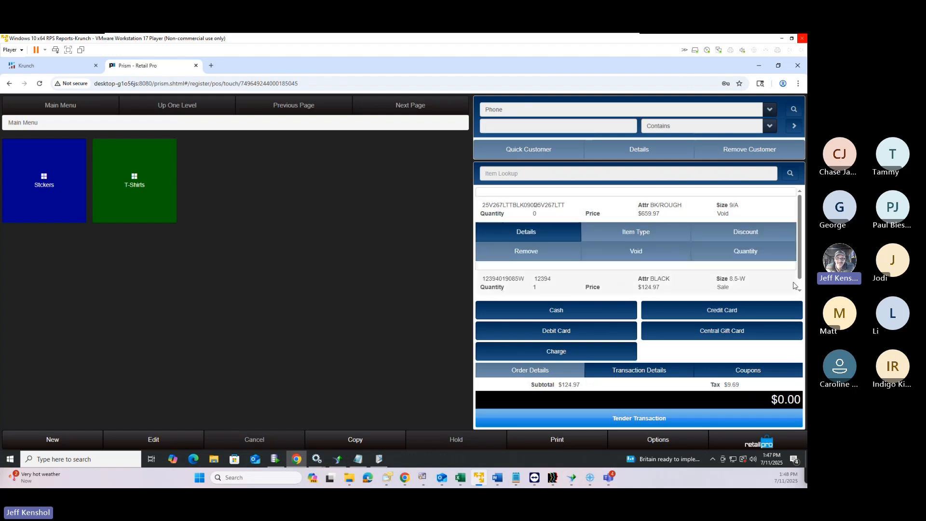
{"action": "left_click", "coordinate": [517, 234]}
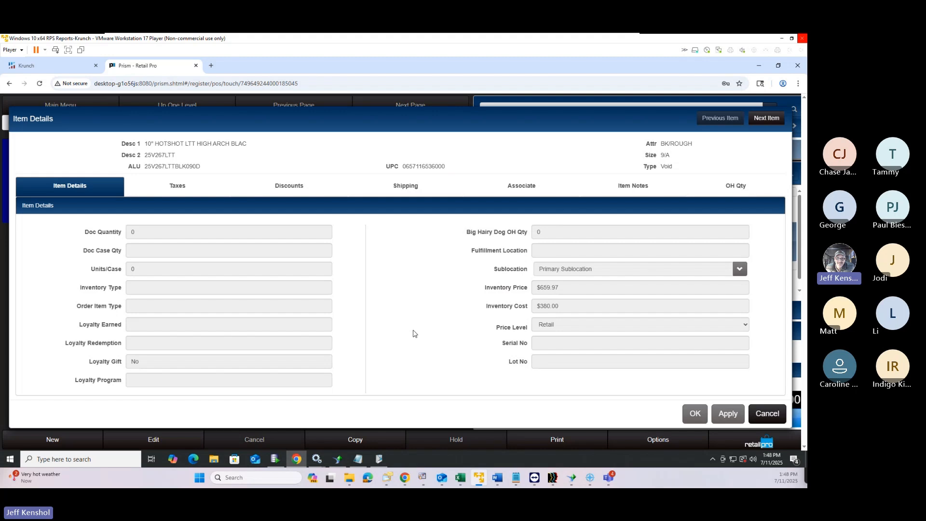
{"action": "left_click", "coordinate": [766, 414]}
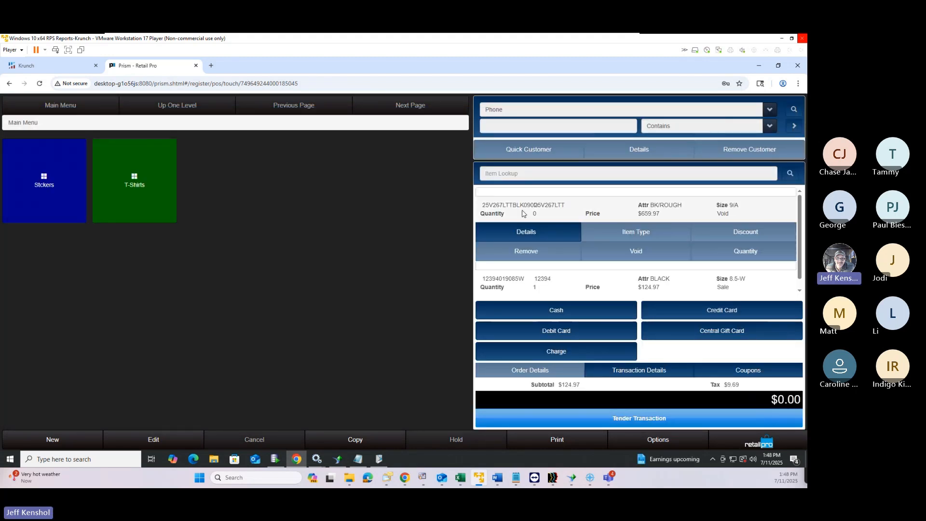
Inspect the 12394 boot item's Item Details and cancel without changes
{"action": "left_click", "coordinate": [517, 280]}
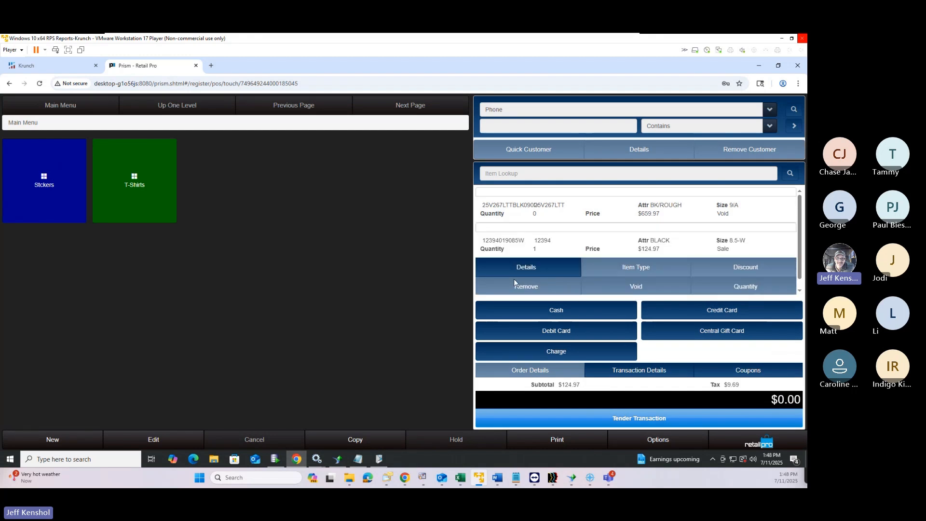
{"action": "left_click", "coordinate": [536, 269]}
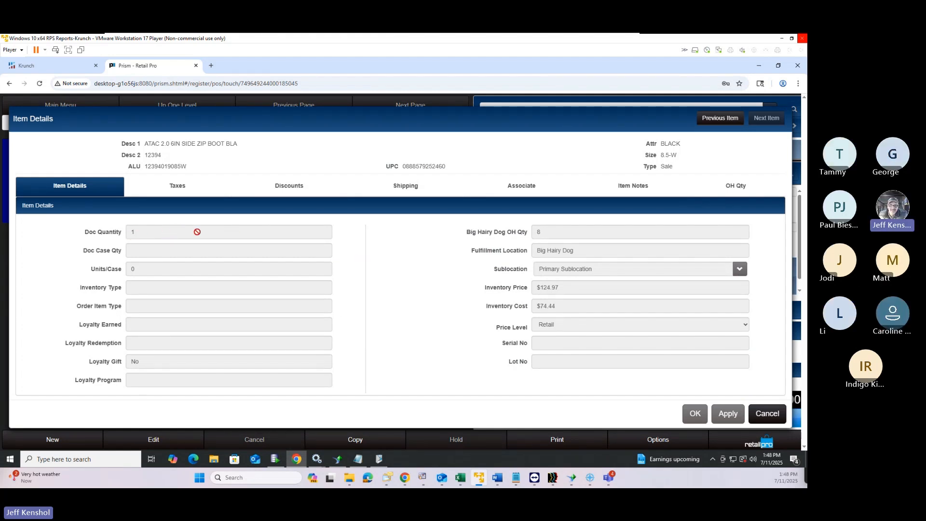
{"action": "left_click", "coordinate": [767, 414]}
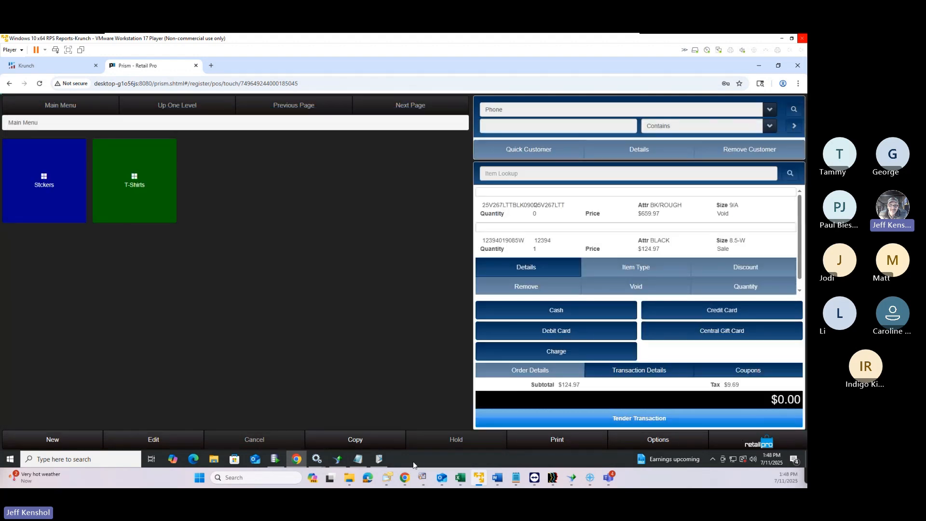
Copy saved sale 30 into a new transaction and open the boot item's details
{"action": "left_click", "coordinate": [391, 445]}
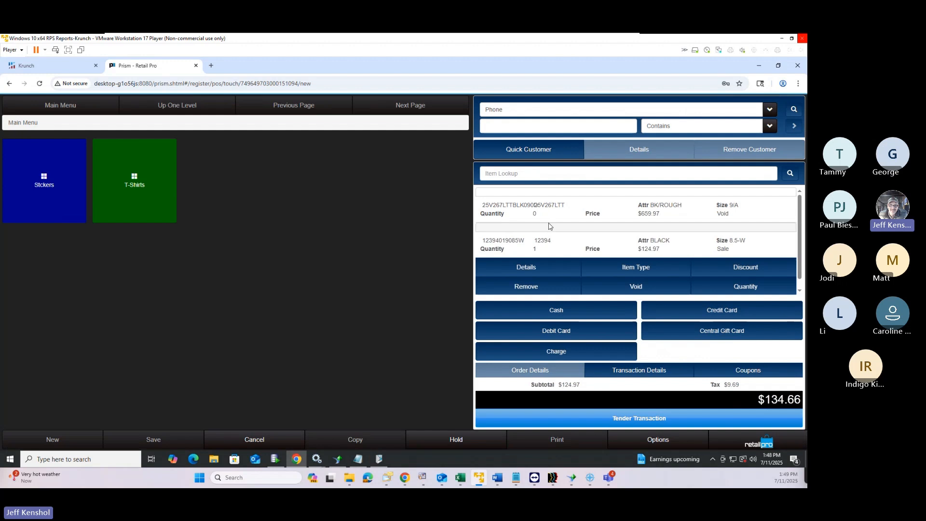
{"action": "left_click", "coordinate": [538, 255]}
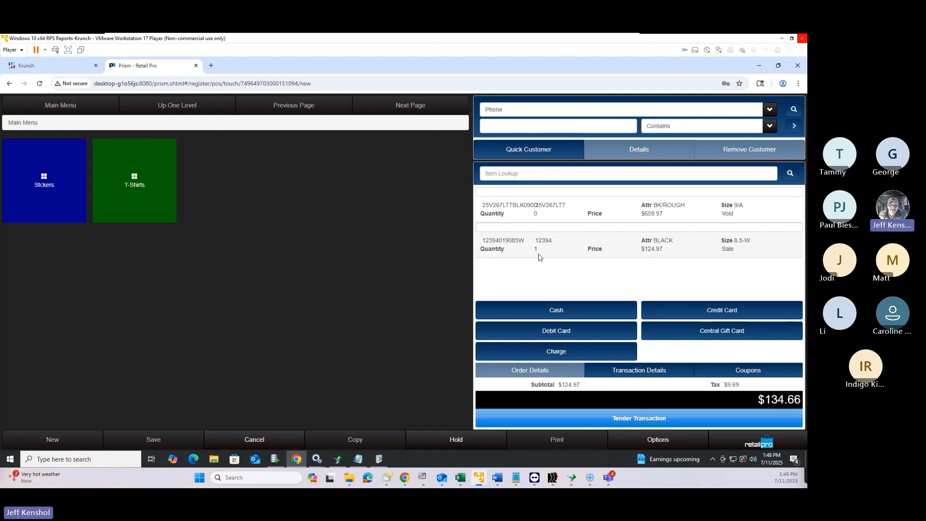
{"action": "left_click", "coordinate": [539, 255]}
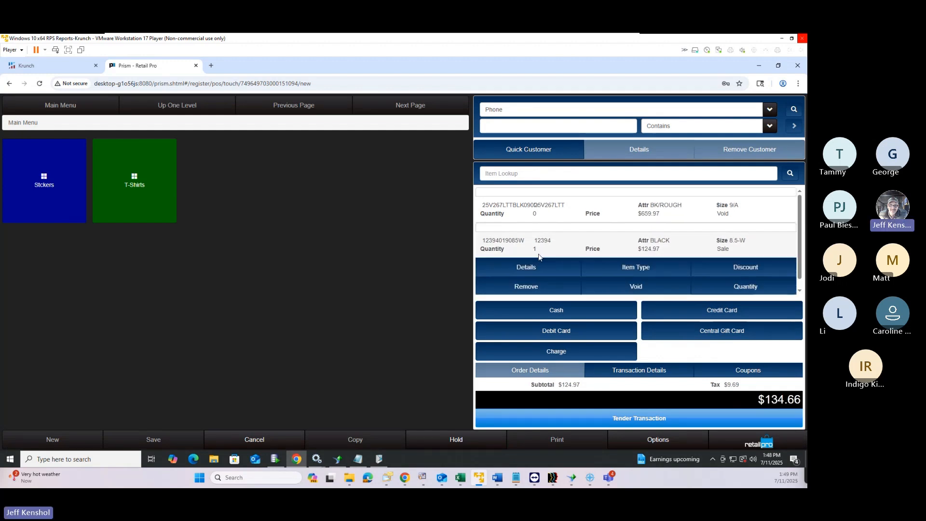
{"action": "left_click", "coordinate": [528, 268]}
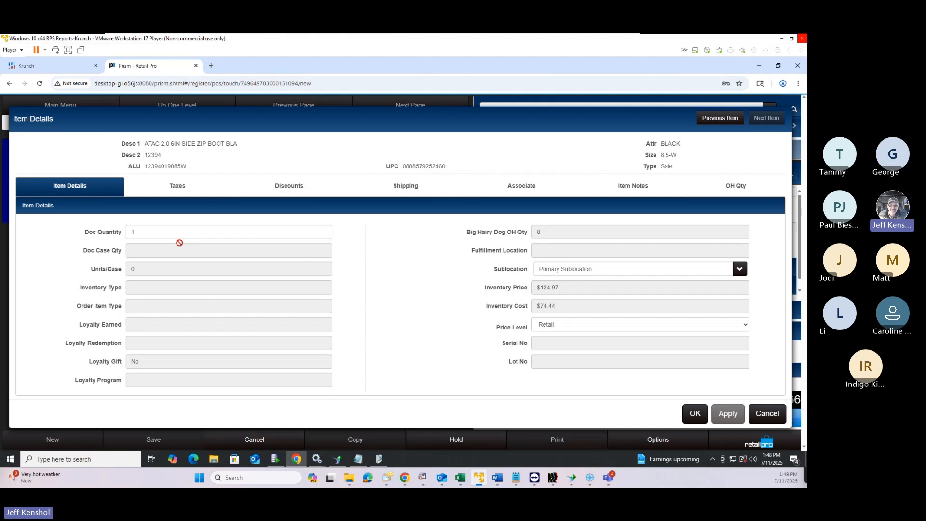
Check the boot's Doc Quantity, sublocation choices and tax settings
{"action": "left_click", "coordinate": [129, 235]}
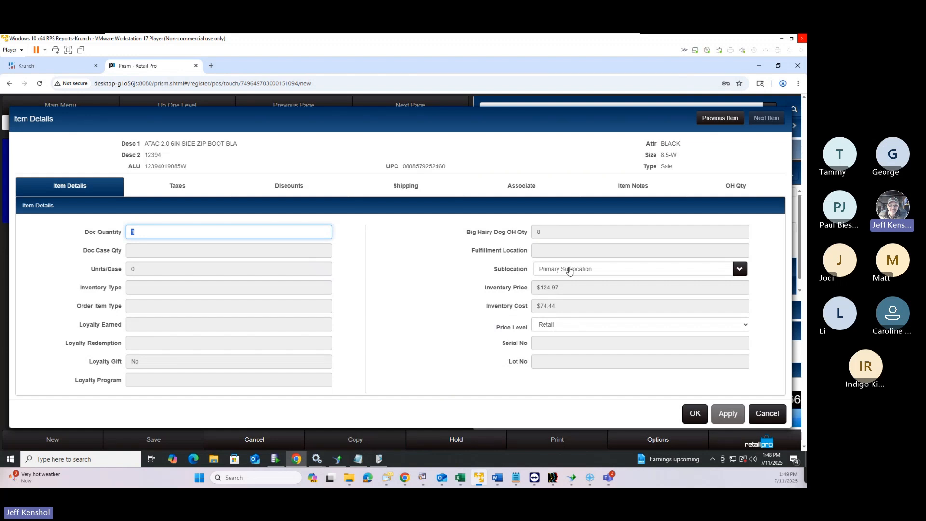
{"action": "left_click", "coordinate": [570, 270]}
{"action": "left_click", "coordinate": [550, 271]}
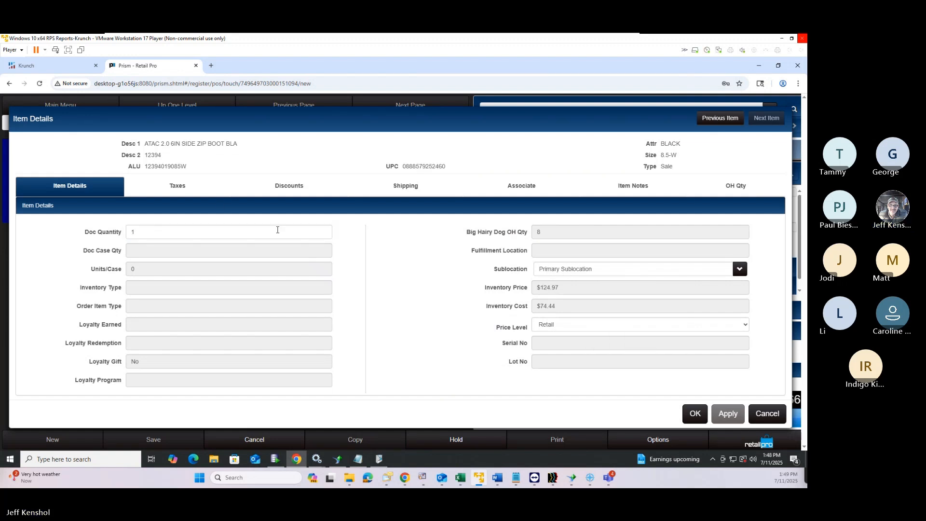
{"action": "left_click", "coordinate": [190, 192]}
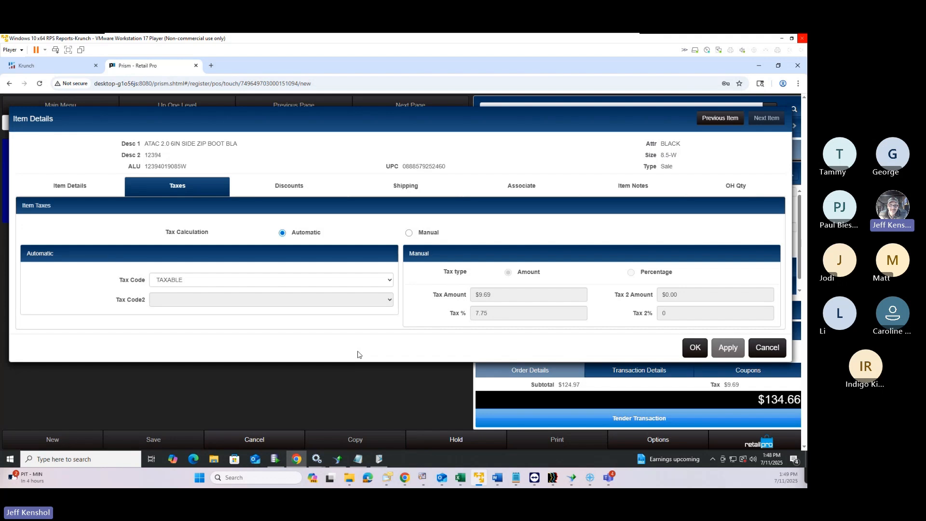
Cycle the discount type through percentage, set price and fixed amount, then view Shipping and Associate
{"action": "left_click", "coordinate": [292, 189]}
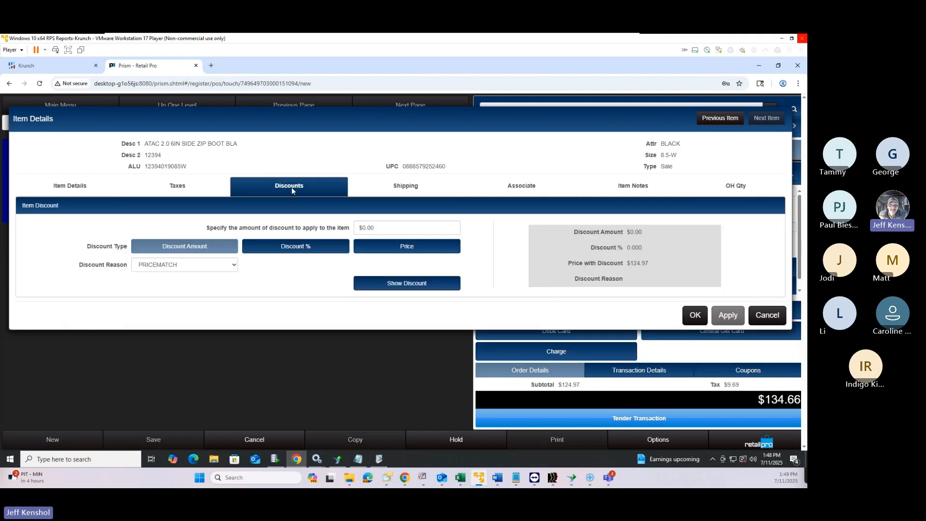
{"action": "left_click", "coordinate": [310, 245]}
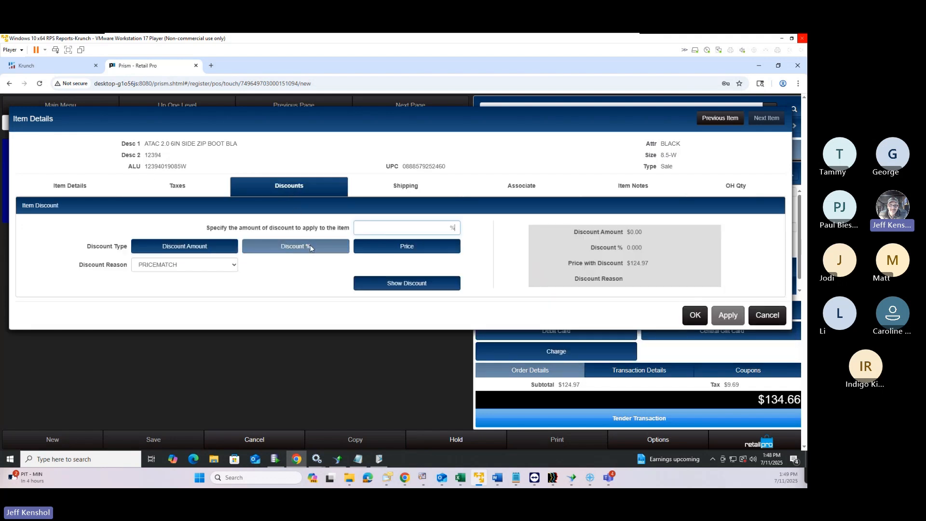
{"action": "left_click", "coordinate": [390, 248]}
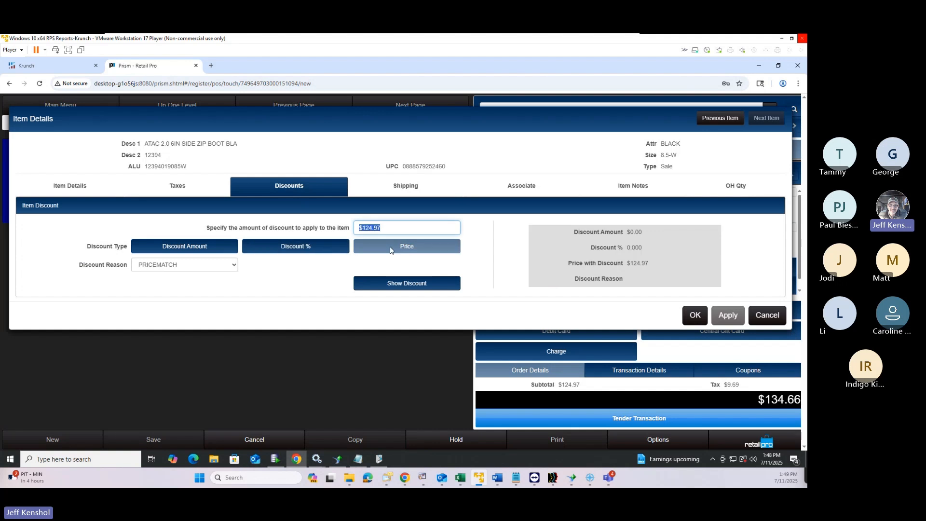
{"action": "left_click", "coordinate": [300, 249]}
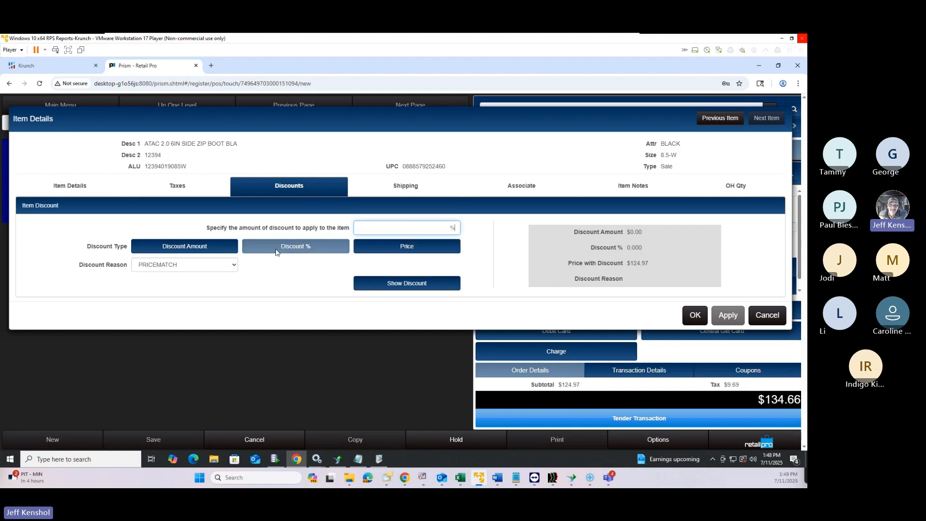
{"action": "left_click", "coordinate": [194, 248]}
{"action": "left_click", "coordinate": [270, 251]}
{"action": "left_click", "coordinate": [403, 248]}
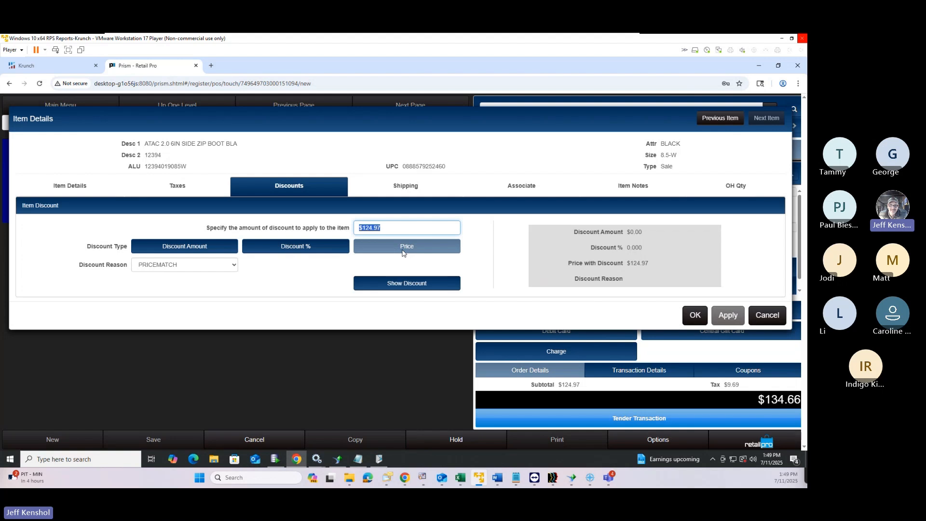
{"action": "left_click", "coordinate": [413, 191]}
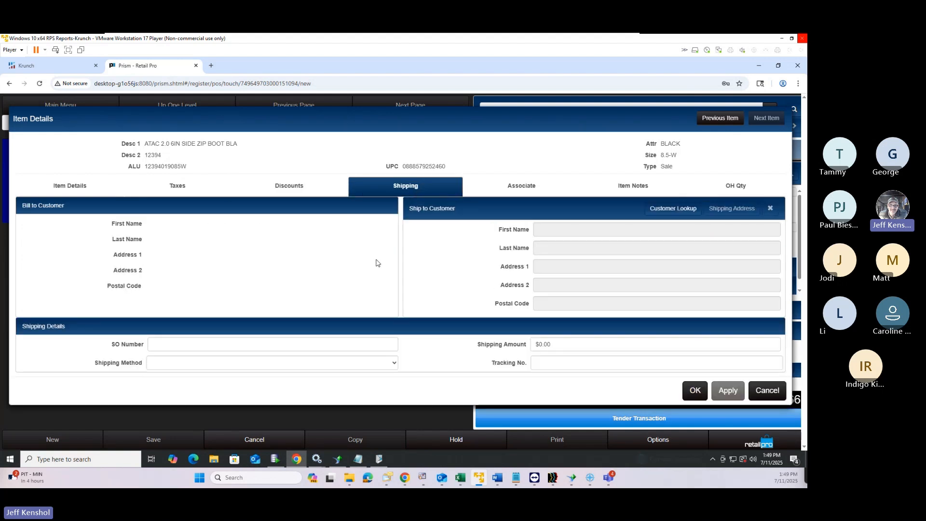
{"action": "left_click", "coordinate": [525, 195]}
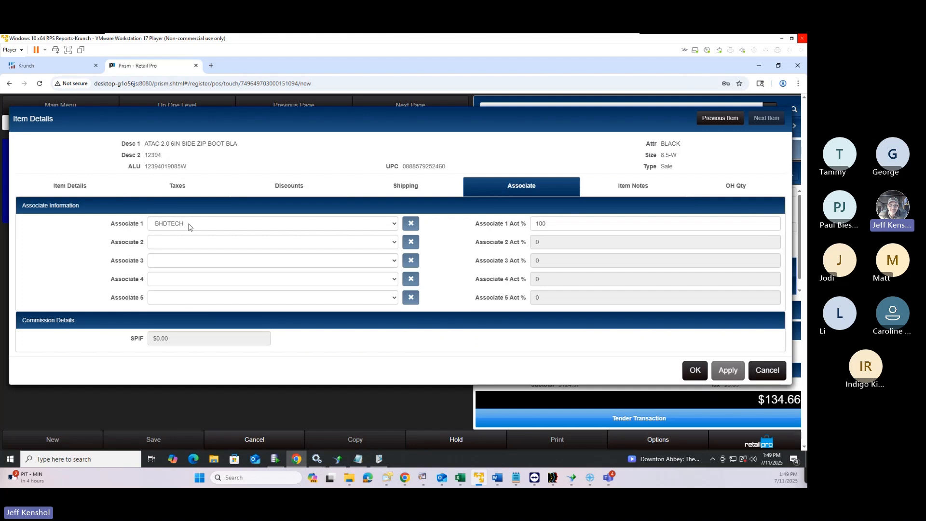
Assign a different associate as Associate 1 for the boot item
{"action": "left_click", "coordinate": [189, 226]}
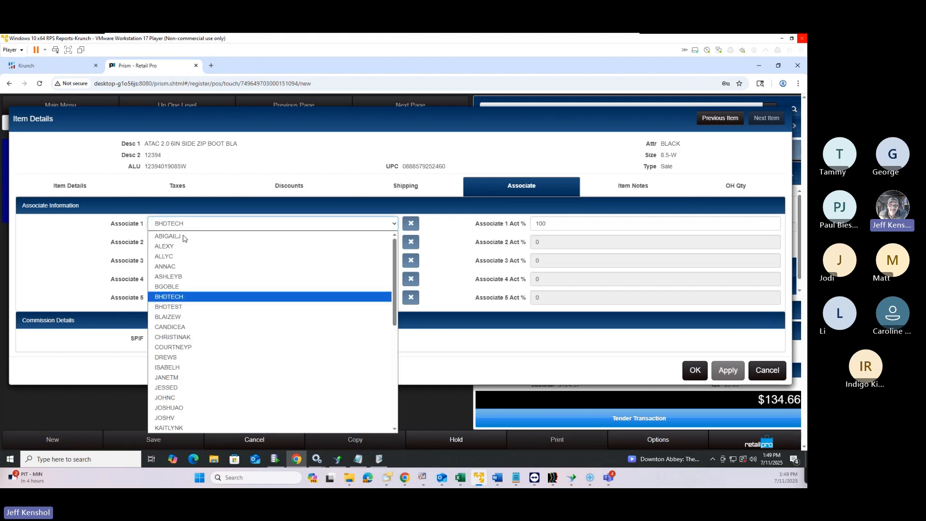
{"action": "scroll", "coordinate": [185, 239], "scroll_direction": "up", "scroll_amount": 2}
{"action": "left_click", "coordinate": [214, 239]}
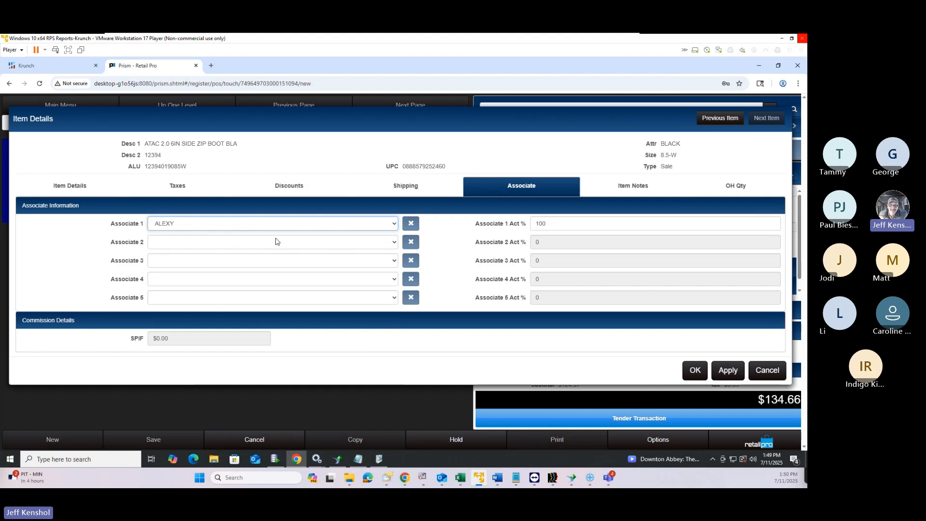
{"action": "left_click", "coordinate": [616, 191]}
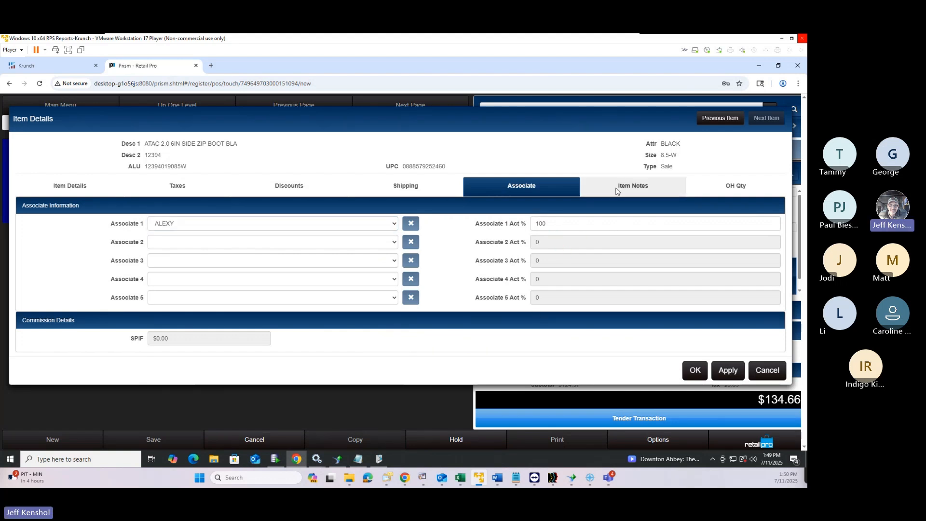
{"action": "left_click", "coordinate": [95, 207]}
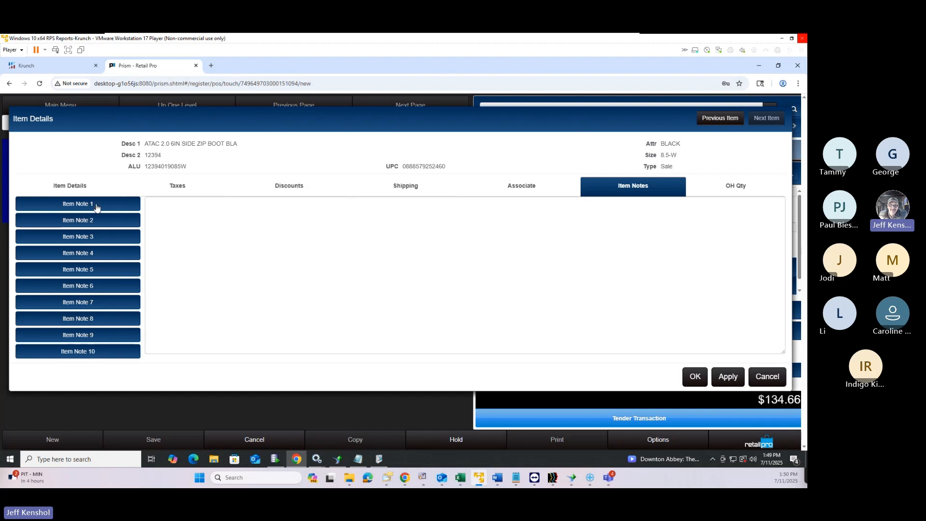
{"action": "left_click", "coordinate": [271, 234]}
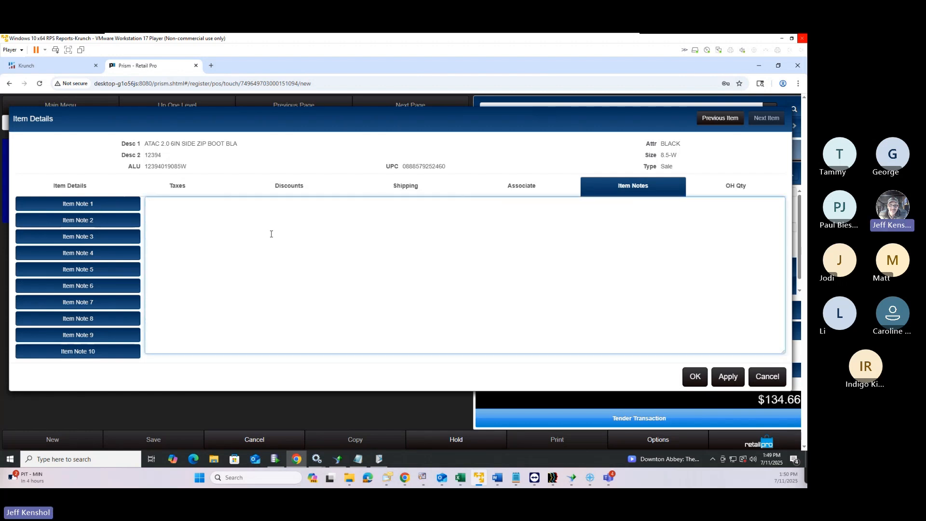
{"action": "type", "text": "1234567980"}
{"action": "key", "text": "shift+Left"}
{"action": "key", "text": "shift+Left"}
{"action": "key", "text": "shift+Left"}
{"action": "key", "text": "shift+Left"}
{"action": "key", "text": "shift+Left"}
{"action": "key", "text": "shift+Left"}
{"action": "key", "text": "shift+Left"}
{"action": "key", "text": "shift+Left"}
{"action": "key", "text": "shift+Left"}
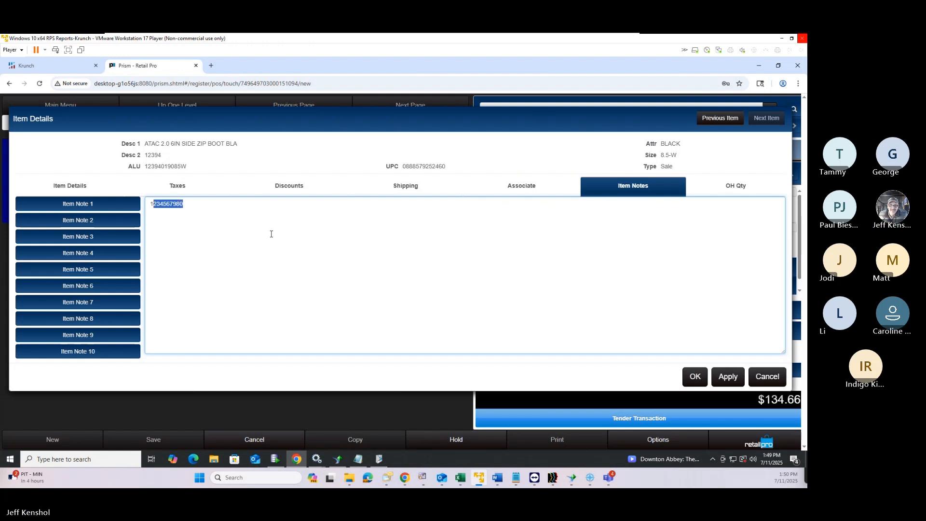
{"action": "key", "text": "Right"}
{"action": "key", "text": "ctrl+v"}
{"action": "key", "text": "ctrl+v"}
{"action": "key", "text": "ctrl+v"}
{"action": "key", "text": "ctrl+v"}
{"action": "key", "text": "ctrl+v"}
{"action": "key", "text": "ctrl+v"}
{"action": "key", "text": "ctrl+v"}
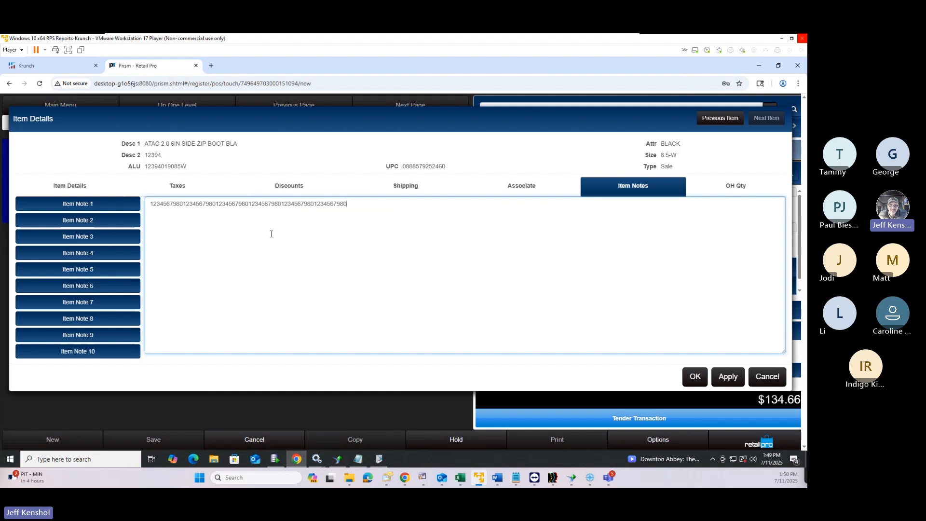
{"action": "key", "text": "ctrl+v"}
{"action": "key", "text": "ctrl+v"}
{"action": "key", "text": "ctrl+v"}
{"action": "key", "text": "ctrl+v"}
{"action": "key", "text": "ctrl+v"}
{"action": "key", "text": "ctrl+v"}
{"action": "key", "text": "ctrl+v"}
{"action": "key", "text": "ctrl+v"}
{"action": "key", "text": "ctrl+v"}
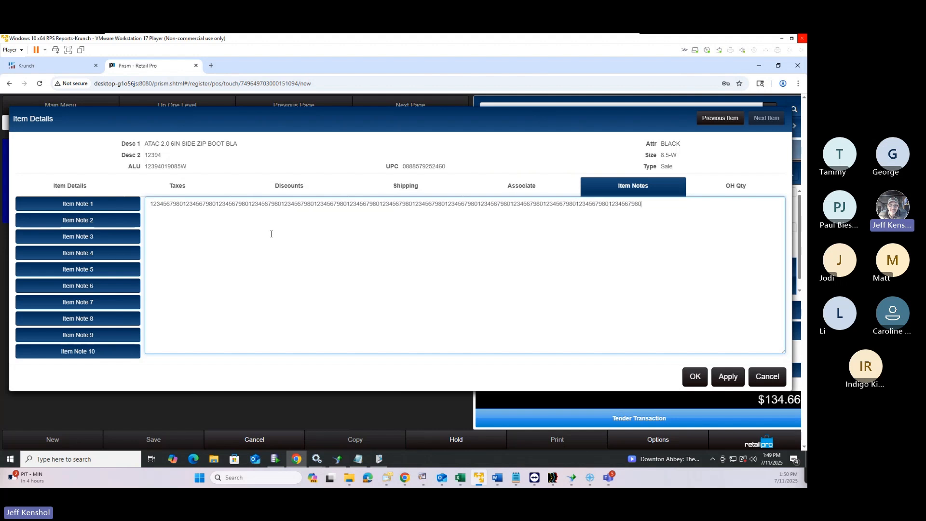
{"action": "key", "text": "ctrl+v"}
{"action": "key", "text": "ctrl+v"}
{"action": "key", "text": "ctrl+v"}
{"action": "key", "text": "ctrl+v"}
{"action": "key", "text": "ctrl+v"}
{"action": "key", "text": "ctrl+v"}
{"action": "key", "text": "ctrl+v"}
{"action": "key", "text": "ctrl+v"}
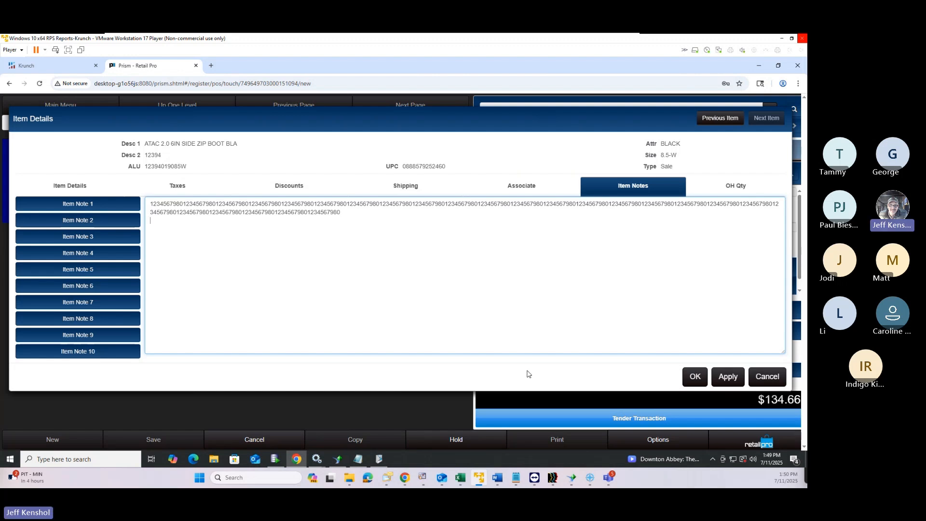
{"action": "left_click", "coordinate": [699, 380]}
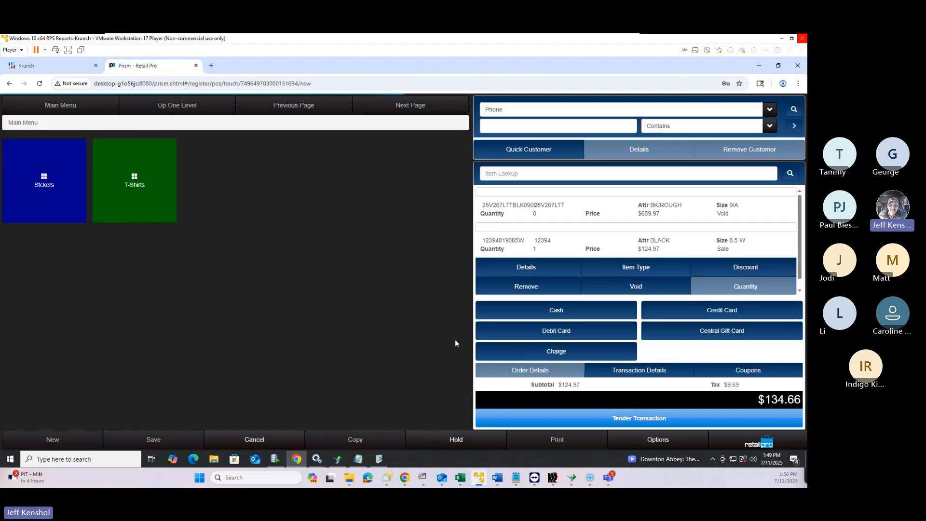
{"action": "left_click", "coordinate": [550, 213]}
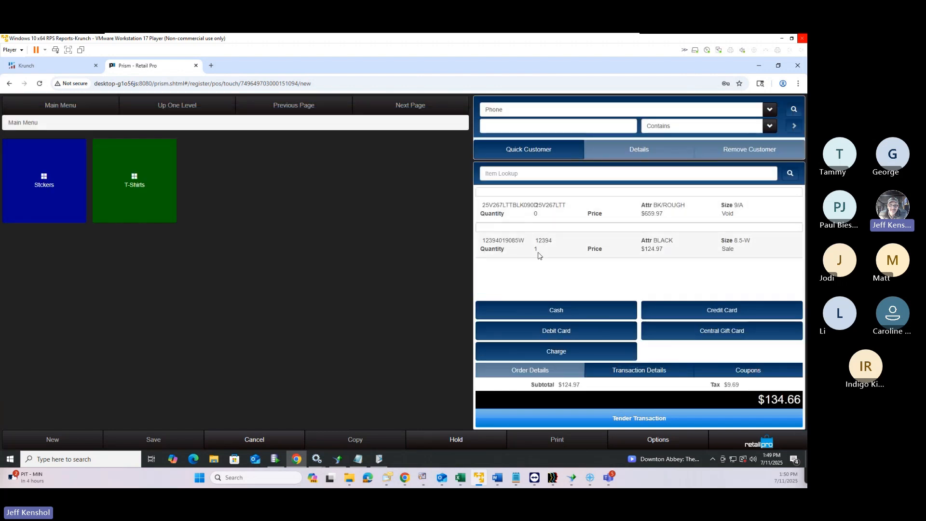
{"action": "left_click", "coordinate": [541, 237]}
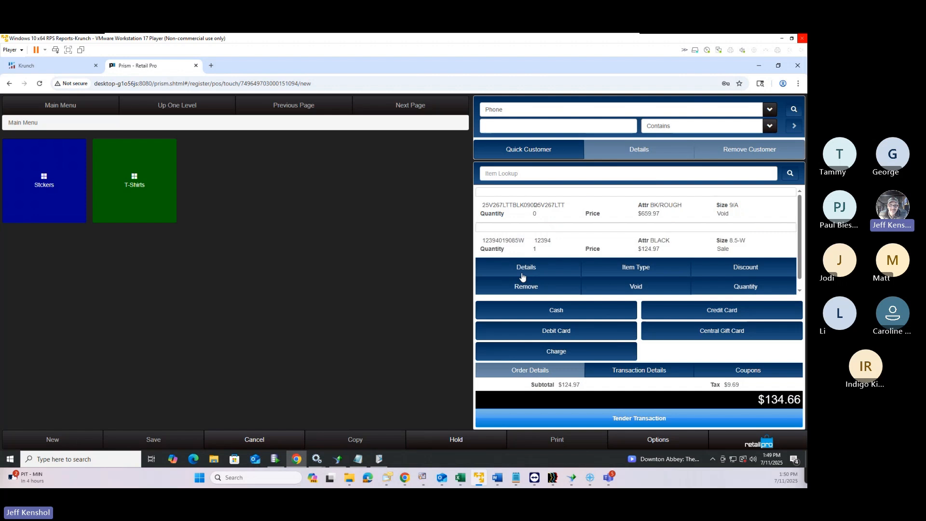
{"action": "left_click", "coordinate": [523, 275]}
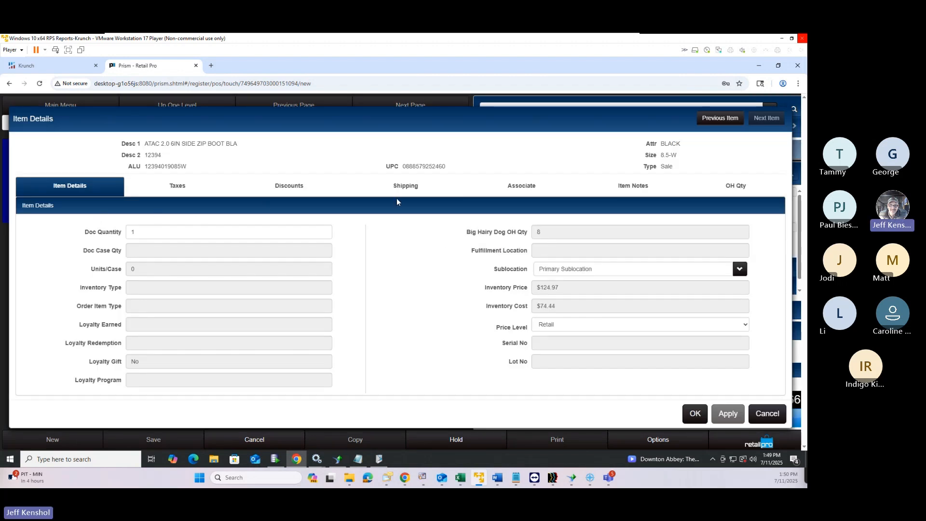
{"action": "left_click", "coordinate": [637, 189]}
{"action": "left_click", "coordinate": [116, 210]}
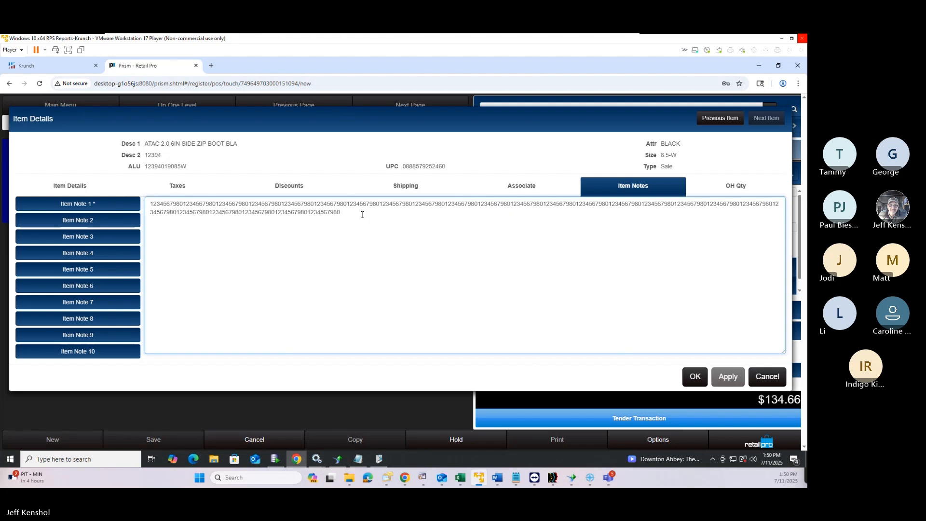
{"action": "type", "text": "123456798012345679801234567980123456798012345679801234567980123456798012345679801234567980123456798012345679801234567980123456798012345679801234567980"}
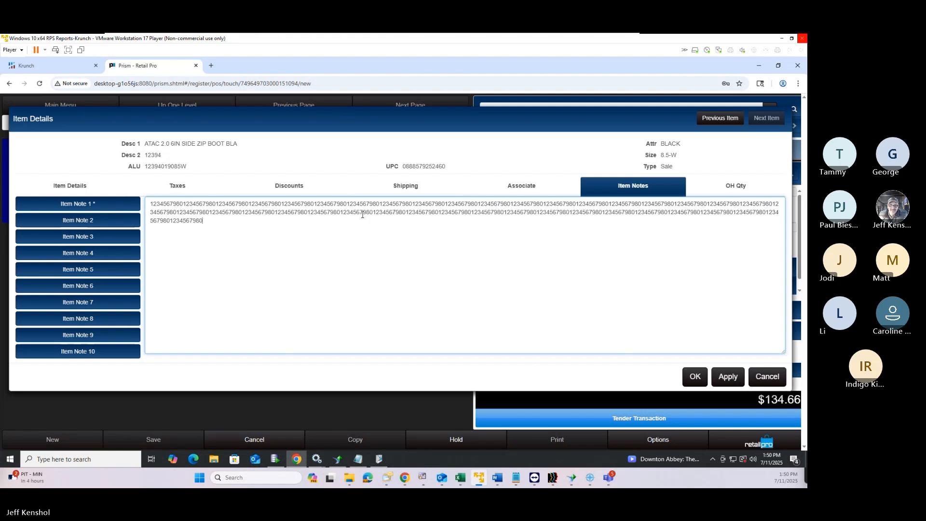
{"action": "type", "text": "1234567980123456798012345679801234567980123456798012345679801234567980123456798012345679801234567980123456798012345679801234567980123456798012345679801234567980123456798012345679801234567980123456798012345679801234567980123456798012345679801234567980123456798012345679801234567980123456798012345679801234567980123456798012345679801234567980123456798012345679801234567980123456798012345679801234567980123456798012345679801234567980123456798012345679801234567980123456798012345679801234567980123456798012345679801234567980123456798012345679801234567980123456798012345679801234567980123456798012345679801234567980123456798012345679801234567980123456798012345679801234567980"}
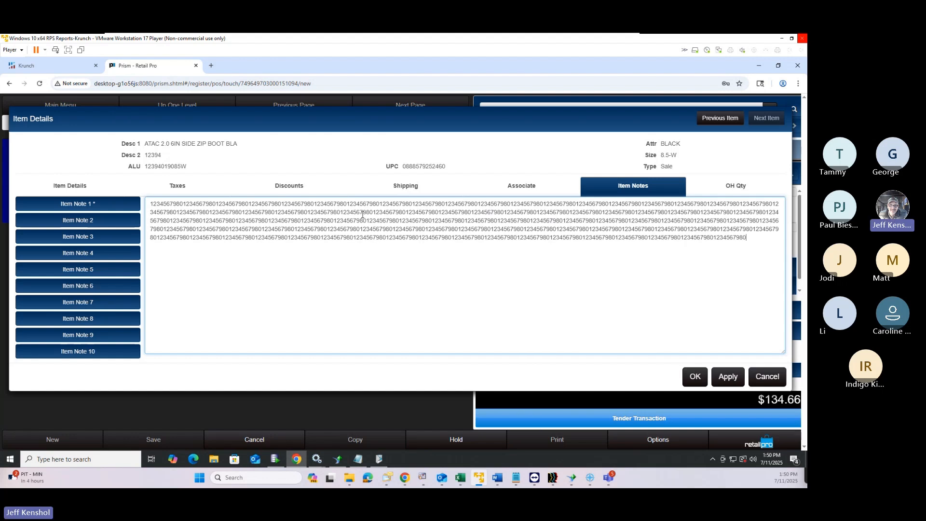
{"action": "type", "text": "12345679801234567980123456798012345679801234567980123456798012345679801234567980123456798012345679801234567980123456798012345679801234567980123456798012345679801234567980123456798012345679801234567980123456798012345679801234567980123456798012345679801234567980123456798012345679801234567980123456798012345679801234567980123456798012345679801234567980123456798012345679801234567980123456798012345679801234567980123456798012345679801234567980123456798012345679801234567980"}
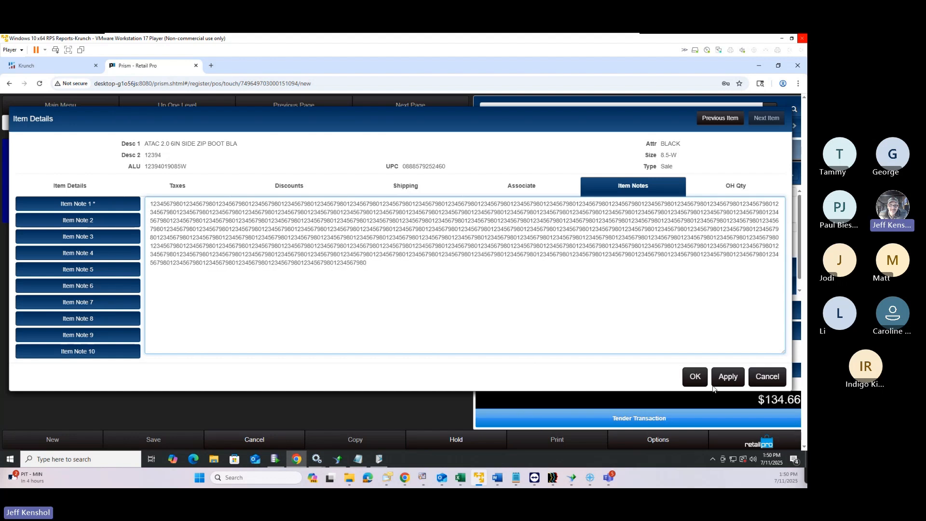
{"action": "left_click", "coordinate": [698, 381]}
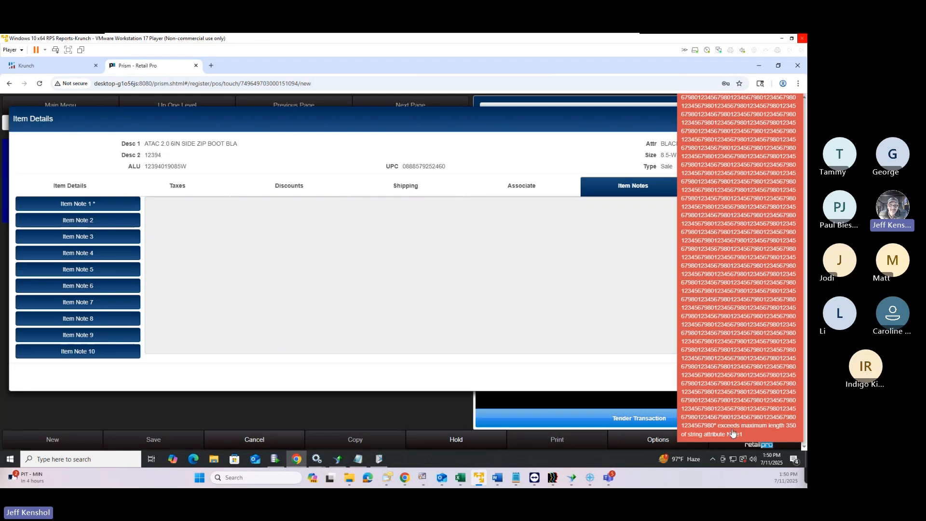
Dismiss the 350-character max-length error, select the note text, and close Item Details
{"action": "left_click", "coordinate": [751, 386]}
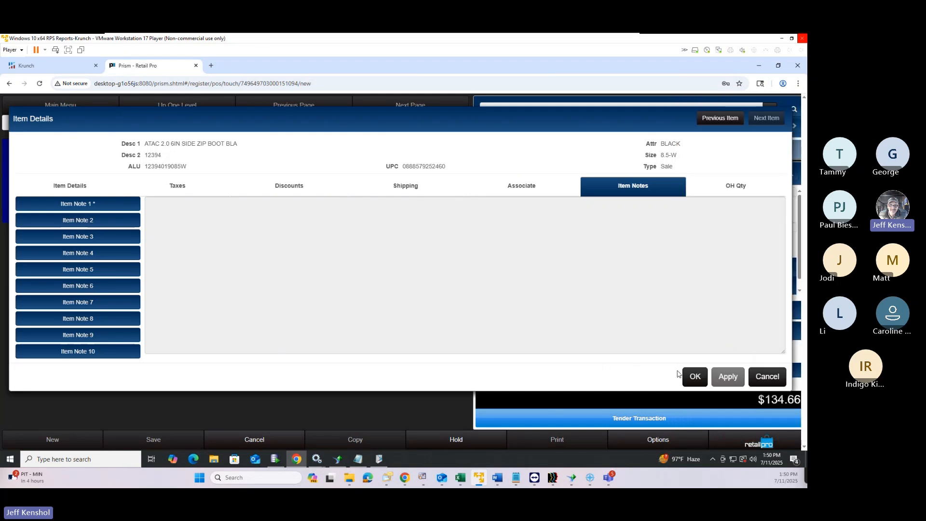
{"action": "left_click", "coordinate": [35, 204]}
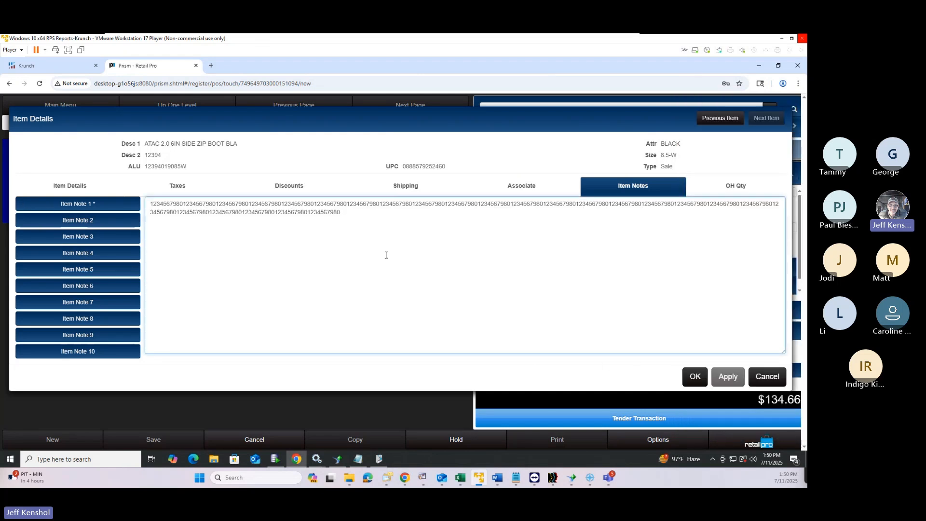
{"action": "key", "text": "ctrl+a"}
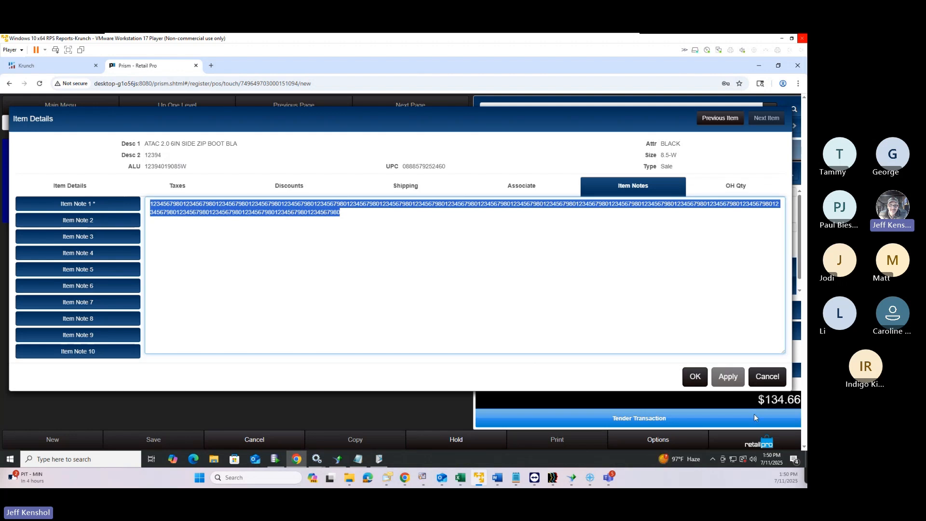
{"action": "left_click", "coordinate": [767, 381]}
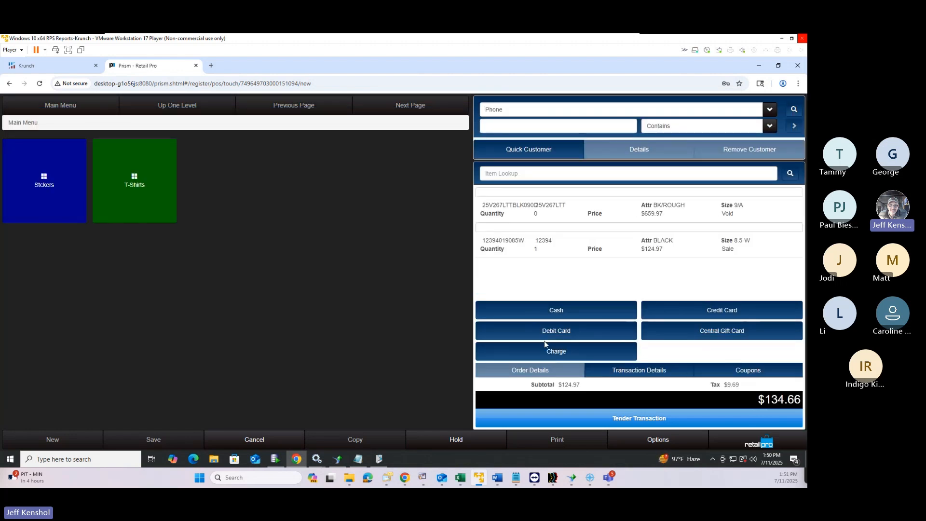
{"action": "left_click", "coordinate": [545, 238]}
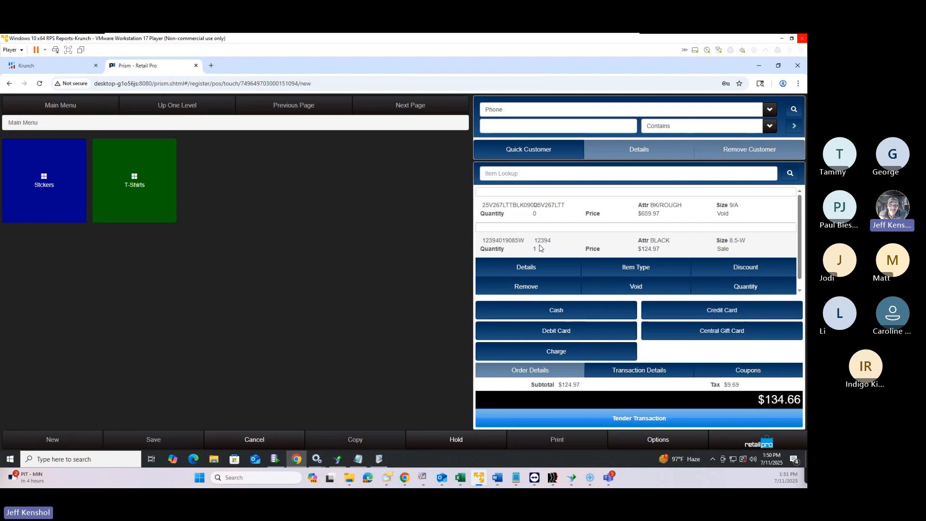
{"action": "left_click", "coordinate": [555, 271]}
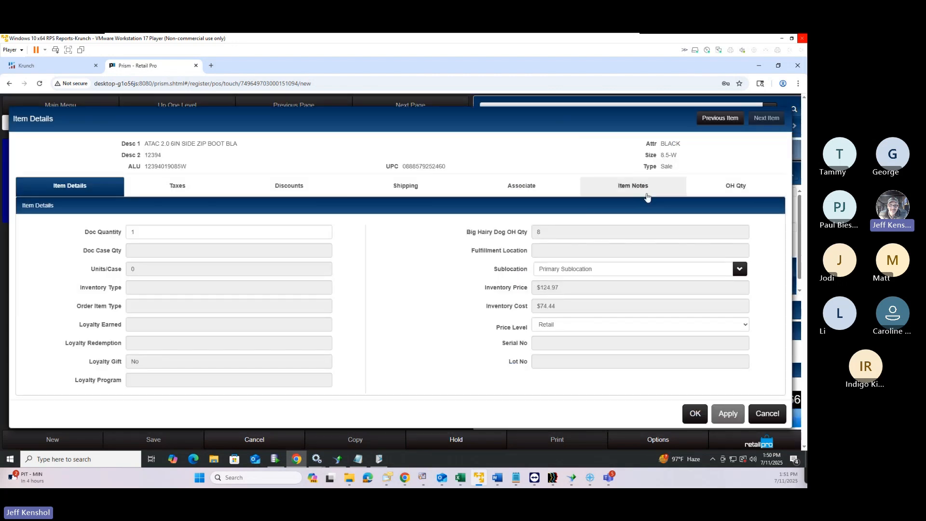
{"action": "left_click", "coordinate": [760, 191]}
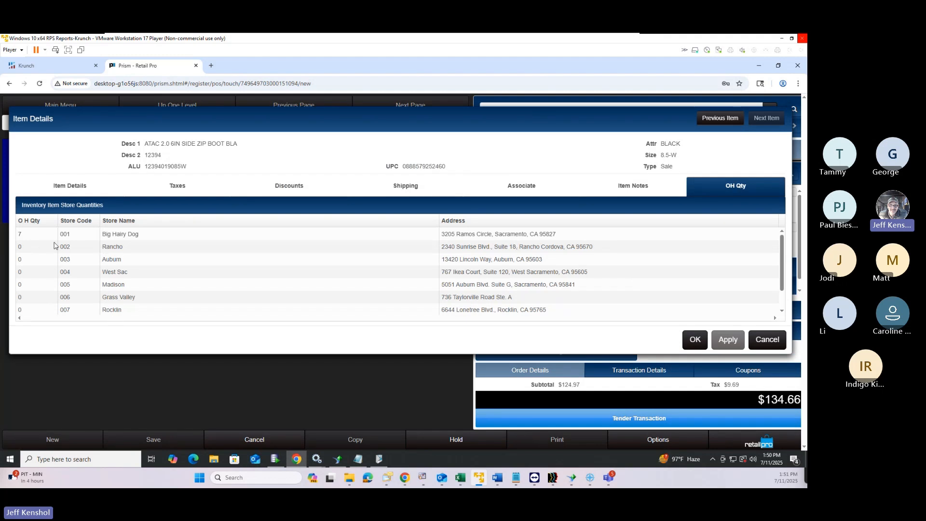
{"action": "scroll", "coordinate": [37, 299], "scroll_direction": "down", "scroll_amount": 3}
{"action": "scroll", "coordinate": [37, 300], "scroll_direction": "up", "scroll_amount": 3}
{"action": "left_click", "coordinate": [774, 347]}
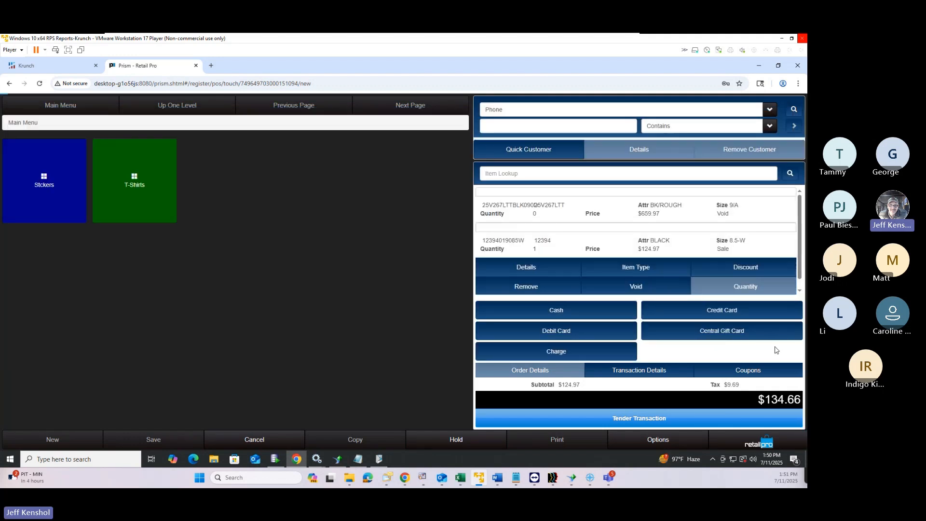
{"action": "left_click", "coordinate": [536, 249]}
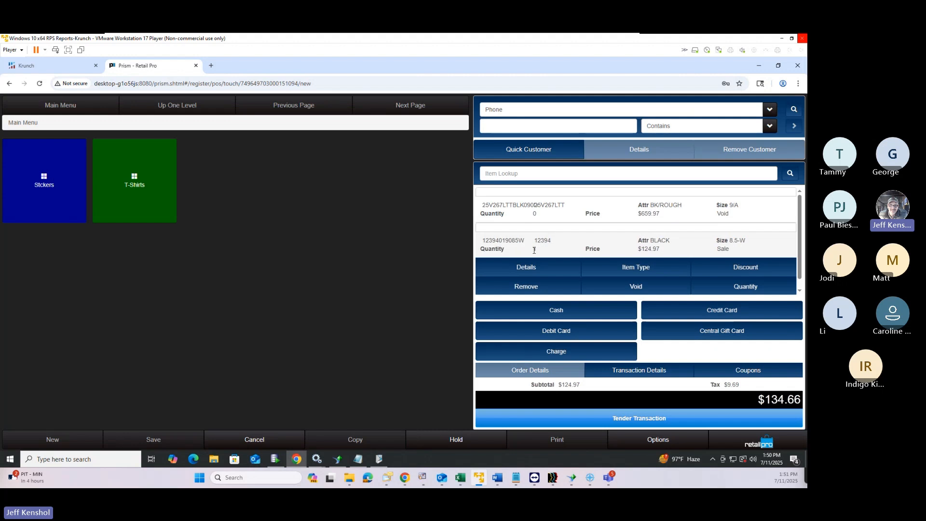
{"action": "left_click", "coordinate": [531, 269]}
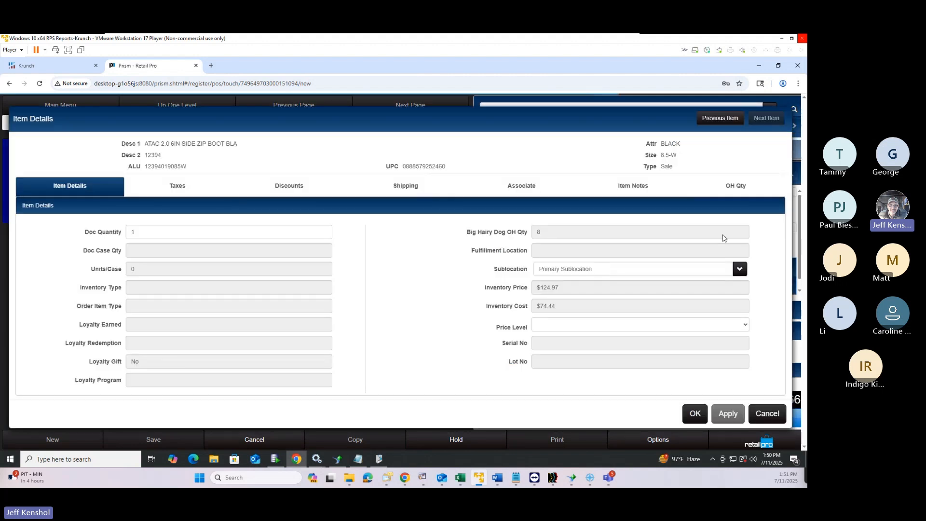
{"action": "left_click", "coordinate": [748, 189]}
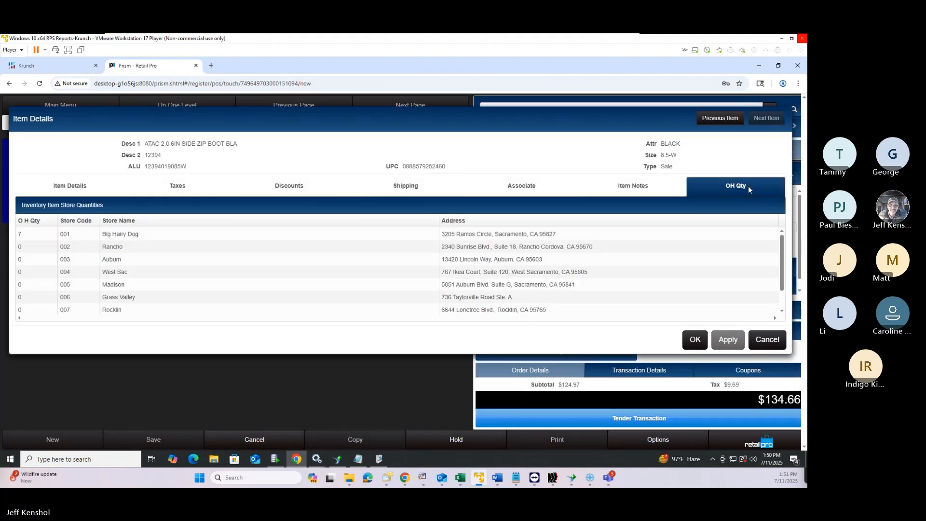
{"action": "left_click", "coordinate": [760, 346]}
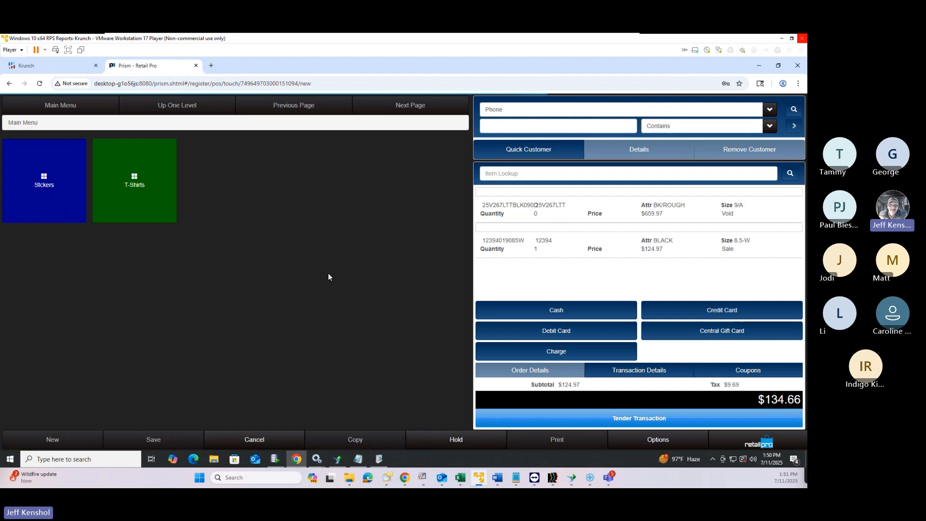
{"action": "left_click", "coordinate": [542, 245]}
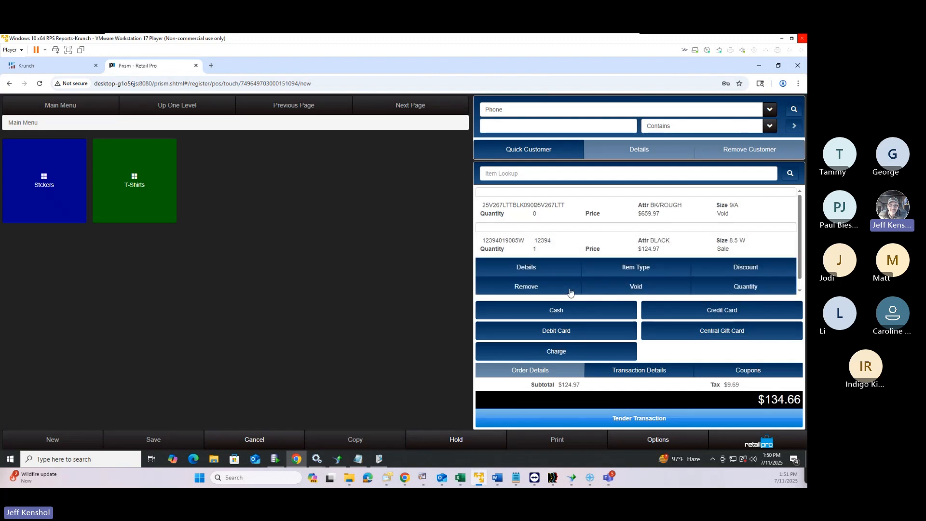
{"action": "left_click", "coordinate": [737, 272]}
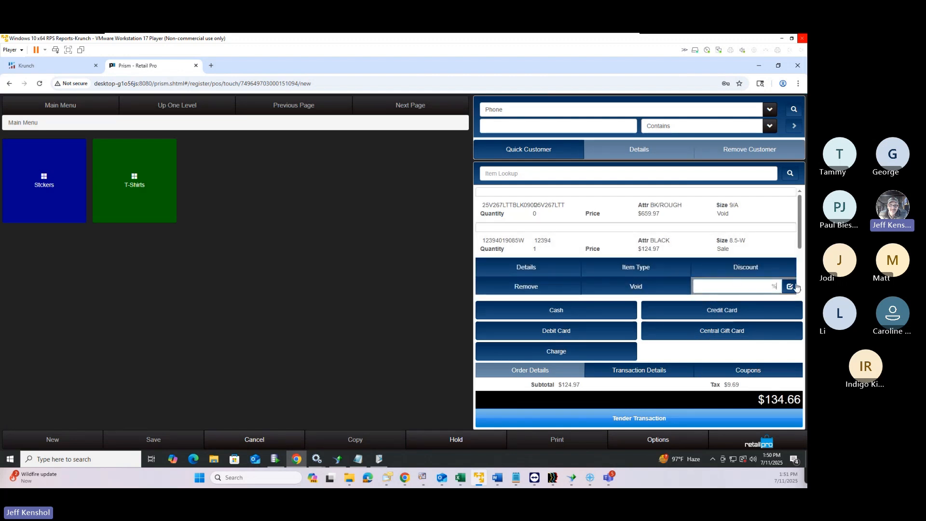
Cancel the discount entry and open the sale's Transaction Details, checking Comment 1 and POS flag 1
{"action": "left_click", "coordinate": [747, 268]}
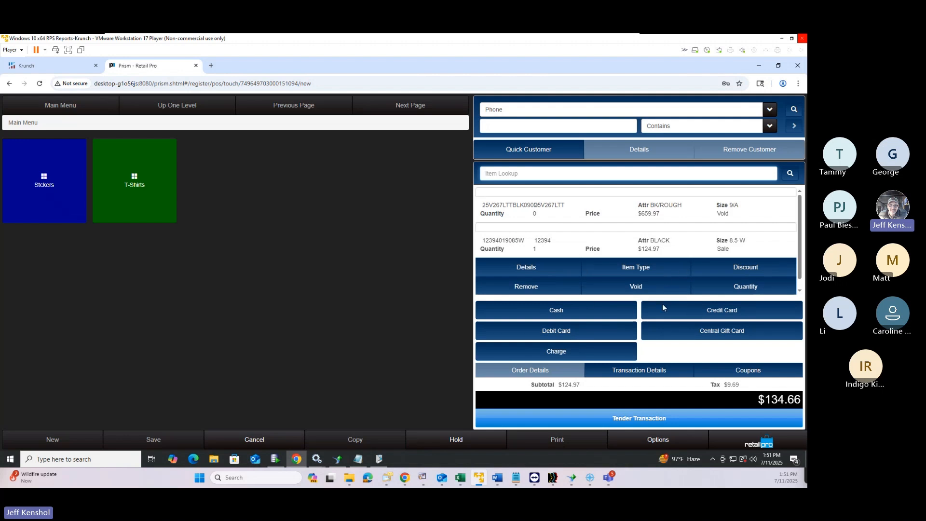
{"action": "left_click", "coordinate": [647, 374]}
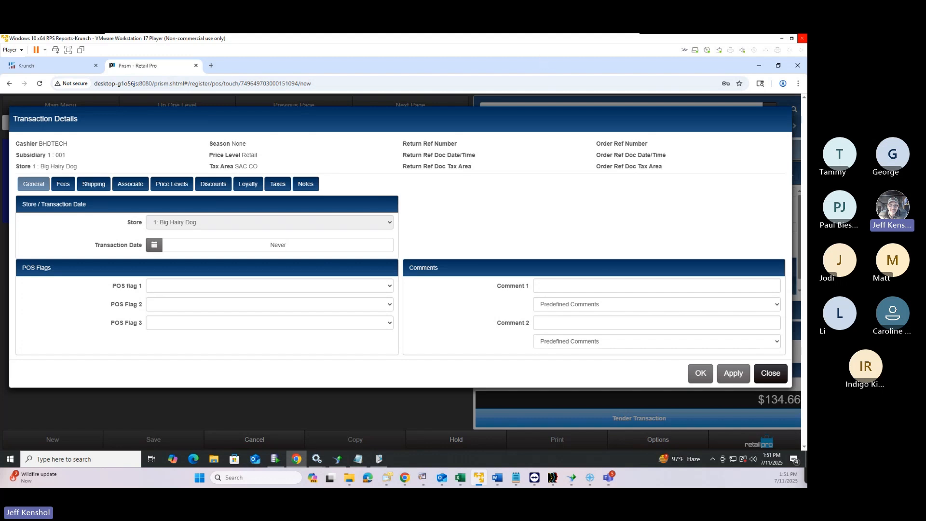
{"action": "left_click", "coordinate": [587, 287]}
{"action": "left_click", "coordinate": [228, 288]}
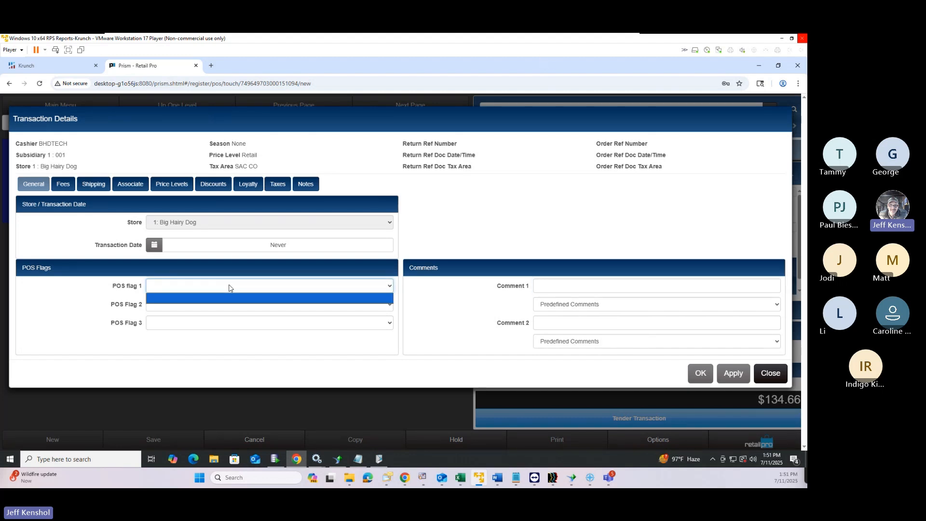
{"action": "left_click", "coordinate": [229, 288]}
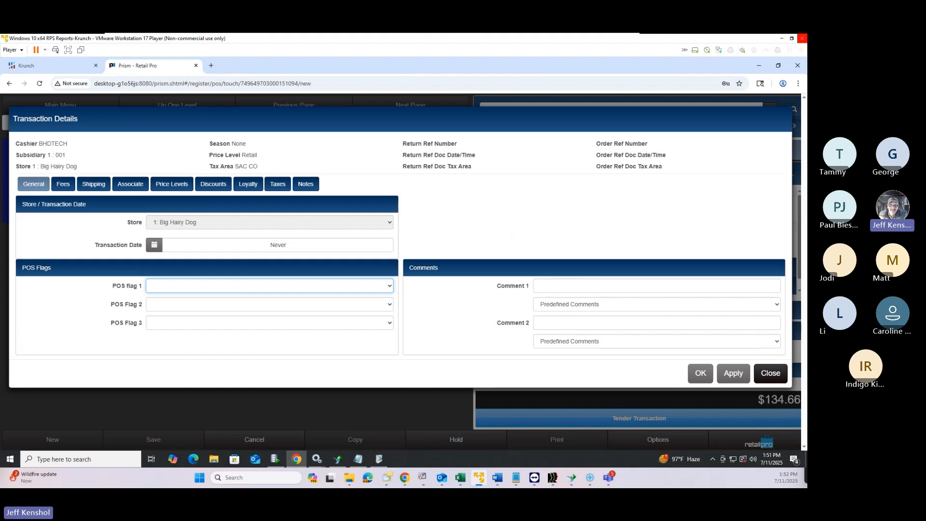
Close Transaction Details and discard the current transaction
{"action": "left_click", "coordinate": [767, 379]}
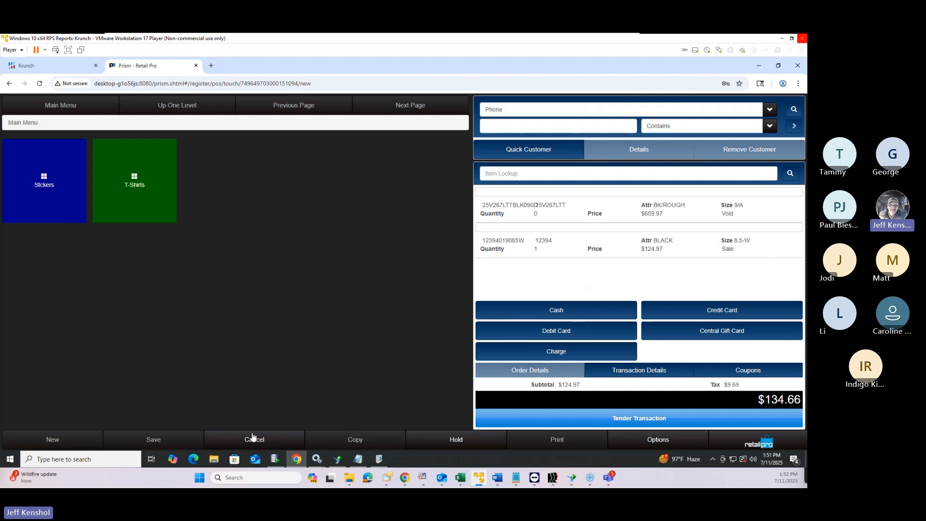
{"action": "left_click", "coordinate": [245, 443]}
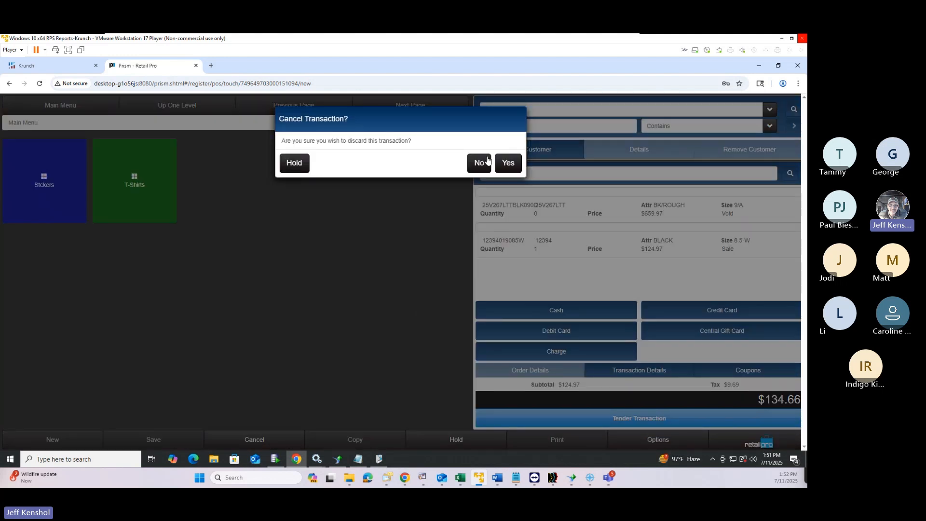
{"action": "left_click", "coordinate": [511, 167]}
Reopen Sale Number 30 via Transaction Lookup and bring up the Transaction Options list
{"action": "left_click", "coordinate": [661, 440]}
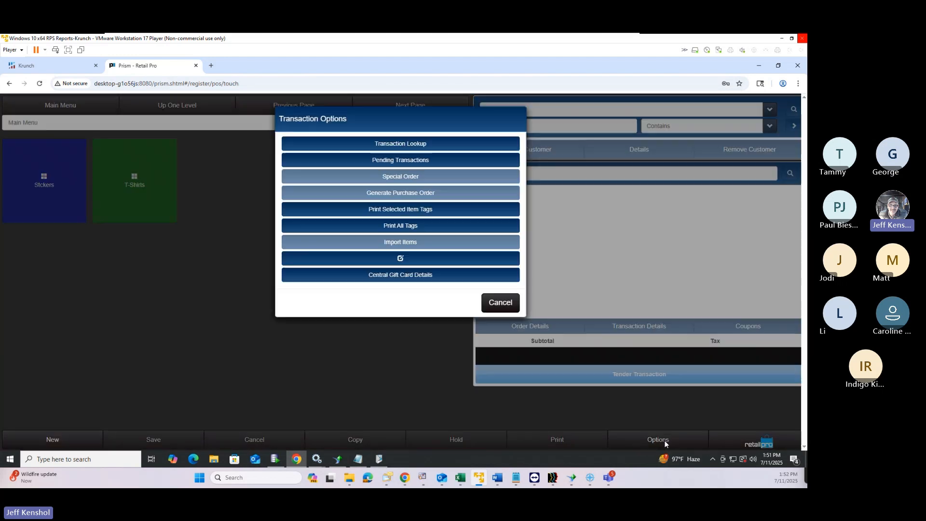
{"action": "left_click", "coordinate": [418, 145]}
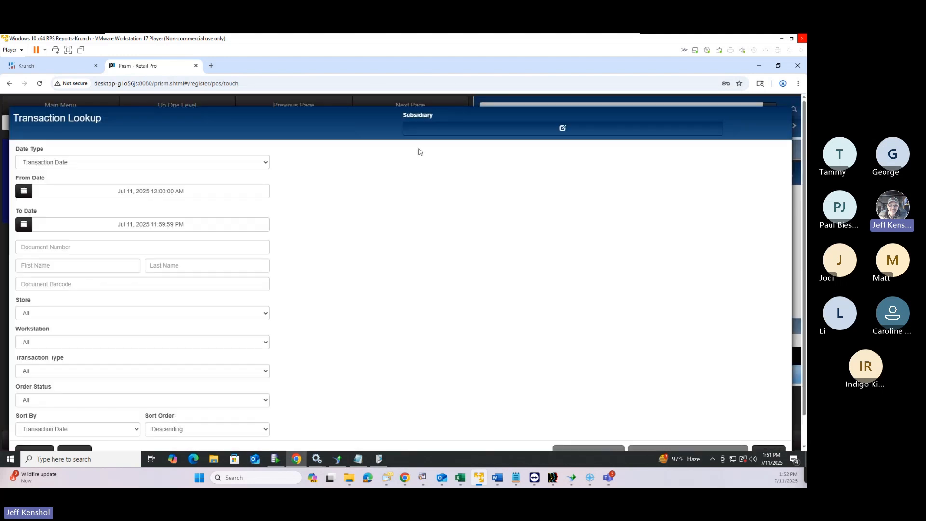
{"action": "scroll", "coordinate": [35, 427], "scroll_direction": "down", "scroll_amount": 1}
{"action": "left_click", "coordinate": [34, 424]}
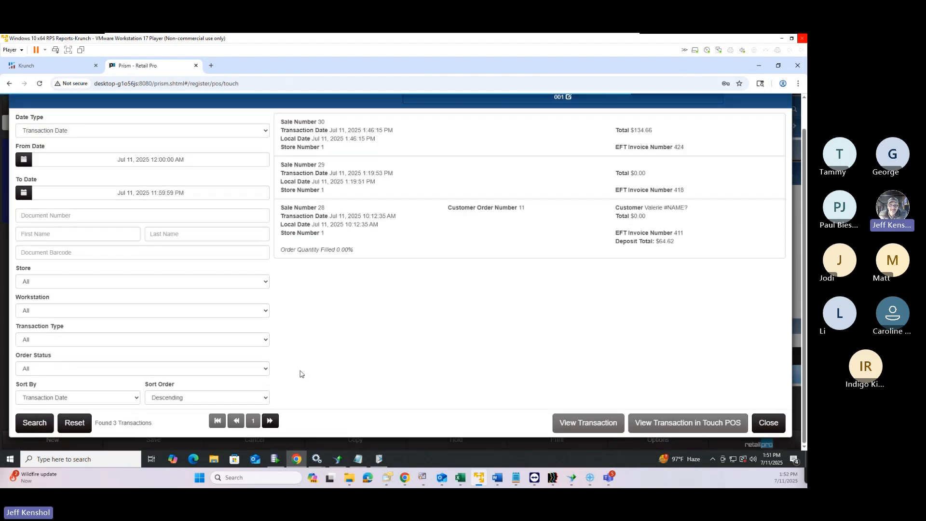
{"action": "left_click", "coordinate": [447, 151]}
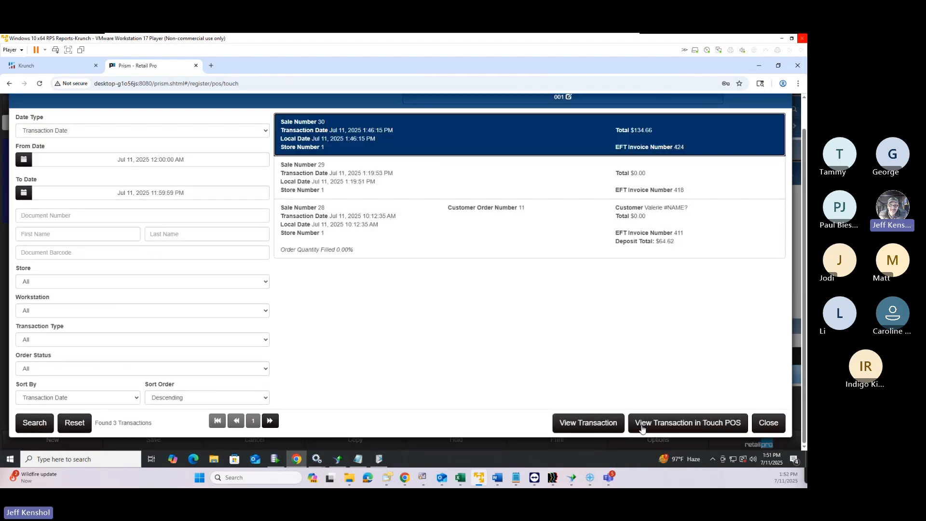
{"action": "left_click", "coordinate": [666, 424]}
{"action": "left_click", "coordinate": [651, 440]}
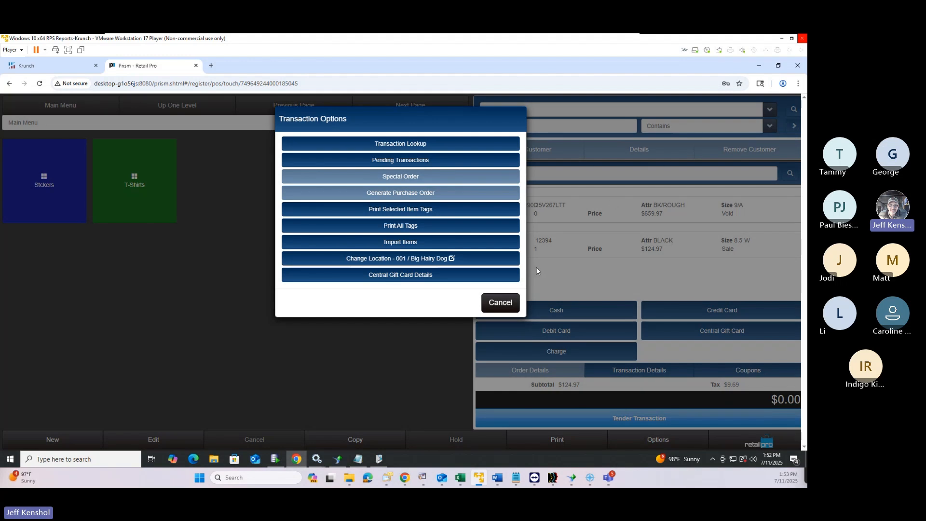
Cancel the transaction options, review the saved sale's fees (all $0.00), and close Transaction Details
{"action": "left_click", "coordinate": [502, 303]}
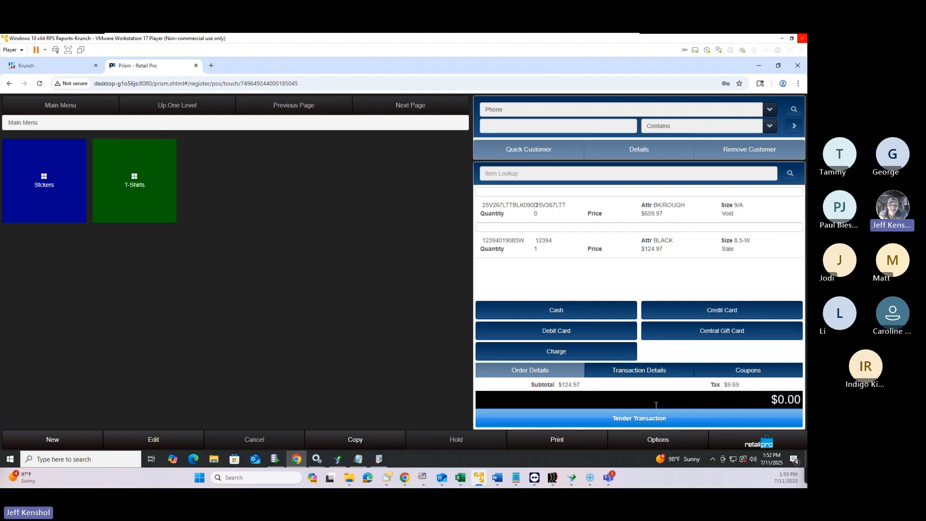
{"action": "left_click", "coordinate": [650, 377]}
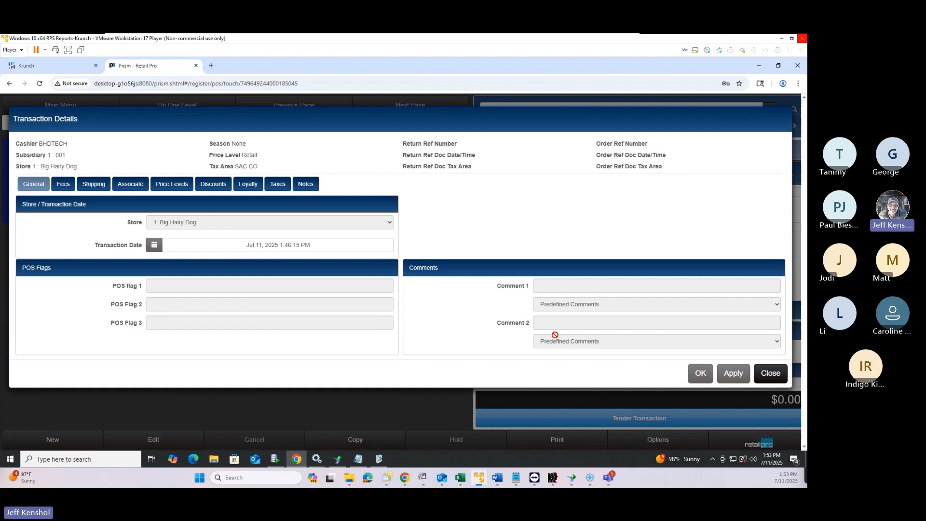
{"action": "left_click", "coordinate": [68, 188]}
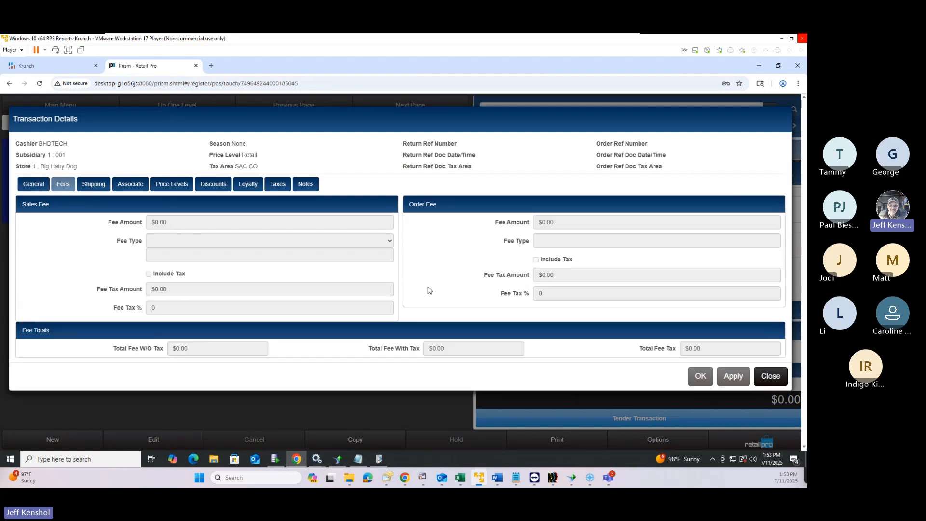
{"action": "left_click", "coordinate": [775, 384]}
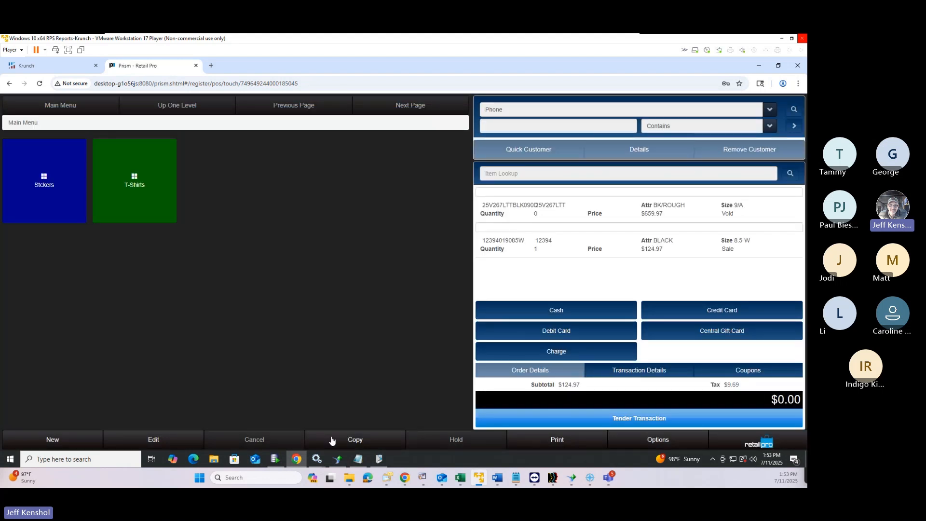
Copy the saved sale into a new transaction and view its Transaction Details fees
{"action": "left_click", "coordinate": [346, 444]}
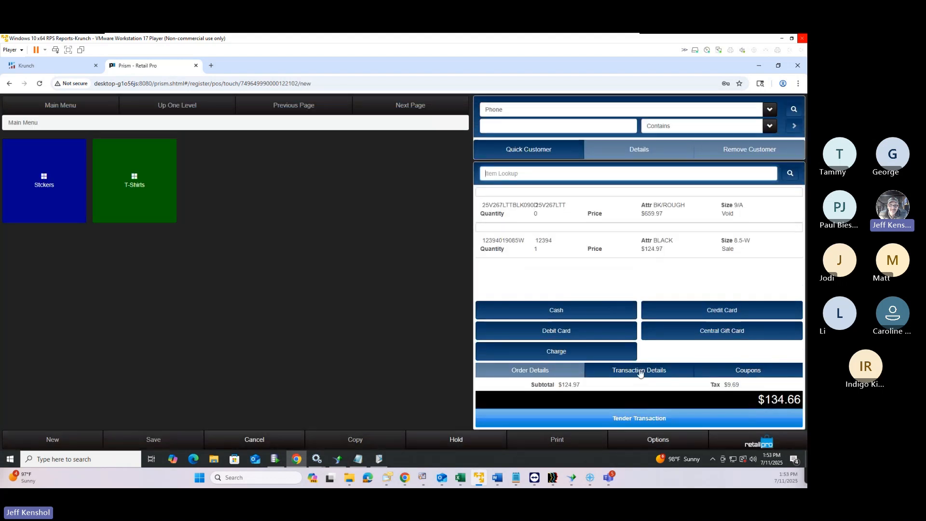
{"action": "left_click", "coordinate": [641, 372]}
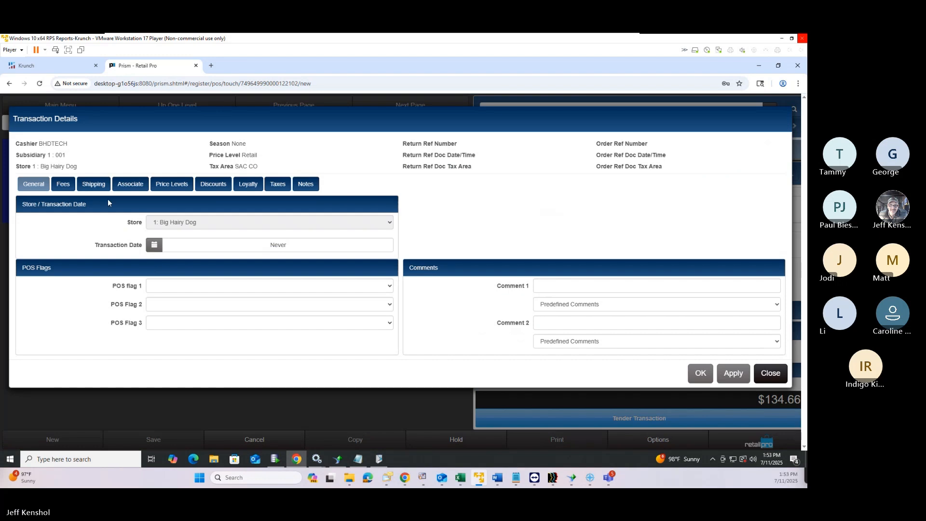
{"action": "left_click", "coordinate": [63, 184]}
Try a sales fee amount of -25 with fee type CC Adjust
{"action": "left_click", "coordinate": [157, 222]}
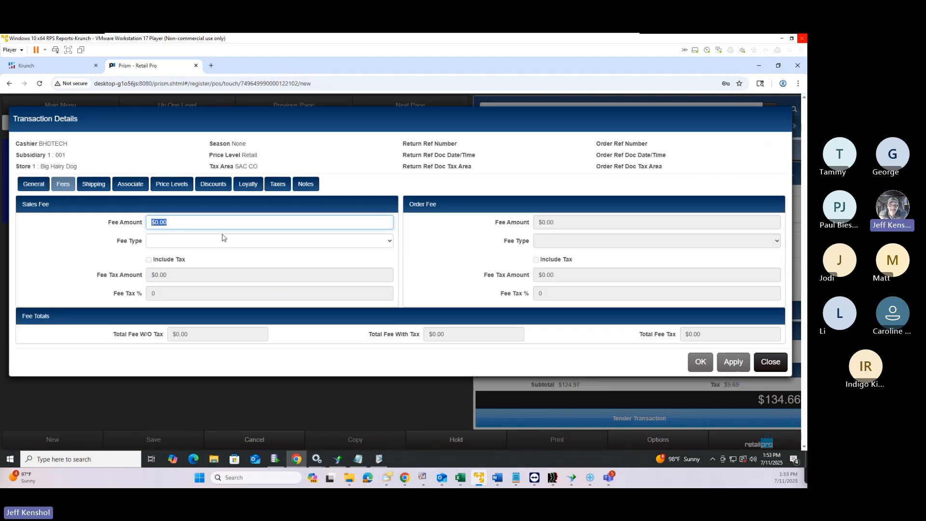
{"action": "type", "text": "-25"}
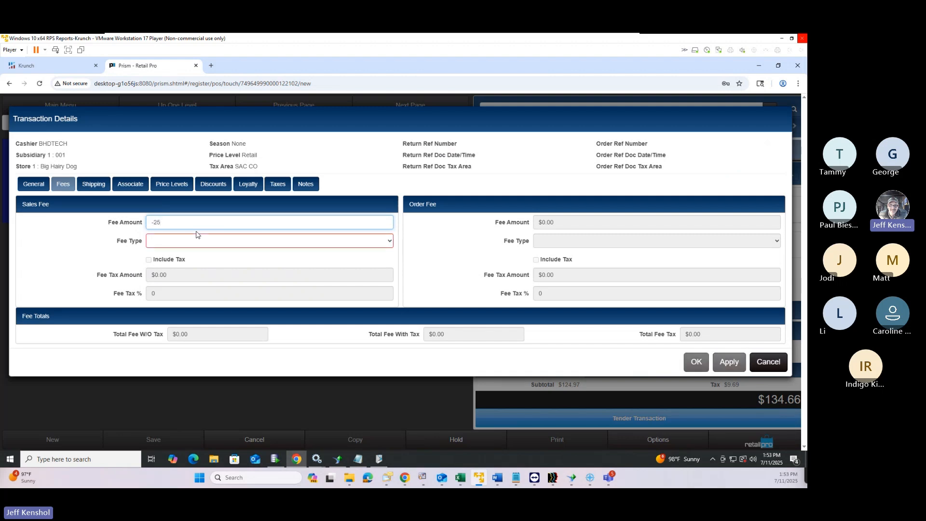
{"action": "left_click", "coordinate": [235, 242]}
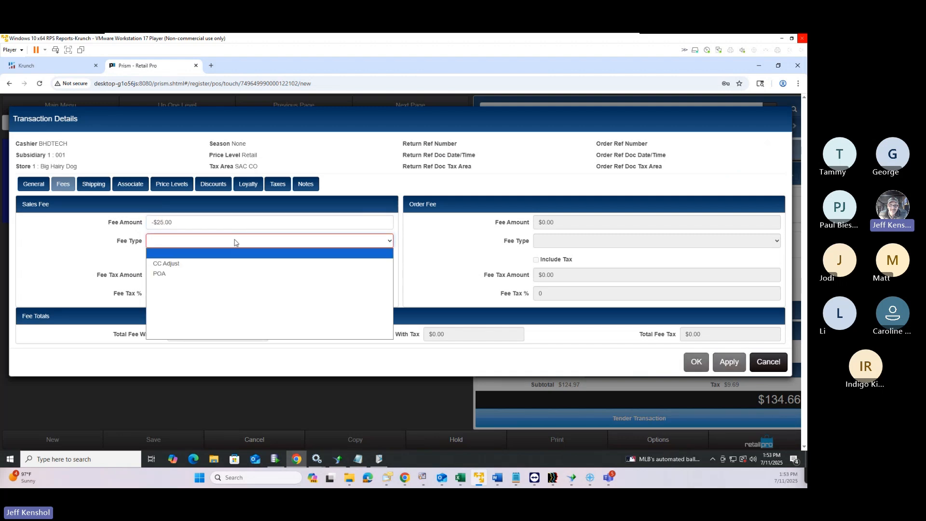
{"action": "left_click", "coordinate": [169, 264]}
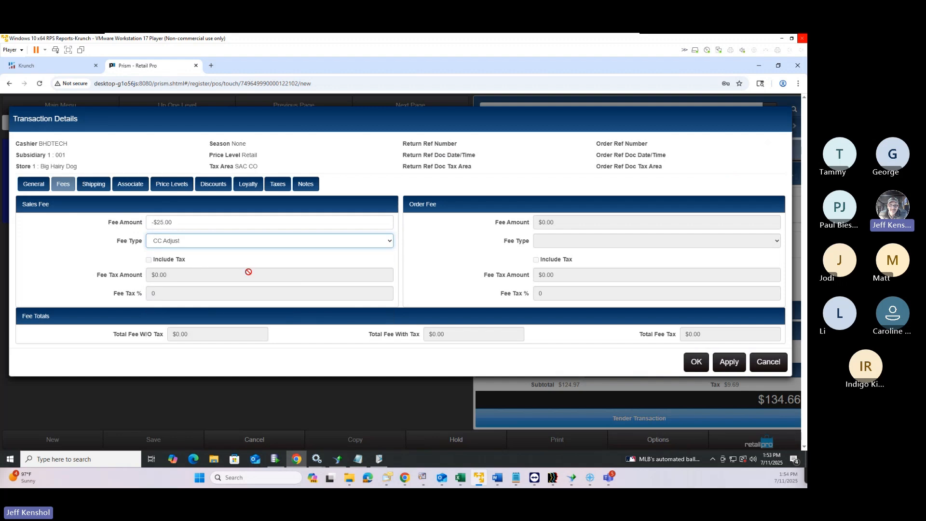
Change the sales fee to 500 with type POA, then clear the amount to $0.00
{"action": "left_click", "coordinate": [187, 222]}
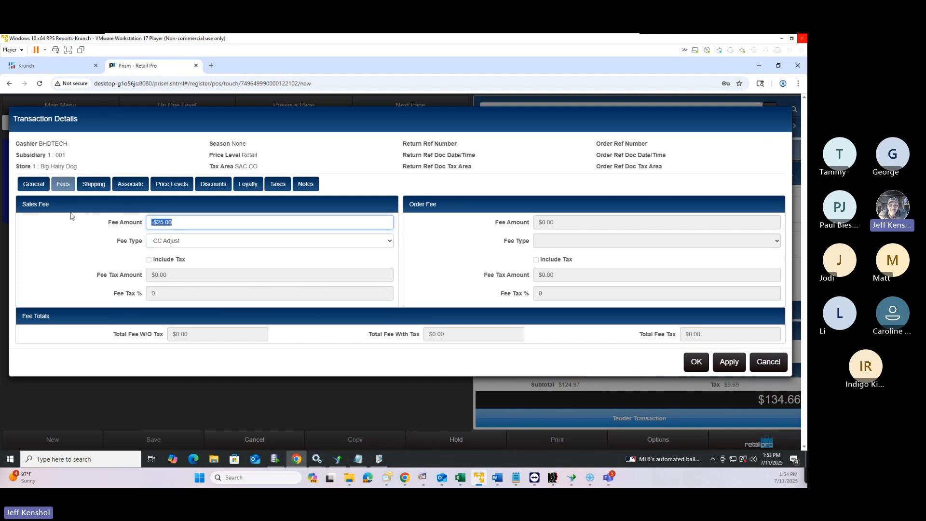
{"action": "type", "text": "500"}
{"action": "left_click", "coordinate": [173, 244]}
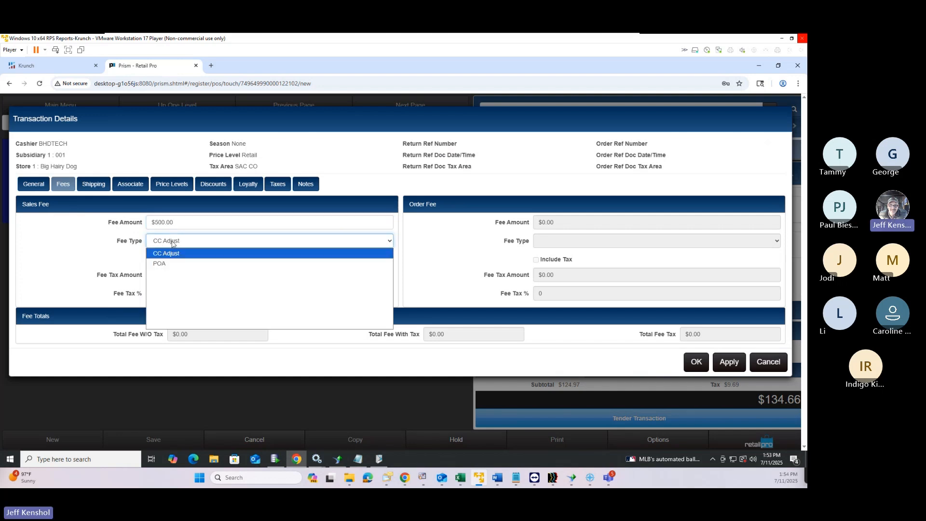
{"action": "left_click", "coordinate": [182, 262]}
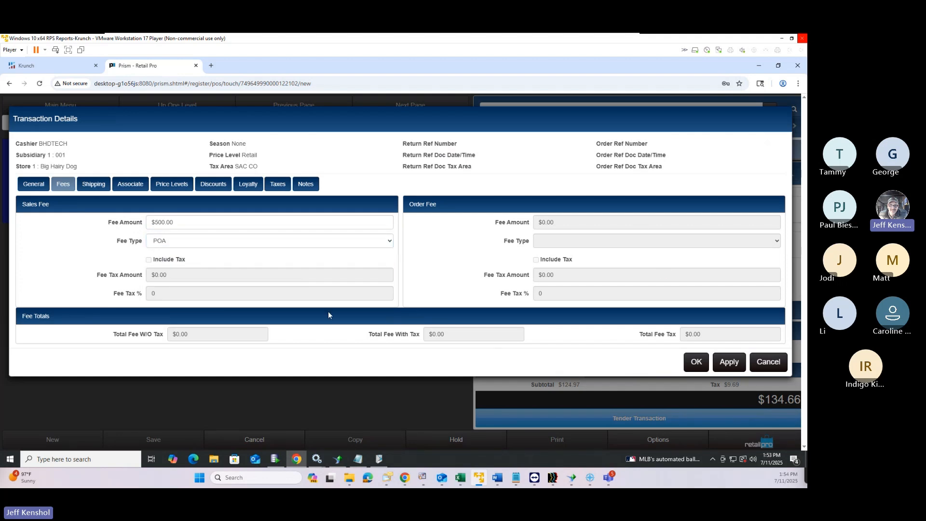
{"action": "left_click", "coordinate": [183, 223]}
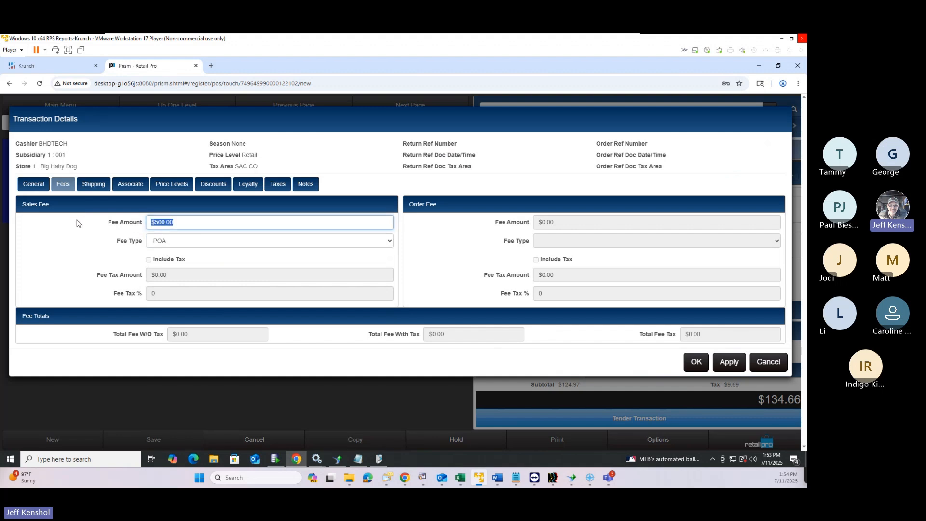
{"action": "key", "text": "BackSpace"}
{"action": "left_click", "coordinate": [196, 244]}
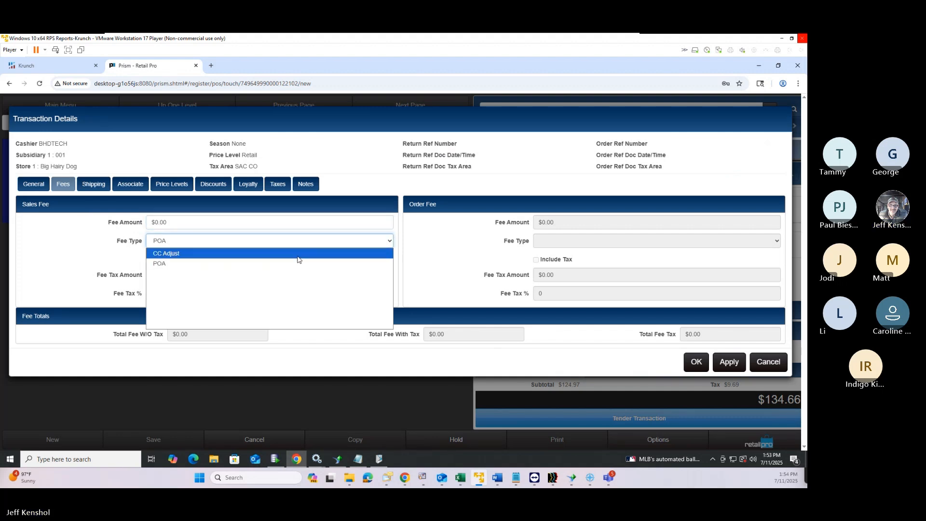
{"action": "left_click", "coordinate": [92, 242]}
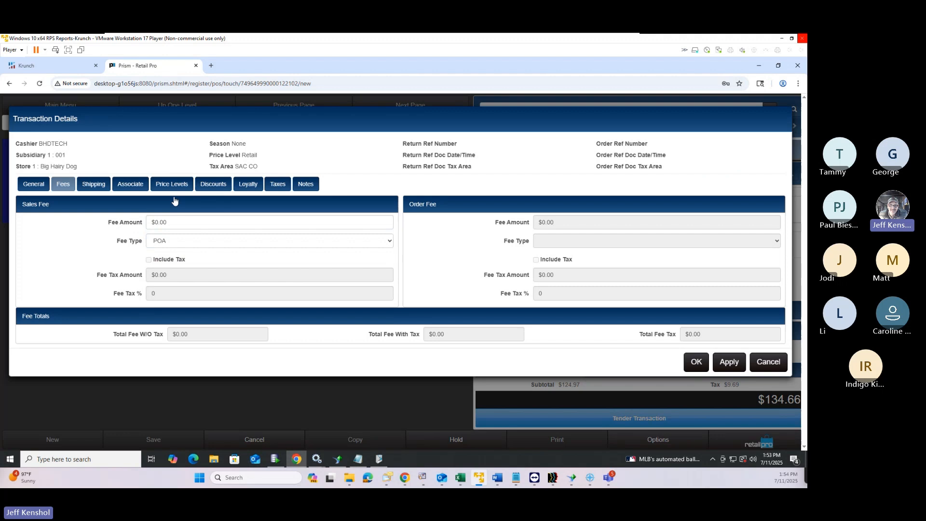
Check the Shipping settings and shipping methods list, leaving them unchanged
{"action": "left_click", "coordinate": [97, 185]}
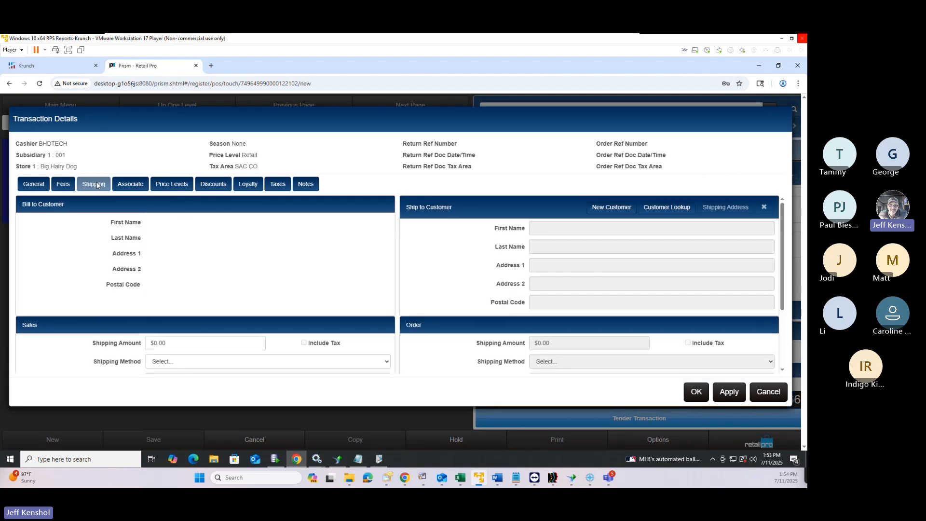
{"action": "left_click", "coordinate": [162, 347]}
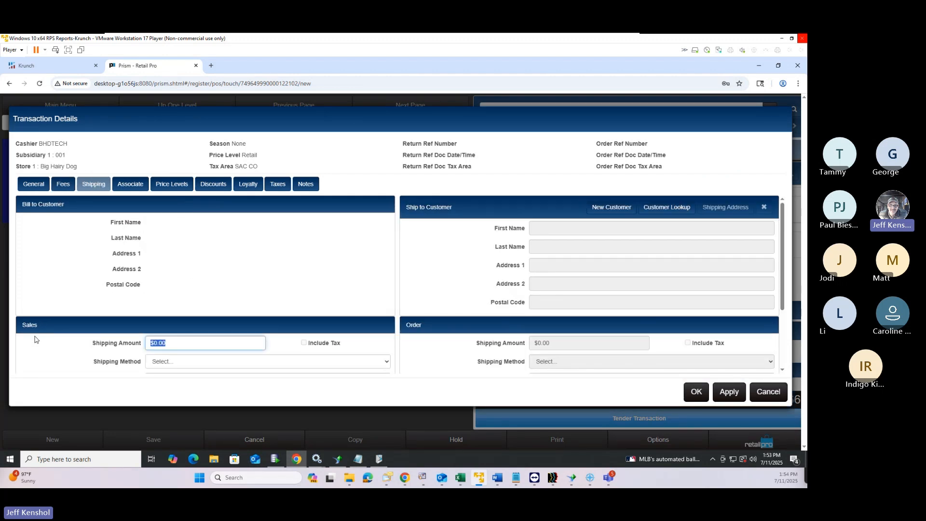
{"action": "left_click", "coordinate": [182, 365]}
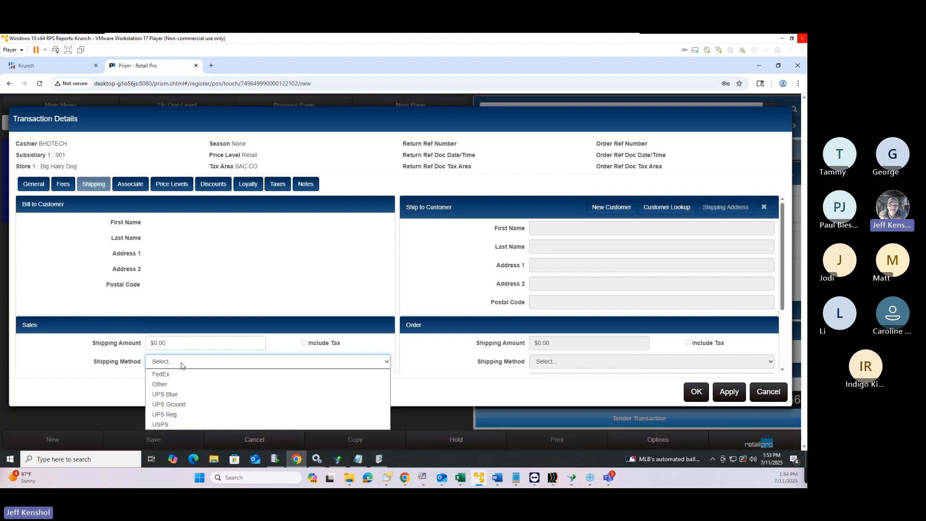
{"action": "left_click", "coordinate": [182, 365]}
{"action": "left_click", "coordinate": [182, 365]}
{"action": "left_click", "coordinate": [182, 365]}
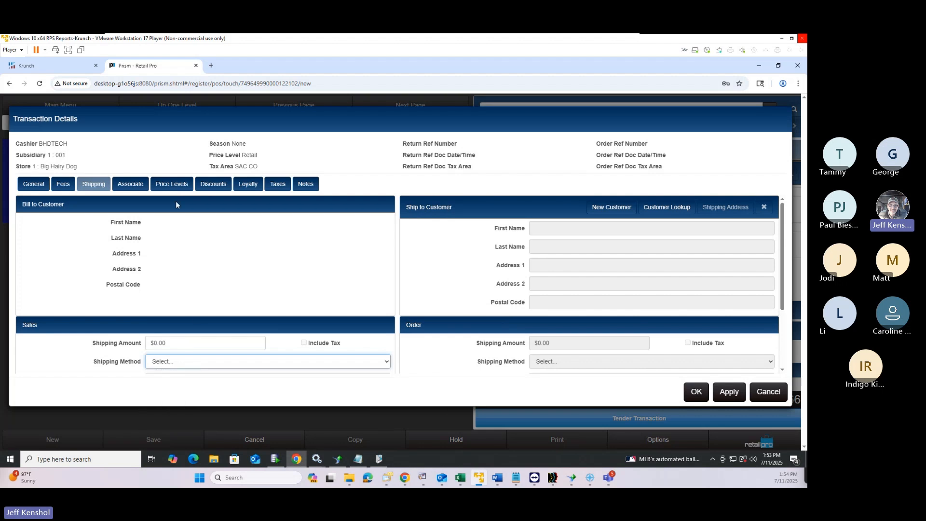
Assign Associate 1 and a cashier to the copied sale
{"action": "left_click", "coordinate": [129, 185]}
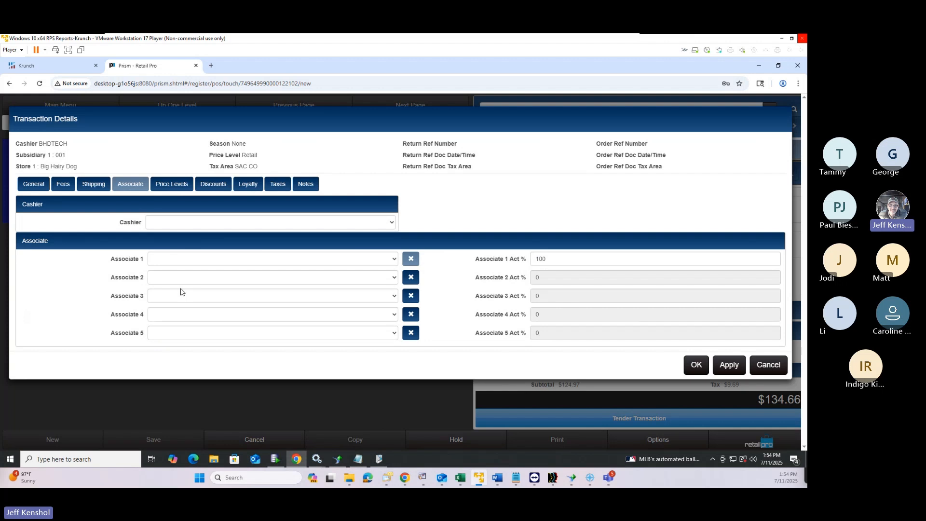
{"action": "left_click", "coordinate": [183, 259]}
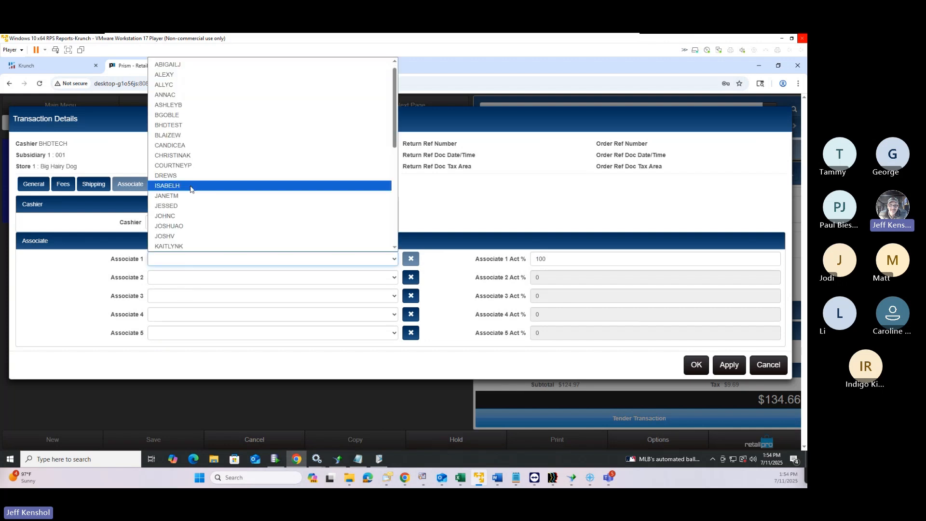
{"action": "left_click", "coordinate": [190, 186]}
{"action": "left_click", "coordinate": [191, 221]}
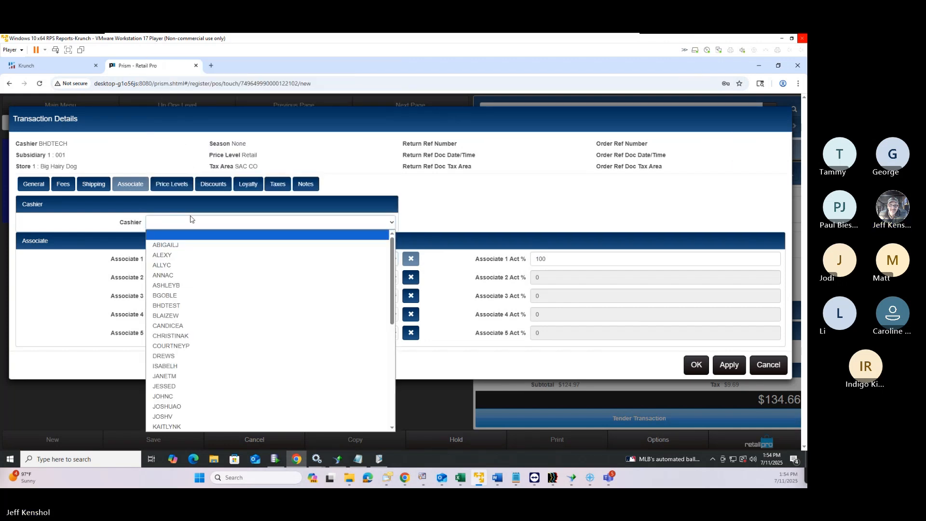
{"action": "left_click", "coordinate": [270, 256]}
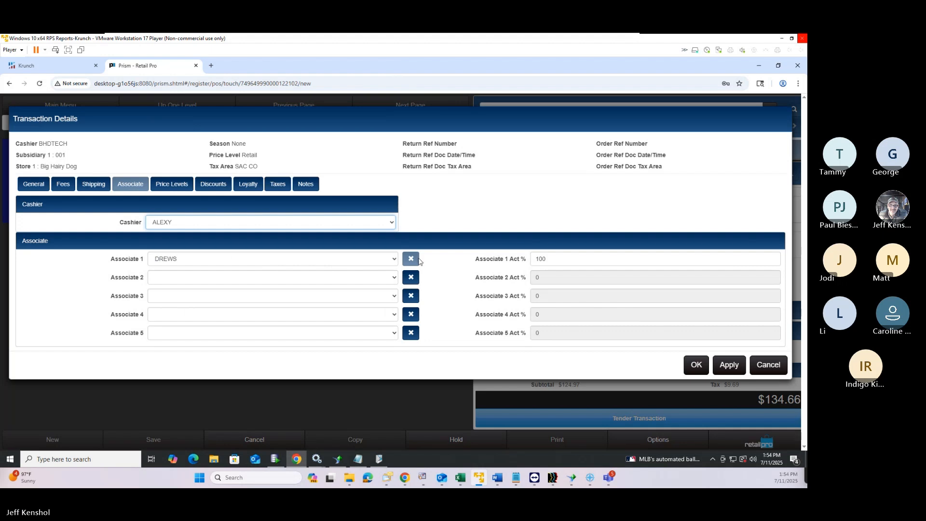
Keep the sale's price level set to Retail
{"action": "left_click", "coordinate": [176, 187]}
{"action": "left_click", "coordinate": [321, 221]}
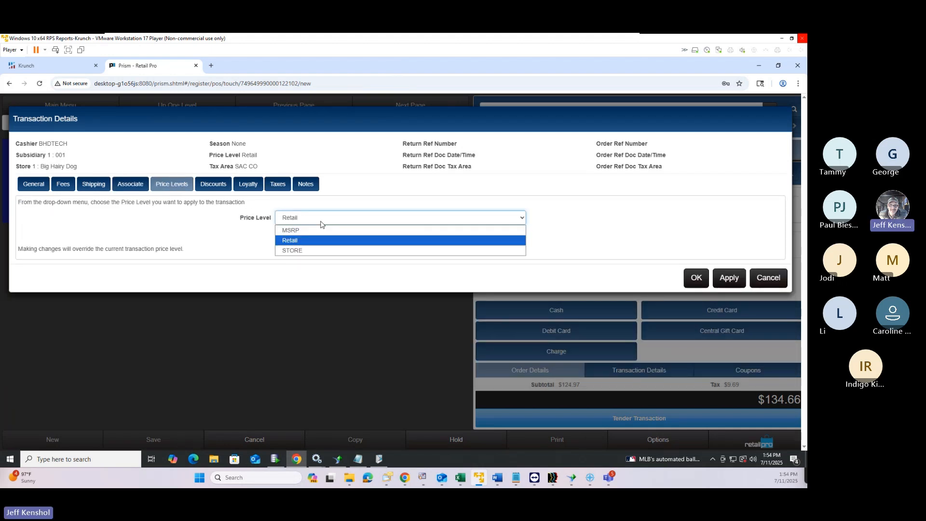
{"action": "left_click", "coordinate": [322, 223]}
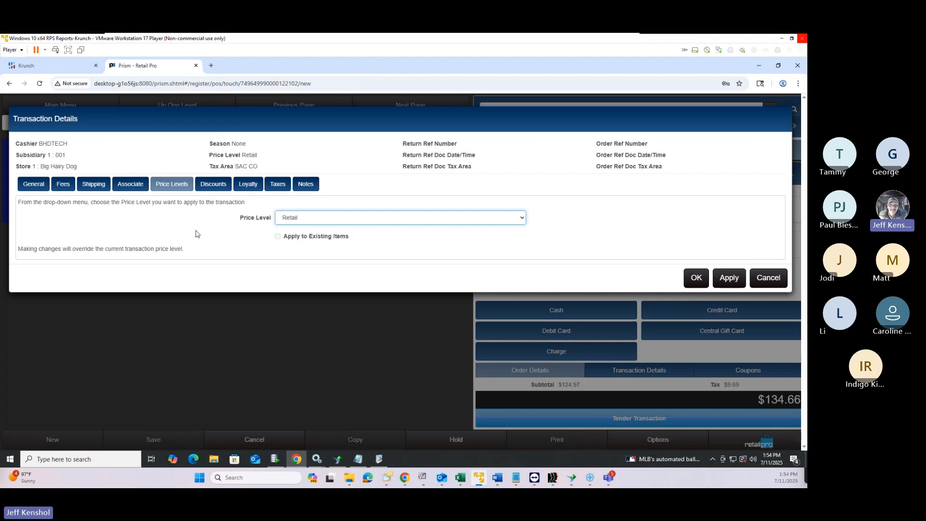
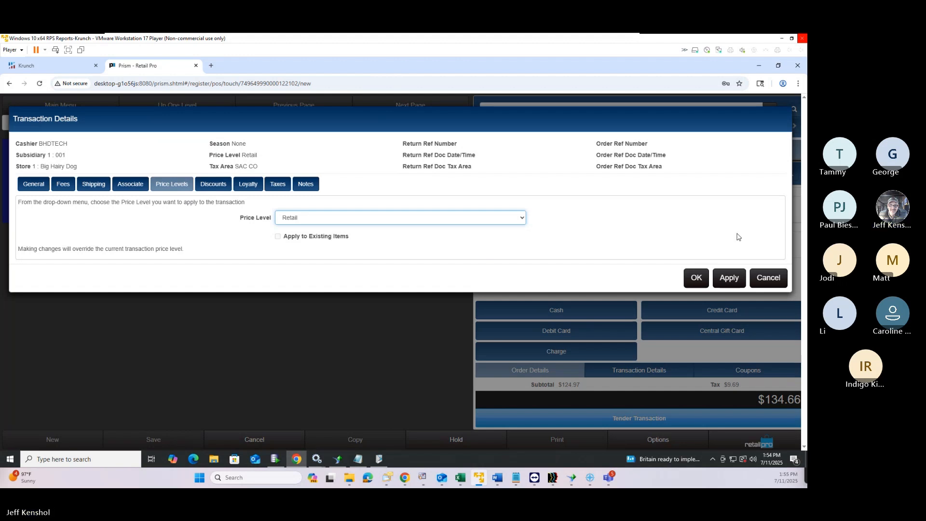
Check the Discounts tab in Transaction Details, then close the dialog without changes
{"action": "left_click", "coordinate": [215, 188]}
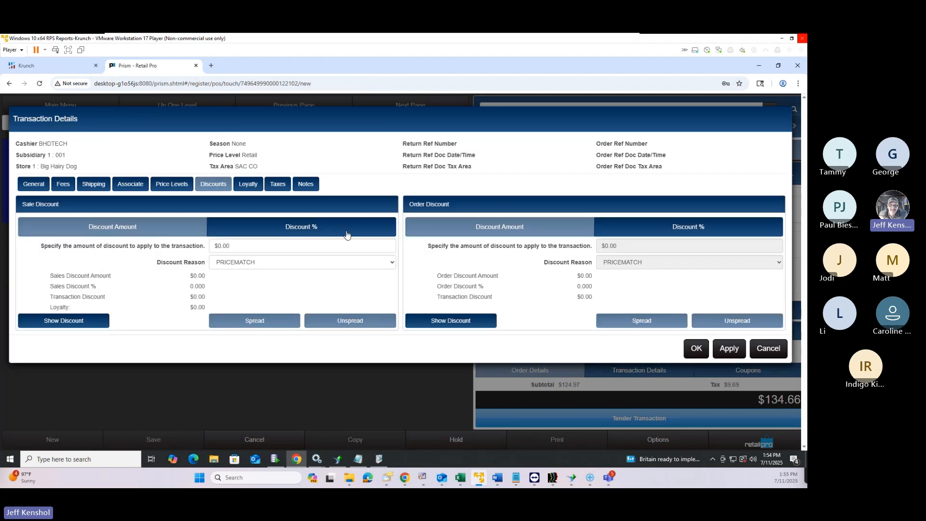
{"action": "left_click", "coordinate": [767, 354]}
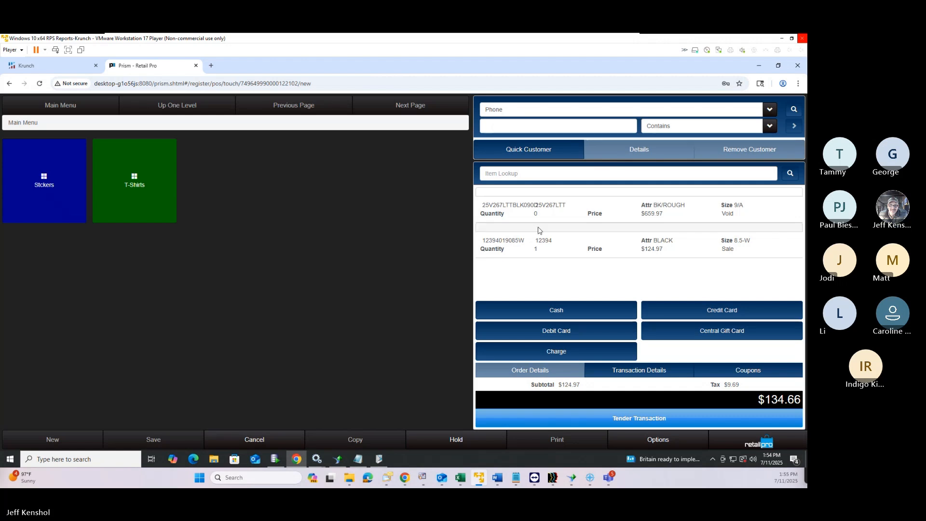
Give the BLACK 12394 item a 10% discount with reason CLEARANCE, bringing the total to $121.19
{"action": "left_click", "coordinate": [542, 249]}
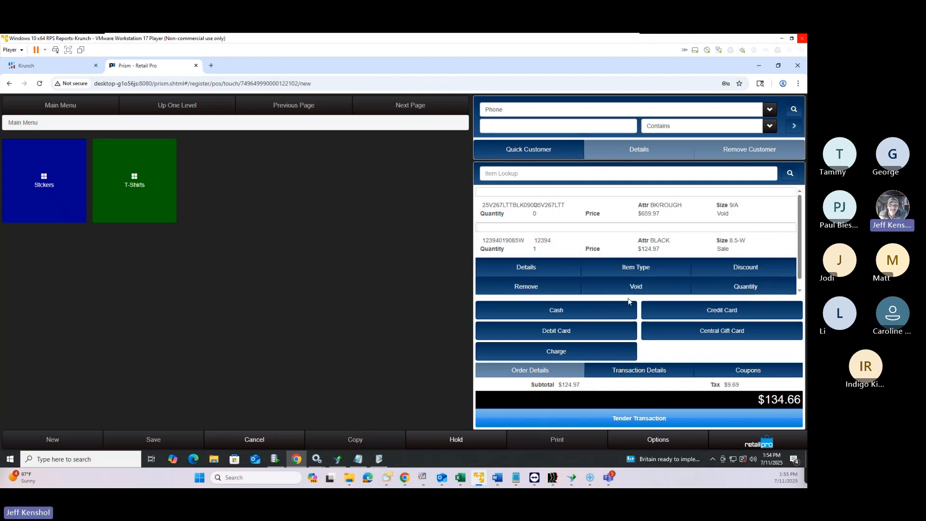
{"action": "left_click", "coordinate": [713, 273]}
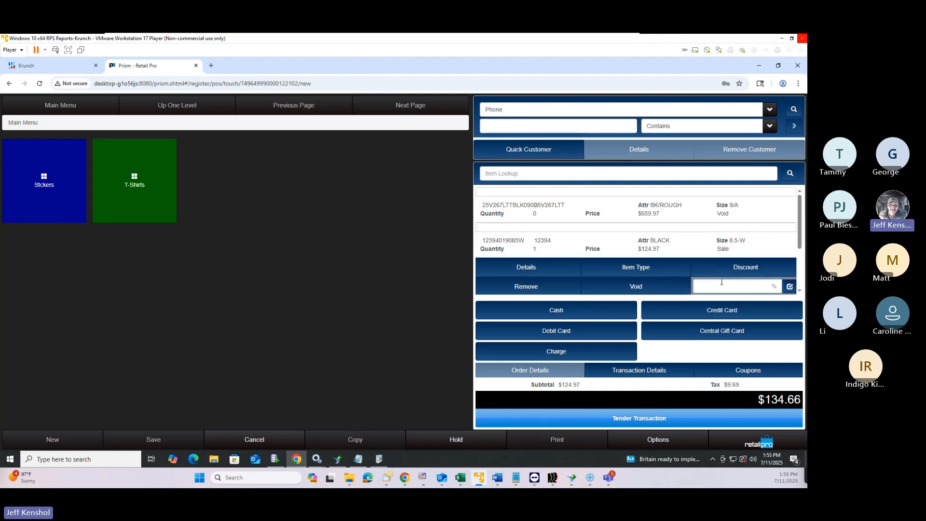
{"action": "type", "text": "10"}
{"action": "key", "text": "Return"}
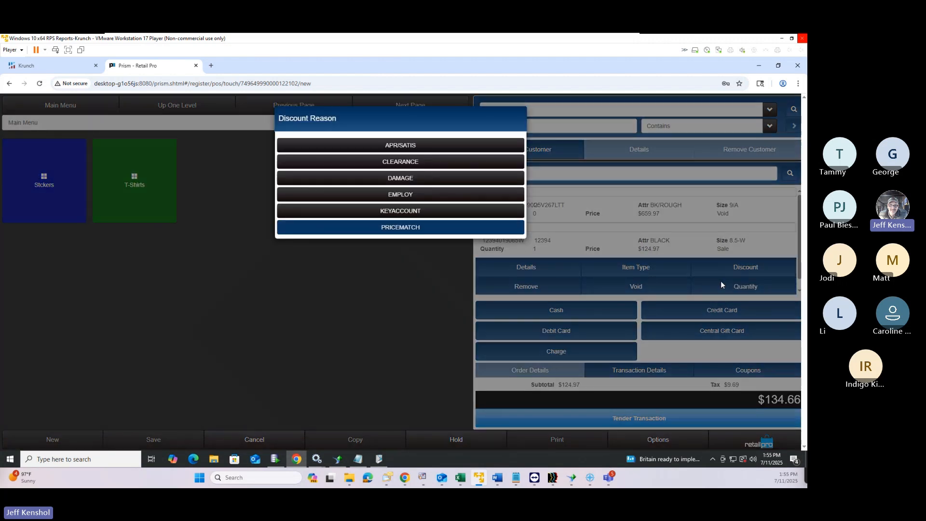
{"action": "left_click", "coordinate": [419, 164]}
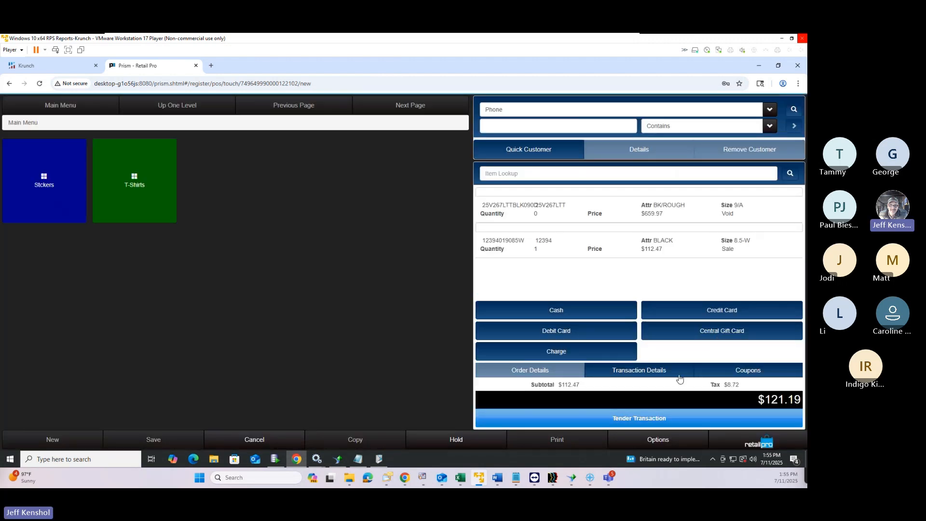
{"action": "left_click", "coordinate": [640, 370]}
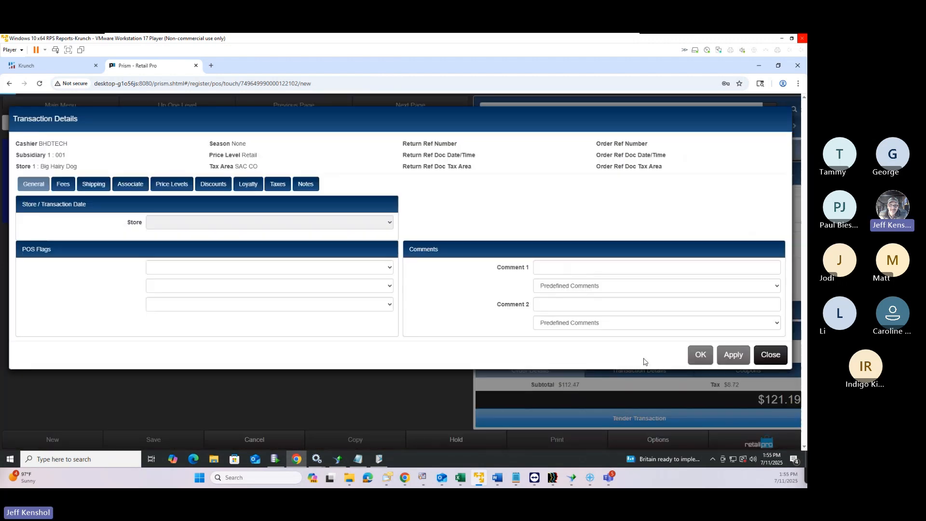
Apply a 10% CLEARANCE discount to the whole transaction, reducing the total to $109.06
{"action": "left_click", "coordinate": [213, 184]}
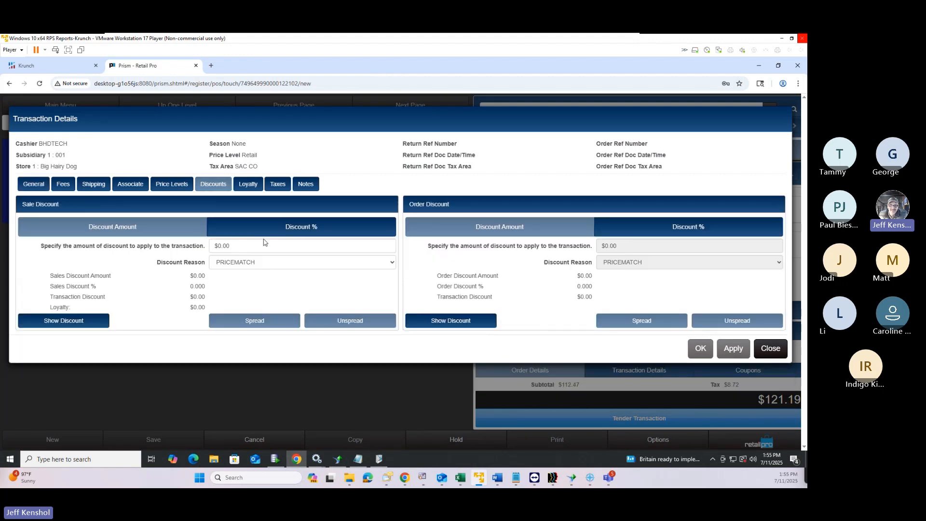
{"action": "left_click", "coordinate": [295, 234]}
{"action": "left_click", "coordinate": [300, 246]}
{"action": "type", "text": "10"}
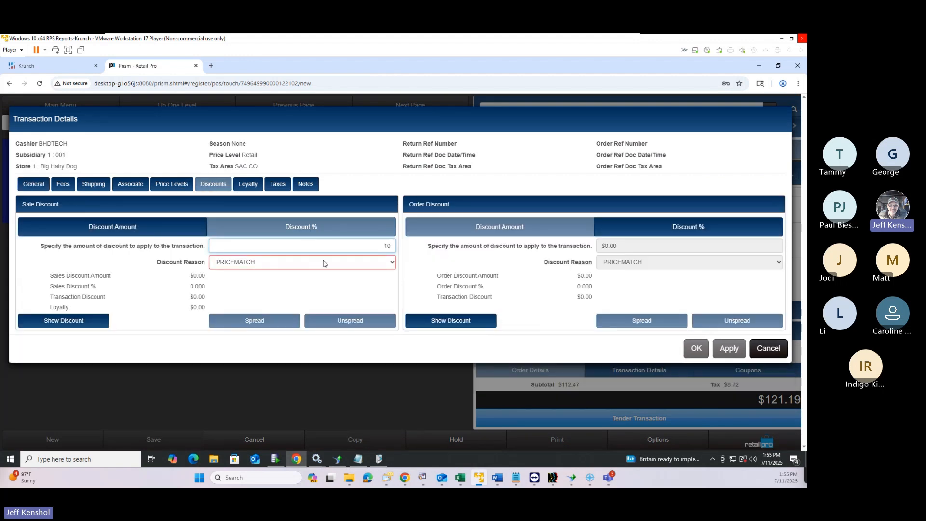
{"action": "left_click", "coordinate": [323, 263]}
{"action": "left_click", "coordinate": [284, 286]}
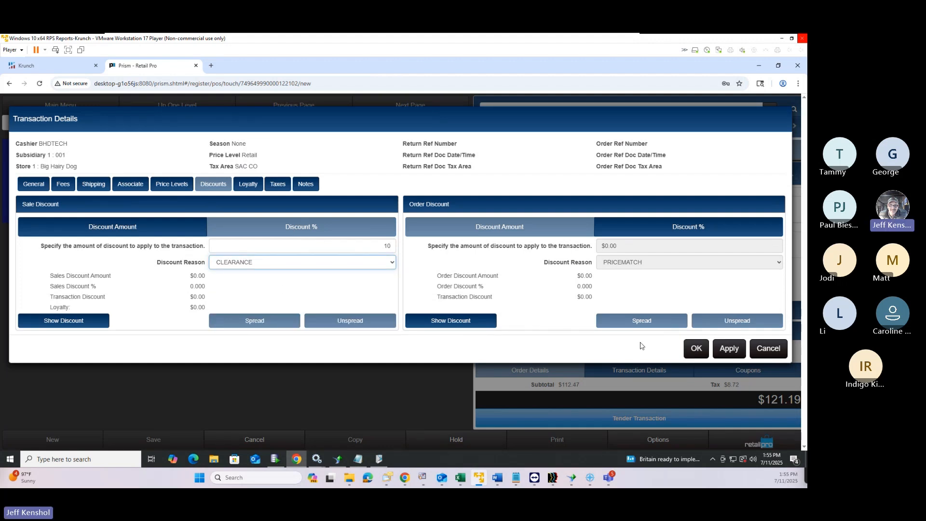
{"action": "left_click", "coordinate": [723, 353]}
{"action": "left_click", "coordinate": [767, 351]}
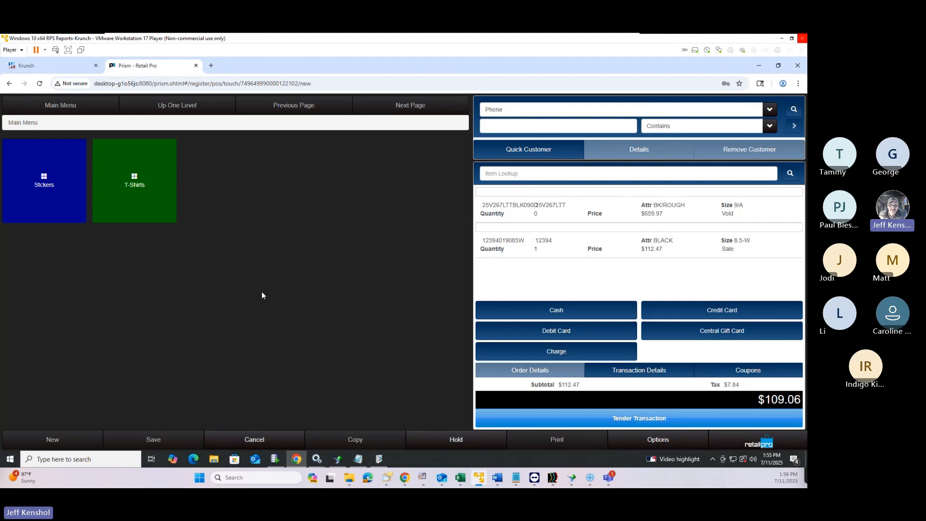
Review the transaction's loyalty details, then set its tax area to FOR RESALE
{"action": "left_click", "coordinate": [635, 374]}
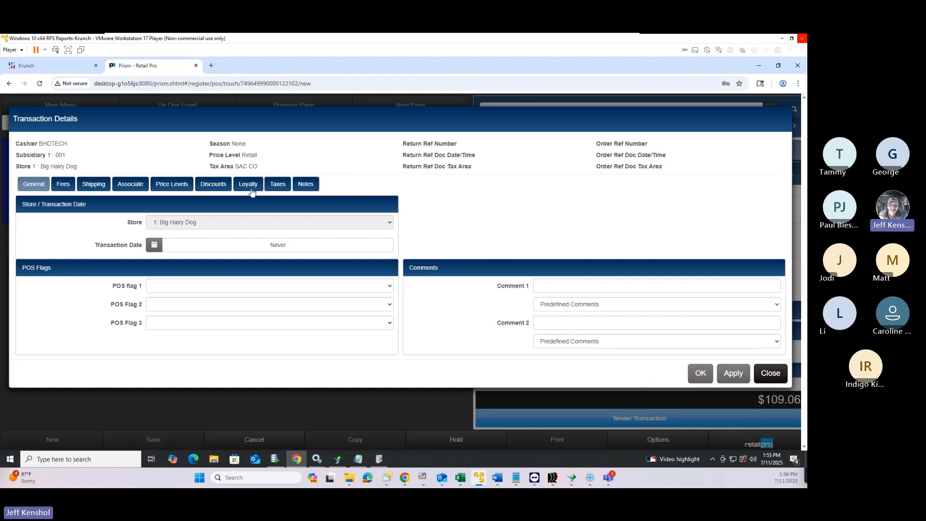
{"action": "left_click", "coordinate": [252, 187]}
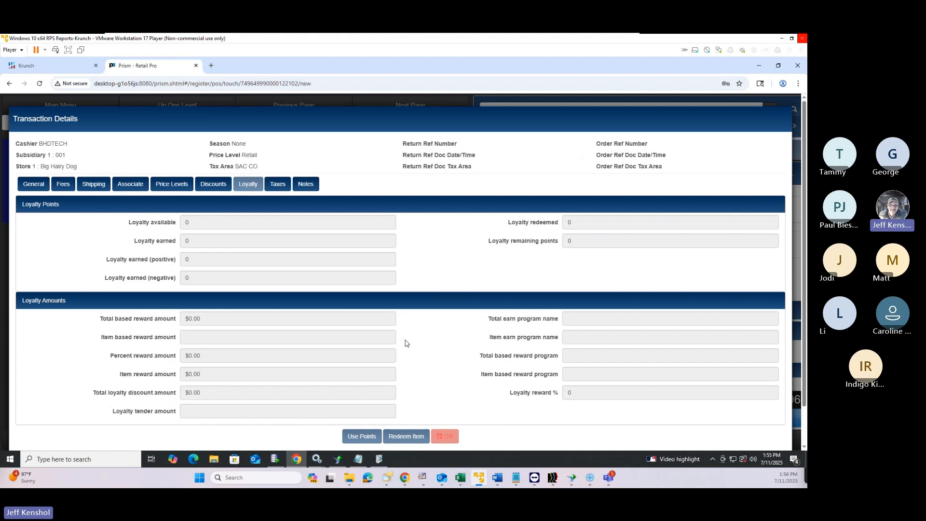
{"action": "left_click", "coordinate": [279, 186]}
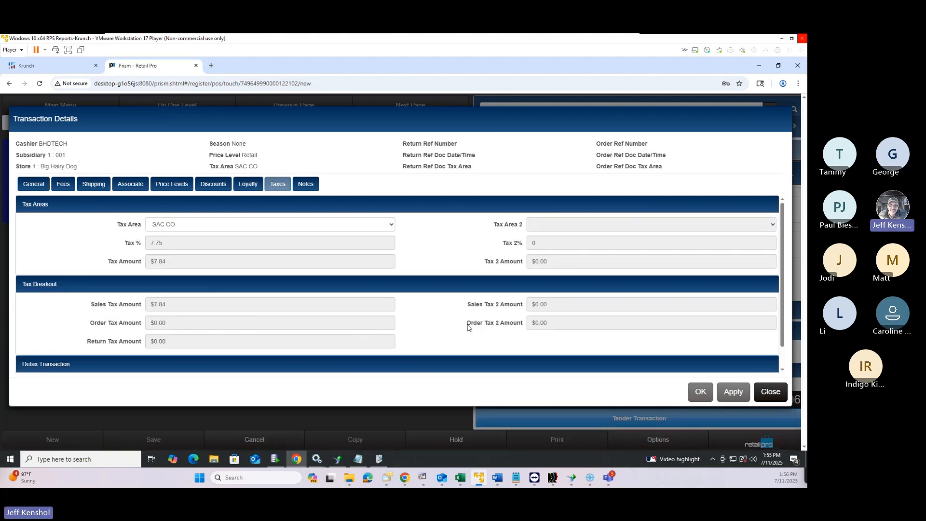
{"action": "left_click", "coordinate": [178, 229]}
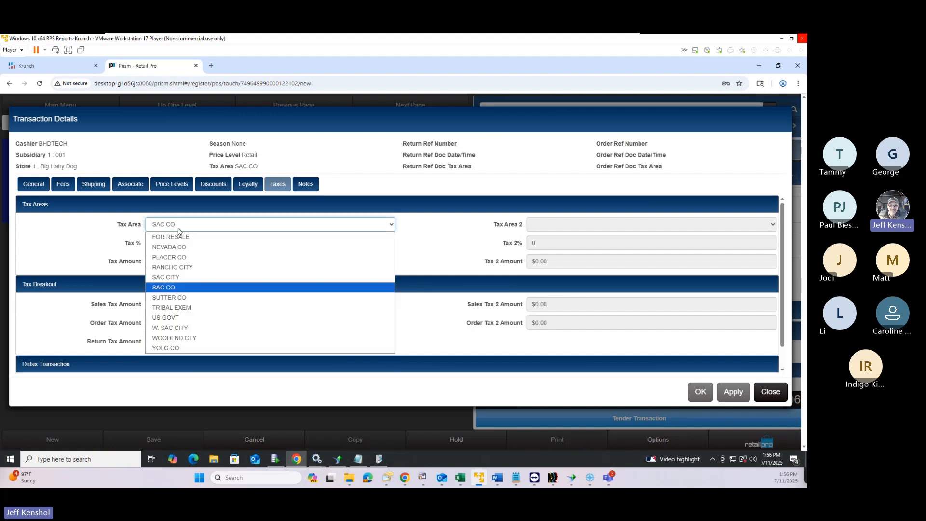
{"action": "left_click", "coordinate": [178, 230]}
{"action": "left_click", "coordinate": [212, 225]}
{"action": "scroll", "coordinate": [244, 331], "scroll_direction": "down", "scroll_amount": 1}
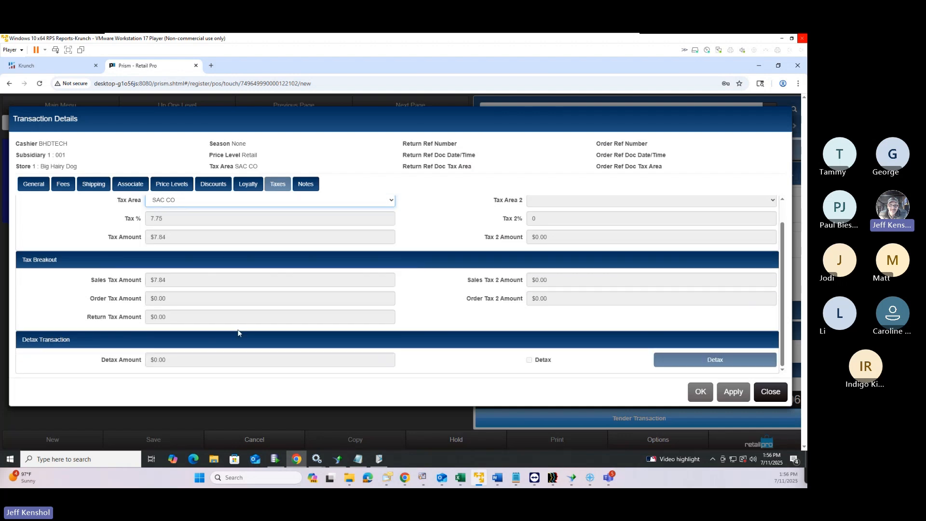
{"action": "left_click", "coordinate": [220, 207]}
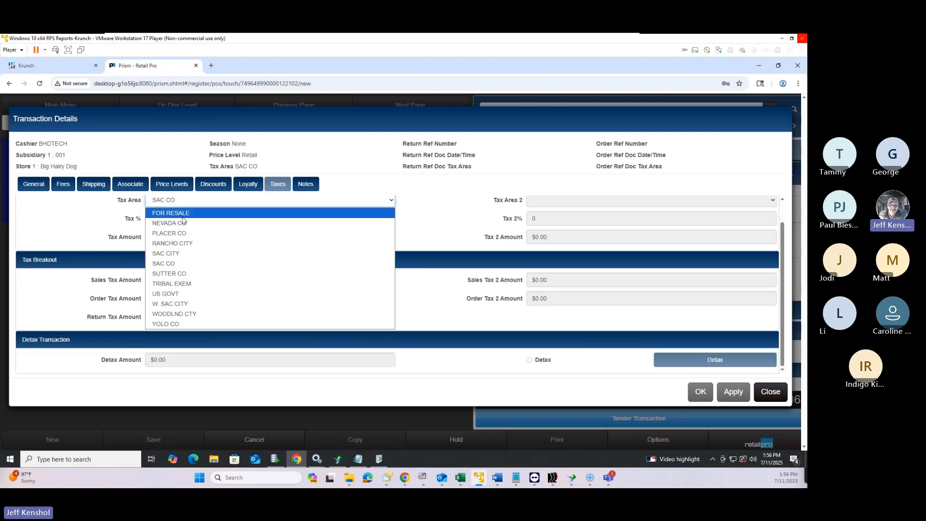
{"action": "left_click", "coordinate": [182, 213]}
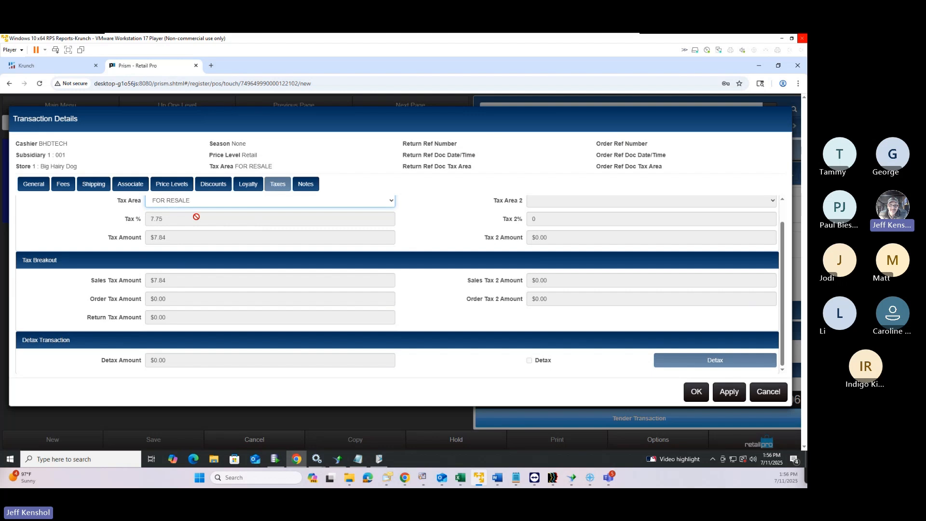
{"action": "scroll", "coordinate": [454, 302], "scroll_direction": "up", "scroll_amount": 1}
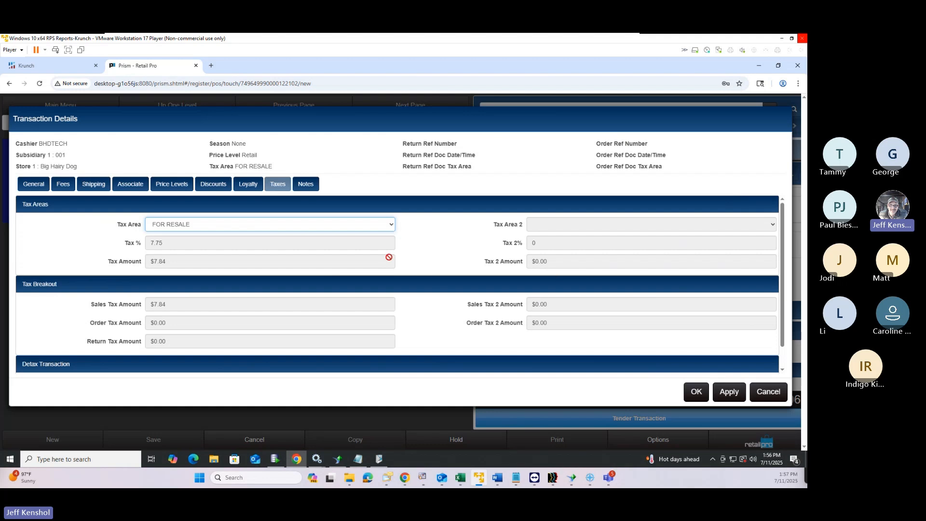
Check the transaction notes, confirm the changes ($101.22, zero tax), and bring the Word outline forward
{"action": "left_click", "coordinate": [305, 185]}
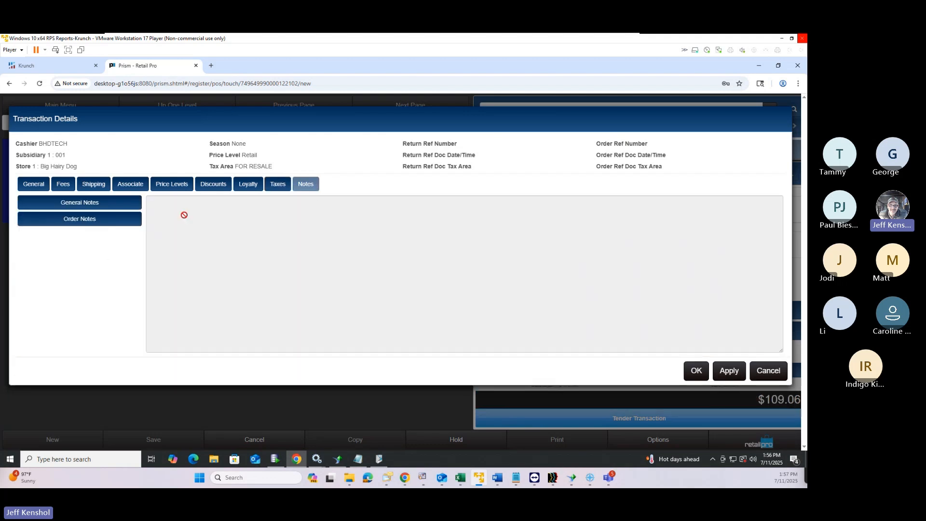
{"action": "left_click", "coordinate": [125, 206]}
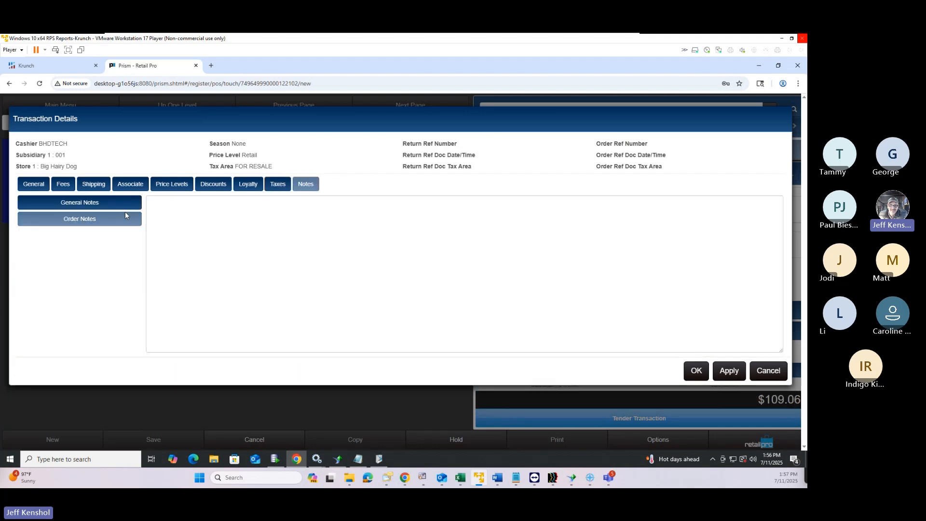
{"action": "left_click", "coordinate": [696, 371]}
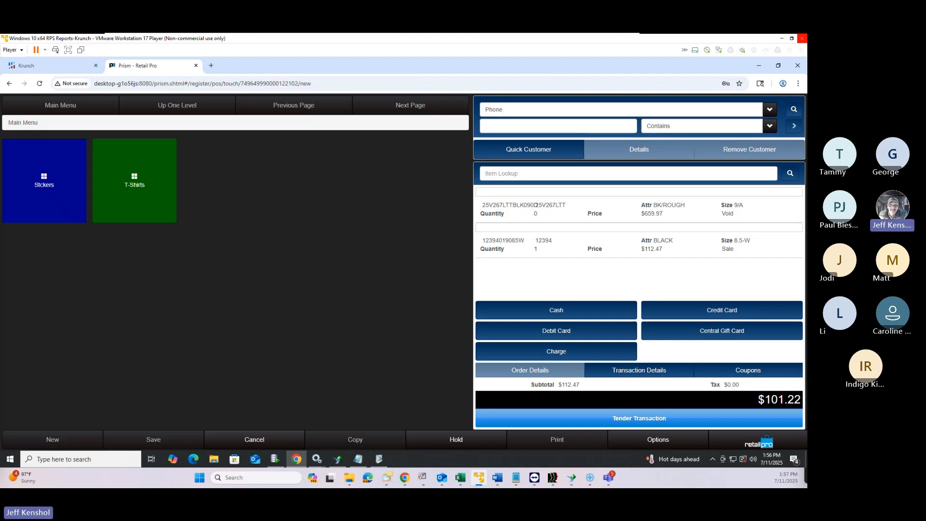
{"action": "left_click_drag", "start_coordinate": [807, 82], "coordinate": [573, 85]}
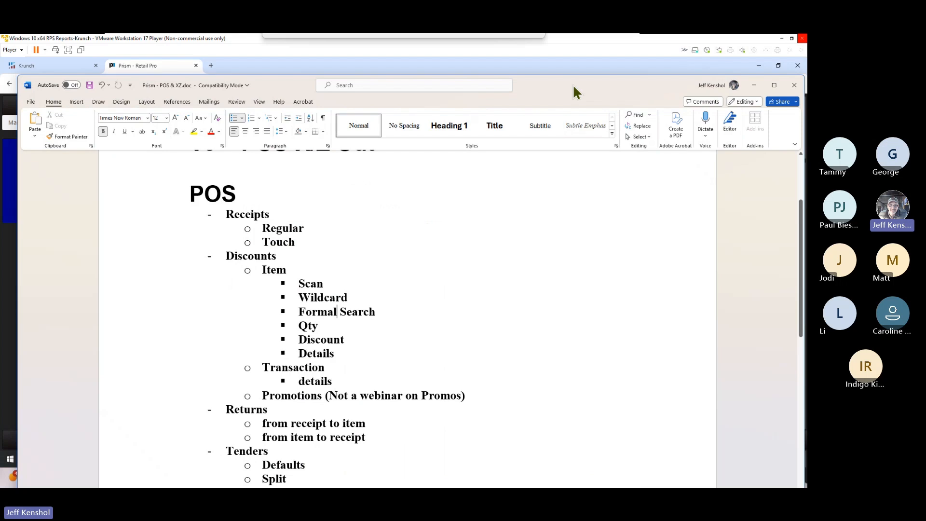
Highlight the '(Not a webinar on Promos)' note in the Word outline, then move Word off screen
{"action": "left_click_drag", "start_coordinate": [268, 398], "coordinate": [319, 397]}
{"action": "left_click", "coordinate": [472, 399]}
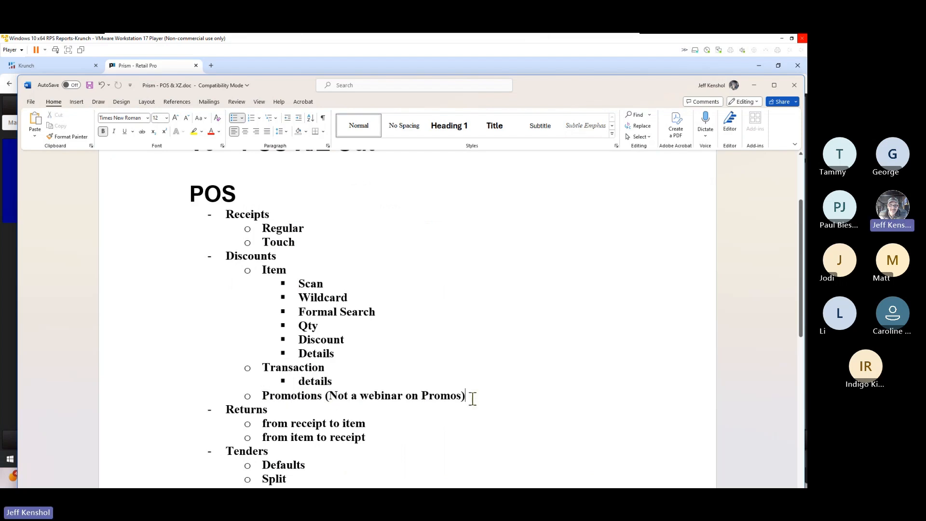
{"action": "left_click_drag", "start_coordinate": [449, 397], "coordinate": [326, 400]}
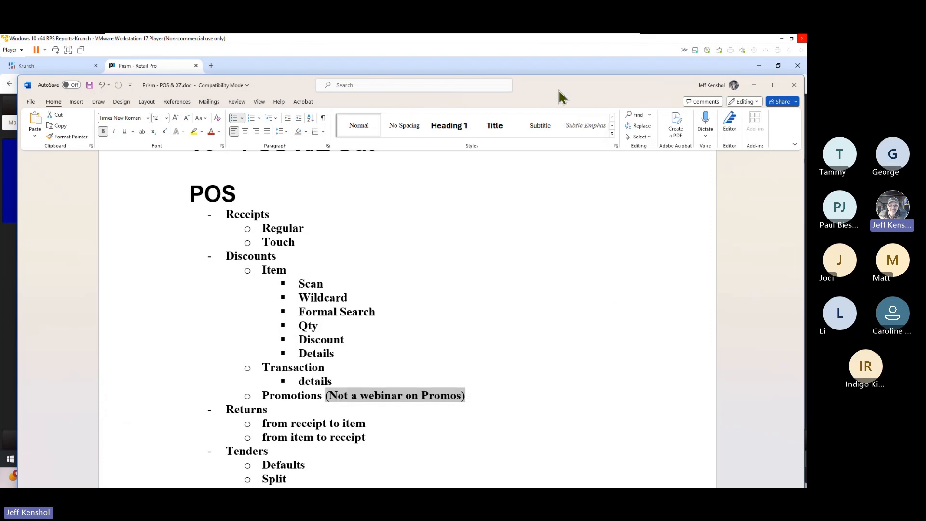
{"action": "left_click_drag", "start_coordinate": [559, 89], "coordinate": [806, 87]}
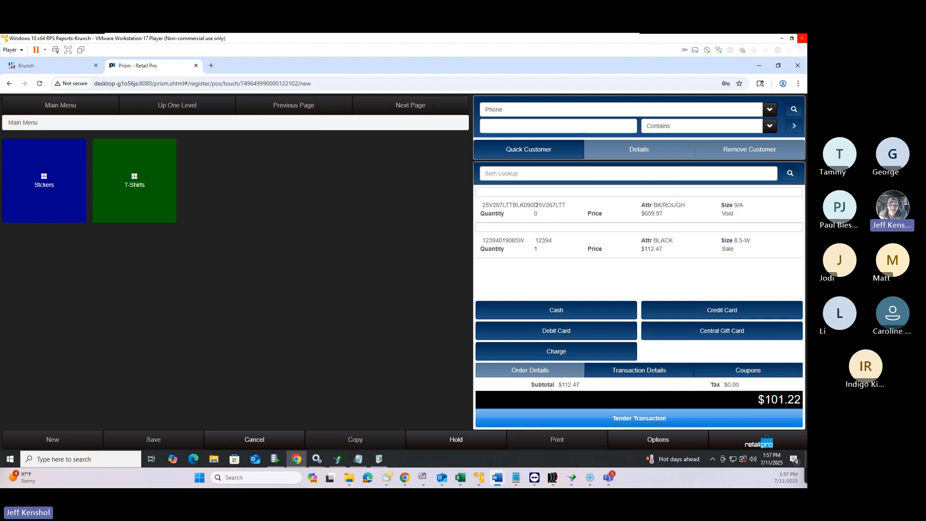
Cancel the current sale, start a new one, and add the Hanes long sleeve tee (ALU 000908)
{"action": "left_click", "coordinate": [741, 448]}
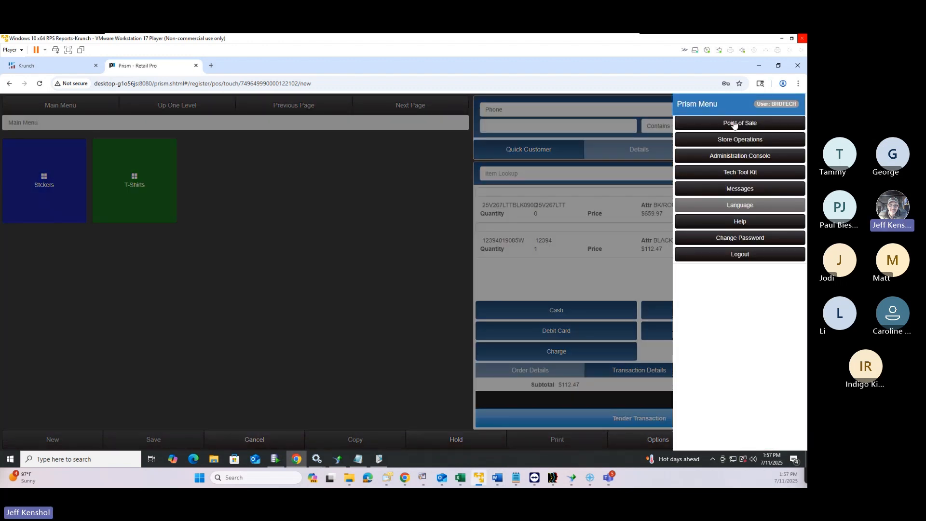
{"action": "left_click", "coordinate": [722, 124]}
{"action": "left_click", "coordinate": [506, 163]}
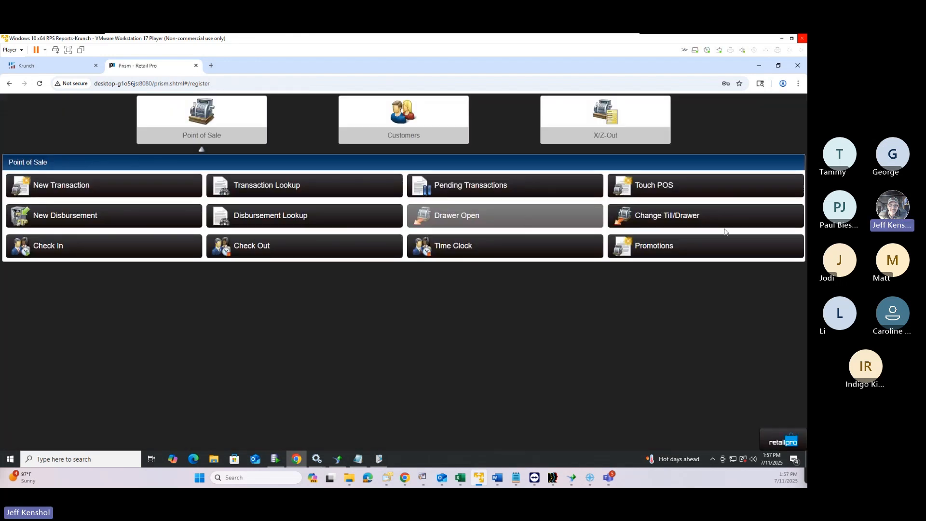
{"action": "left_click", "coordinate": [120, 188]}
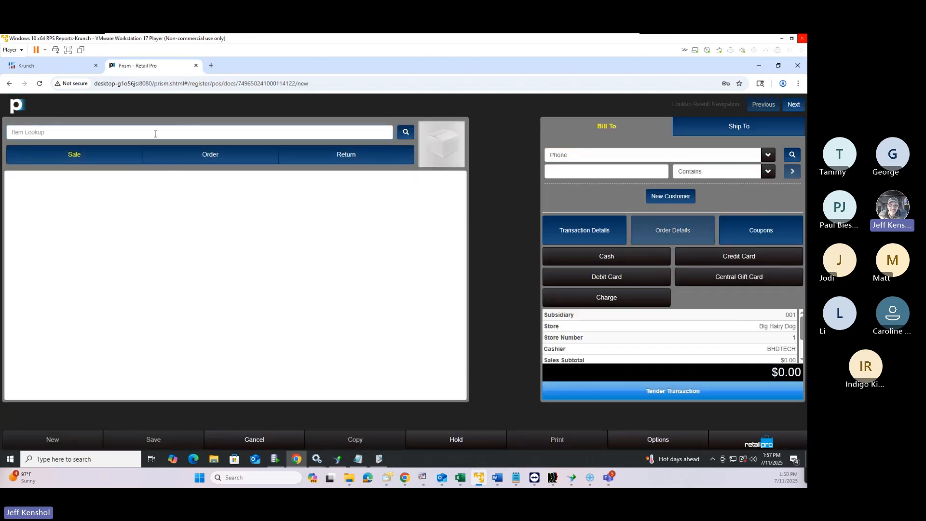
{"action": "left_click", "coordinate": [156, 133]}
{"action": "type", "text": "000250"}
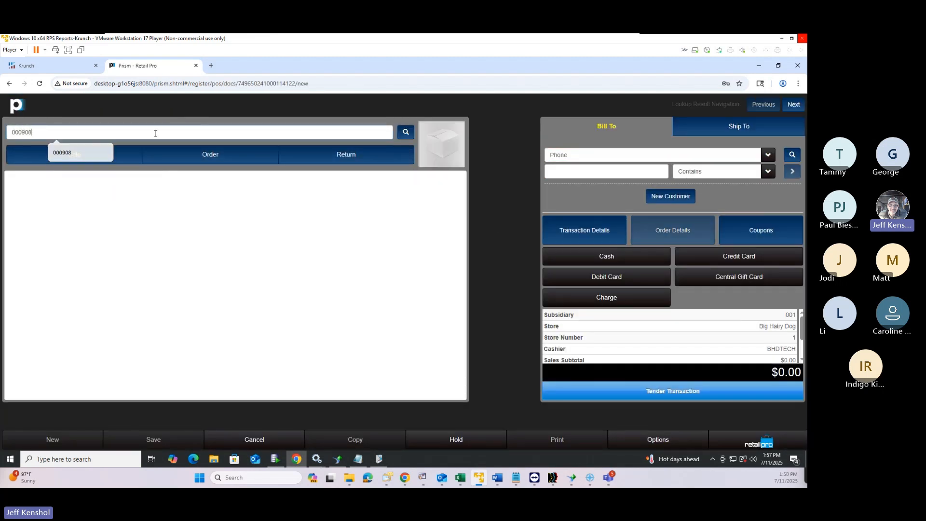
{"action": "key", "text": "Return"}
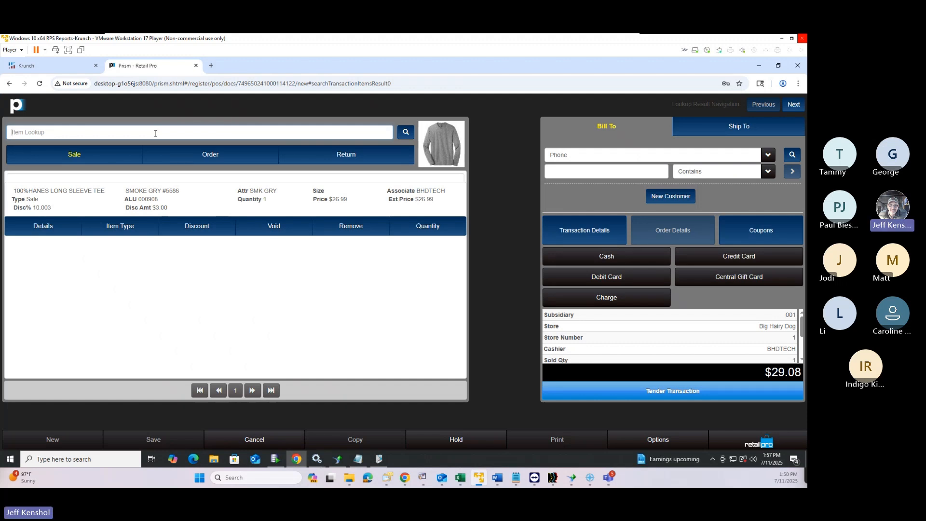
Inspect the shirt's discount details showing the SHIRTS promotion, then highlight its discount amounts
{"action": "left_click", "coordinate": [187, 229]}
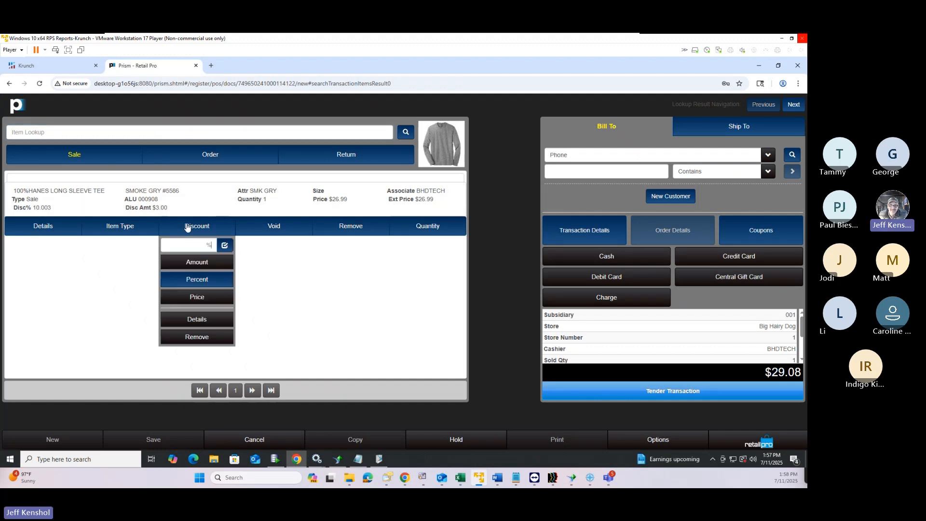
{"action": "left_click", "coordinate": [197, 320]}
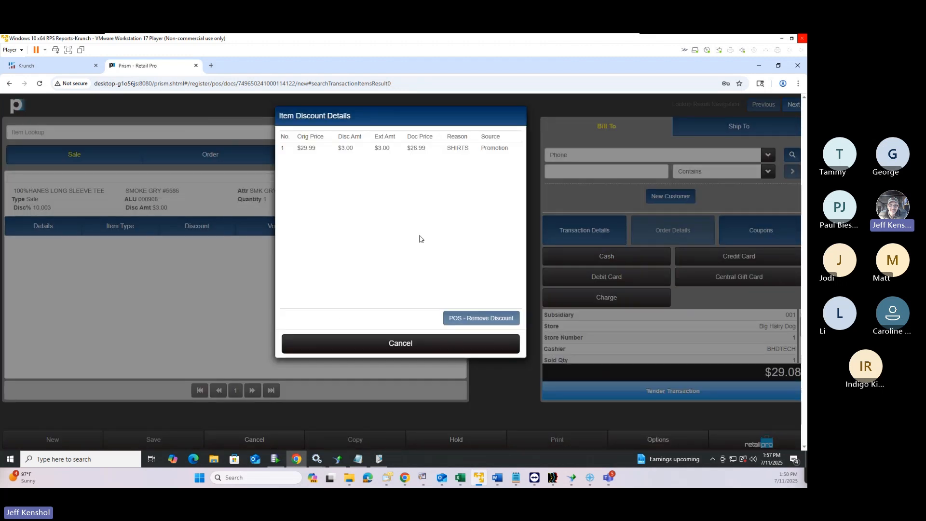
{"action": "left_click", "coordinate": [329, 148]}
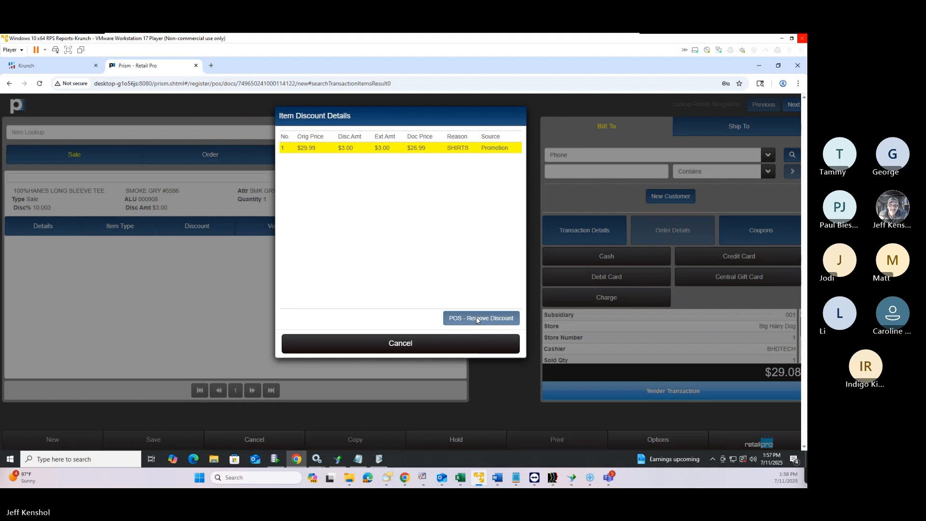
{"action": "left_click", "coordinate": [409, 346]}
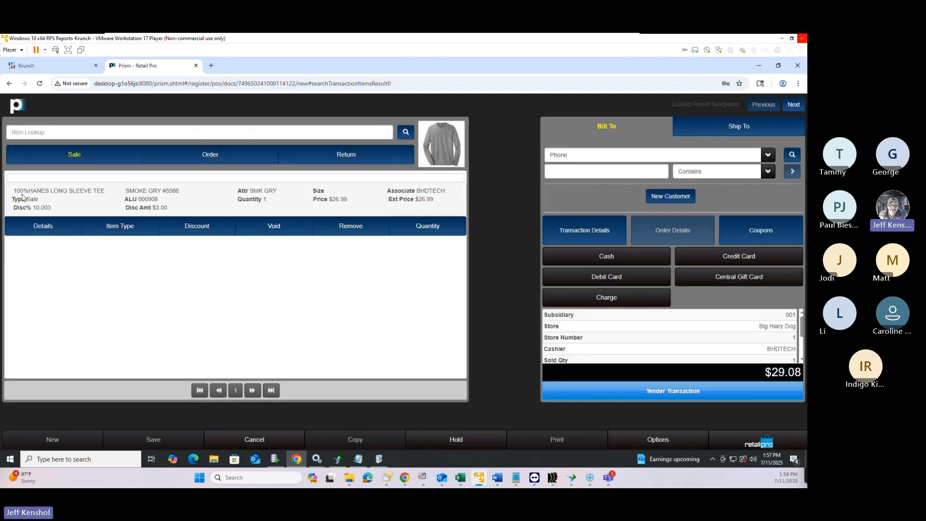
{"action": "left_click_drag", "start_coordinate": [19, 191], "coordinate": [433, 201]}
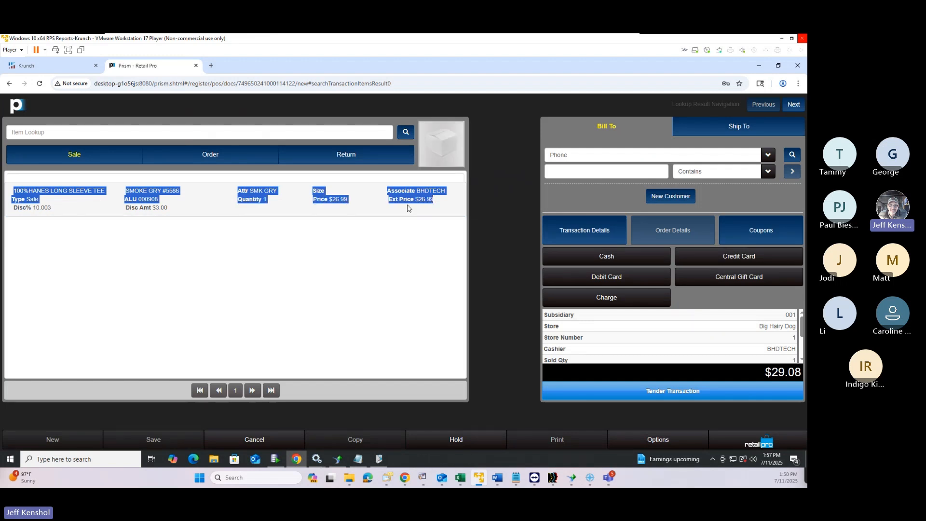
{"action": "left_click", "coordinate": [182, 209]}
{"action": "left_click_drag", "start_coordinate": [180, 209], "coordinate": [13, 208]}
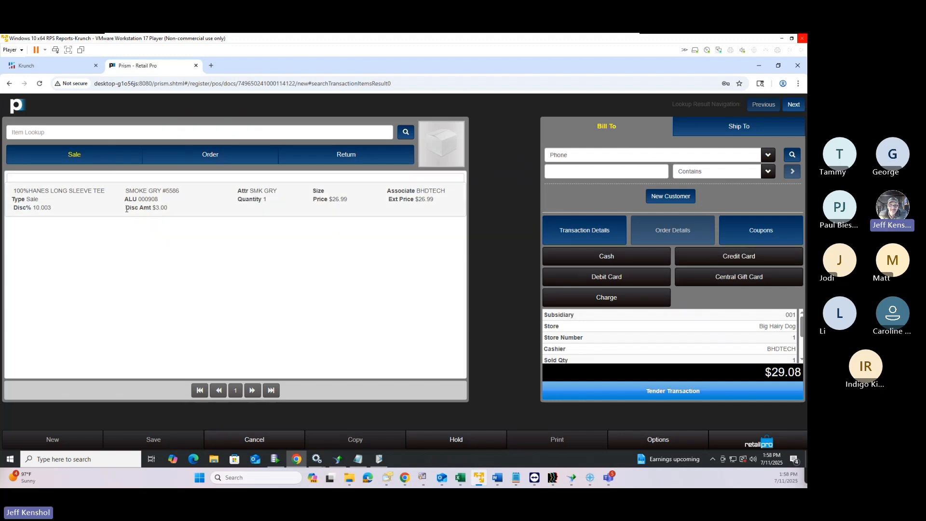
Reopen the shirt's discount details to highlight its reason and Promotion source
{"action": "left_click", "coordinate": [79, 207]}
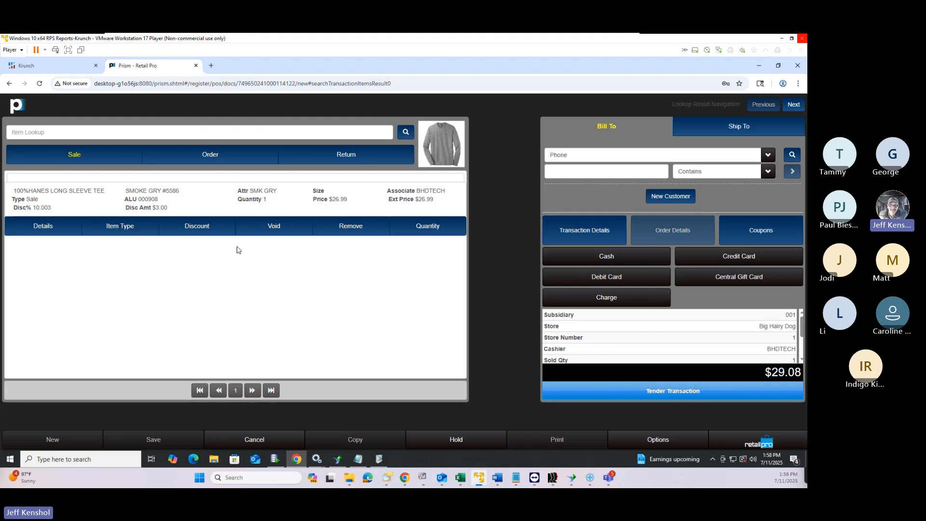
{"action": "left_click", "coordinate": [207, 228]}
{"action": "left_click", "coordinate": [198, 320]}
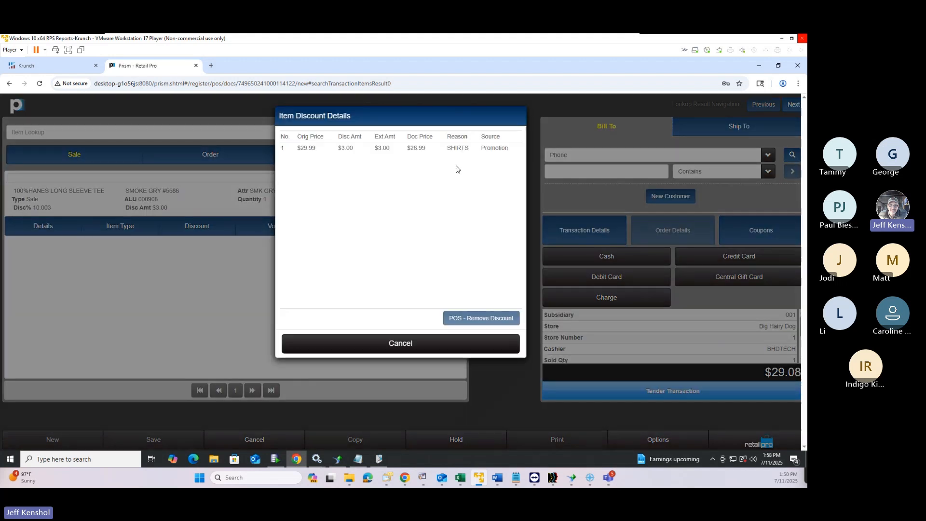
{"action": "left_click_drag", "start_coordinate": [468, 149], "coordinate": [442, 151]}
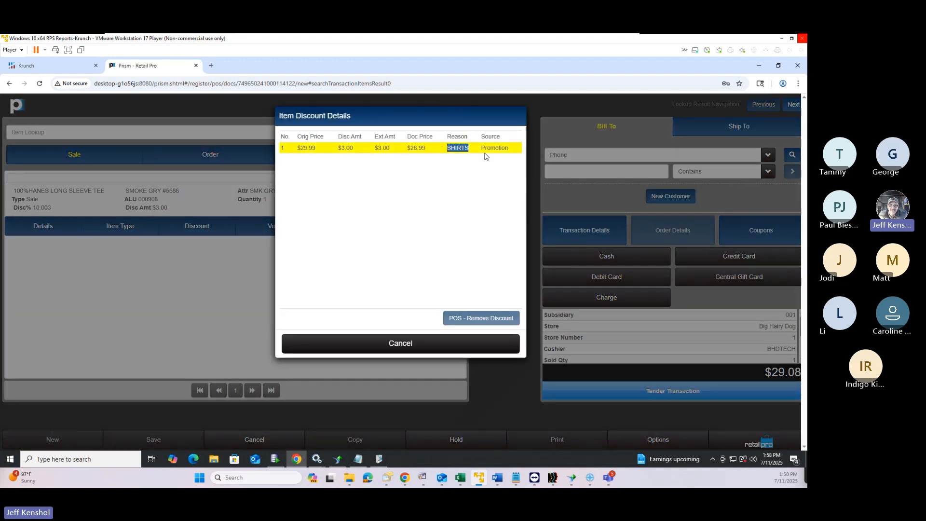
{"action": "left_click_drag", "start_coordinate": [516, 149], "coordinate": [485, 150]}
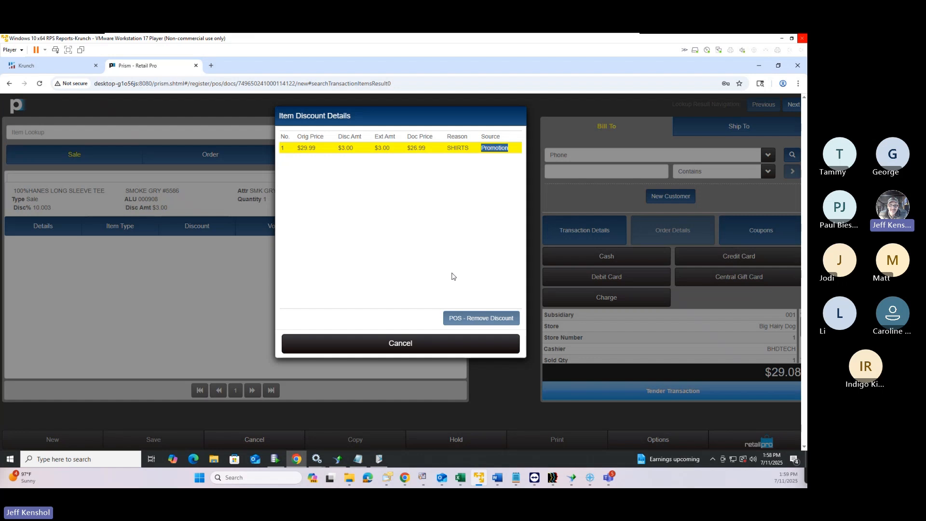
{"action": "left_click", "coordinate": [455, 347]}
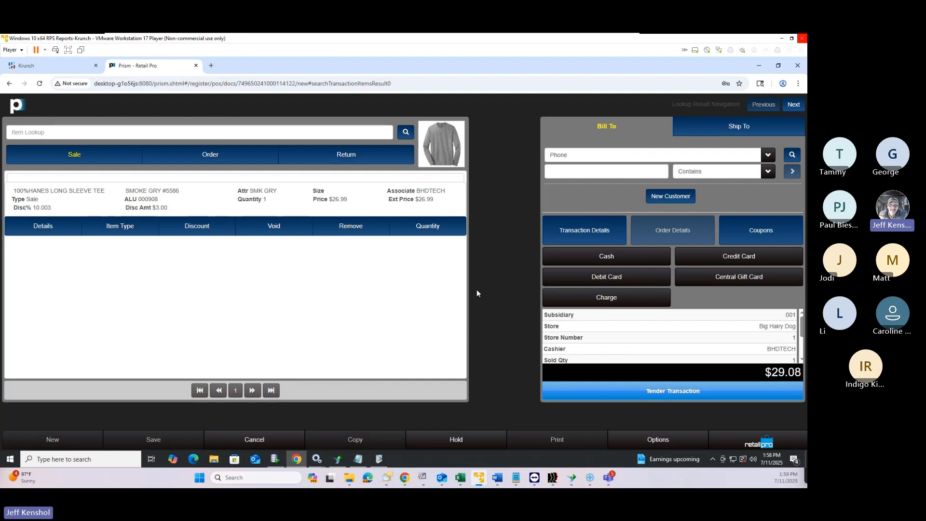
Add the 1 1/2" silver basket weave belt, size 58-60 at $14.99, from inventory search
{"action": "left_click", "coordinate": [56, 131]}
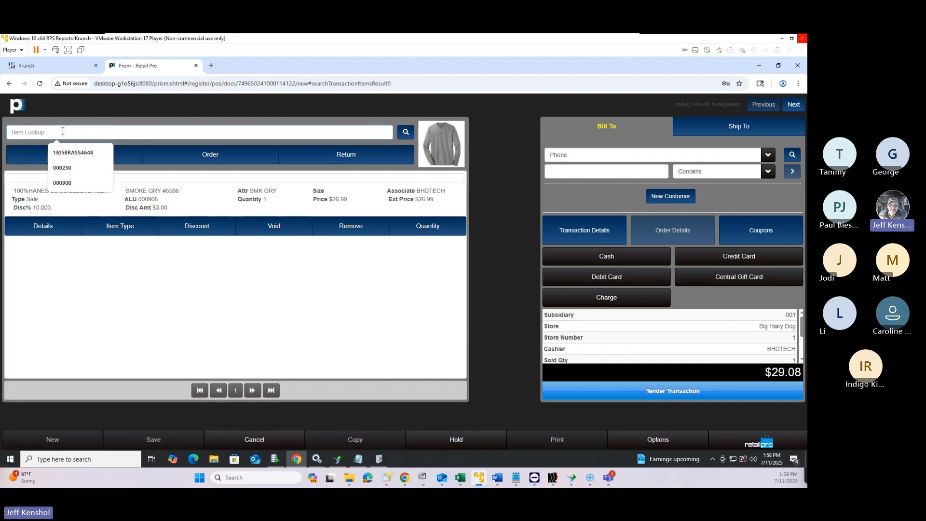
{"action": "left_click", "coordinate": [406, 132]}
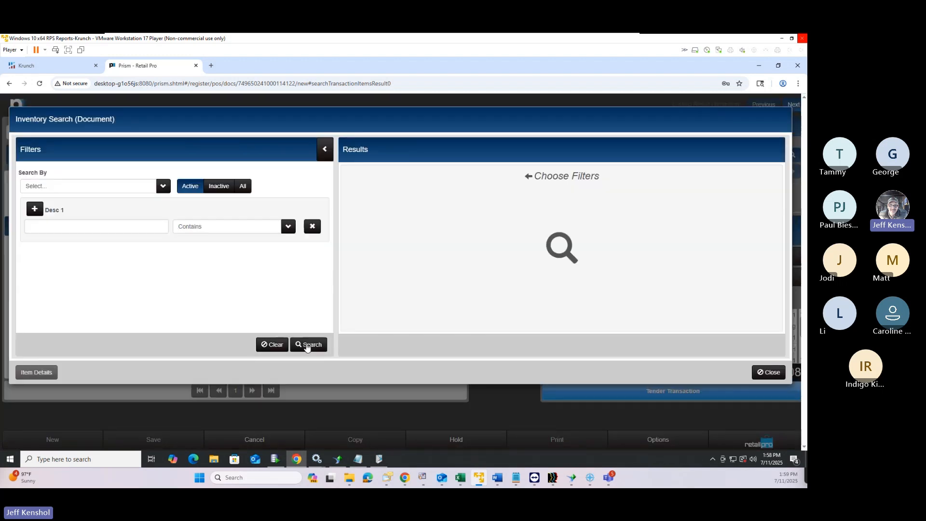
{"action": "left_click", "coordinate": [307, 346]}
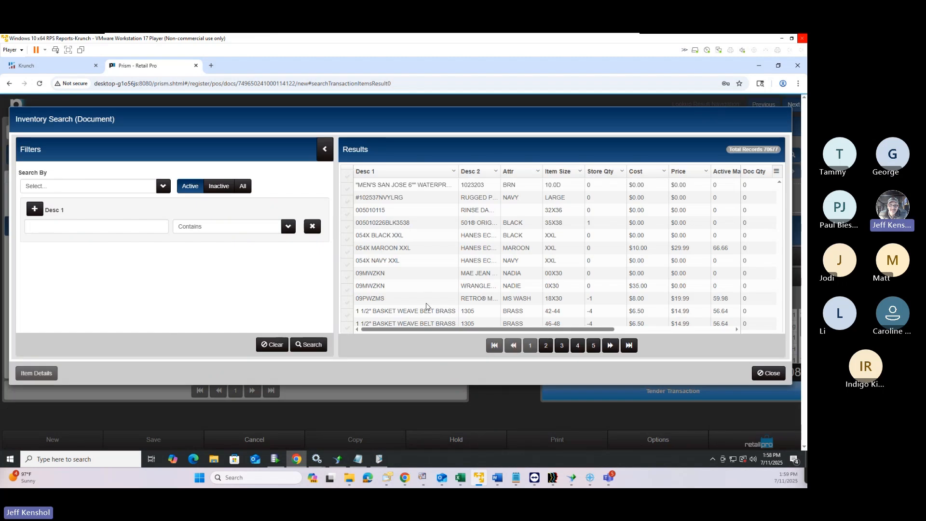
{"action": "scroll", "coordinate": [426, 304], "scroll_direction": "down", "scroll_amount": 5}
{"action": "double_click", "coordinate": [383, 291]}
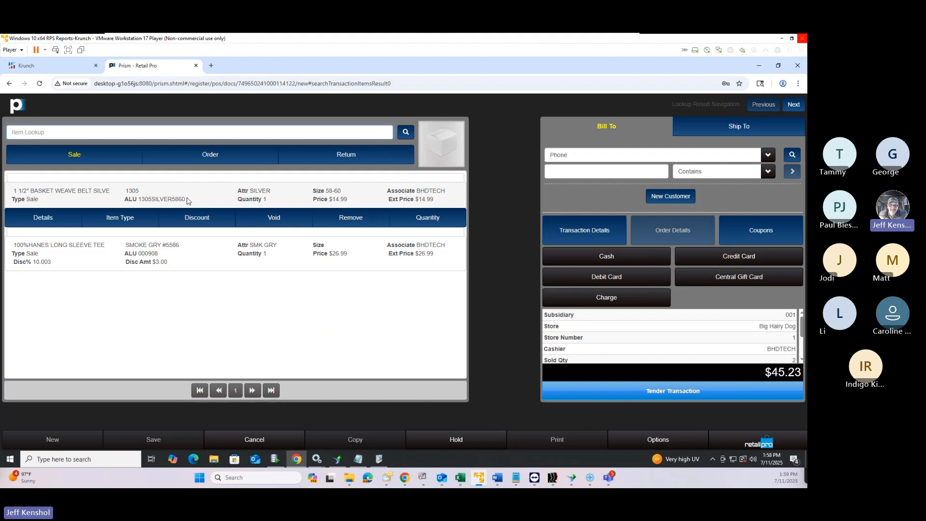
Copy the belt's ALU, discard the sale, and begin a new promotion from the Promotions list
{"action": "left_click_drag", "start_coordinate": [187, 200], "coordinate": [139, 199]}
{"action": "key", "text": "ctrl+c"}
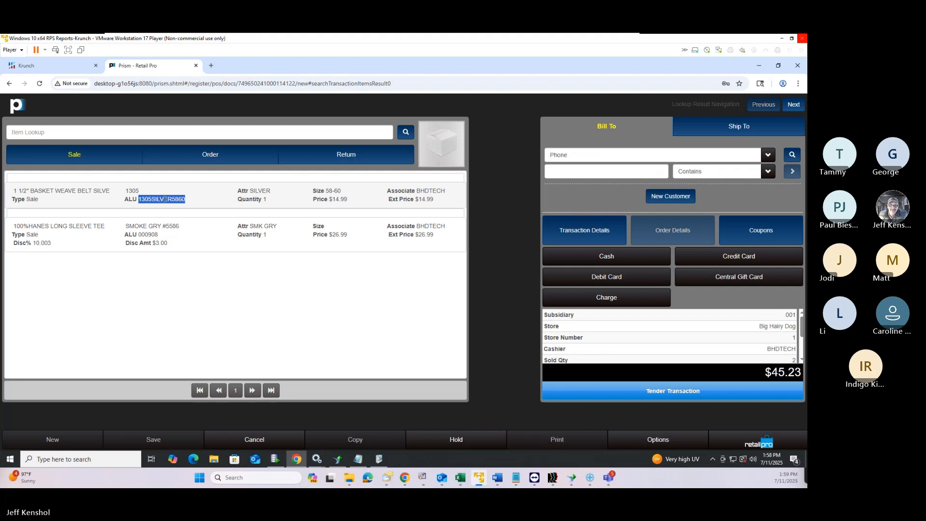
{"action": "left_click", "coordinate": [751, 447]}
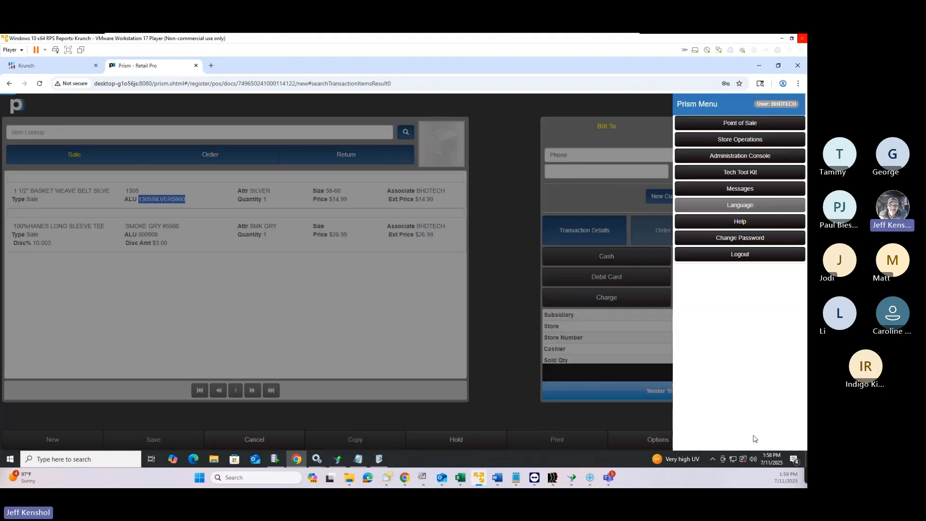
{"action": "left_click", "coordinate": [731, 126]}
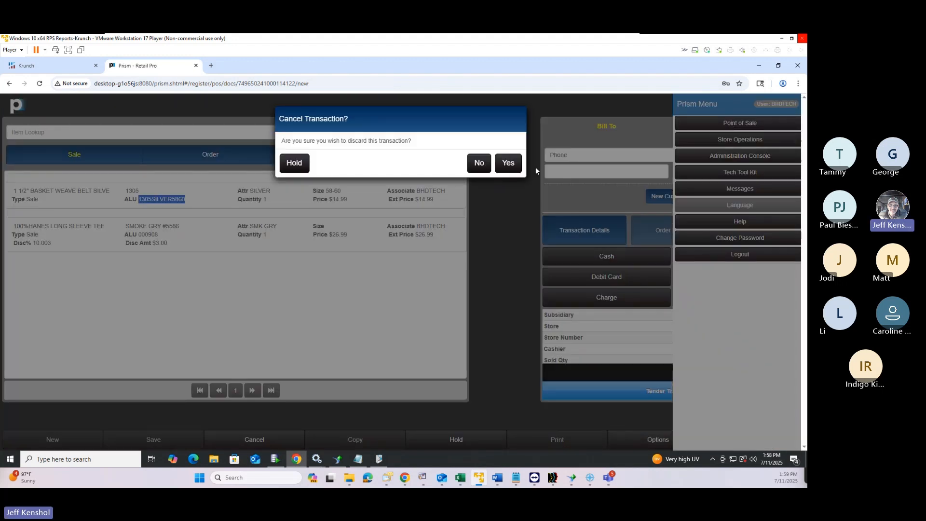
{"action": "left_click", "coordinate": [504, 163]}
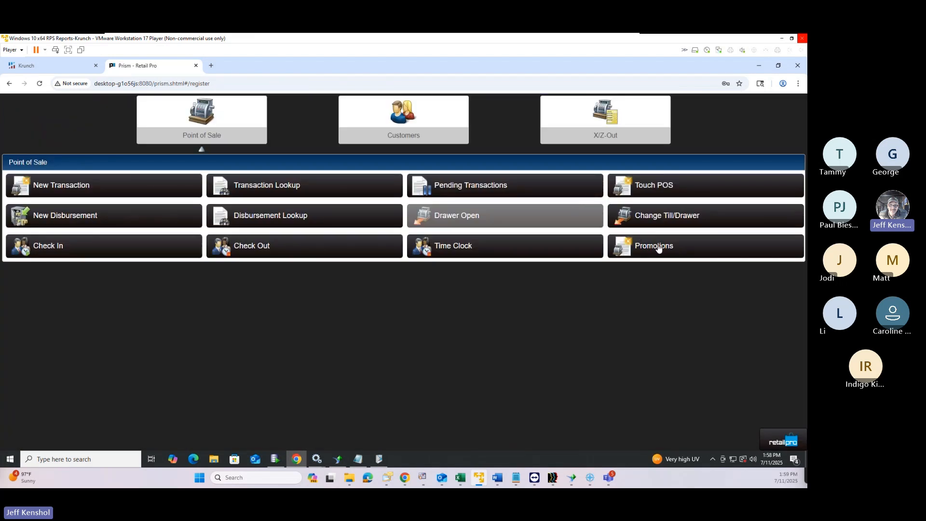
{"action": "left_click", "coordinate": [647, 244]}
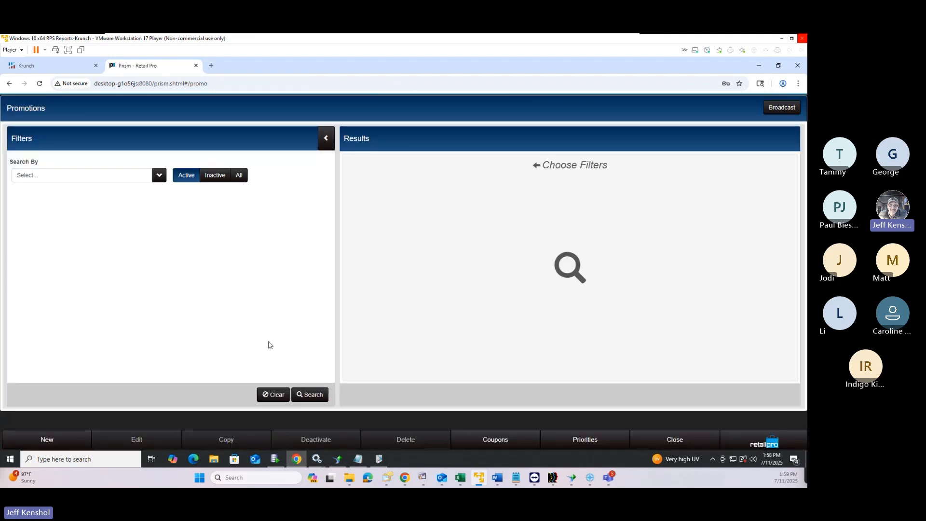
{"action": "left_click", "coordinate": [314, 401]}
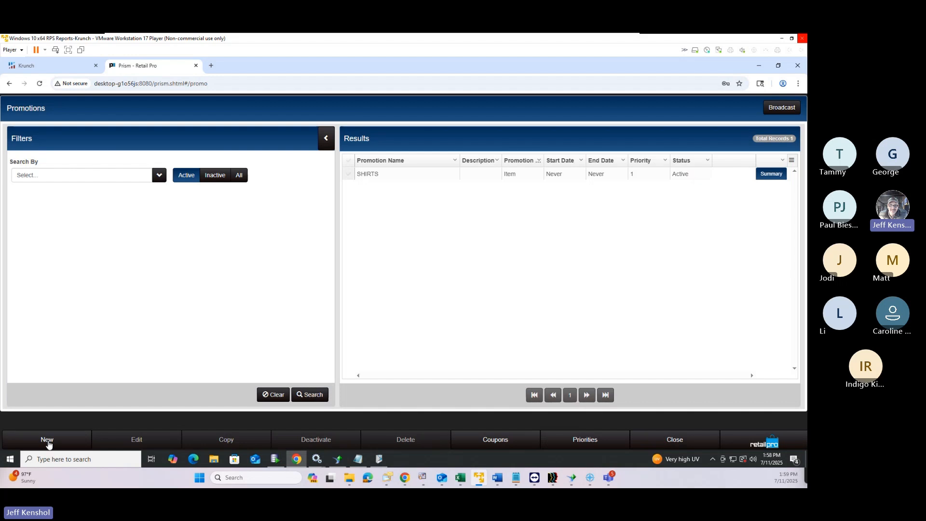
{"action": "left_click", "coordinate": [47, 440]}
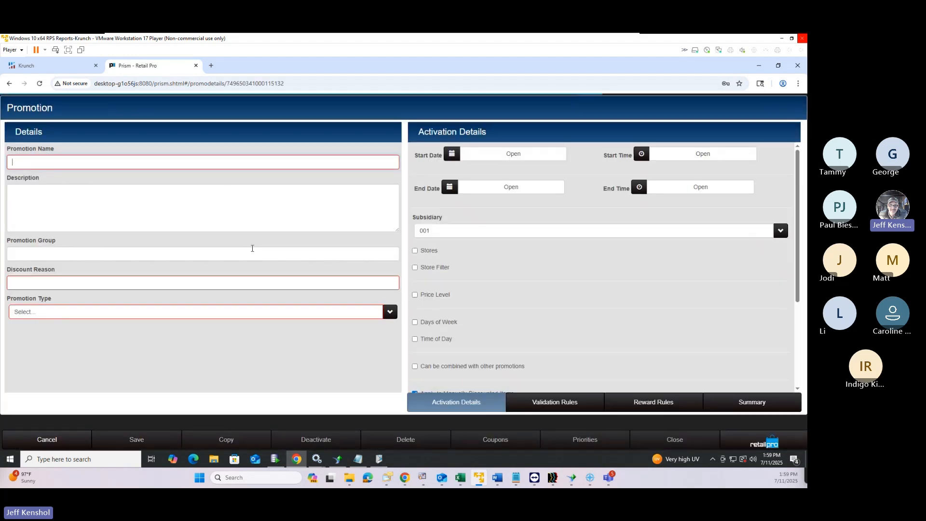
Name the promotion and its discount reason with the pasted ALU 1305SILVER5860, type Custom
{"action": "left_click", "coordinate": [136, 164]}
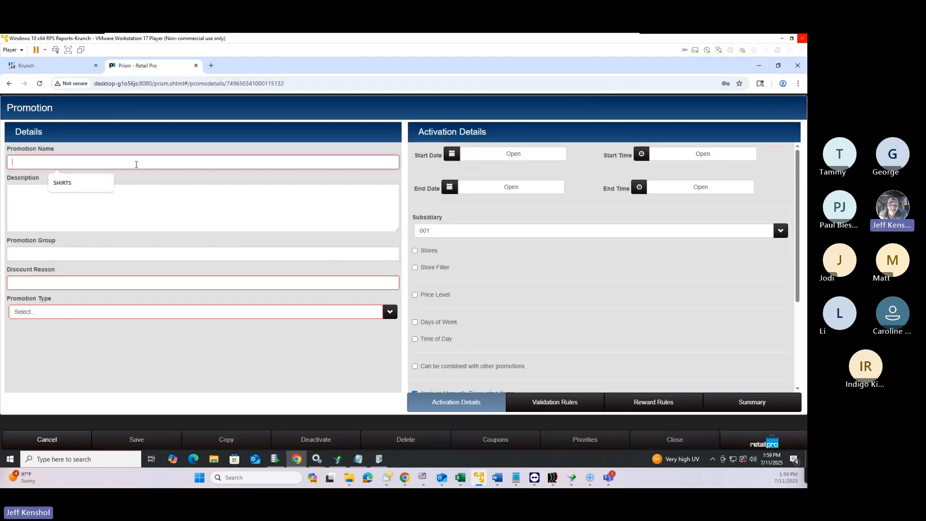
{"action": "key", "text": "ctrl+v"}
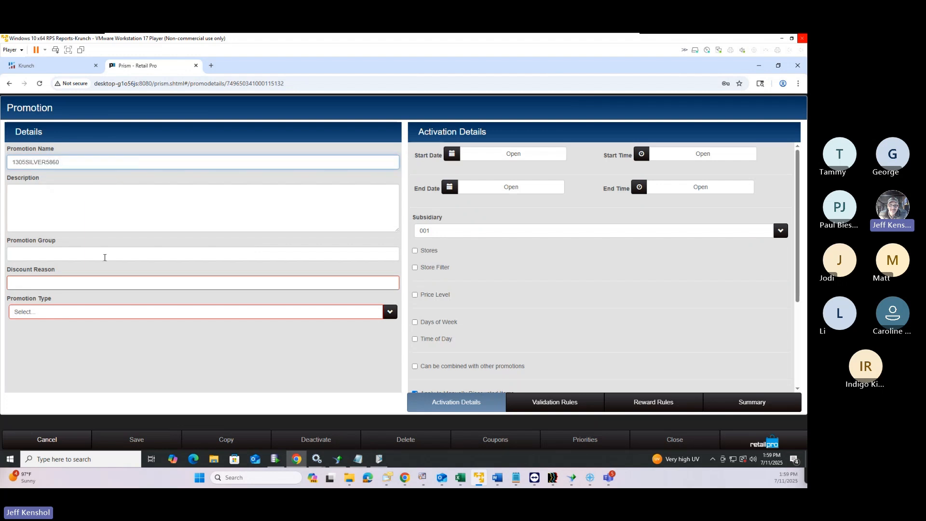
{"action": "left_click", "coordinate": [43, 282]}
{"action": "type", "text": "1305SI"}
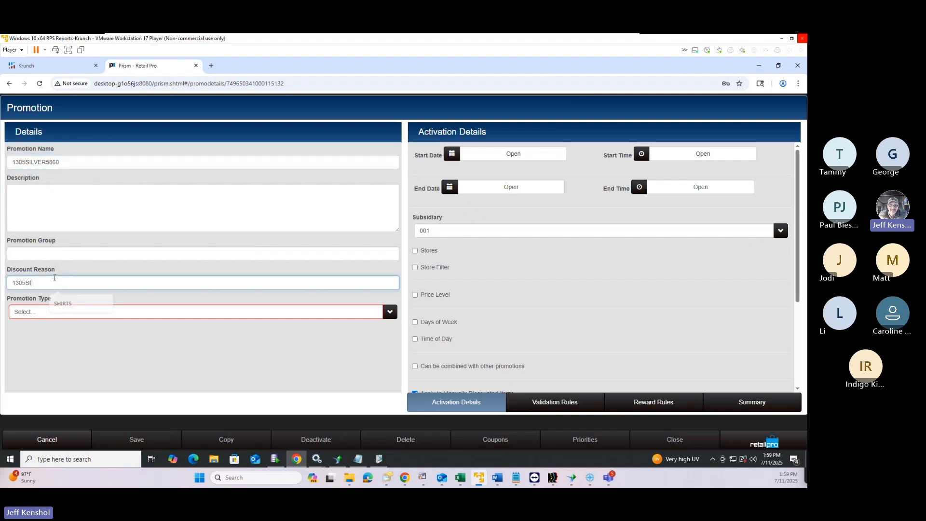
{"action": "left_click", "coordinate": [50, 316]}
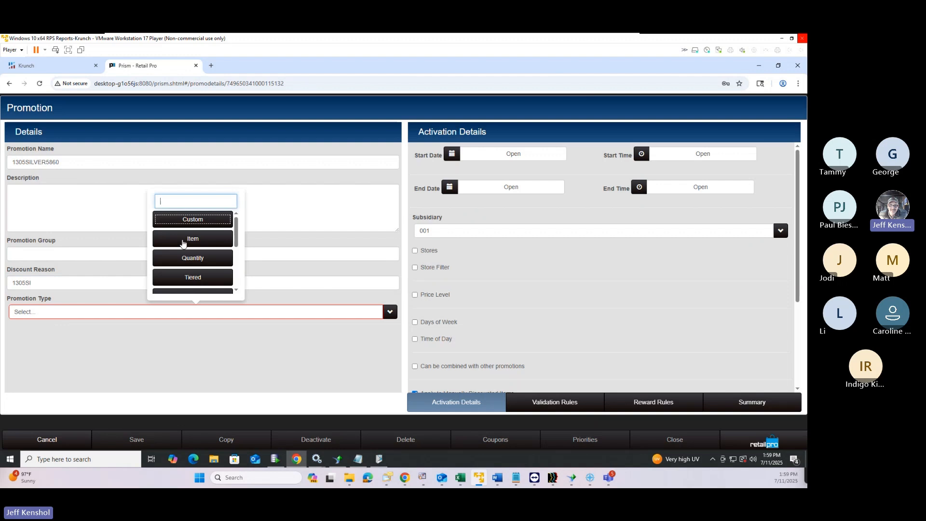
{"action": "left_click", "coordinate": [196, 221]}
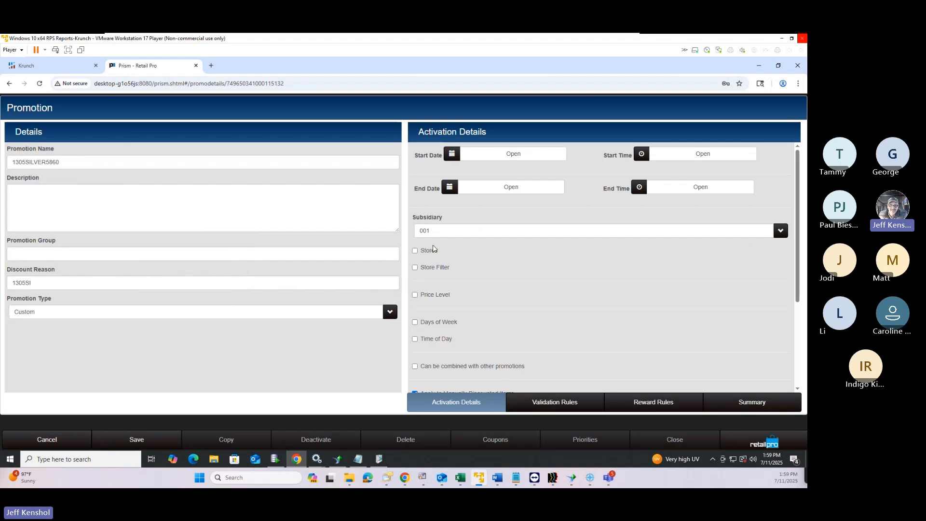
Turn off Apply to Manually Discounted Items, turn on Allow Price Increases, and apply unlimited times
{"action": "scroll", "coordinate": [533, 262], "scroll_direction": "down", "scroll_amount": 1}
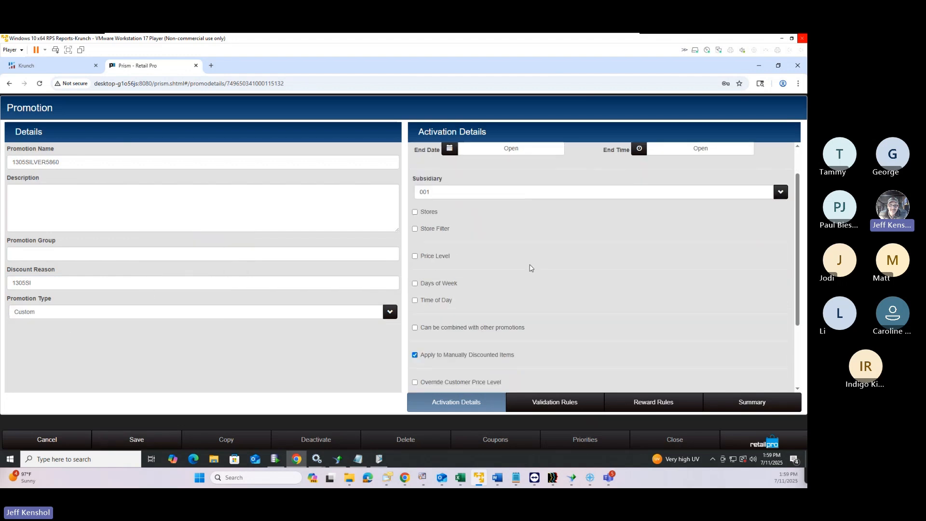
{"action": "scroll", "coordinate": [531, 259], "scroll_direction": "up", "scroll_amount": 1}
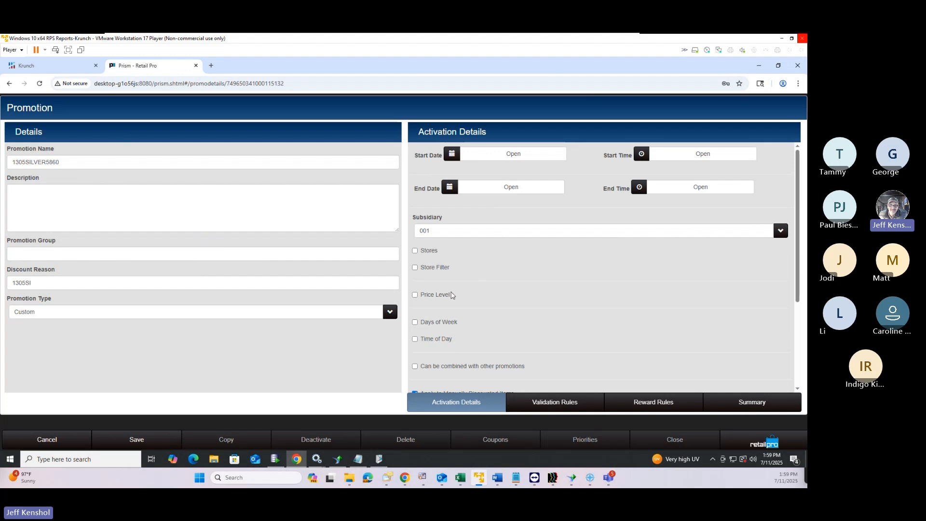
{"action": "scroll", "coordinate": [432, 310], "scroll_direction": "down", "scroll_amount": 3}
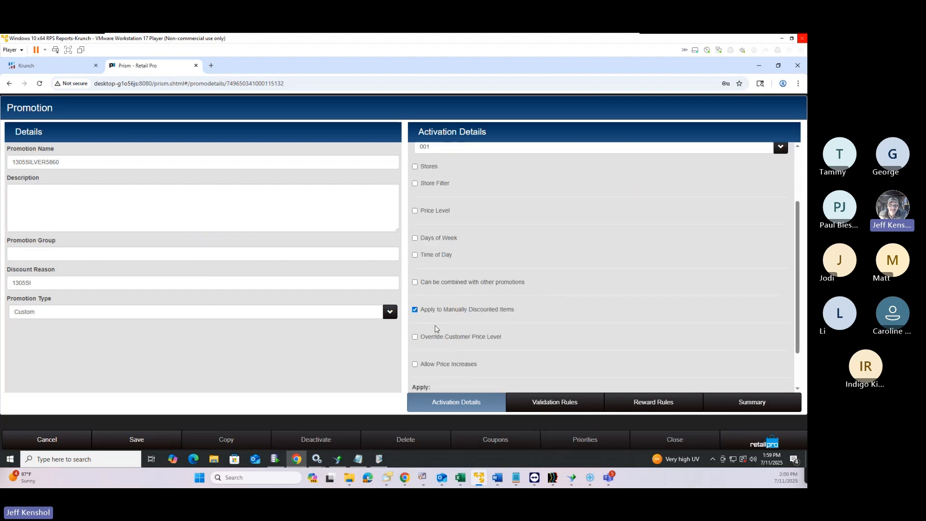
{"action": "left_click", "coordinate": [416, 312]}
{"action": "left_click_drag", "start_coordinate": [436, 311], "coordinate": [517, 313]}
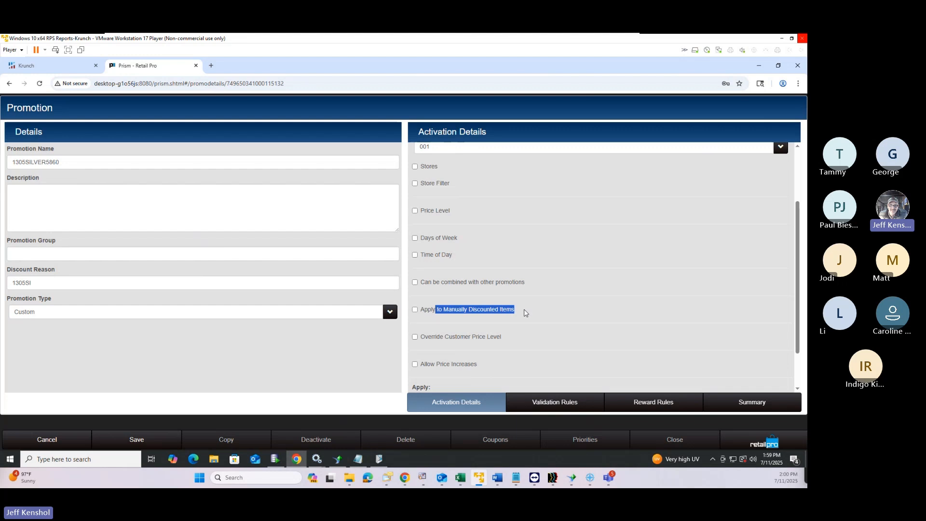
{"action": "scroll", "coordinate": [526, 313], "scroll_direction": "down", "scroll_amount": 2}
{"action": "left_click", "coordinate": [441, 315]}
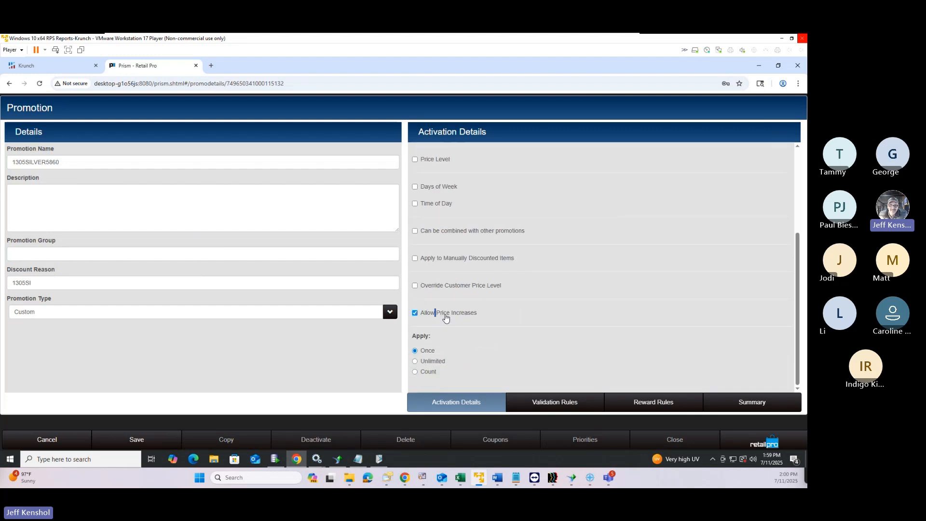
{"action": "left_click_drag", "start_coordinate": [446, 317], "coordinate": [485, 317]}
Require sale items and add the item filter rule ALU contains 1305SILVER5860
{"action": "left_click", "coordinate": [558, 404]}
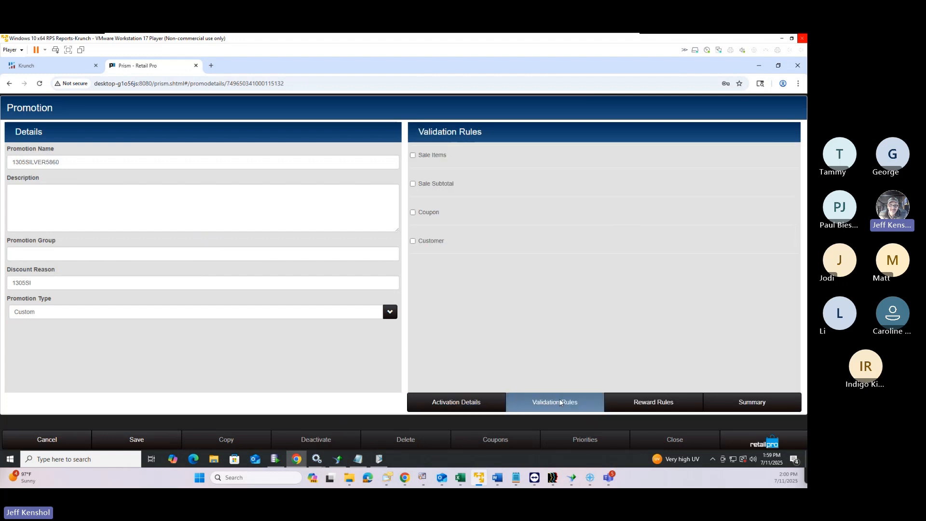
{"action": "left_click", "coordinate": [413, 156]}
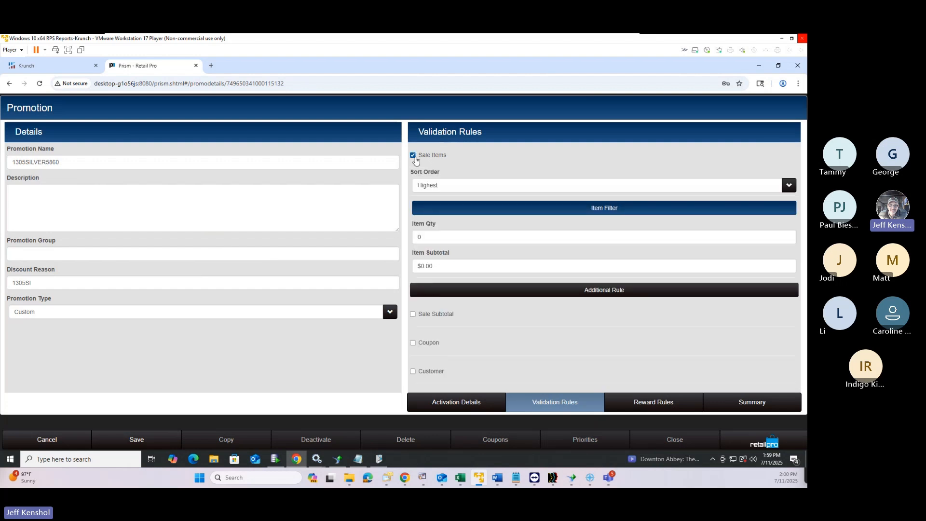
{"action": "left_click", "coordinate": [577, 210]}
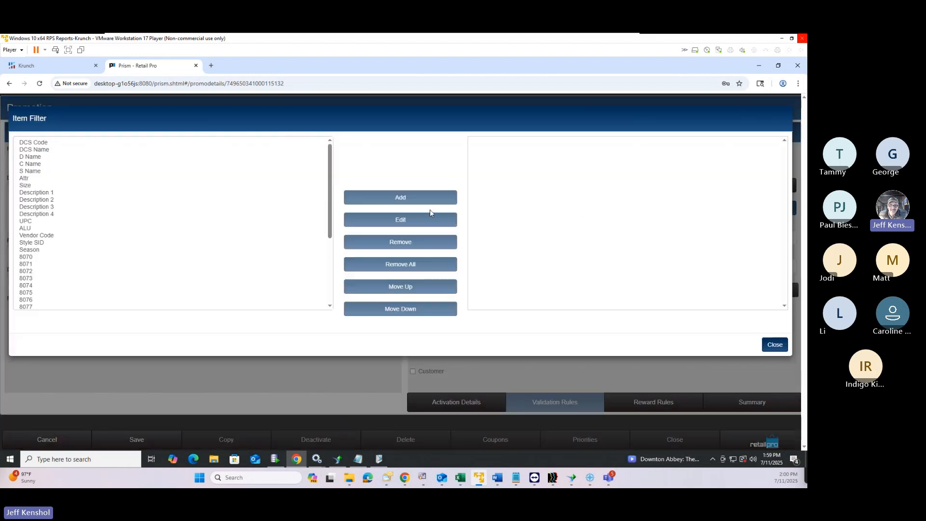
{"action": "left_click", "coordinate": [27, 230]}
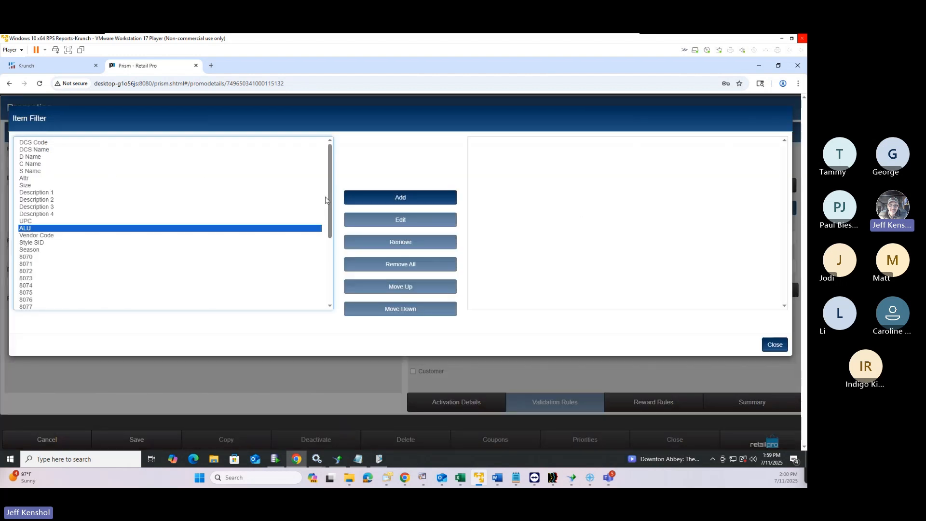
{"action": "left_click", "coordinate": [427, 196]}
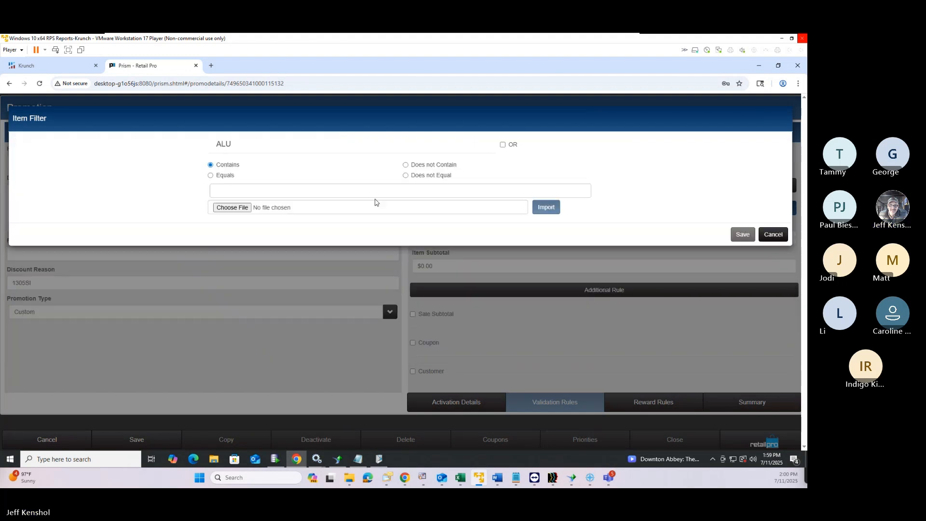
{"action": "right_click", "coordinate": [224, 192]}
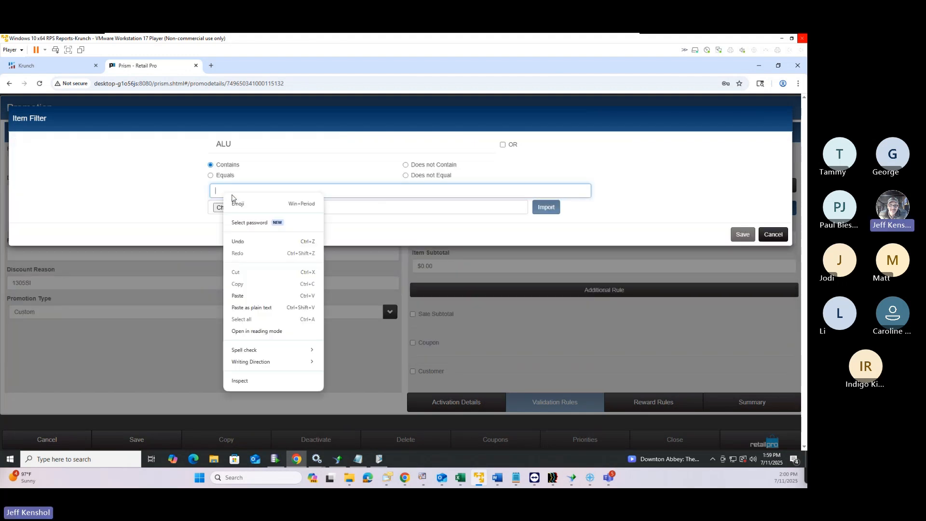
{"action": "left_click", "coordinate": [249, 296]}
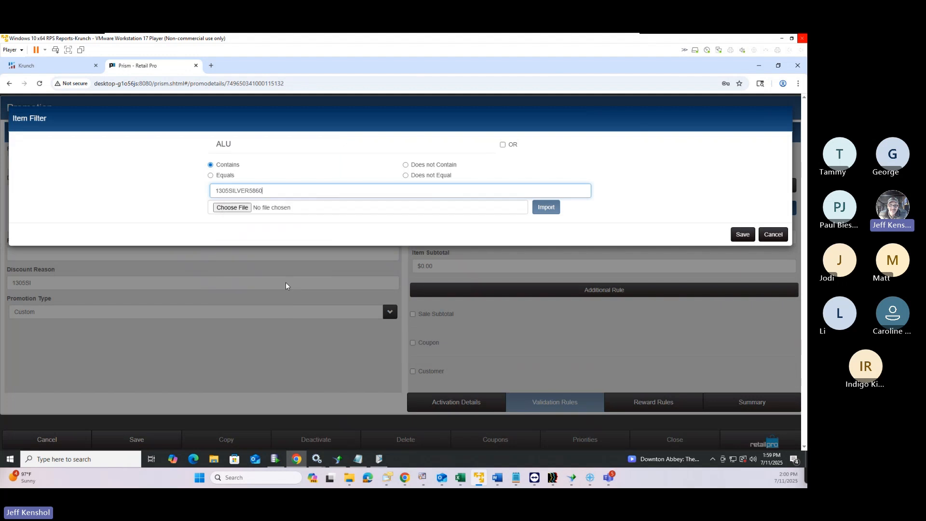
{"action": "left_click", "coordinate": [742, 235]}
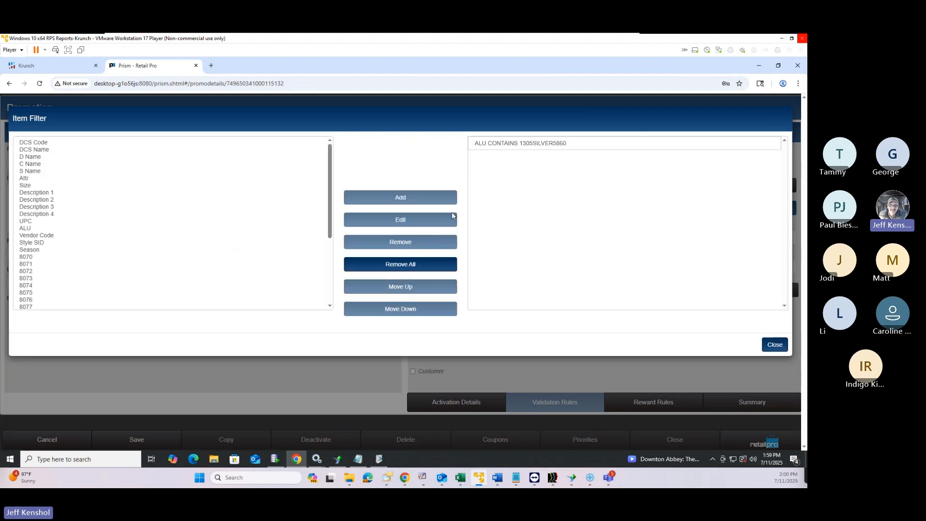
Pick field 8070 in the item filter's field list
{"action": "scroll", "coordinate": [41, 249], "scroll_direction": "down", "scroll_amount": 5}
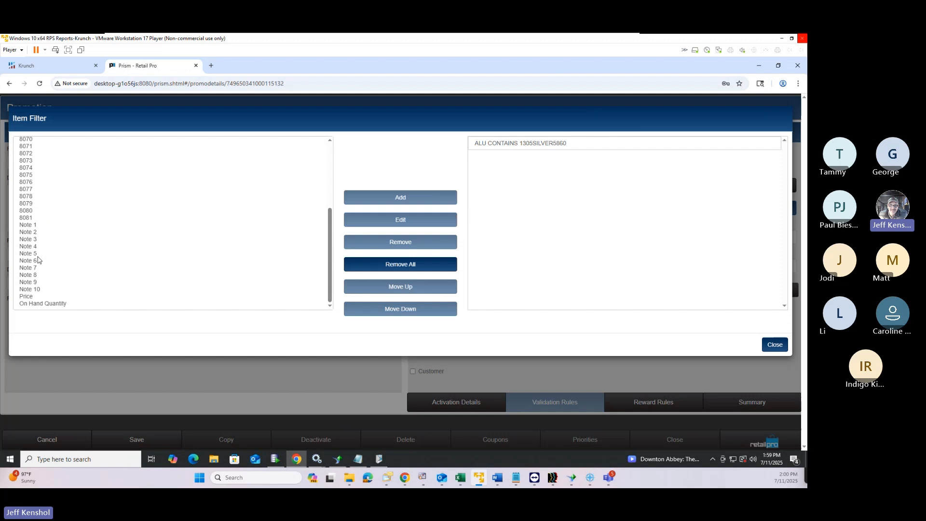
{"action": "scroll", "coordinate": [40, 247], "scroll_direction": "up", "scroll_amount": 5}
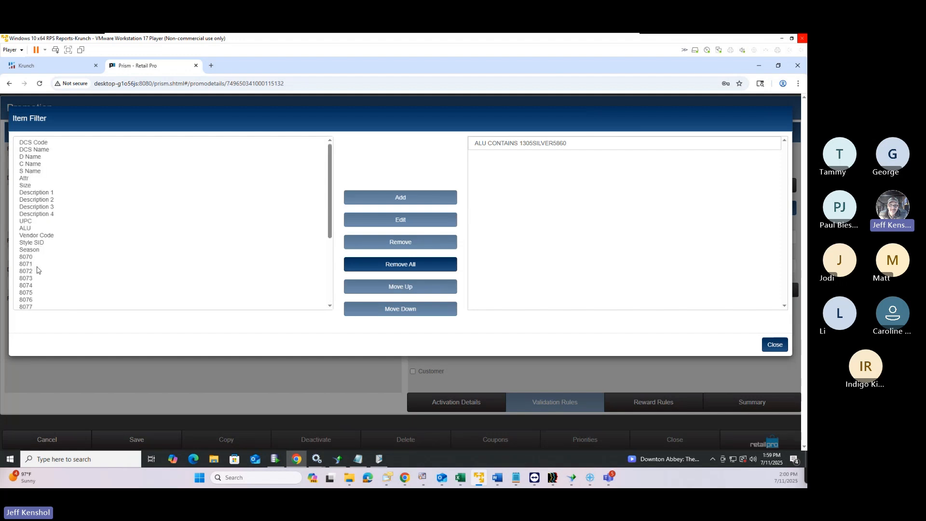
{"action": "left_click", "coordinate": [32, 259]}
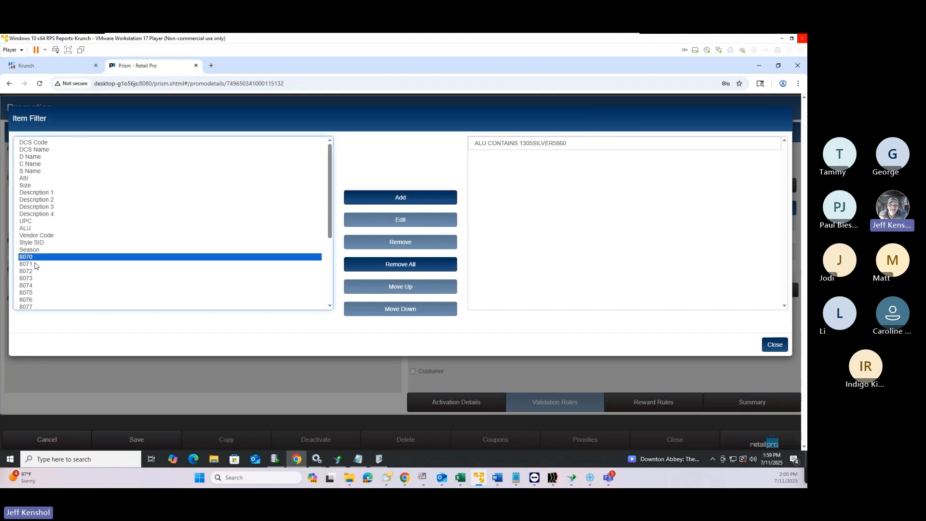
{"action": "scroll", "coordinate": [35, 266], "scroll_direction": "down", "scroll_amount": 3}
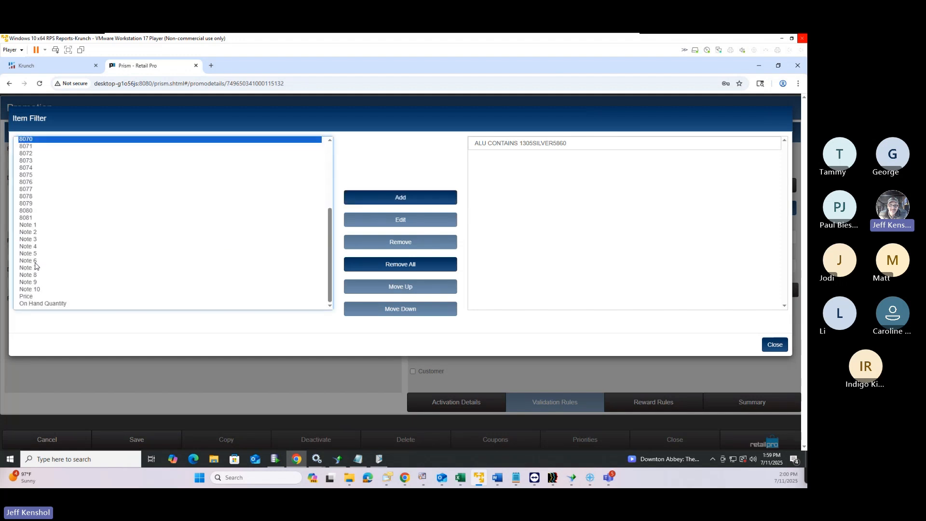
Start a Note 1 'Does not Contain' condition with value MK, then cancel it
{"action": "left_click", "coordinate": [31, 226]}
{"action": "left_click", "coordinate": [403, 201]}
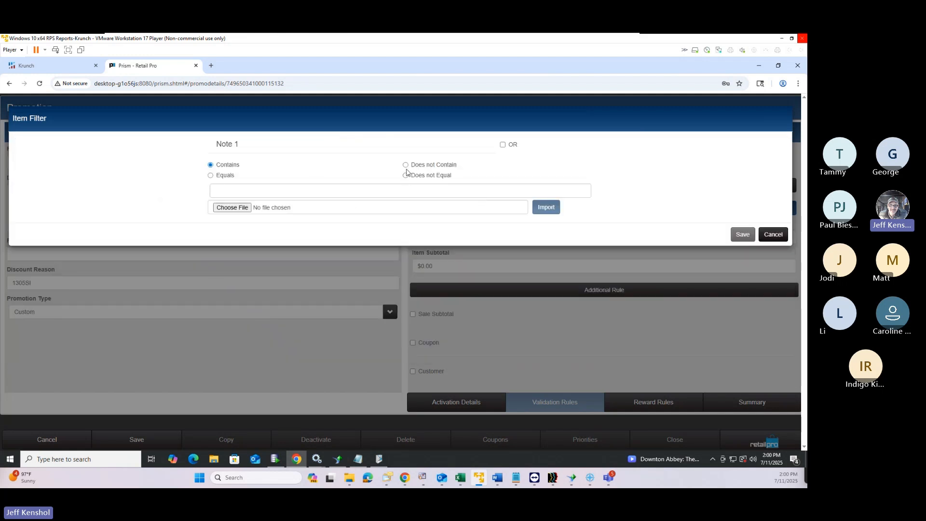
{"action": "left_click", "coordinate": [406, 165]}
{"action": "left_click", "coordinate": [367, 192]}
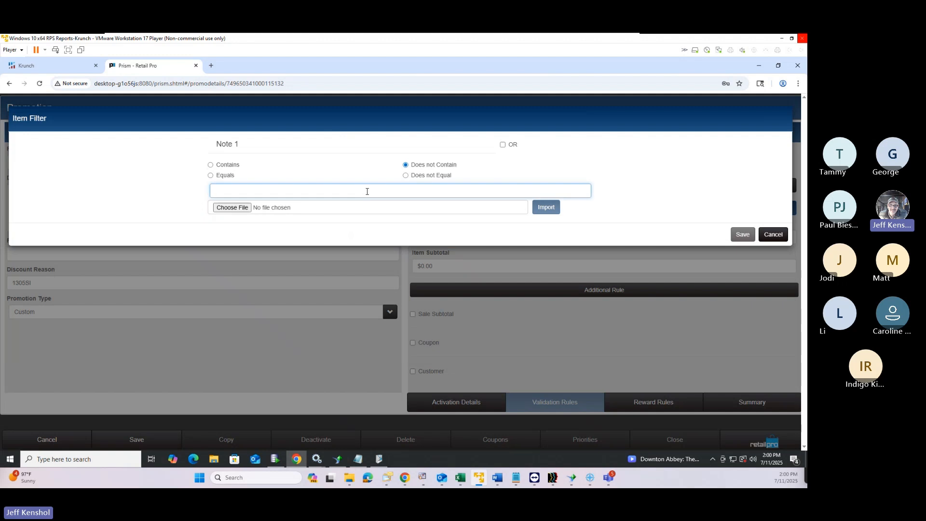
{"action": "type", "text": "MKDN"}
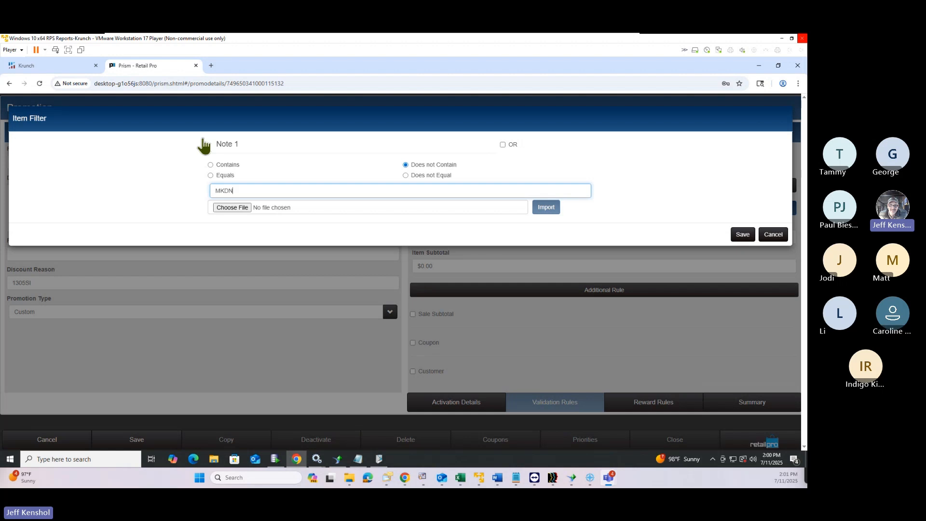
{"action": "left_click", "coordinate": [774, 236]}
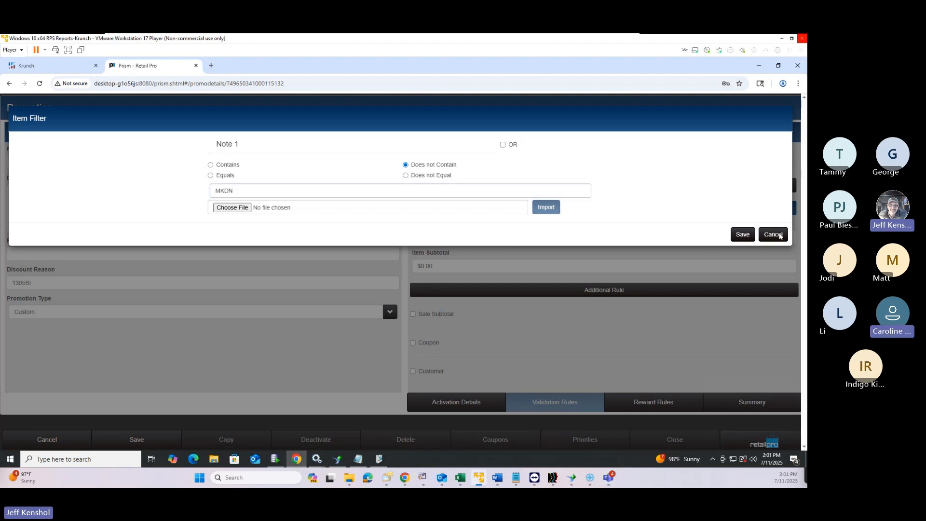
Remove the ALU filter condition and close the Item Filter window
{"action": "left_click", "coordinate": [492, 143]}
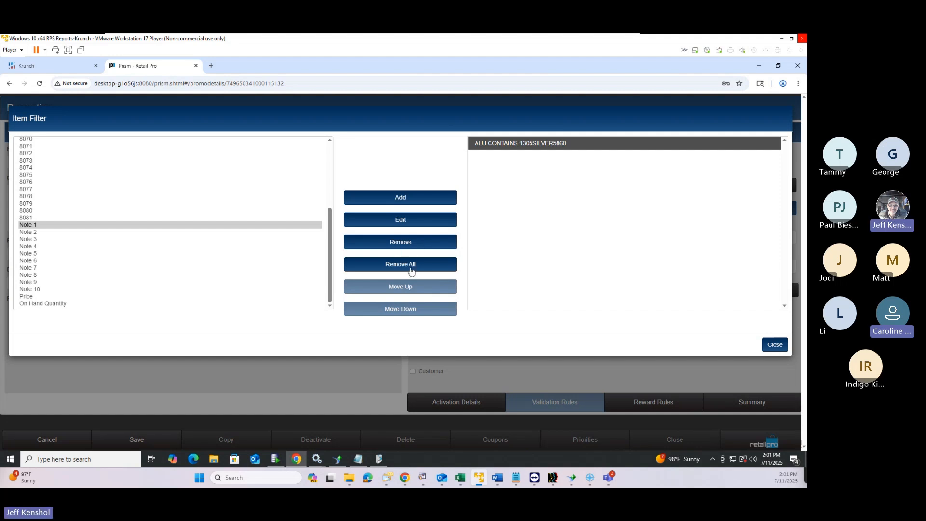
{"action": "left_click", "coordinate": [418, 245]}
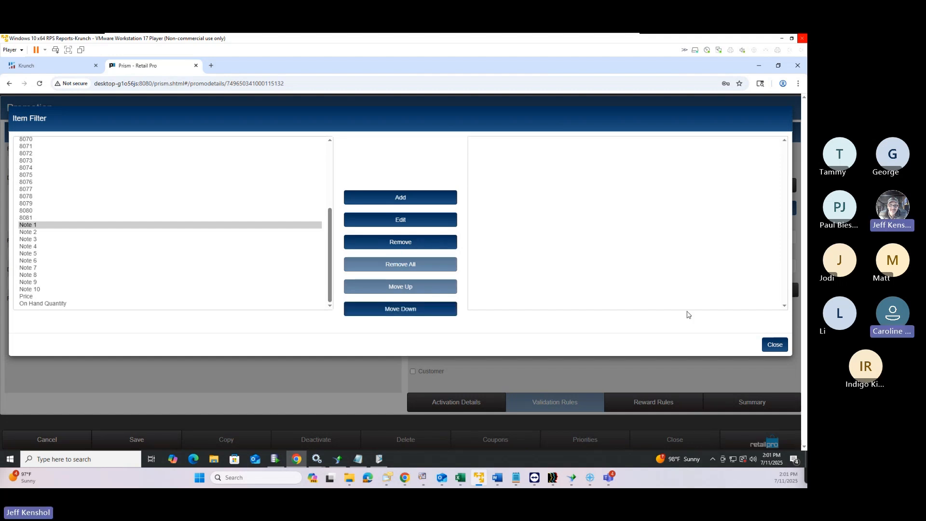
{"action": "left_click", "coordinate": [776, 345]}
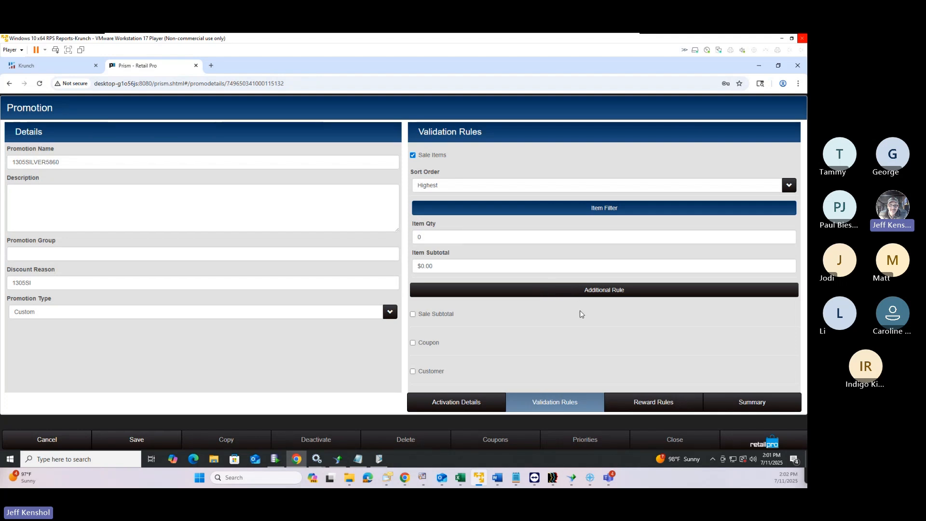
Require coupon code '30% Off Sale' with open expiration and mark it as a preset
{"action": "left_click", "coordinate": [414, 343]}
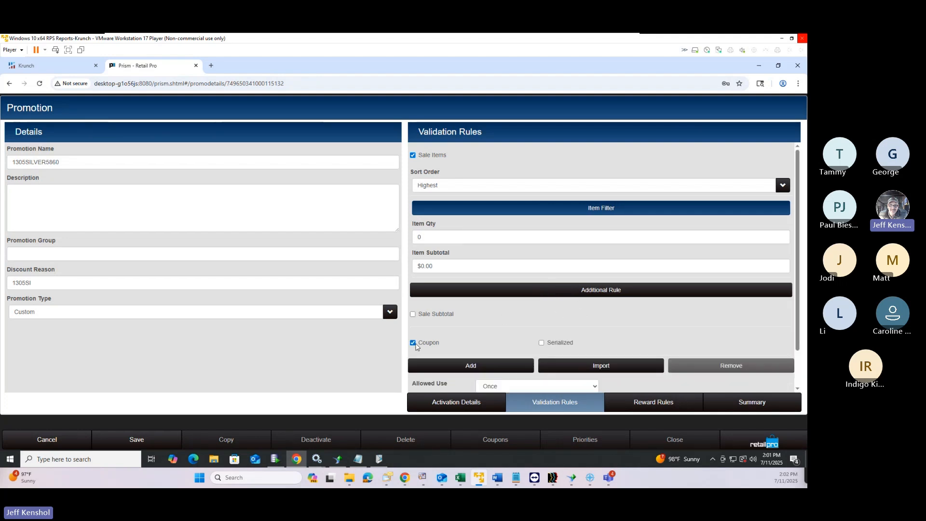
{"action": "left_click", "coordinate": [481, 367]}
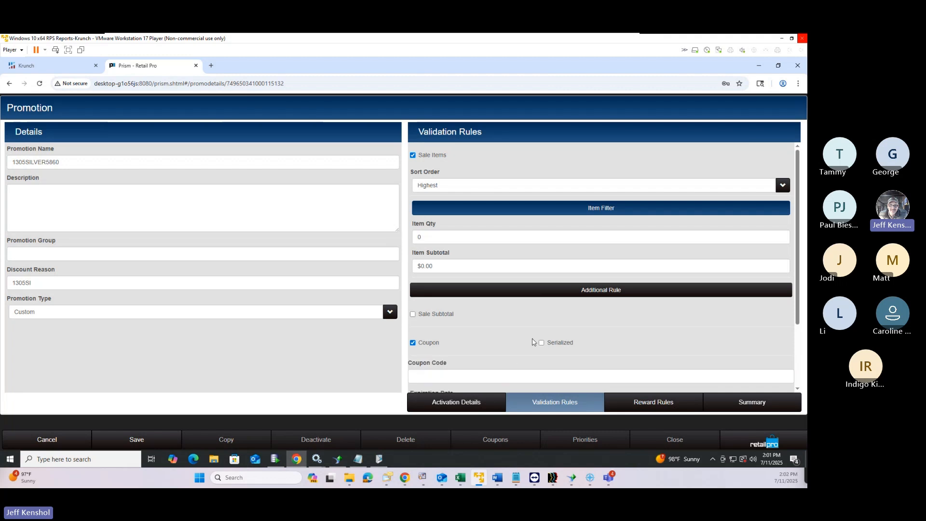
{"action": "scroll", "coordinate": [502, 333], "scroll_direction": "down", "scroll_amount": 2}
{"action": "left_click", "coordinate": [449, 288]}
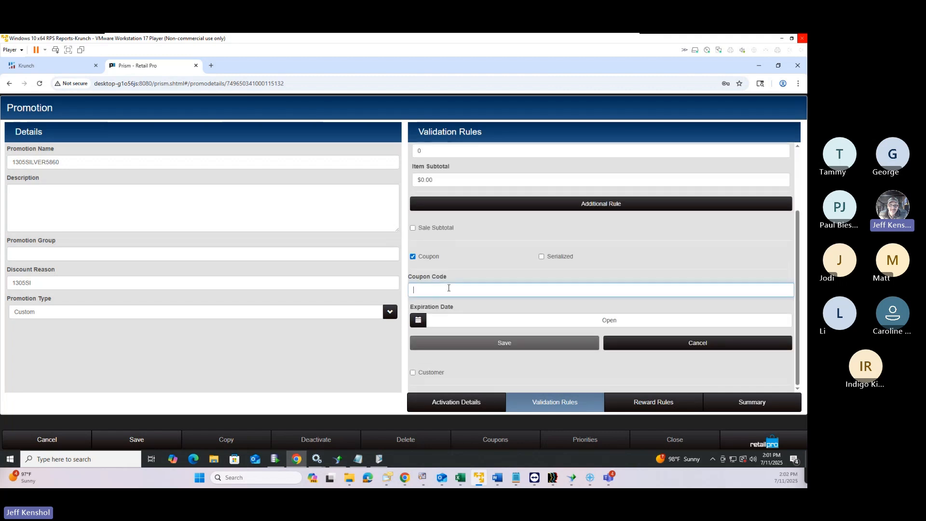
{"action": "type", "text": "30"}
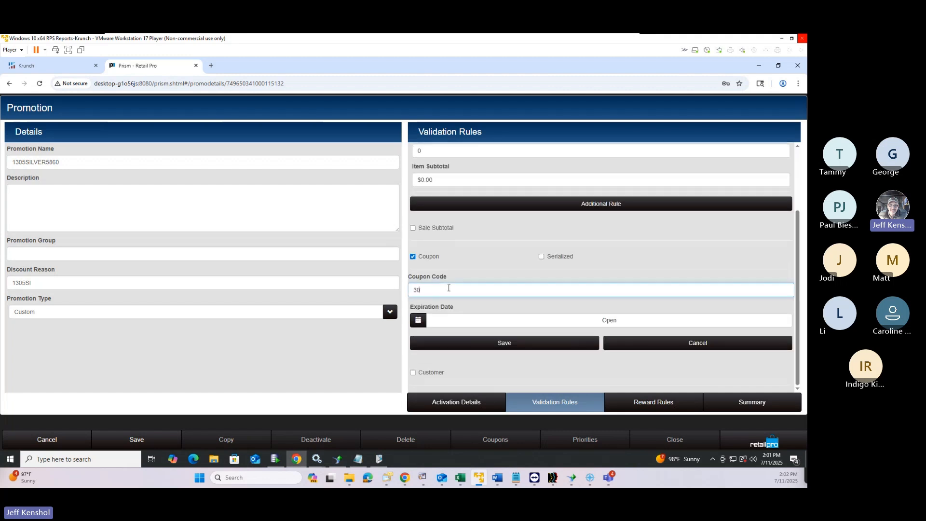
{"action": "type", "text": "% Off Sale"}
{"action": "left_click", "coordinate": [545, 346]}
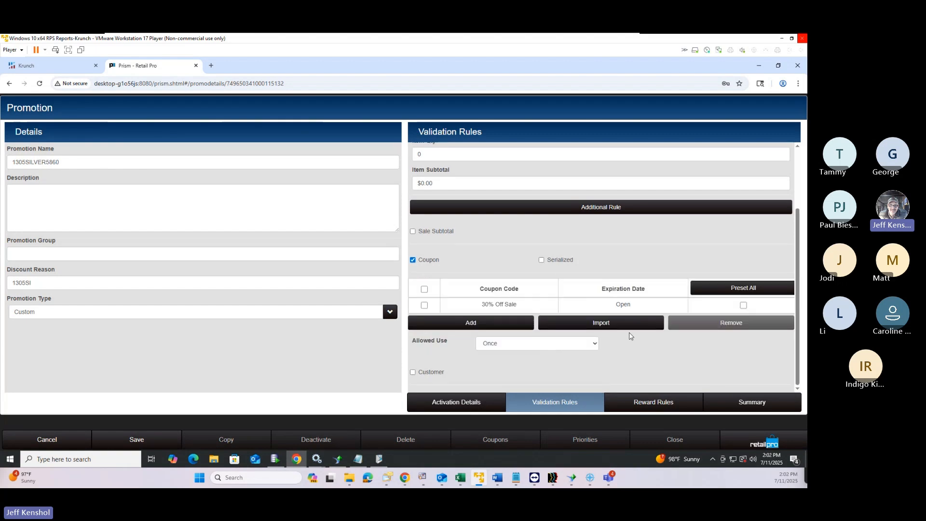
{"action": "left_click", "coordinate": [744, 306]}
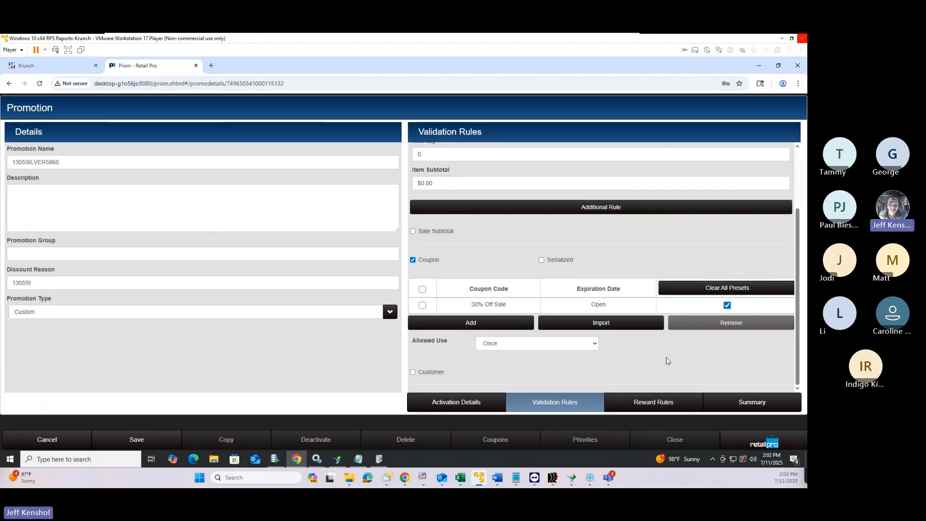
Give the promotion a Disc% item discount reward of 30 and save it
{"action": "left_click", "coordinate": [658, 405]}
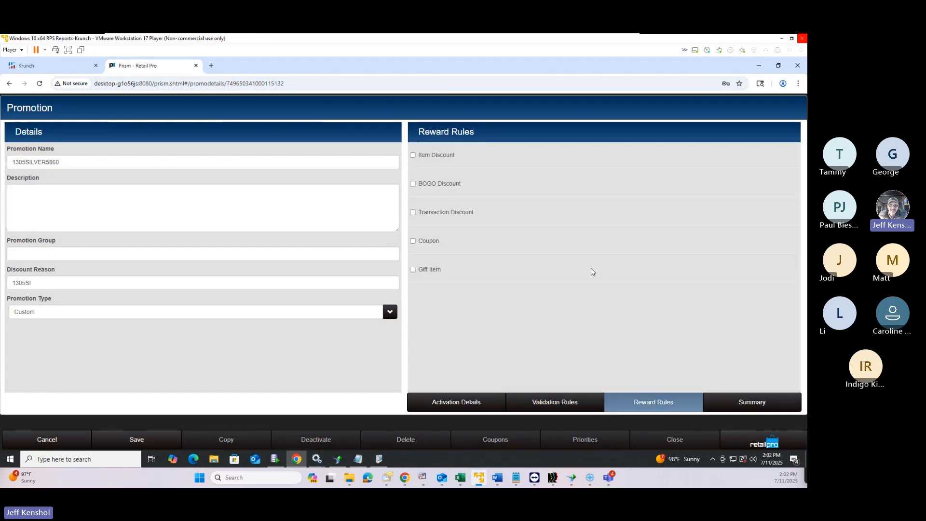
{"action": "left_click", "coordinate": [413, 155]}
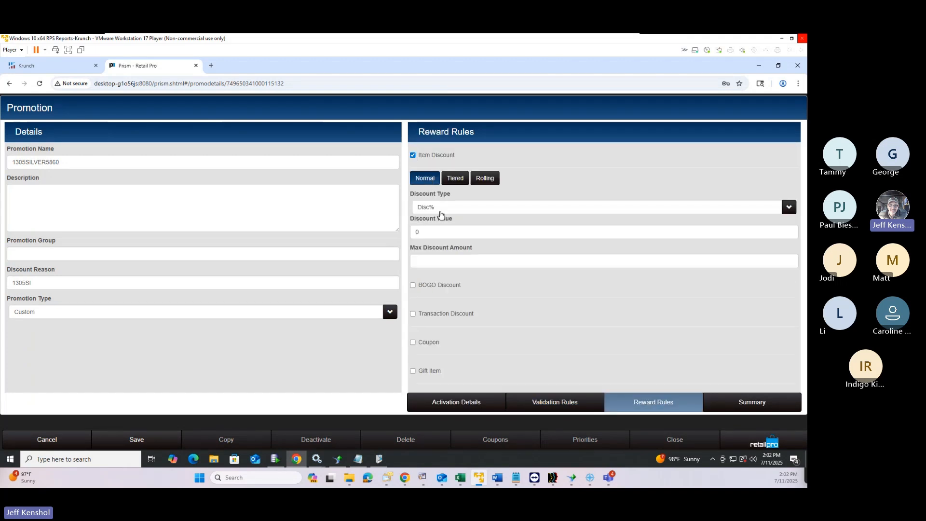
{"action": "left_click", "coordinate": [429, 232]}
{"action": "type", "text": "30"}
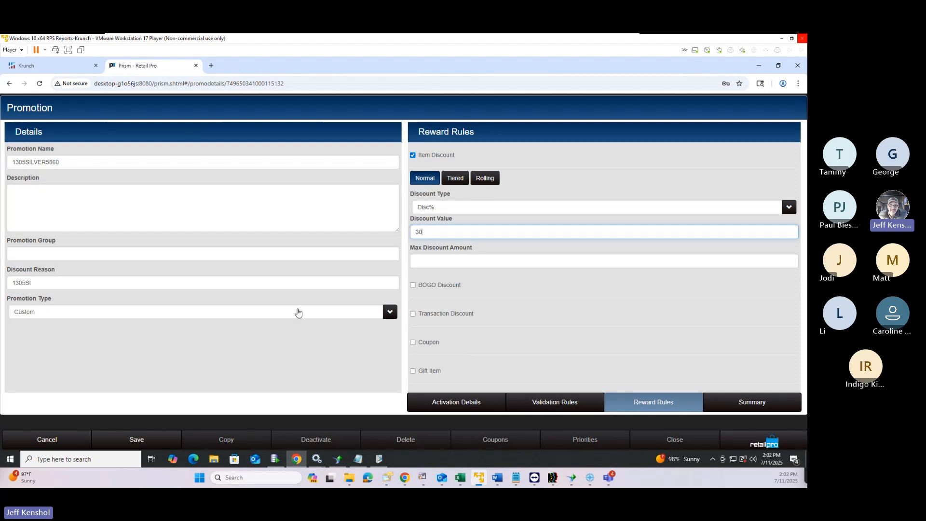
{"action": "left_click", "coordinate": [137, 440]}
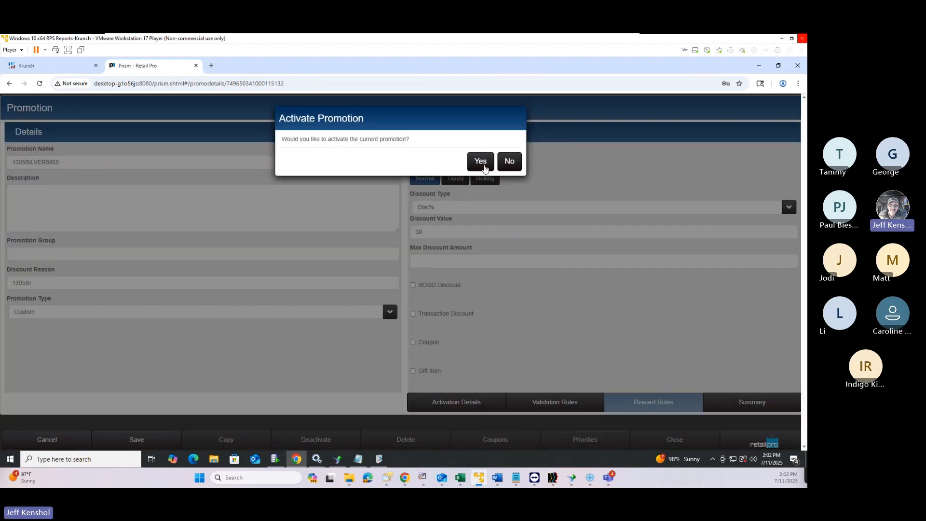
Activate the promotion and start a new Point of Sale transaction
{"action": "left_click", "coordinate": [482, 163]}
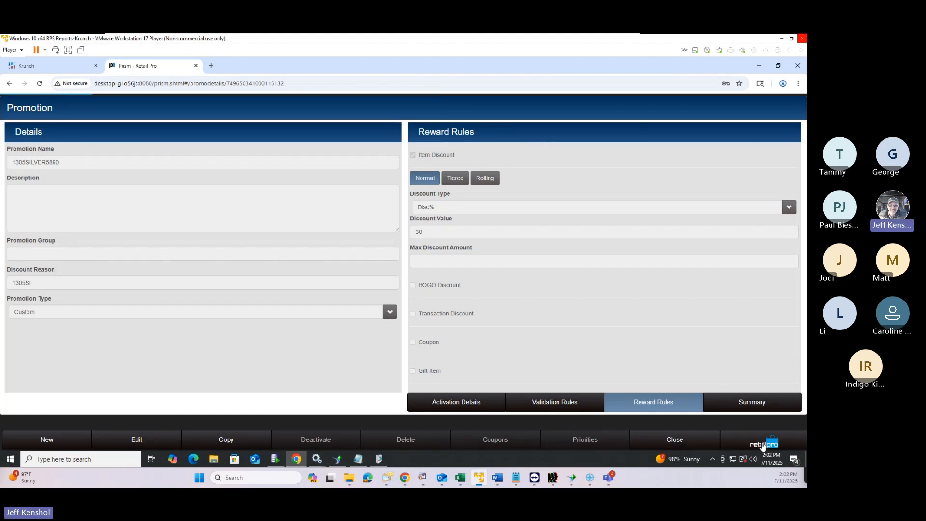
{"action": "left_click", "coordinate": [765, 441]}
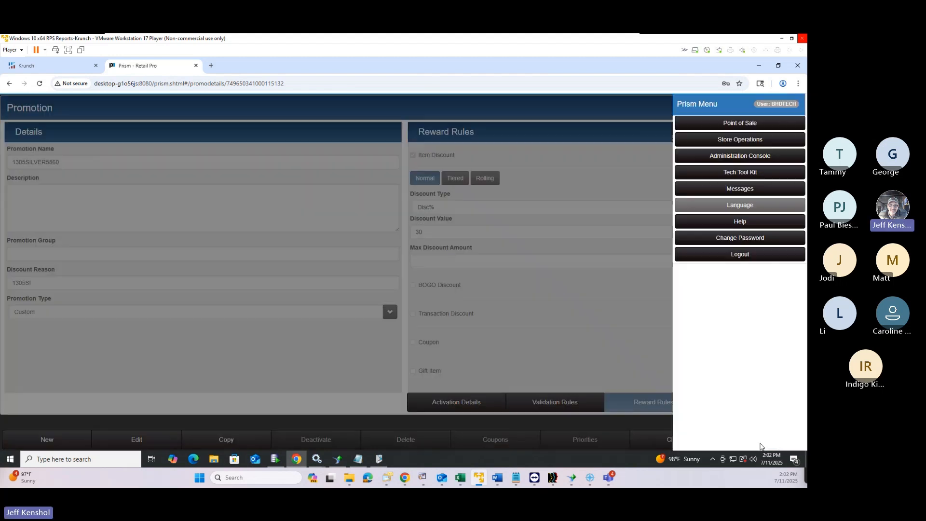
{"action": "left_click", "coordinate": [741, 124]}
{"action": "left_click", "coordinate": [73, 191]}
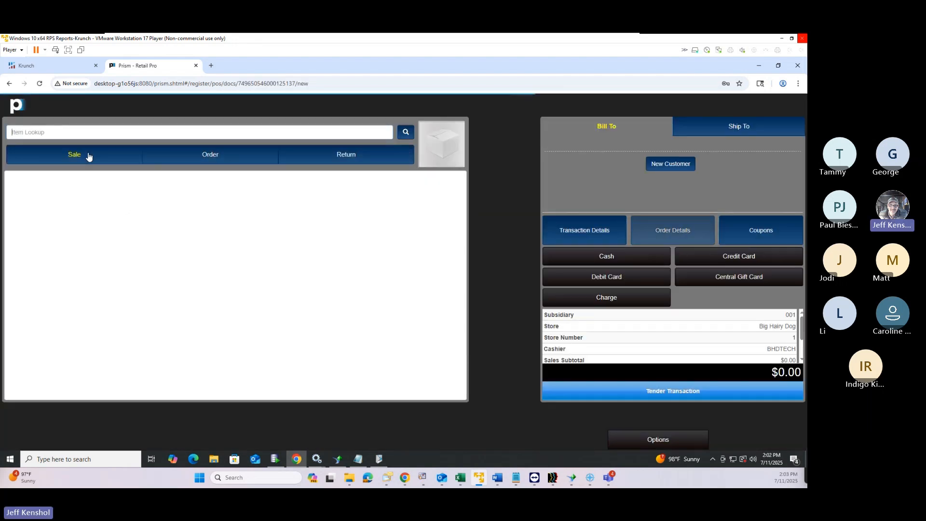
Add the silver basket weave belt, ALU 1305SILVER5860, to the sale for $16.15
{"action": "left_click", "coordinate": [78, 134]}
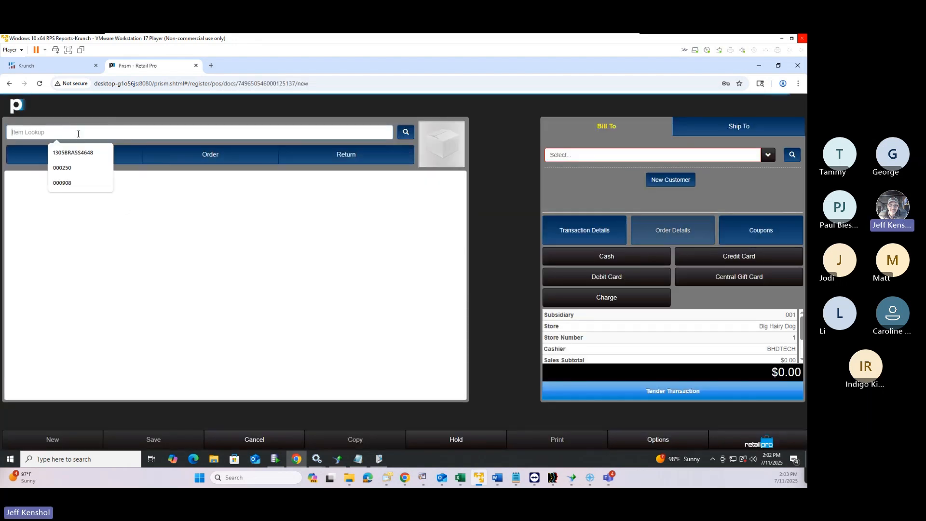
{"action": "type", "text": "1305SILVER5860"}
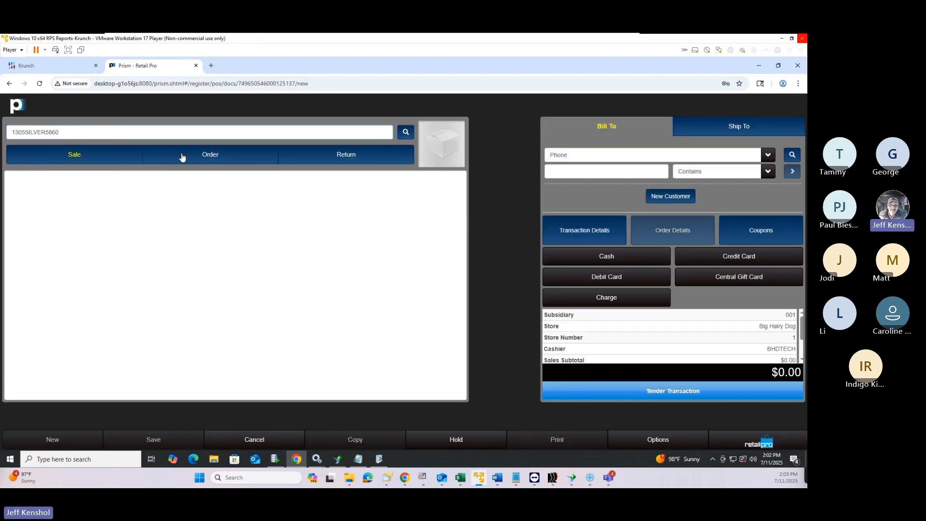
{"action": "key", "text": "Return"}
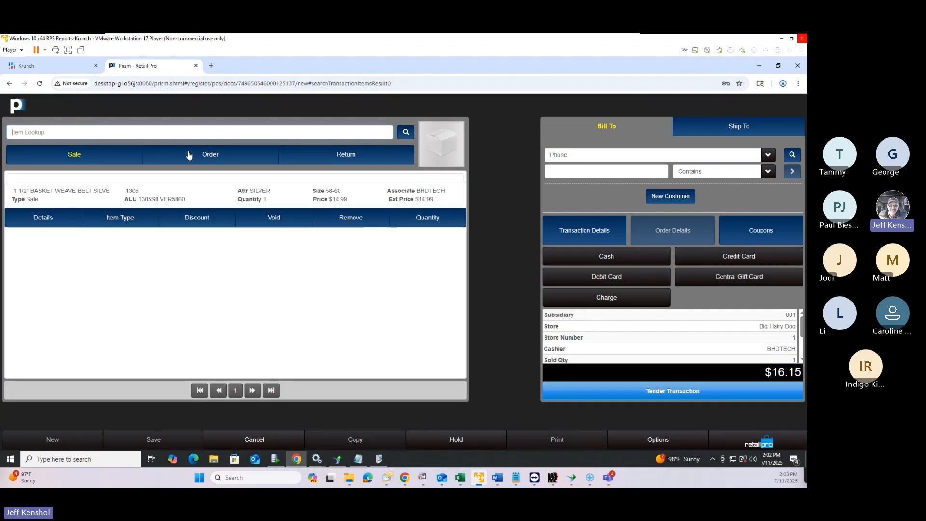
Add seven more silver belt sizes at Doc Qty 1 each, bringing the 8-item total to $129.21
{"action": "left_click", "coordinate": [406, 132]}
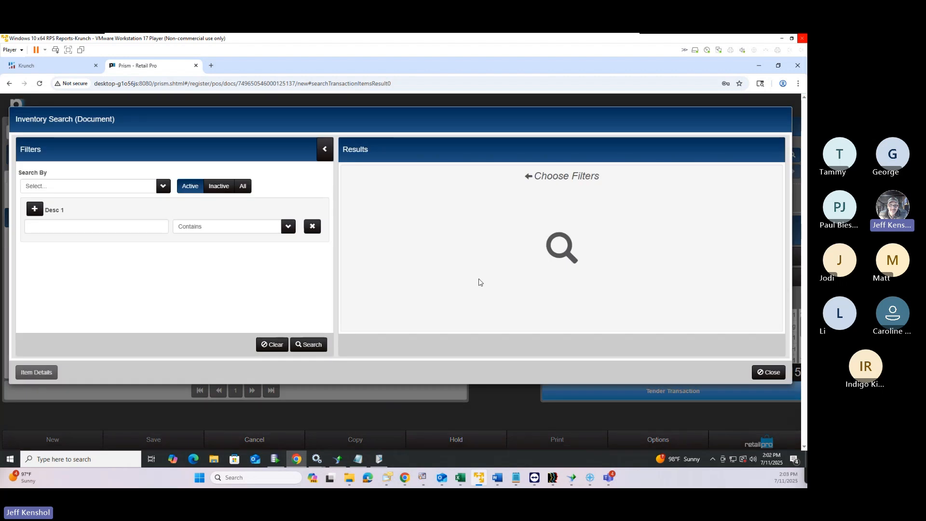
{"action": "left_click", "coordinate": [311, 345]}
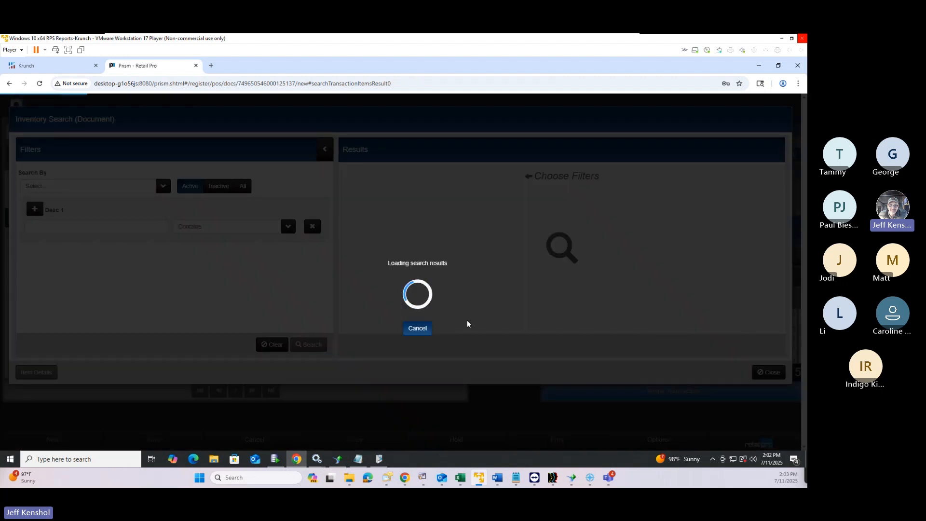
{"action": "scroll", "coordinate": [745, 234], "scroll_direction": "down", "scroll_amount": 5}
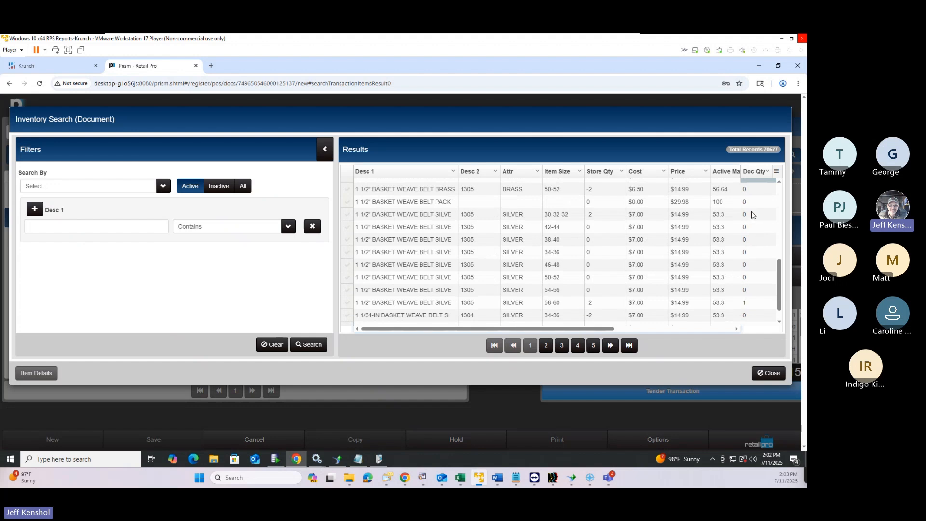
{"action": "left_click", "coordinate": [750, 214]}
{"action": "type", "text": "1"}
{"action": "key", "text": "Return"}
{"action": "type", "text": "1"}
{"action": "key", "text": "Return"}
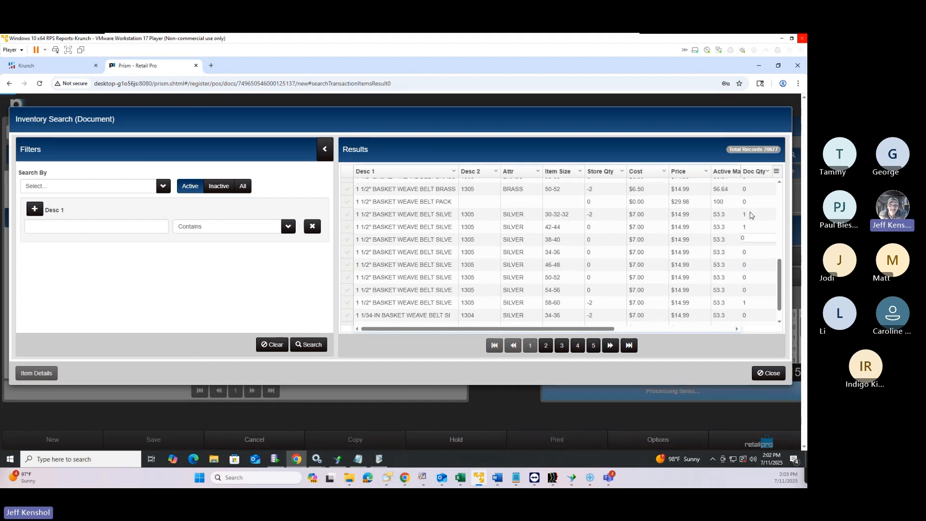
{"action": "type", "text": "1"}
{"action": "key", "text": "Return"}
{"action": "type", "text": "1"}
{"action": "key", "text": "Return"}
{"action": "key", "text": "1"}
{"action": "key", "text": "Return"}
{"action": "key", "text": "1"}
{"action": "key", "text": "Return"}
{"action": "type", "text": "1"}
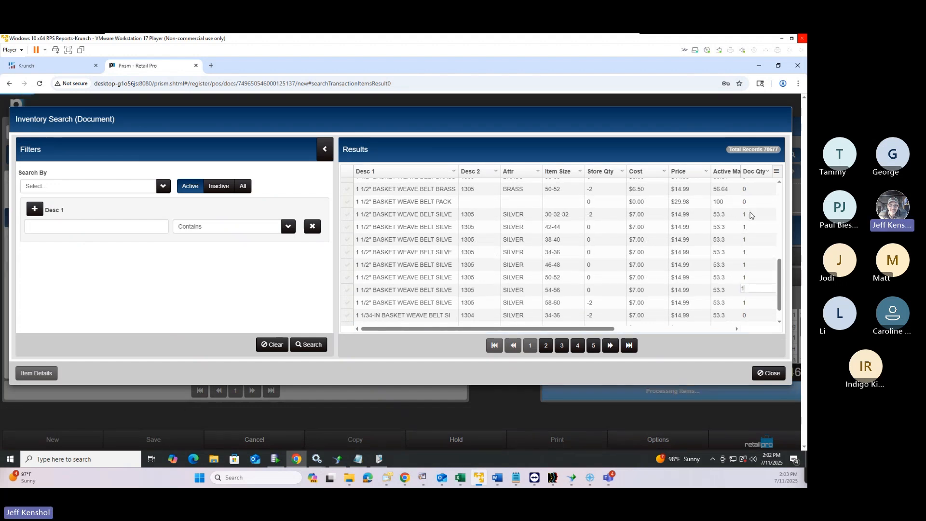
{"action": "left_click", "coordinate": [769, 373]}
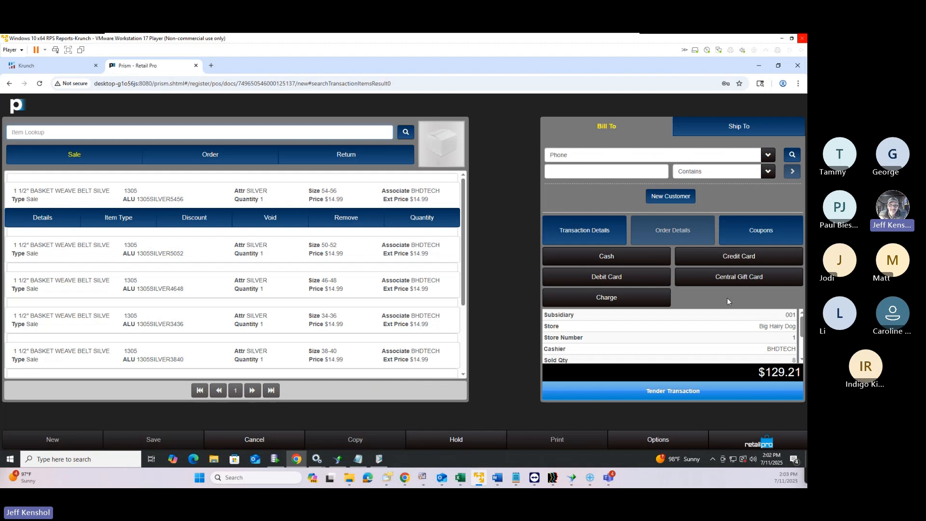
Apply the preset 30% Off Sale coupon, making each belt $10.49 and the total $90.42
{"action": "left_click", "coordinate": [753, 233]}
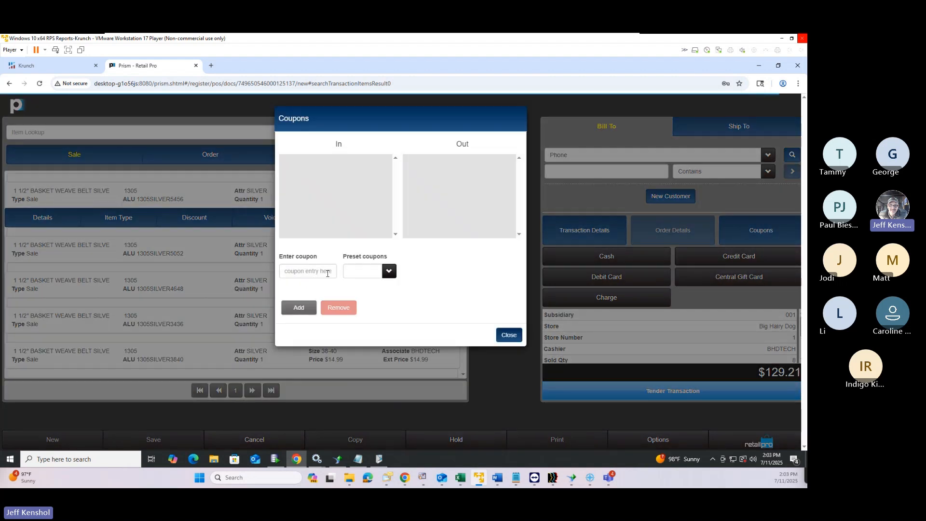
{"action": "left_click", "coordinate": [388, 273]}
{"action": "left_click", "coordinate": [389, 273]}
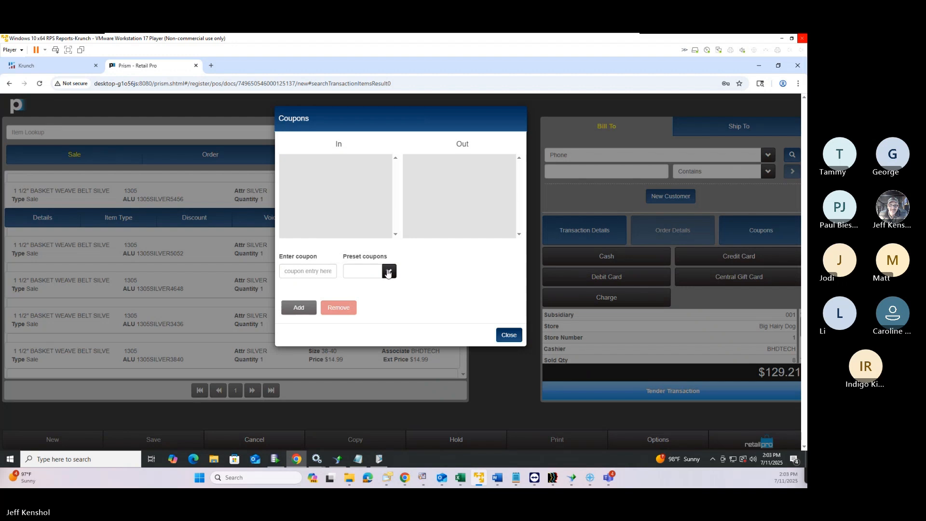
{"action": "left_click", "coordinate": [389, 272]}
{"action": "left_click", "coordinate": [367, 243]}
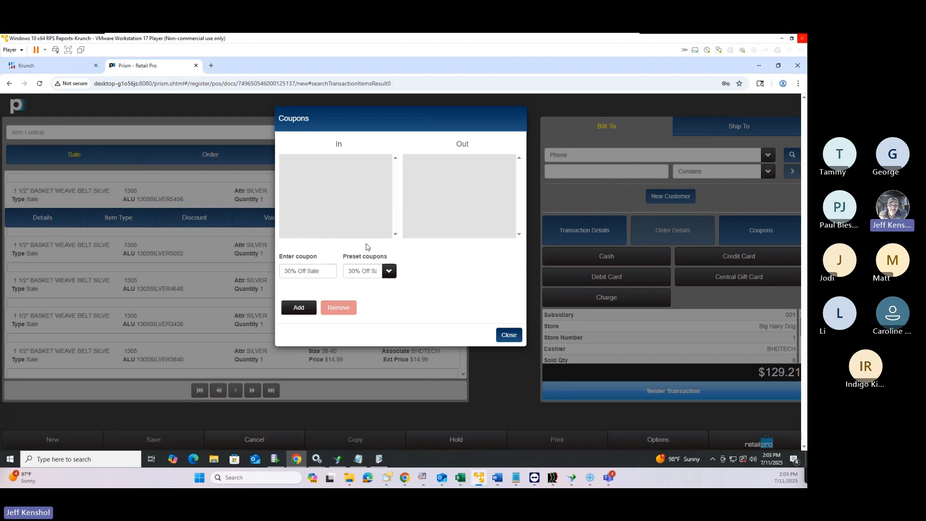
{"action": "left_click", "coordinate": [299, 308]}
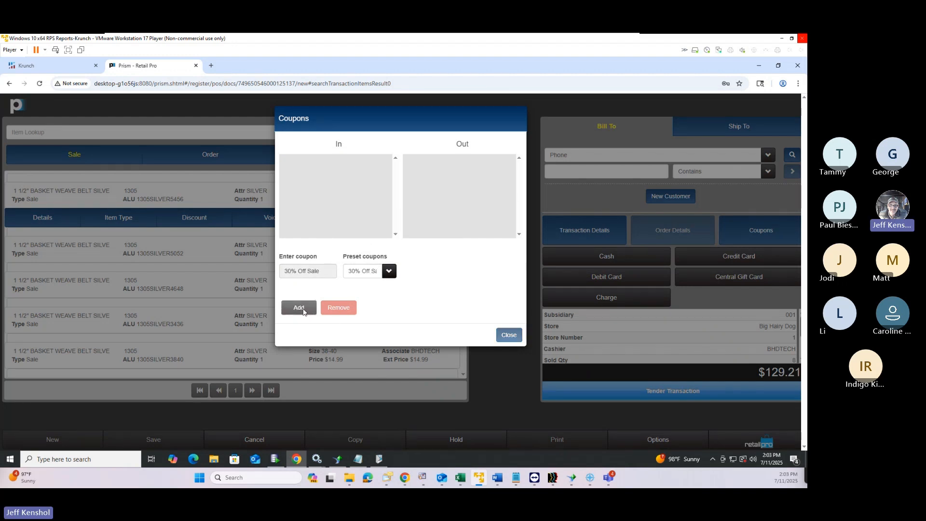
{"action": "left_click", "coordinate": [510, 337]}
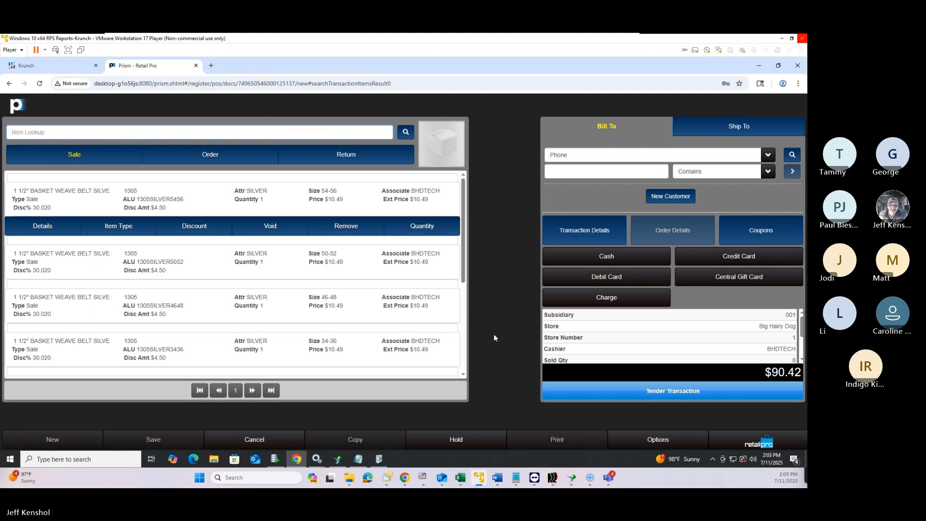
{"action": "scroll", "coordinate": [341, 331], "scroll_direction": "down", "scroll_amount": 3}
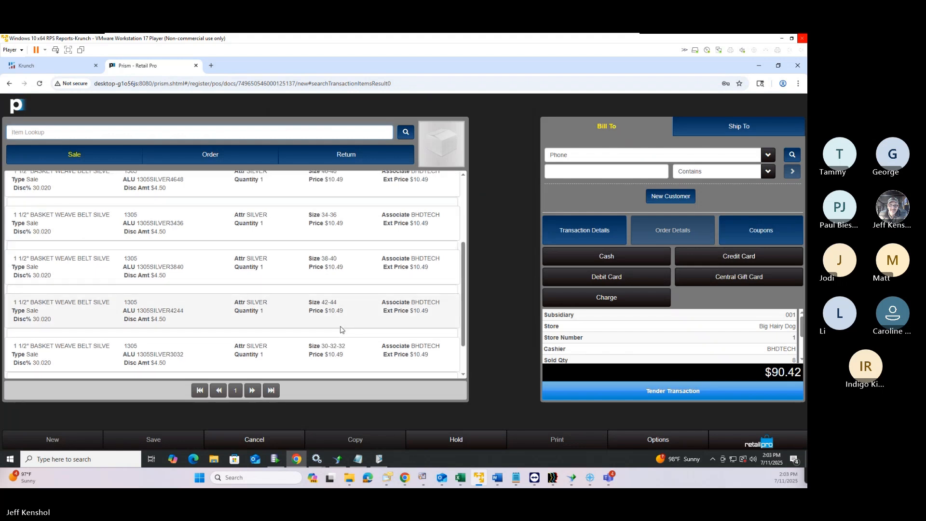
{"action": "scroll", "coordinate": [341, 329], "scroll_direction": "down", "scroll_amount": 1}
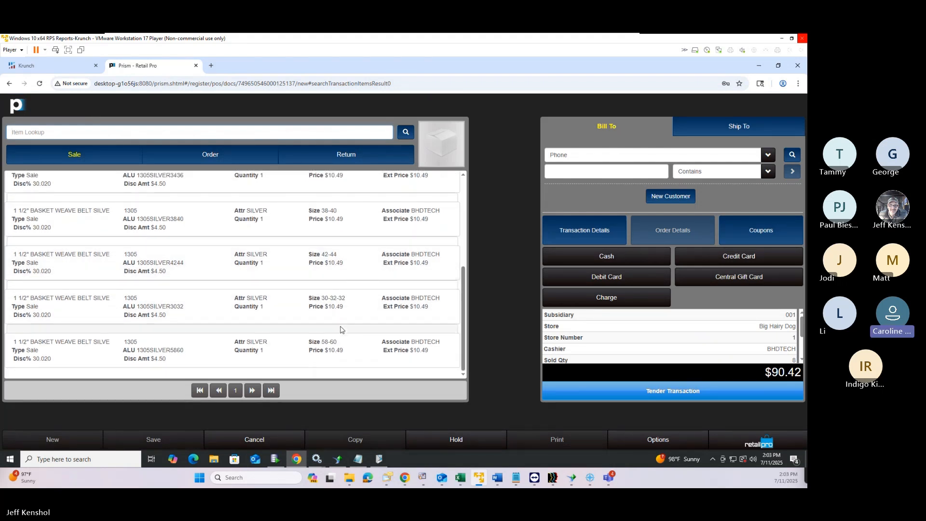
{"action": "scroll", "coordinate": [340, 329], "scroll_direction": "up", "scroll_amount": 4}
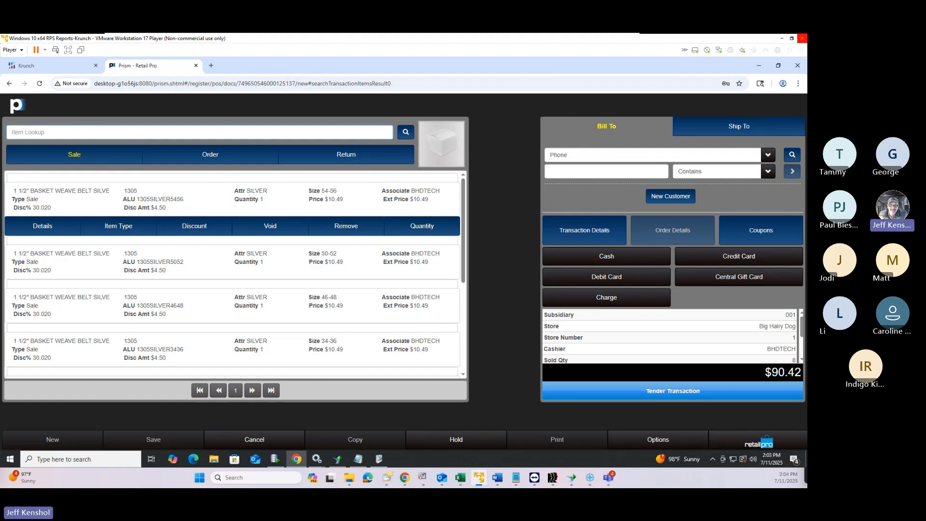
Discard the current sale and return to the Point of Sale area
{"action": "left_click", "coordinate": [746, 444]}
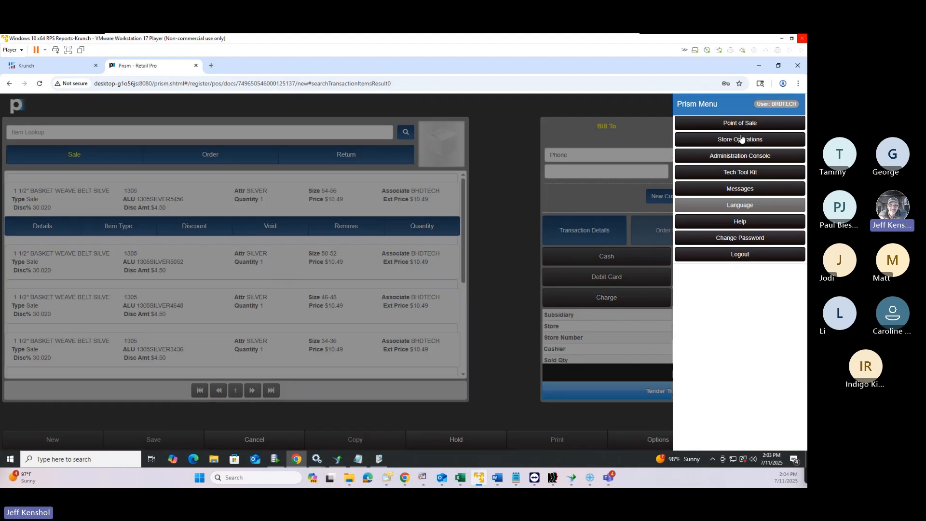
{"action": "left_click", "coordinate": [740, 123]}
{"action": "left_click", "coordinate": [508, 164]}
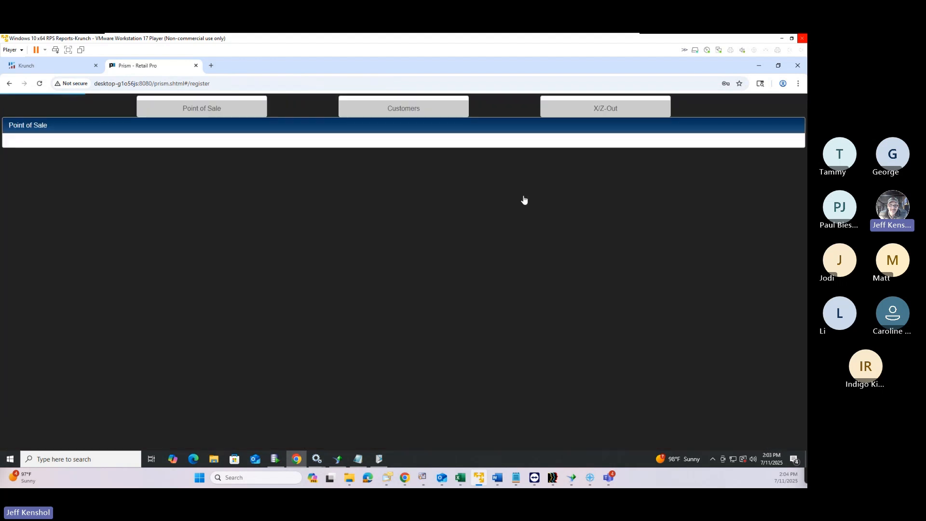
Reopen the 1305SILVER5860 promotion for editing on its Validation Rules tab
{"action": "left_click", "coordinate": [667, 247]}
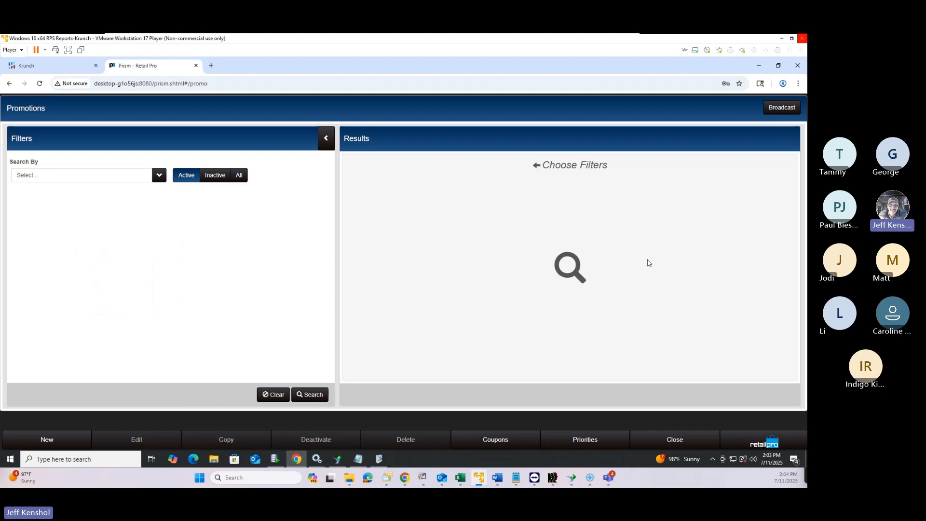
{"action": "left_click", "coordinate": [321, 396]}
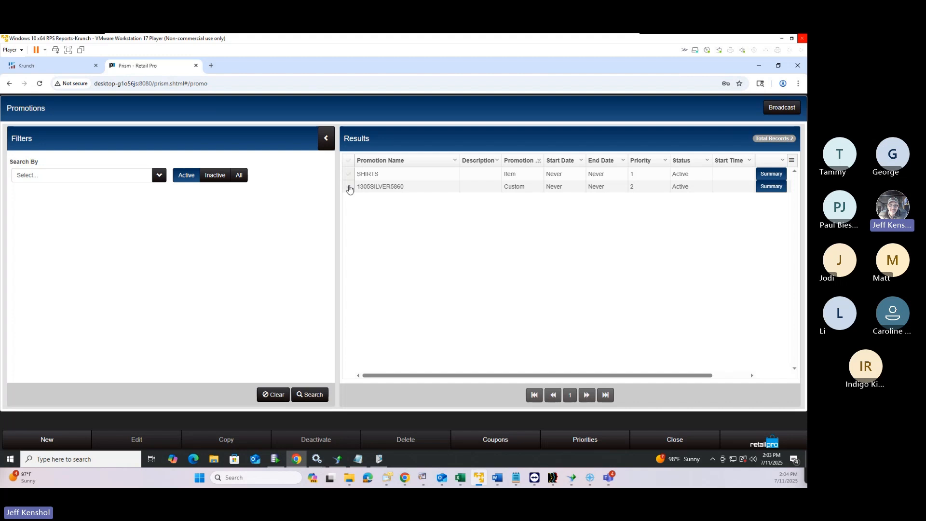
{"action": "left_click", "coordinate": [349, 188]}
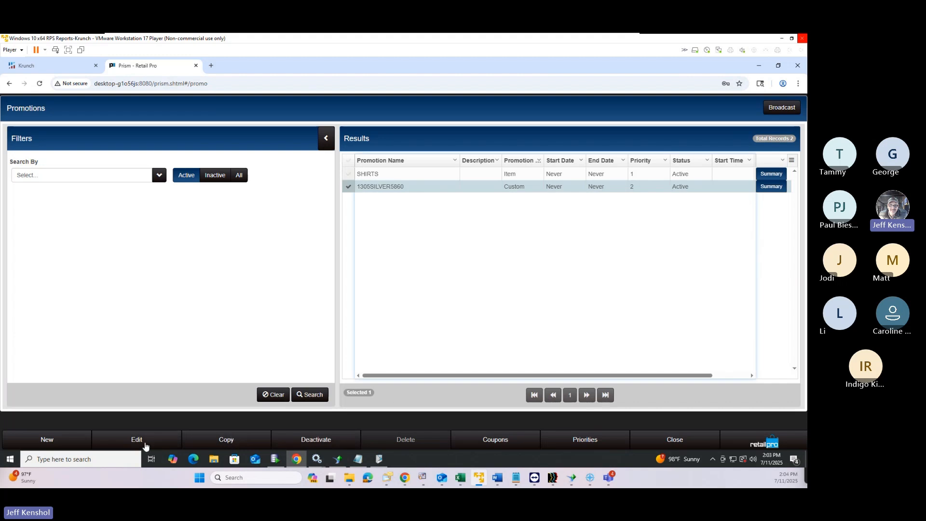
{"action": "left_click", "coordinate": [144, 442]}
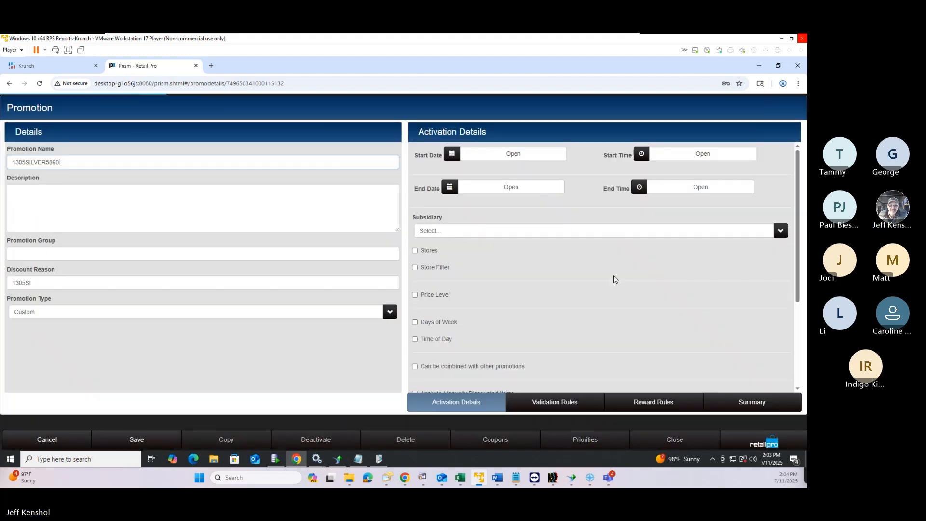
{"action": "left_click", "coordinate": [562, 402]}
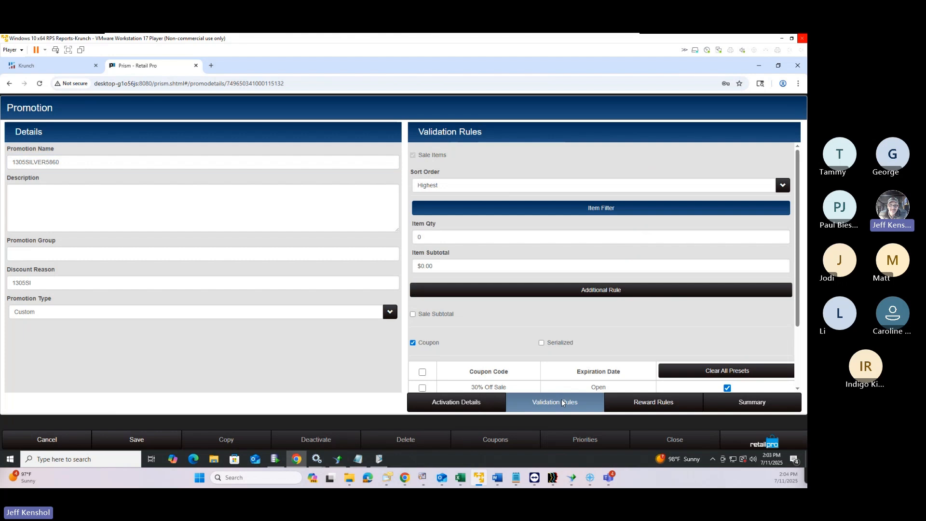
{"action": "left_click", "coordinate": [587, 215]}
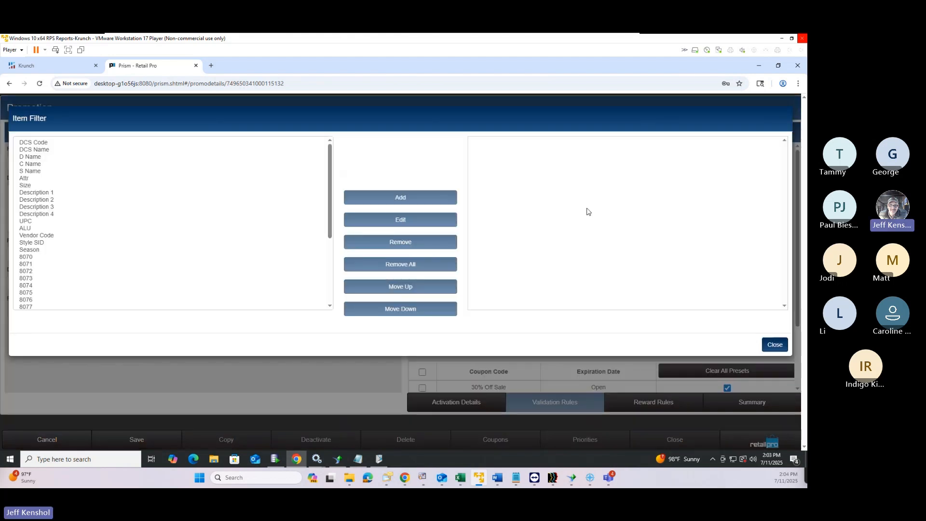
{"action": "scroll", "coordinate": [61, 222], "scroll_direction": "down", "scroll_amount": 3}
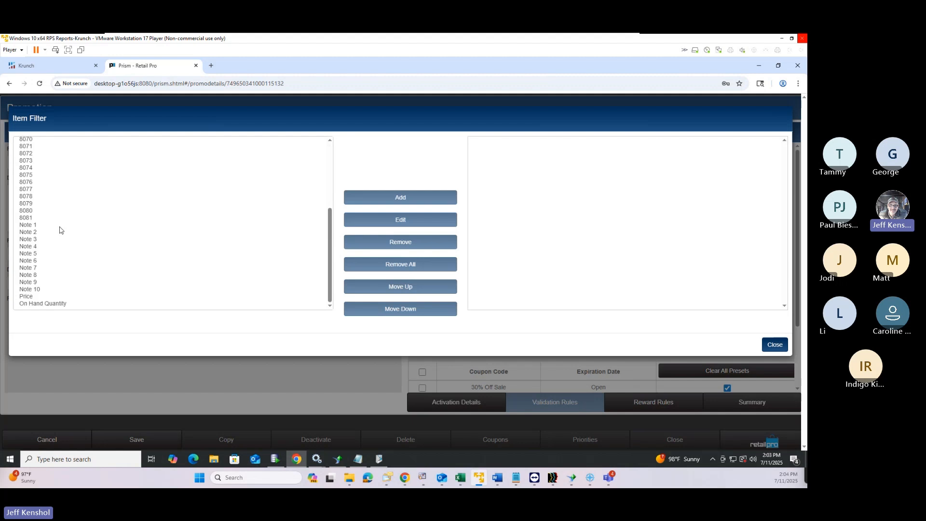
{"action": "scroll", "coordinate": [58, 253], "scroll_direction": "up", "scroll_amount": 3}
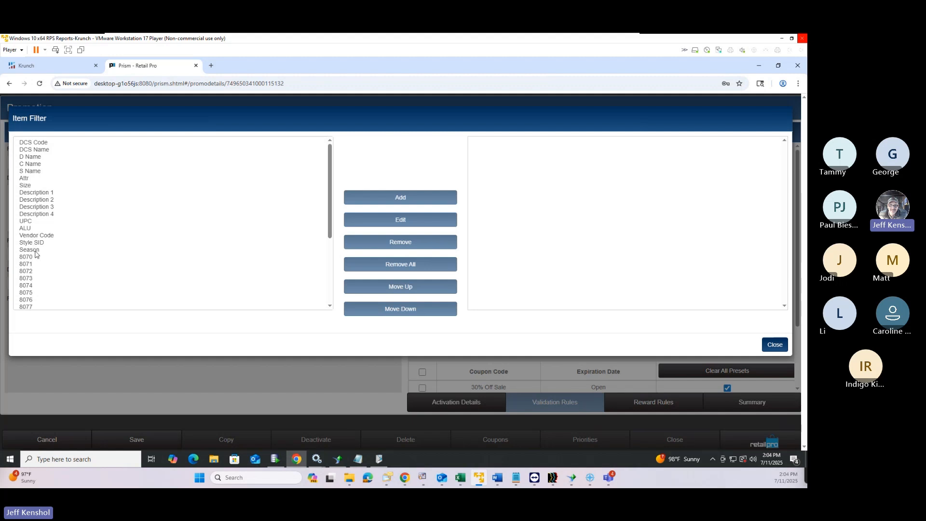
{"action": "scroll", "coordinate": [32, 253], "scroll_direction": "down", "scroll_amount": 3}
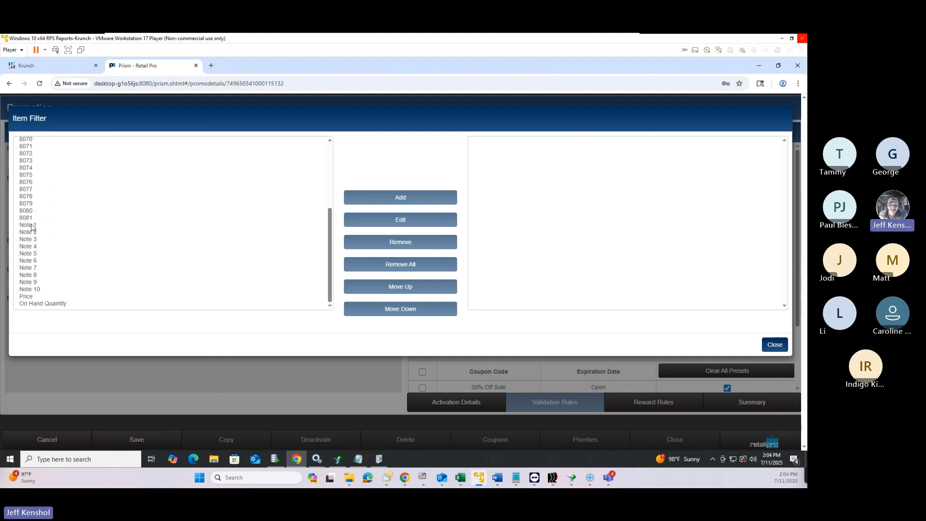
{"action": "left_click_drag", "start_coordinate": [33, 198], "coordinate": [33, 155]}
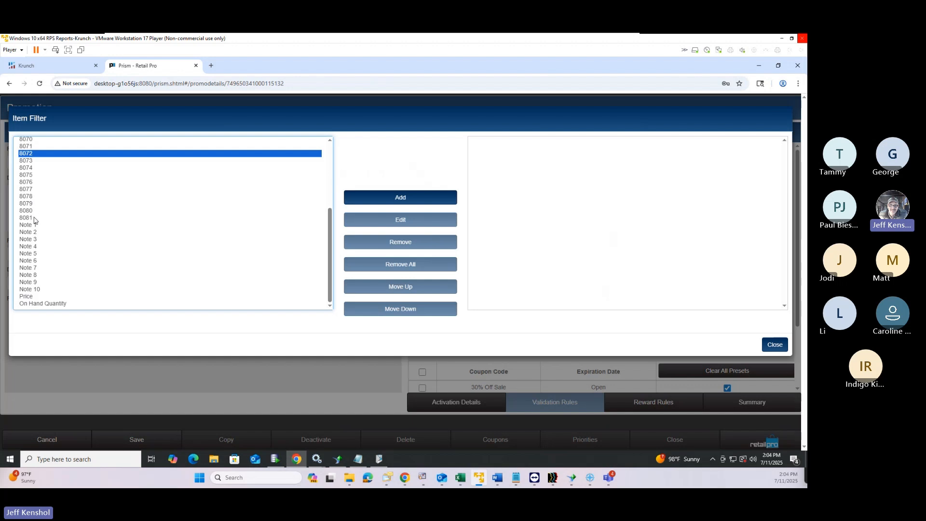
{"action": "left_click", "coordinate": [32, 232]}
{"action": "left_click", "coordinate": [39, 297]}
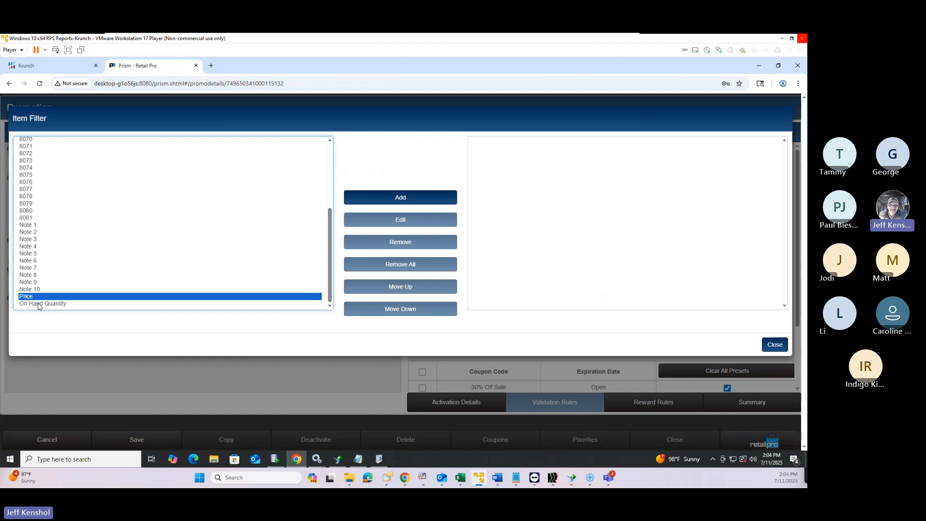
{"action": "left_click", "coordinate": [39, 305]}
{"action": "left_click", "coordinate": [774, 344]}
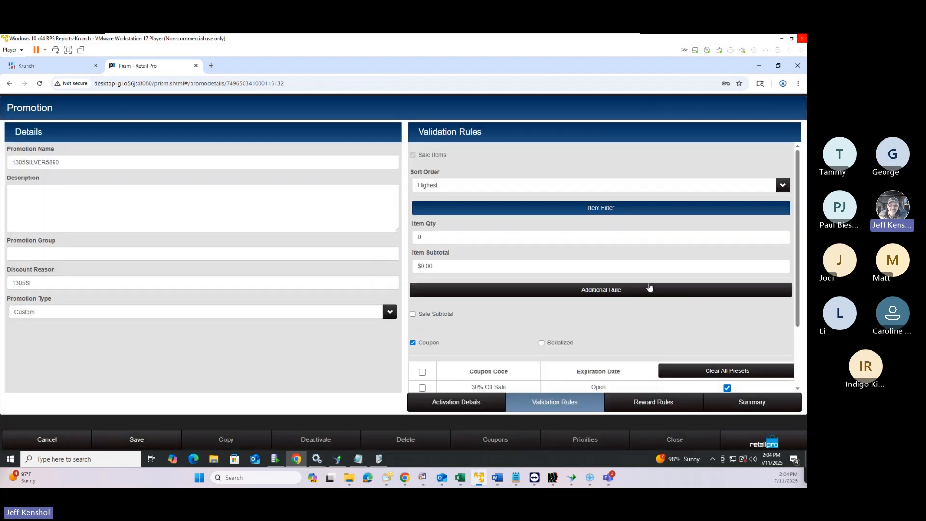
{"action": "scroll", "coordinate": [531, 311], "scroll_direction": "down", "scroll_amount": 2}
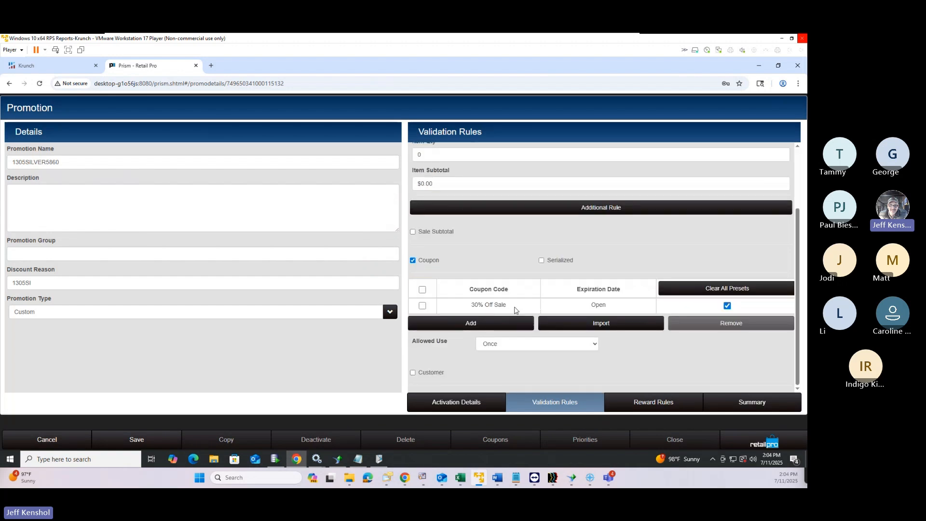
{"action": "left_click", "coordinate": [413, 372]}
{"action": "scroll", "coordinate": [667, 368], "scroll_direction": "down", "scroll_amount": 1}
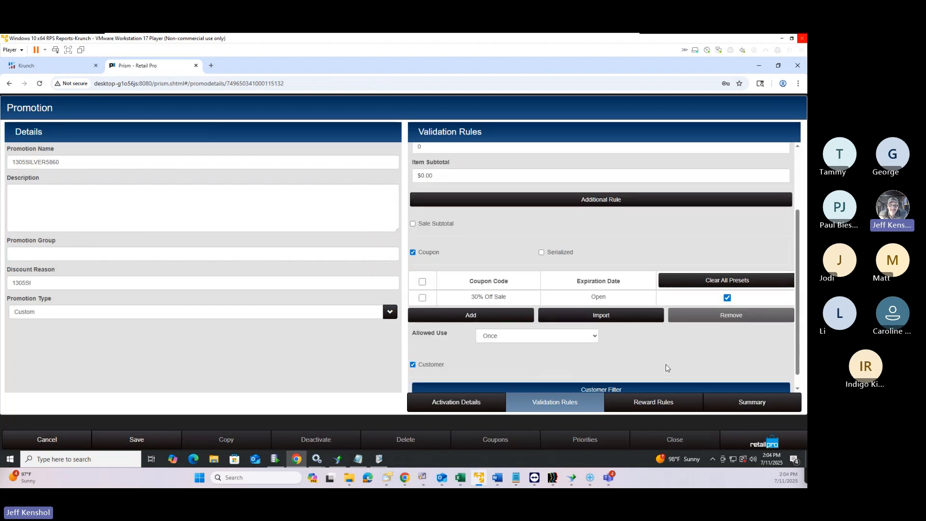
{"action": "scroll", "coordinate": [666, 368], "scroll_direction": "down", "scroll_amount": 2}
{"action": "left_click", "coordinate": [557, 373]}
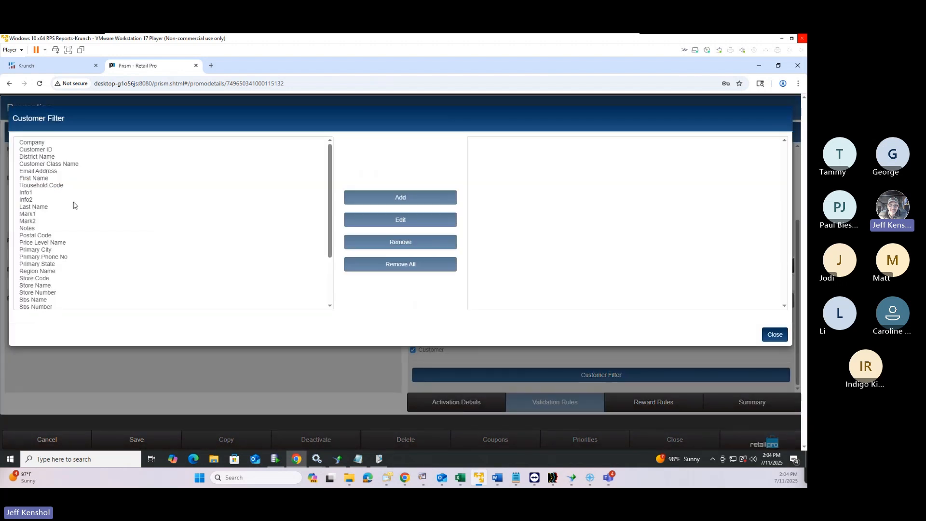
{"action": "scroll", "coordinate": [53, 193], "scroll_direction": "down", "scroll_amount": 5}
{"action": "scroll", "coordinate": [43, 212], "scroll_direction": "up", "scroll_amount": 5}
{"action": "left_click", "coordinate": [34, 193]}
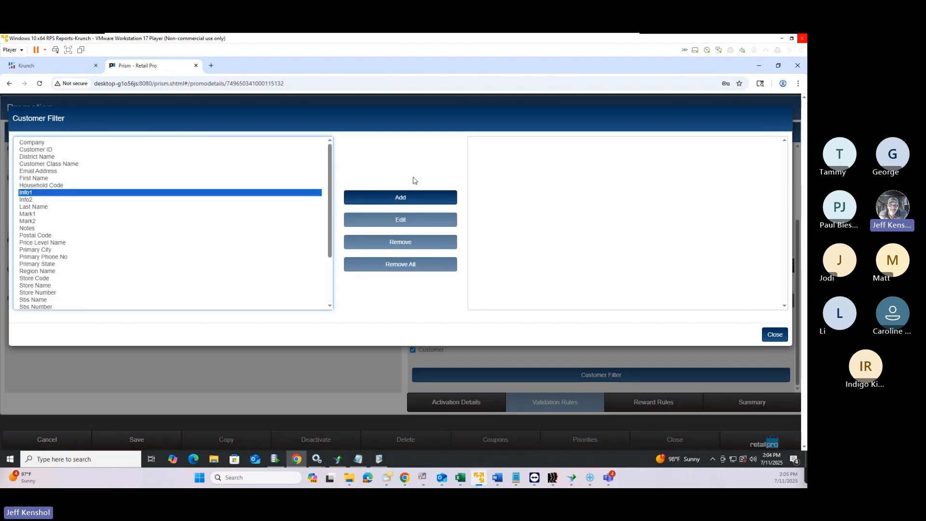
{"action": "left_click", "coordinate": [400, 197]}
{"action": "left_click", "coordinate": [311, 162]}
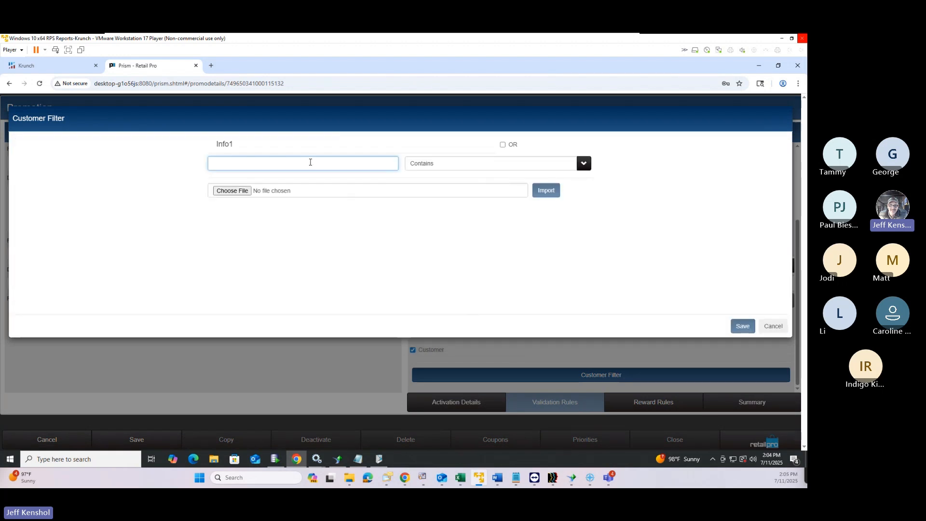
{"action": "type", "text": "VIP"}
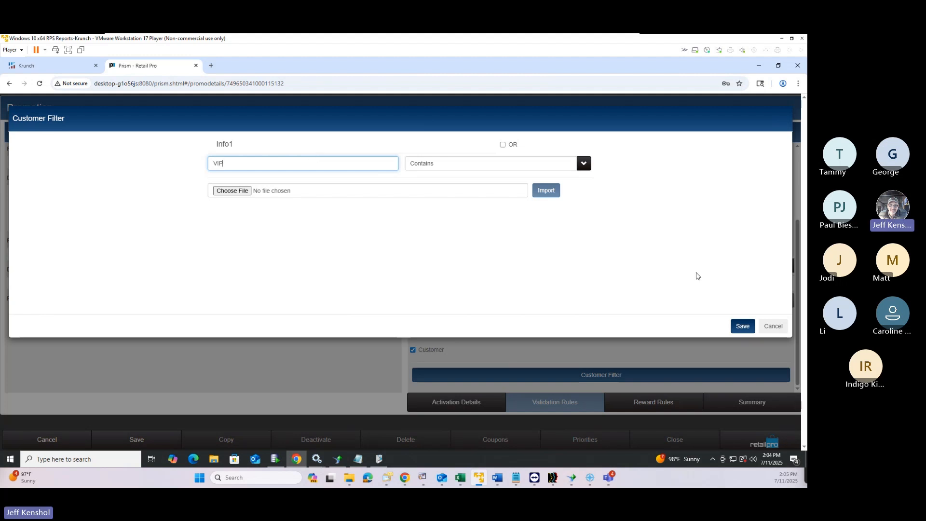
{"action": "left_click", "coordinate": [773, 327]}
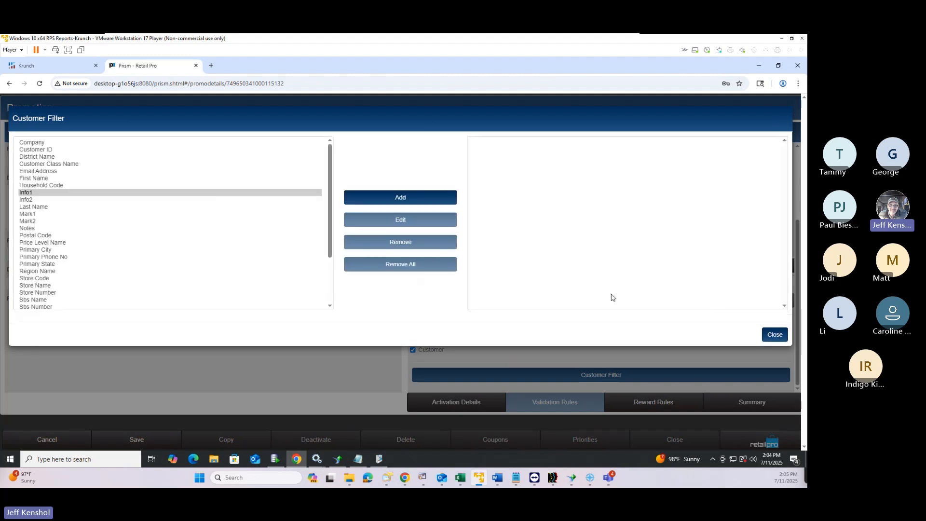
{"action": "left_click", "coordinate": [776, 334]}
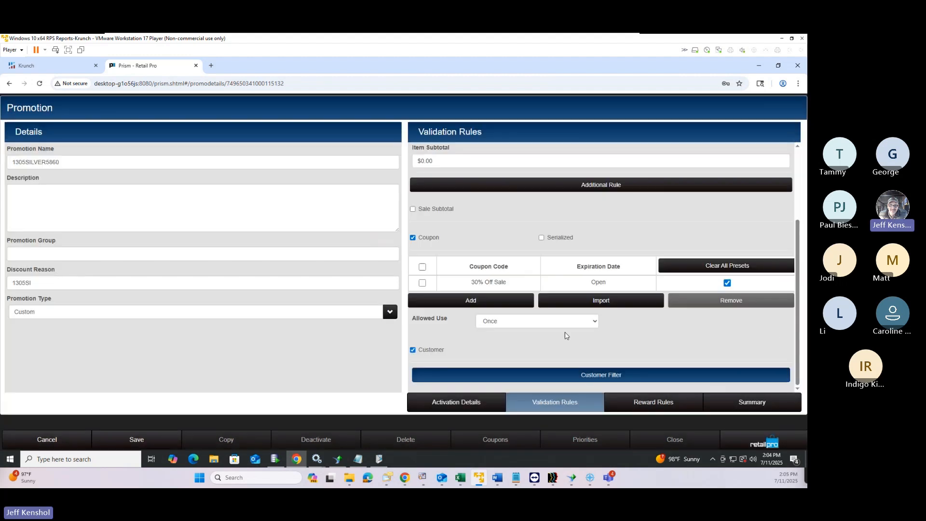
{"action": "left_click", "coordinate": [413, 349]}
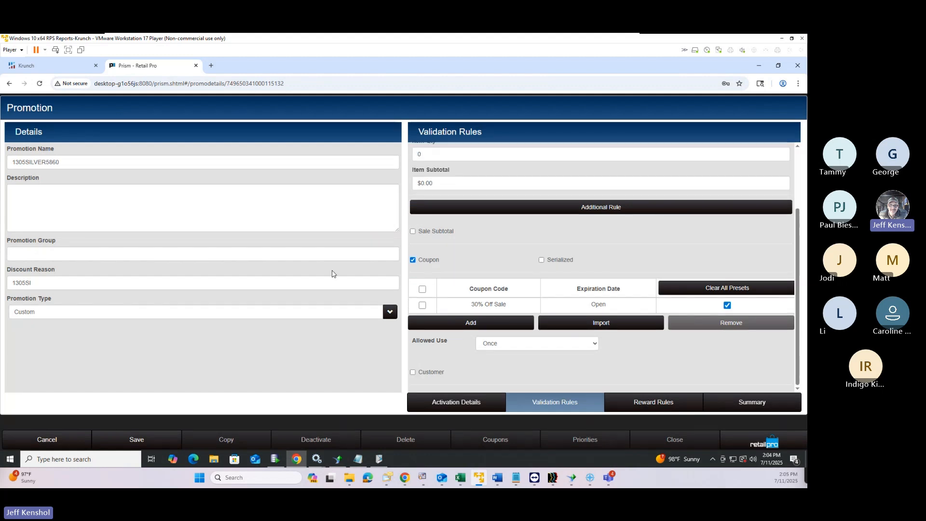
{"action": "left_click", "coordinate": [49, 311]}
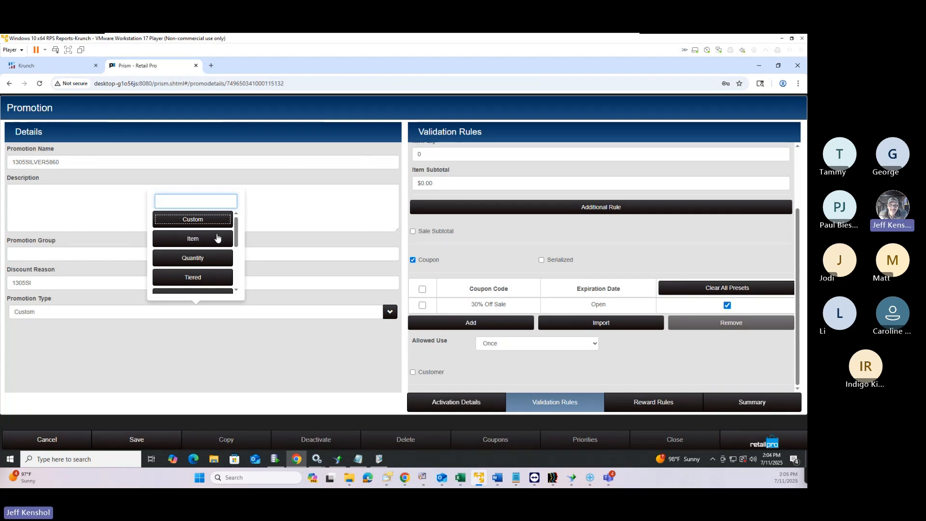
{"action": "scroll", "coordinate": [218, 236], "scroll_direction": "down", "scroll_amount": 1}
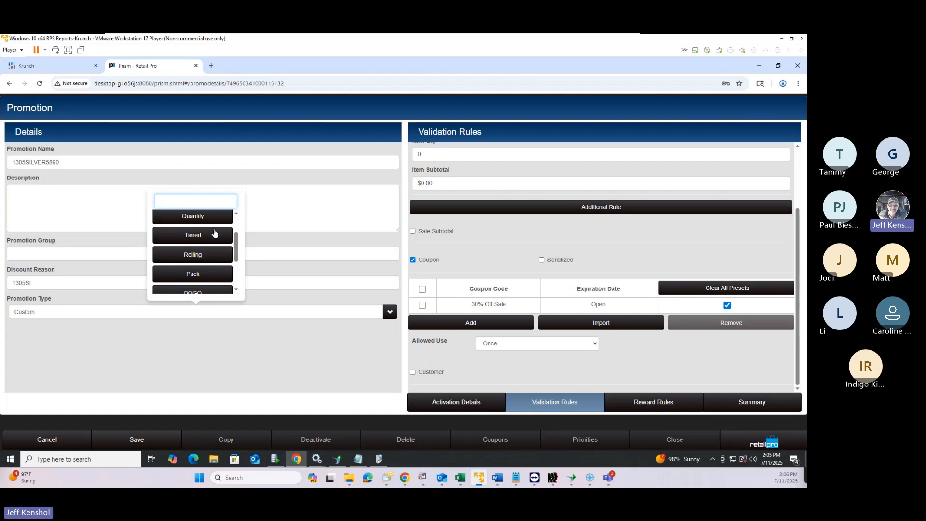
{"action": "scroll", "coordinate": [216, 244], "scroll_direction": "down", "scroll_amount": 2}
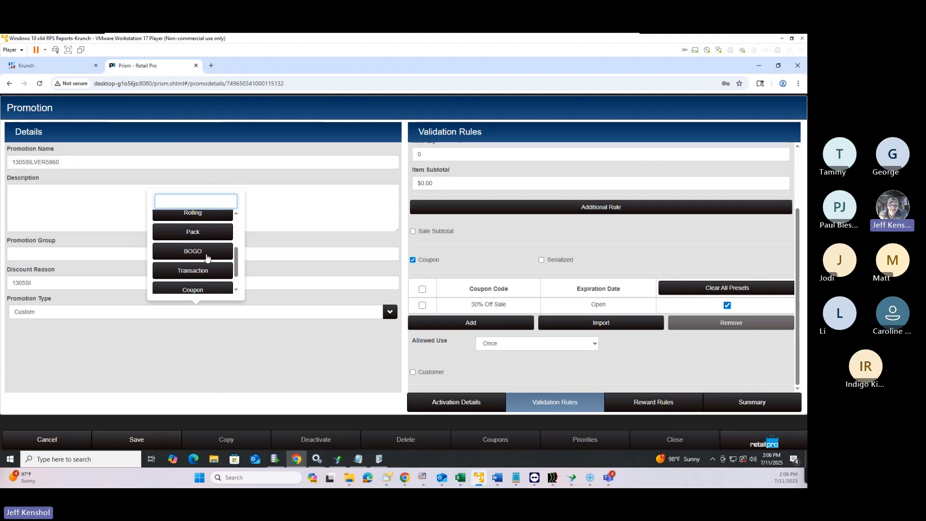
{"action": "scroll", "coordinate": [206, 257], "scroll_direction": "down", "scroll_amount": 1}
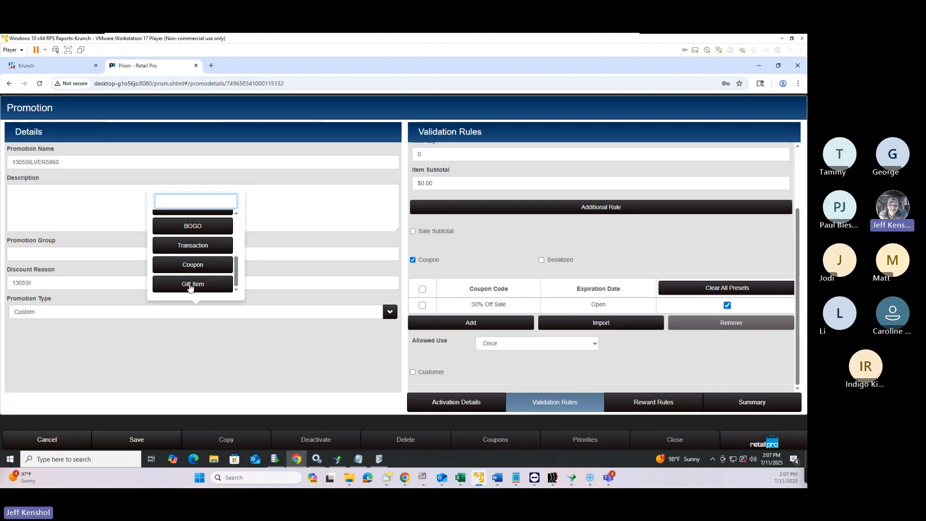
{"action": "left_click", "coordinate": [295, 326]}
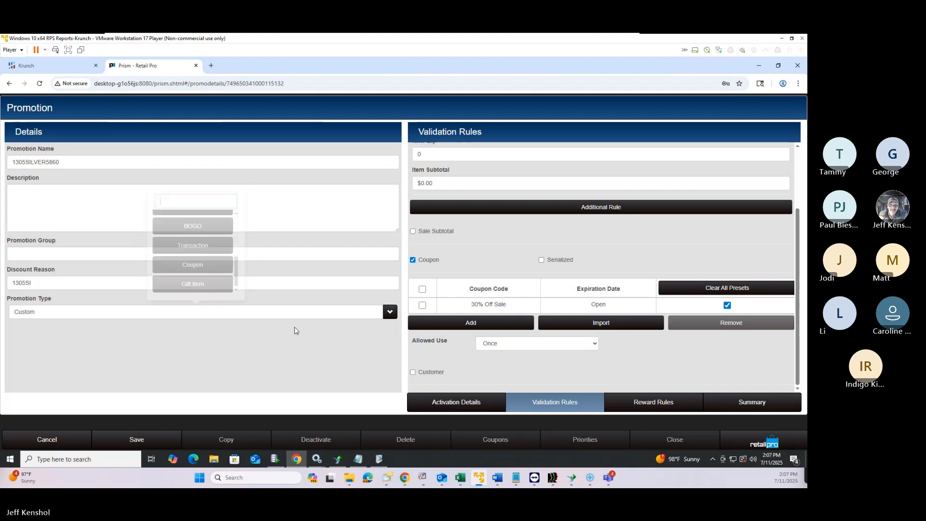
Exit the promotion editor without saving and discard a new, empty coupon set
{"action": "left_click", "coordinate": [68, 441]}
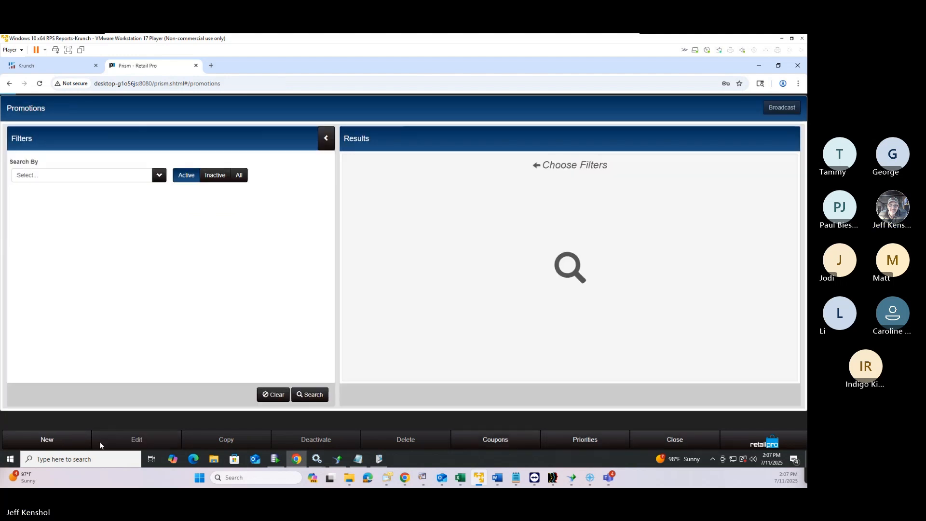
{"action": "left_click", "coordinate": [494, 440]}
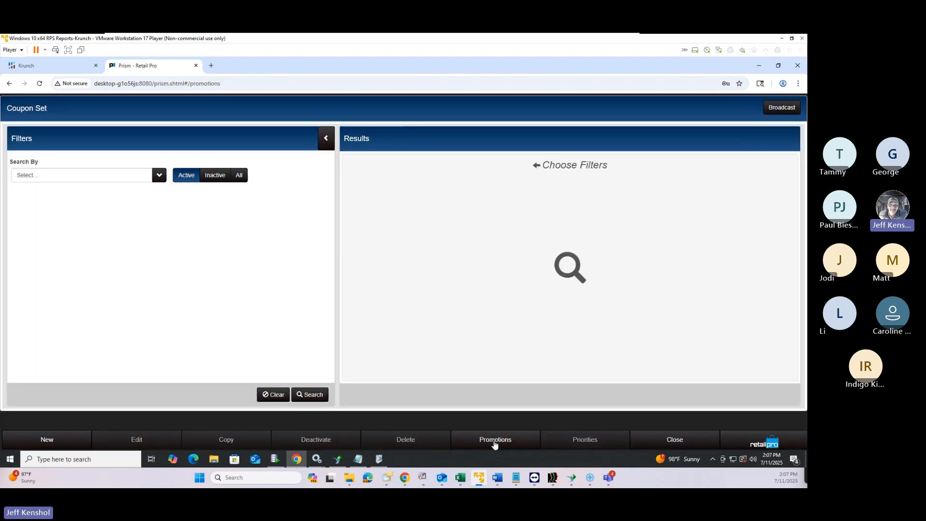
{"action": "left_click", "coordinate": [47, 440]}
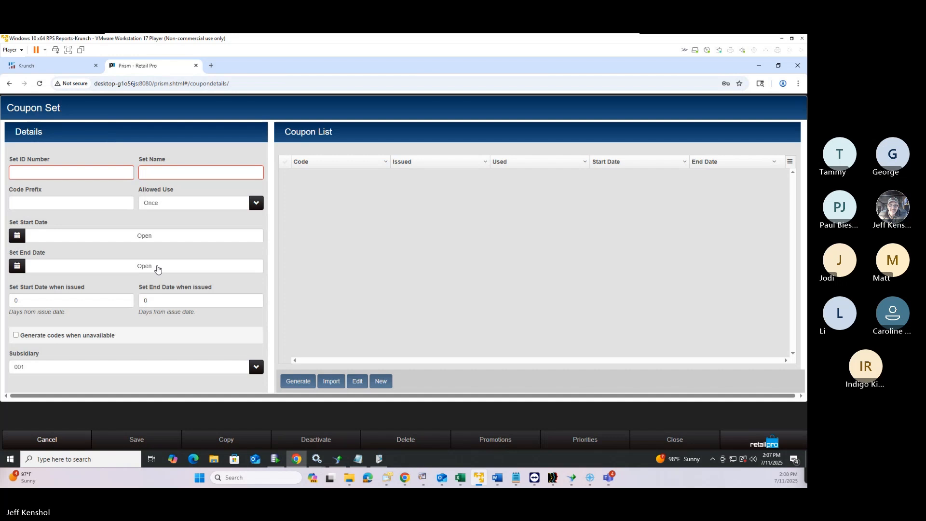
{"action": "left_click", "coordinate": [46, 439]}
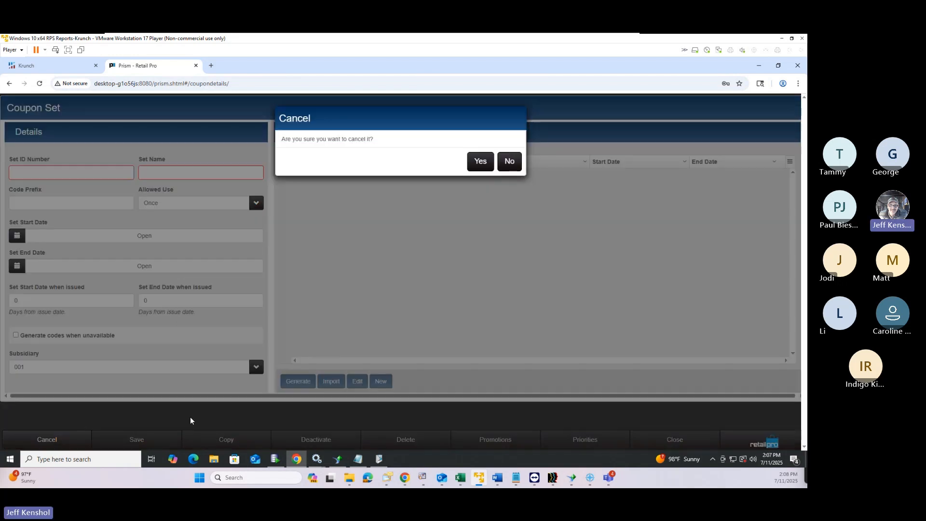
{"action": "left_click", "coordinate": [477, 162]}
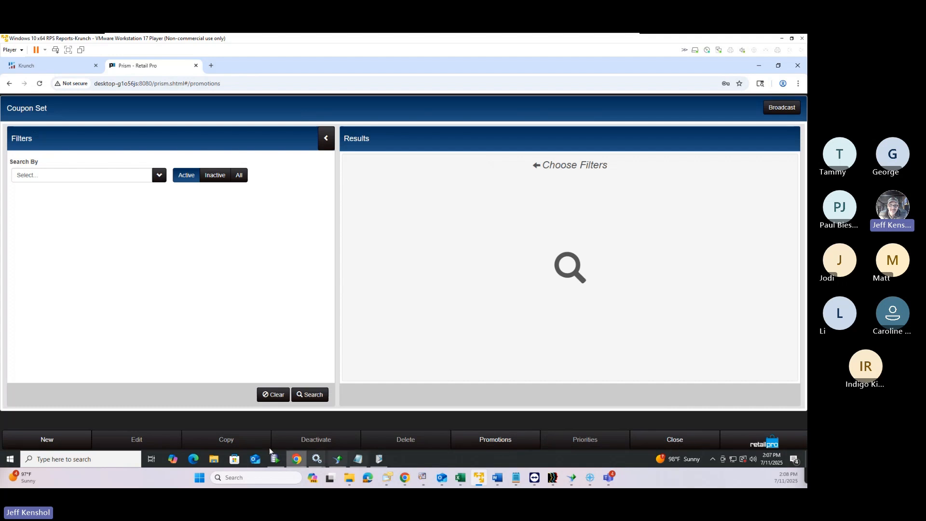
Search the coupon sets with the current filters, which returns none
{"action": "left_click", "coordinate": [316, 394]}
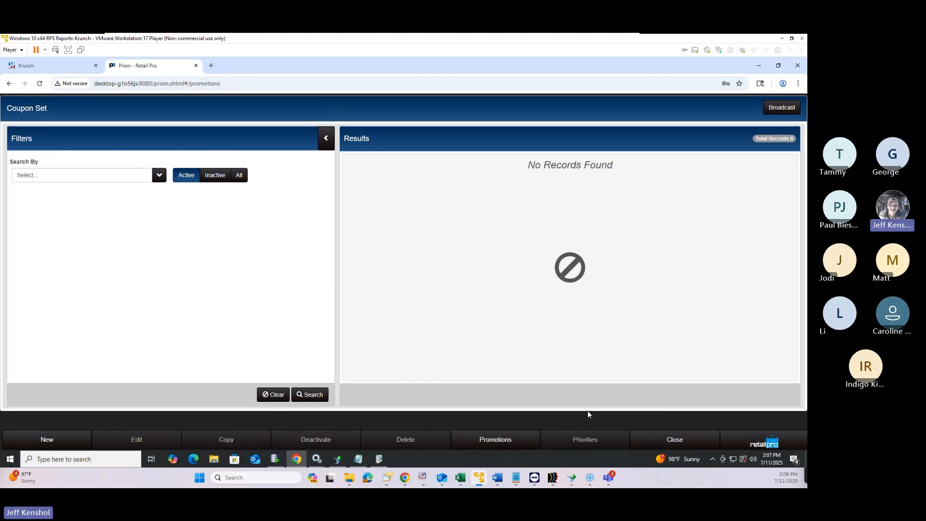
{"action": "left_click", "coordinate": [758, 443]}
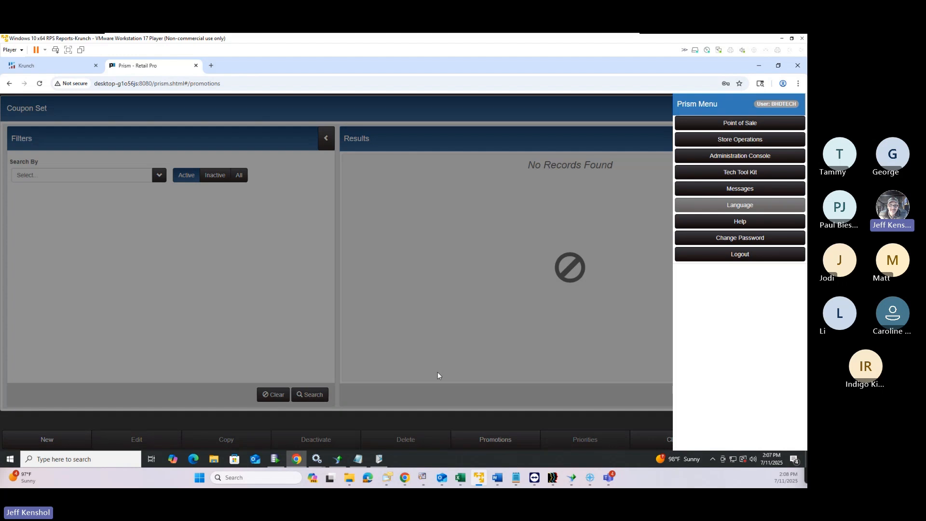
{"action": "left_click", "coordinate": [306, 399]}
{"action": "left_click", "coordinate": [308, 399]}
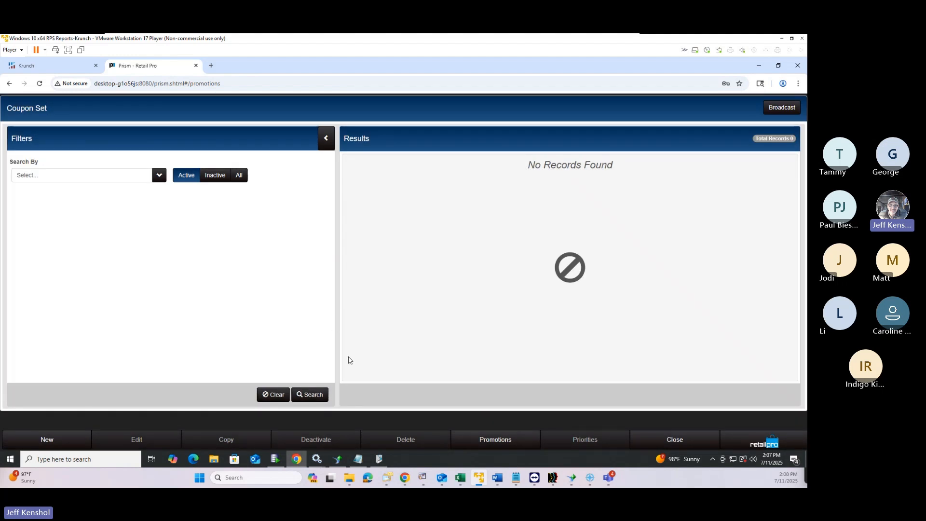
Search Point of Sale Promotions, listing active SHIRTS and 1305SILVER5860
{"action": "left_click", "coordinate": [756, 443]}
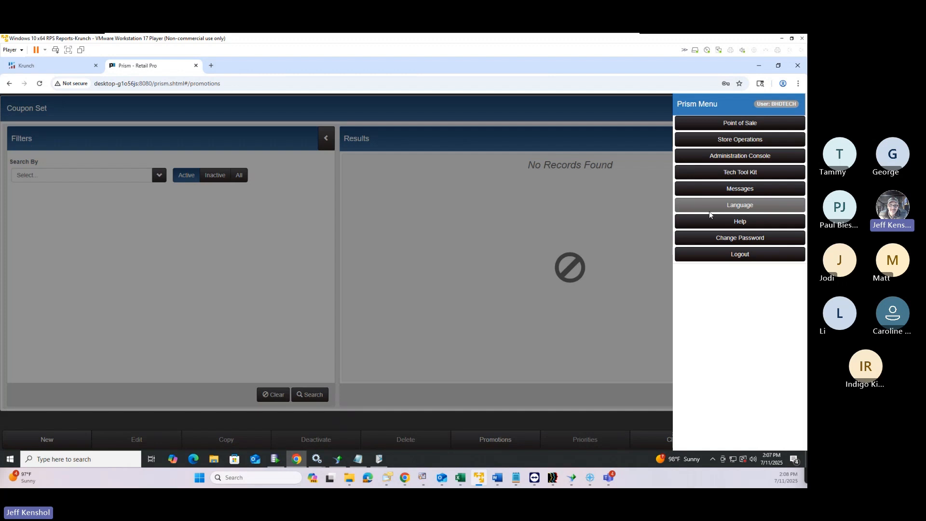
{"action": "left_click", "coordinate": [714, 125]}
{"action": "left_click", "coordinate": [665, 250]}
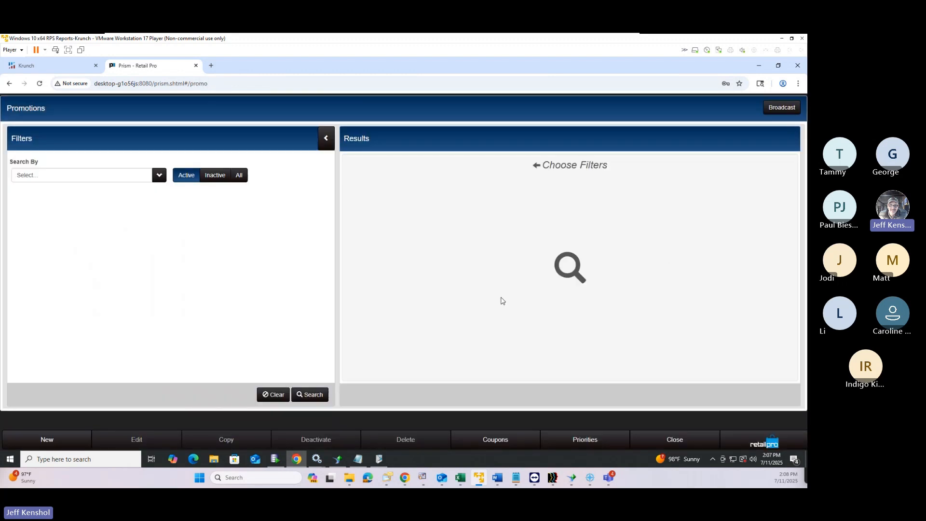
{"action": "left_click", "coordinate": [313, 394]}
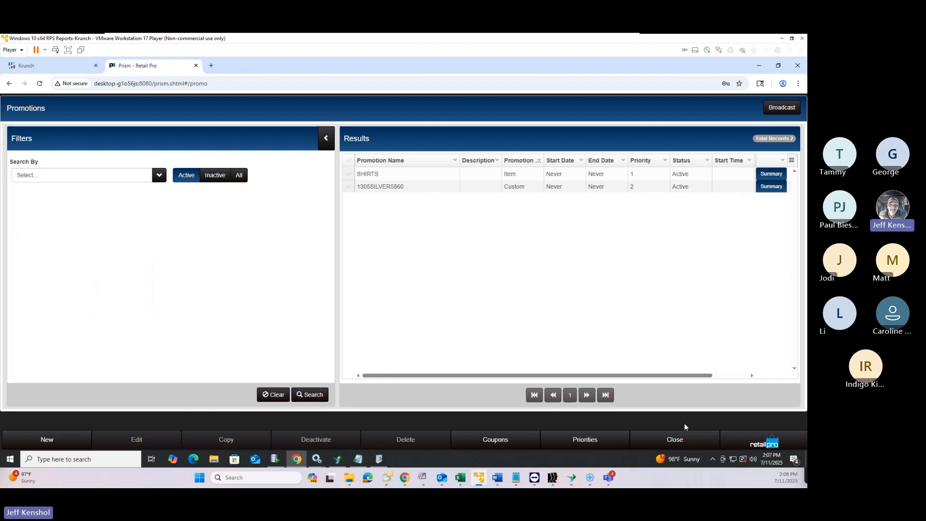
{"action": "left_click", "coordinate": [757, 449]}
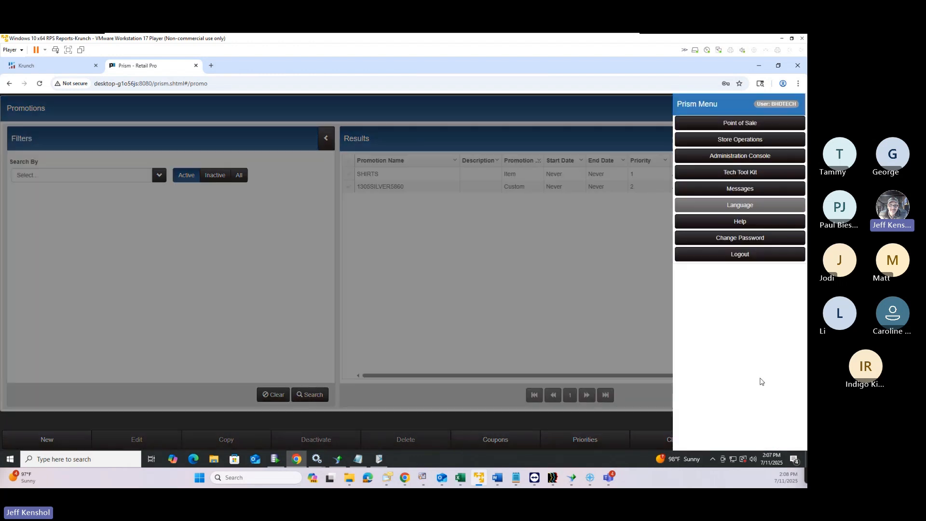
Log out of Prism and clear the last hour of Chrome browsing data
{"action": "left_click", "coordinate": [743, 253]}
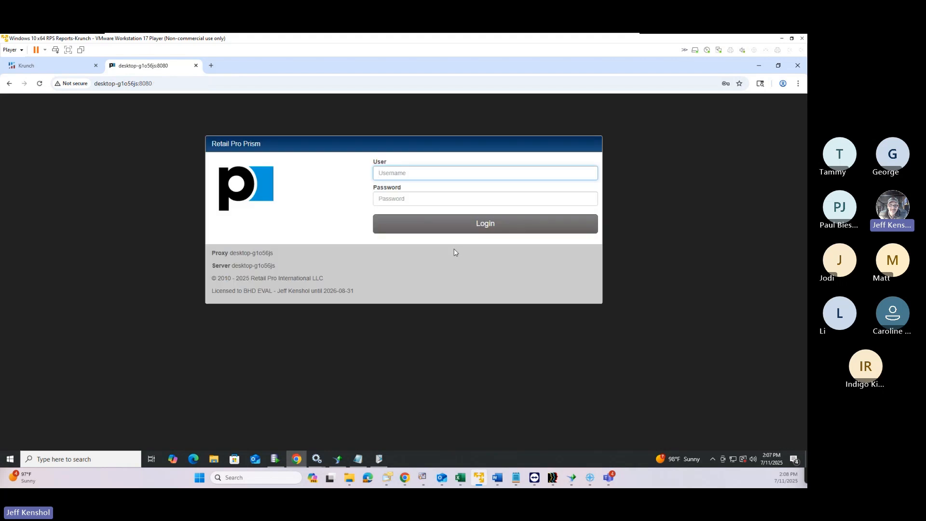
{"action": "key", "text": "ctrl+shift+Delete"}
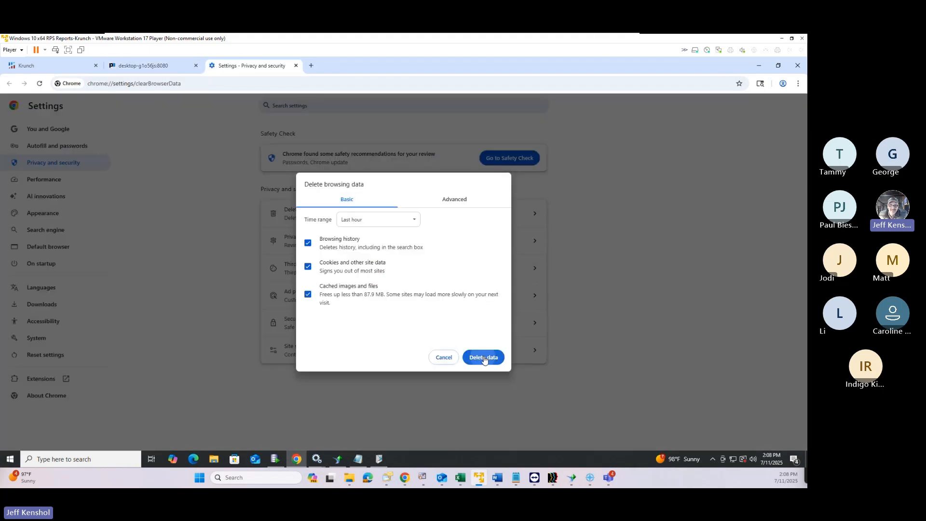
{"action": "left_click", "coordinate": [483, 357]}
{"action": "left_click", "coordinate": [295, 65]}
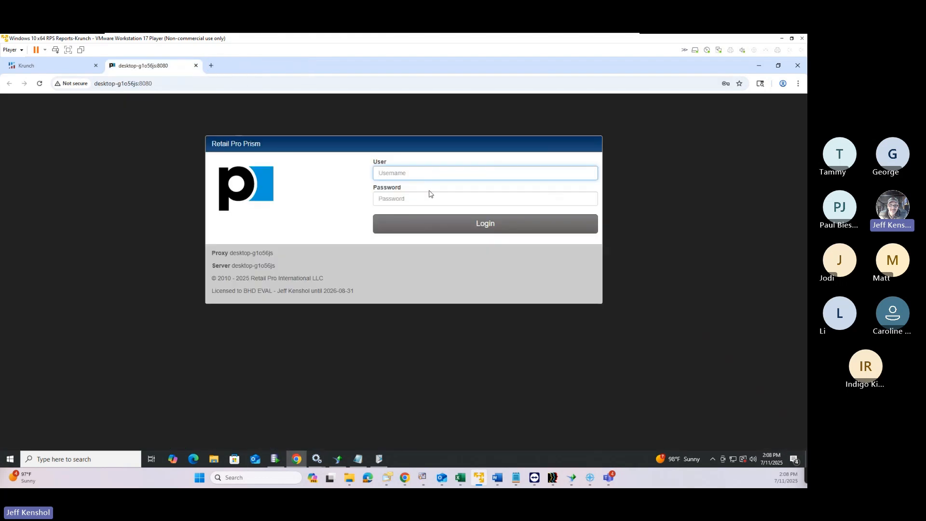
Log back into Prism with a saved administrator login
{"action": "left_click", "coordinate": [431, 172]}
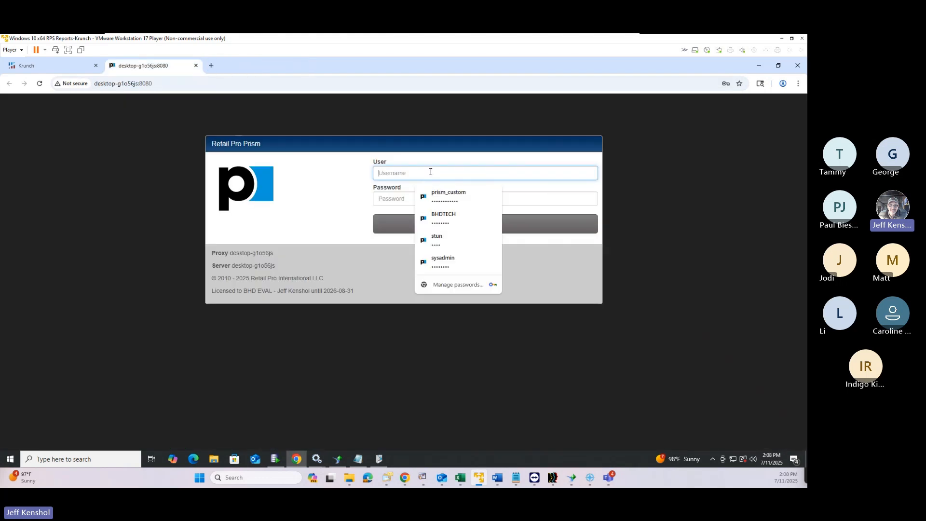
{"action": "left_click", "coordinate": [452, 264]}
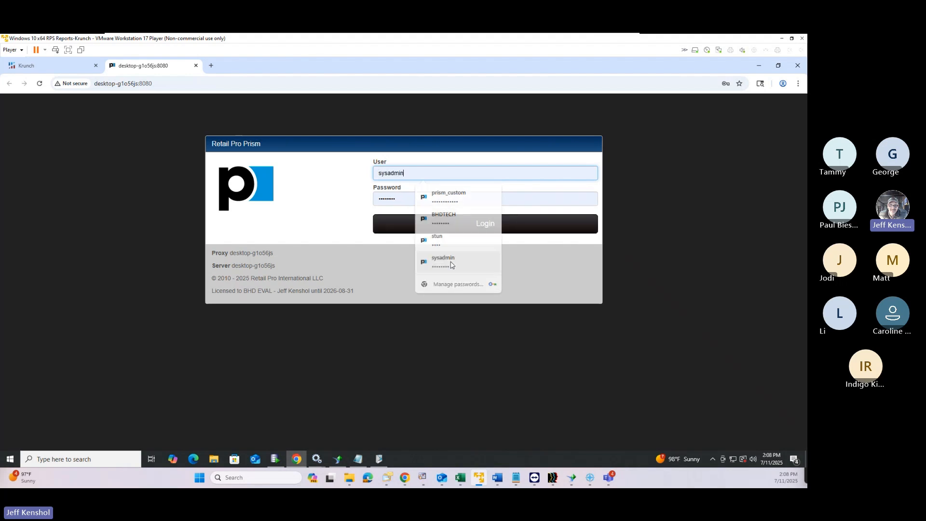
{"action": "left_click", "coordinate": [475, 225]}
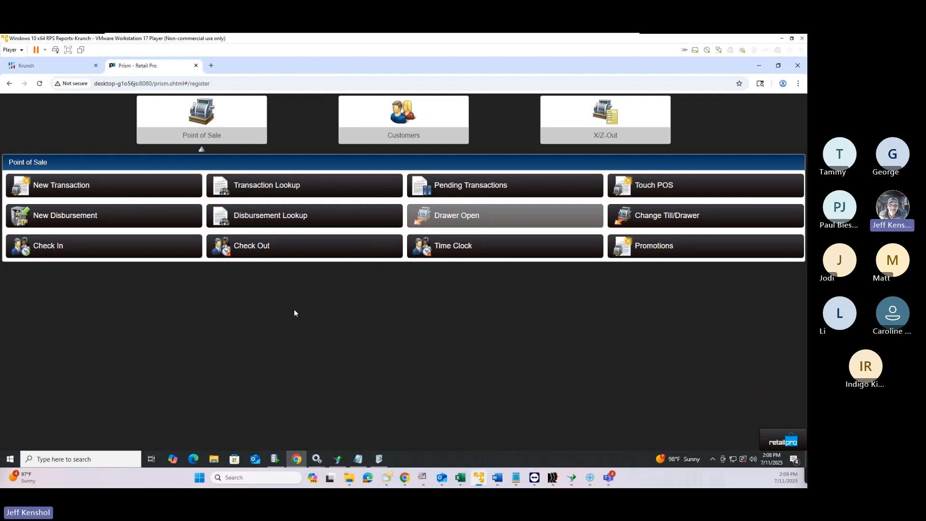
Find Sale 30 in Transaction Lookup and copy it into a new transaction
{"action": "left_click", "coordinate": [287, 190]}
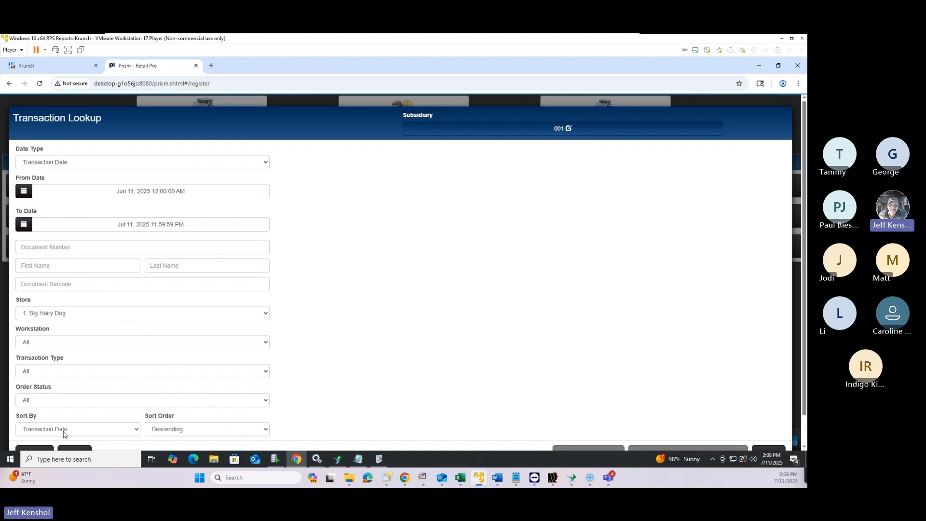
{"action": "scroll", "coordinate": [63, 434], "scroll_direction": "down", "scroll_amount": 1}
{"action": "left_click", "coordinate": [36, 425]}
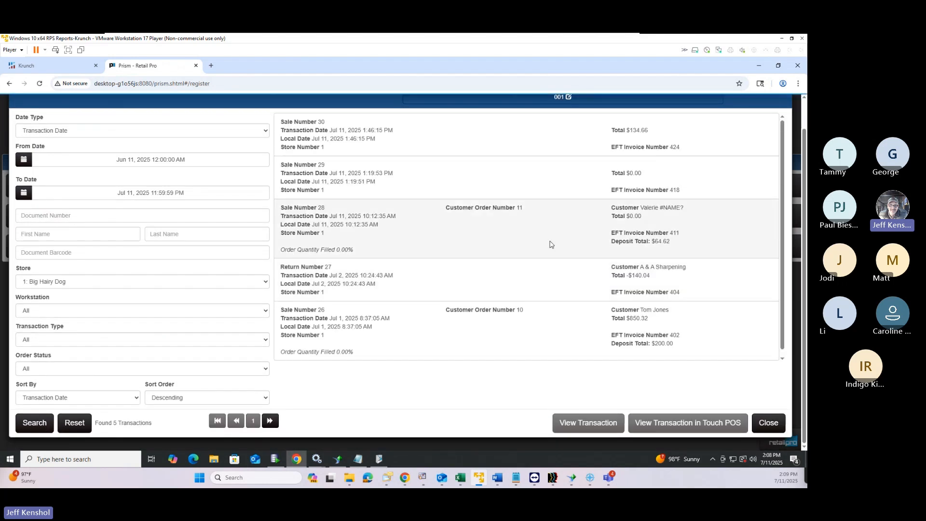
{"action": "left_click", "coordinate": [503, 152]}
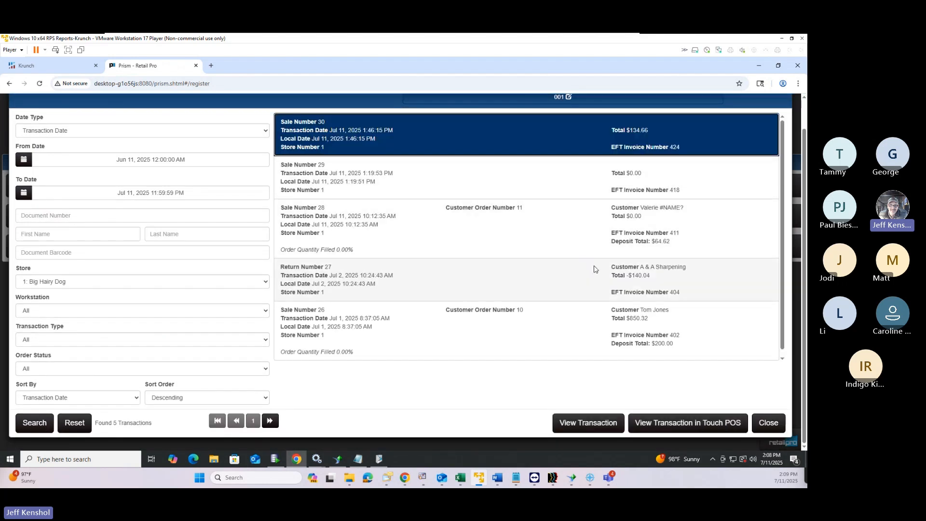
{"action": "left_click", "coordinate": [597, 419]}
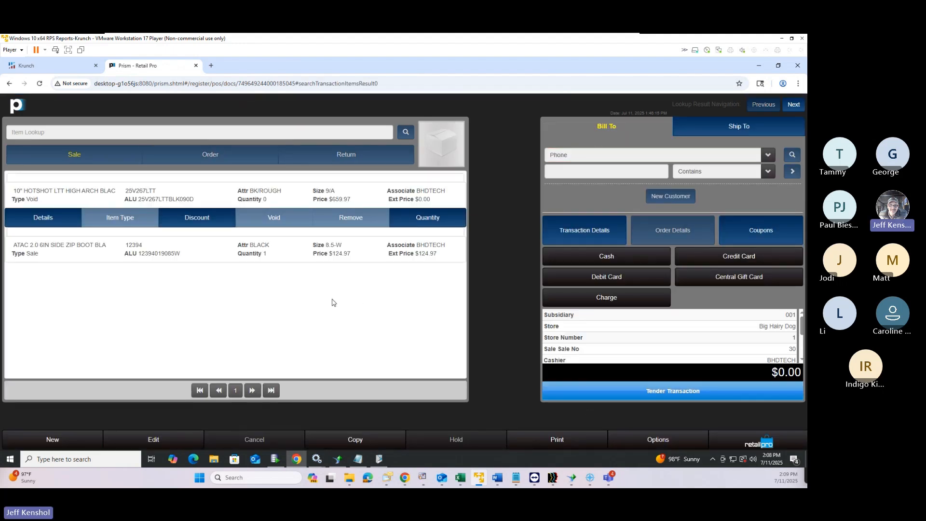
{"action": "left_click", "coordinate": [355, 440]}
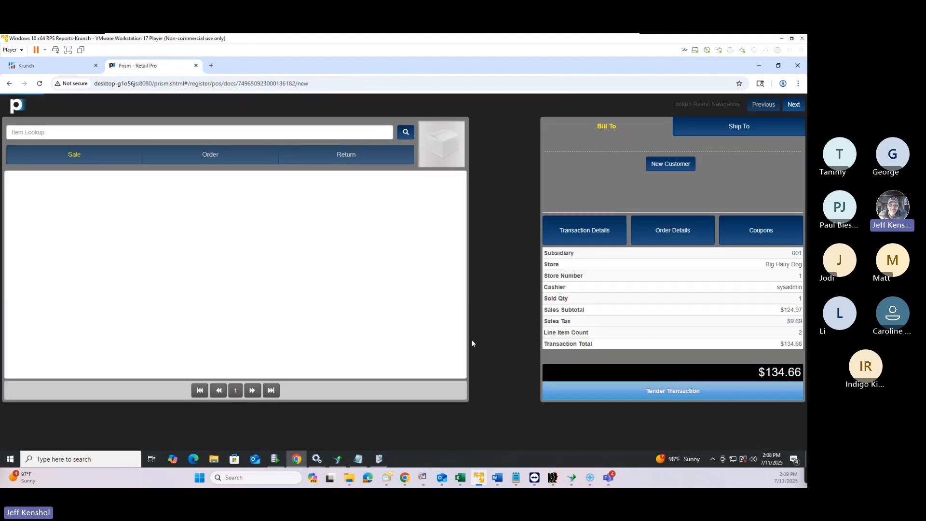
Remove the voided first item, leaving only the ATAC 6IN side zip boot
{"action": "left_click", "coordinate": [193, 202]}
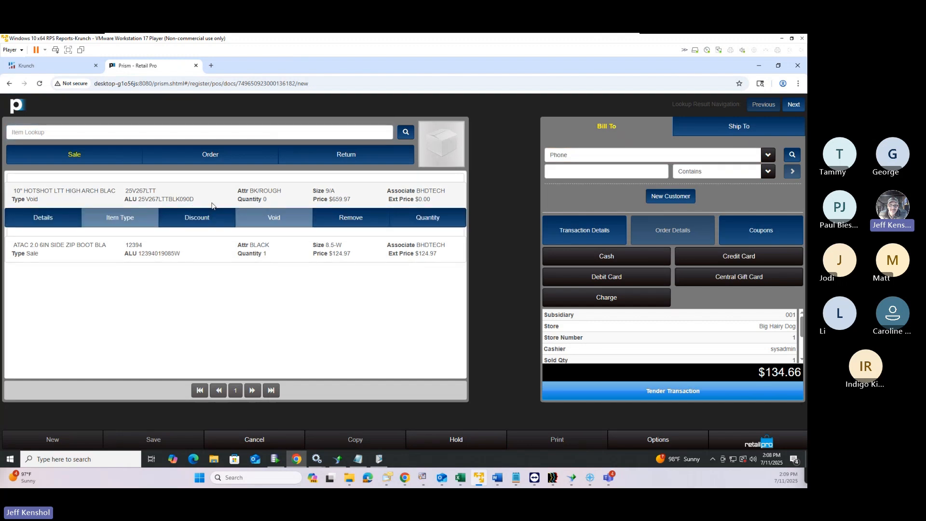
{"action": "left_click", "coordinate": [347, 219]}
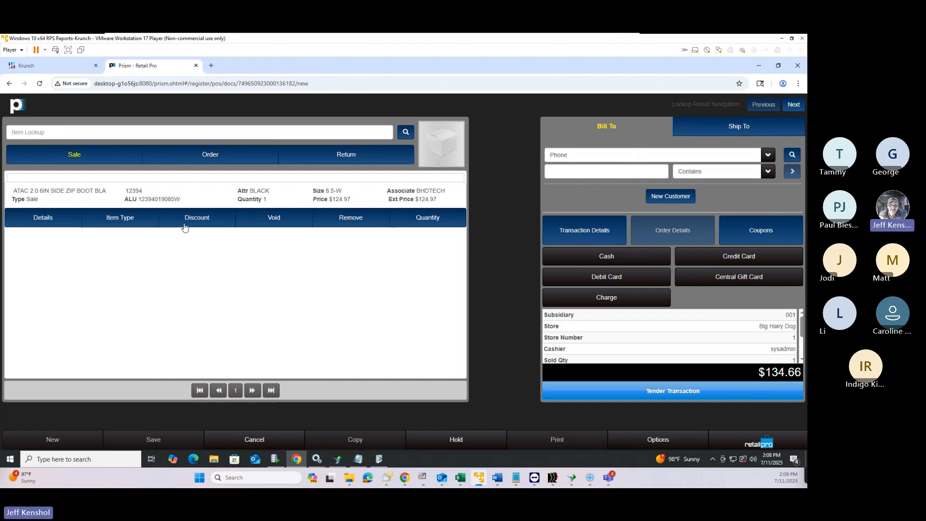
{"action": "left_click_drag", "start_coordinate": [180, 204], "coordinate": [136, 200]}
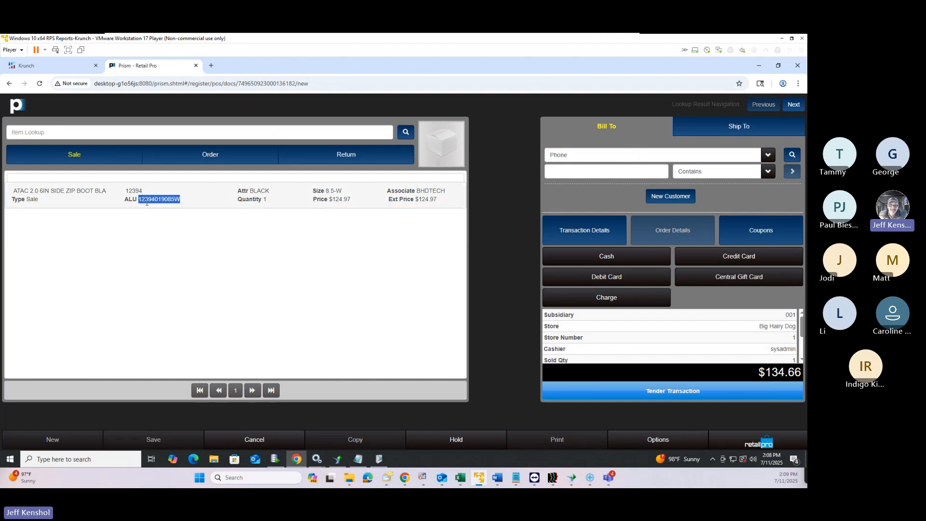
Discount the boot 30 percent with reason DAMAGE, bringing the total to $94.26
{"action": "left_click", "coordinate": [161, 193]}
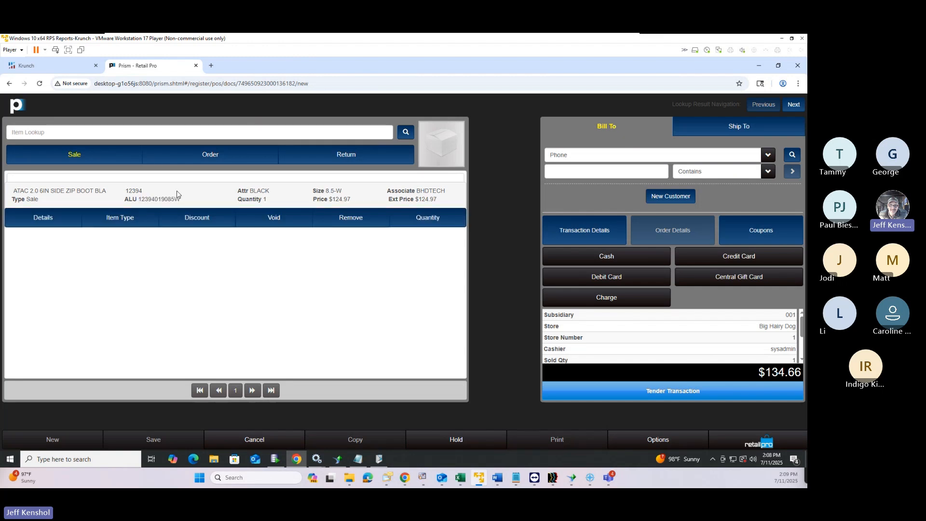
{"action": "left_click", "coordinate": [205, 217]}
{"action": "left_click", "coordinate": [203, 237]}
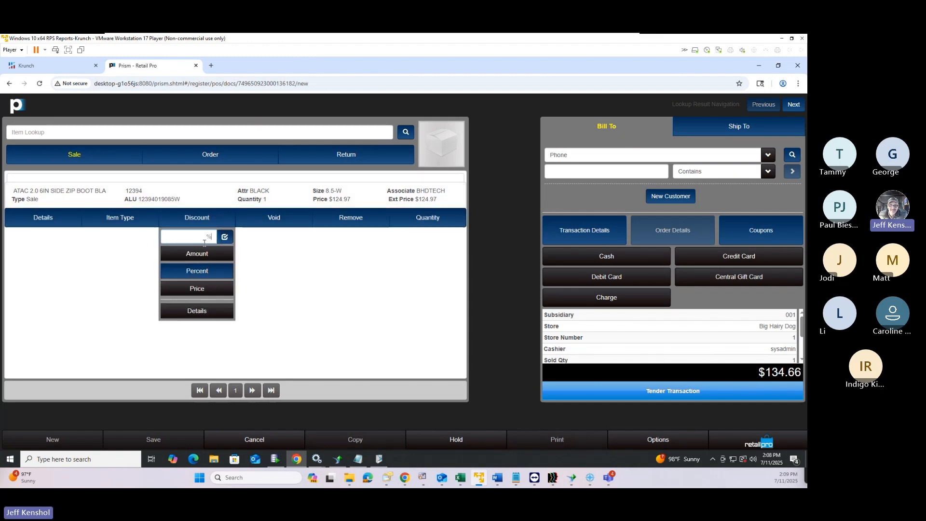
{"action": "type", "text": "30"}
{"action": "key", "text": "Return"}
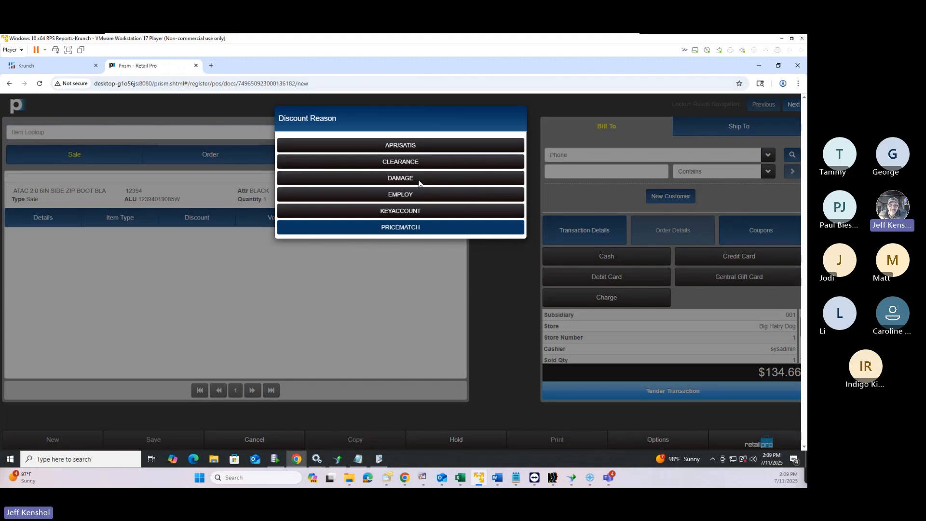
{"action": "left_click", "coordinate": [419, 178]}
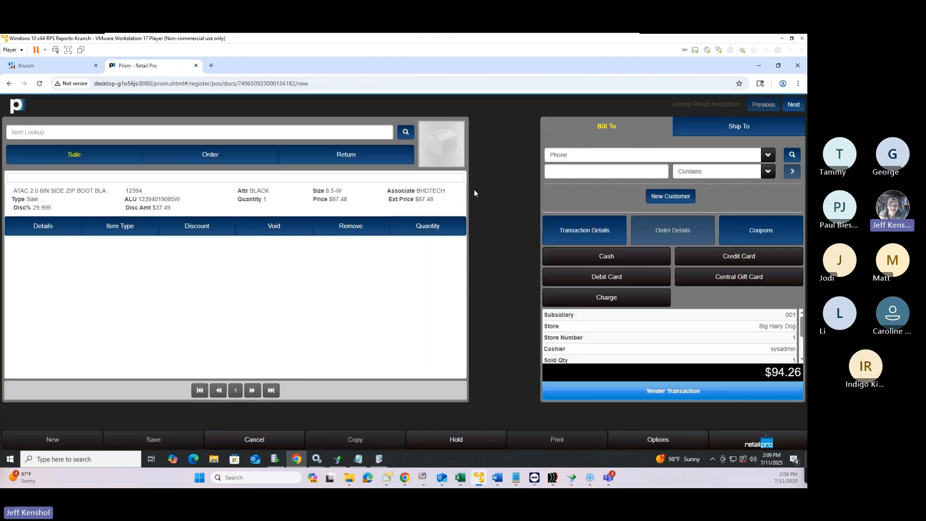
{"action": "left_click", "coordinate": [600, 155]}
Attach a customer from Customer Lookup as Bill To and proceed to tender the $94.26 sale
{"action": "left_click", "coordinate": [752, 156]}
{"action": "left_click", "coordinate": [793, 155]}
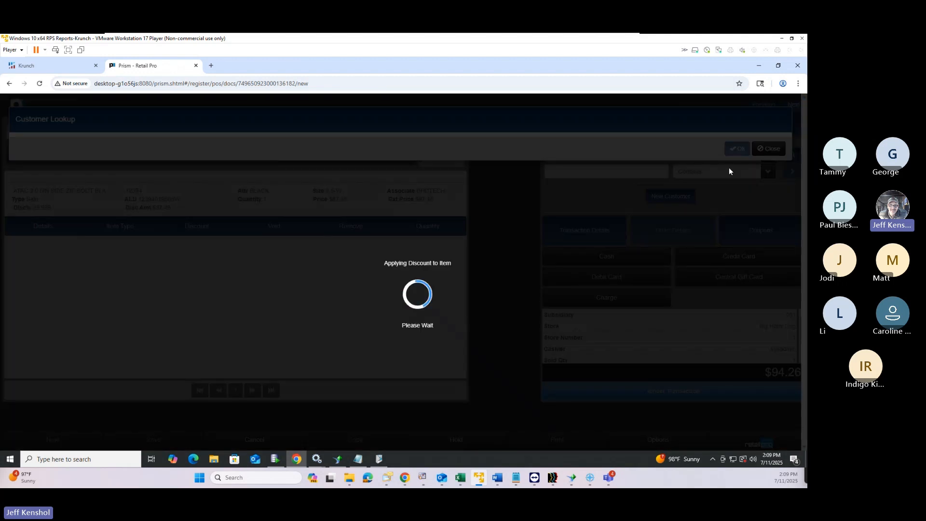
{"action": "left_click", "coordinate": [317, 343]}
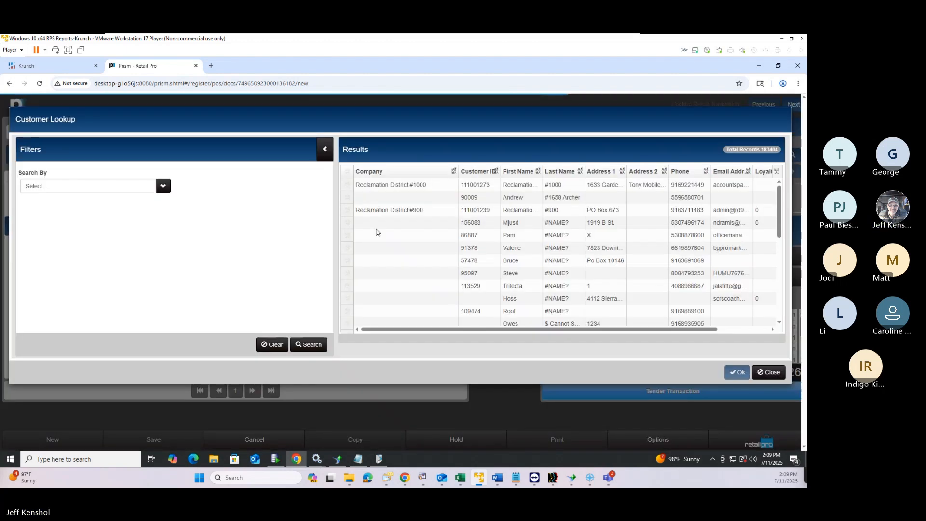
{"action": "double_click", "coordinate": [427, 261]}
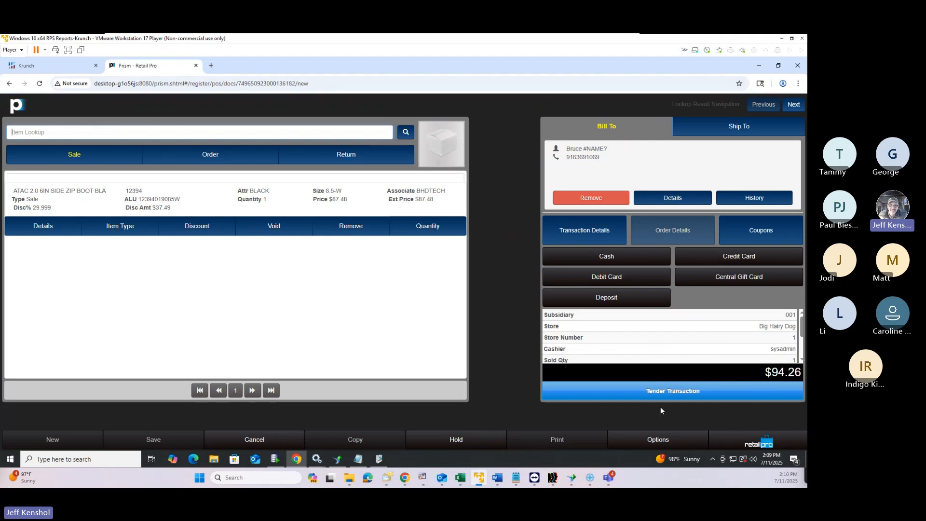
{"action": "left_click", "coordinate": [659, 391]}
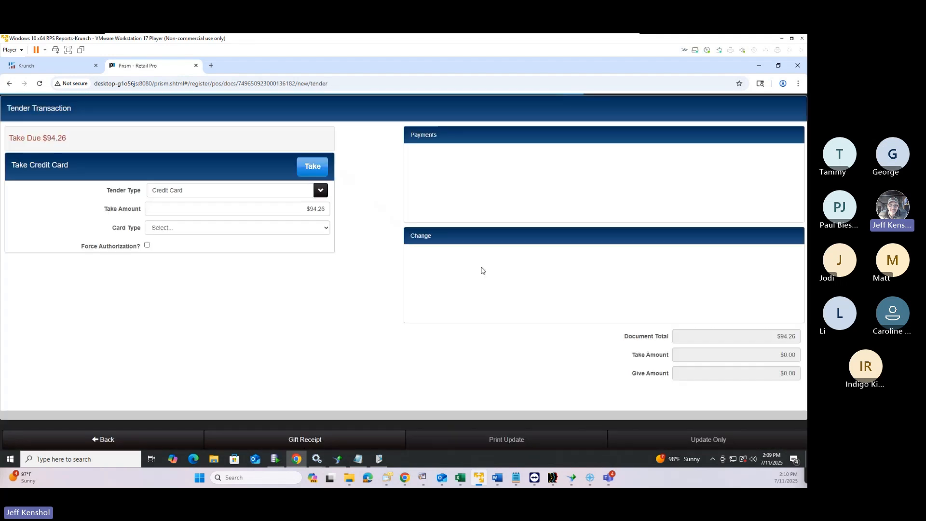
Attempt a $94.26 Visa card payment and decline the No Device prompt
{"action": "left_click", "coordinate": [239, 212]}
{"action": "left_click", "coordinate": [233, 229]}
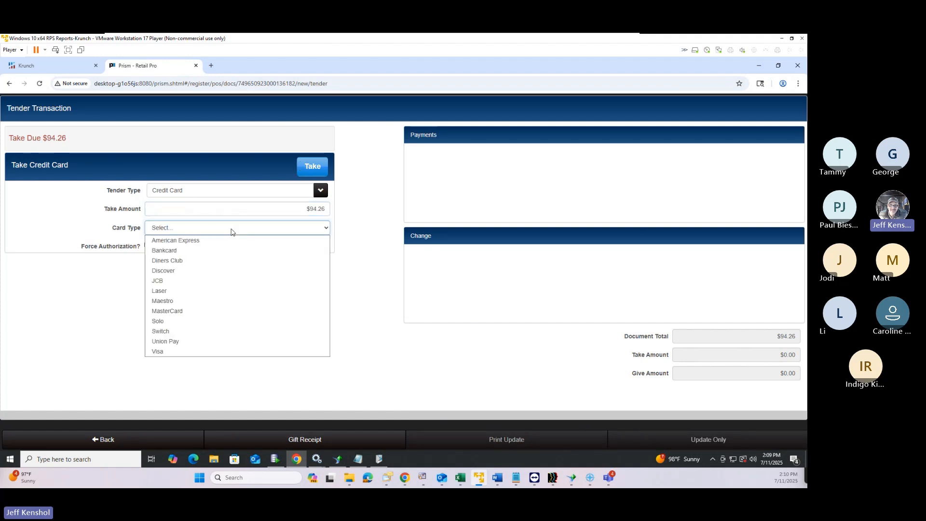
{"action": "left_click", "coordinate": [185, 352]}
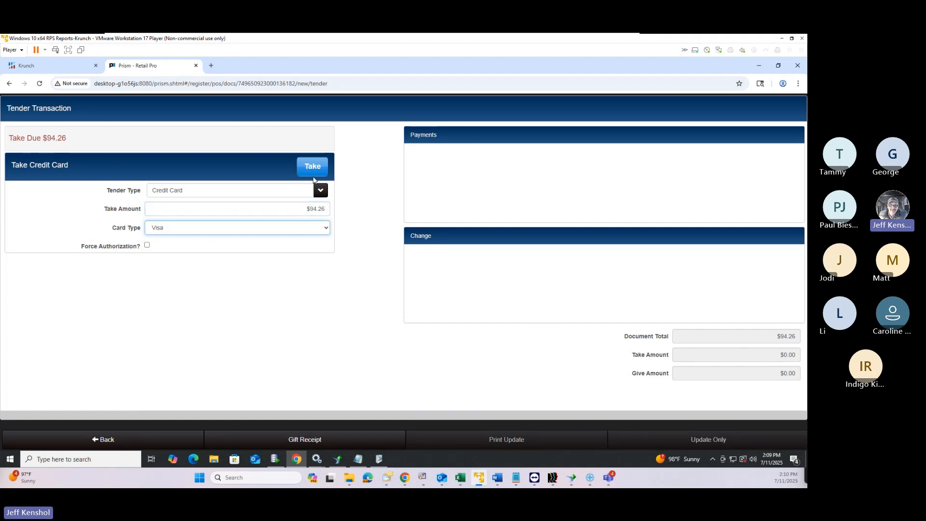
{"action": "left_click", "coordinate": [313, 174]}
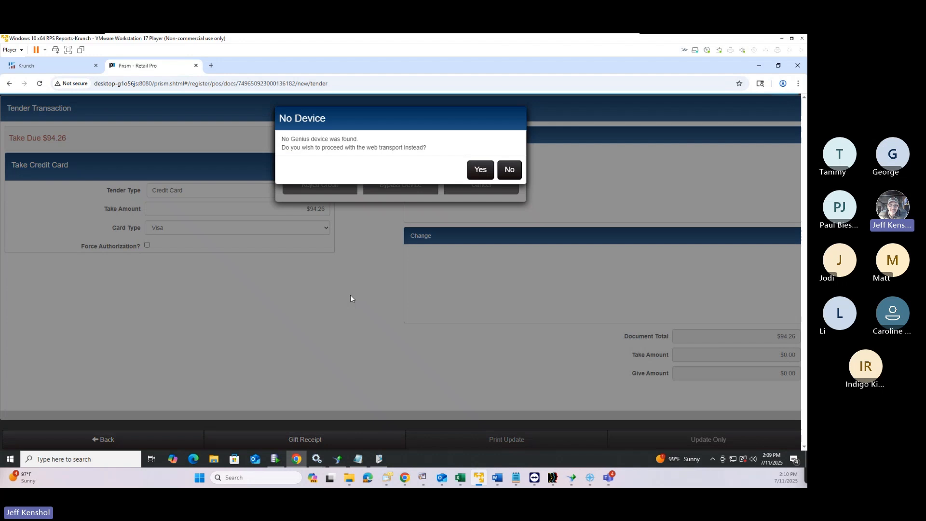
{"action": "left_click", "coordinate": [509, 170]}
Take the $94.26 in Cash instead and finalize the sale with Print Update
{"action": "left_click", "coordinate": [288, 190]}
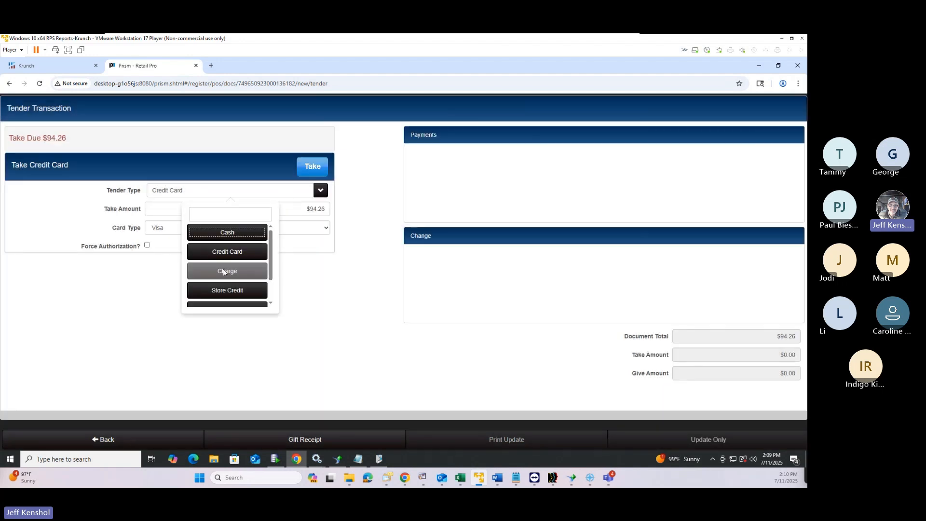
{"action": "left_click", "coordinate": [239, 234]}
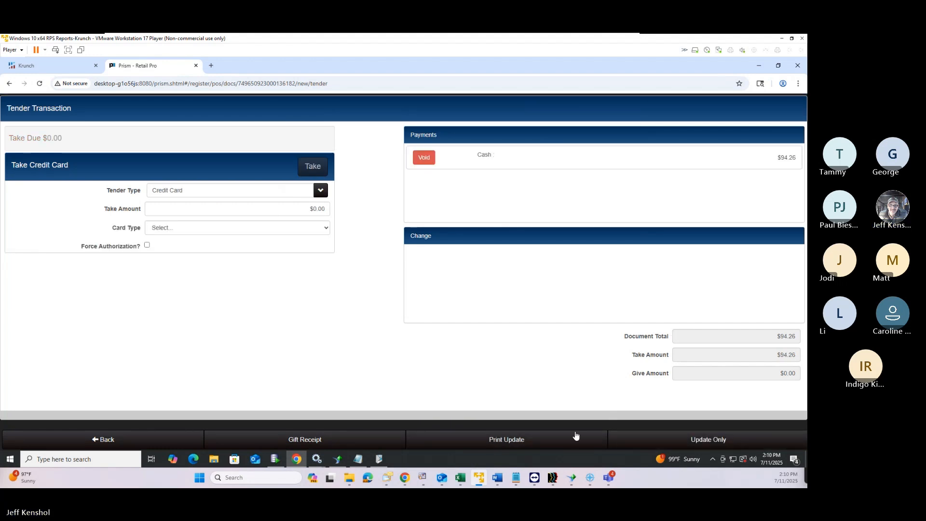
{"action": "left_click", "coordinate": [514, 443]}
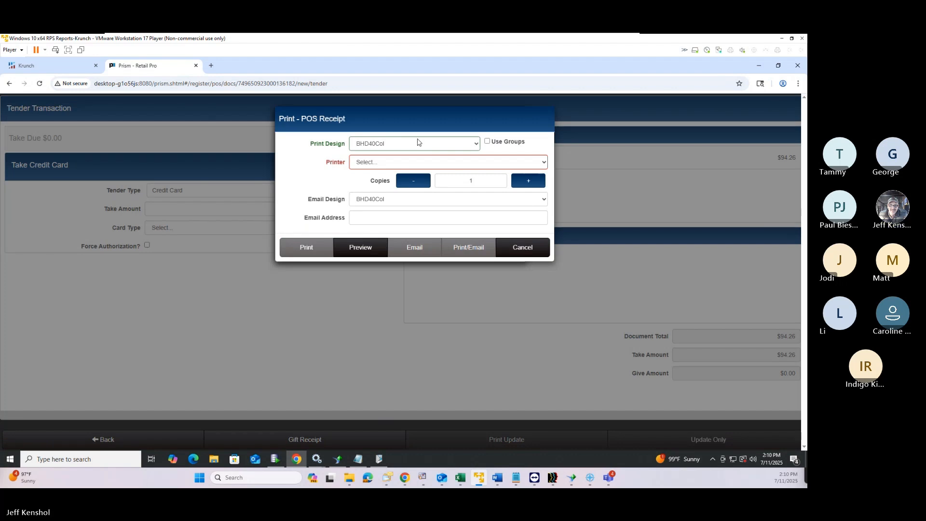
{"action": "left_click", "coordinate": [372, 247]}
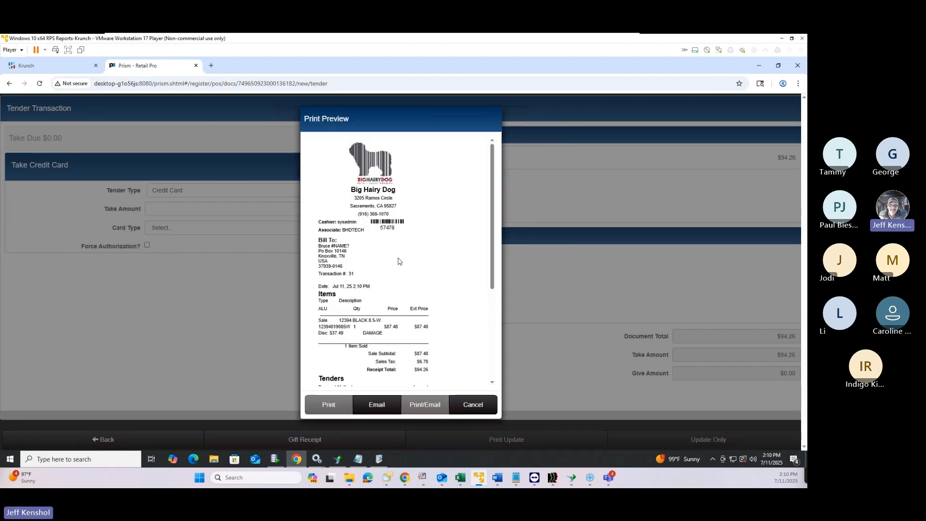
{"action": "scroll", "coordinate": [367, 259], "scroll_direction": "up", "scroll_amount": 4}
{"action": "scroll", "coordinate": [368, 259], "scroll_direction": "down", "scroll_amount": 6}
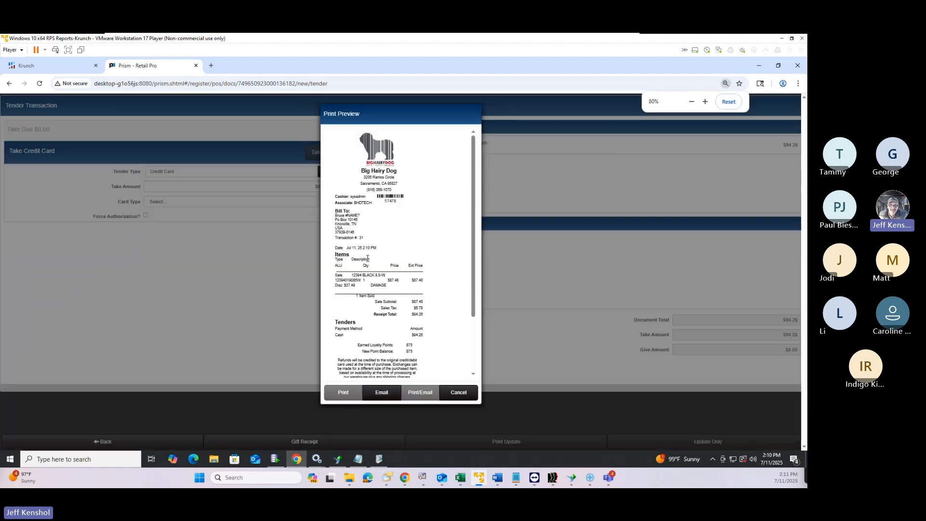
{"action": "scroll", "coordinate": [368, 259], "scroll_direction": "up", "scroll_amount": 6}
{"action": "scroll", "coordinate": [367, 261], "scroll_direction": "down", "scroll_amount": 3}
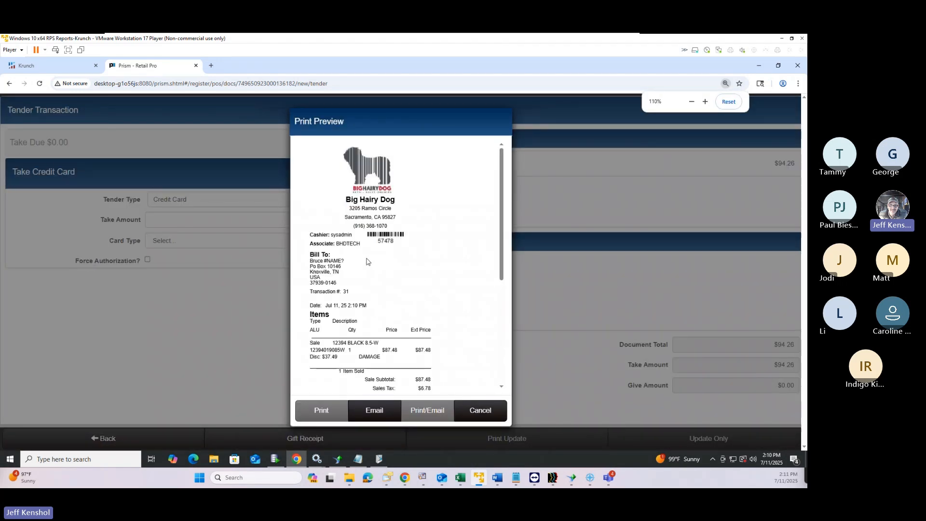
{"action": "scroll", "coordinate": [367, 261], "scroll_direction": "up", "scroll_amount": 5}
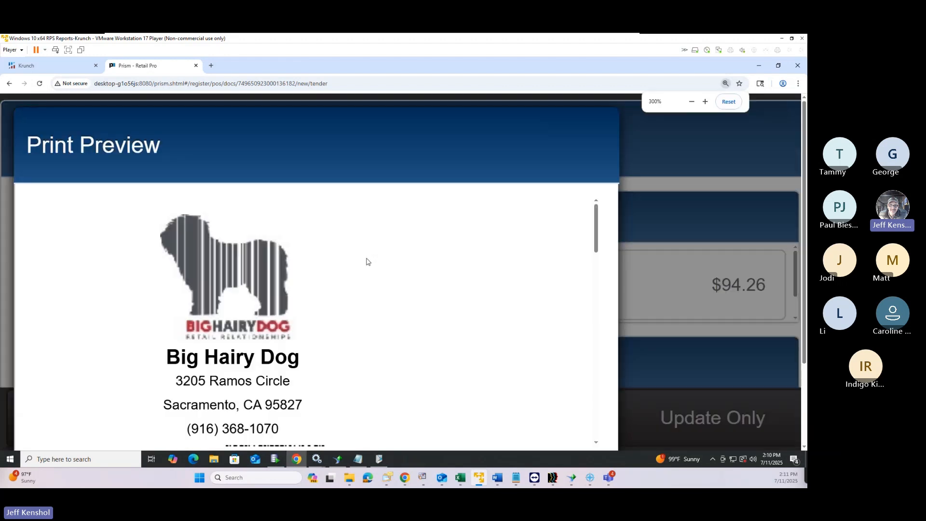
{"action": "scroll", "coordinate": [367, 261], "scroll_direction": "down", "scroll_amount": 5}
{"action": "scroll", "coordinate": [367, 259], "scroll_direction": "up", "scroll_amount": 3}
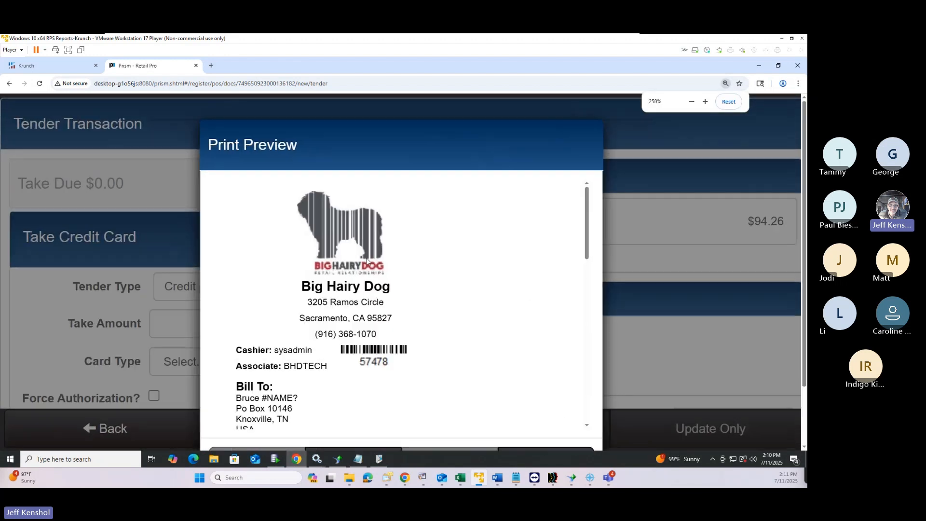
{"action": "scroll", "coordinate": [367, 259], "scroll_direction": "up", "scroll_amount": 3}
{"action": "scroll", "coordinate": [368, 260], "scroll_direction": "down", "scroll_amount": 3}
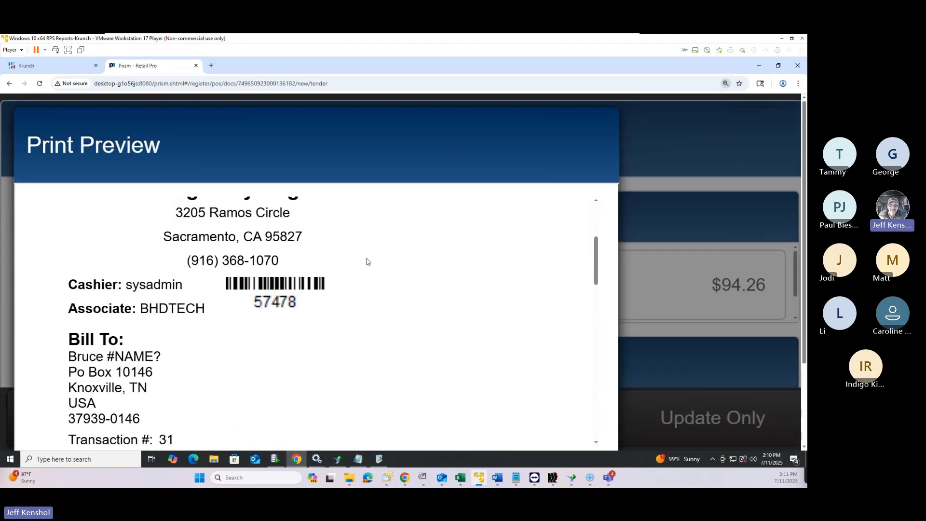
{"action": "scroll", "coordinate": [366, 261], "scroll_direction": "down", "scroll_amount": 2}
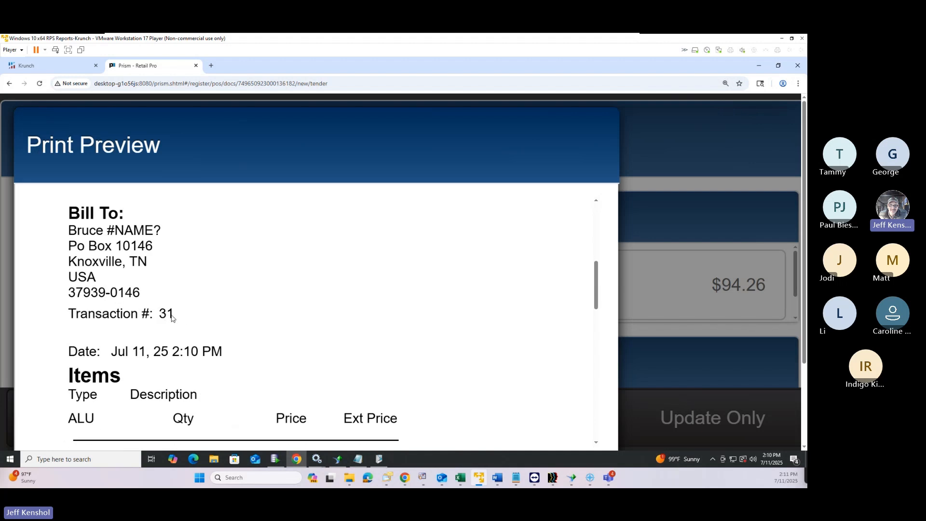
{"action": "scroll", "coordinate": [232, 300], "scroll_direction": "down", "scroll_amount": 5}
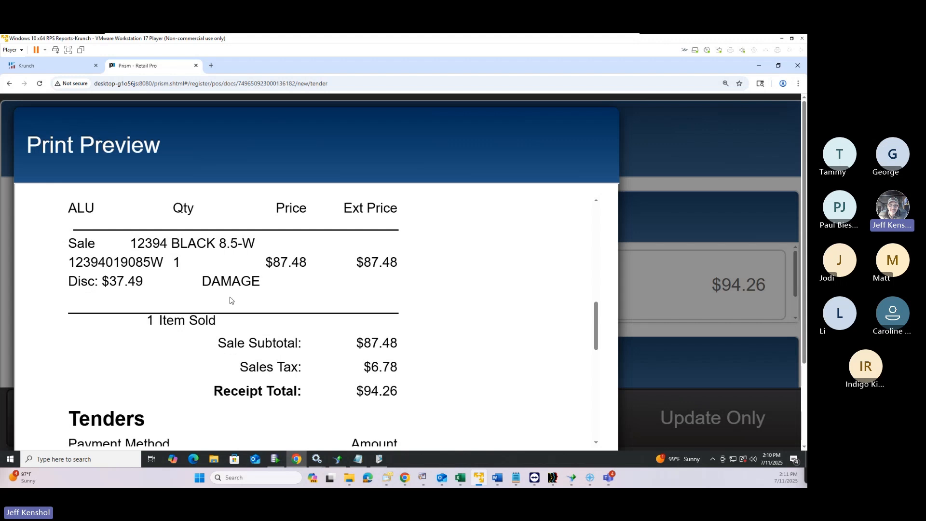
{"action": "scroll", "coordinate": [237, 299], "scroll_direction": "down", "scroll_amount": 1}
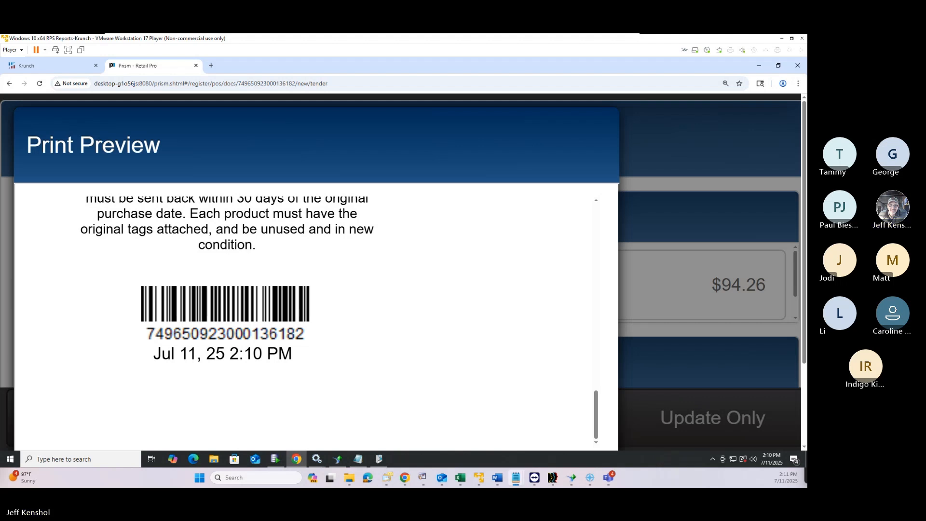
{"action": "left_click_drag", "start_coordinate": [1, 112], "coordinate": [548, 128]}
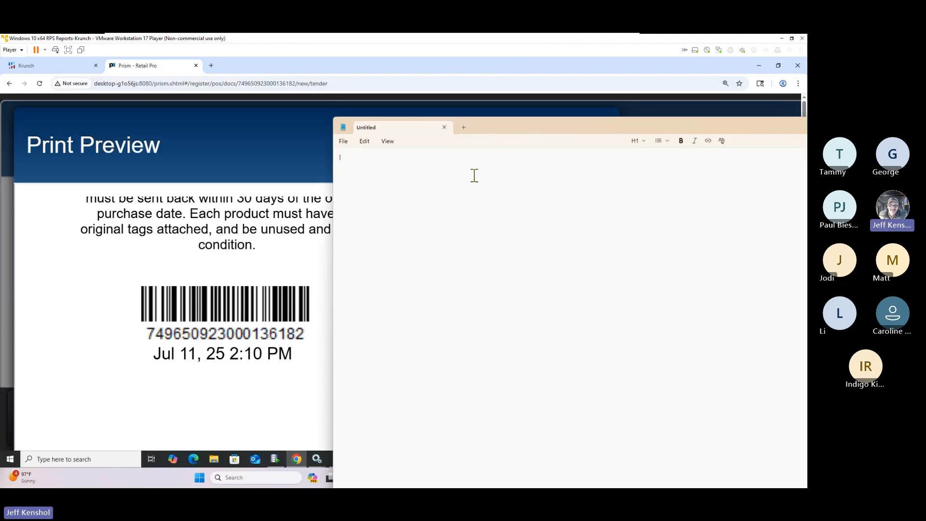
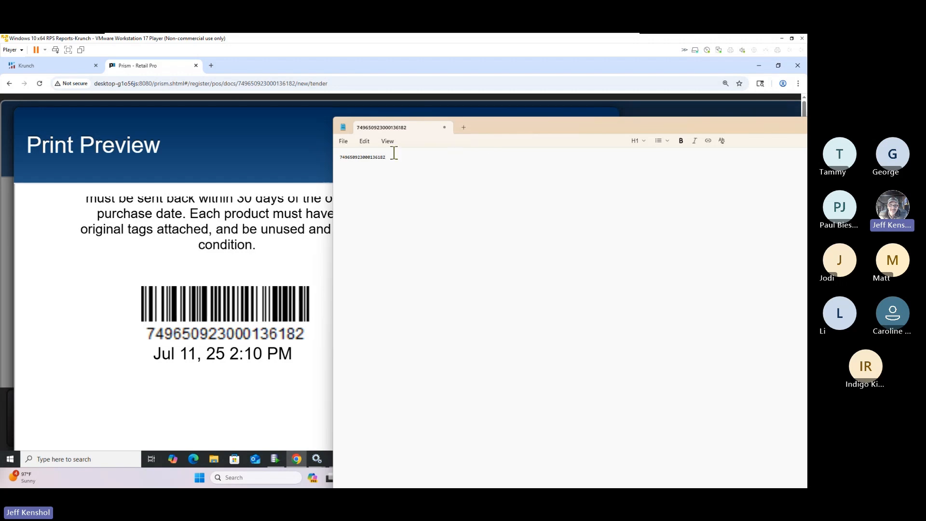
{"action": "left_click", "coordinate": [347, 143]}
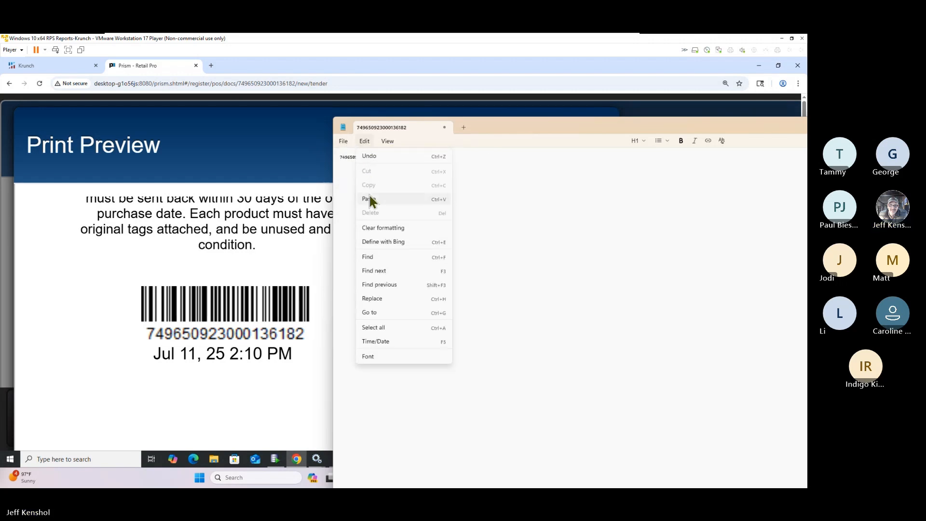
{"action": "mouse_move", "coordinate": [391, 142]}
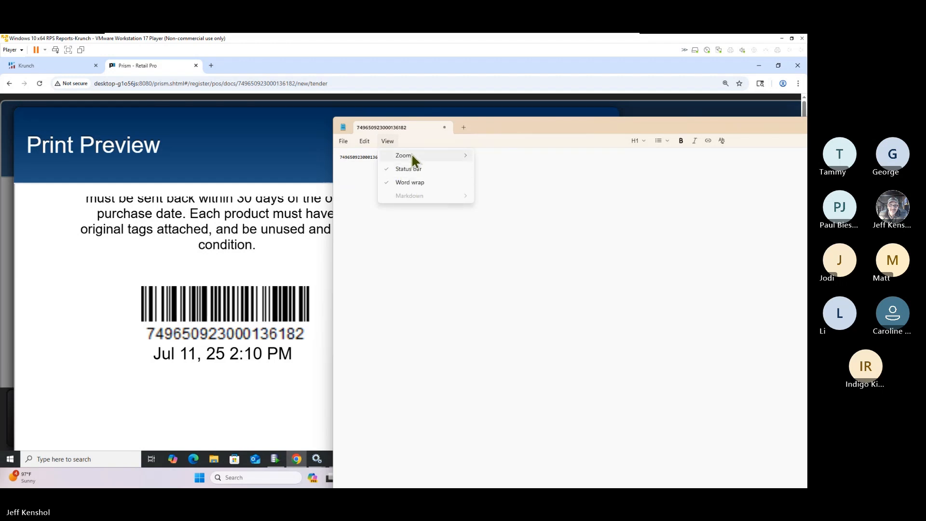
{"action": "left_click", "coordinate": [513, 157]}
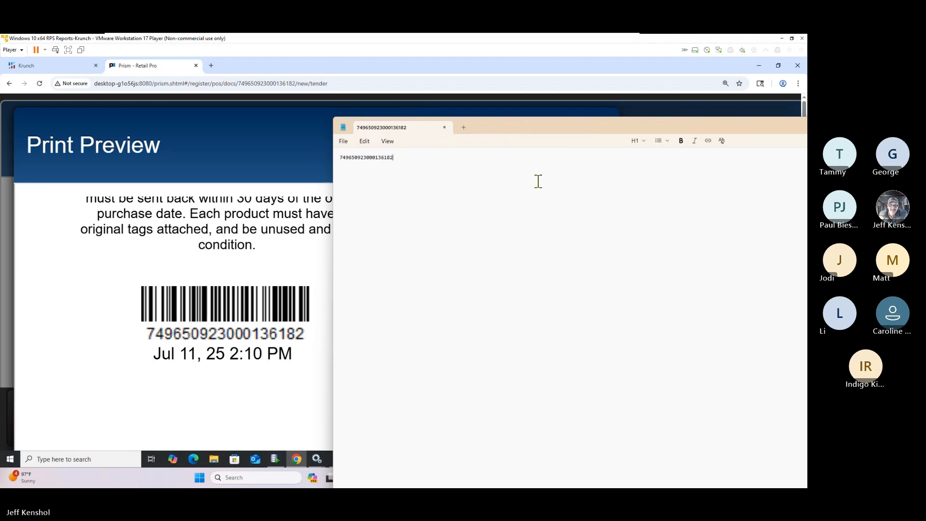
{"action": "key", "text": "ctrl+plus"}
{"action": "key", "text": "ctrl+plus"}
{"action": "key", "text": "ctrl+plus"}
{"action": "key", "text": "ctrl+plus"}
{"action": "key", "text": "ctrl+plus"}
{"action": "key", "text": "ctrl+plus"}
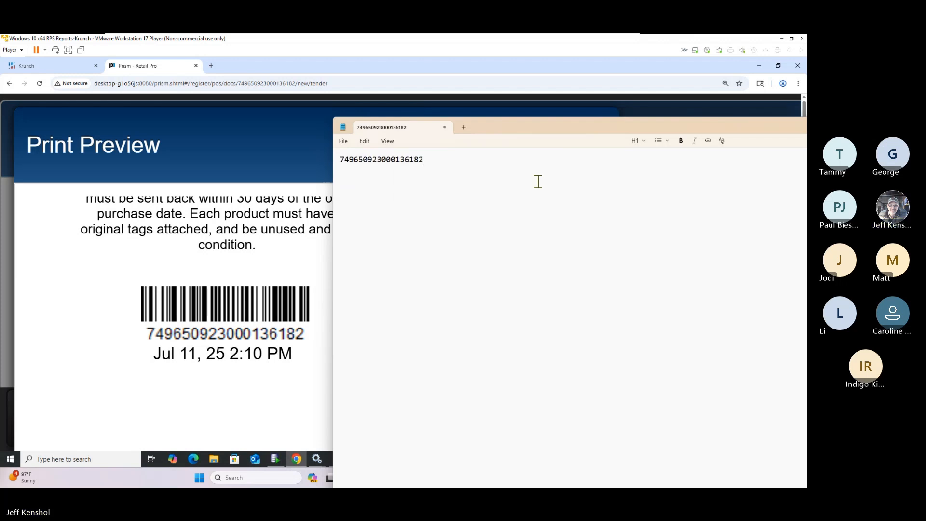
{"action": "key", "text": "ctrl+plus"}
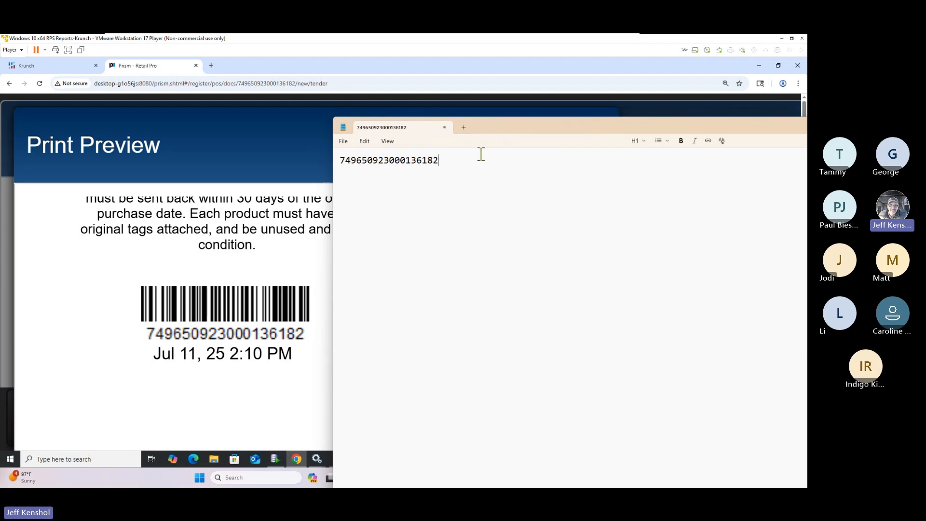
{"action": "left_click_drag", "start_coordinate": [534, 122], "coordinate": [438, 117]}
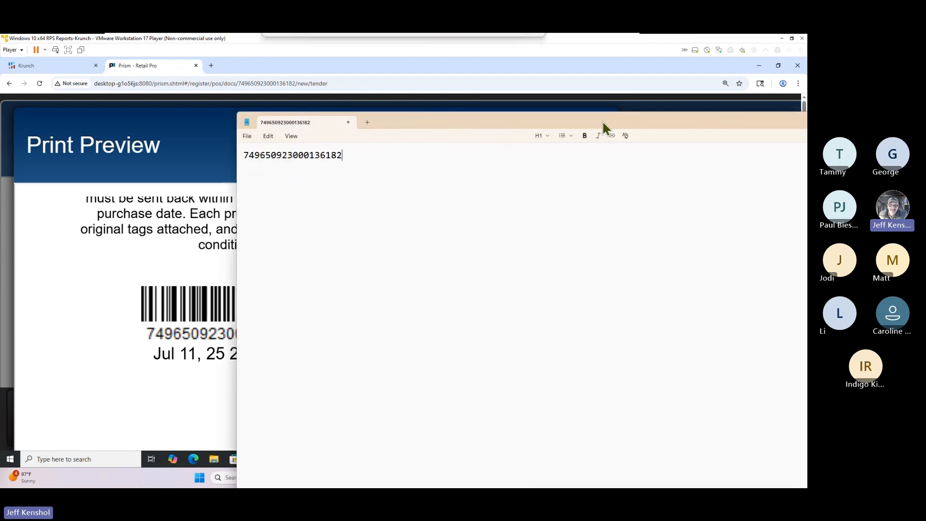
{"action": "left_click_drag", "start_coordinate": [524, 118], "coordinate": [807, 118]}
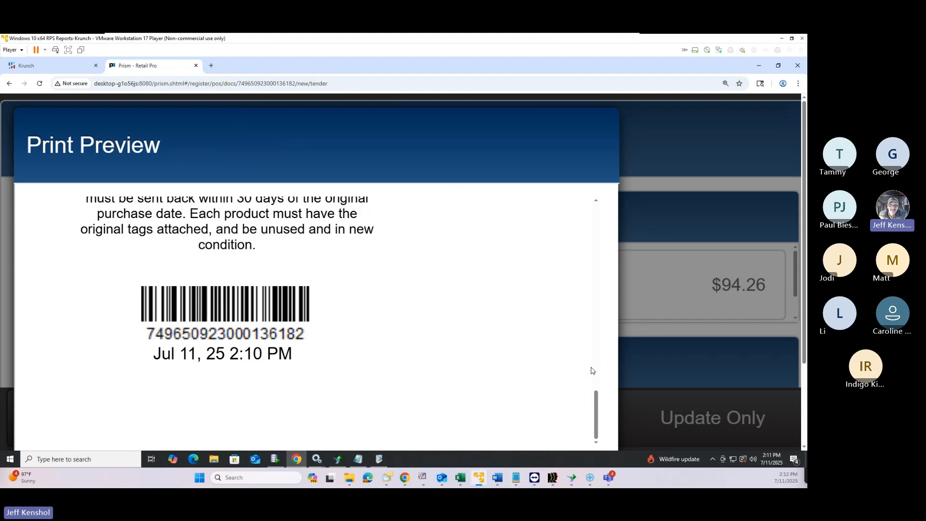
Reduce the browser zoom and cancel the receipt preview and print dialog without printing
{"action": "left_click_drag", "start_coordinate": [598, 415], "coordinate": [597, 268]}
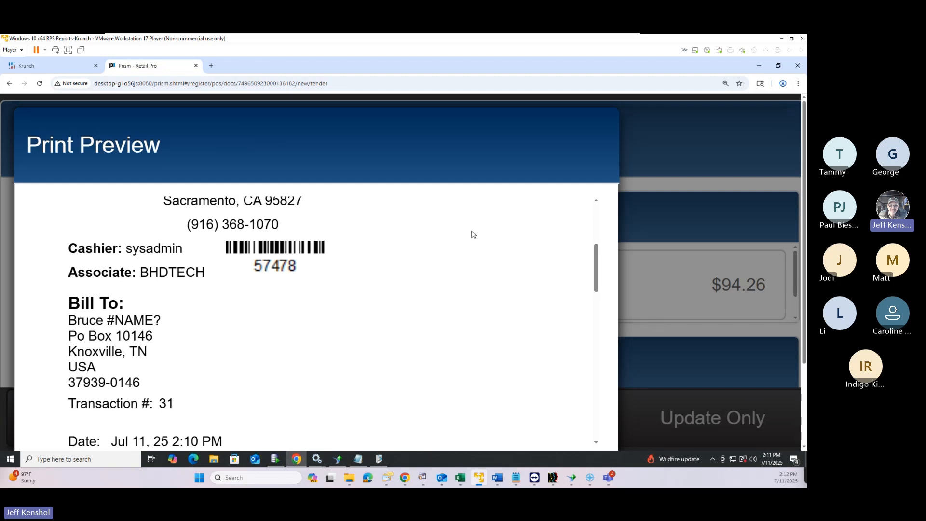
{"action": "key", "text": "ctrl+minus"}
{"action": "key", "text": "ctrl+minus"}
{"action": "key", "text": "ctrl+minus"}
{"action": "key", "text": "ctrl+minus"}
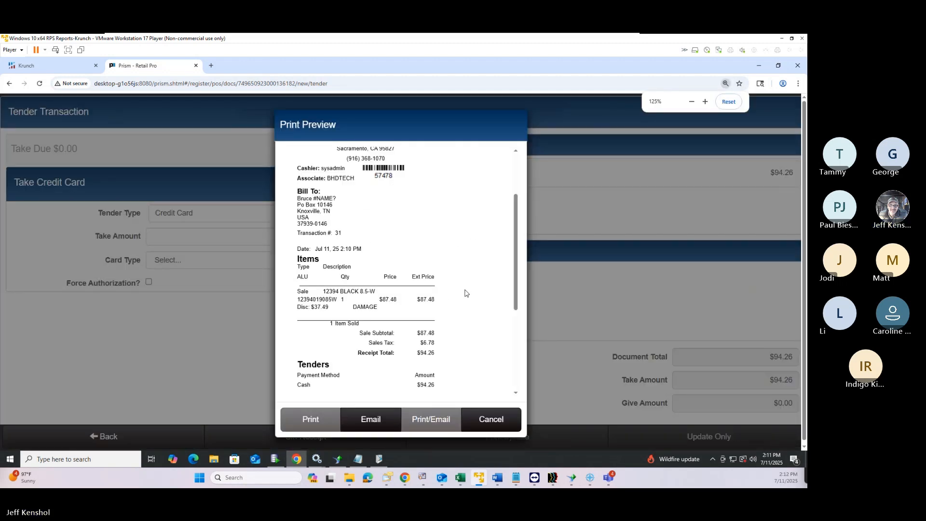
{"action": "left_click", "coordinate": [474, 413]}
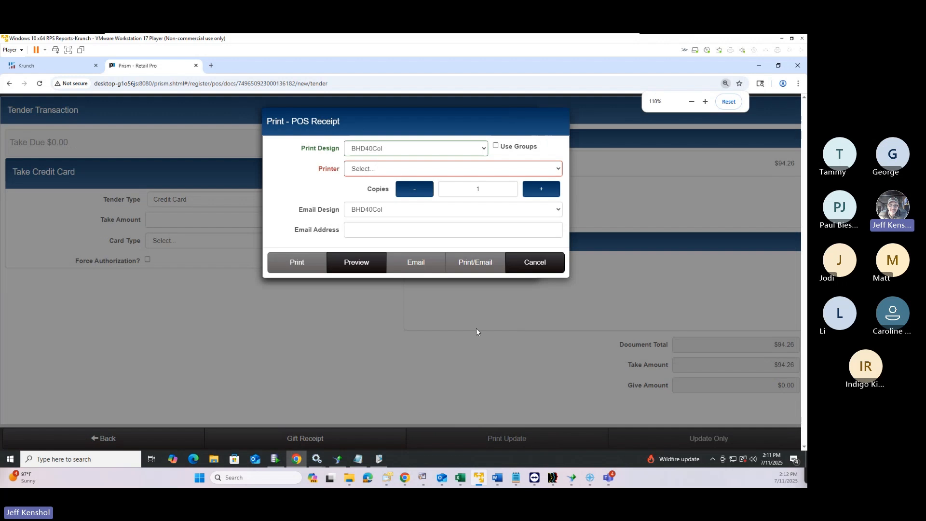
{"action": "left_click", "coordinate": [518, 265]}
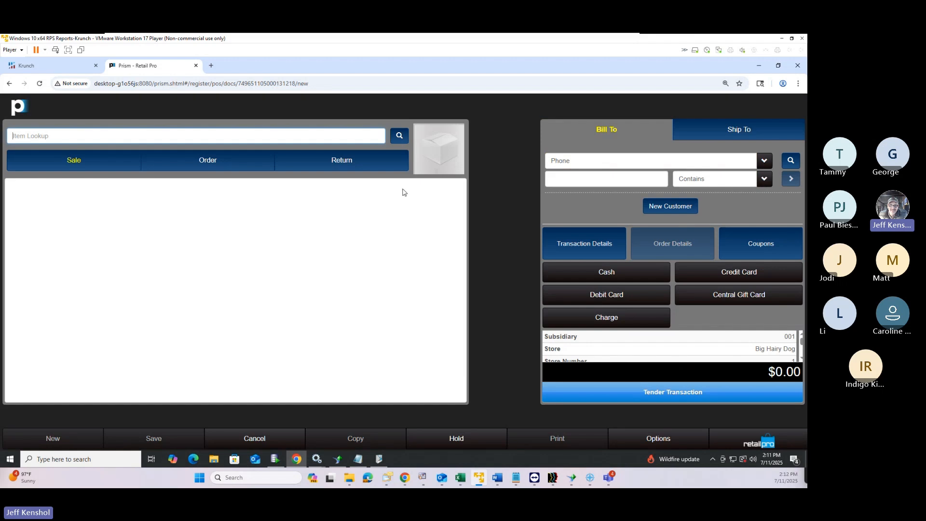
{"action": "left_click", "coordinate": [343, 164]}
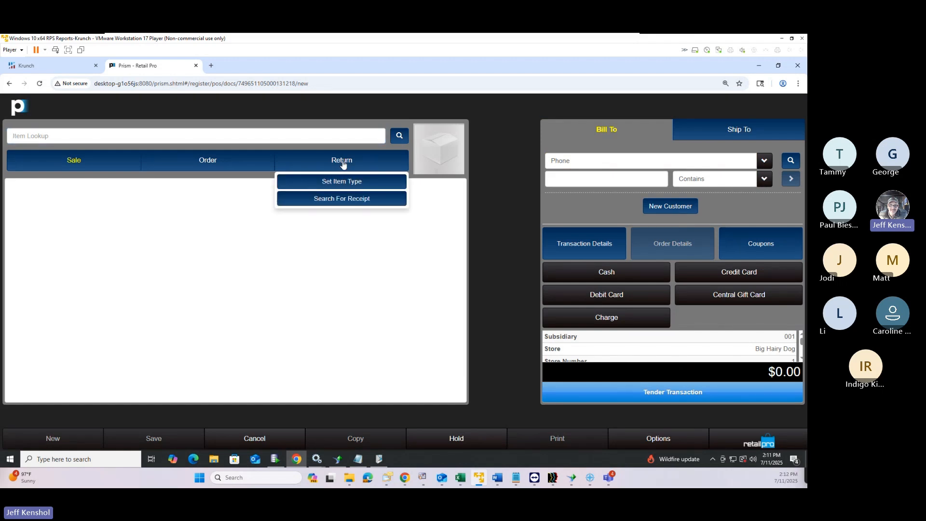
{"action": "left_click", "coordinate": [344, 202]}
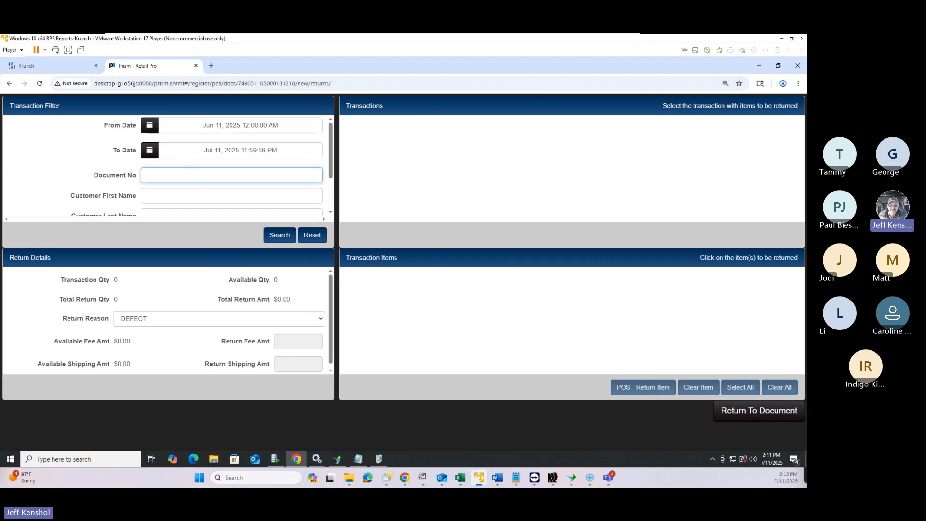
{"action": "key", "text": "alt+Tab"}
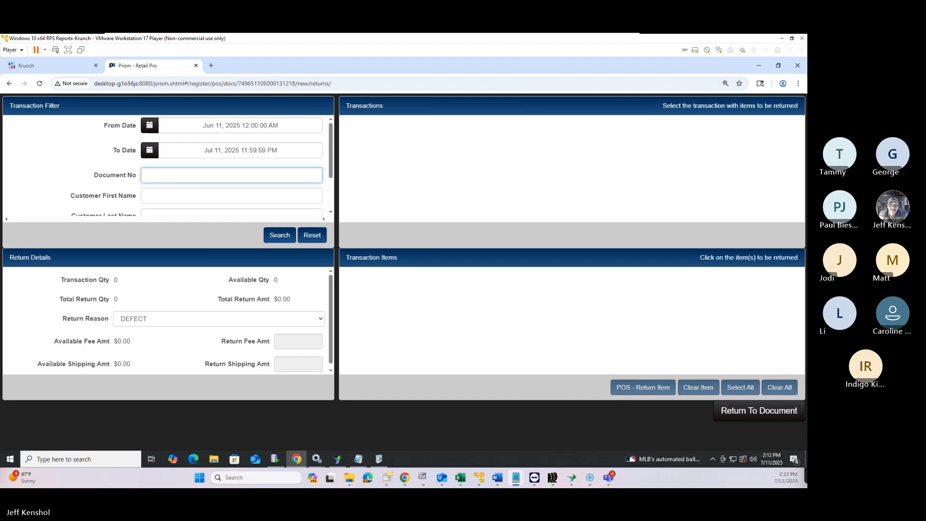
{"action": "left_click", "coordinate": [257, 172]}
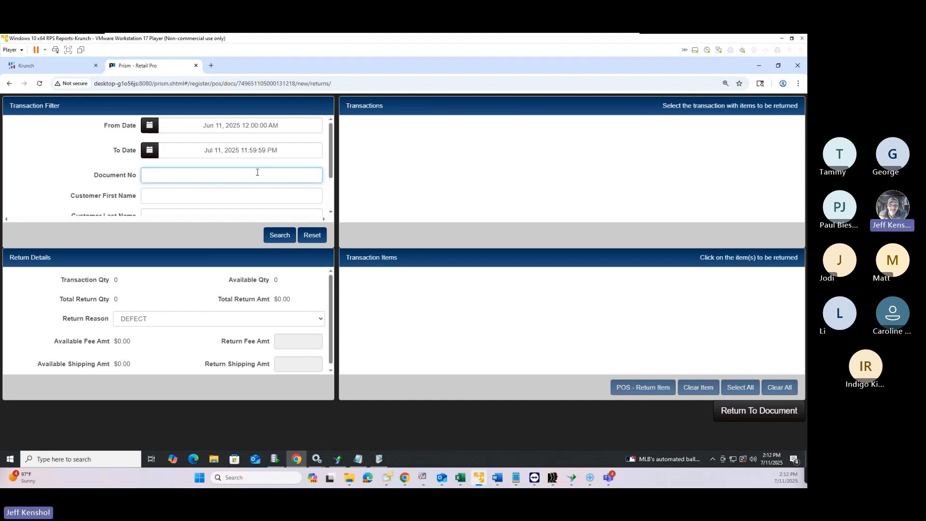
{"action": "key", "text": "ctrl+v"}
{"action": "key", "text": "Return"}
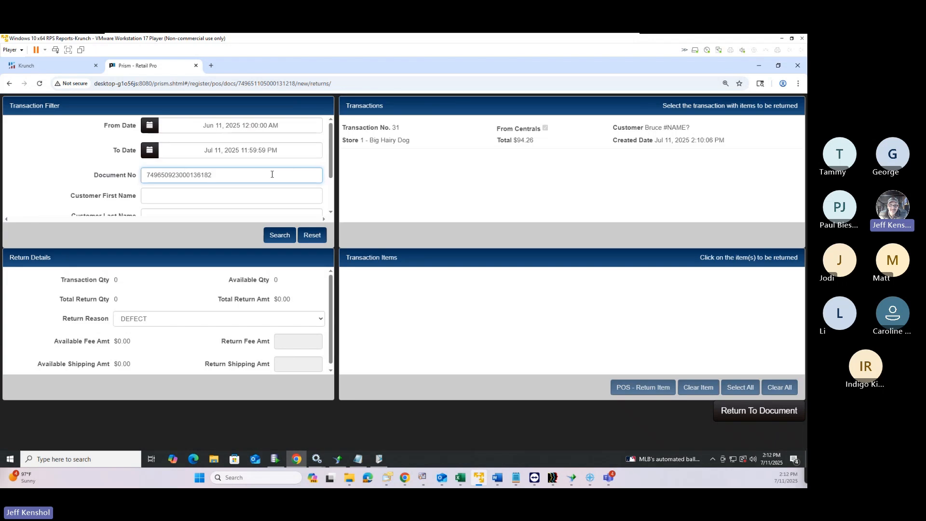
Return the ATAC 2.0 6IN side zip boot from that sale to the transaction
{"action": "left_click", "coordinate": [427, 138]}
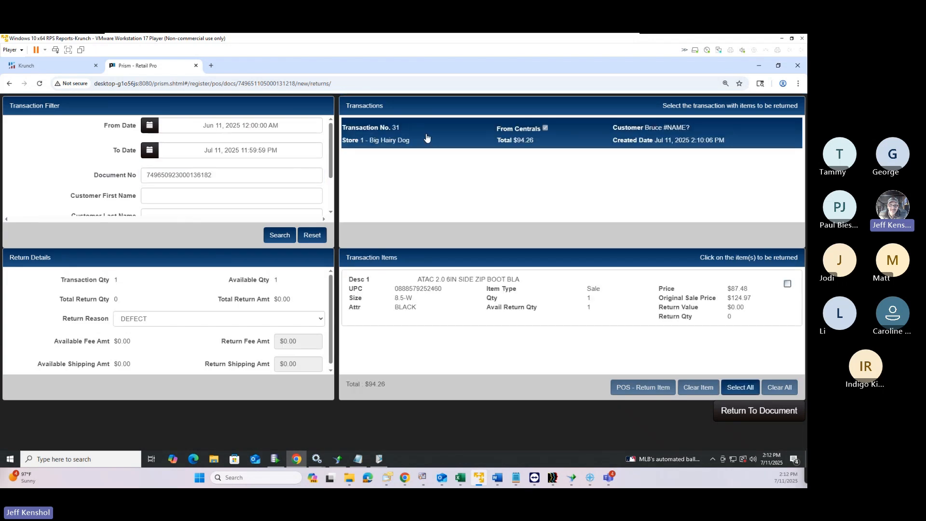
{"action": "left_click", "coordinate": [505, 304]}
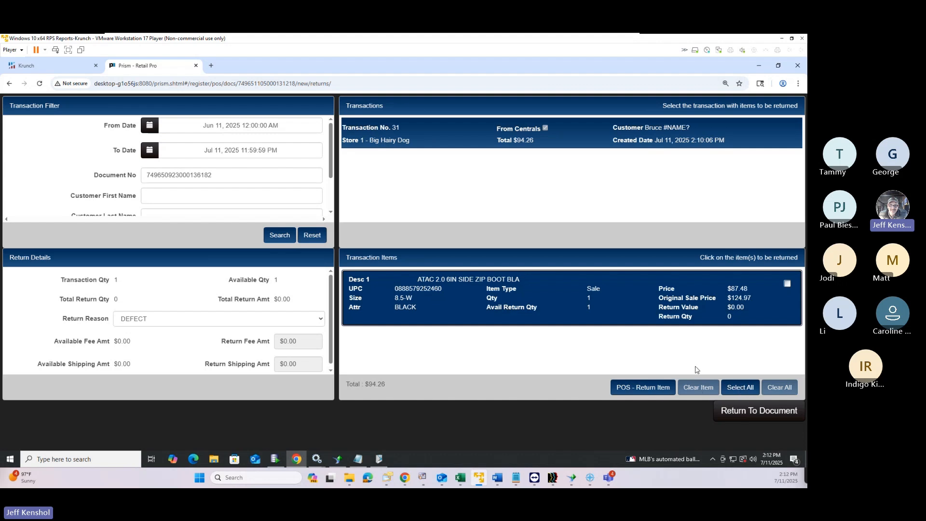
{"action": "left_click", "coordinate": [643, 390]}
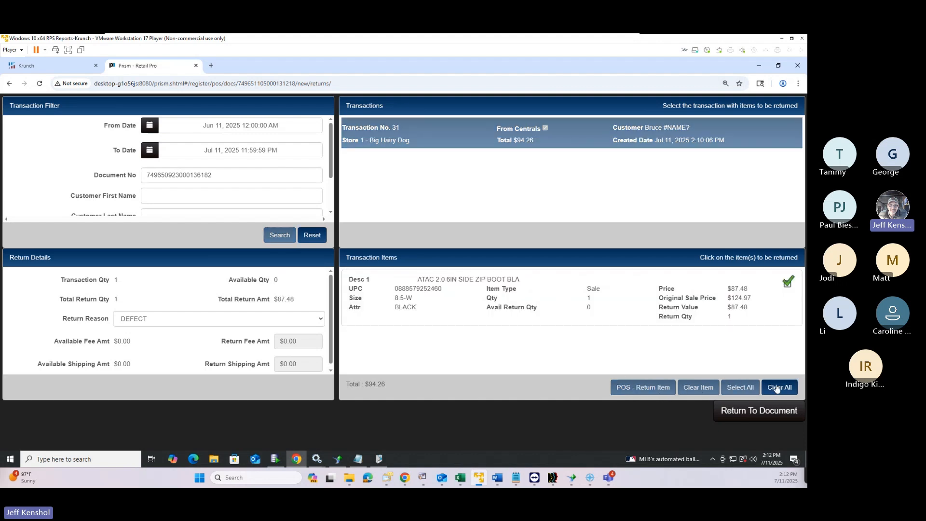
{"action": "left_click", "coordinate": [780, 412]}
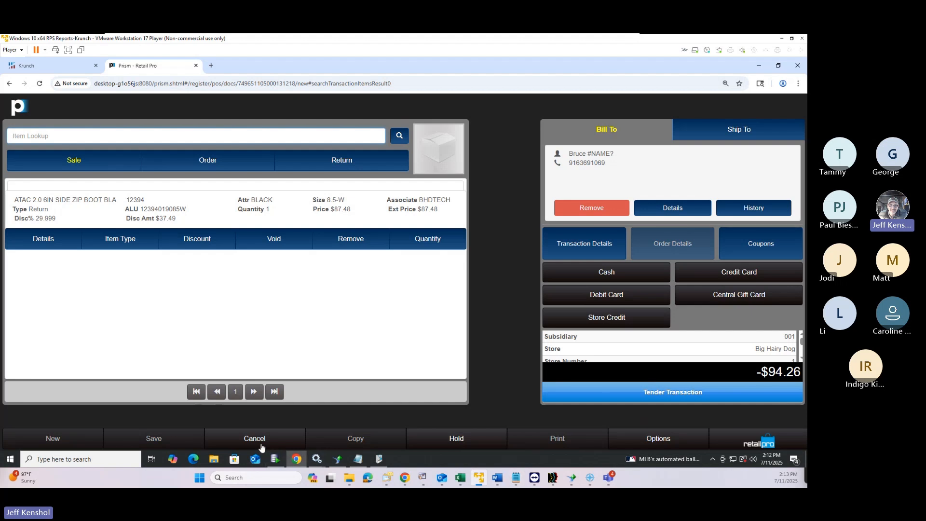
{"action": "left_click_drag", "start_coordinate": [187, 209], "coordinate": [140, 209]}
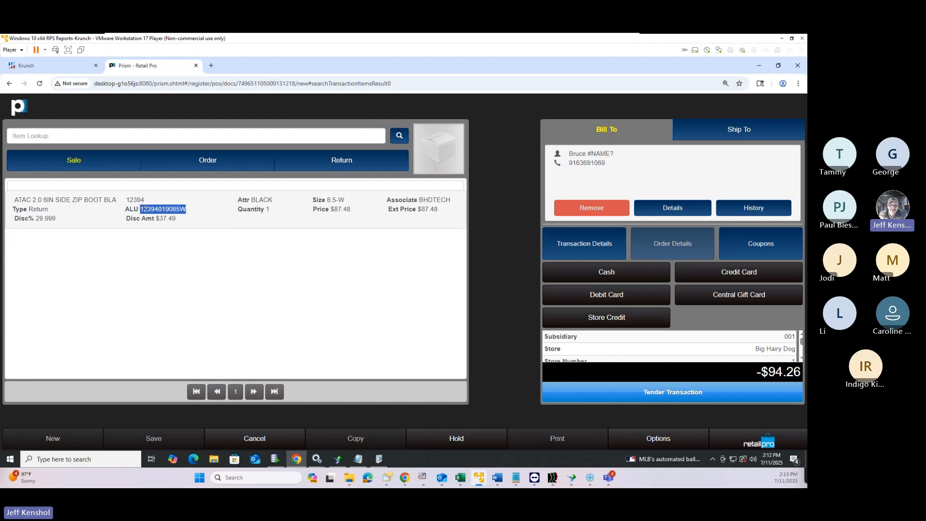
{"action": "left_click", "coordinate": [283, 441]}
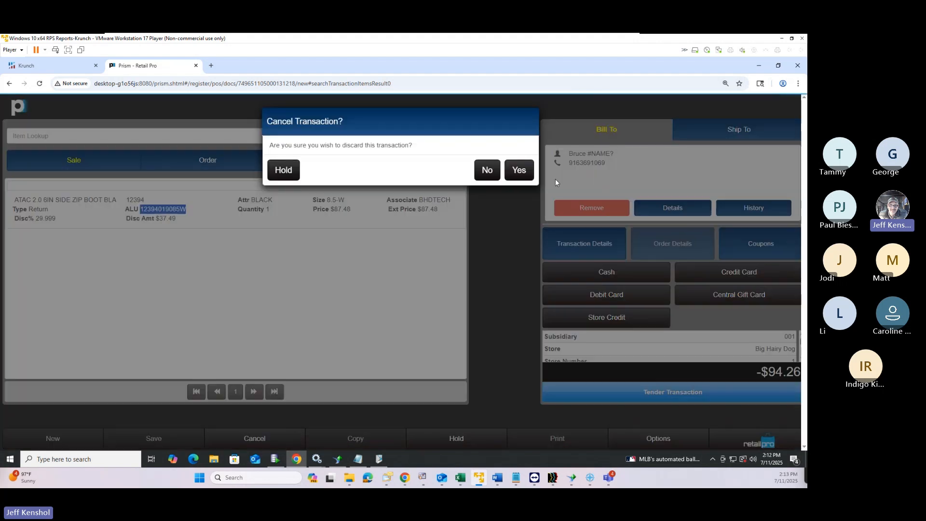
{"action": "left_click", "coordinate": [522, 171]}
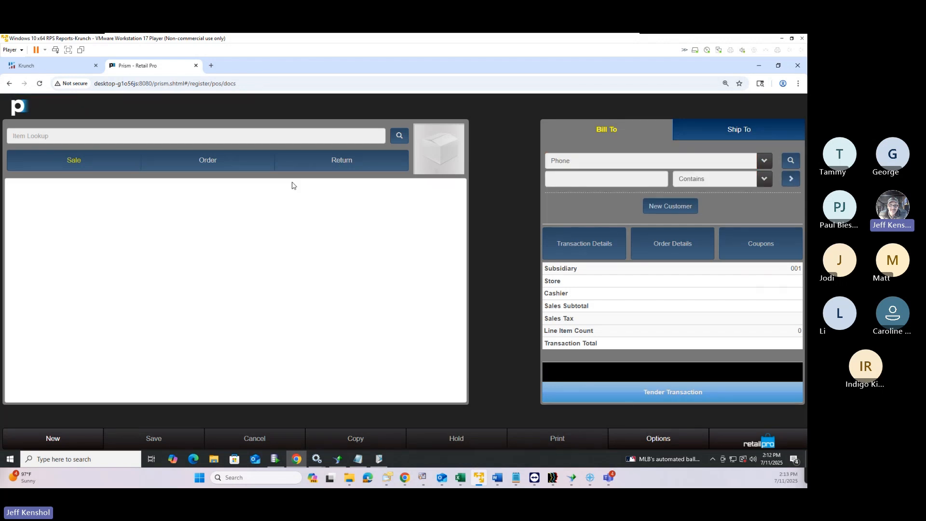
{"action": "left_click", "coordinate": [77, 439]}
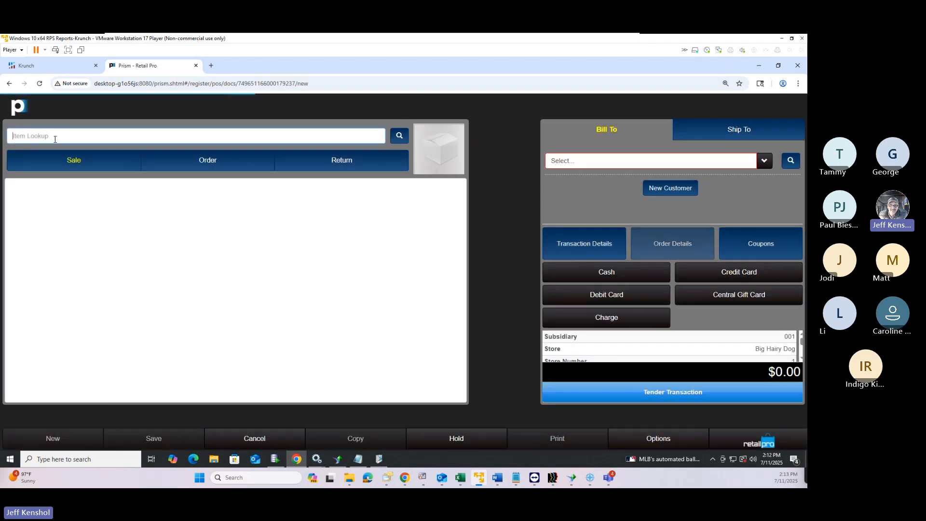
{"action": "left_click", "coordinate": [55, 137]}
{"action": "type", "text": "123940190851"}
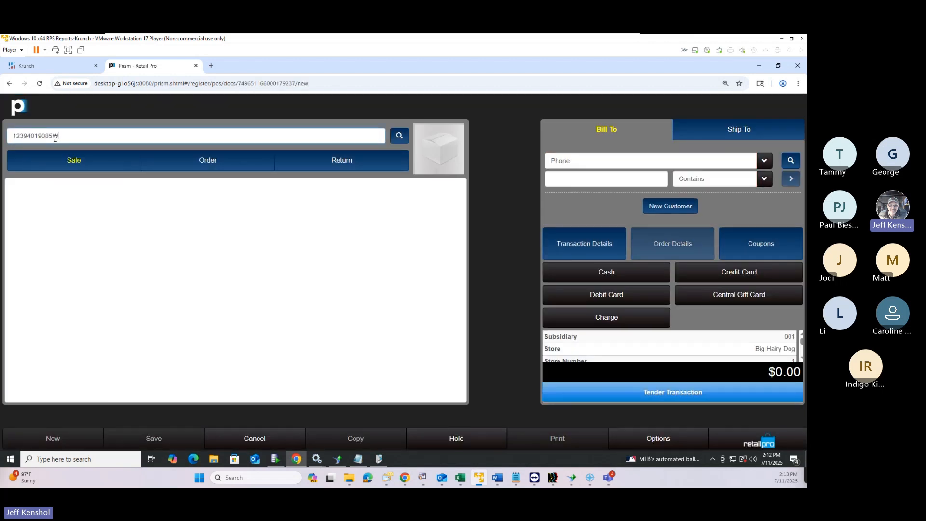
{"action": "key", "text": "Return"}
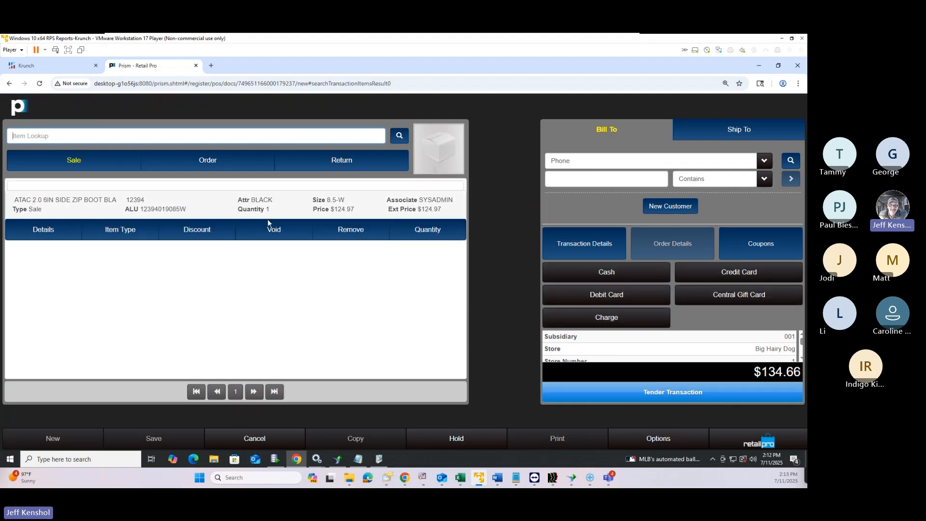
{"action": "left_click", "coordinate": [123, 232]}
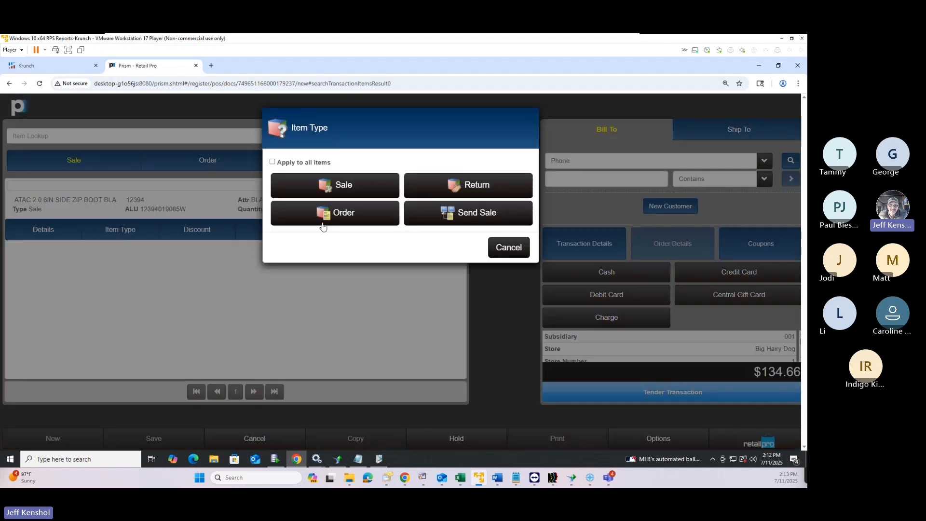
{"action": "left_click", "coordinate": [445, 186]}
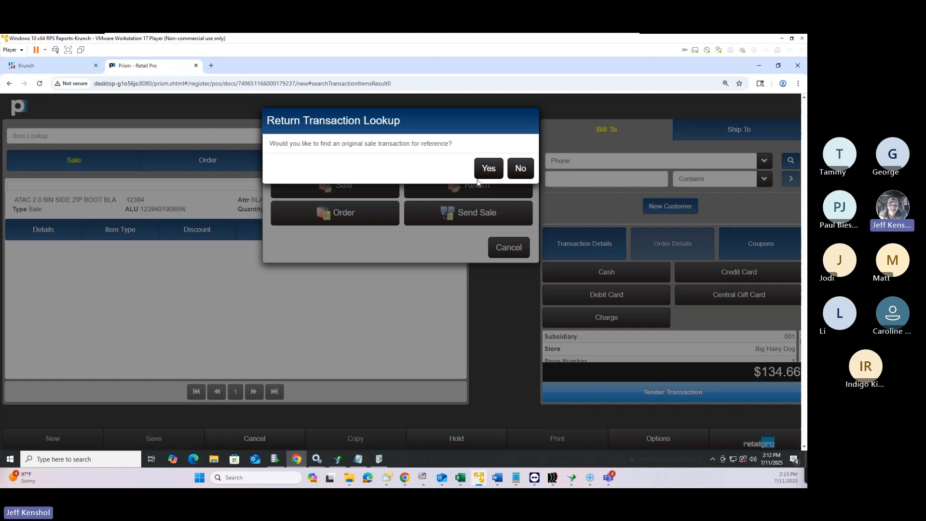
Find the original sale by pasted document number and return all its items to the document
{"action": "left_click", "coordinate": [495, 172]}
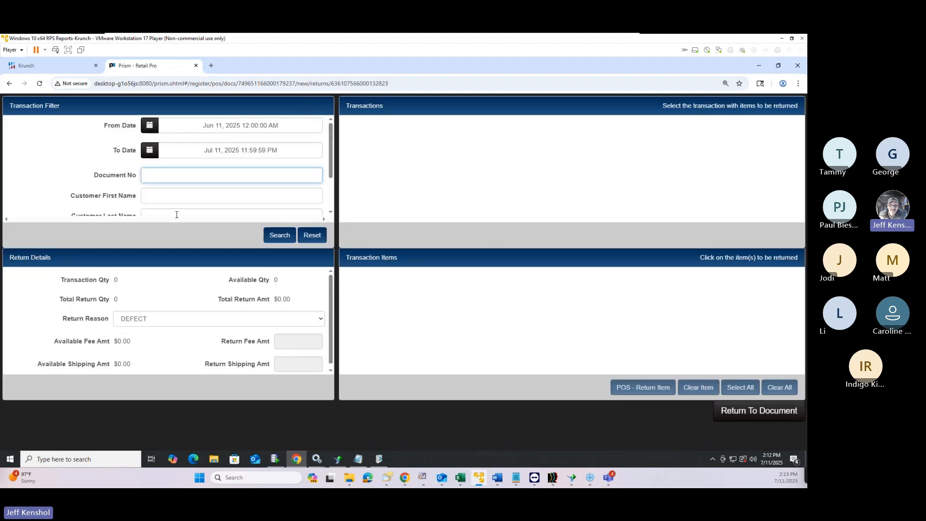
{"action": "key", "text": "alt+Tab"}
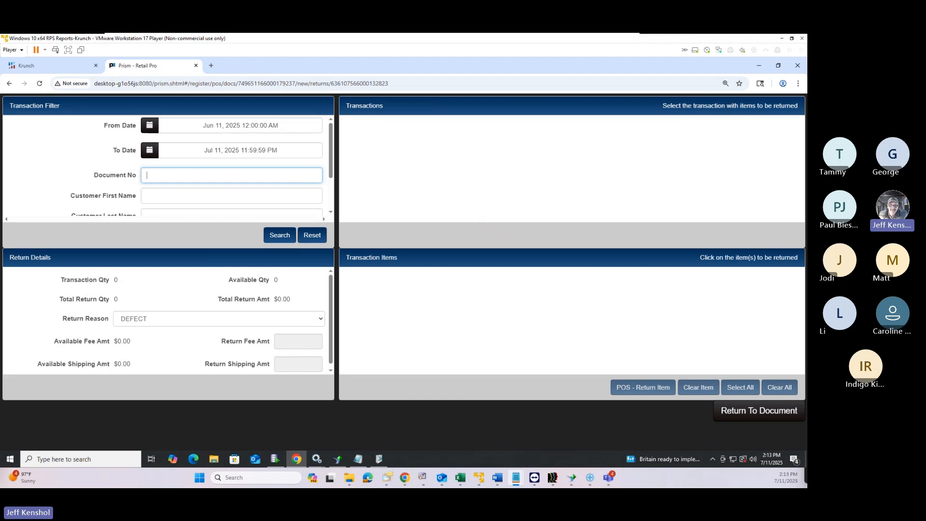
{"action": "left_click", "coordinate": [182, 173]}
{"action": "key", "text": "ctrl+v"}
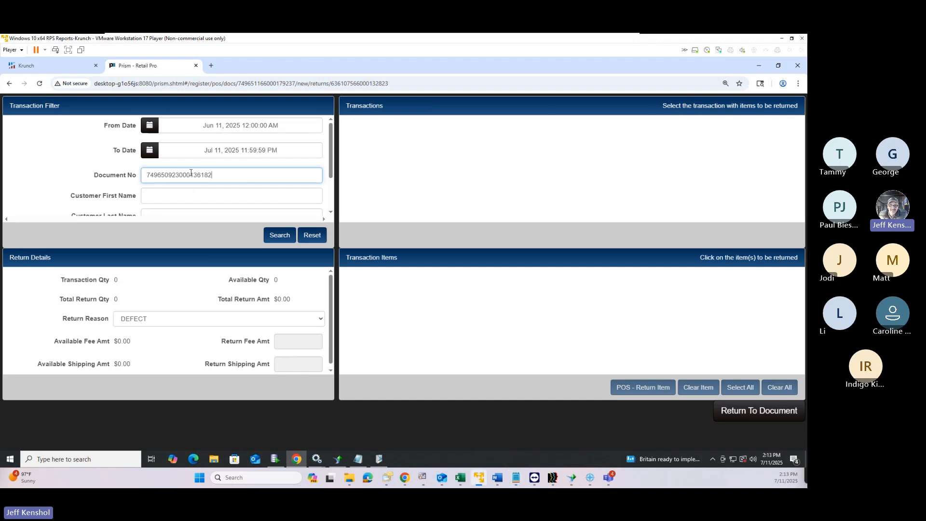
{"action": "left_click", "coordinate": [286, 235]}
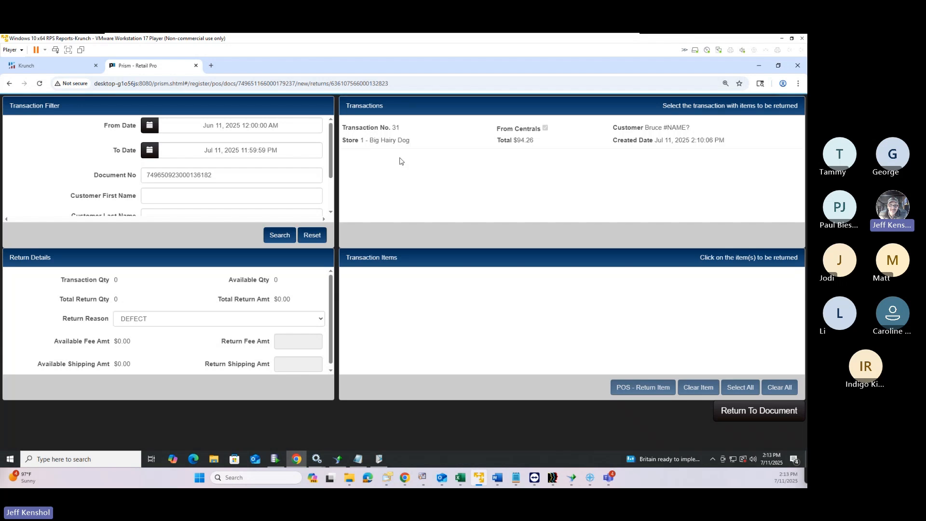
{"action": "left_click", "coordinate": [415, 141]}
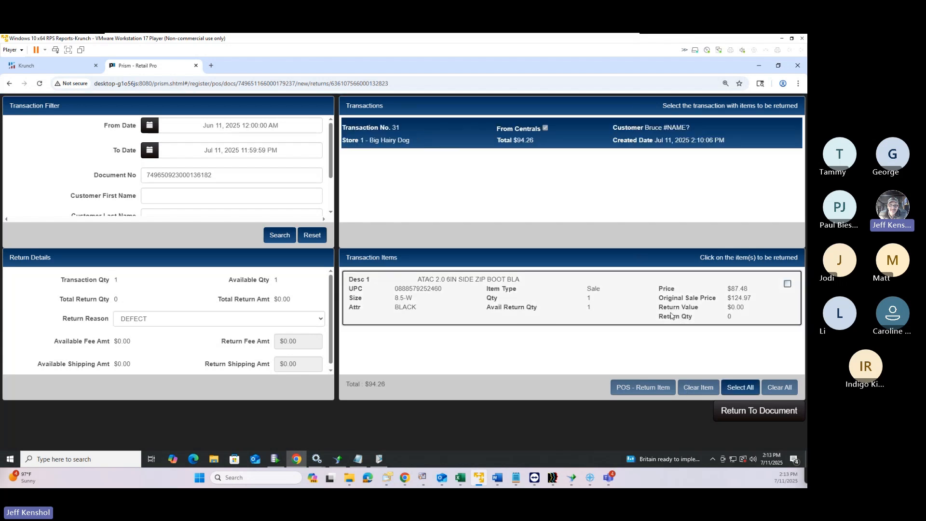
{"action": "left_click", "coordinate": [744, 389]}
{"action": "left_click", "coordinate": [764, 413]}
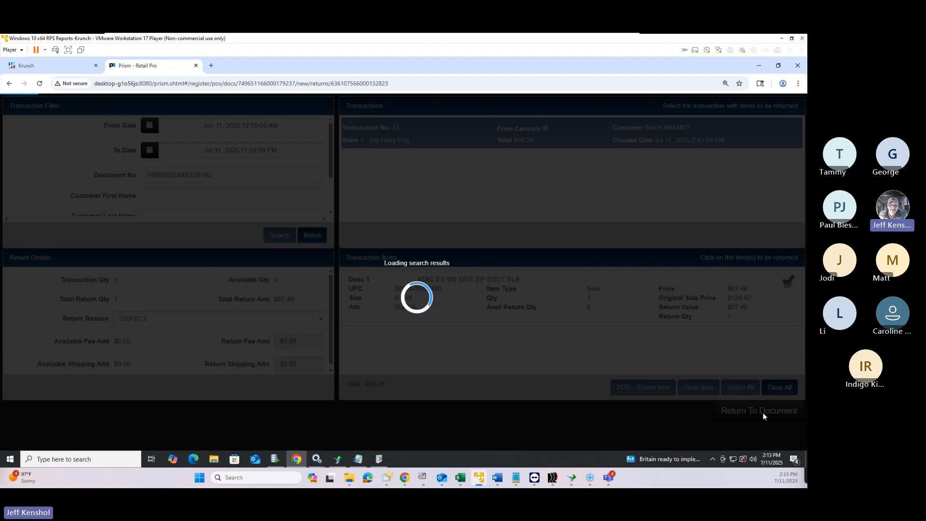
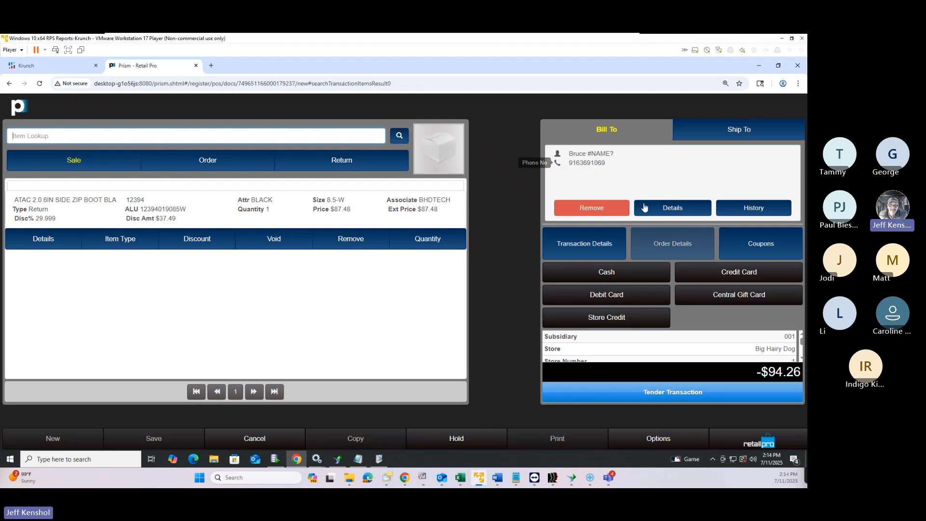
Open the customer's details and search their purchase history, which returns no records
{"action": "left_click", "coordinate": [665, 208]}
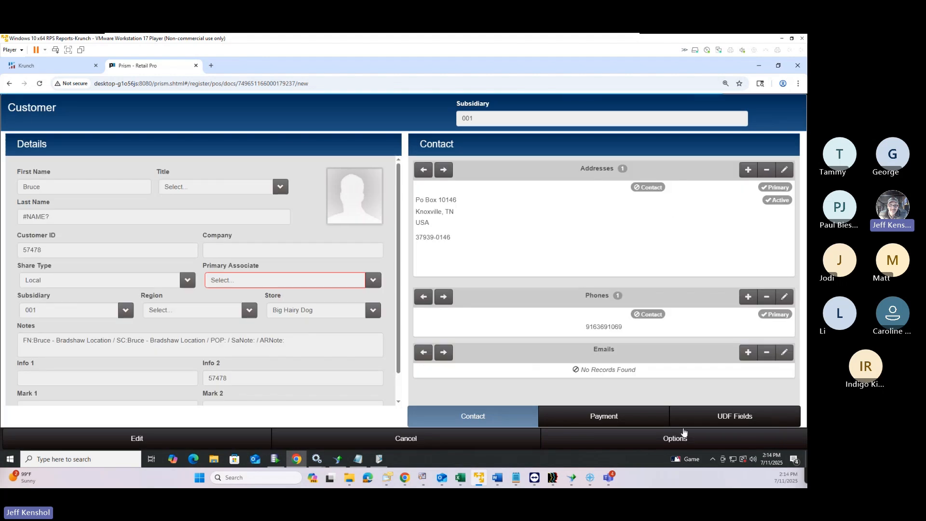
{"action": "left_click", "coordinate": [677, 440]}
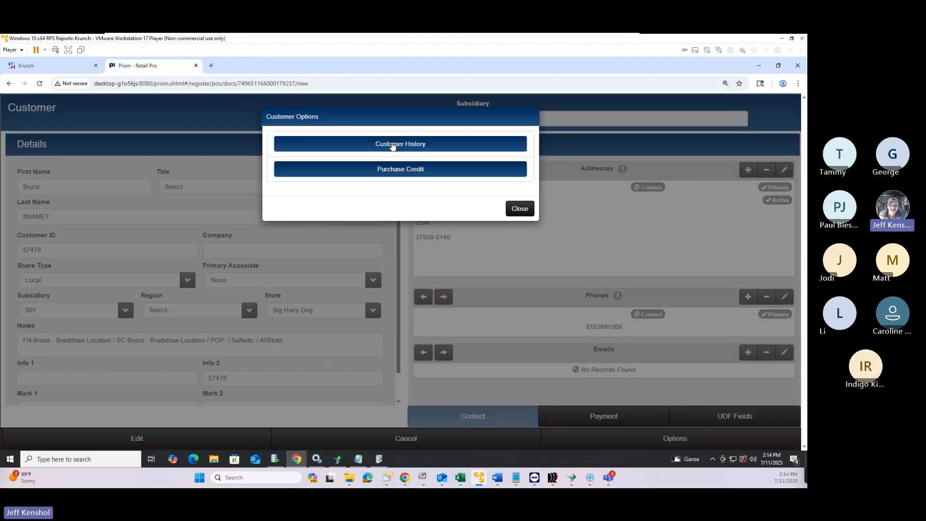
{"action": "left_click", "coordinate": [408, 153]}
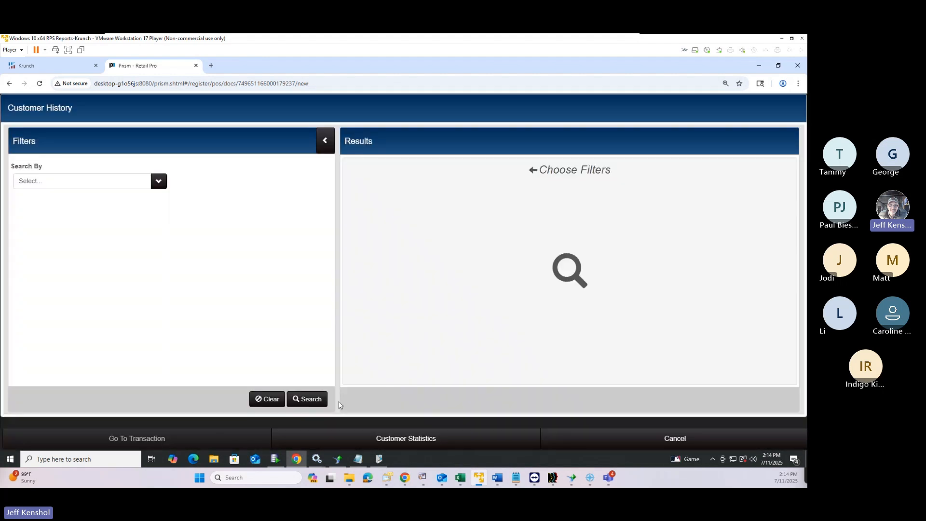
{"action": "left_click", "coordinate": [314, 399]}
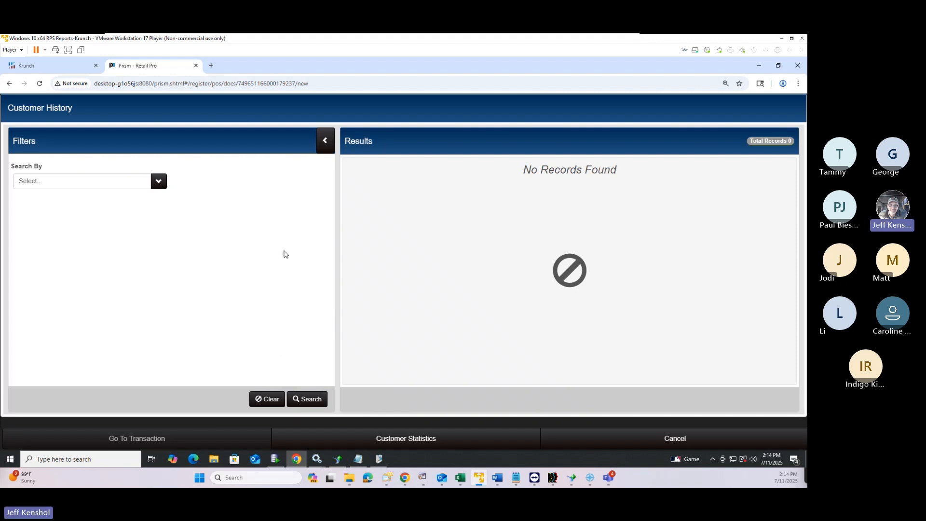
{"action": "left_click", "coordinate": [304, 398]}
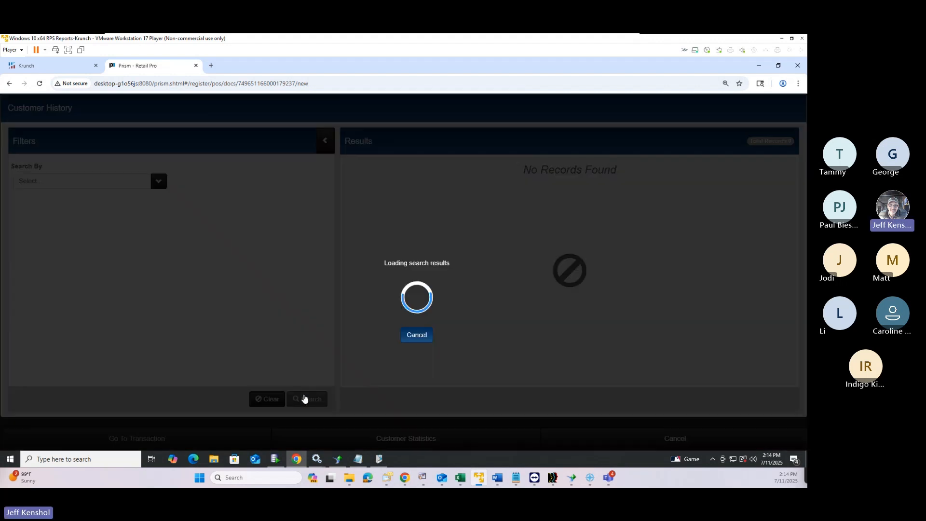
{"action": "left_click", "coordinate": [304, 398]}
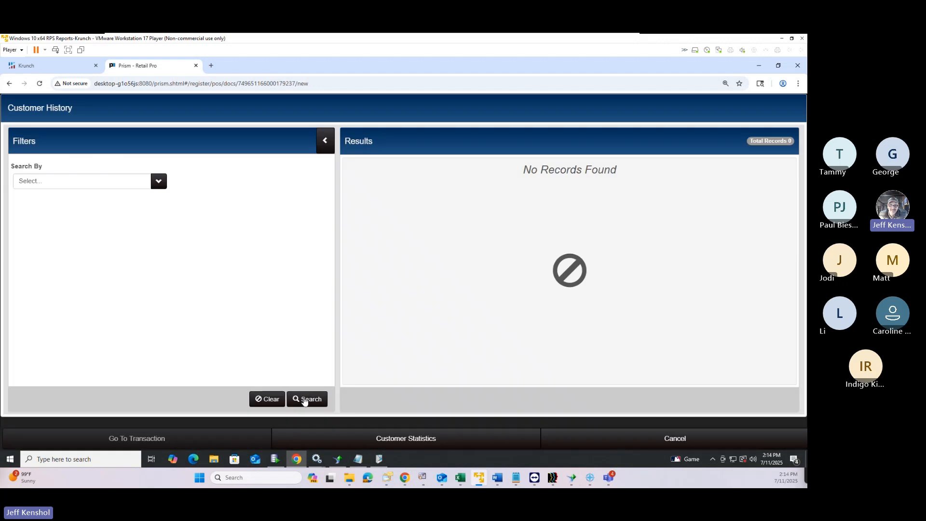
{"action": "left_click", "coordinate": [304, 399]}
{"action": "left_click", "coordinate": [304, 399]}
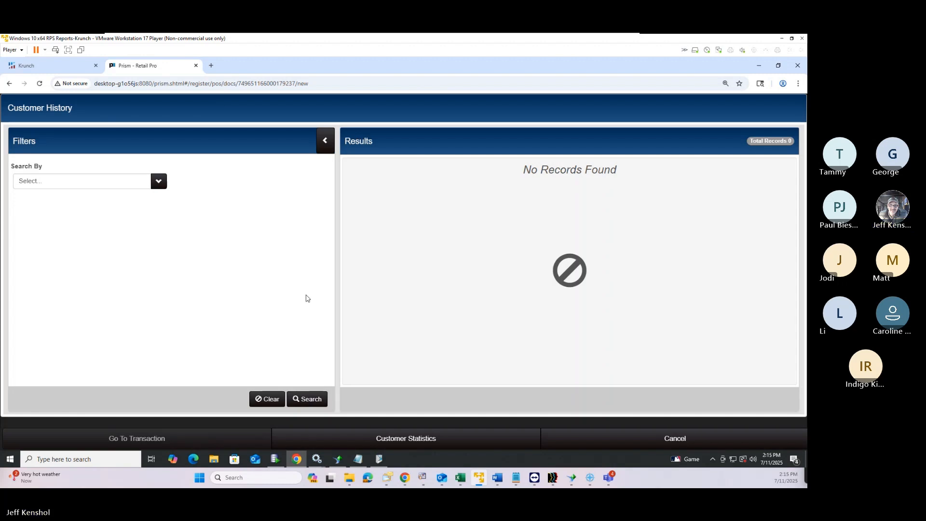
Return to the customer details, select the Customer ID value, and switch to the notes window
{"action": "left_click", "coordinate": [677, 447]}
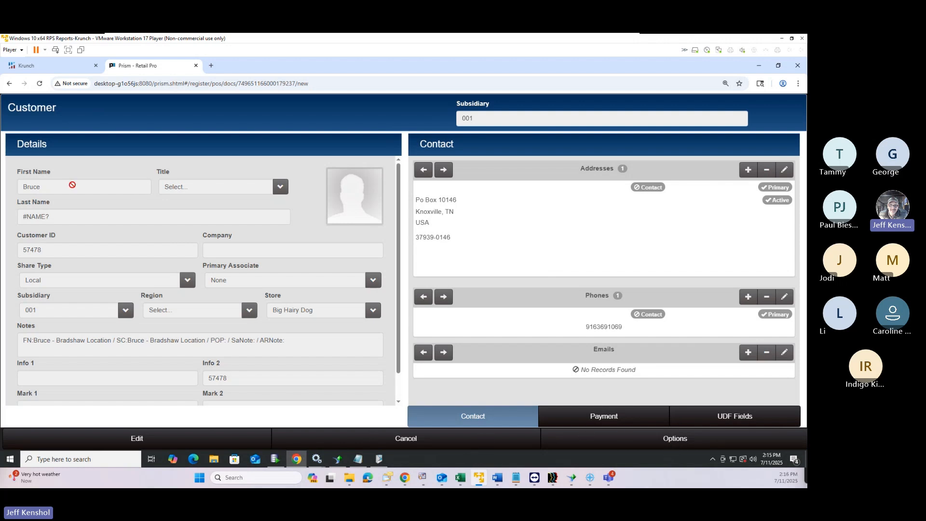
{"action": "left_click_drag", "start_coordinate": [45, 250], "coordinate": [7, 252]}
{"action": "key", "text": "alt+Tab"}
Refund the -$94.26 return as $94.26 cash and save it without printing a receipt
{"action": "left_click", "coordinate": [427, 441]}
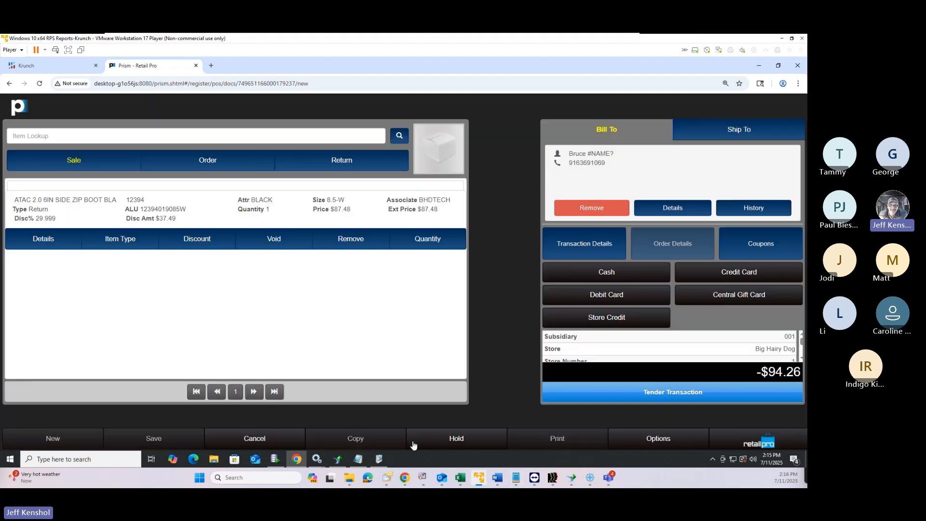
{"action": "left_click", "coordinate": [675, 396]}
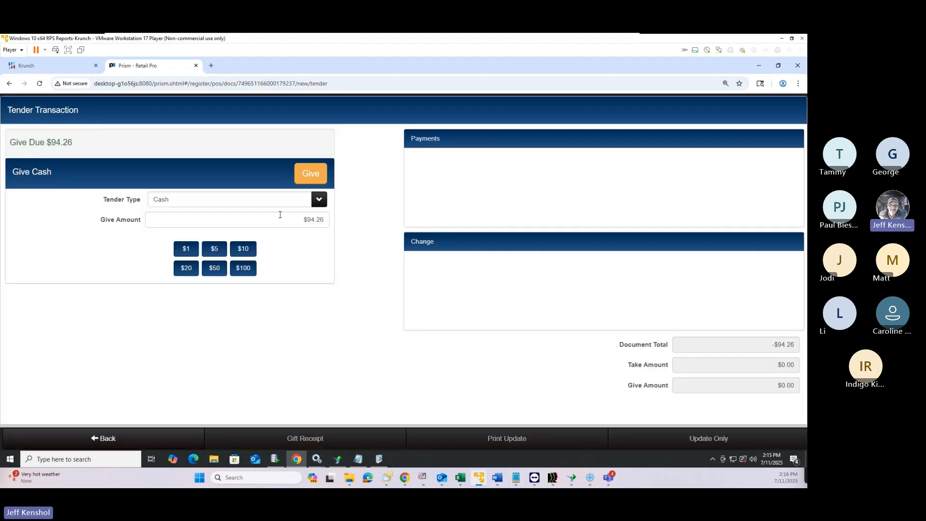
{"action": "left_click", "coordinate": [311, 173]}
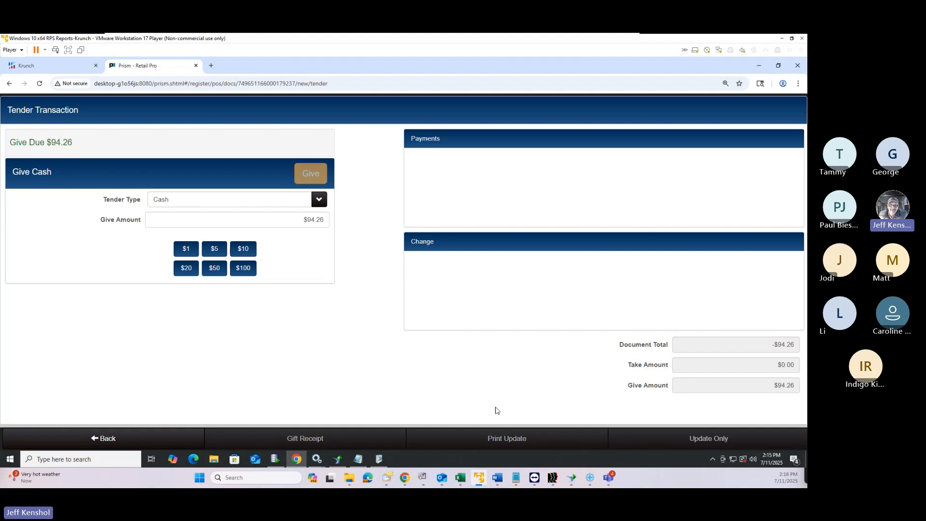
{"action": "left_click", "coordinate": [699, 440]}
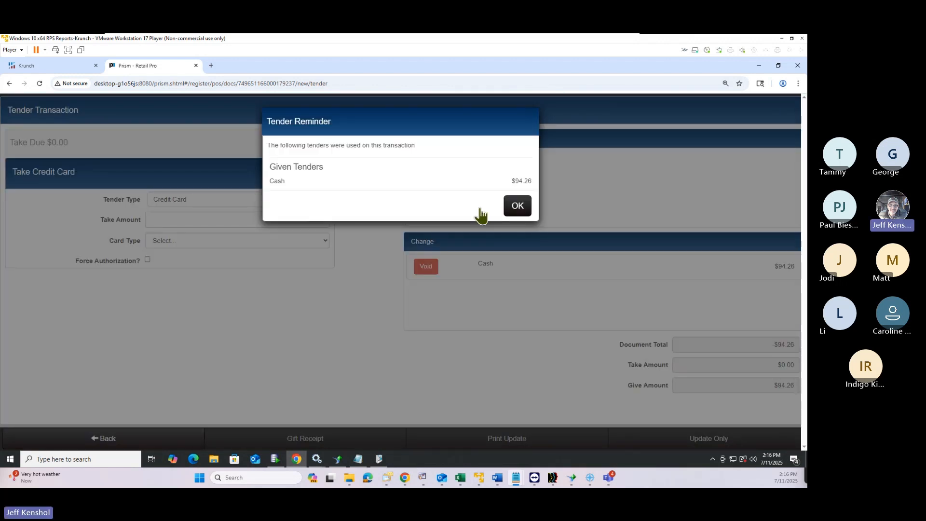
{"action": "left_click", "coordinate": [521, 207]}
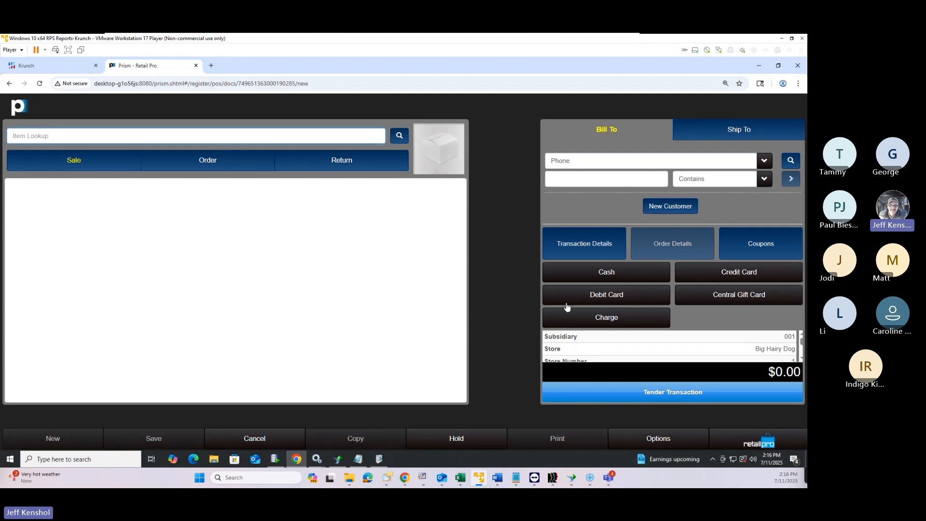
Add the basket-weave belt pack and silver belts at Doc Qty 1 from Item Lookup, bringing $113.06 due
{"action": "left_click", "coordinate": [410, 134]}
{"action": "left_click", "coordinate": [400, 135]}
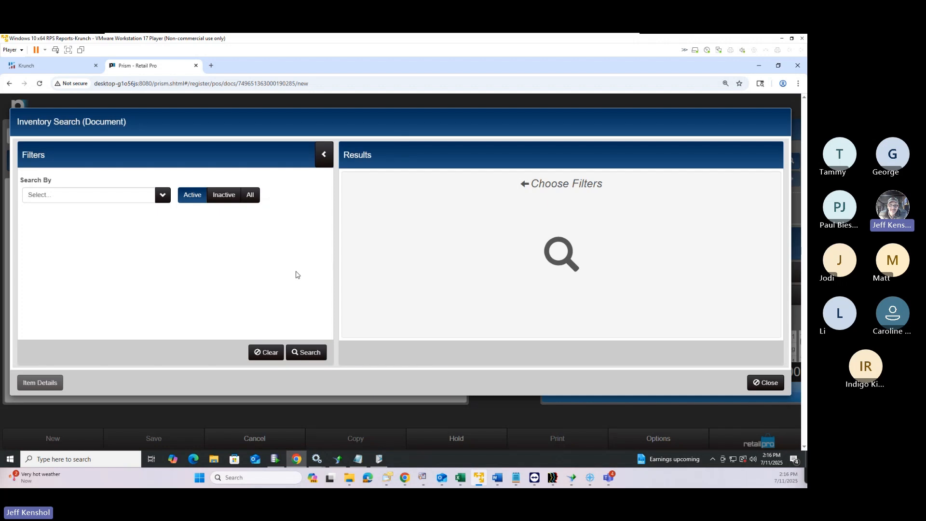
{"action": "left_click", "coordinate": [305, 354]}
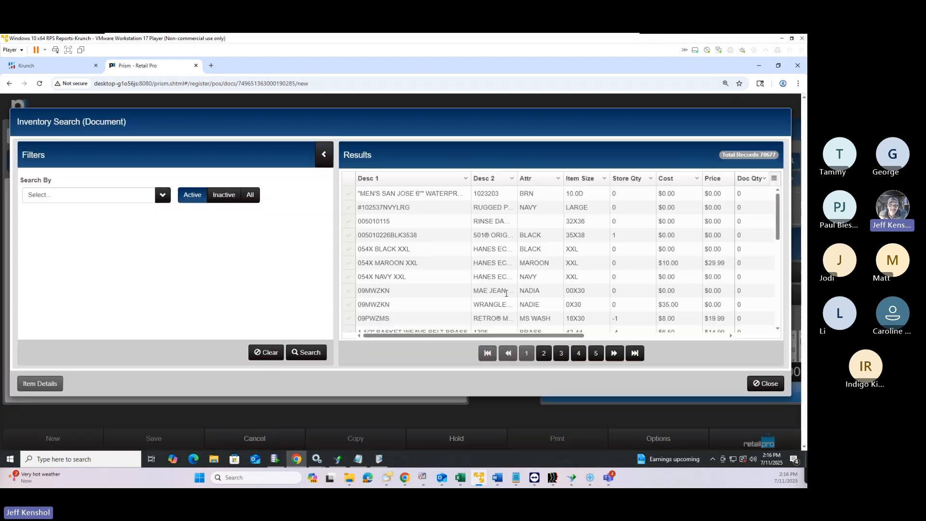
{"action": "scroll", "coordinate": [704, 266], "scroll_direction": "down", "scroll_amount": 5}
{"action": "left_click", "coordinate": [749, 238]}
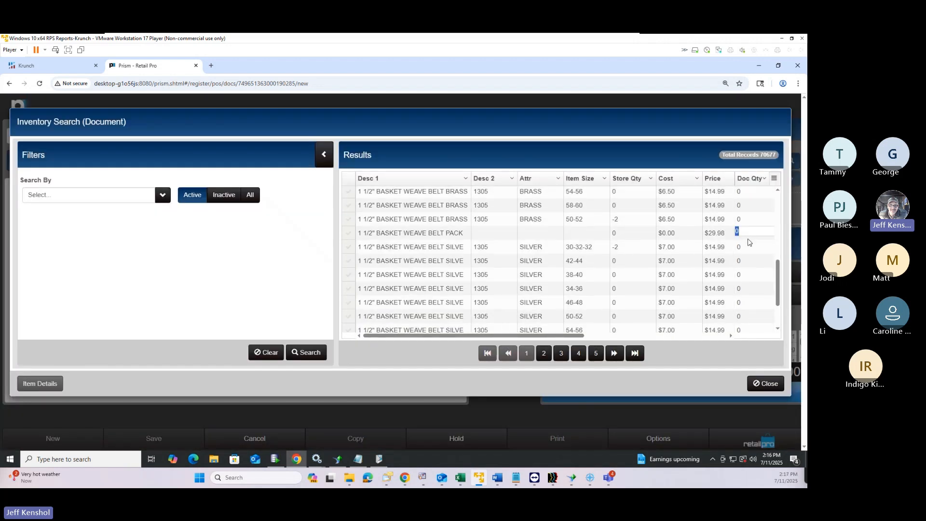
{"action": "key", "text": "1"}
{"action": "key", "text": "Return"}
{"action": "key", "text": "1"}
{"action": "key", "text": "Return"}
{"action": "key", "text": "1"}
{"action": "key", "text": "Return"}
{"action": "key", "text": "1"}
{"action": "key", "text": "Return"}
{"action": "key", "text": "1"}
{"action": "key", "text": "Return"}
{"action": "key", "text": "1"}
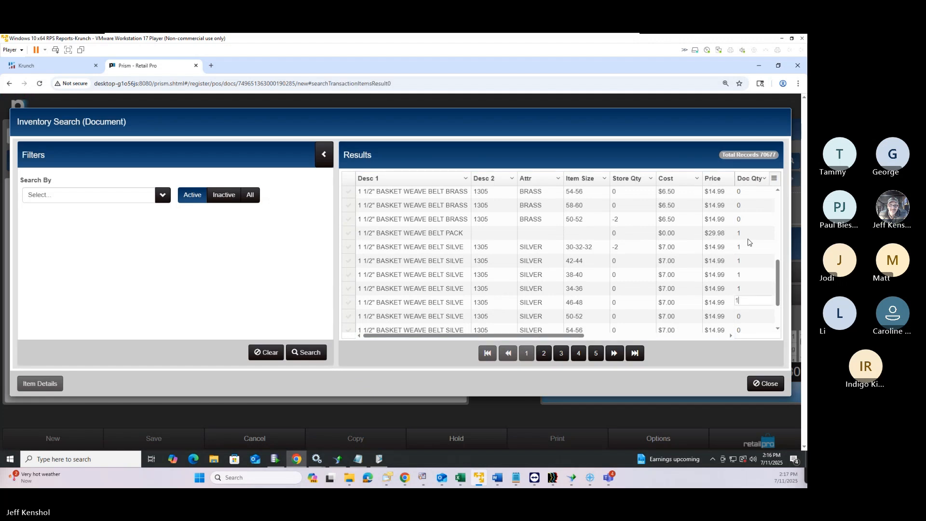
{"action": "left_click", "coordinate": [768, 385]}
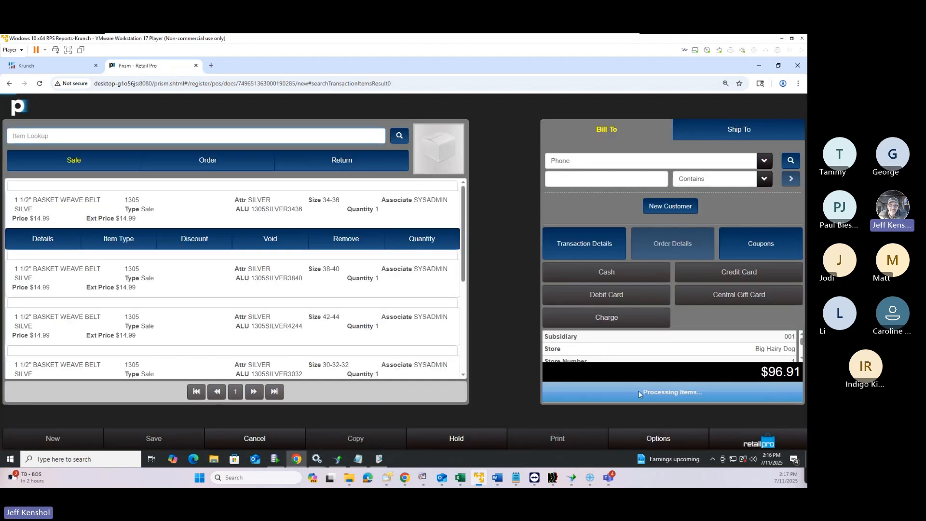
{"action": "left_click", "coordinate": [649, 391]}
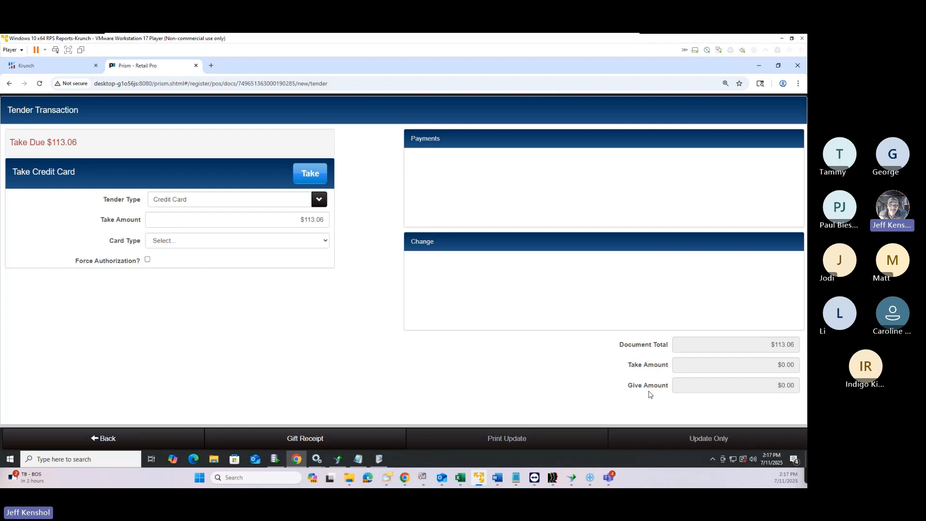
{"action": "left_click", "coordinate": [103, 440]}
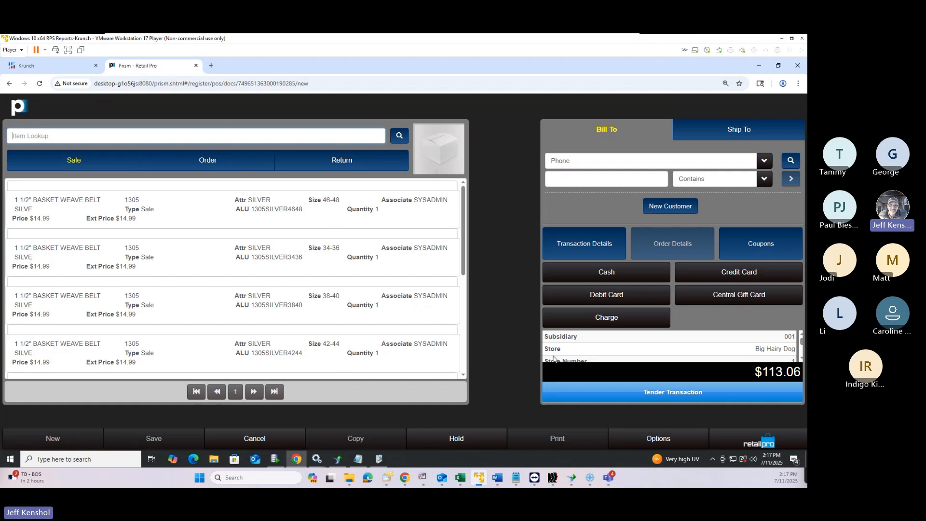
{"action": "scroll", "coordinate": [566, 351], "scroll_direction": "down", "scroll_amount": 2}
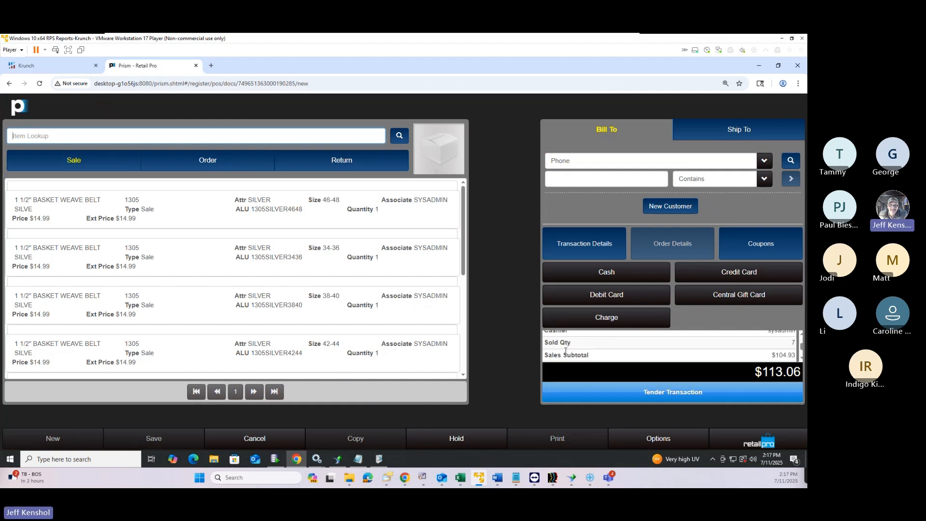
{"action": "scroll", "coordinate": [566, 352], "scroll_direction": "up", "scroll_amount": 2}
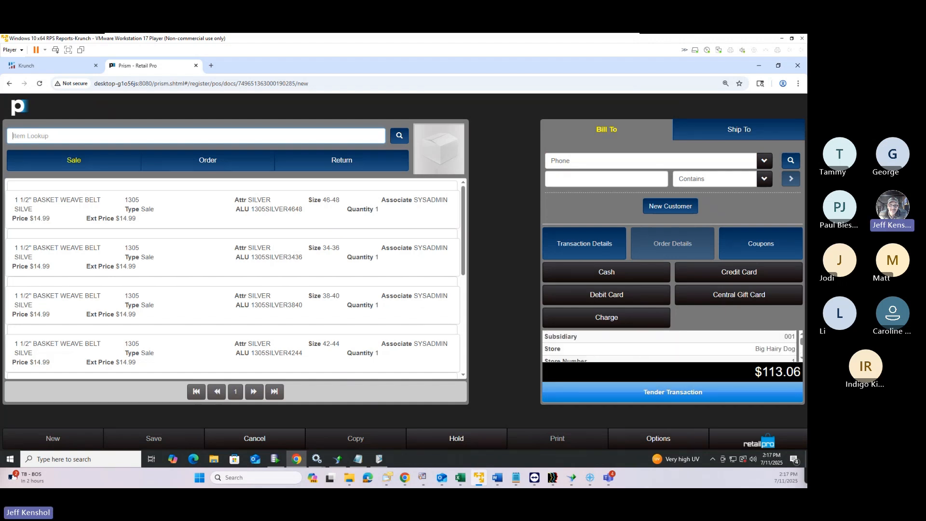
{"action": "left_click", "coordinate": [633, 400]}
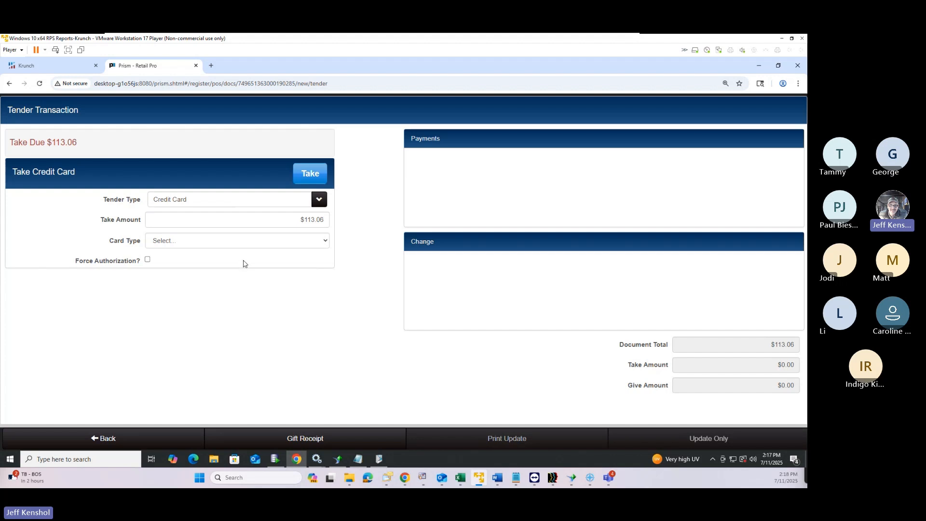
Take a $100 cash payment on the $113.06 sale, leaving $13.06 due
{"action": "left_click", "coordinate": [251, 206]}
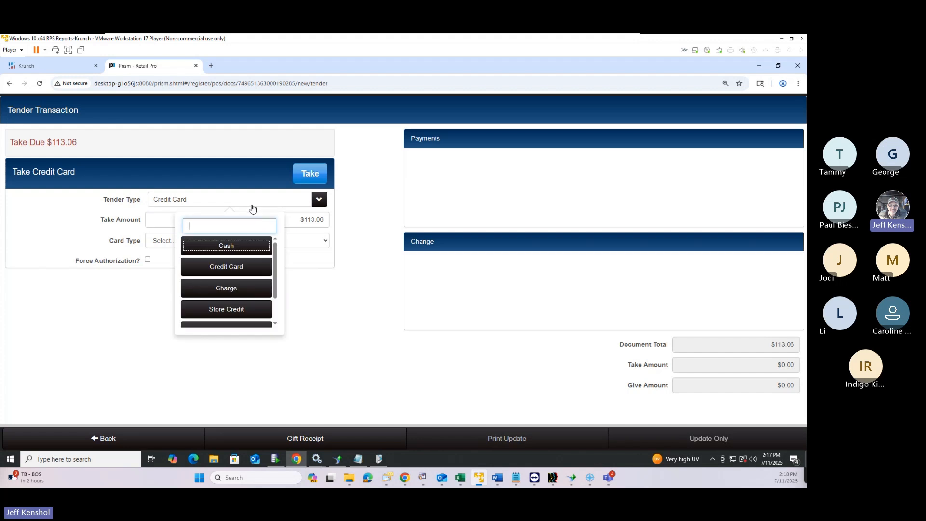
{"action": "left_click", "coordinate": [239, 247]}
{"action": "left_click", "coordinate": [238, 269]}
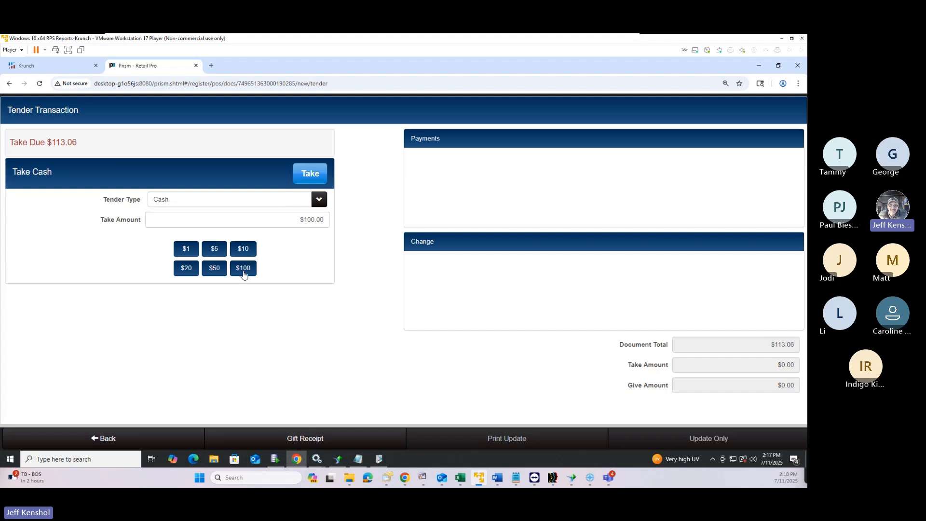
{"action": "left_click", "coordinate": [310, 182]}
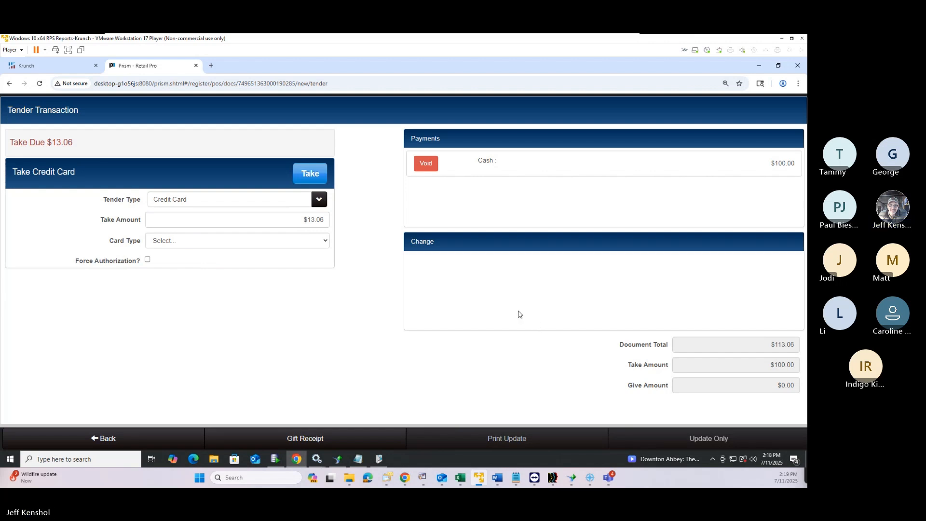
Check the reference Word document, then return to the sale's item list
{"action": "key", "text": "alt+Tab"}
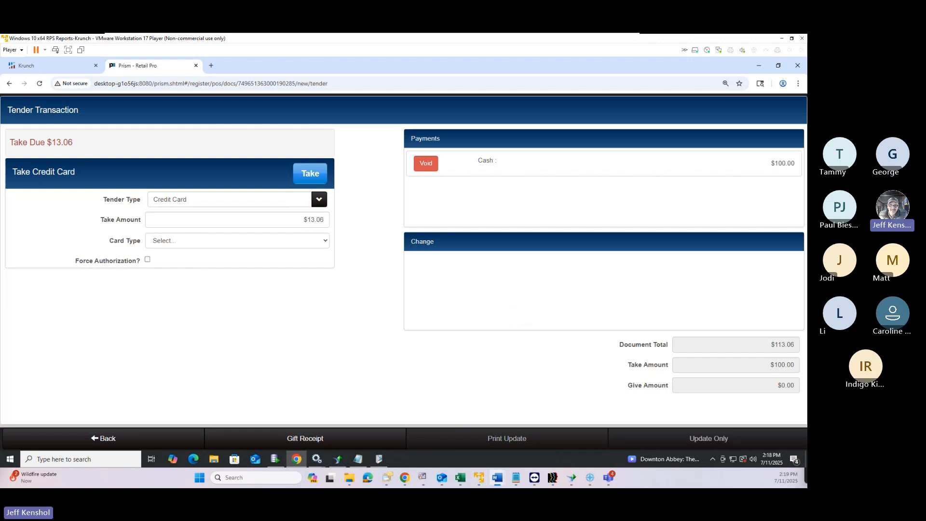
{"action": "left_click_drag", "start_coordinate": [758, 82], "coordinate": [807, 82]}
{"action": "left_click", "coordinate": [106, 438]}
{"action": "left_click", "coordinate": [107, 439]}
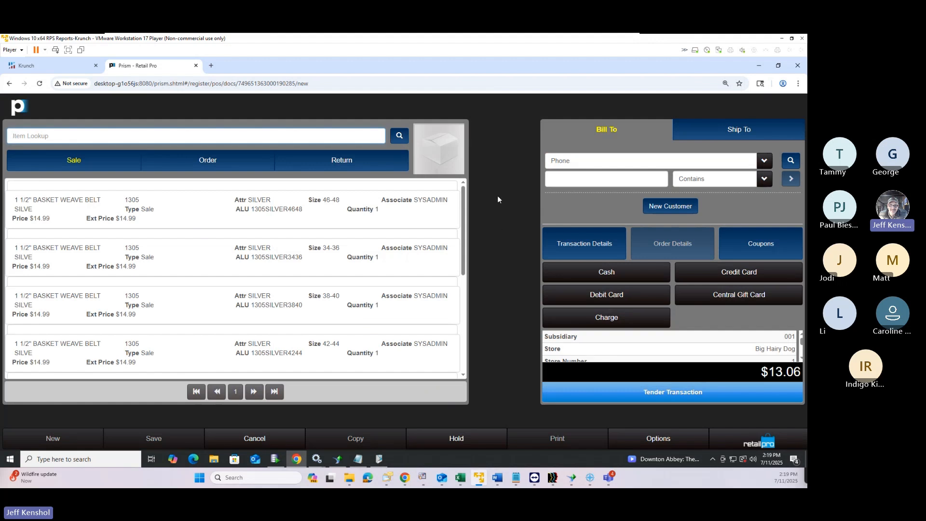
Start a new quick customer and enter the customer's first name
{"action": "left_click", "coordinate": [659, 207]}
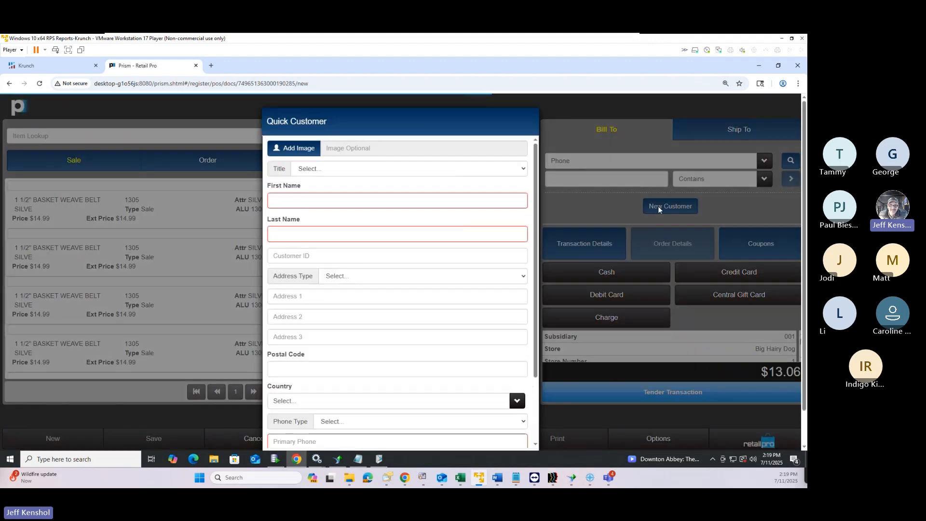
{"action": "scroll", "coordinate": [356, 248], "scroll_direction": "down", "scroll_amount": 3}
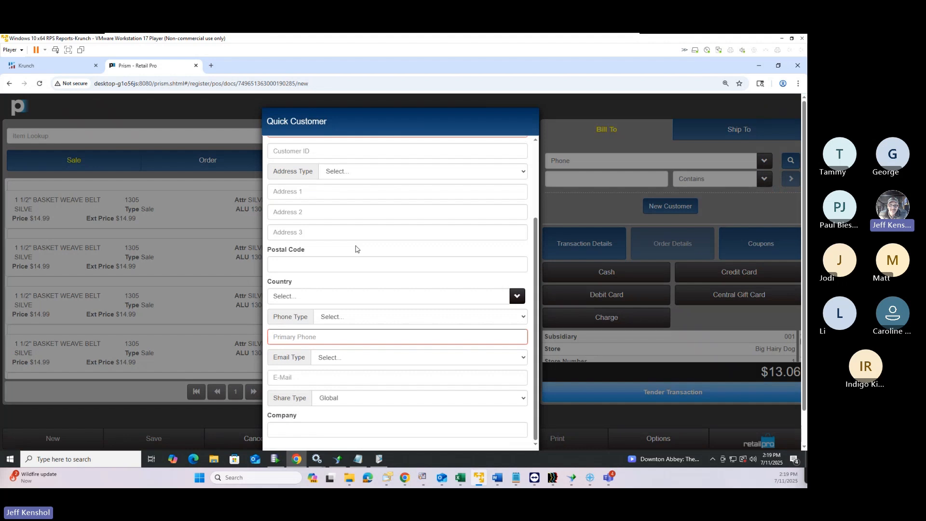
{"action": "scroll", "coordinate": [355, 248], "scroll_direction": "up", "scroll_amount": 3}
{"action": "scroll", "coordinate": [356, 248], "scroll_direction": "down", "scroll_amount": 2}
{"action": "scroll", "coordinate": [395, 240], "scroll_direction": "up", "scroll_amount": 3}
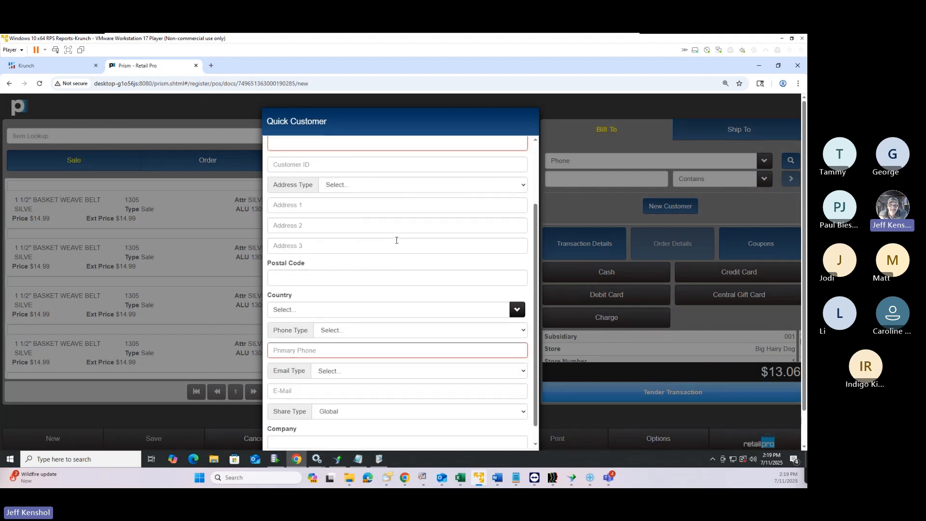
{"action": "scroll", "coordinate": [368, 238], "scroll_direction": "down", "scroll_amount": 1}
{"action": "scroll", "coordinate": [368, 238], "scroll_direction": "down", "scroll_amount": 1}
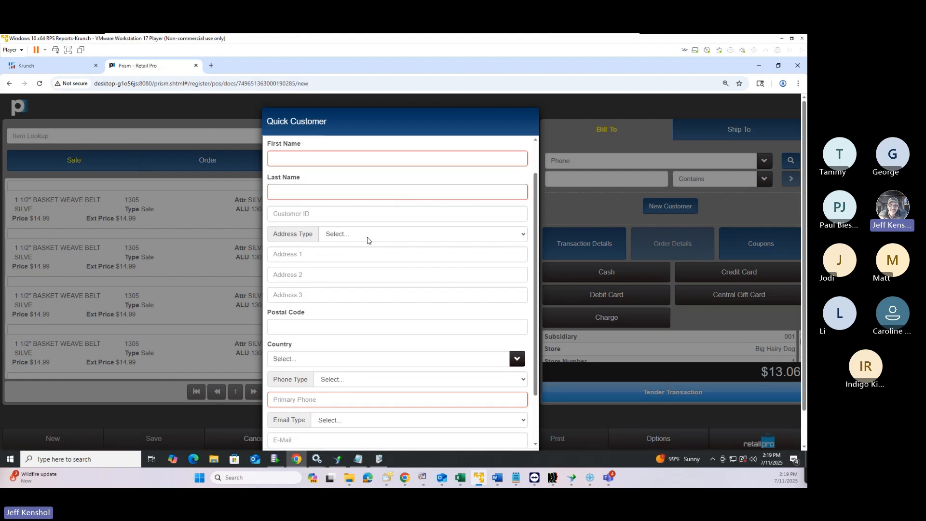
{"action": "left_click", "coordinate": [287, 161]}
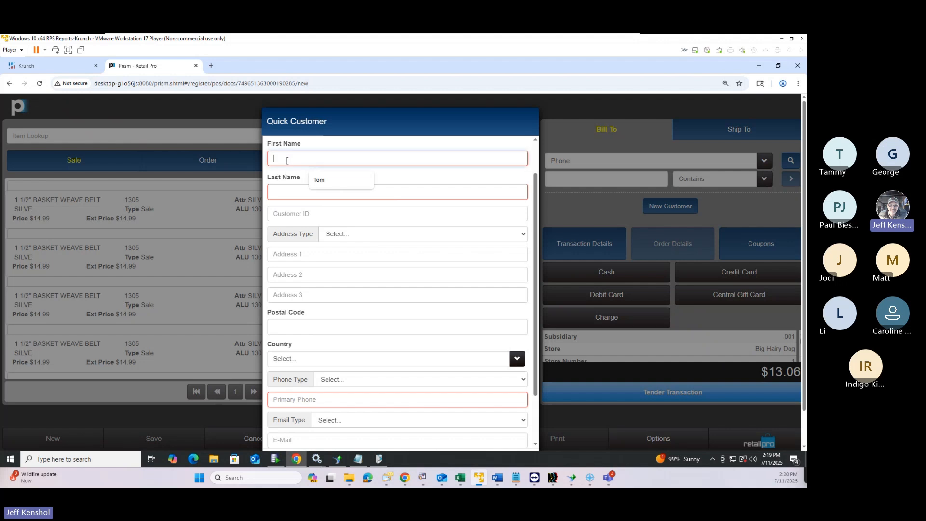
{"action": "type", "text": "Bob"}
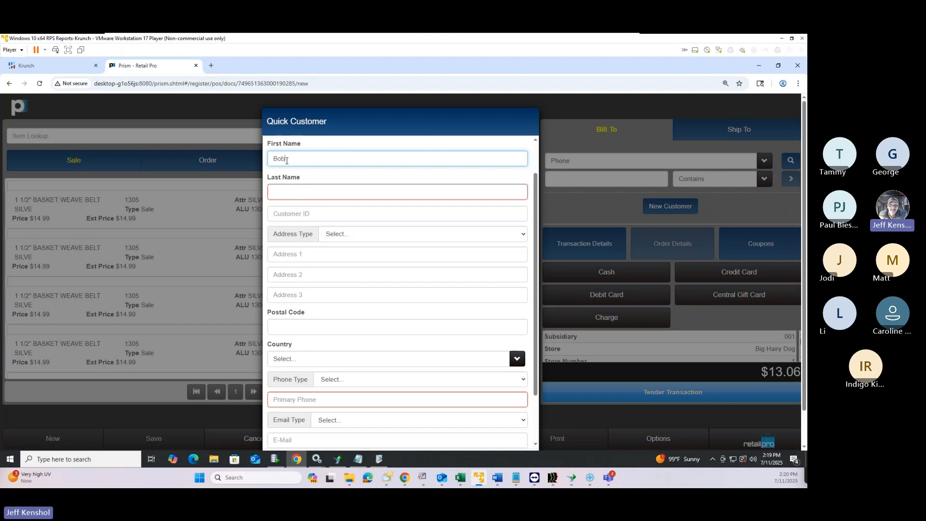
Enter the customer's last name and primary phone number, then save the quick customer
{"action": "left_click", "coordinate": [298, 196]}
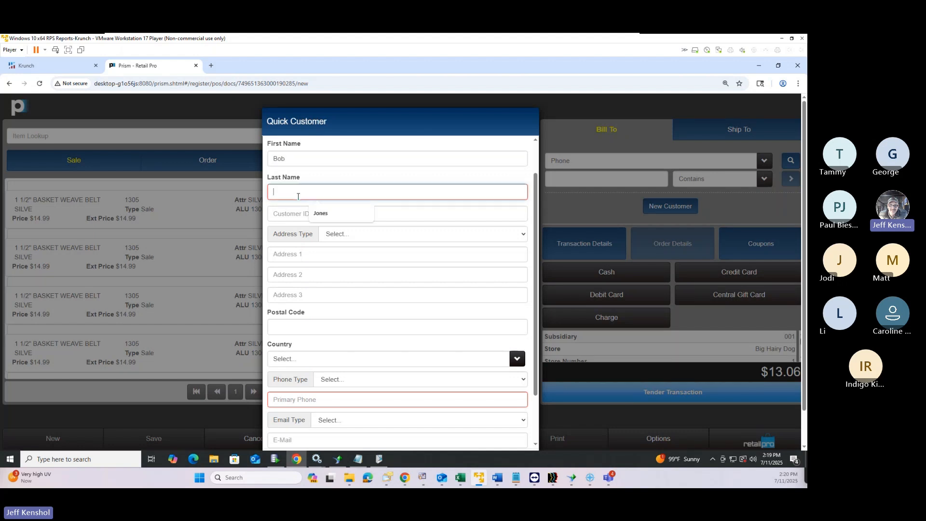
{"action": "type", "text": "Smi"}
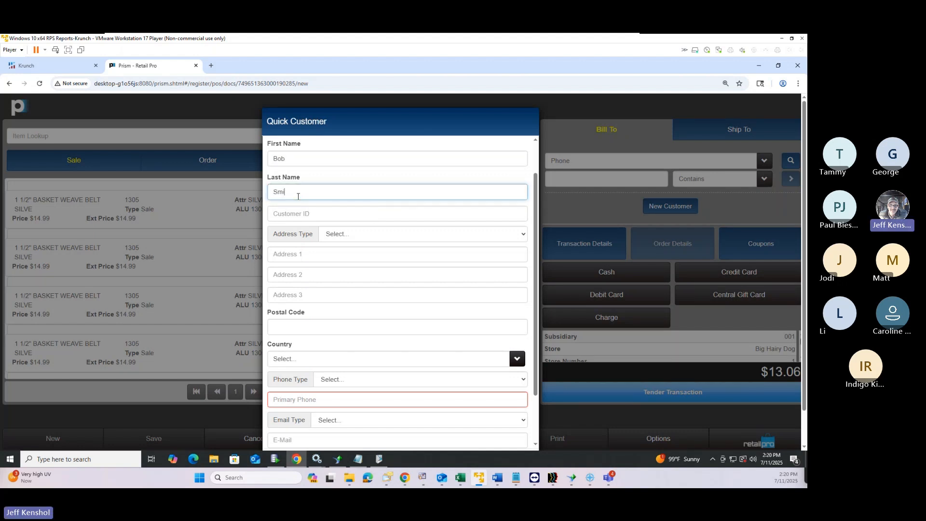
{"action": "type", "text": "th"}
{"action": "left_click", "coordinate": [314, 401]}
{"action": "type", "text": "916"}
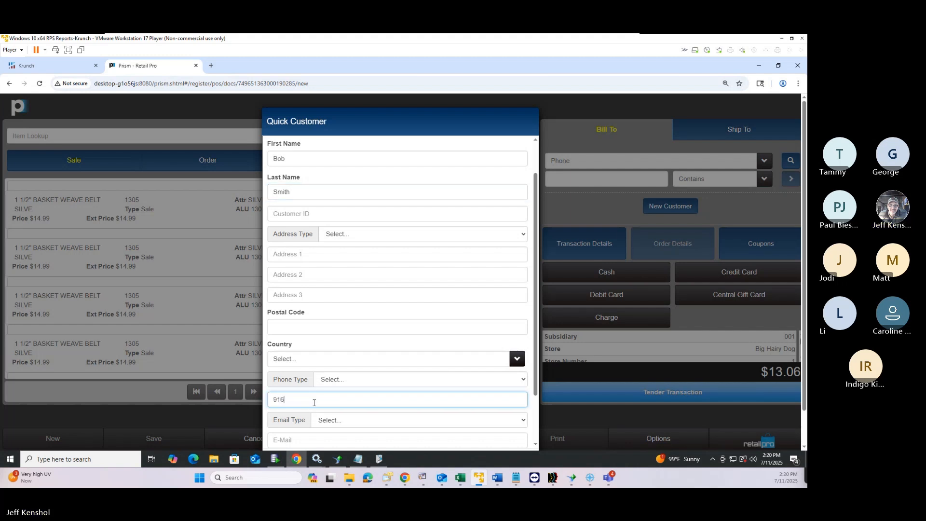
{"action": "type", "text": "-123-4567"}
{"action": "scroll", "coordinate": [442, 393], "scroll_direction": "down", "scroll_amount": 2}
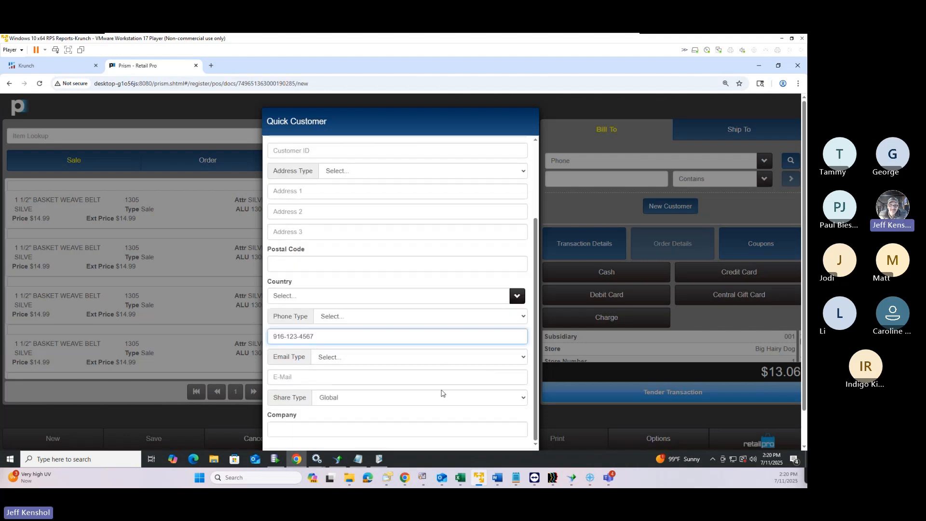
{"action": "scroll", "coordinate": [459, 345], "scroll_direction": "up", "scroll_amount": 2}
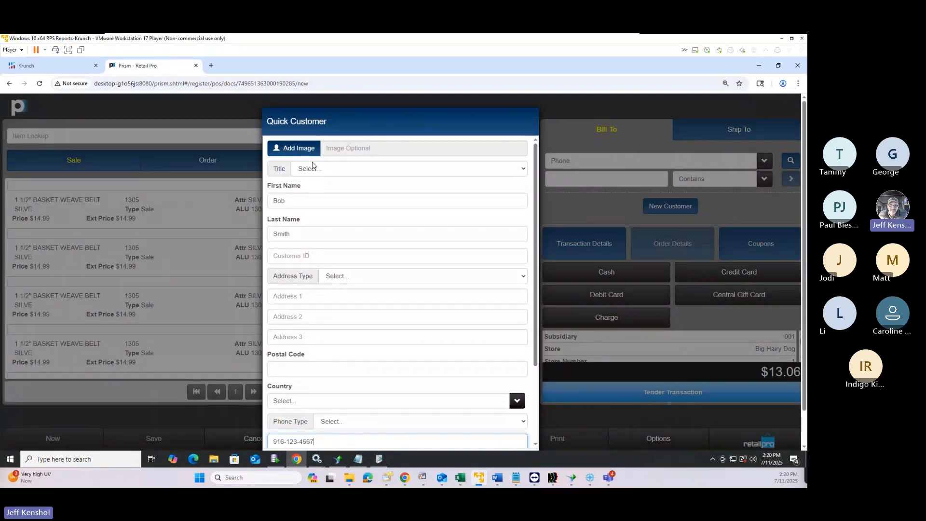
{"action": "scroll", "coordinate": [415, 271], "scroll_direction": "down", "scroll_amount": 2}
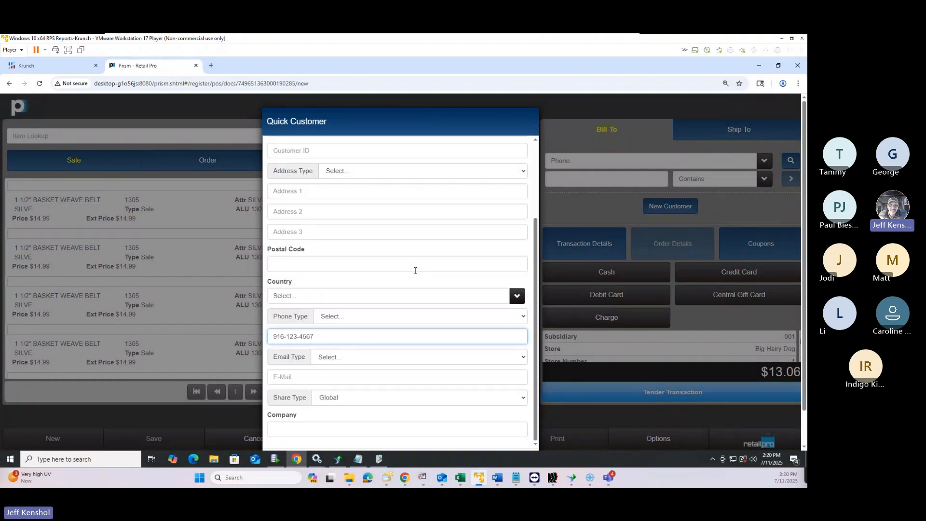
{"action": "scroll", "coordinate": [416, 271], "scroll_direction": "down", "scroll_amount": 1}
{"action": "left_click", "coordinate": [484, 423]}
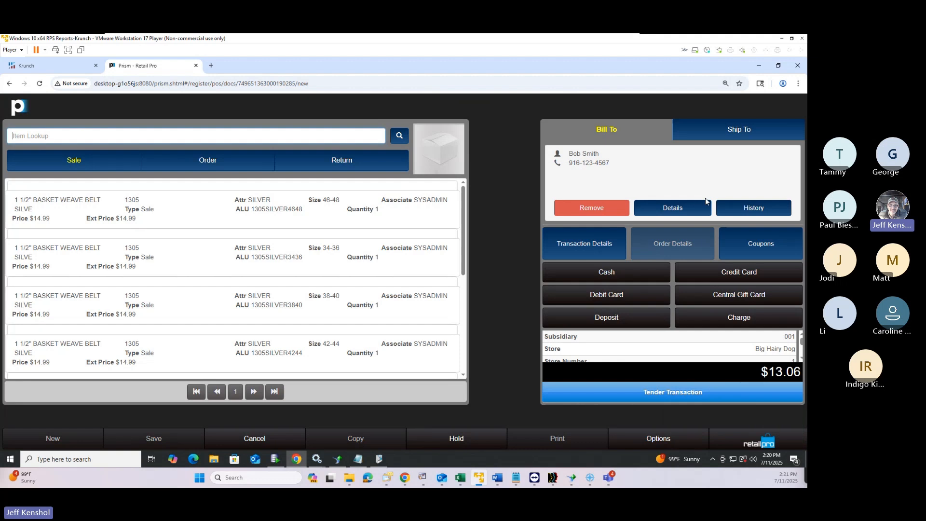
Open the full record of the newly attached Bill To customer
{"action": "left_click", "coordinate": [675, 214]}
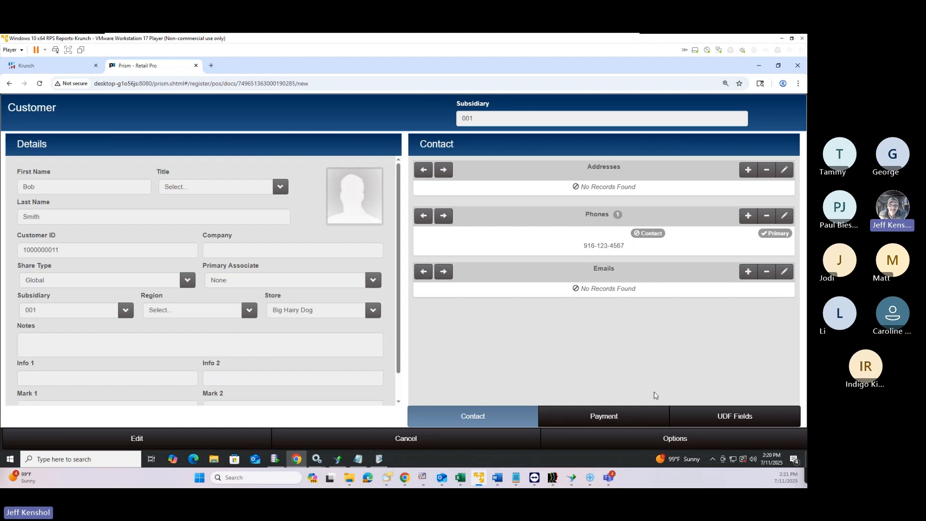
Show the Payment settings, make the record editable, and type 1234 into Mark 1, then backspace part of it
{"action": "left_click", "coordinate": [590, 414]}
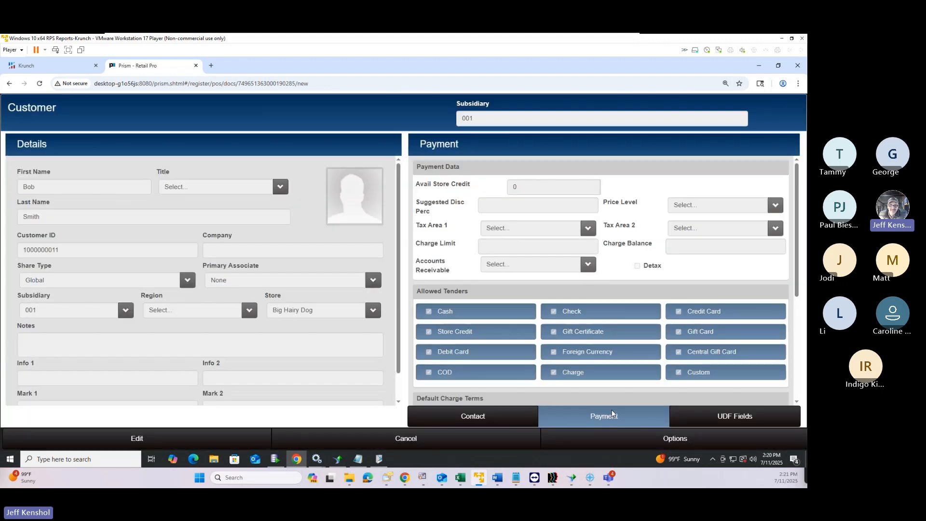
{"action": "left_click", "coordinate": [151, 441]}
{"action": "left_click", "coordinate": [52, 382]}
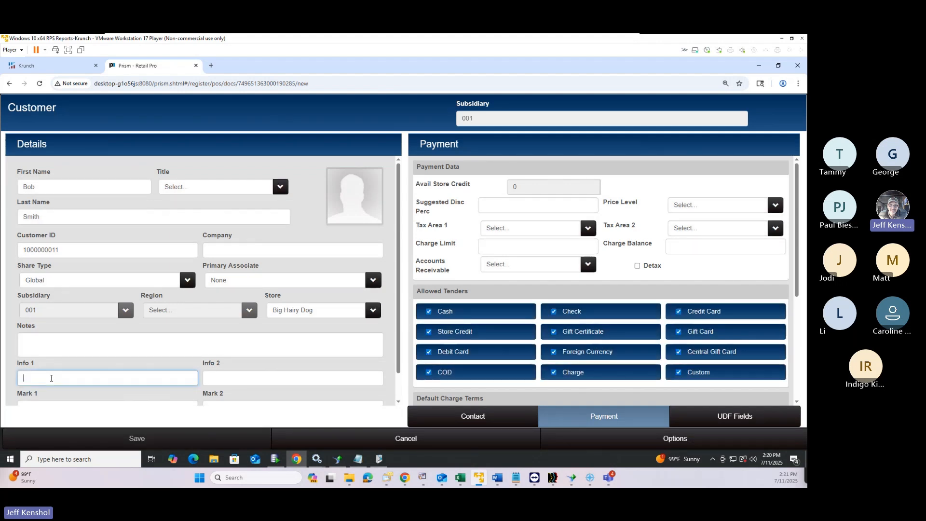
{"action": "scroll", "coordinate": [51, 392], "scroll_direction": "down", "scroll_amount": 1}
{"action": "left_click", "coordinate": [54, 380]}
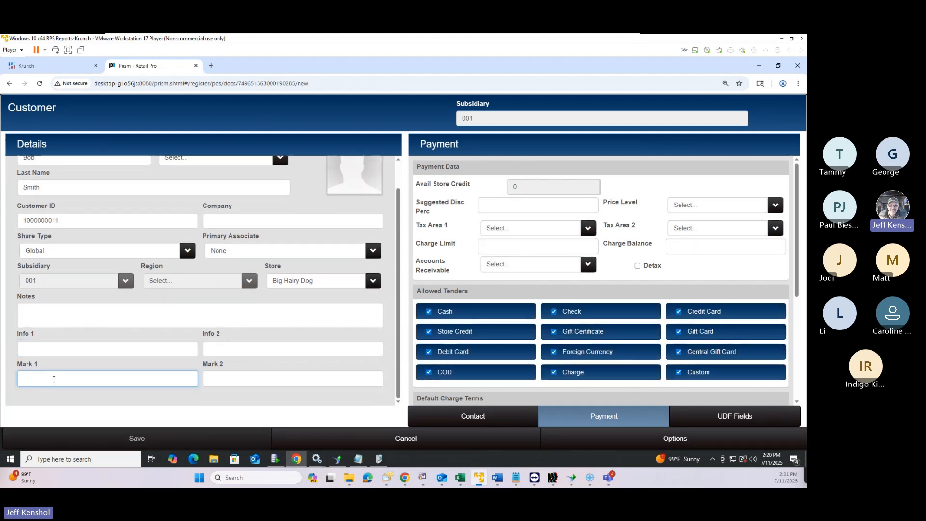
{"action": "type", "text": "12"}
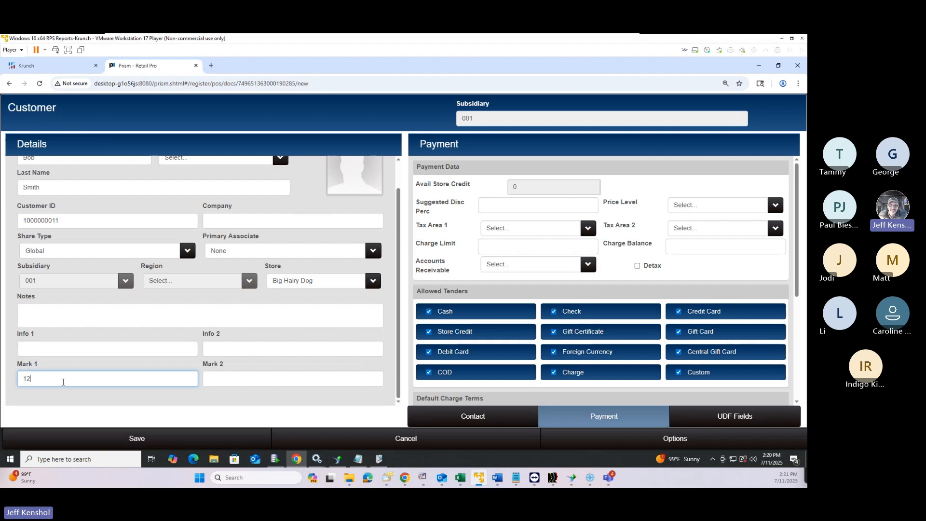
{"action": "type", "text": "34"}
{"action": "key", "text": "BackSpace"}
{"action": "key", "text": "BackSpace"}
Clear the test number typed into Info 1 and move to Mark 1 for the MGR value
{"action": "left_click", "coordinate": [32, 348]}
{"action": "type", "text": "123"}
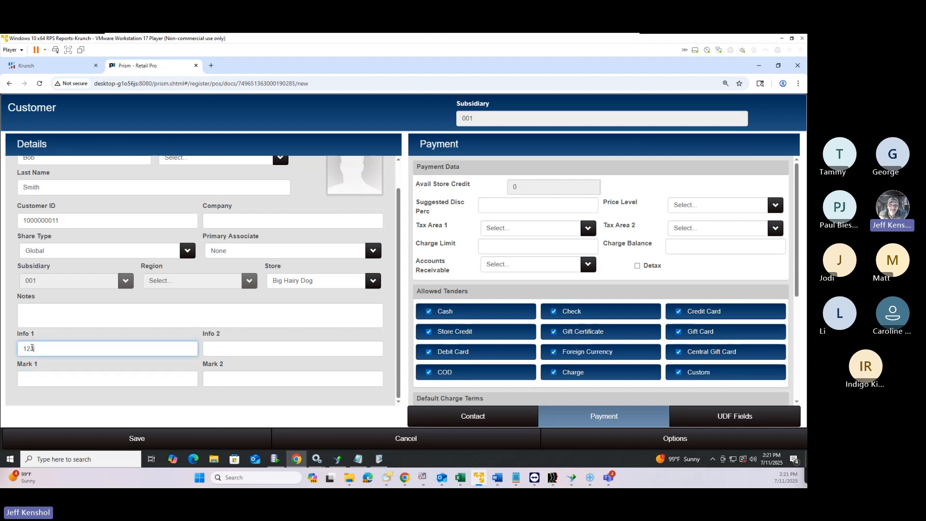
{"action": "type", "text": "456789123456798"}
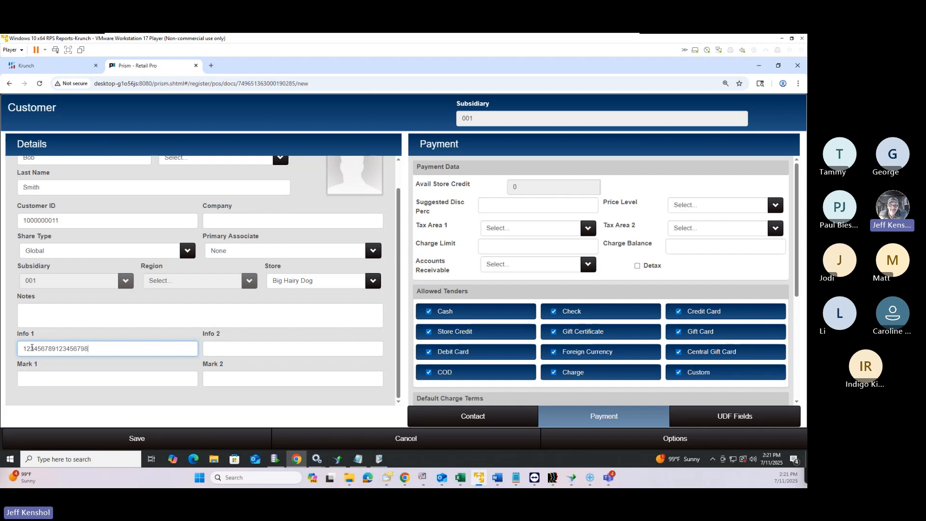
{"action": "key", "text": "ctrl+a"}
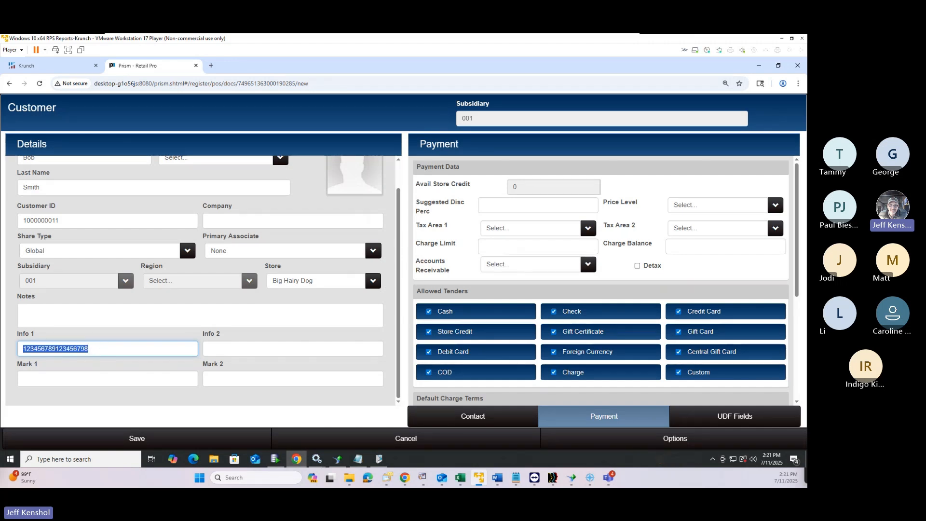
{"action": "left_click", "coordinate": [115, 352]}
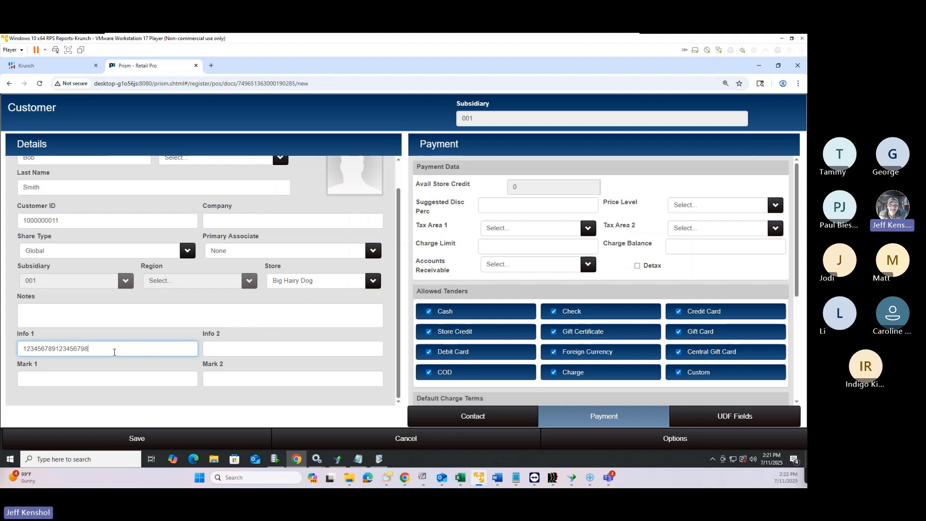
{"action": "key", "text": "BackSpace"}
{"action": "key", "text": "BackSpace"}
{"action": "key", "text": "BackSpace"}
{"action": "key", "text": "BackSpace"}
{"action": "key", "text": "BackSpace"}
{"action": "key", "text": "BackSpace"}
{"action": "key", "text": "BackSpace"}
{"action": "key", "text": "BackSpace"}
{"action": "key", "text": "BackSpace"}
{"action": "key", "text": "BackSpace"}
{"action": "key", "text": "BackSpace"}
{"action": "key", "text": "BackSpace"}
{"action": "key", "text": "BackSpace"}
{"action": "key", "text": "BackSpace"}
{"action": "key", "text": "BackSpace"}
{"action": "key", "text": "BackSpace"}
{"action": "key", "text": "BackSpace"}
{"action": "key", "text": "BackSpace"}
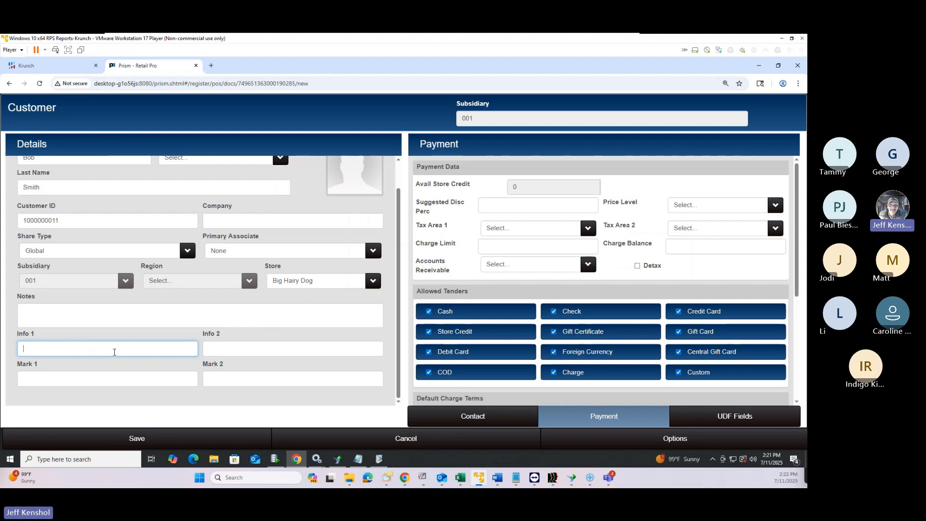
{"action": "left_click", "coordinate": [94, 382]}
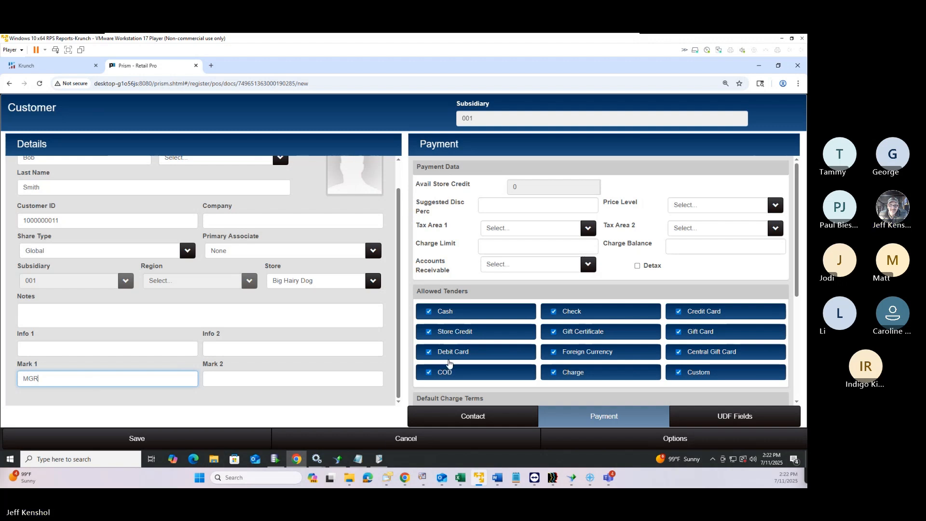
{"action": "scroll", "coordinate": [440, 260], "scroll_direction": "down", "scroll_amount": 2}
{"action": "scroll", "coordinate": [440, 261], "scroll_direction": "down", "scroll_amount": 1}
{"action": "scroll", "coordinate": [439, 261], "scroll_direction": "up", "scroll_amount": 2}
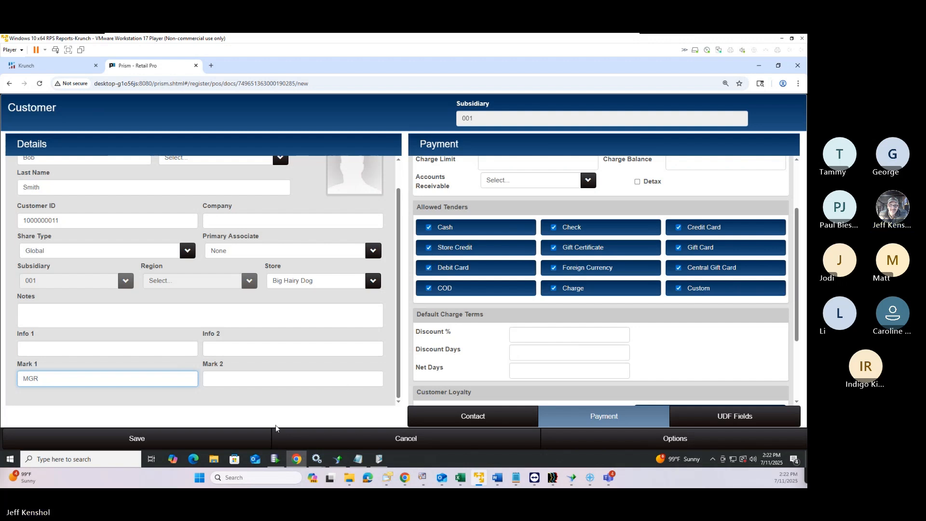
Save the customer record, dismiss the 412 precondition error, and cancel the Options menu
{"action": "left_click", "coordinate": [140, 442]}
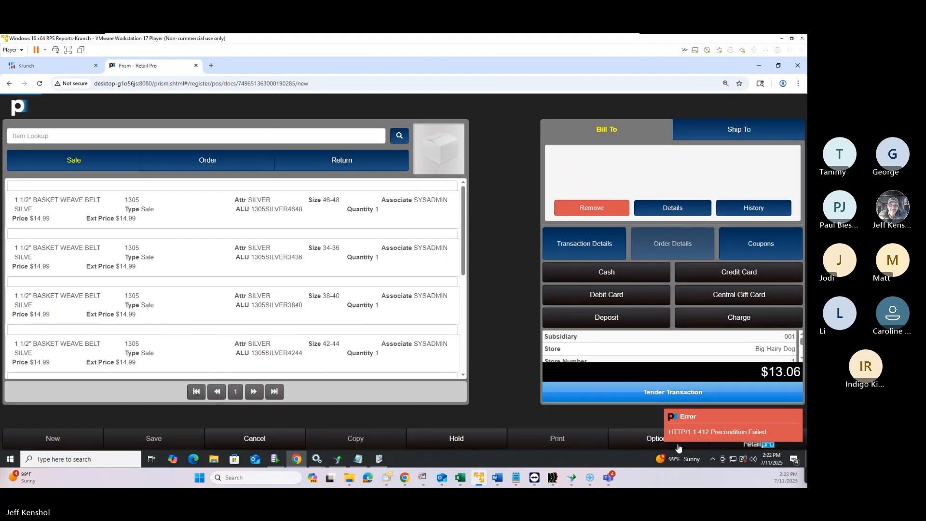
{"action": "left_click", "coordinate": [679, 447]}
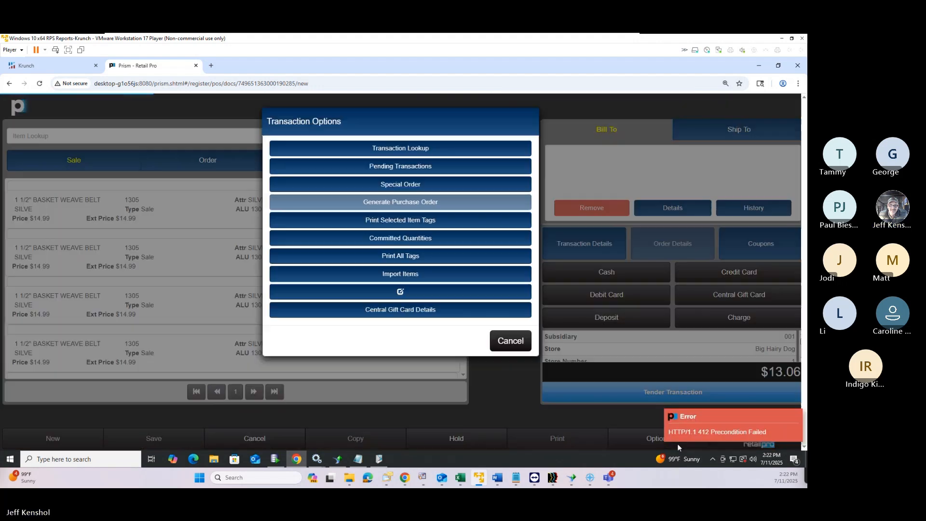
{"action": "left_click", "coordinate": [701, 434]}
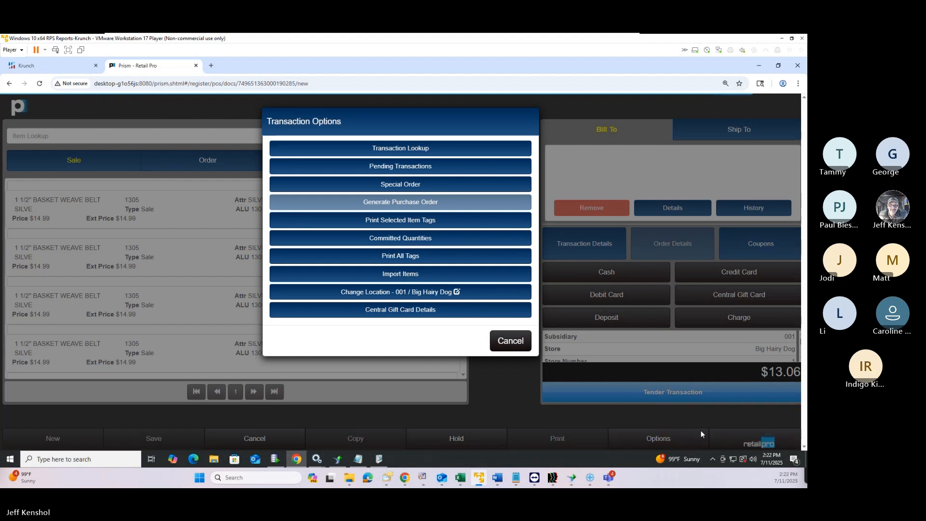
{"action": "left_click", "coordinate": [521, 338]}
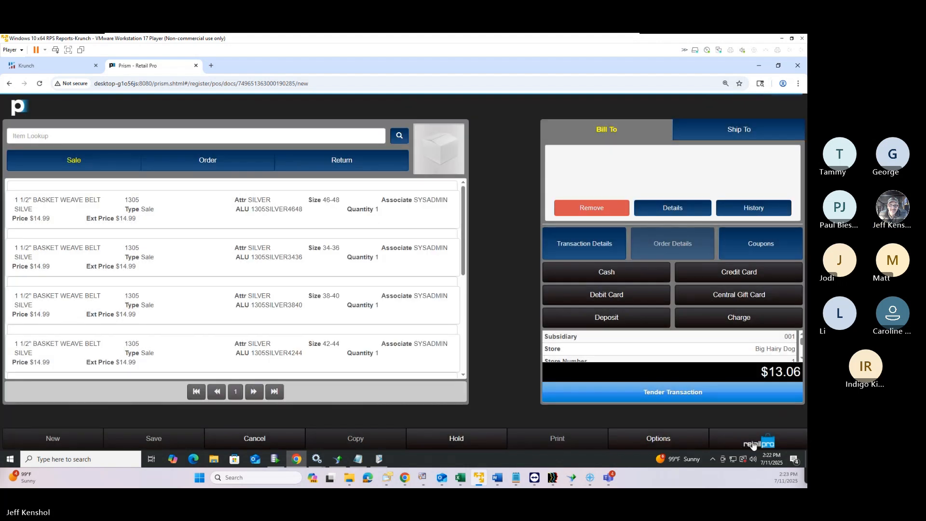
Attempt to exit via the Prism menu, acknowledge the Tenders Present warning, and reopen the menu
{"action": "left_click", "coordinate": [754, 445]}
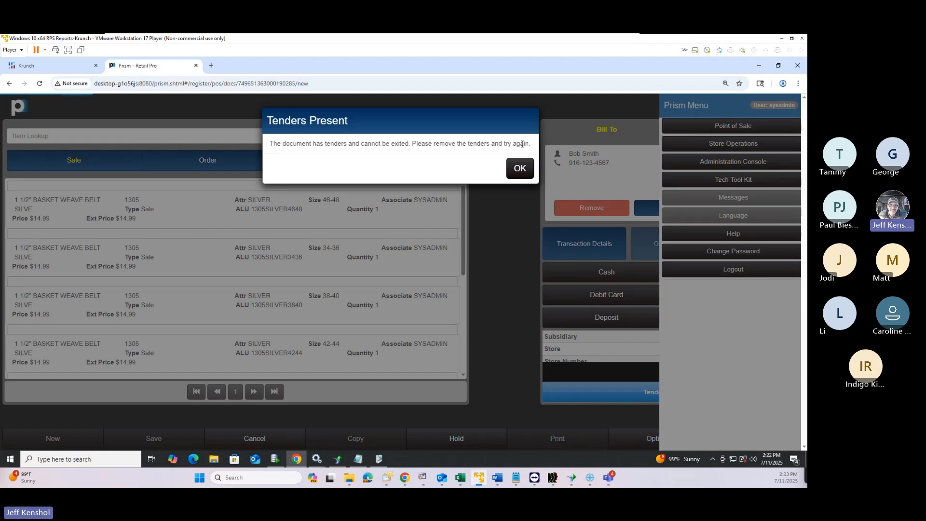
{"action": "left_click", "coordinate": [519, 168]}
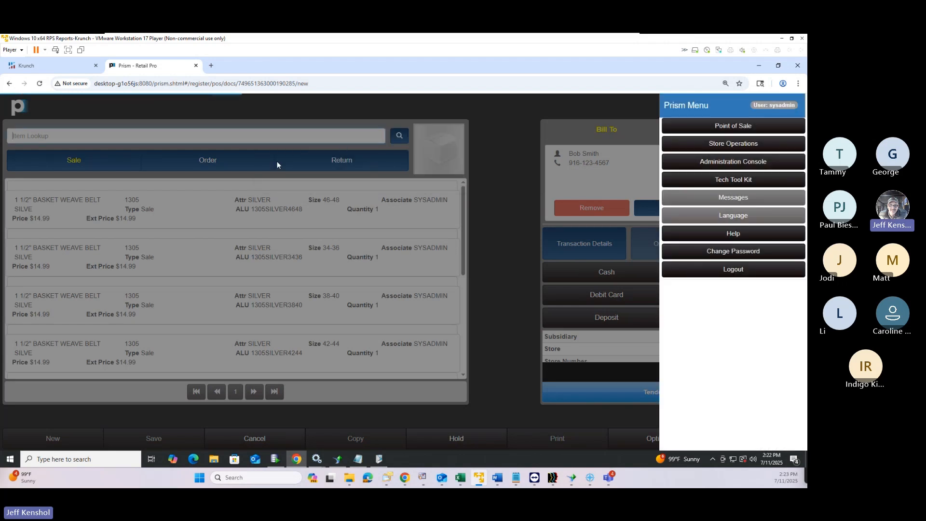
{"action": "left_click", "coordinate": [502, 349]}
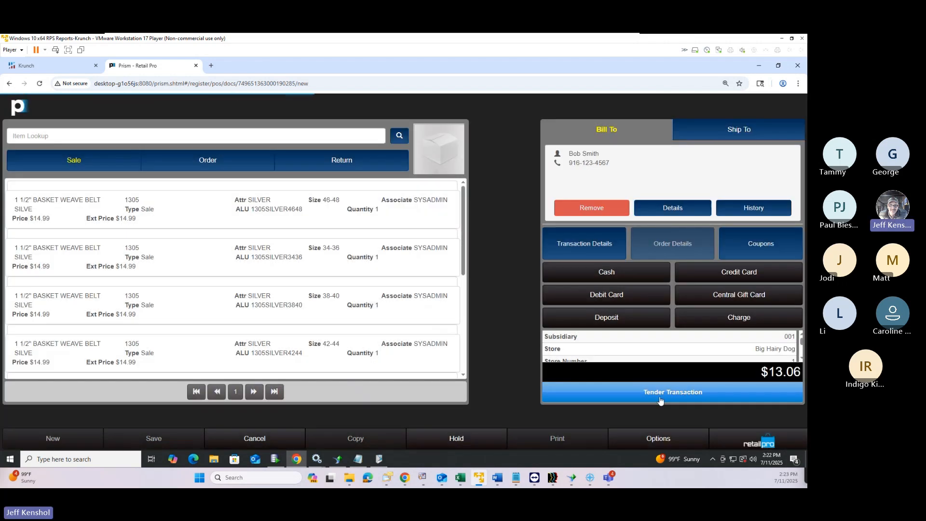
{"action": "left_click", "coordinate": [757, 443]}
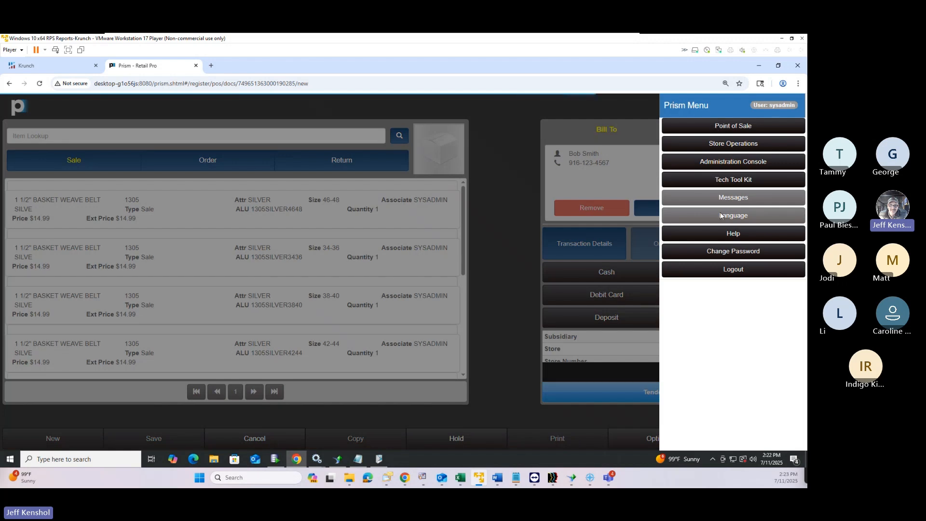
Pay the remaining $13.06 with a Central Gift Card, entering the card number, leaving $86.94 on it
{"action": "left_click", "coordinate": [531, 312]}
{"action": "left_click", "coordinate": [634, 392]}
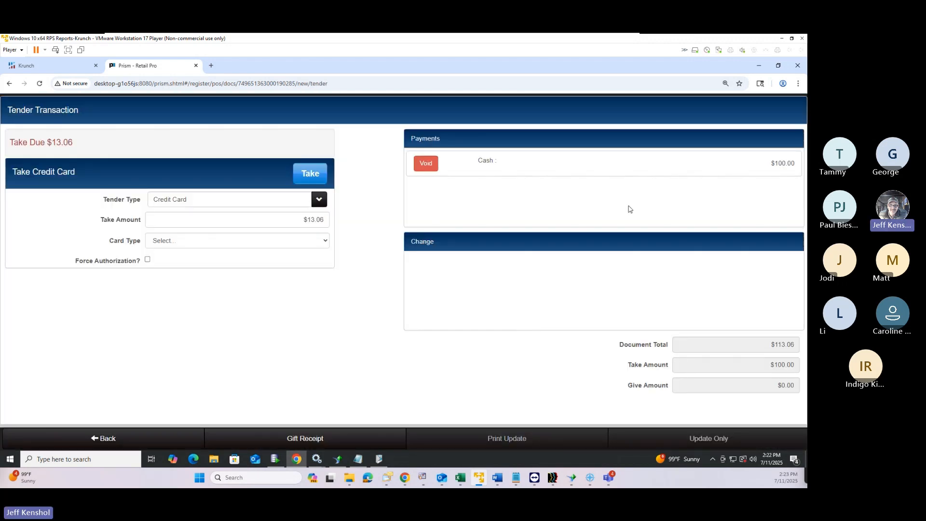
{"action": "left_click", "coordinate": [290, 203]}
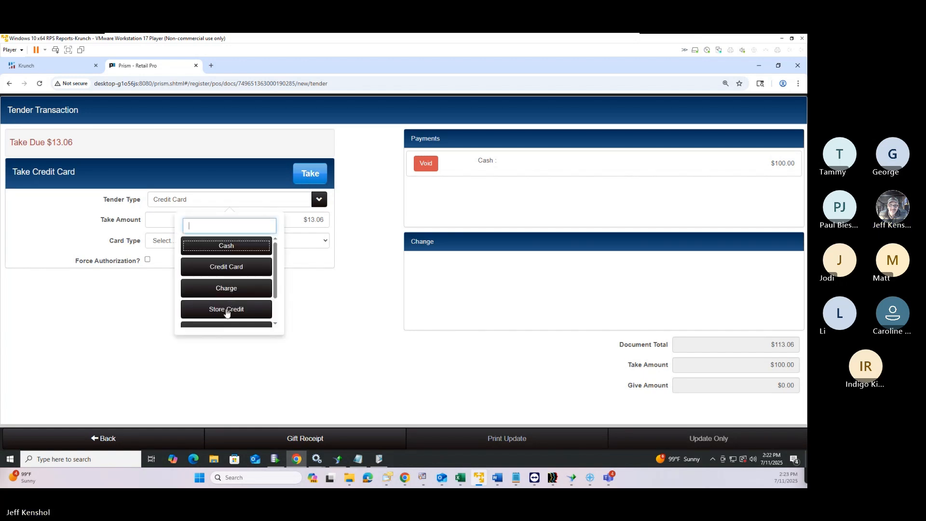
{"action": "scroll", "coordinate": [227, 313], "scroll_direction": "down", "scroll_amount": 2}
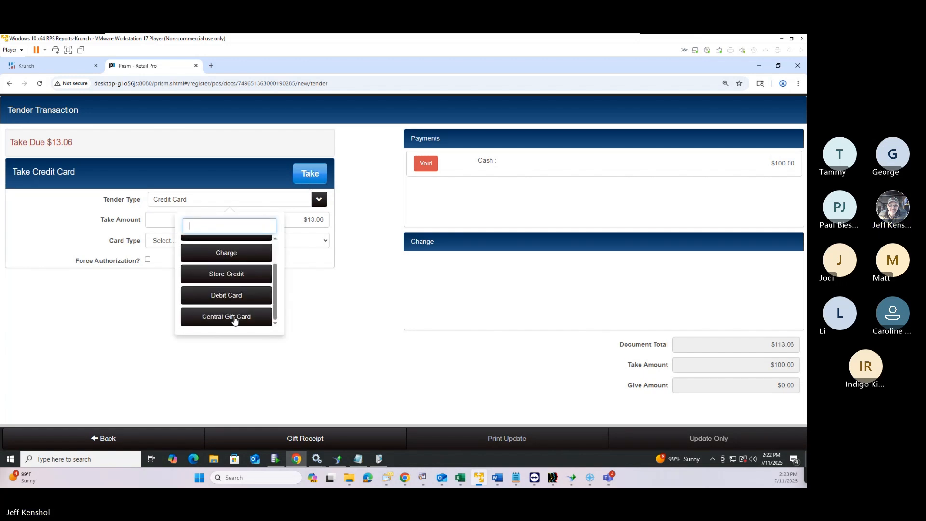
{"action": "left_click", "coordinate": [235, 319]}
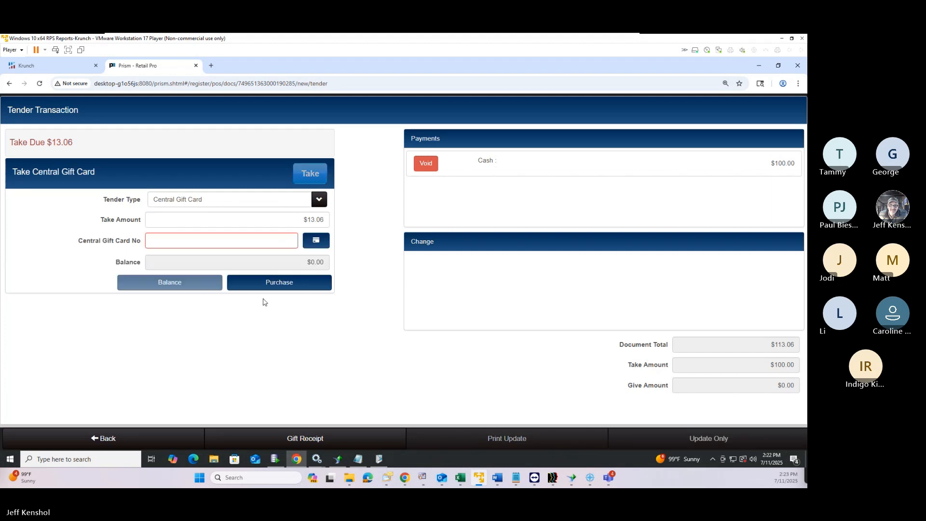
{"action": "left_click", "coordinate": [250, 242]}
{"action": "type", "text": "123"}
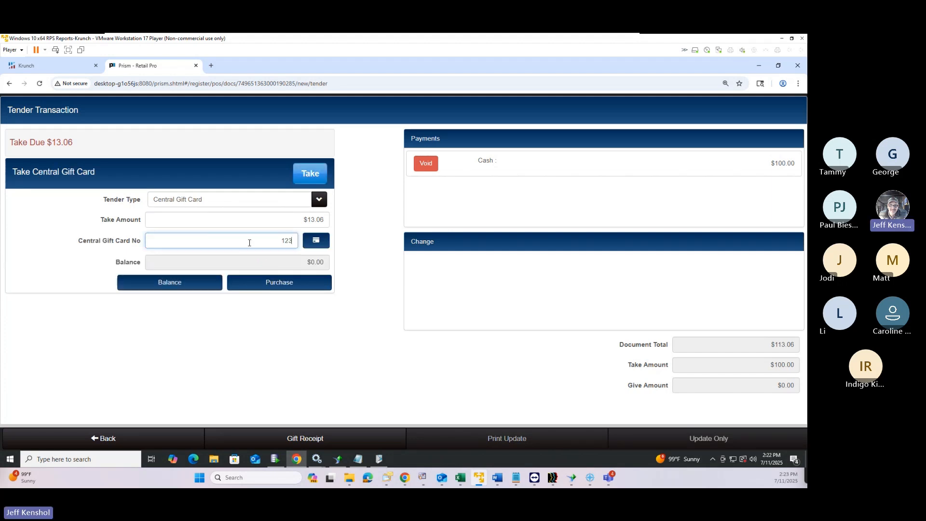
{"action": "type", "text": "123"}
{"action": "left_click", "coordinate": [313, 178]}
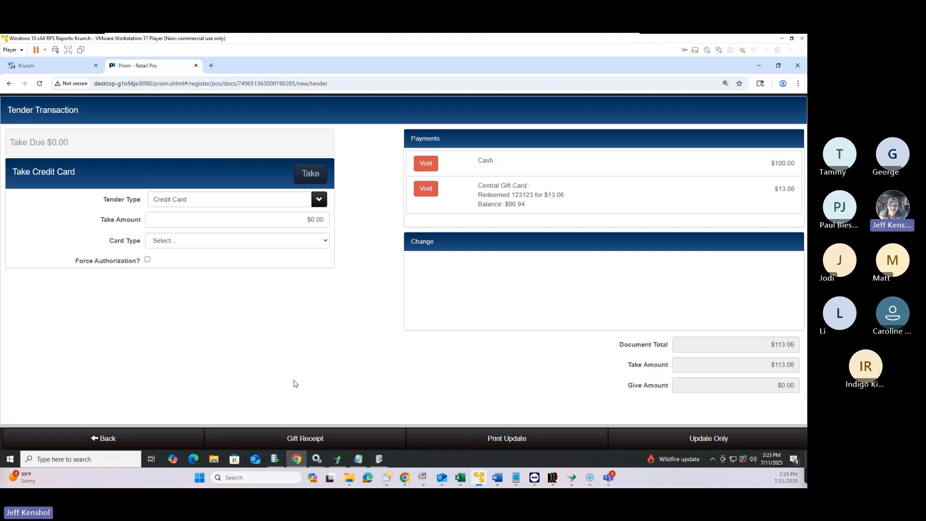
Save the sale without printing, then look up the central gift card's details and confirm its $86.94 remaining balance
{"action": "left_click", "coordinate": [704, 442]}
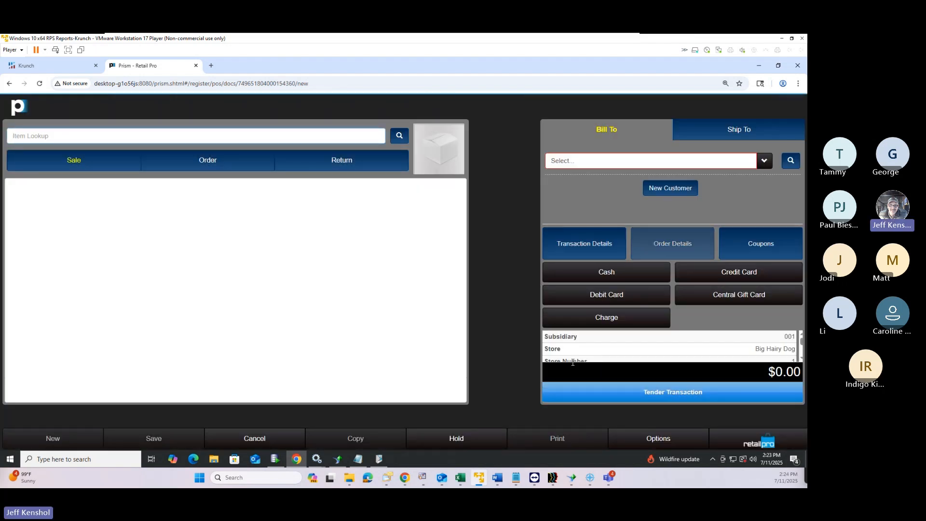
{"action": "left_click", "coordinate": [652, 442]}
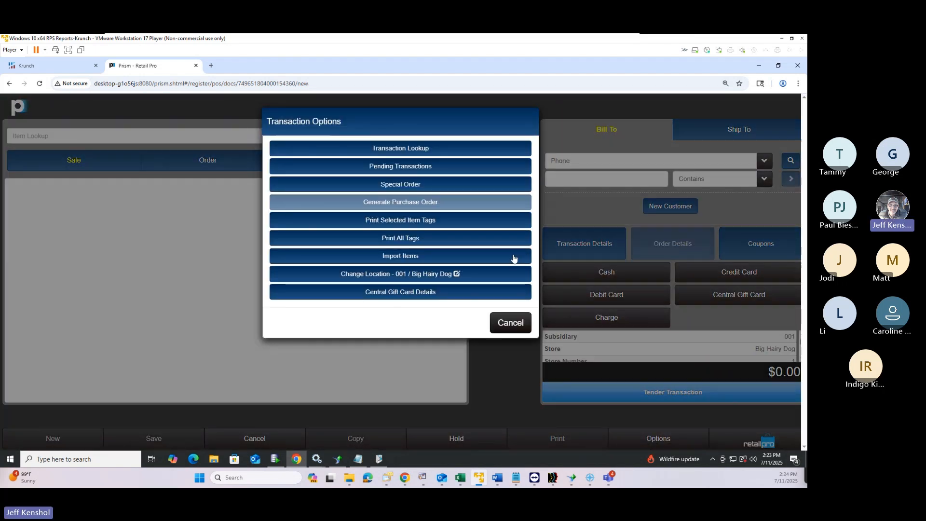
{"action": "left_click", "coordinate": [402, 294]}
{"action": "type", "text": "123"}
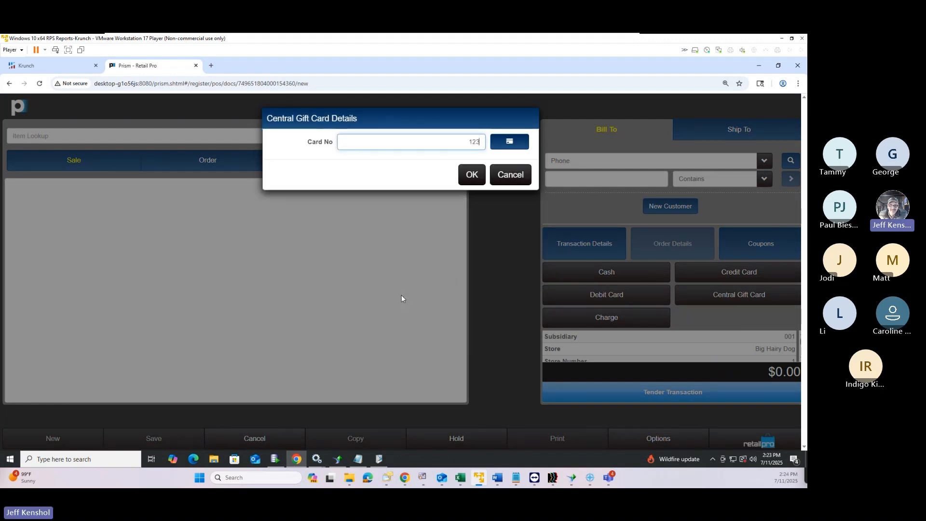
{"action": "type", "text": "123"}
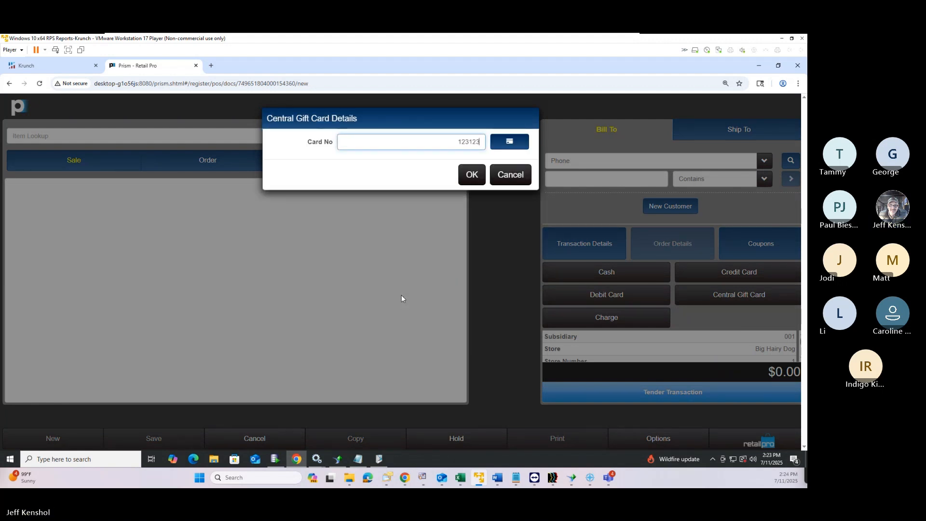
{"action": "left_click", "coordinate": [471, 176]}
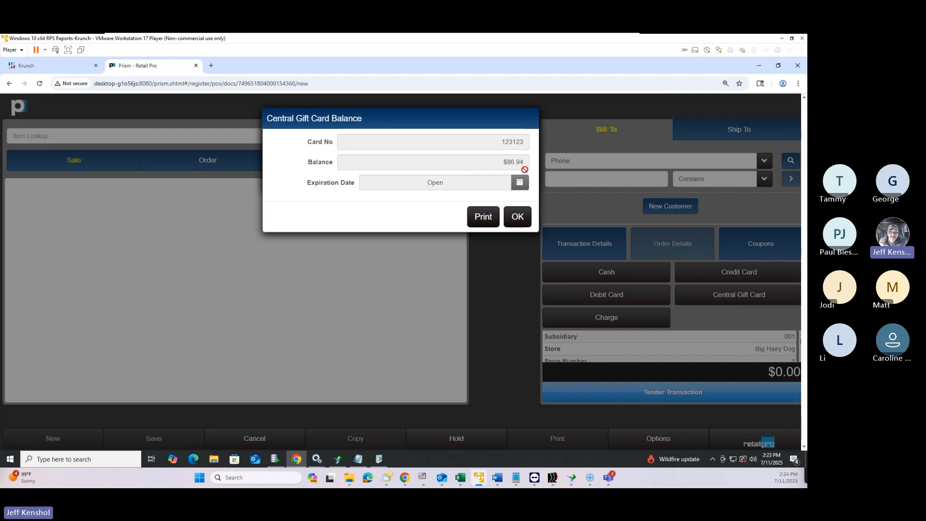
{"action": "left_click", "coordinate": [521, 220]}
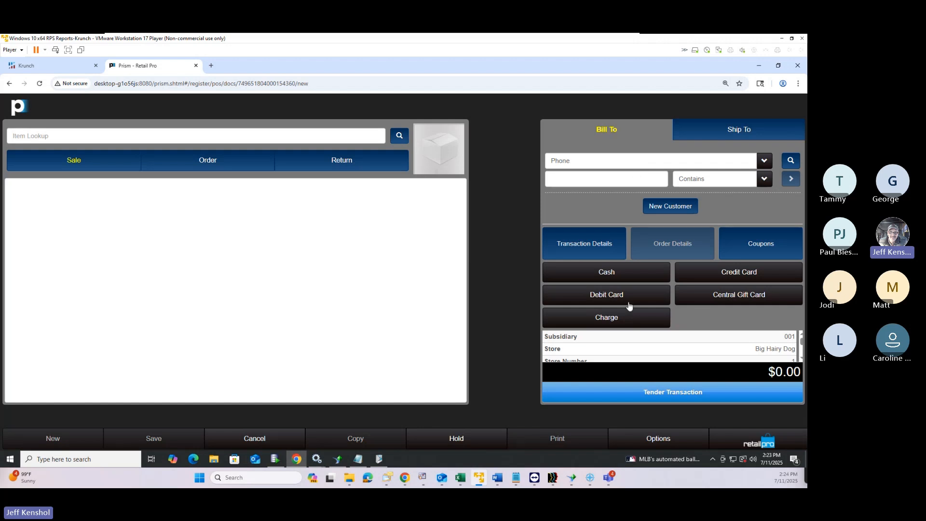
Issue a new central gift card loaded with $50 on an empty transaction
{"action": "left_click", "coordinate": [652, 396]}
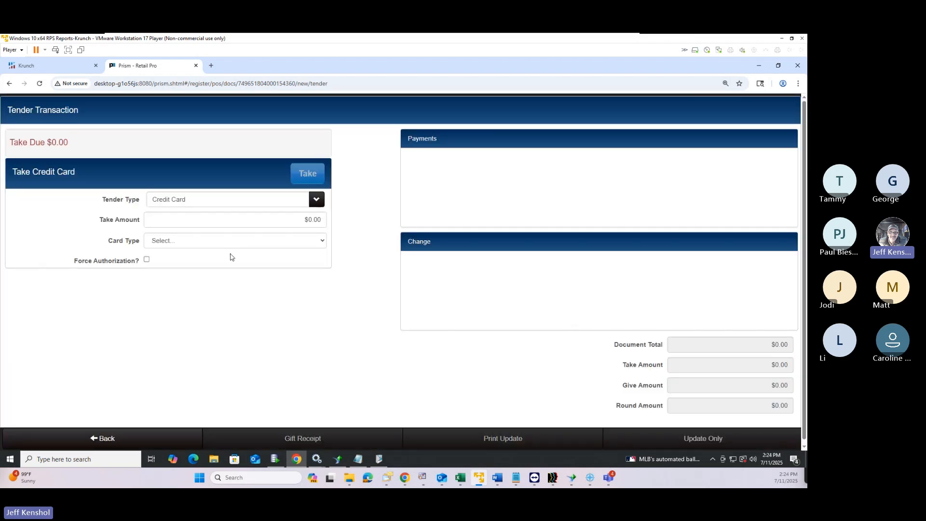
{"action": "left_click", "coordinate": [223, 206]}
{"action": "scroll", "coordinate": [217, 270], "scroll_direction": "down", "scroll_amount": 1}
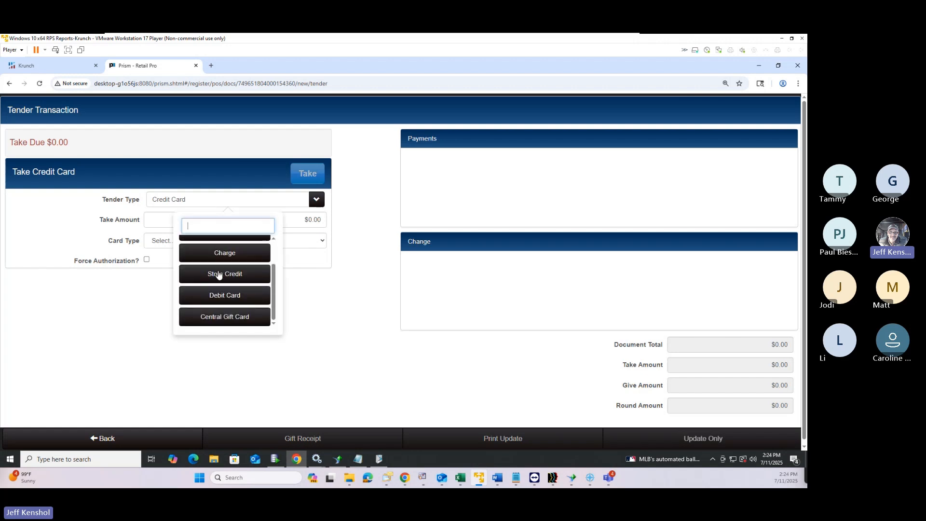
{"action": "left_click", "coordinate": [231, 322]}
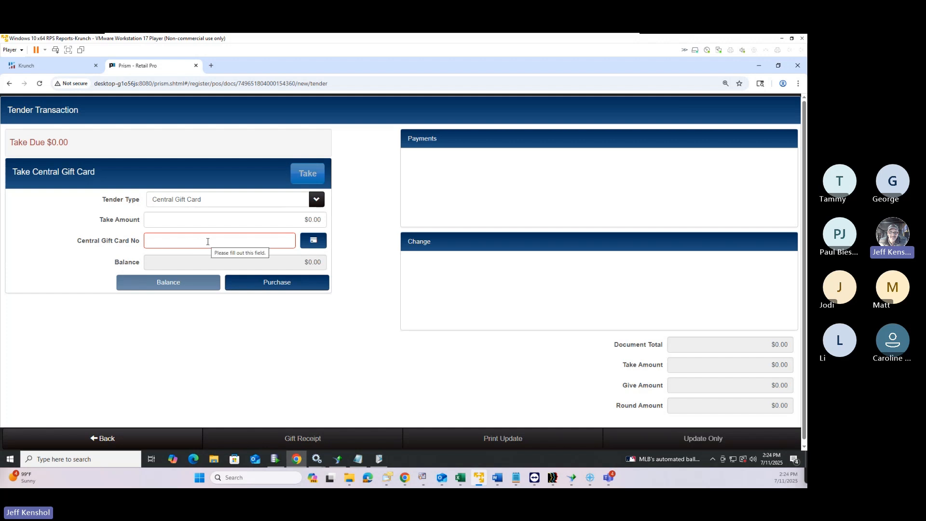
{"action": "left_click", "coordinate": [281, 285]}
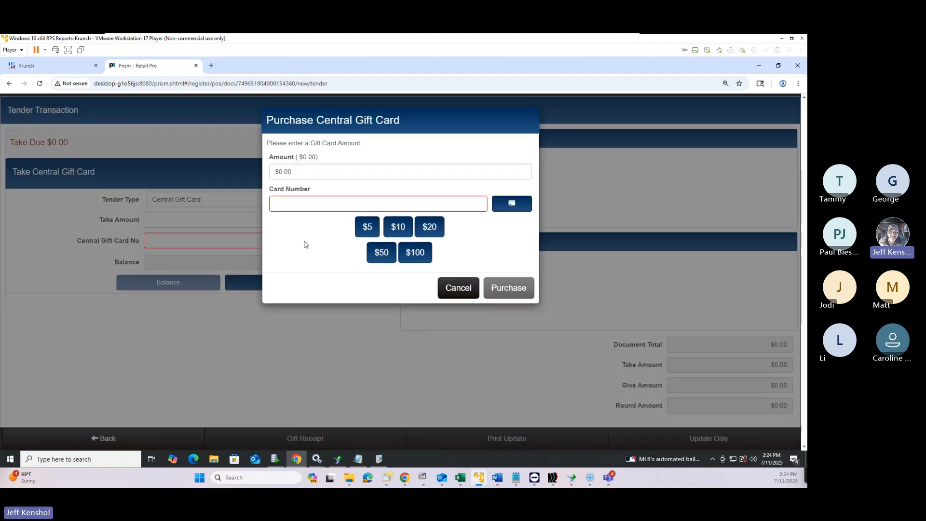
{"action": "left_click", "coordinate": [305, 208]}
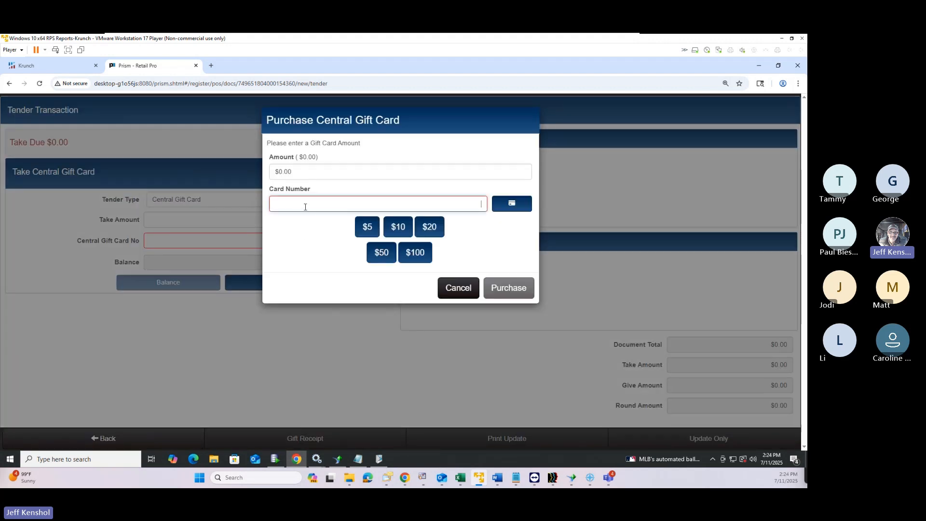
{"action": "type", "text": "321321"}
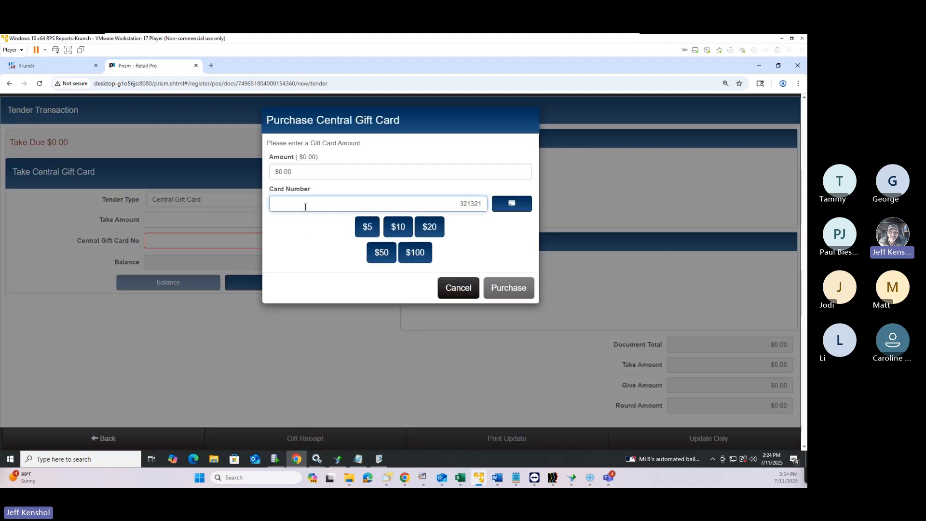
{"action": "left_click", "coordinate": [317, 173]}
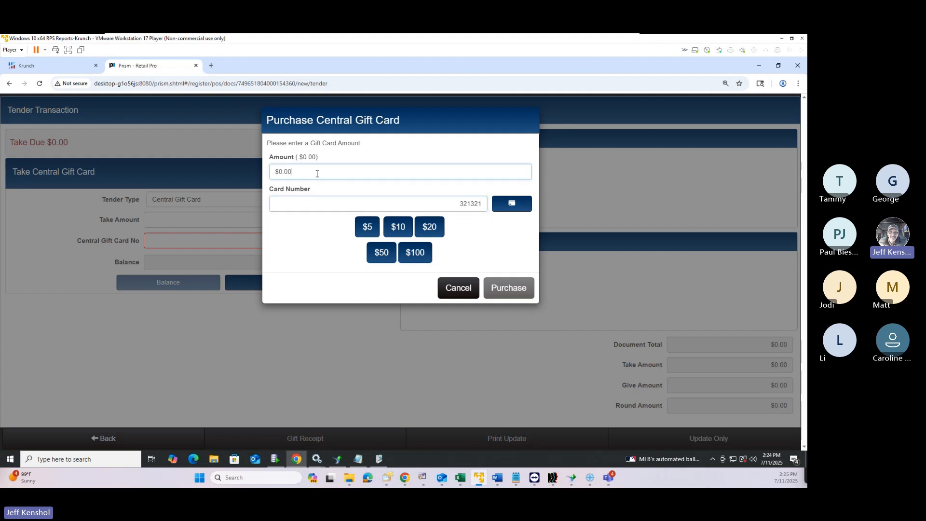
{"action": "type", "text": "50"}
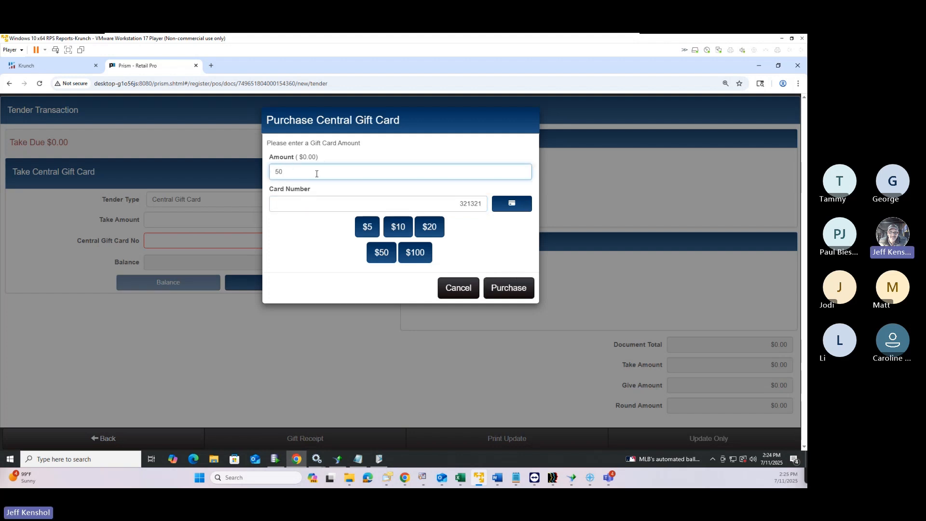
{"action": "left_click", "coordinate": [509, 289]}
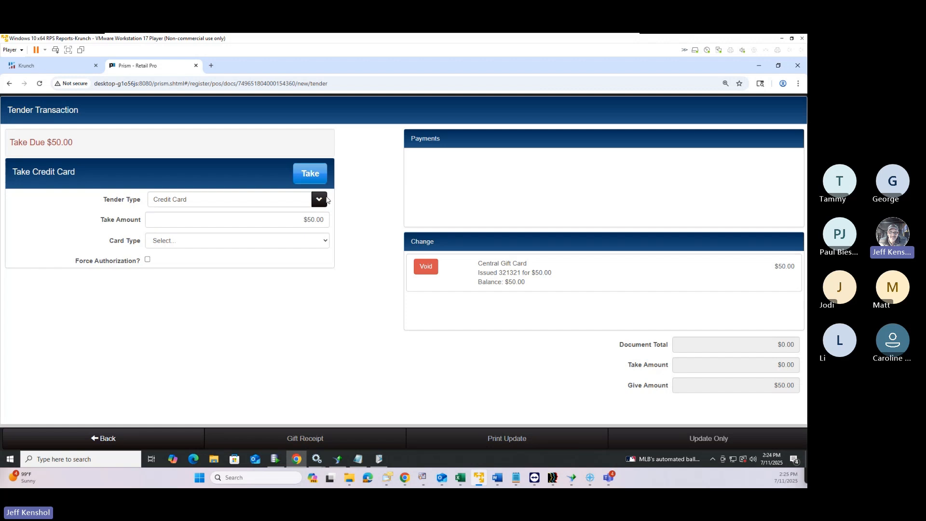
Pay the $50.00 in cash, save with Print Update, and acknowledge the tender summary
{"action": "left_click", "coordinate": [269, 201]}
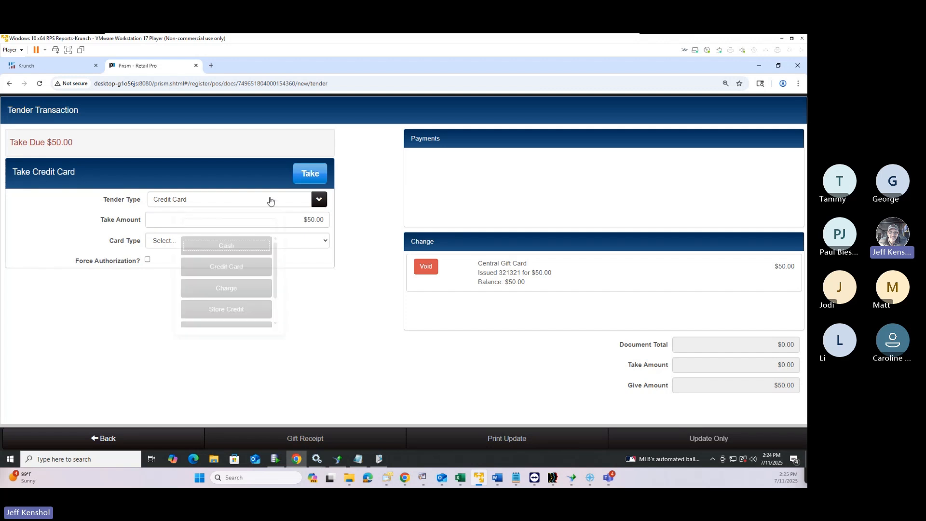
{"action": "left_click", "coordinate": [233, 245]}
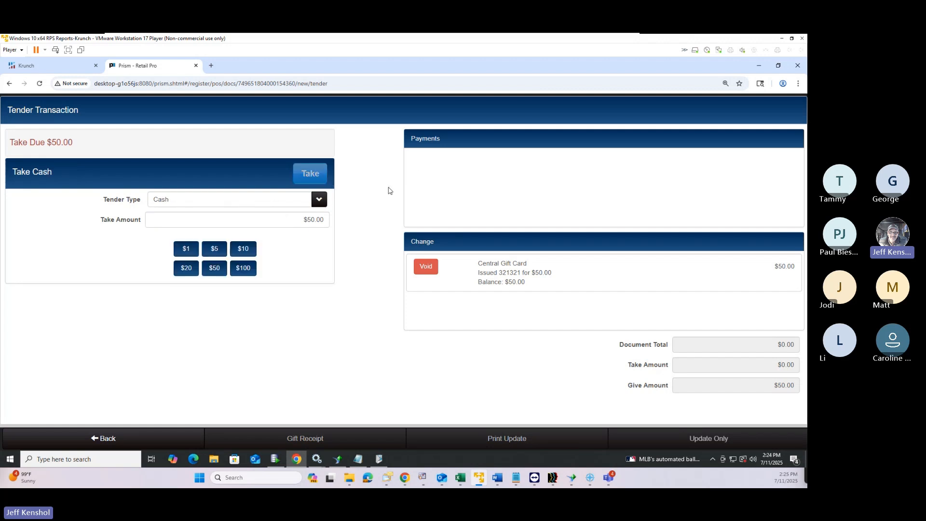
{"action": "key", "text": "Return"}
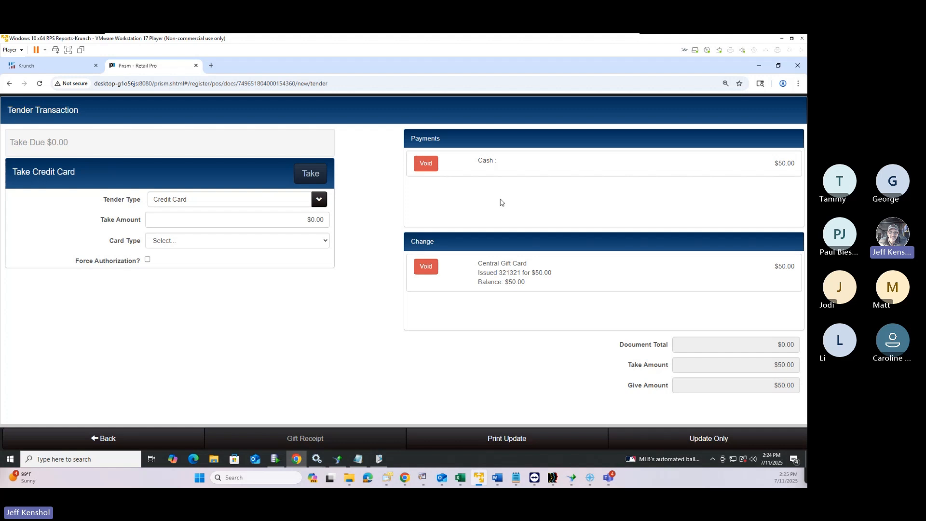
{"action": "left_click", "coordinate": [514, 438]}
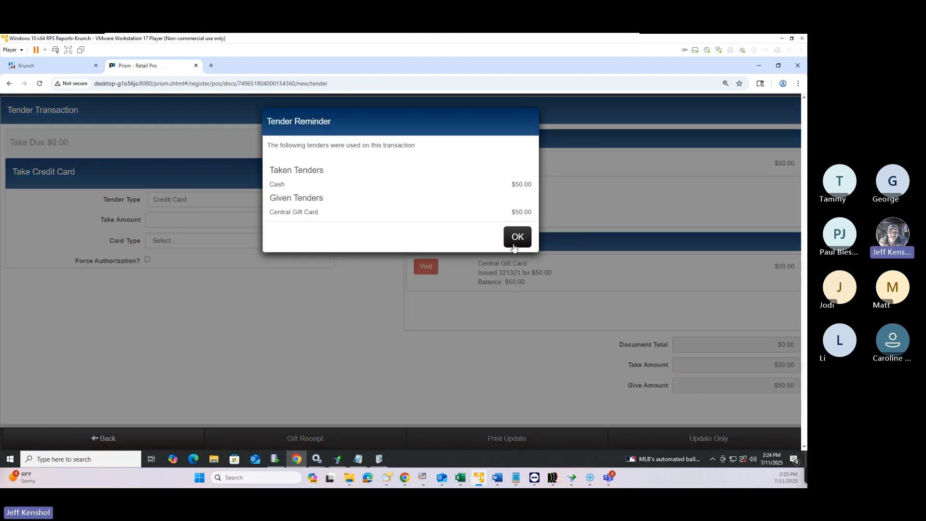
{"action": "left_click", "coordinate": [514, 245]}
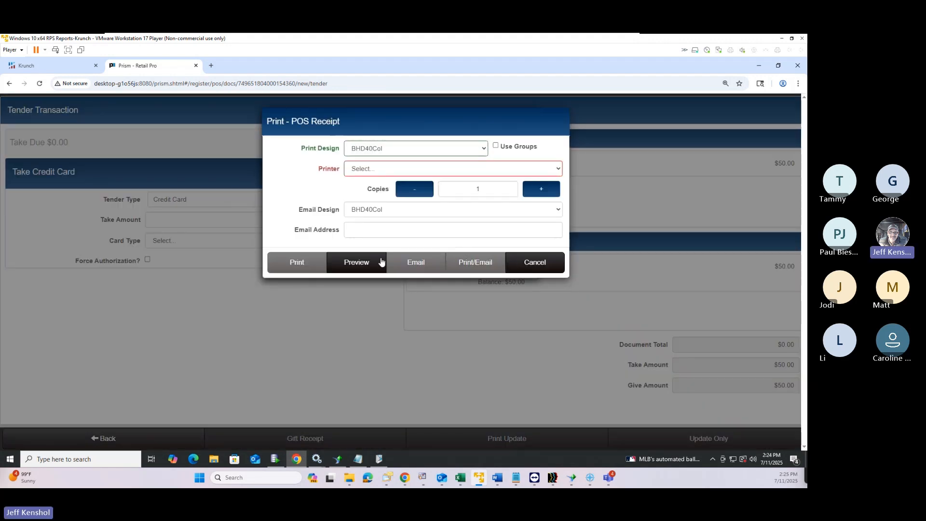
Preview the gift card receipt showing the $50.00 balance, then cancel the preview and print dialog
{"action": "left_click", "coordinate": [363, 266]}
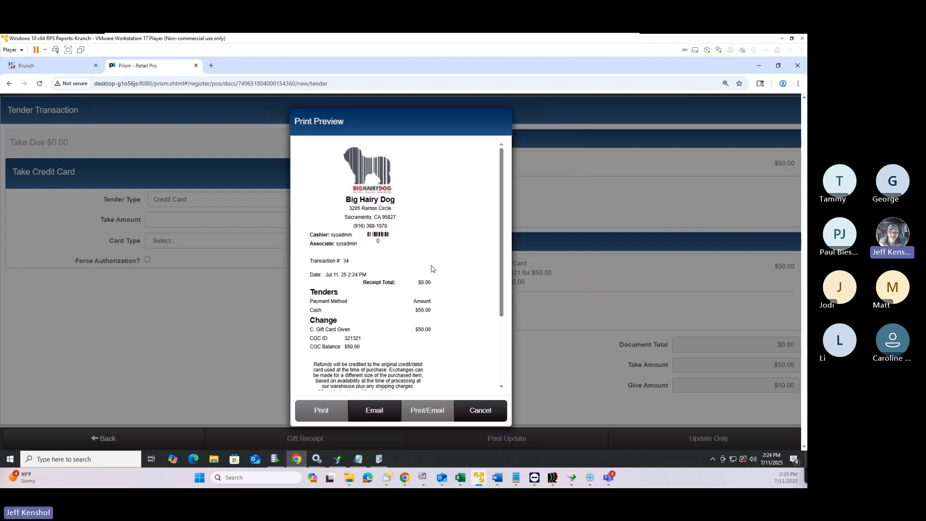
{"action": "scroll", "coordinate": [335, 274], "scroll_direction": "up", "scroll_amount": 4}
{"action": "scroll", "coordinate": [335, 275], "scroll_direction": "up", "scroll_amount": 1}
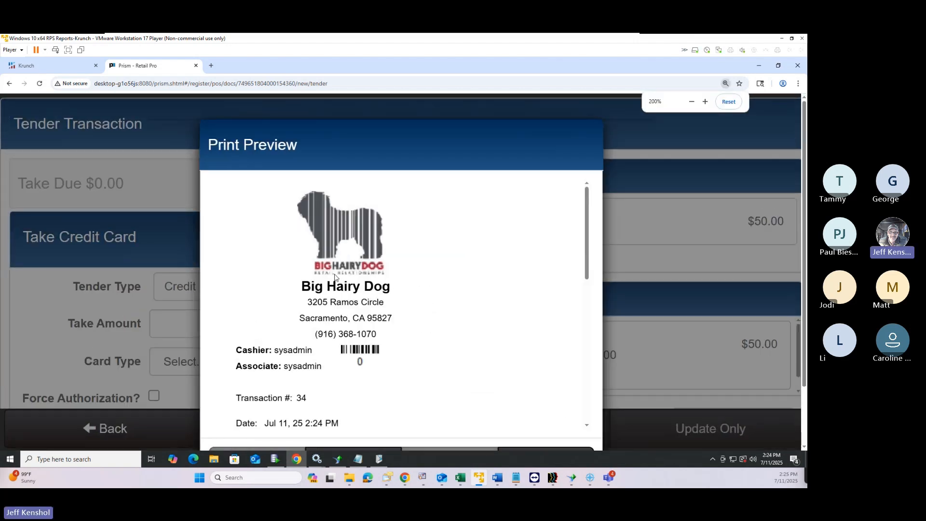
{"action": "scroll", "coordinate": [336, 272], "scroll_direction": "down", "scroll_amount": 4}
{"action": "scroll", "coordinate": [336, 272], "scroll_direction": "up", "scroll_amount": 3}
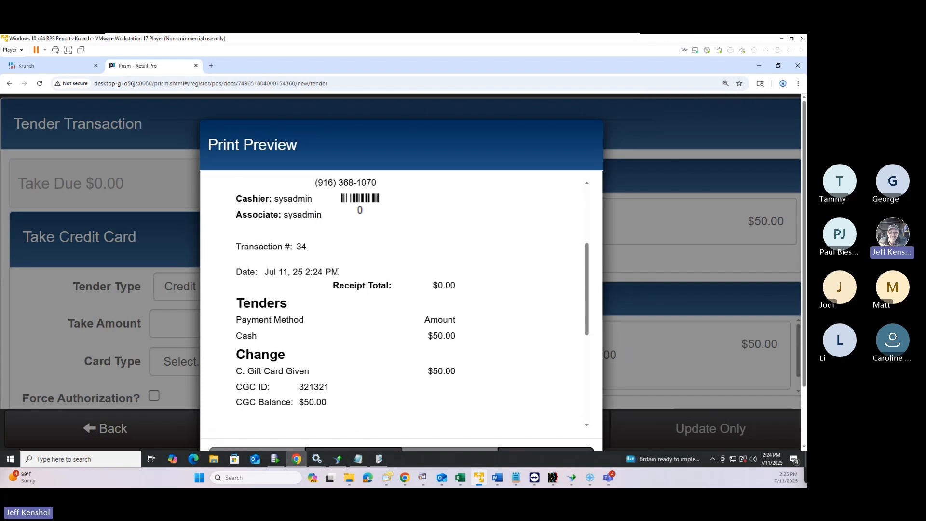
{"action": "scroll", "coordinate": [336, 275], "scroll_direction": "down", "scroll_amount": 3}
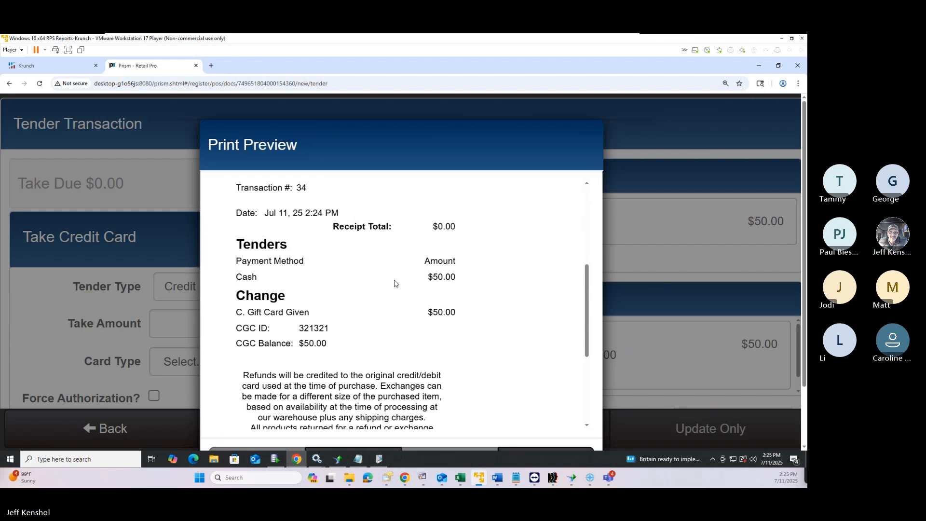
{"action": "key", "text": "ctrl+0"}
{"action": "left_click", "coordinate": [480, 404]}
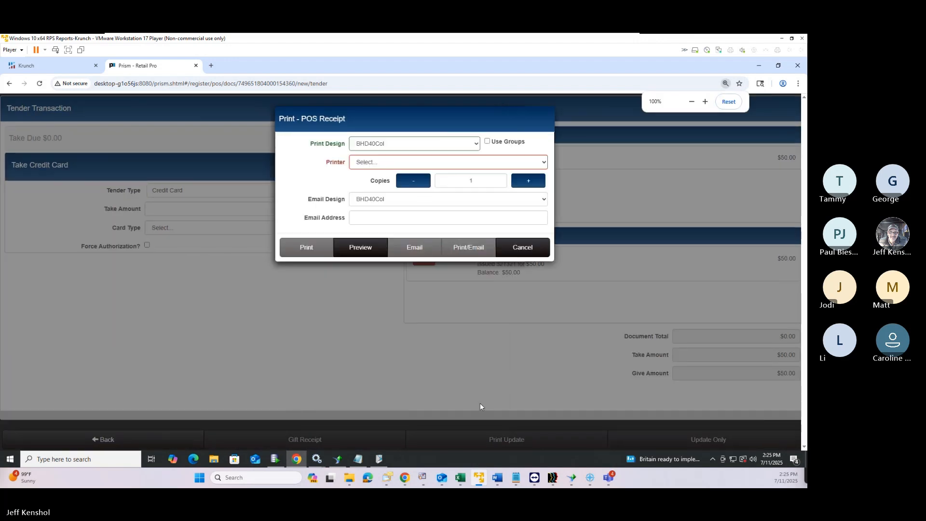
{"action": "left_click", "coordinate": [520, 248]}
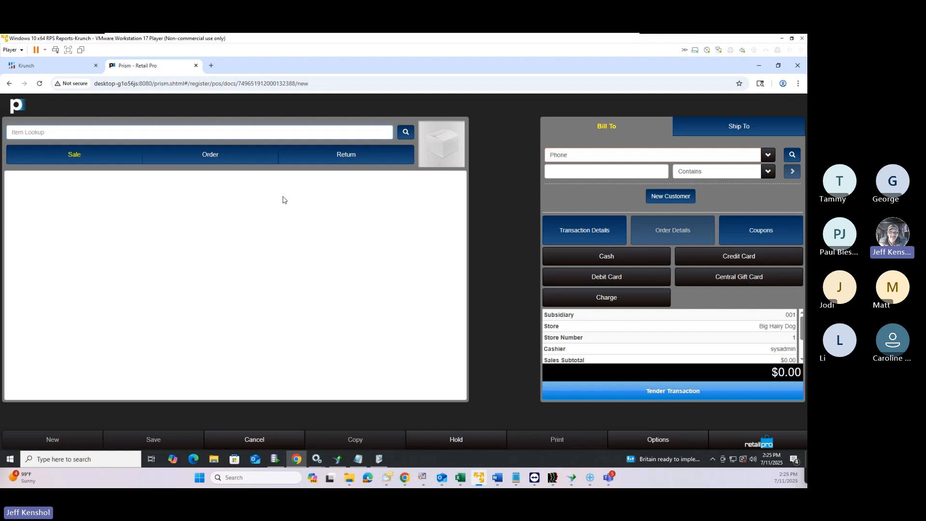
{"action": "left_click", "coordinate": [273, 136]}
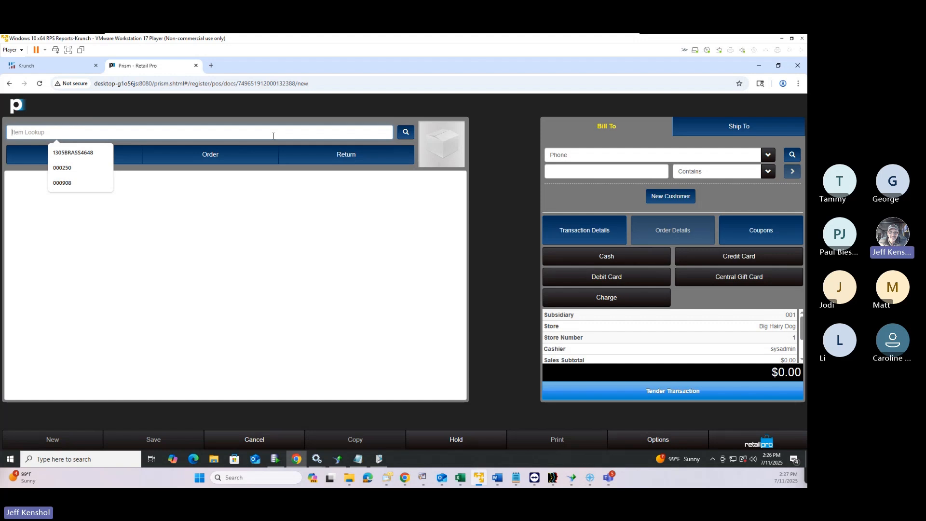
Add the basket weave belt to the sale from an inventory search
{"action": "left_click", "coordinate": [403, 136]}
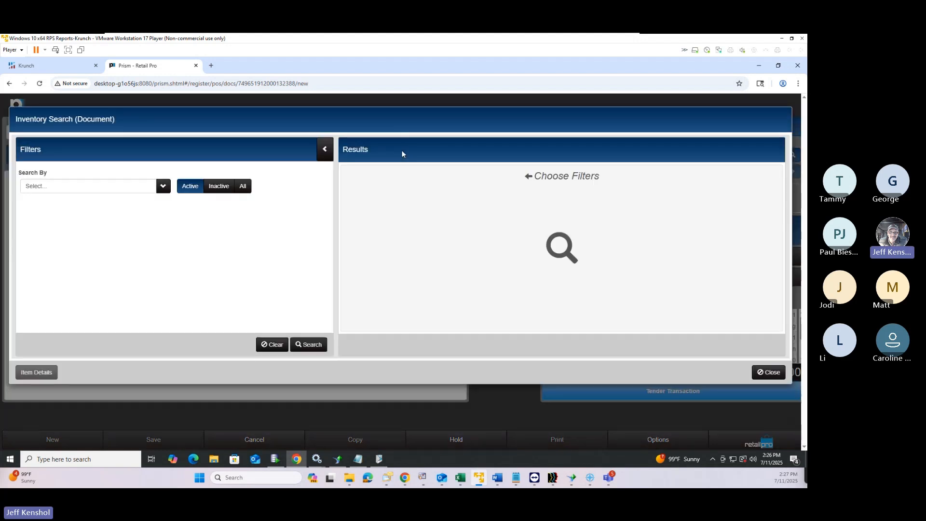
{"action": "left_click", "coordinate": [302, 346]}
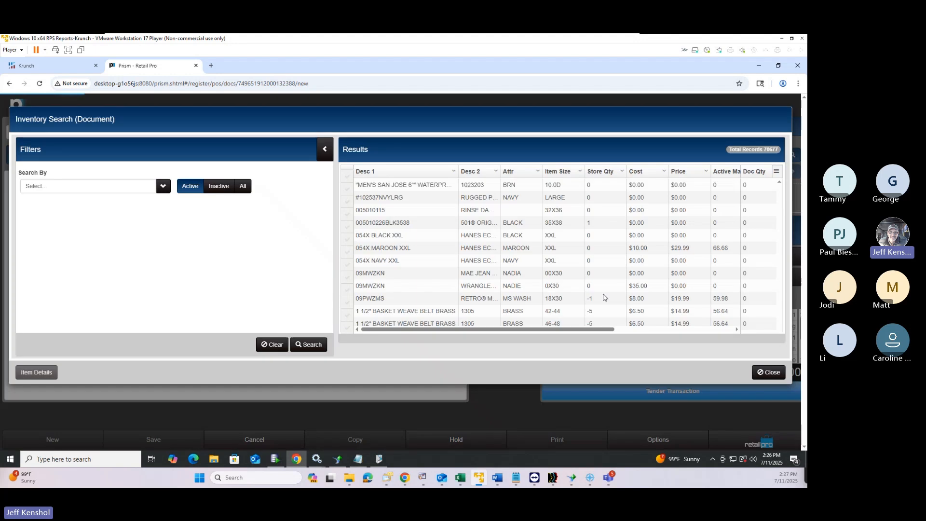
{"action": "scroll", "coordinate": [605, 298], "scroll_direction": "down", "scroll_amount": 5}
{"action": "double_click", "coordinate": [527, 273]}
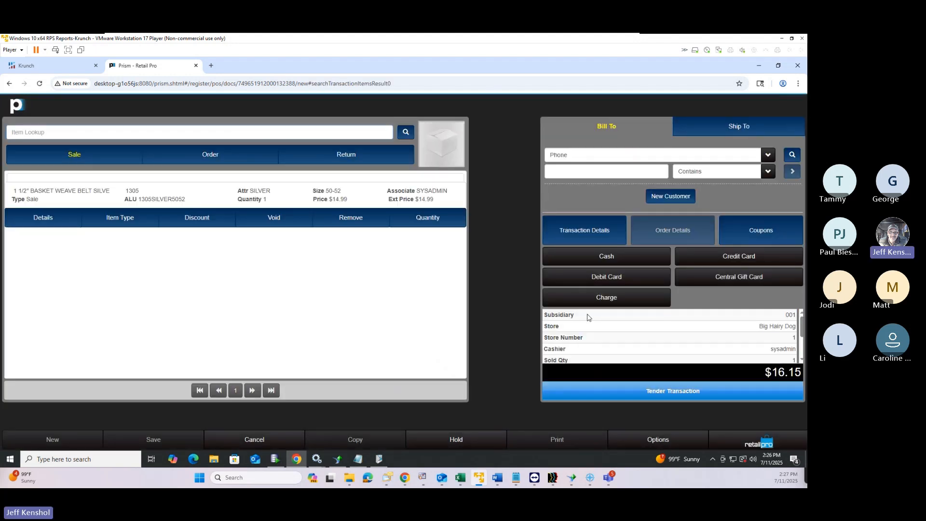
Pay the $16.15 total with the central gift card and save the sale without printing
{"action": "left_click", "coordinate": [664, 390]}
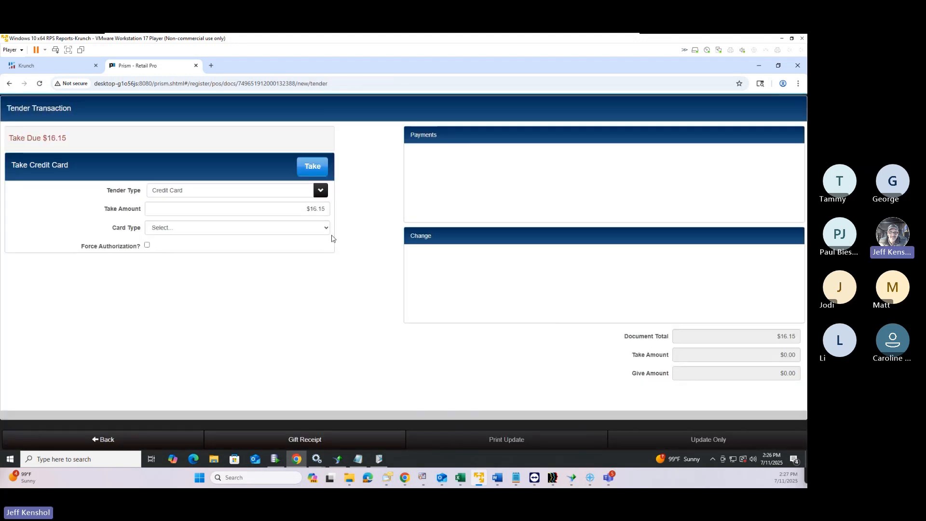
{"action": "left_click", "coordinate": [229, 193]}
{"action": "scroll", "coordinate": [227, 270], "scroll_direction": "down", "scroll_amount": 2}
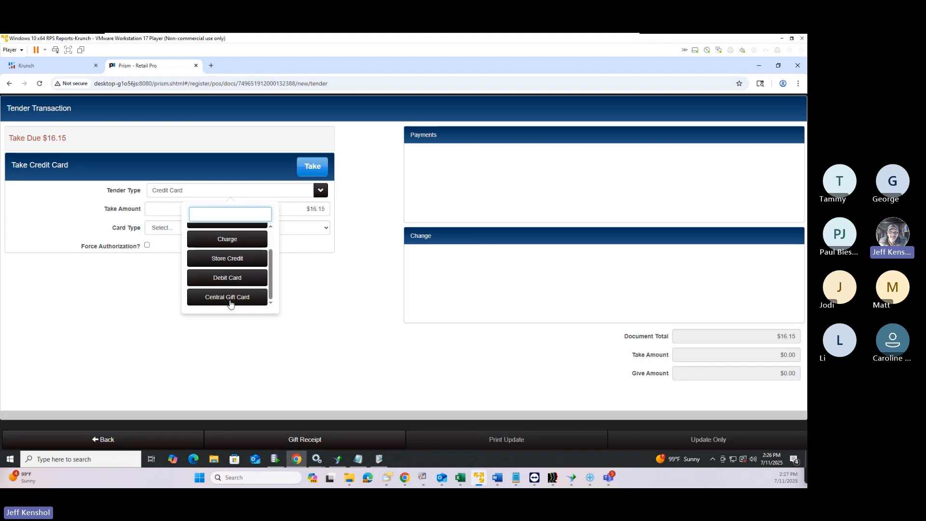
{"action": "left_click", "coordinate": [230, 296]}
{"action": "left_click", "coordinate": [221, 232]}
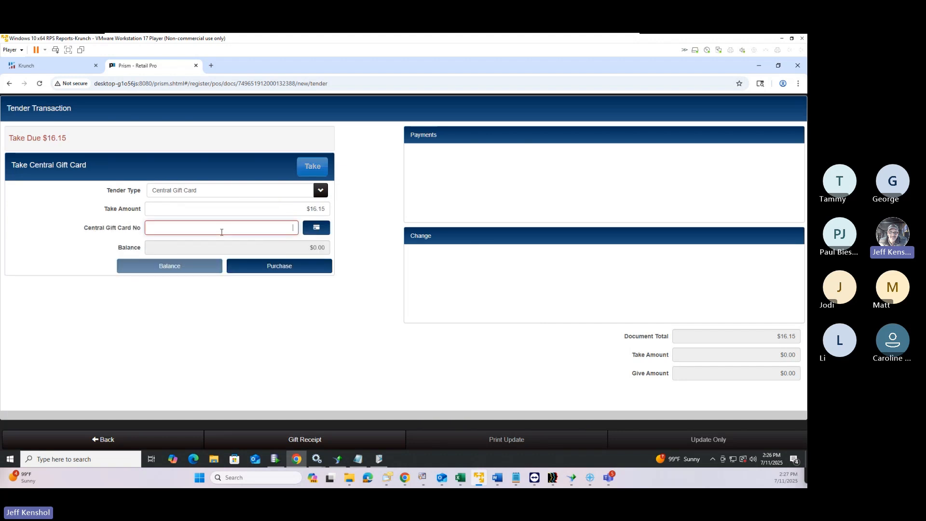
{"action": "type", "text": "321321"}
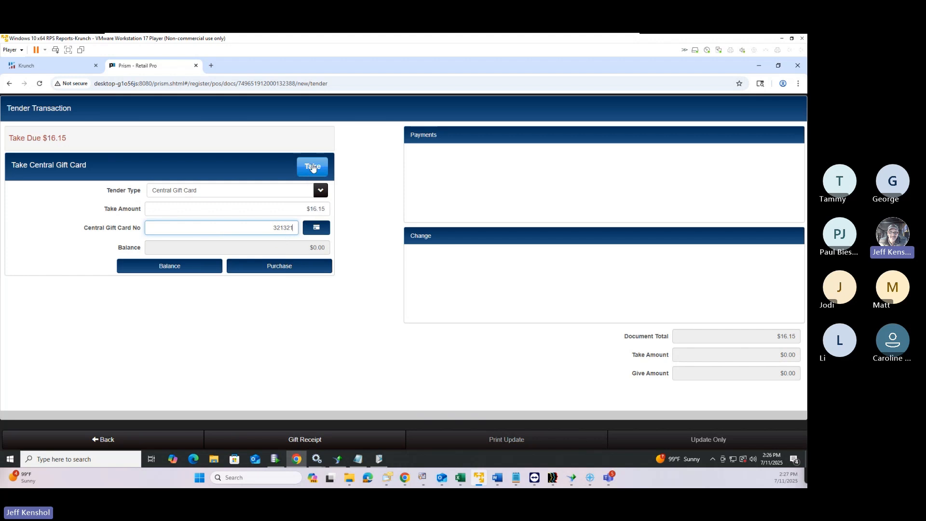
{"action": "left_click", "coordinate": [313, 167]}
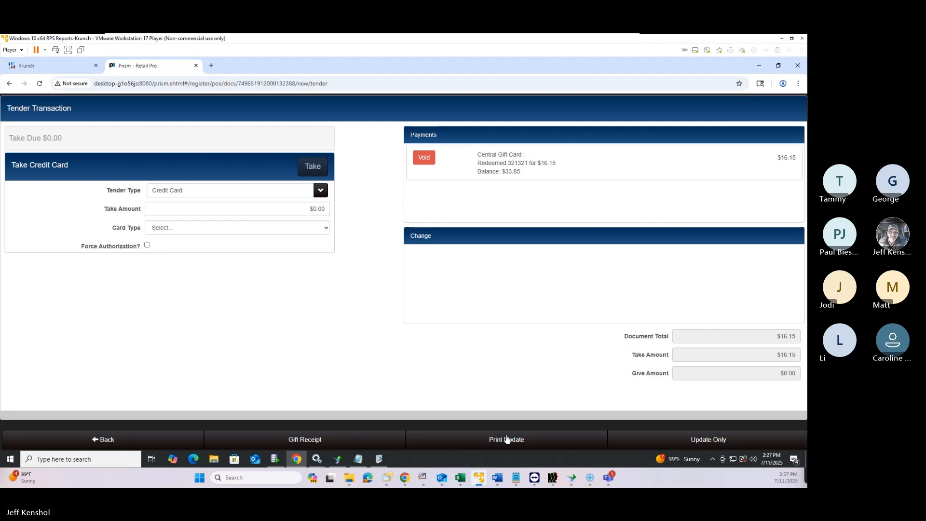
{"action": "left_click", "coordinate": [713, 440]}
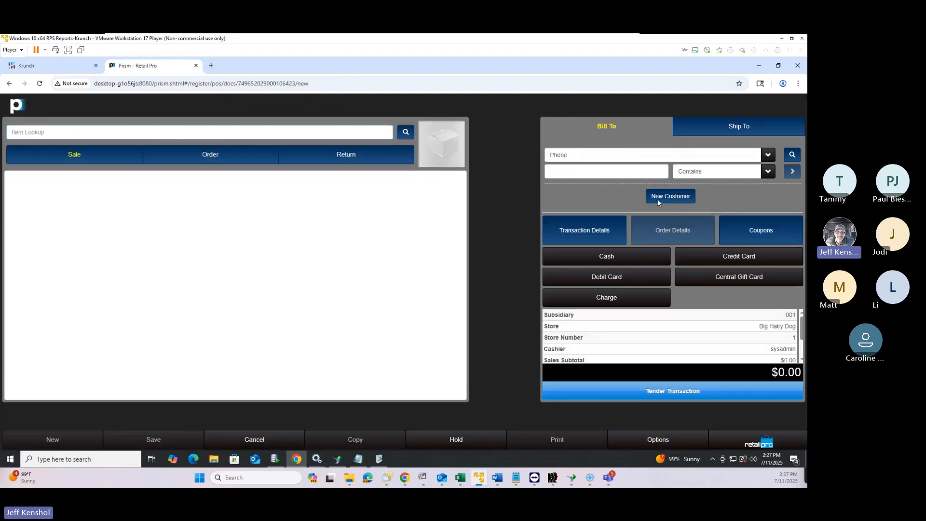
In the Administration Console's Node Preferences, select a store as the preference context
{"action": "left_click", "coordinate": [760, 443]}
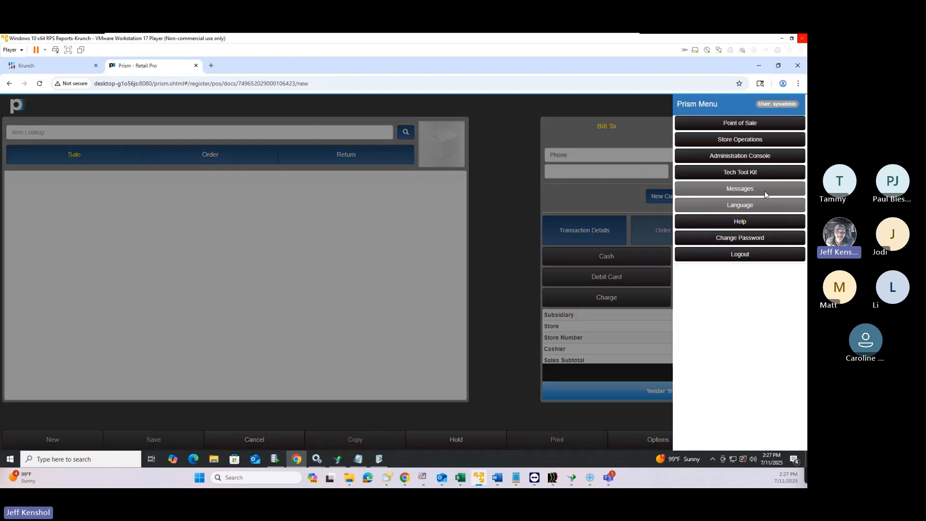
{"action": "left_click", "coordinate": [729, 156]}
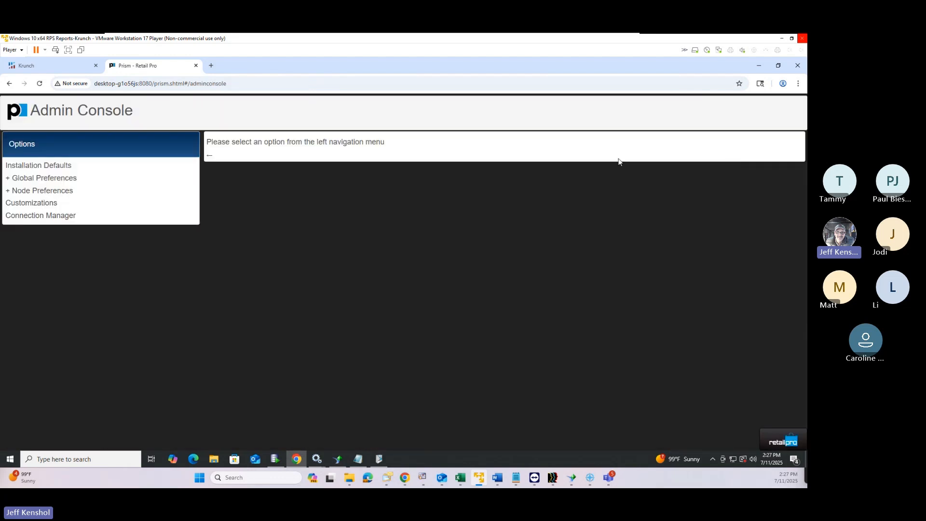
{"action": "left_click", "coordinate": [32, 180]}
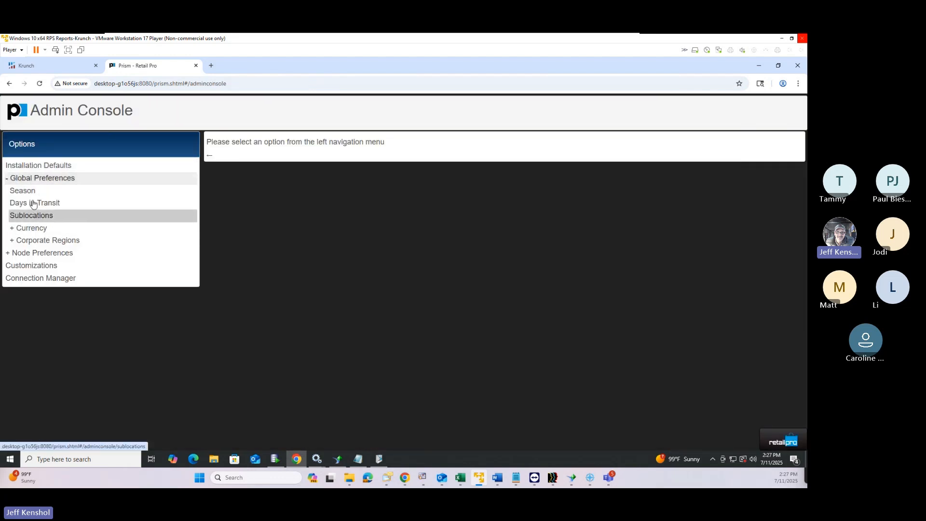
{"action": "left_click", "coordinate": [34, 178]}
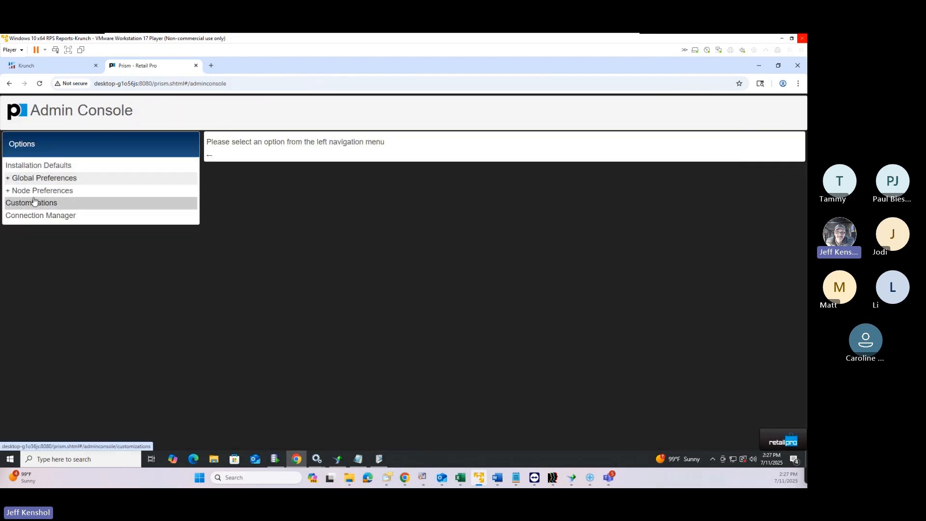
{"action": "left_click", "coordinate": [34, 191]}
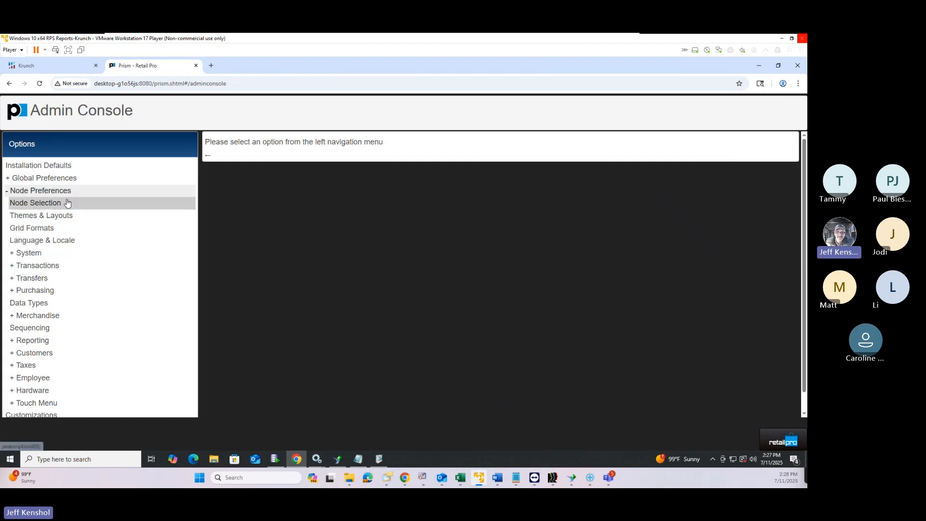
{"action": "left_click", "coordinate": [67, 202]}
{"action": "left_click", "coordinate": [361, 206]}
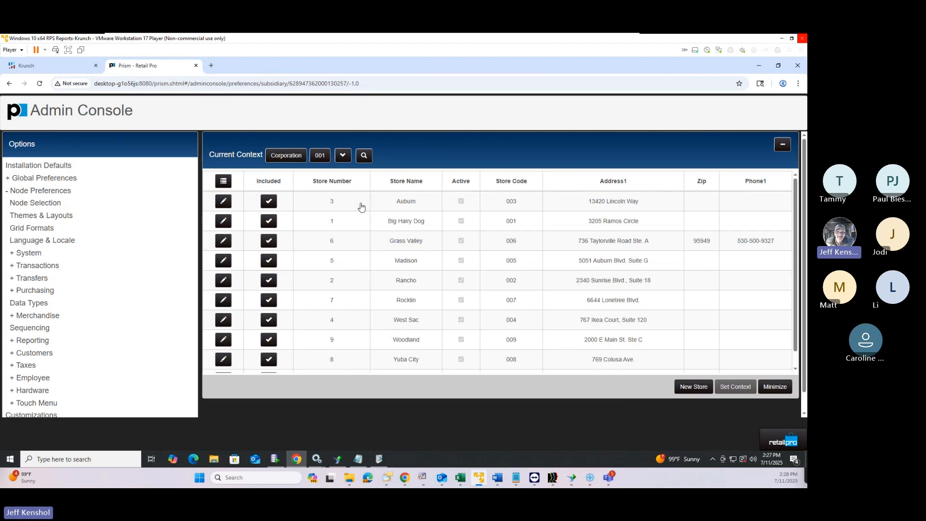
{"action": "left_click", "coordinate": [782, 146]}
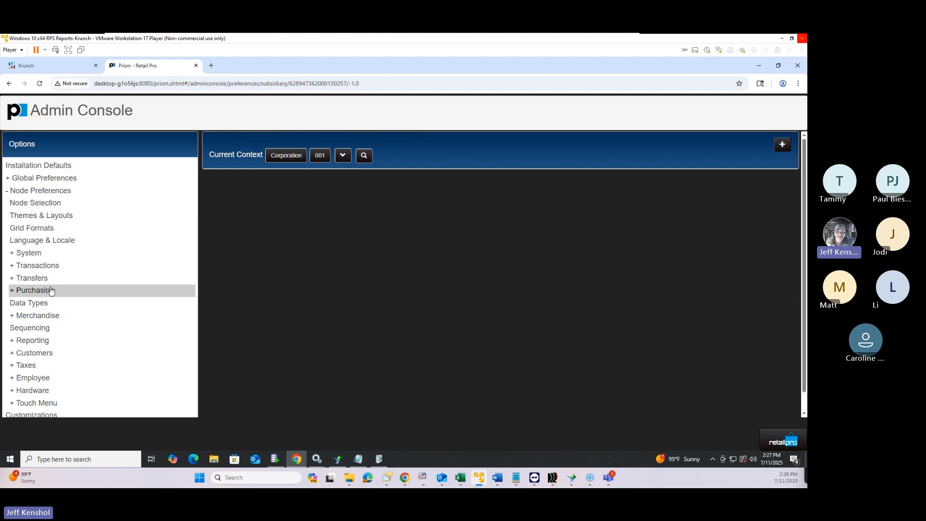
Enable 'Automatically Print/Update balanced document' under Transactions > General, save, and return to the register
{"action": "left_click", "coordinate": [53, 266]}
{"action": "left_click", "coordinate": [68, 279]}
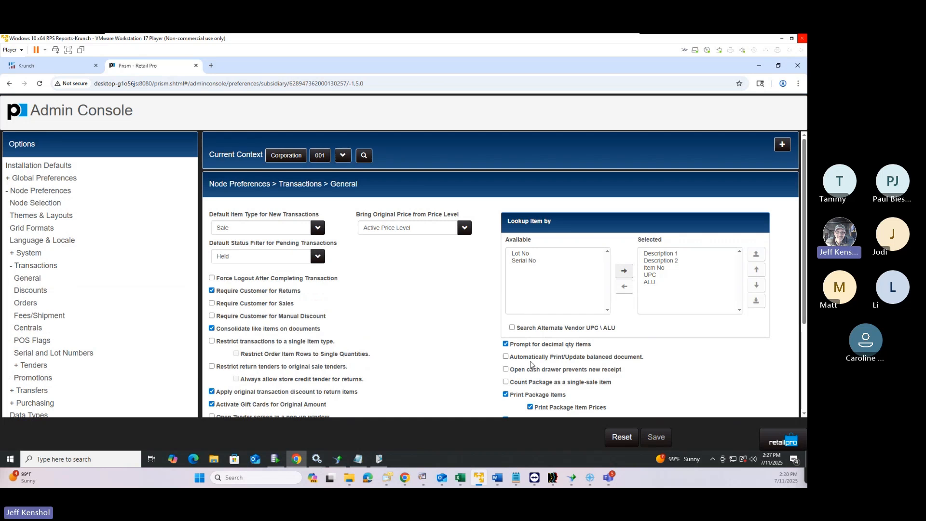
{"action": "left_click", "coordinate": [507, 357]}
{"action": "left_click_drag", "start_coordinate": [515, 357], "coordinate": [656, 359]}
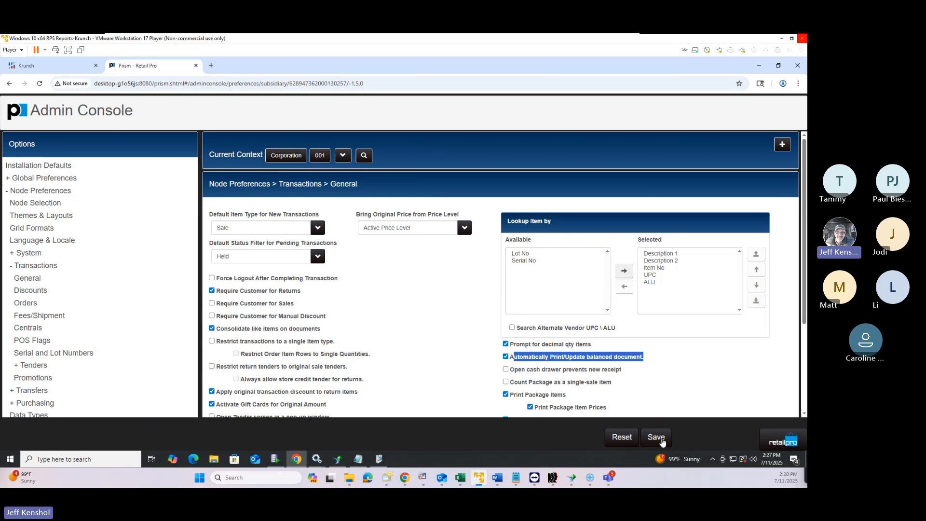
{"action": "left_click", "coordinate": [657, 437]}
{"action": "left_click", "coordinate": [778, 442]}
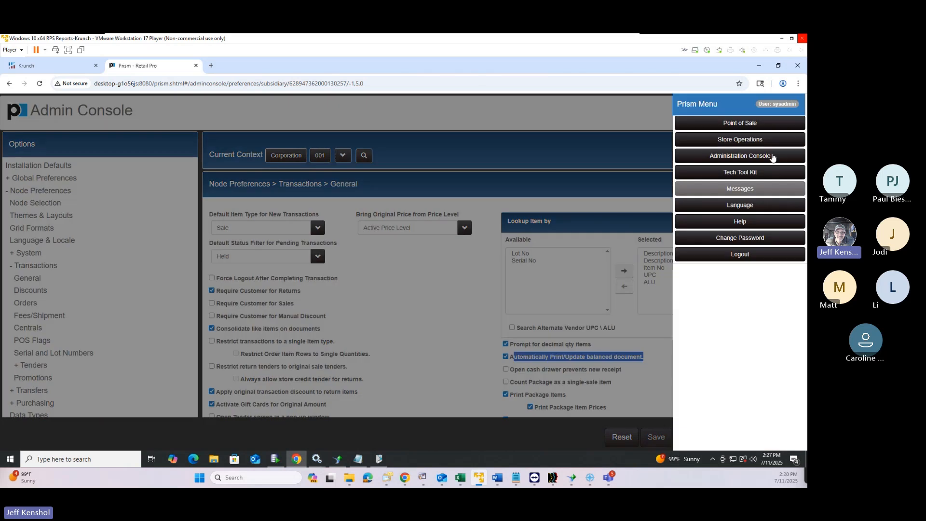
{"action": "left_click", "coordinate": [740, 123]}
Start a new sale and add the ATAC 8-in side zip boot via an '*a' item lookup
{"action": "left_click", "coordinate": [109, 194]}
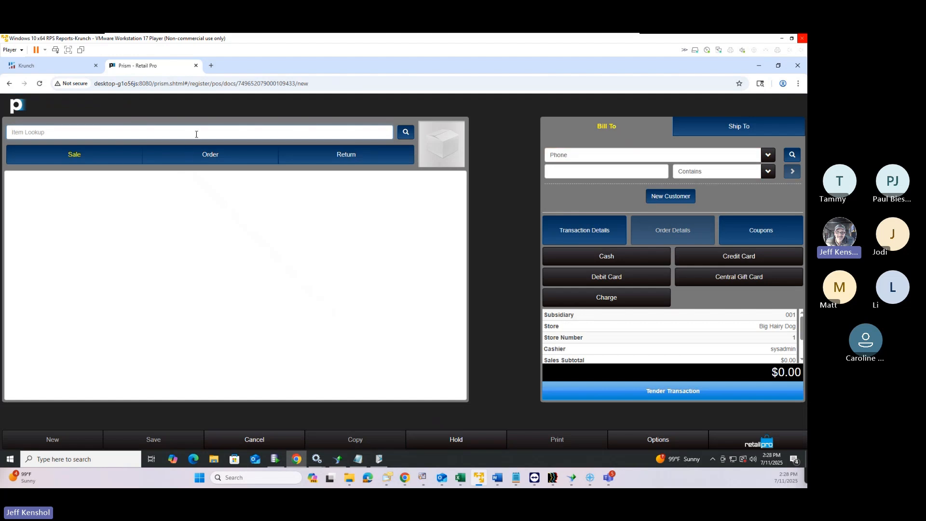
{"action": "left_click", "coordinate": [196, 134]}
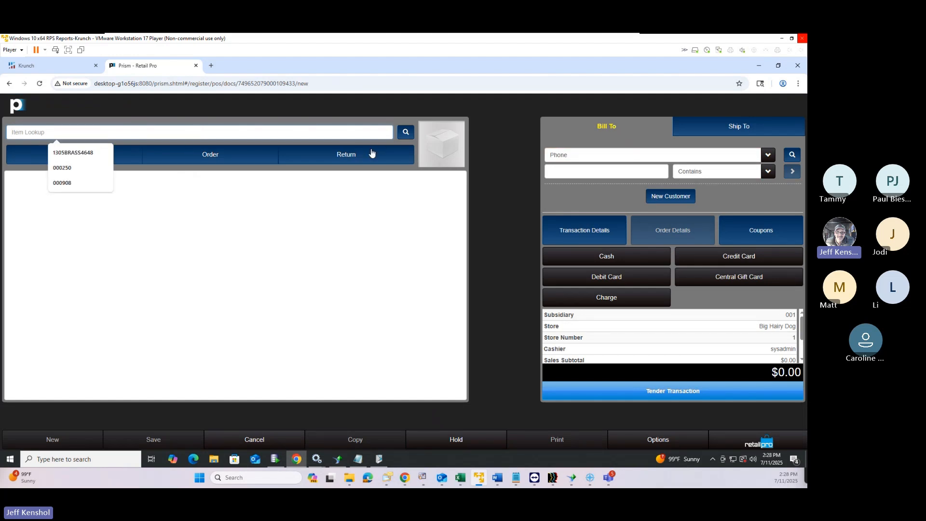
{"action": "type", "text": "*a*"}
{"action": "key", "text": "Return"}
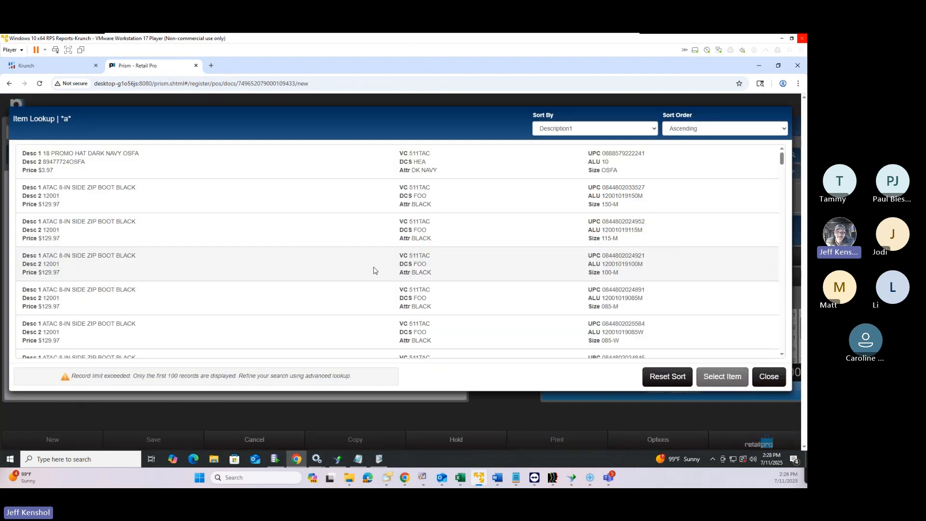
{"action": "double_click", "coordinate": [376, 270]}
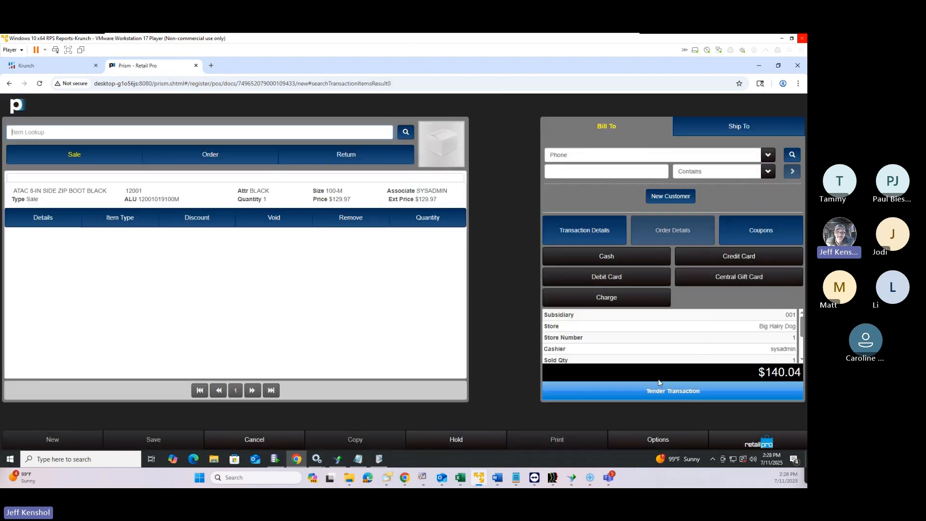
Move to tendering and set the tender type to Cash for $140.04
{"action": "left_click", "coordinate": [703, 392]}
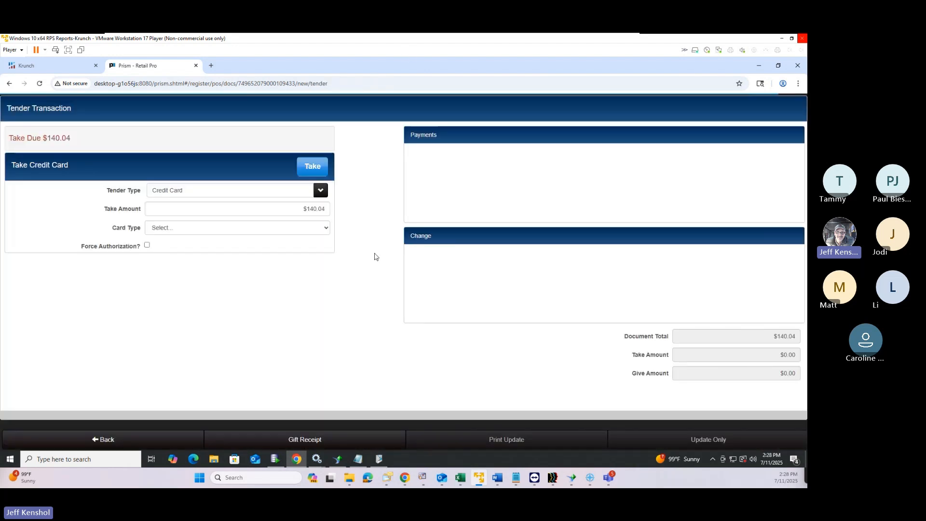
{"action": "left_click", "coordinate": [215, 195]}
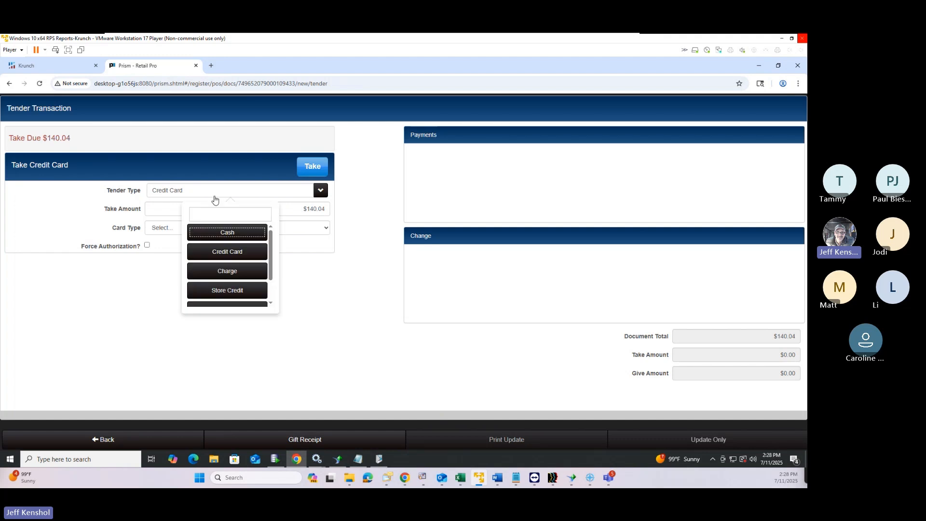
{"action": "left_click", "coordinate": [227, 232]}
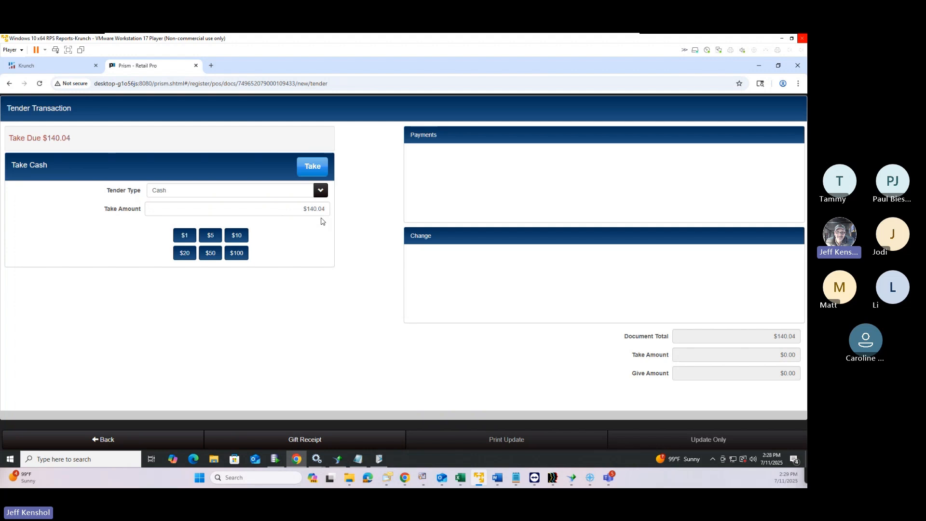
Take the $140.04 cash payment and cancel the receipt print dialog without printing
{"action": "left_click", "coordinate": [315, 174]}
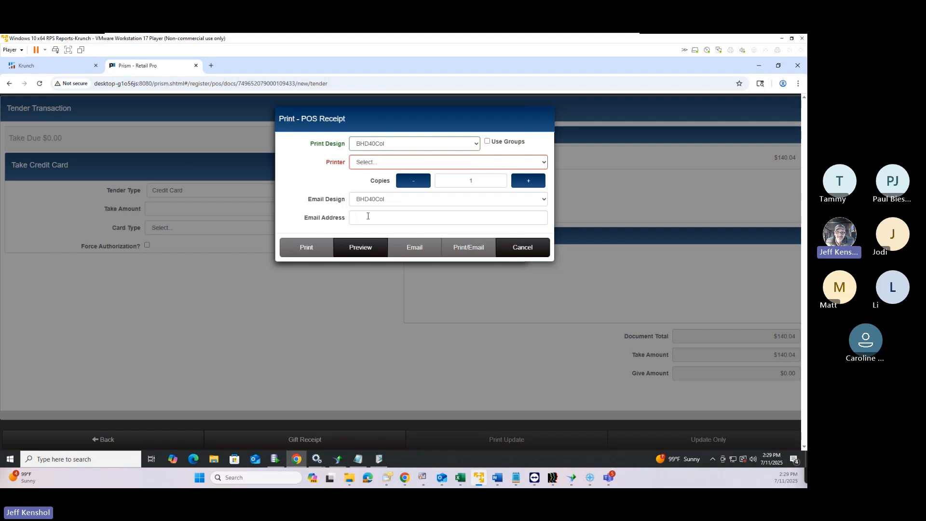
{"action": "left_click", "coordinate": [393, 165]}
{"action": "left_click", "coordinate": [498, 163]}
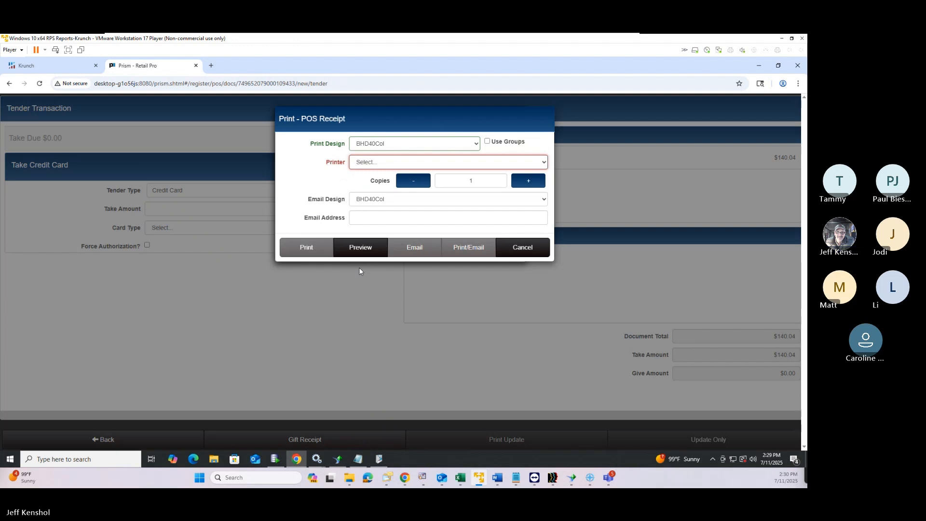
{"action": "left_click", "coordinate": [528, 249]}
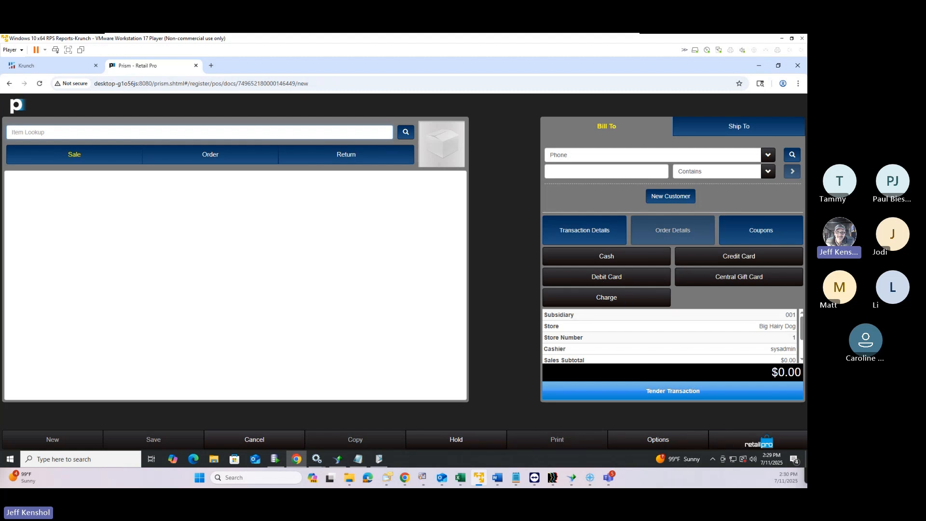
Search customers by Customer ID and attach the matching customer to the sale as Bill To
{"action": "key", "text": "alt+Tab"}
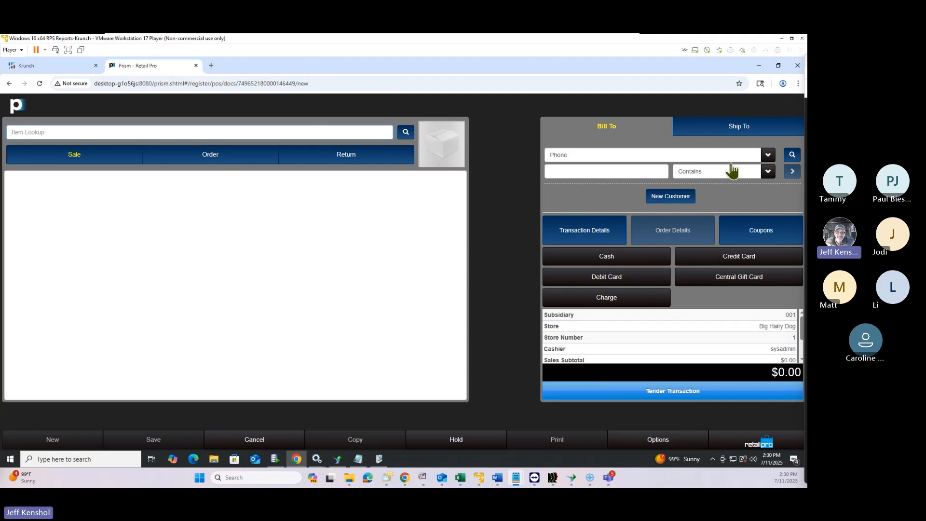
{"action": "left_click", "coordinate": [792, 157]}
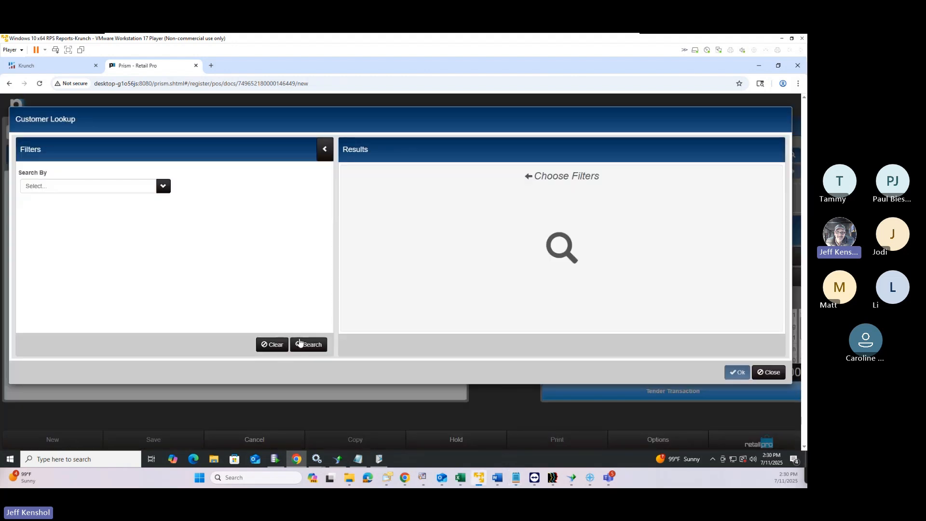
{"action": "left_click", "coordinate": [130, 187]}
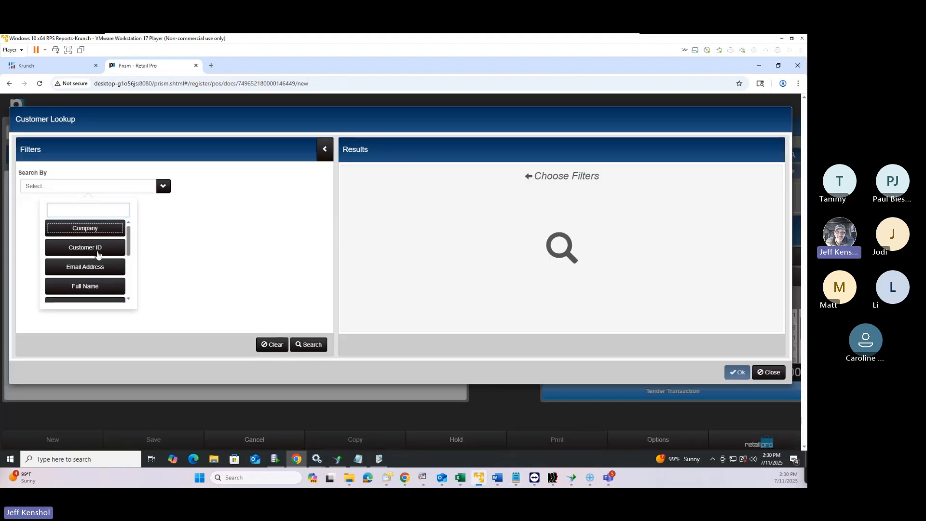
{"action": "left_click", "coordinate": [94, 248]}
{"action": "left_click", "coordinate": [84, 228]}
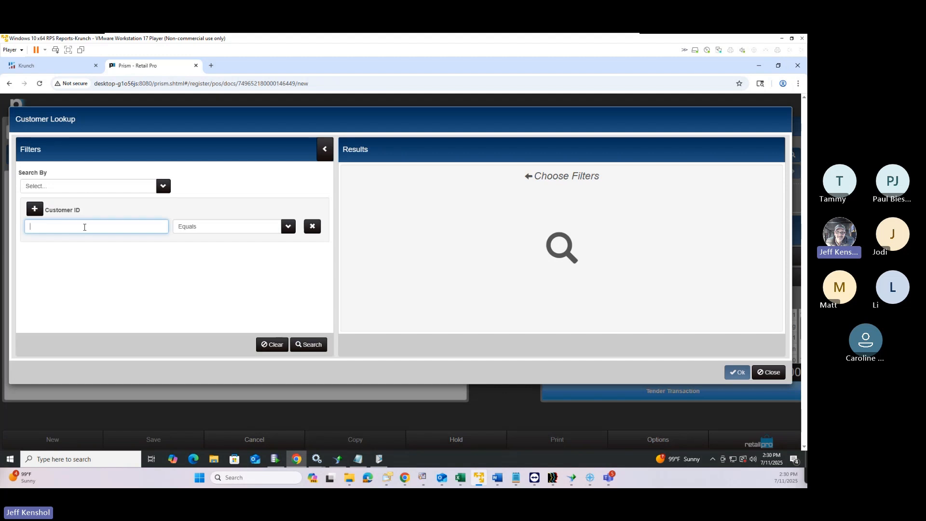
{"action": "type", "text": "57478"}
{"action": "left_click", "coordinate": [312, 344]}
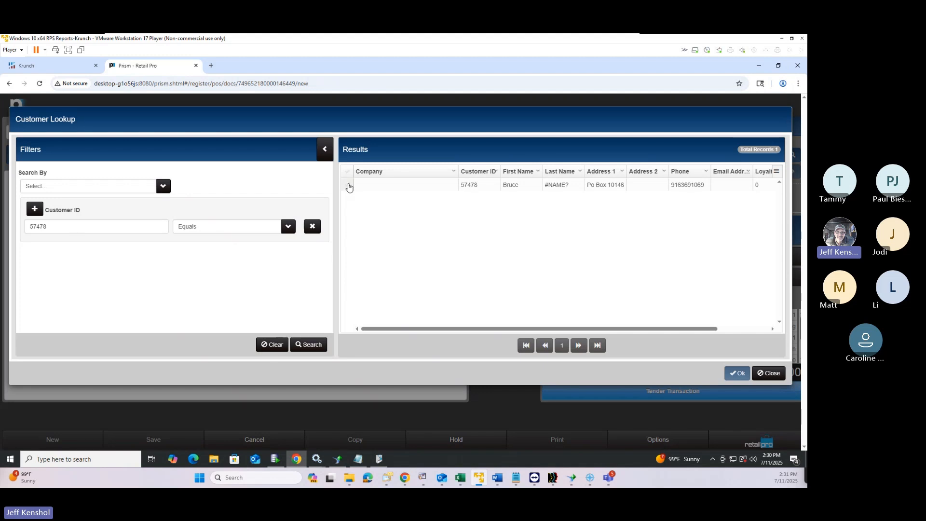
{"action": "left_click", "coordinate": [348, 186]}
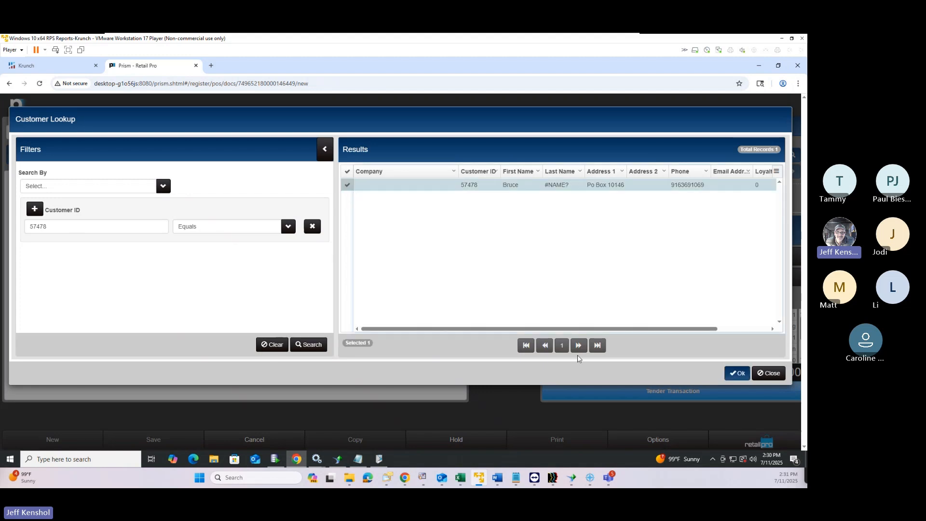
{"action": "left_click", "coordinate": [738, 373]}
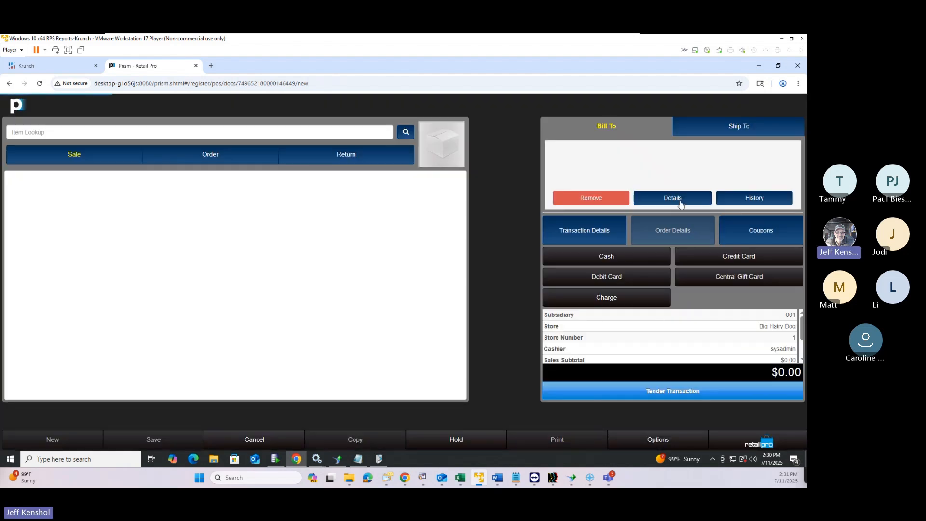
Search the attached customer's purchase history from their details, finding no records
{"action": "left_click", "coordinate": [680, 200]}
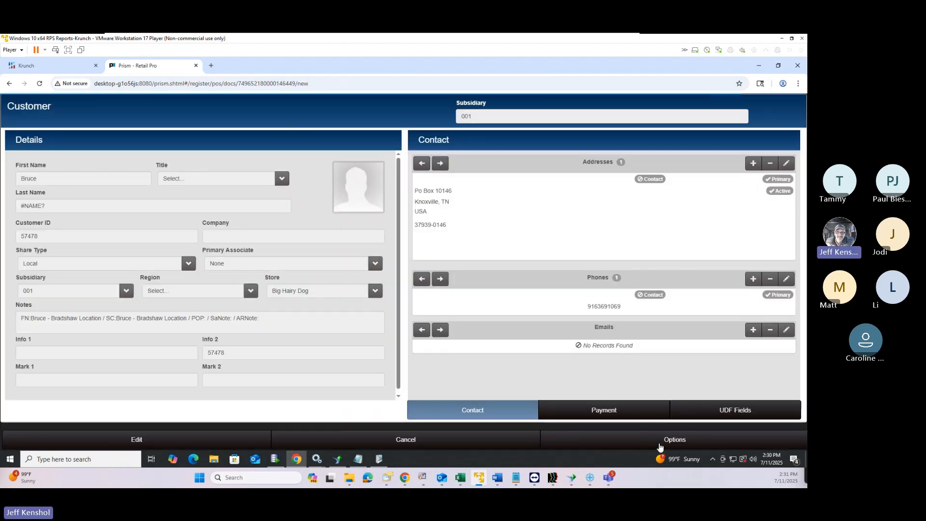
{"action": "left_click", "coordinate": [659, 443]}
{"action": "left_click", "coordinate": [378, 137]}
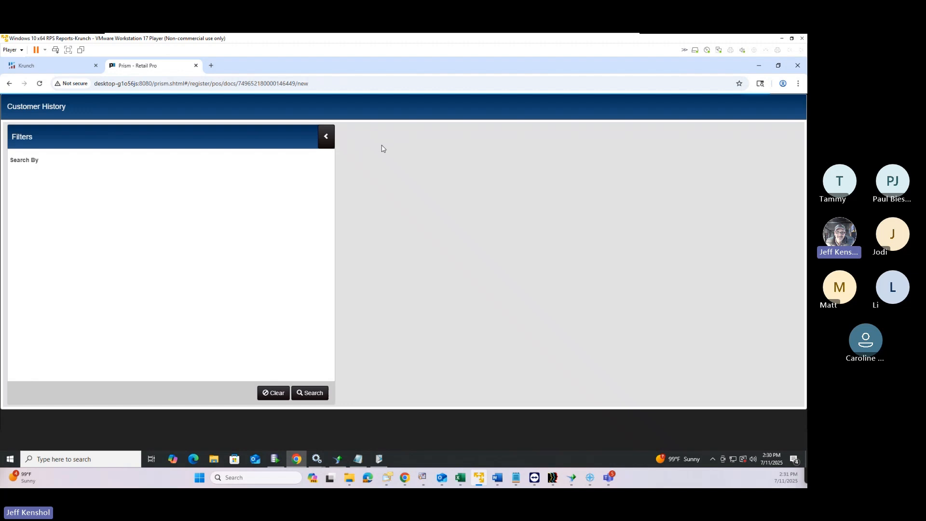
{"action": "left_click", "coordinate": [314, 394]}
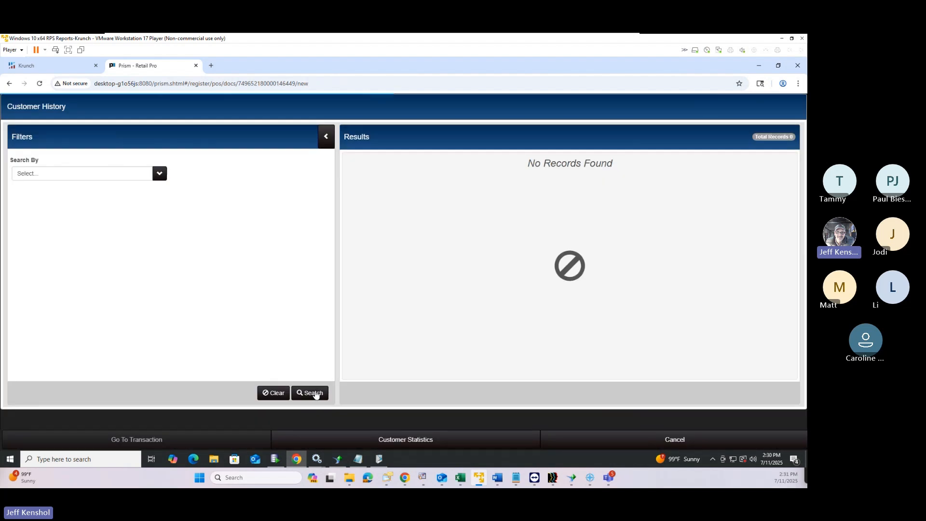
{"action": "left_click", "coordinate": [315, 394]}
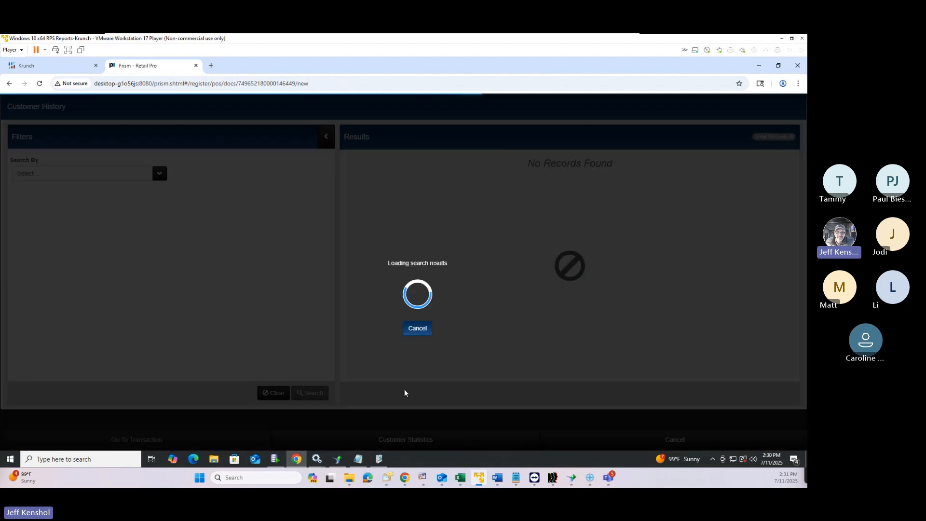
{"action": "left_click", "coordinate": [682, 440]}
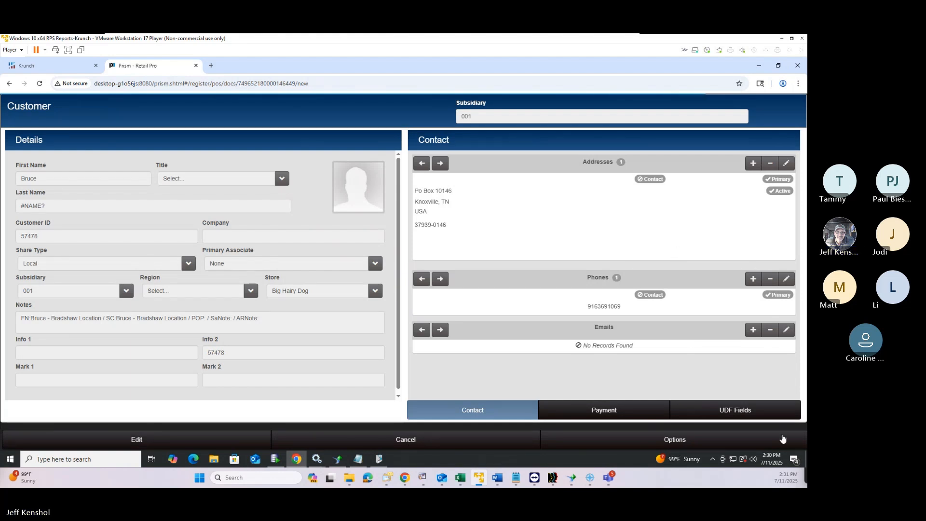
Back out of the customer details to the sale and open the Prism menu
{"action": "left_click", "coordinate": [689, 447]}
{"action": "left_click", "coordinate": [513, 200]}
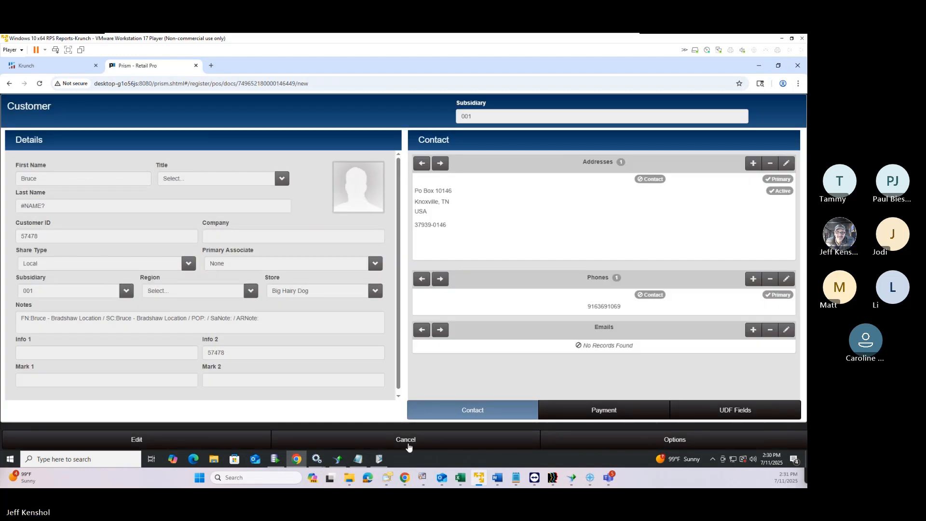
{"action": "left_click", "coordinate": [408, 448]}
{"action": "left_click", "coordinate": [775, 447]}
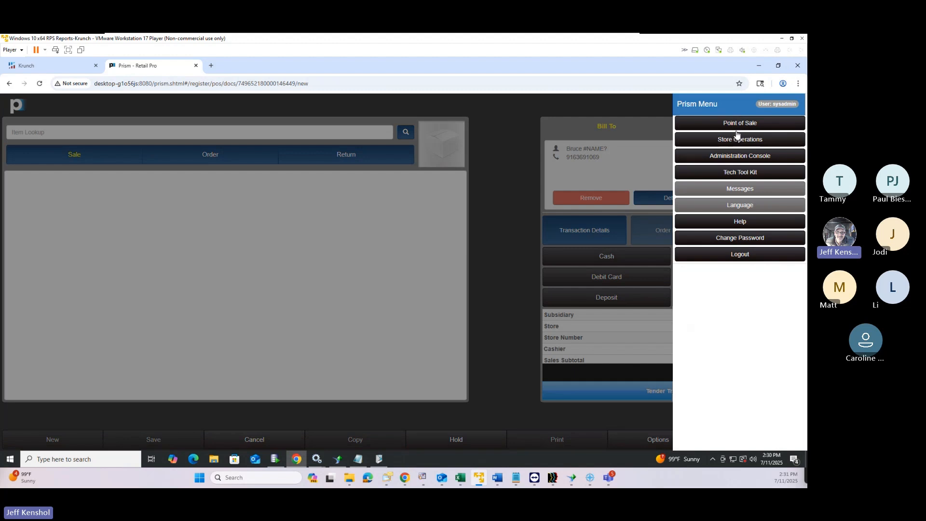
Open Customer Lookup under POS Customers and show Reclamation District #1000's details and options
{"action": "left_click", "coordinate": [738, 121]}
{"action": "left_click", "coordinate": [456, 137]}
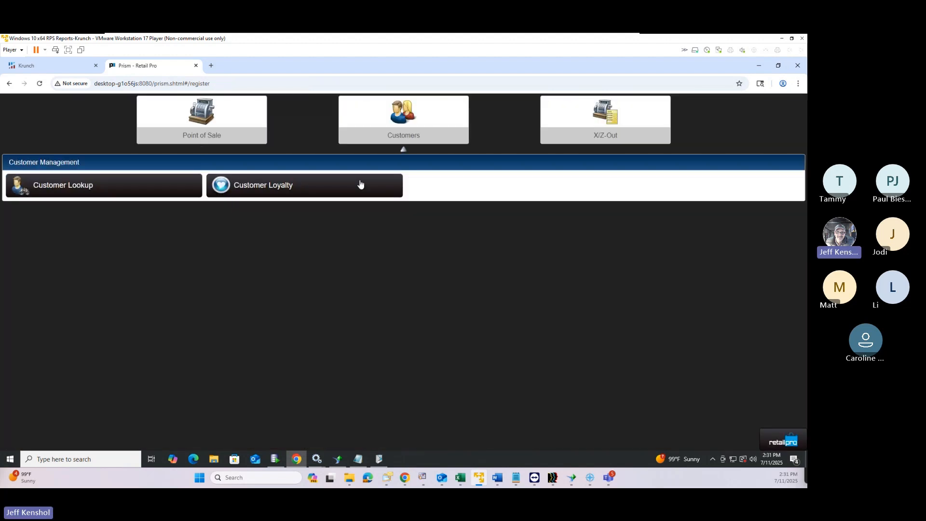
{"action": "left_click", "coordinate": [131, 187]}
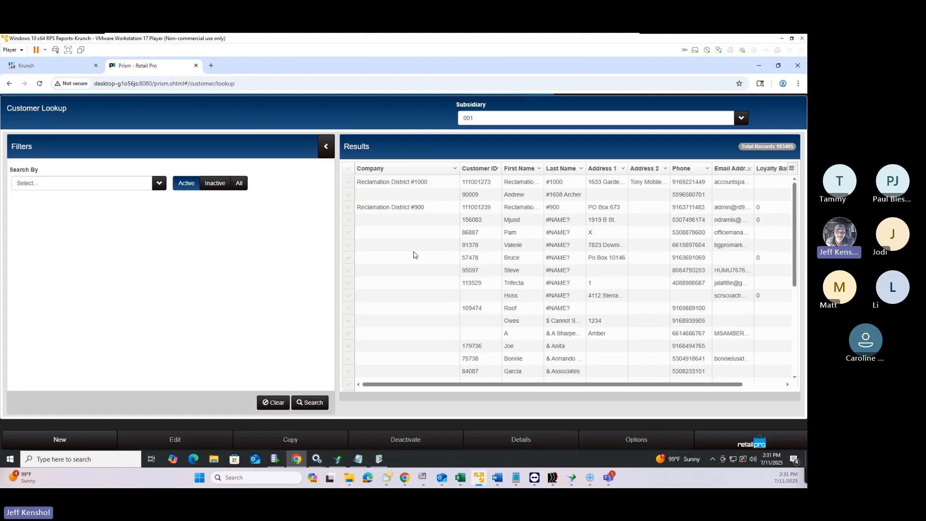
{"action": "left_click", "coordinate": [348, 182]}
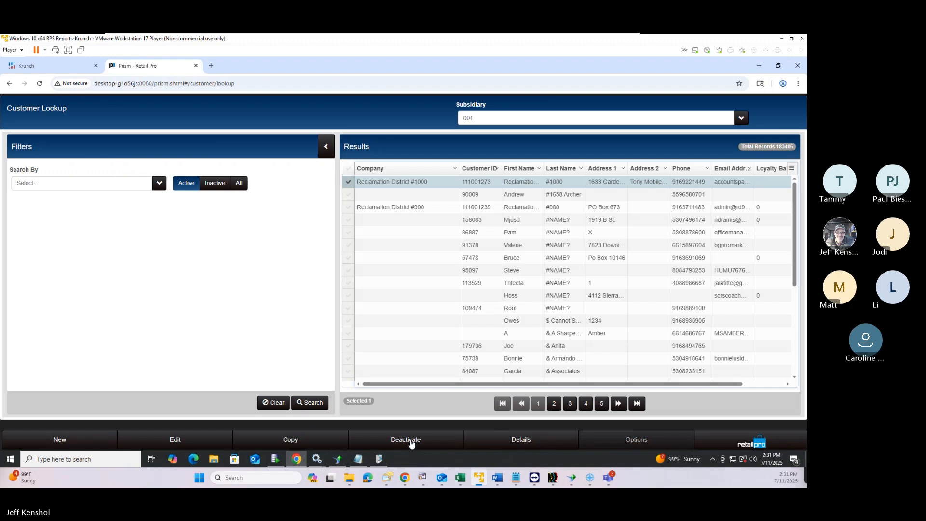
{"action": "left_click", "coordinate": [548, 441]}
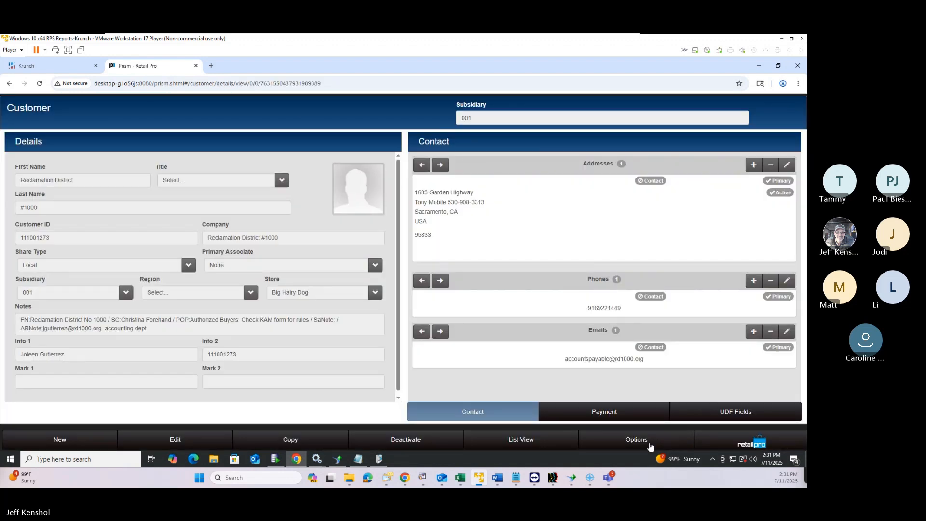
{"action": "left_click", "coordinate": [653, 442]}
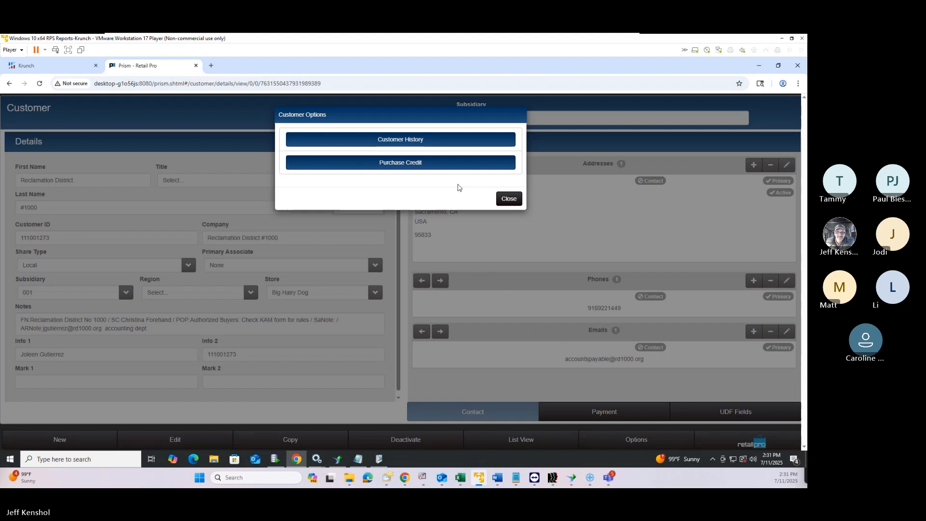
Search the customer's purchase history and hide the filters to widen the results
{"action": "left_click", "coordinate": [399, 144]}
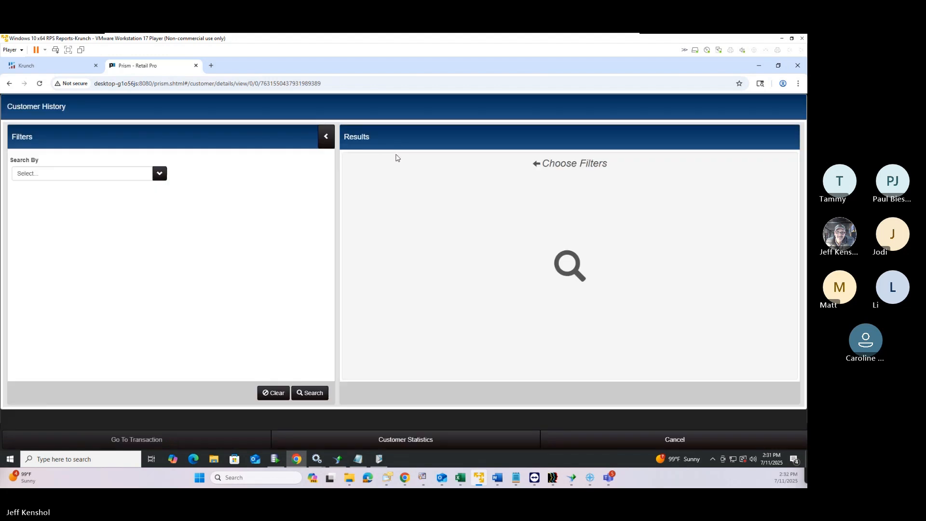
{"action": "left_click", "coordinate": [305, 394]}
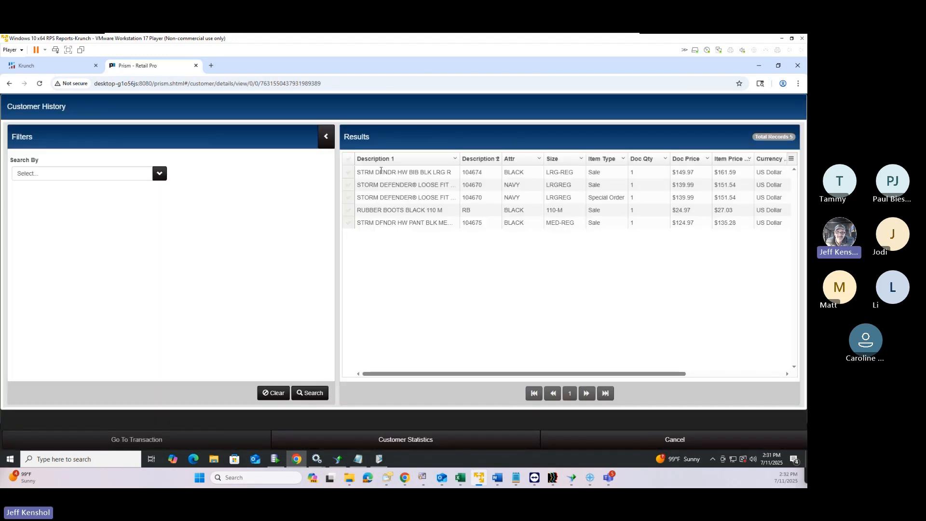
{"action": "left_click", "coordinate": [327, 137]}
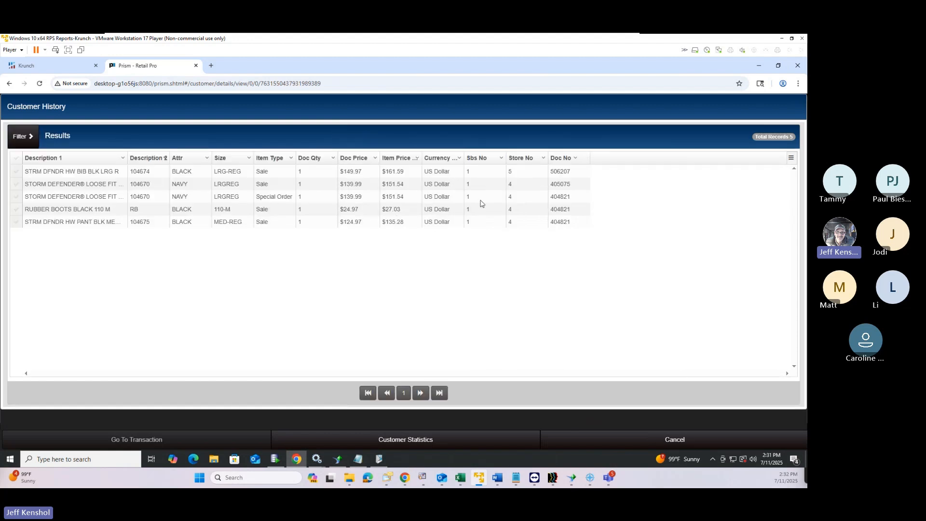
Review the first record's store, currency, subsidiary and document numbers, then open the navy Storm Defender sale
{"action": "left_click", "coordinate": [514, 172]}
{"action": "left_click", "coordinate": [444, 173]}
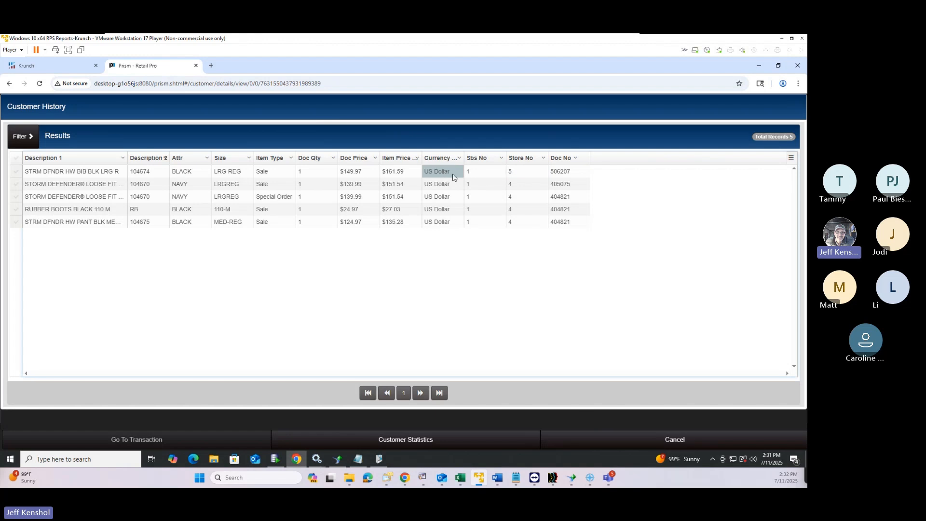
{"action": "left_click", "coordinate": [479, 177]}
{"action": "left_click", "coordinate": [559, 174]}
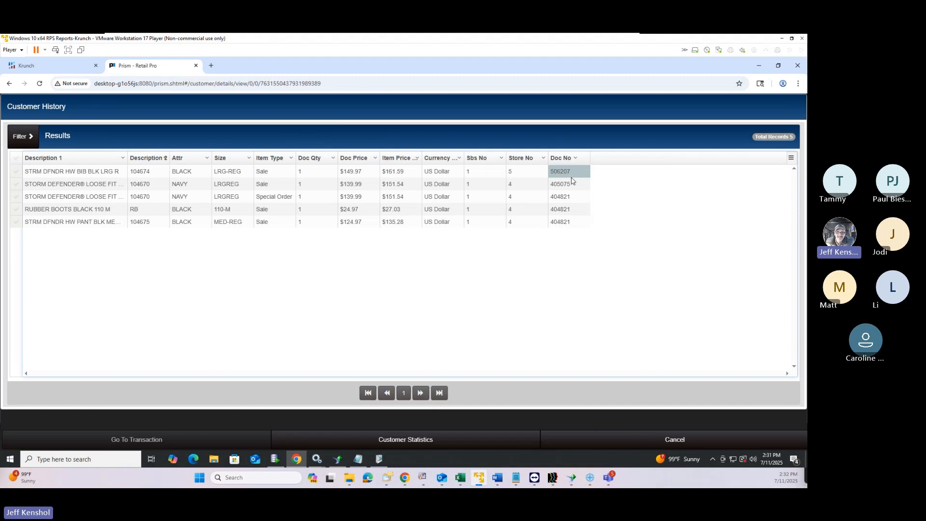
{"action": "left_click", "coordinate": [16, 184]}
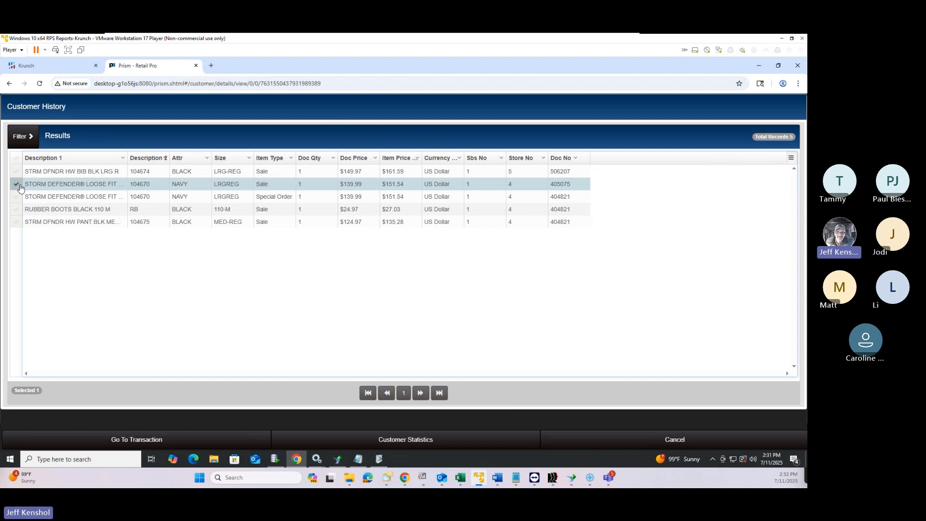
{"action": "left_click", "coordinate": [129, 440]}
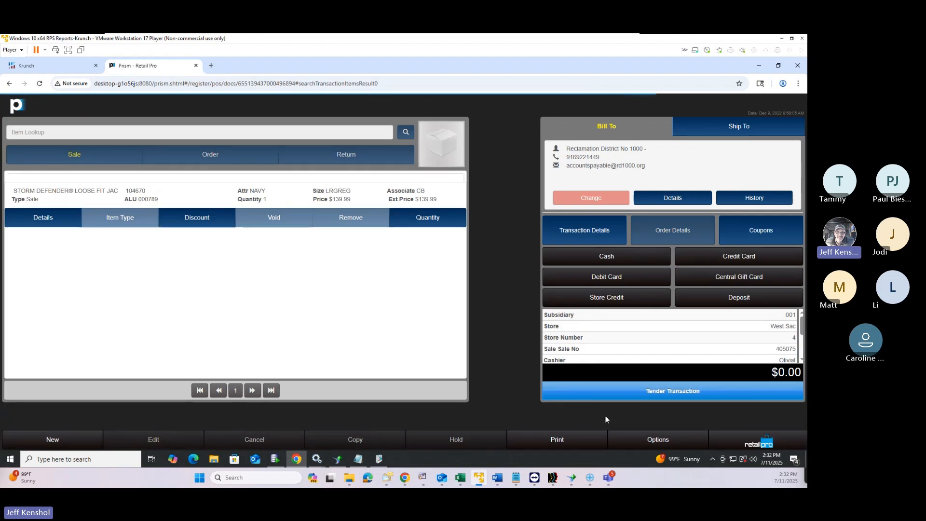
Go from the Prism menu through Store Operations and Merchandise to Inventory Item Lookup
{"action": "left_click", "coordinate": [759, 442]}
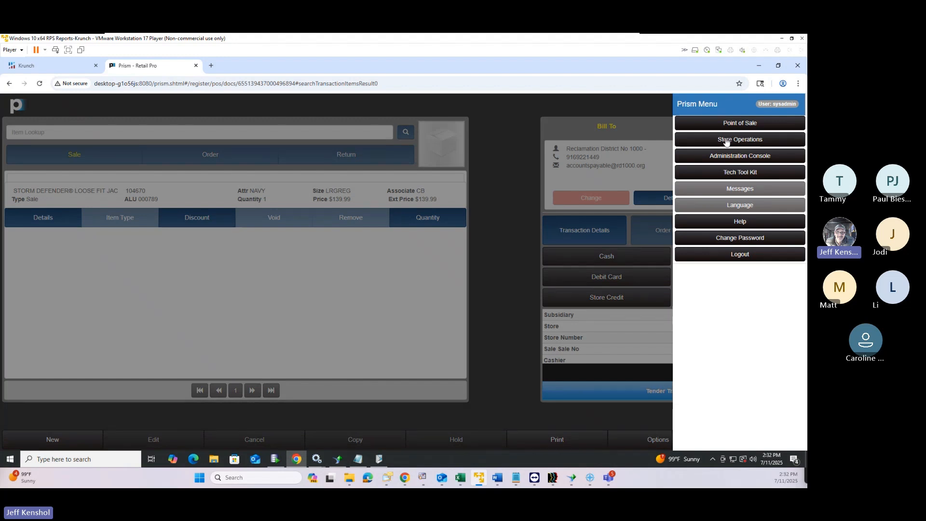
{"action": "left_click", "coordinate": [726, 141]}
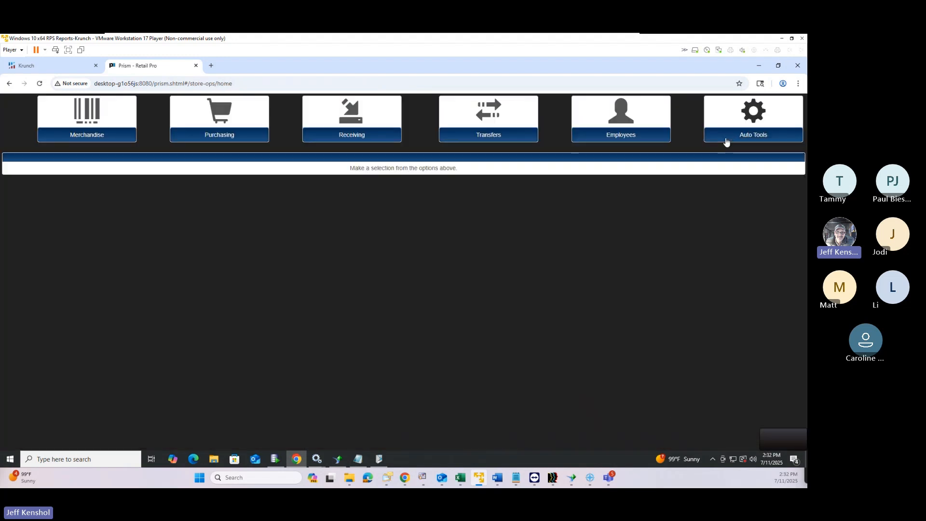
{"action": "left_click", "coordinate": [58, 133]}
{"action": "left_click", "coordinate": [153, 196]}
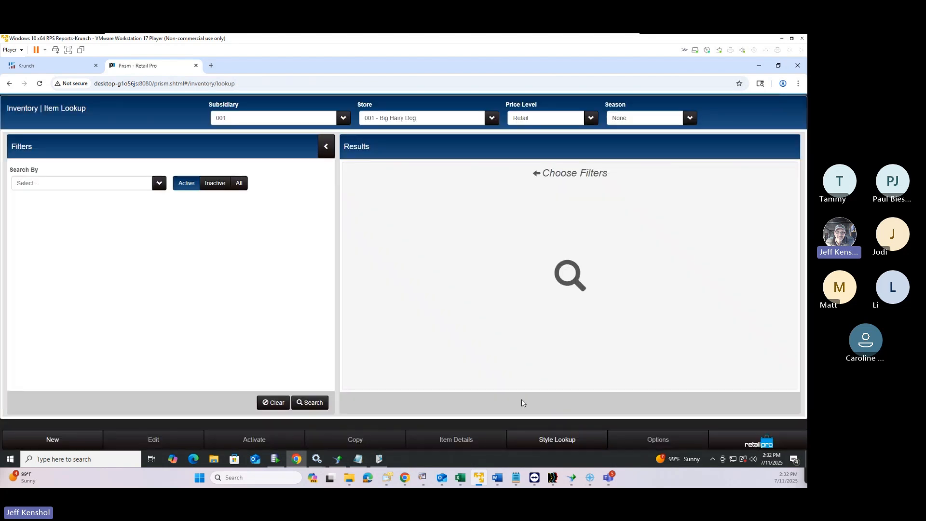
Search the inventory and select the 50-52 BRASS basket weave belt
{"action": "left_click", "coordinate": [310, 403]}
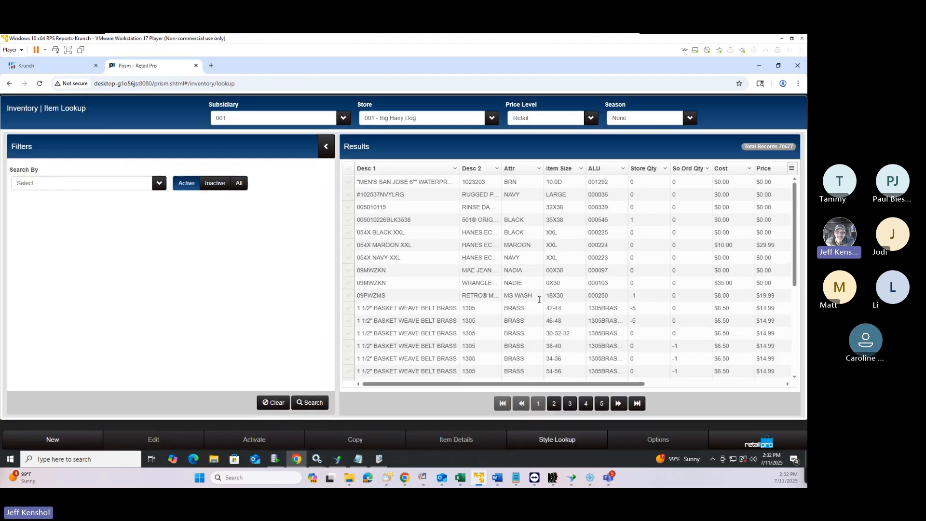
{"action": "scroll", "coordinate": [371, 355], "scroll_direction": "down", "scroll_amount": 3}
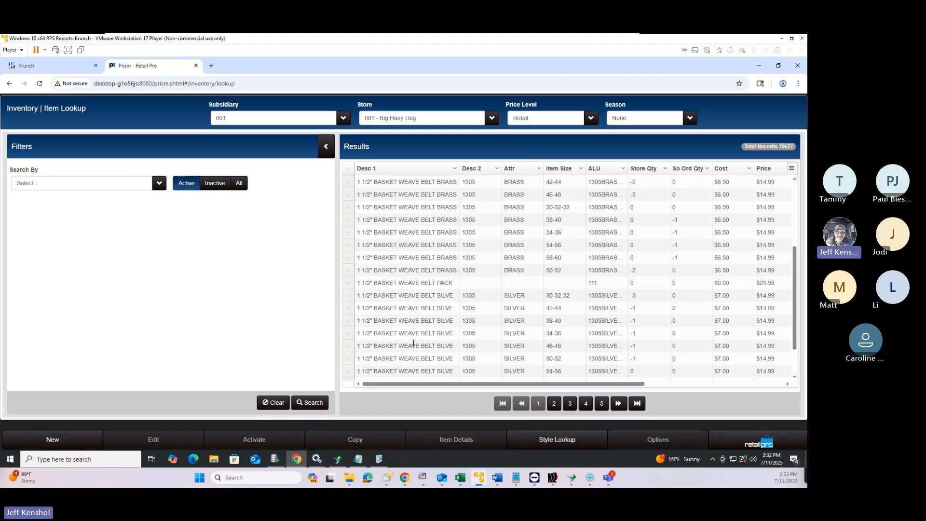
{"action": "left_click", "coordinate": [349, 271]}
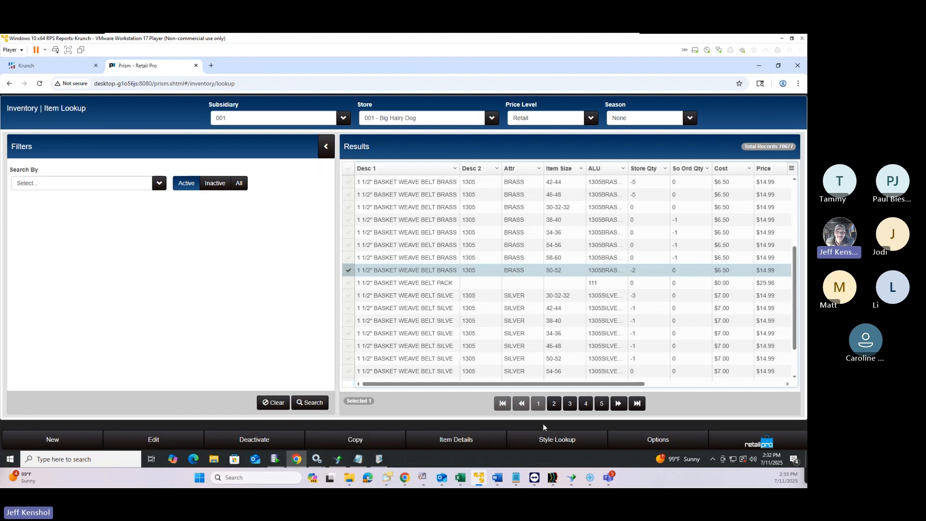
Open the belt's Item History and view the Mar 4 POS sale document
{"action": "left_click", "coordinate": [652, 444]}
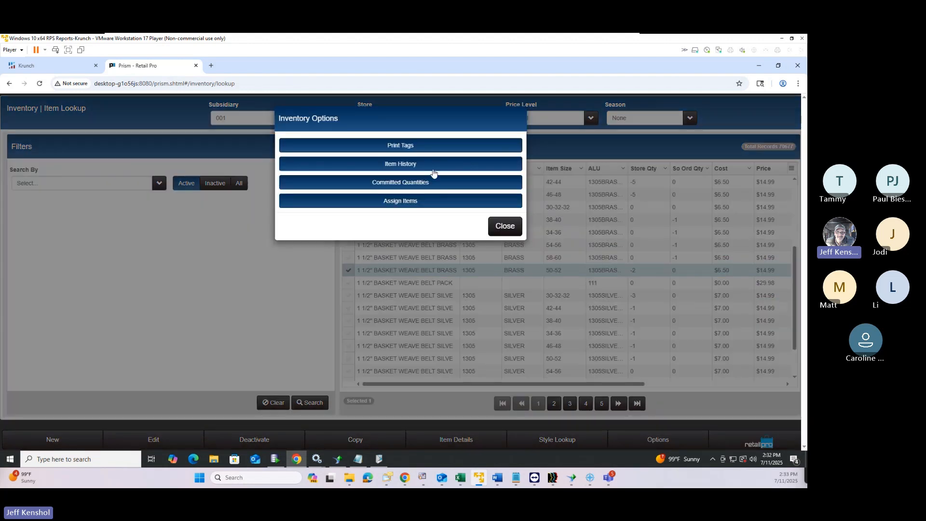
{"action": "left_click", "coordinate": [414, 169]}
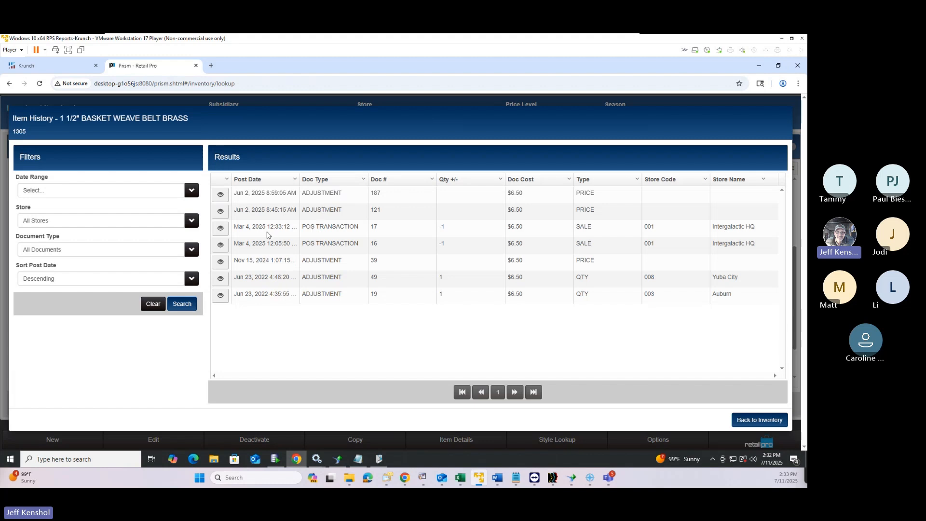
{"action": "left_click_drag", "start_coordinate": [250, 228], "coordinate": [350, 214]}
{"action": "left_click", "coordinate": [319, 229]}
{"action": "left_click", "coordinate": [326, 226]}
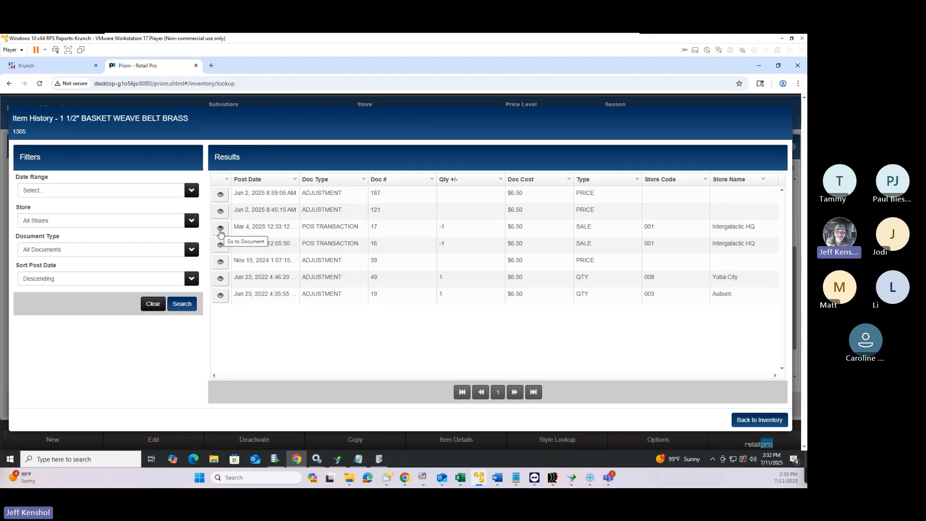
{"action": "left_click", "coordinate": [221, 229]}
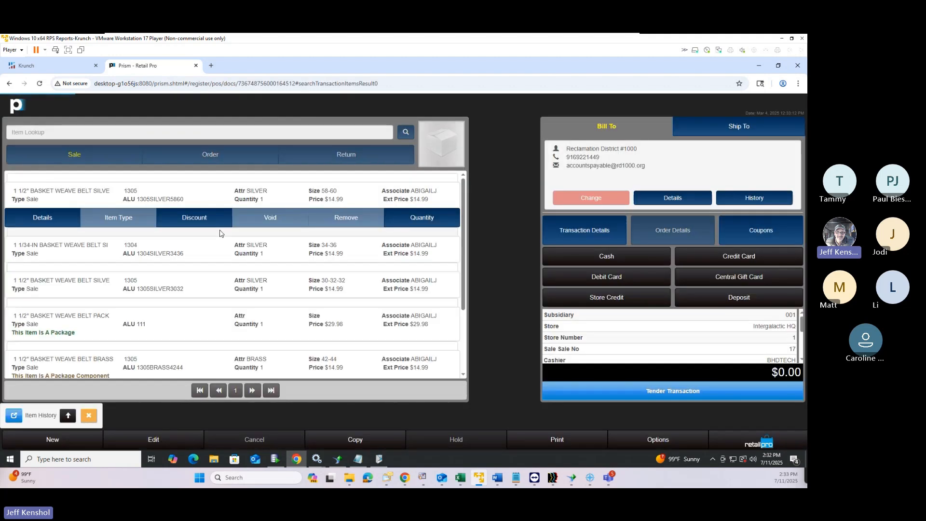
Move the Item History panel up and back down to show how it repositions
{"action": "left_click", "coordinate": [68, 416]}
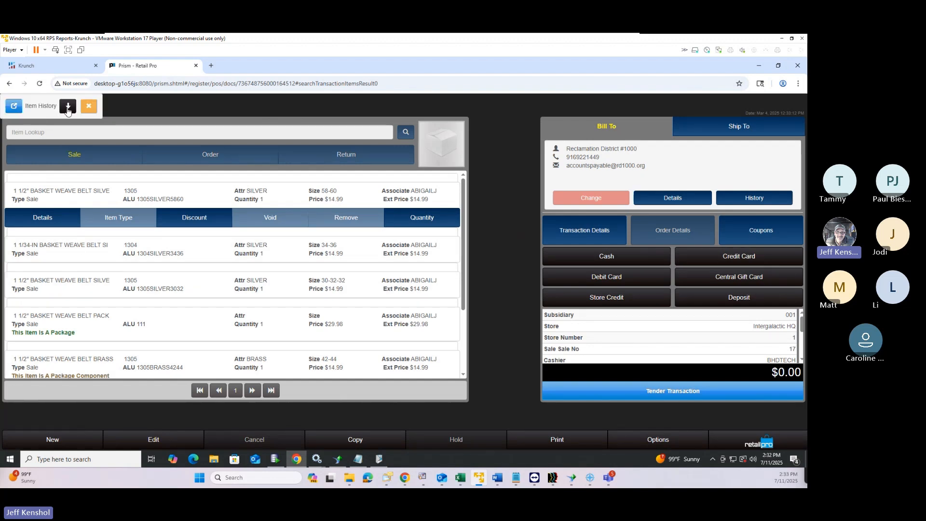
{"action": "left_click", "coordinate": [67, 108]}
{"action": "left_click", "coordinate": [68, 417]}
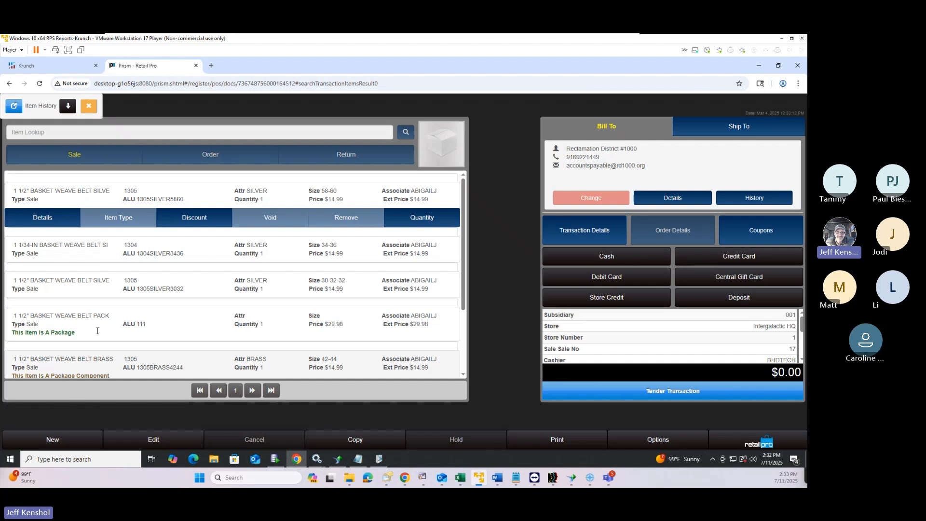
{"action": "left_click", "coordinate": [68, 106]}
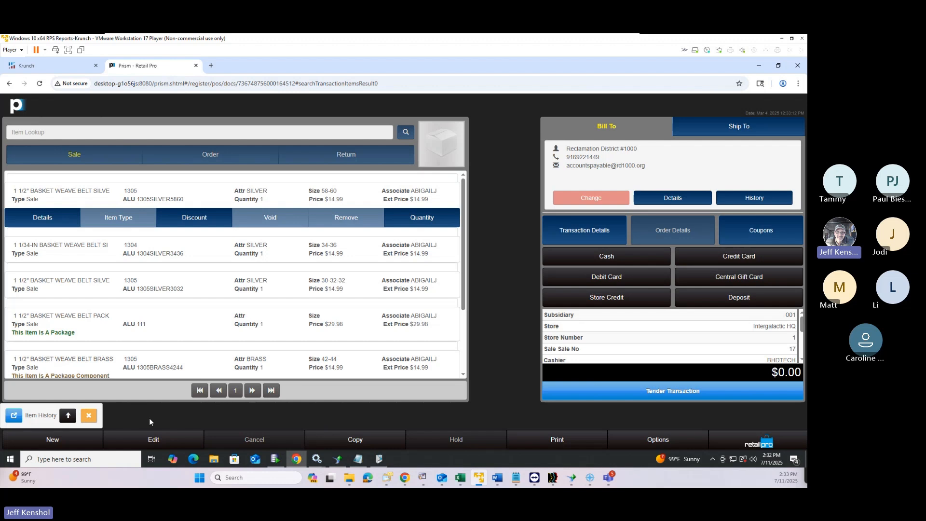
Open earlier sales #16 and #17 from the brass belt's item history, then return to Point of Sale
{"action": "left_click", "coordinate": [14, 416]}
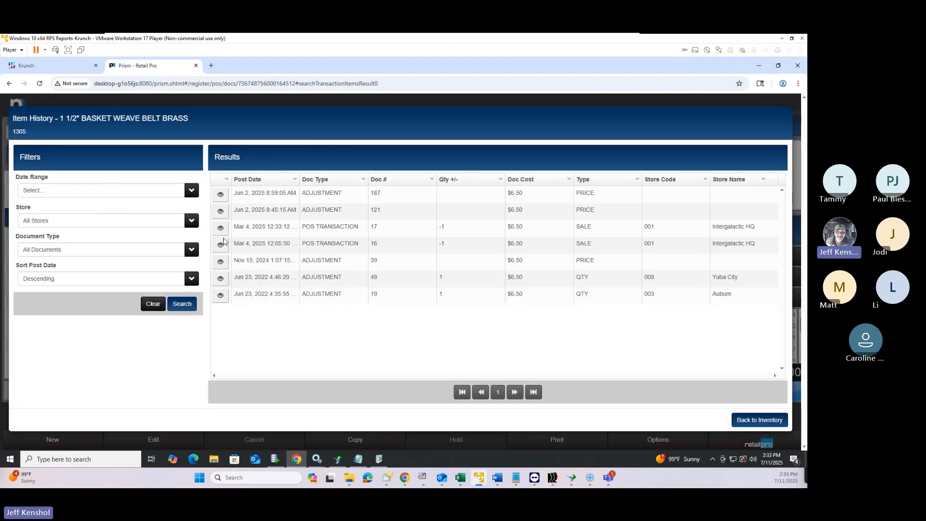
{"action": "left_click", "coordinate": [221, 245]}
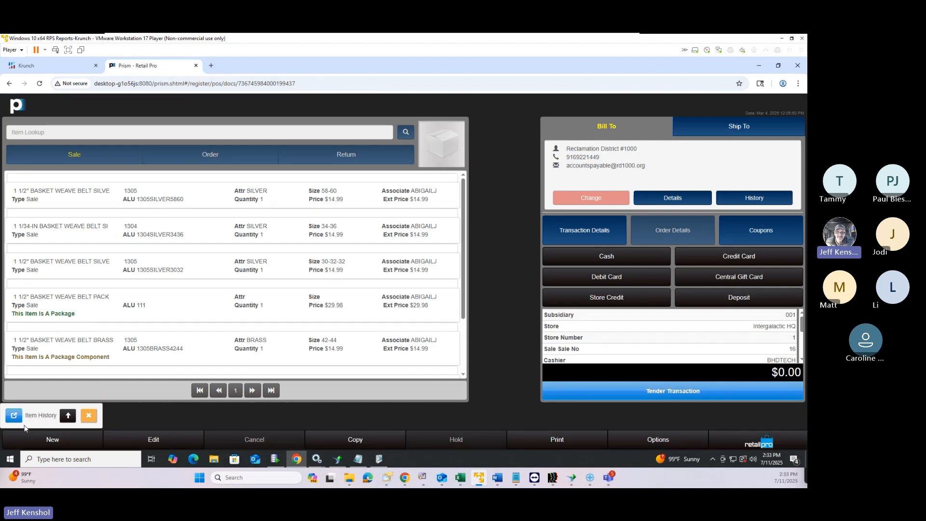
{"action": "left_click", "coordinate": [14, 416]}
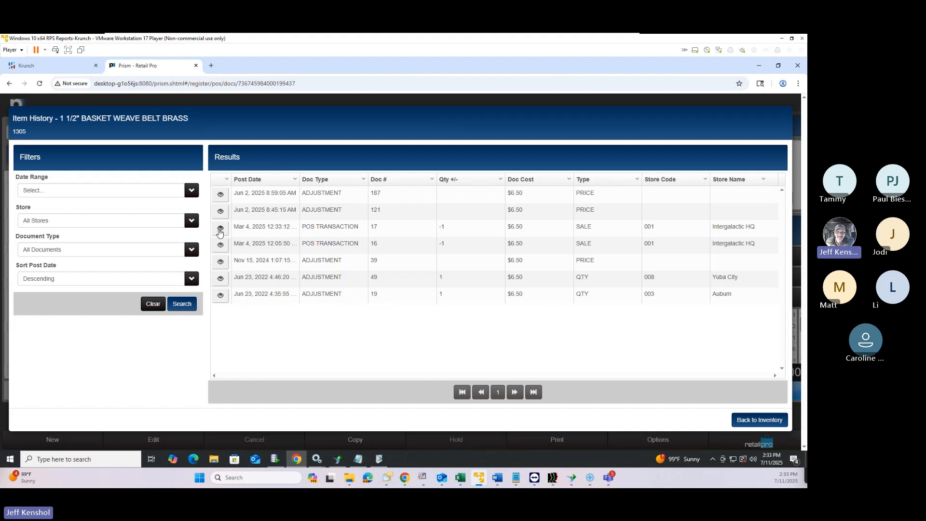
{"action": "left_click", "coordinate": [221, 229]}
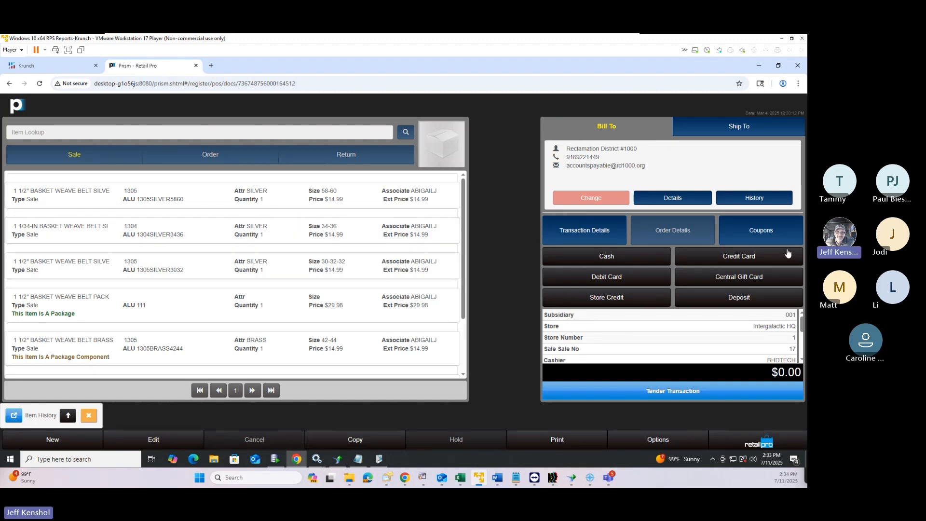
{"action": "left_click", "coordinate": [758, 443]}
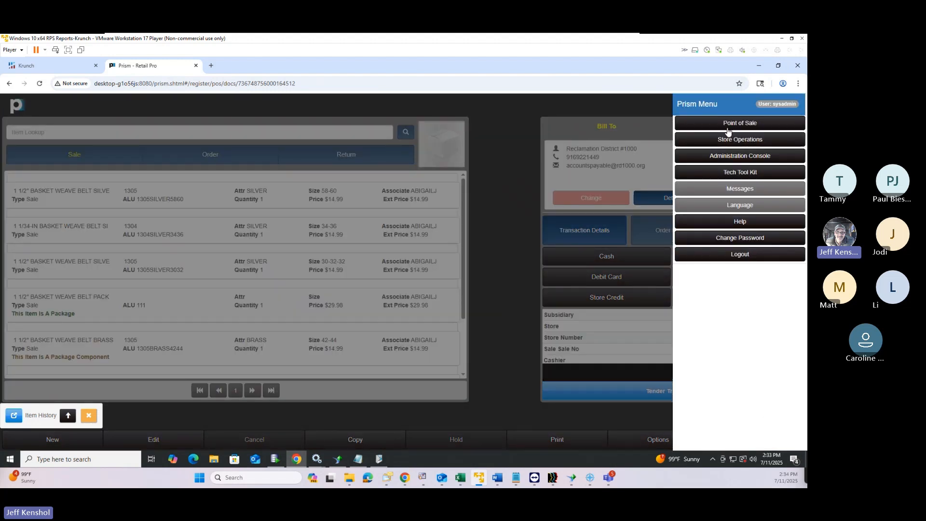
{"action": "left_click", "coordinate": [728, 127]}
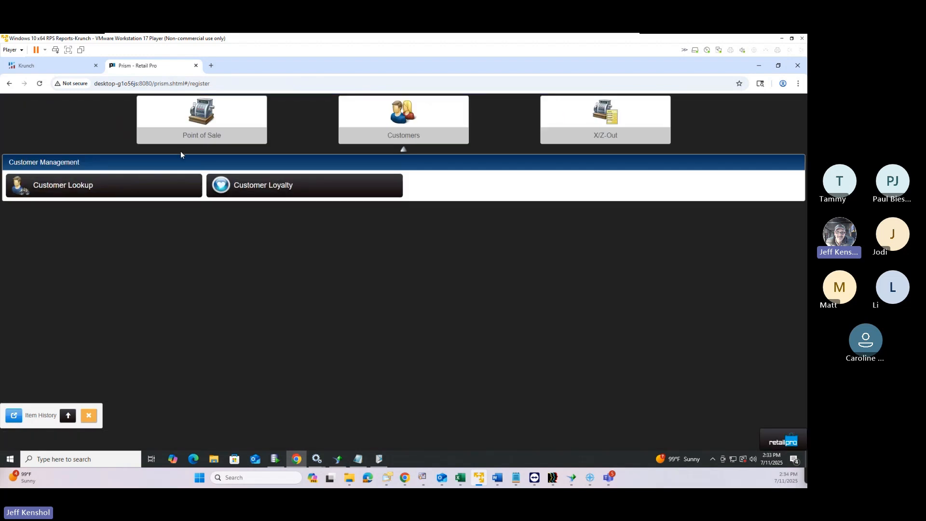
Launch the Tech Tool Kit in a new tab and enter the login password
{"action": "left_click", "coordinate": [783, 441]}
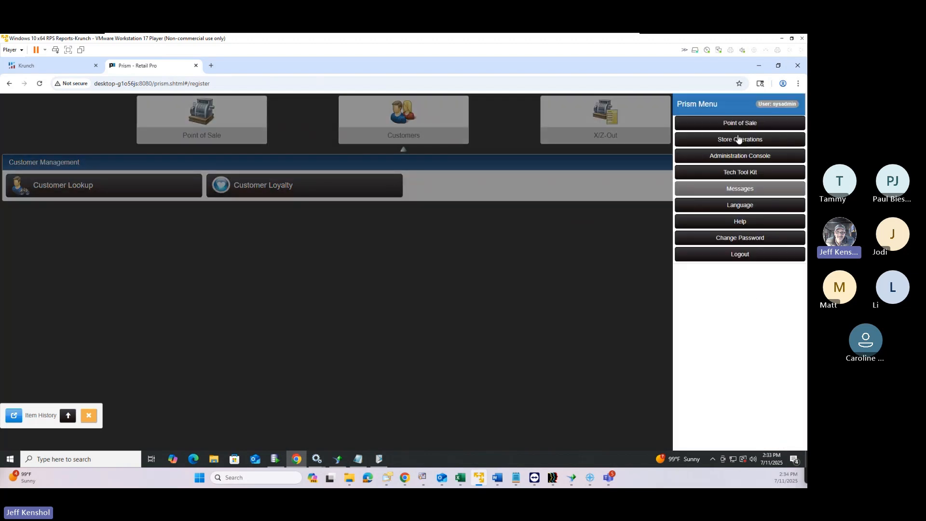
{"action": "left_click", "coordinate": [746, 174]}
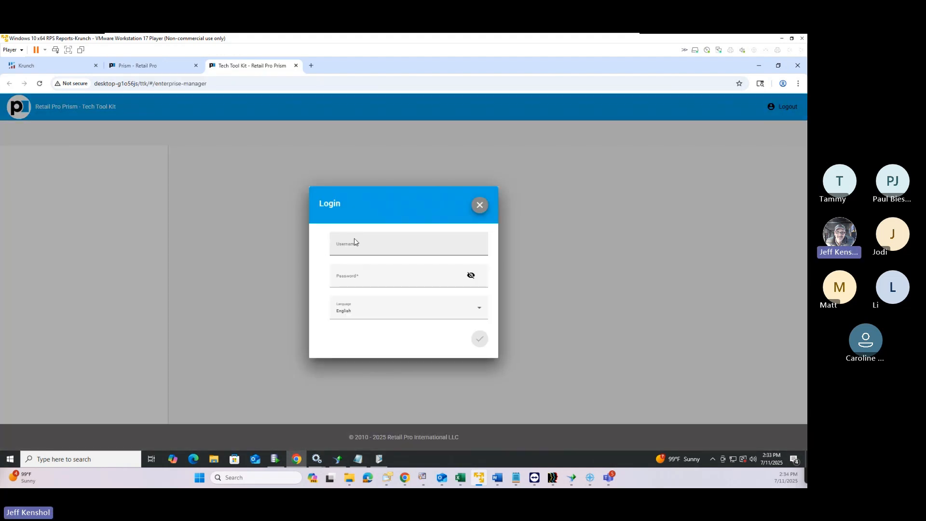
{"action": "left_click", "coordinate": [347, 279]}
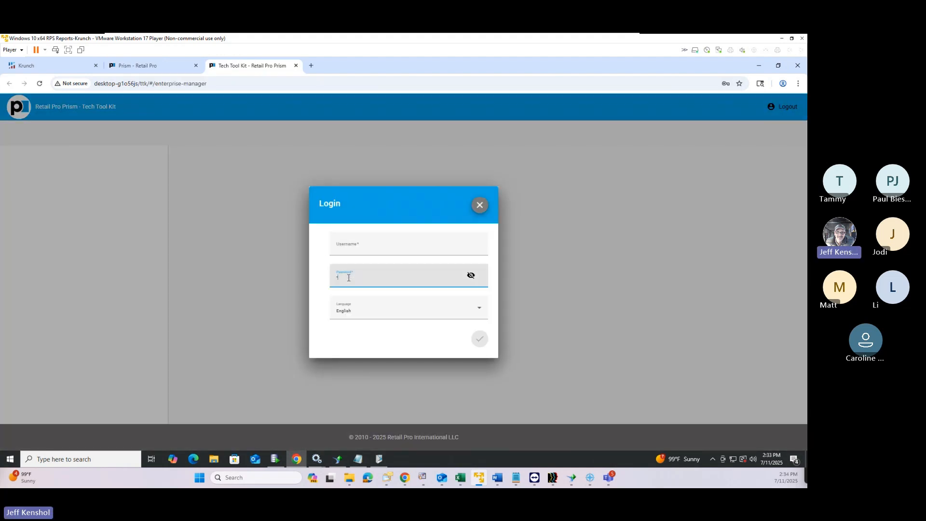
{"action": "type", "text": "••••••••"}
{"action": "key", "text": "Tab"}
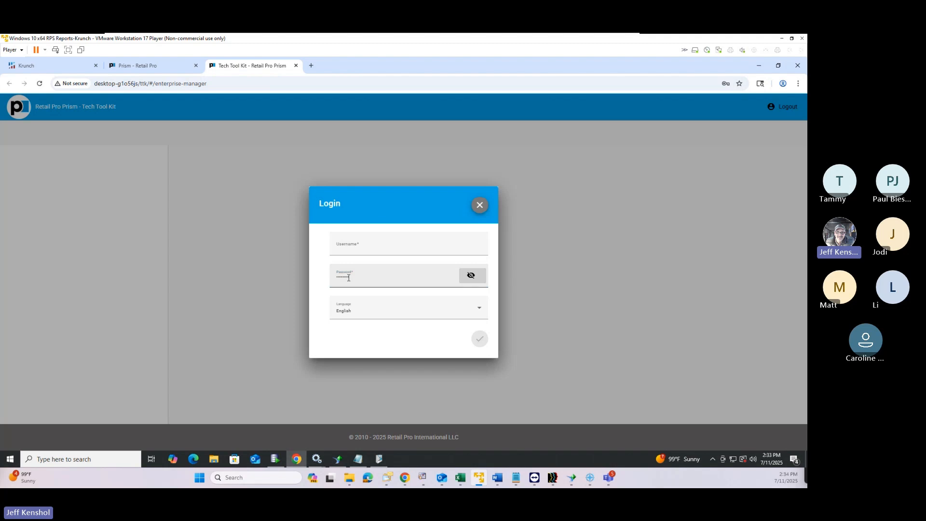
{"action": "key", "text": "Return"}
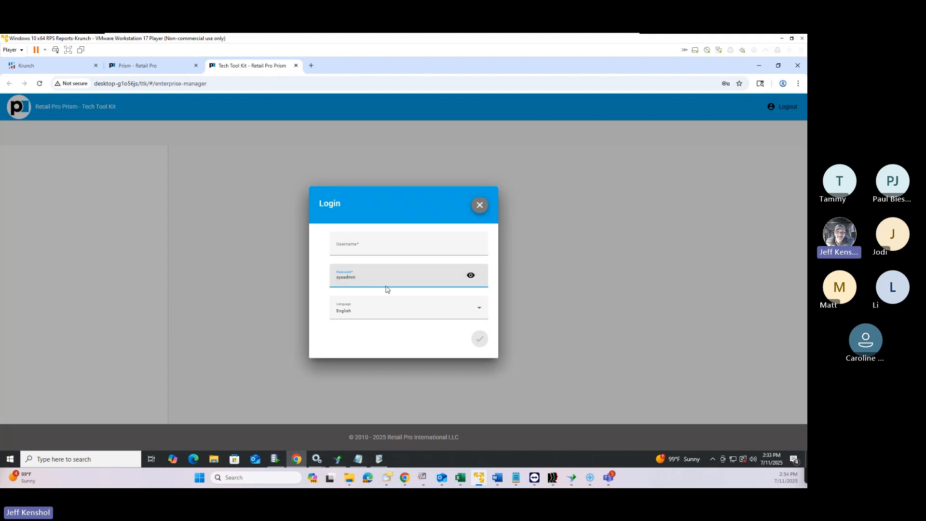
Enter the admin username, log in, and dismiss the saved-passwords warning
{"action": "left_click", "coordinate": [369, 245]}
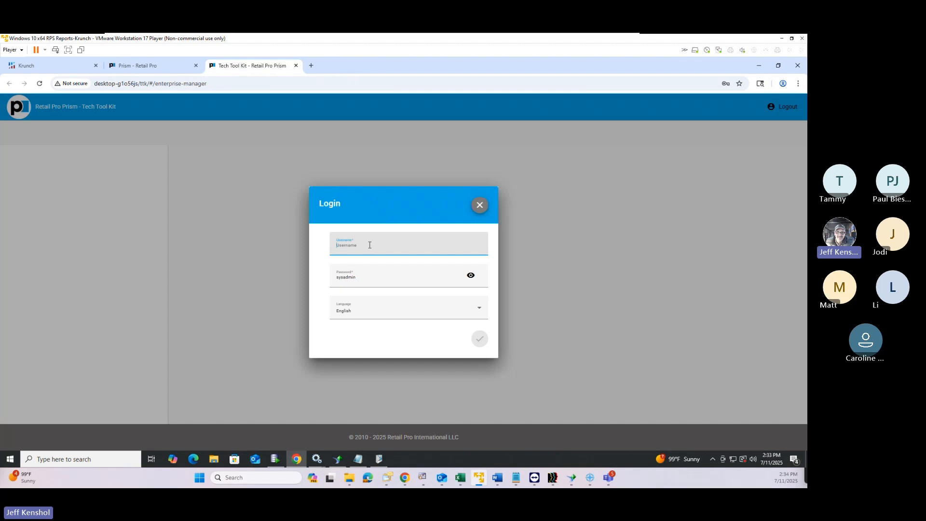
{"action": "type", "text": "sysadmin"}
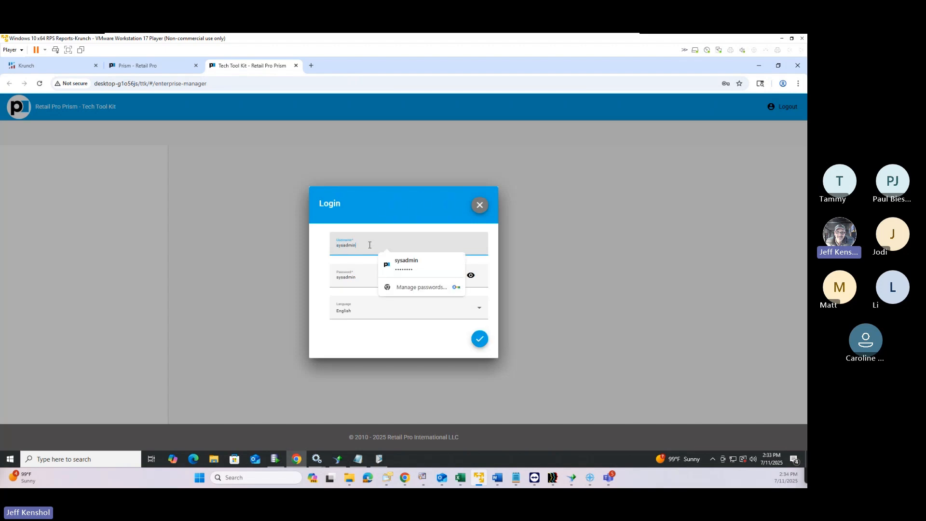
{"action": "left_click", "coordinate": [412, 262]}
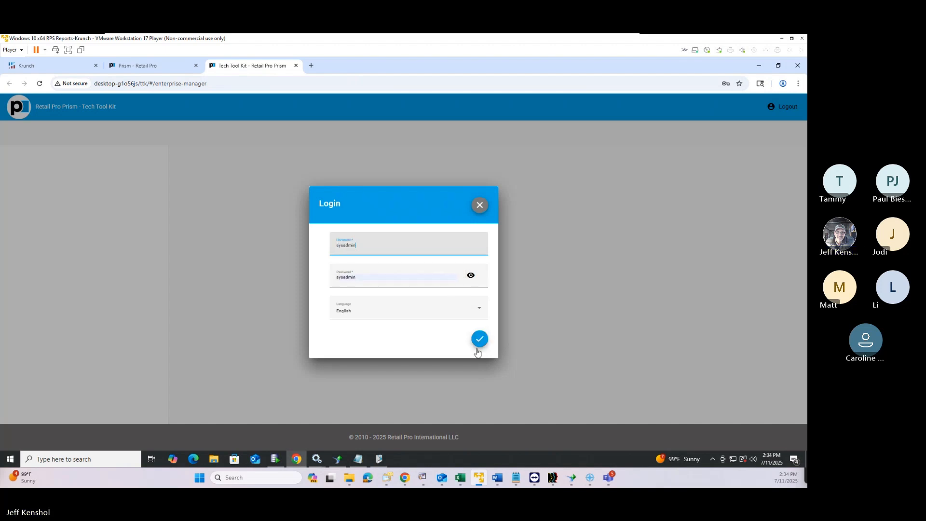
{"action": "left_click", "coordinate": [480, 340]}
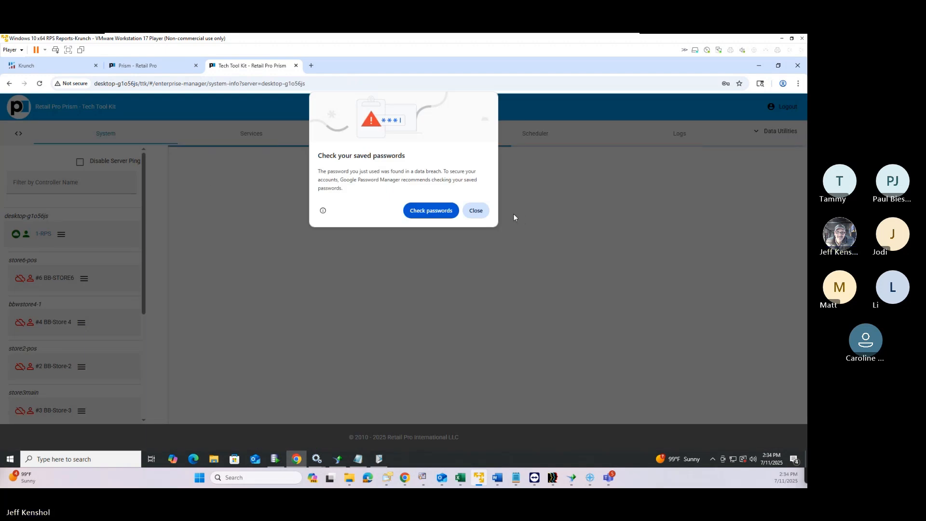
{"action": "left_click", "coordinate": [477, 211]}
Expand the License Agent Service and review its settings, highlighting RemoveAllSessionsOnServiceStart
{"action": "left_click", "coordinate": [259, 136]}
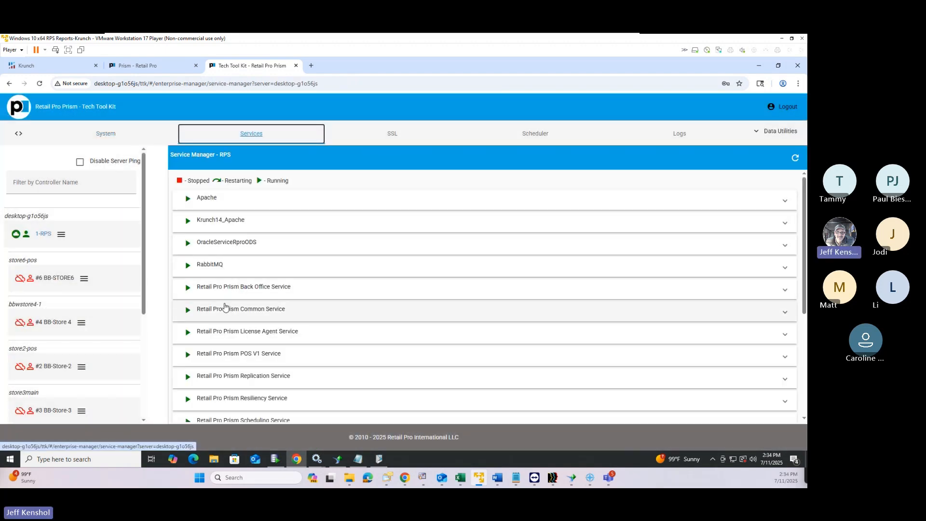
{"action": "left_click", "coordinate": [199, 332]}
{"action": "scroll", "coordinate": [474, 341], "scroll_direction": "down", "scroll_amount": 3}
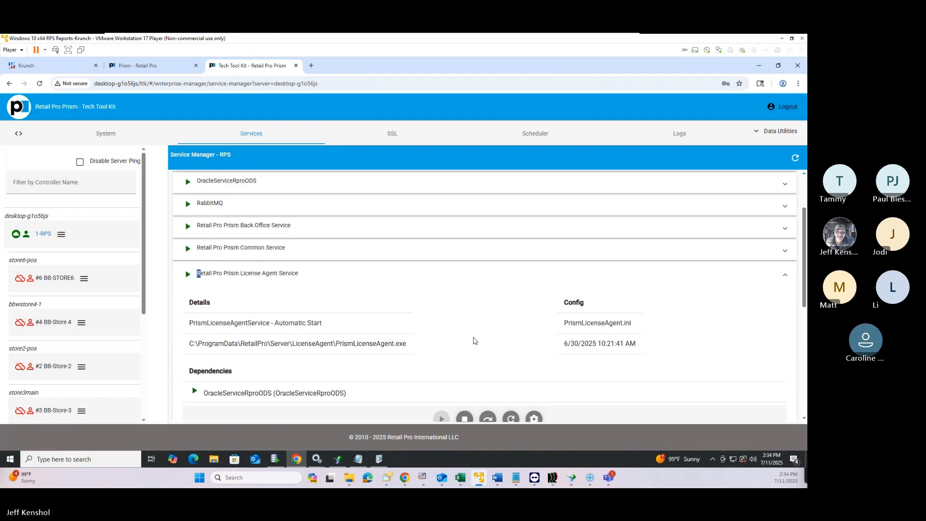
{"action": "left_click", "coordinate": [536, 357]}
{"action": "scroll", "coordinate": [341, 278], "scroll_direction": "down", "scroll_amount": 10}
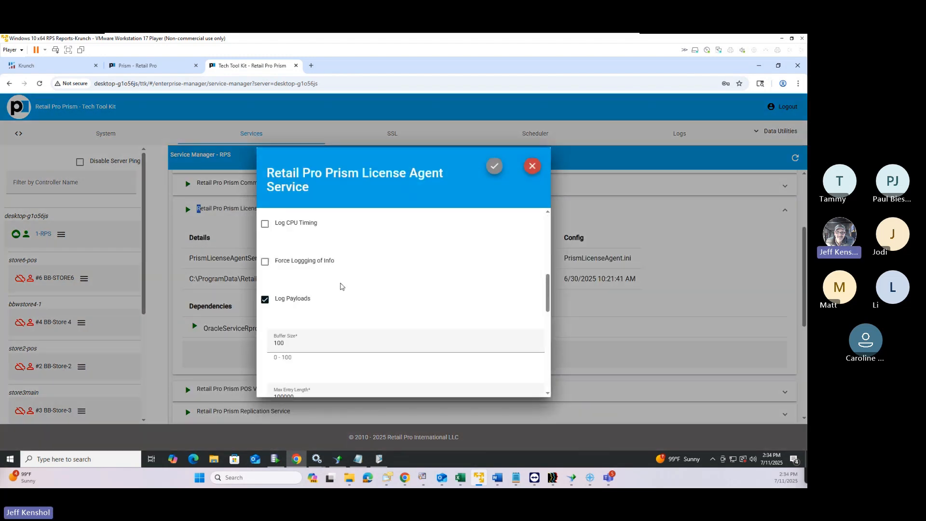
{"action": "scroll", "coordinate": [340, 279], "scroll_direction": "up", "scroll_amount": 2}
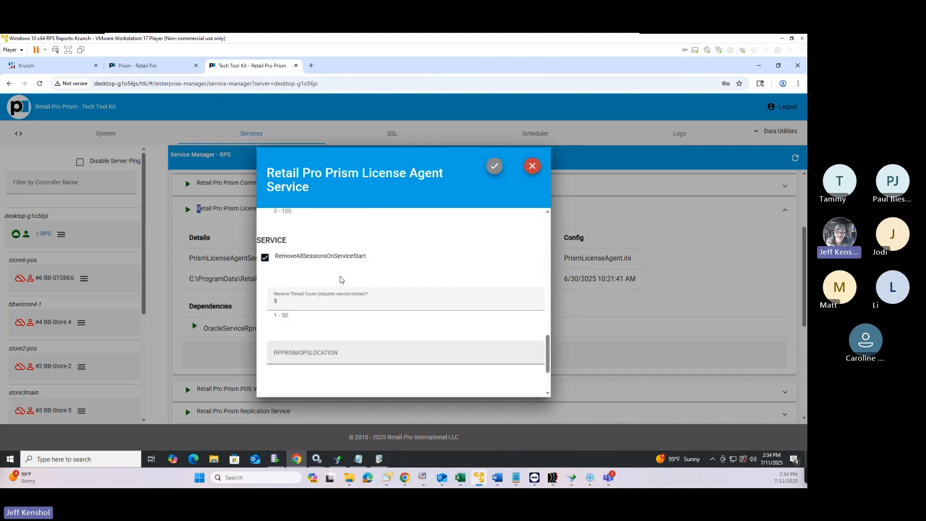
{"action": "left_click_drag", "start_coordinate": [280, 257], "coordinate": [372, 259]}
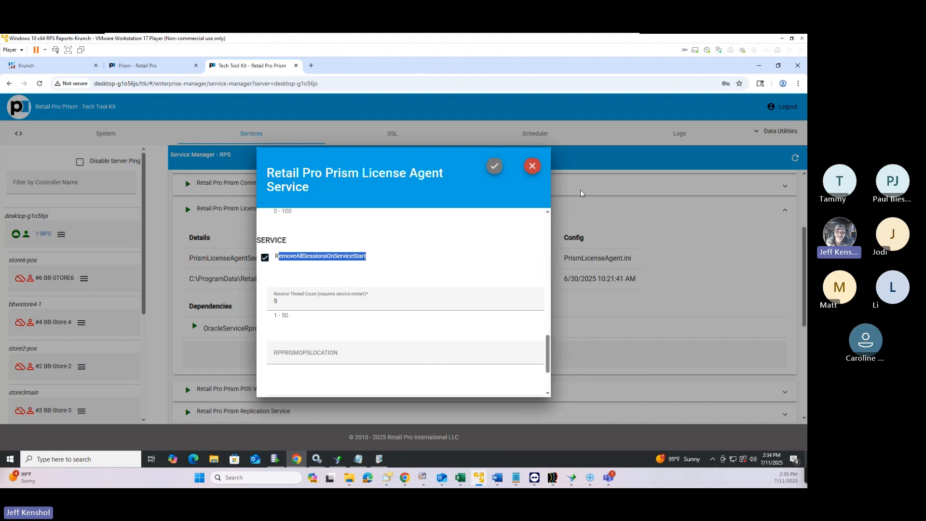
{"action": "left_click", "coordinate": [533, 167]}
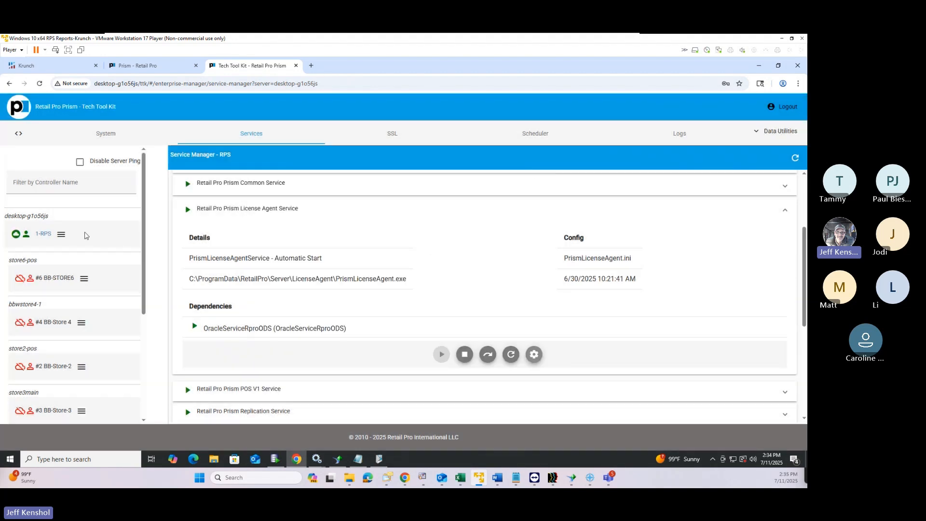
Sync the 1-RPS server's license with Retail Pro, then return to the Prism register tab
{"action": "left_click", "coordinate": [61, 234]}
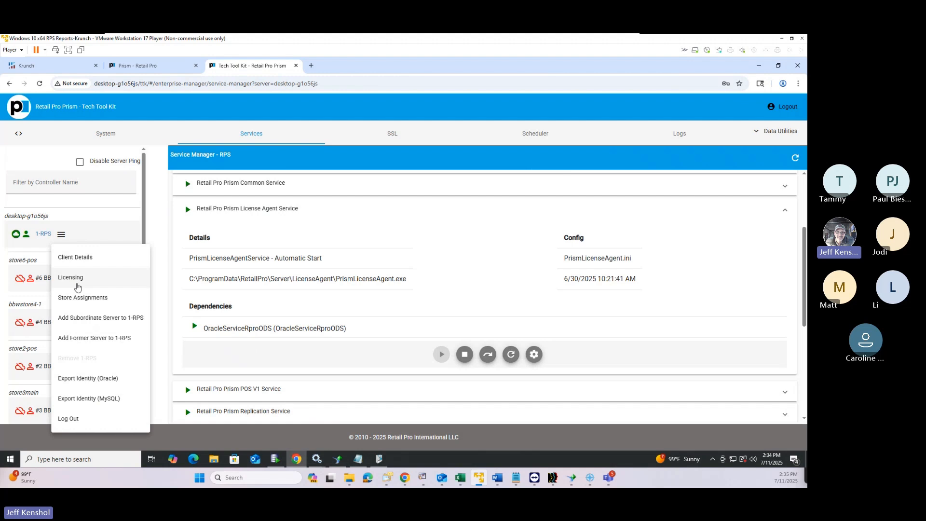
{"action": "left_click", "coordinate": [139, 65]}
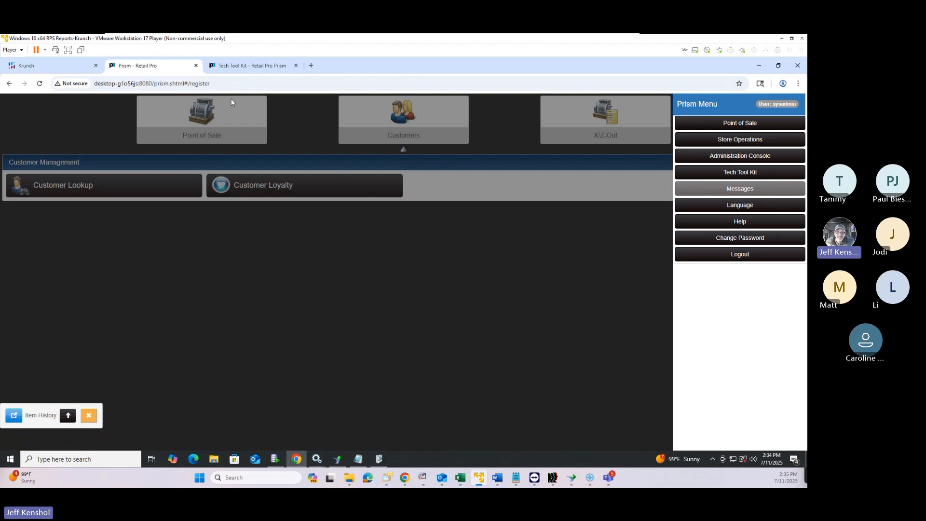
{"action": "left_click", "coordinate": [224, 68]}
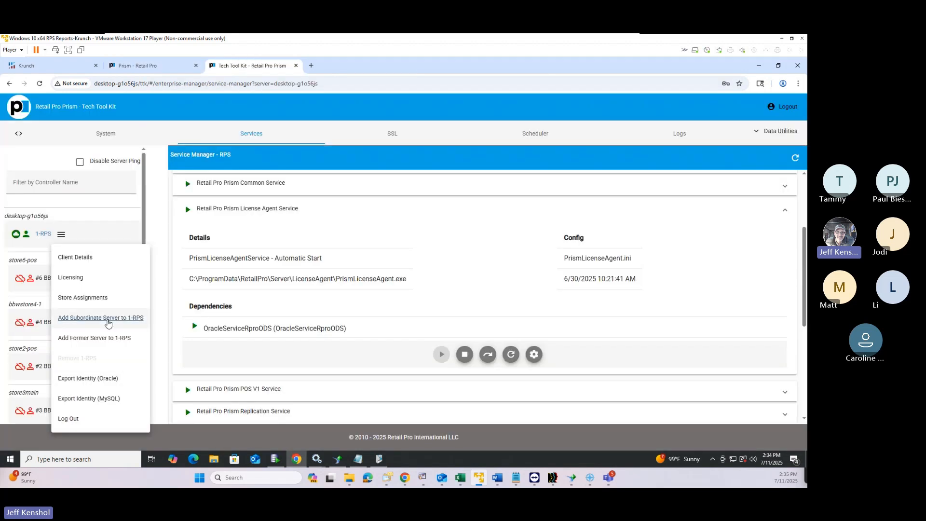
{"action": "left_click", "coordinate": [74, 282]}
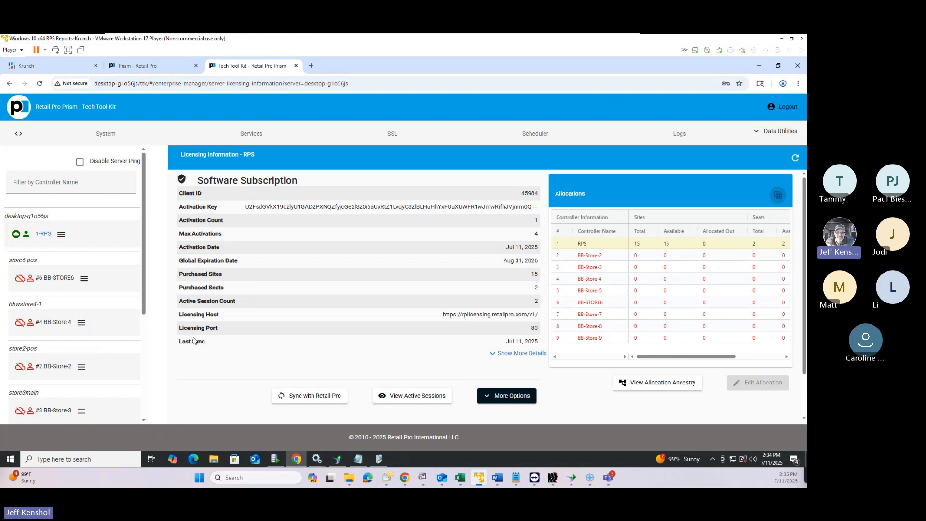
{"action": "left_click", "coordinate": [304, 399]}
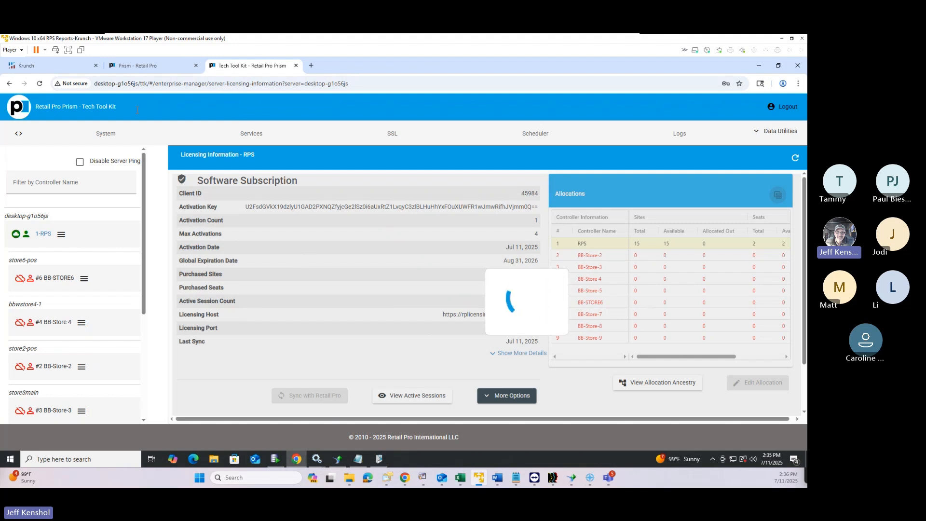
{"action": "left_click", "coordinate": [161, 73]}
{"action": "left_click", "coordinate": [469, 335]}
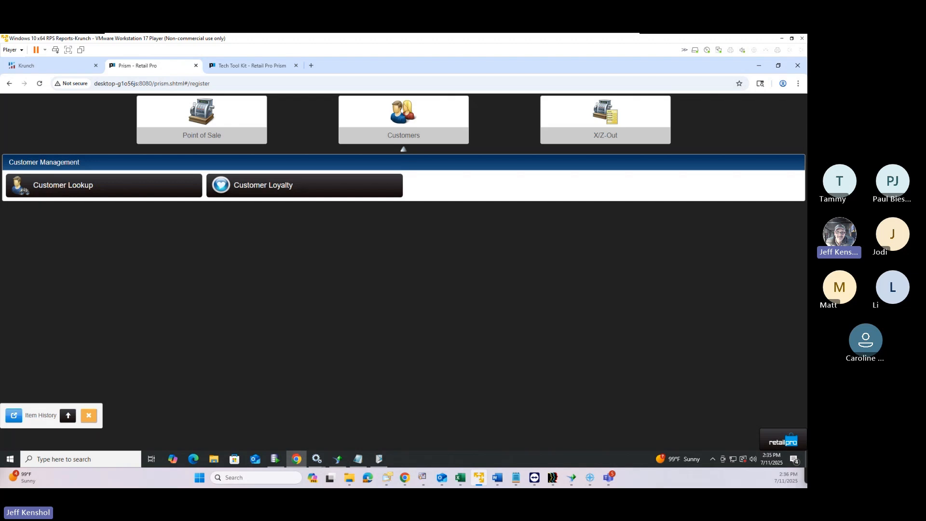
Leave the belt's item history and inventory lookup for the register's Point of Sale page
{"action": "key", "text": "alt+Tab"}
{"action": "key", "text": "alt+Tab"}
{"action": "left_click", "coordinate": [218, 135]}
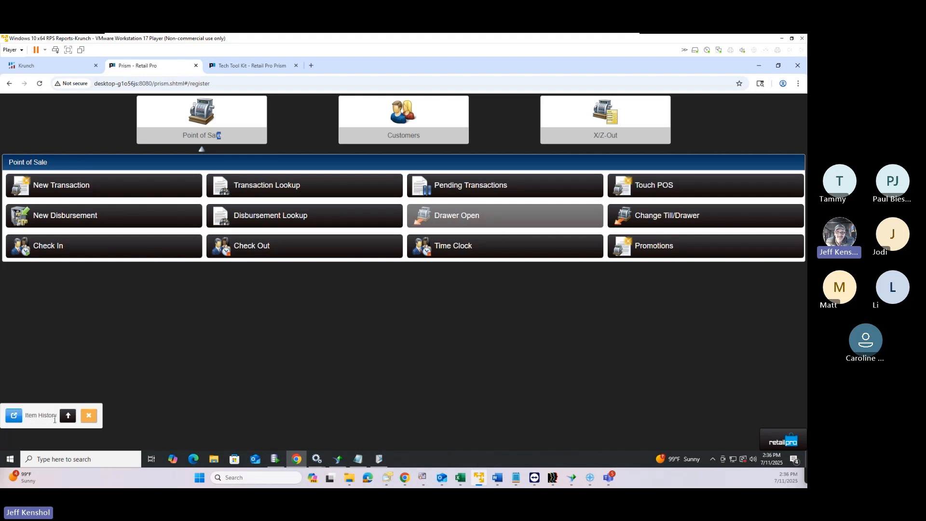
{"action": "left_click", "coordinate": [19, 419]}
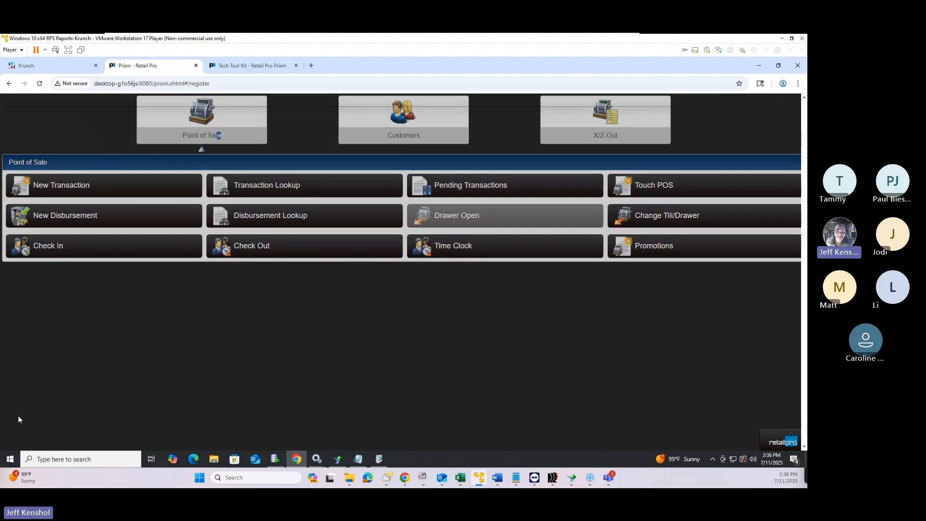
{"action": "left_click", "coordinate": [738, 420]}
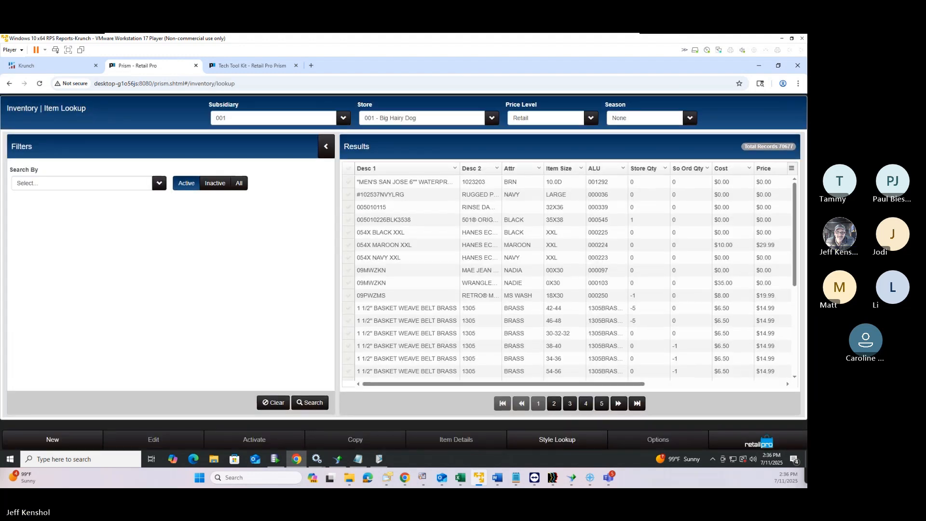
{"action": "left_click", "coordinate": [761, 443]}
{"action": "left_click", "coordinate": [742, 126]}
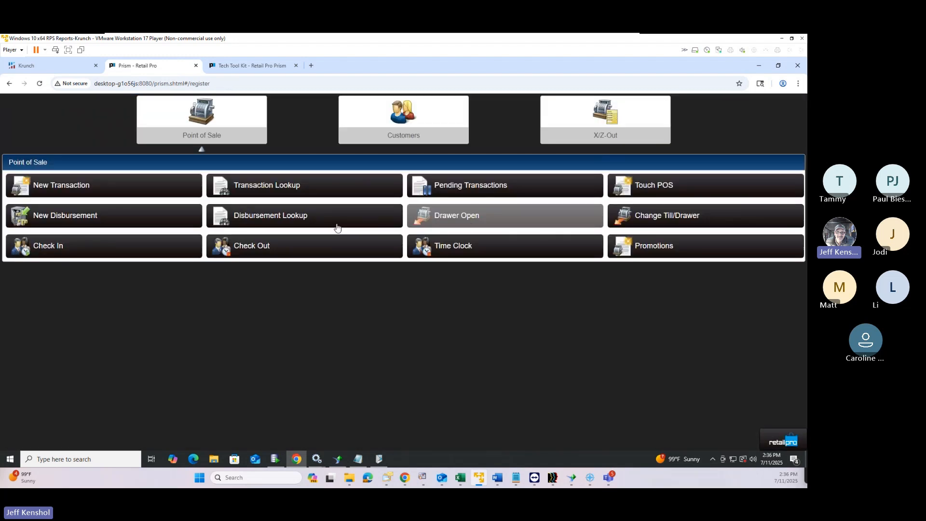
Create a Paid Out disbursement for Repair with $20.00 US Dollar cash, noted 'Paper Towels'
{"action": "left_click", "coordinate": [86, 216]}
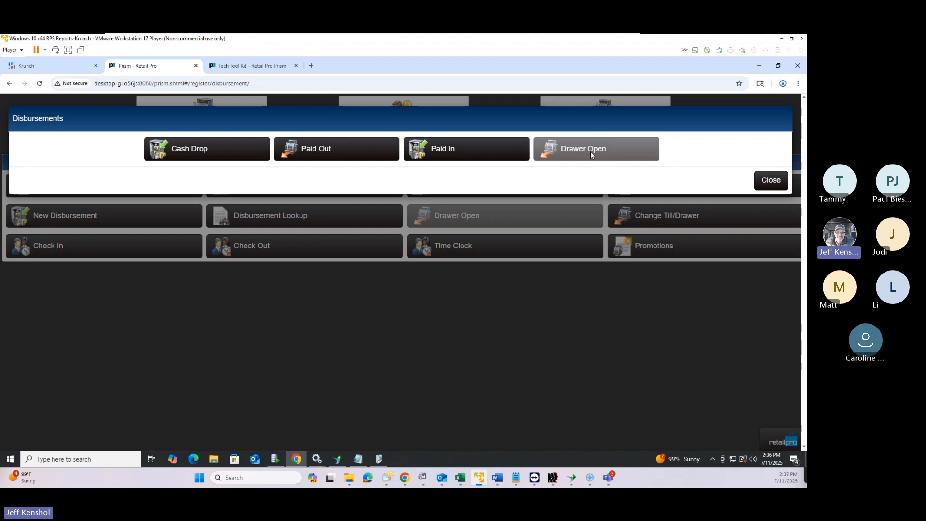
{"action": "left_click", "coordinate": [326, 152]}
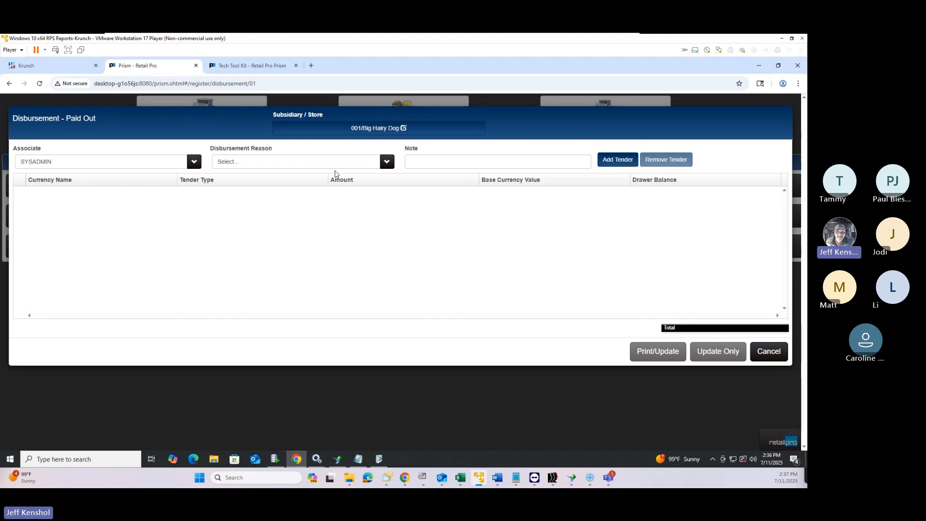
{"action": "left_click", "coordinate": [313, 163]}
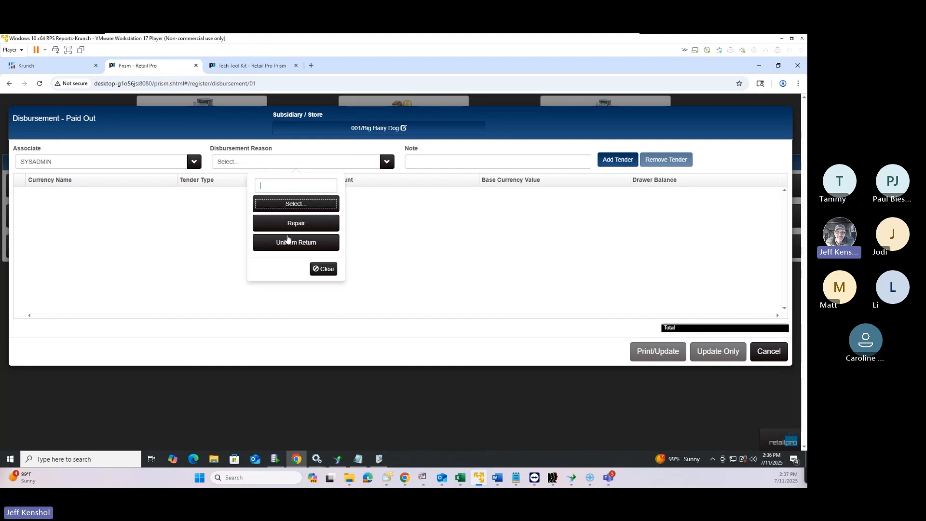
{"action": "left_click", "coordinate": [293, 223]}
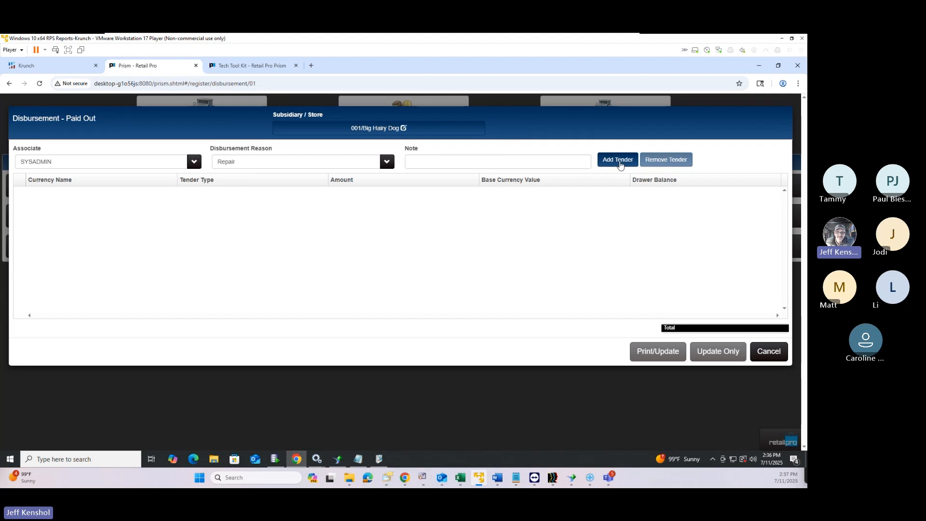
{"action": "left_click", "coordinate": [619, 162]}
{"action": "left_click", "coordinate": [355, 194]}
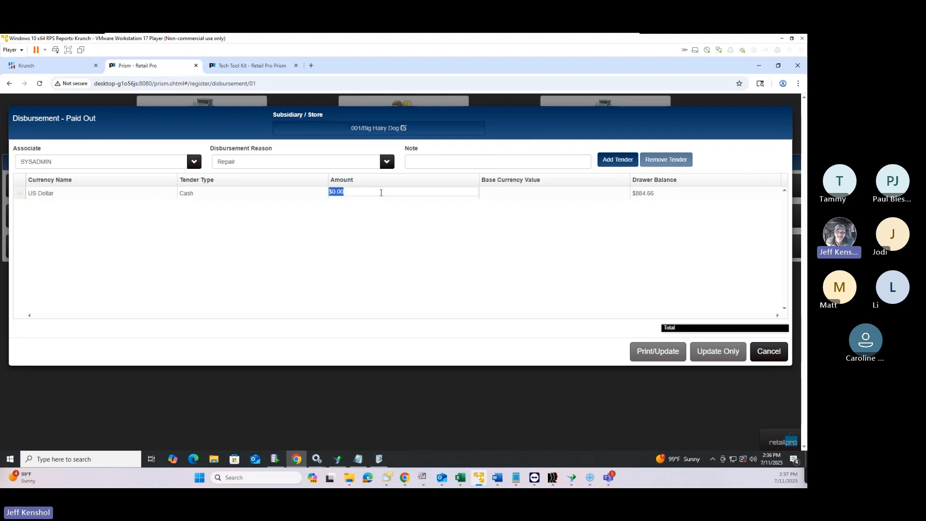
{"action": "type", "text": "20"}
{"action": "key", "text": "Tab"}
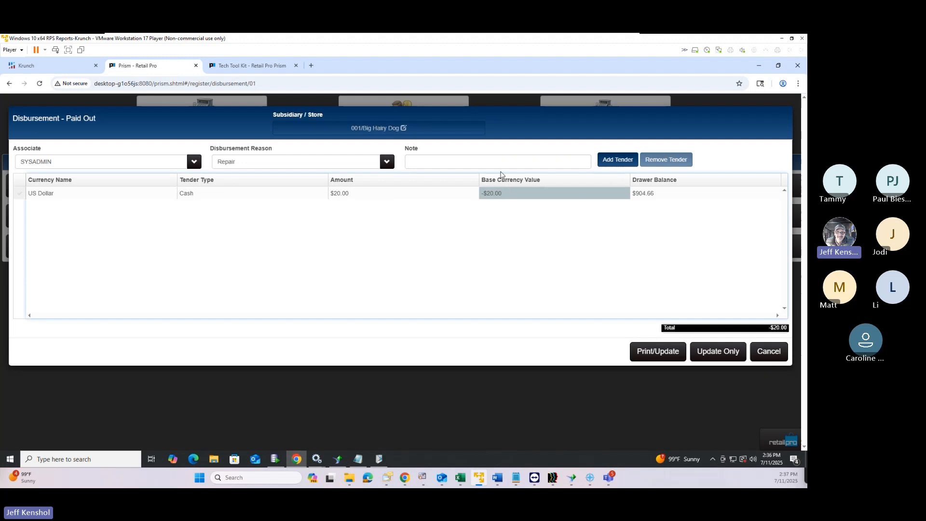
{"action": "left_click", "coordinate": [505, 163]}
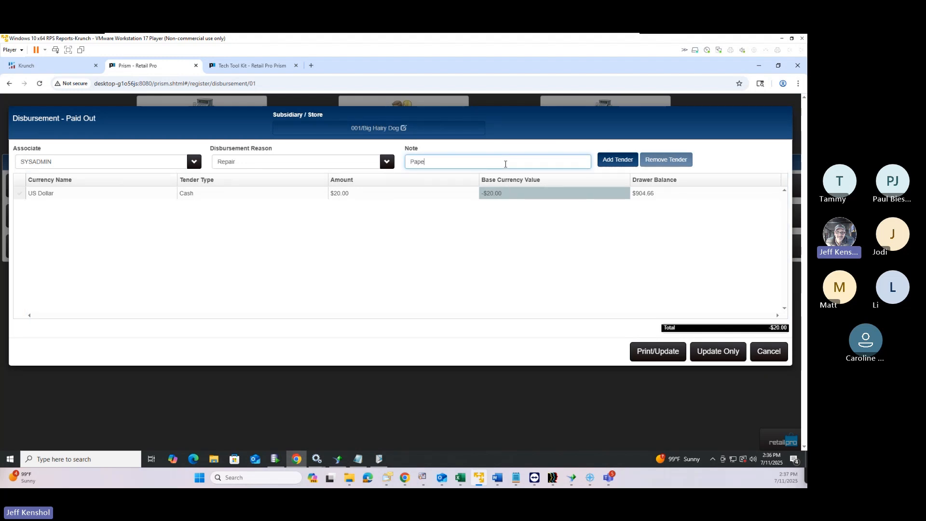
{"action": "type", "text": "Paper Towels"}
Save it and preview the receipt using the Disbursements 40col design, then close printing
{"action": "left_click", "coordinate": [664, 356]}
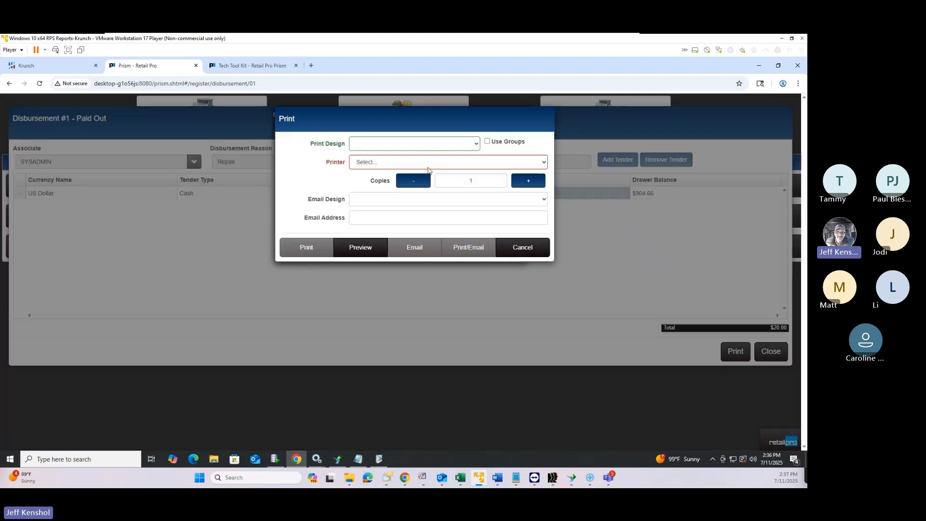
{"action": "left_click", "coordinate": [405, 145]}
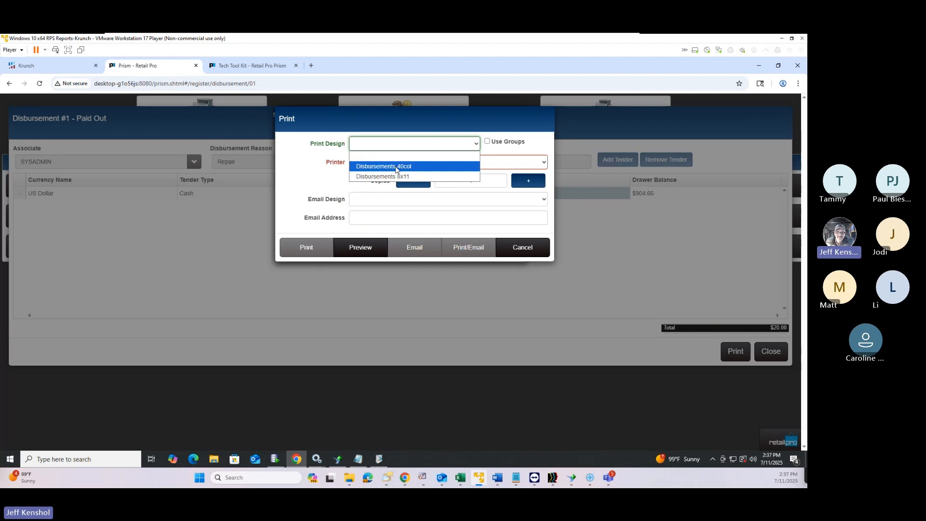
{"action": "left_click", "coordinate": [396, 169]}
{"action": "left_click", "coordinate": [385, 168]}
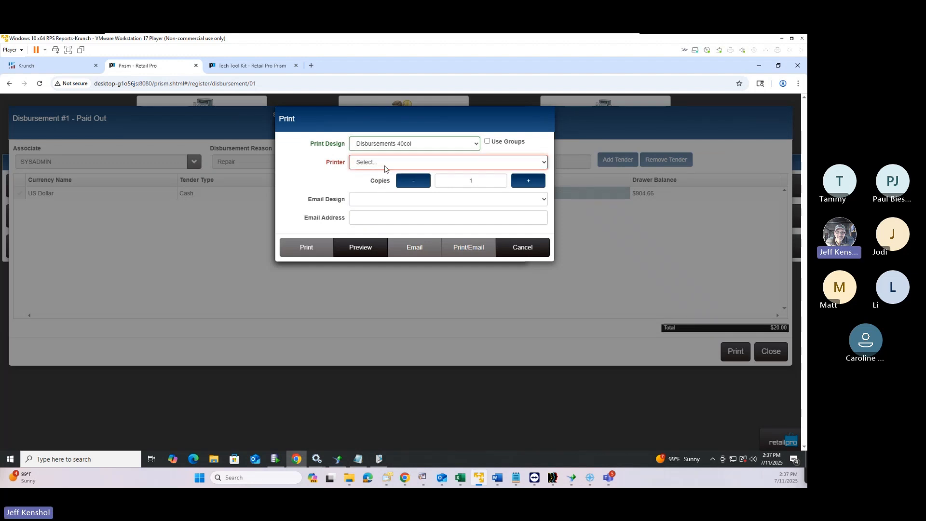
{"action": "left_click", "coordinate": [363, 251]}
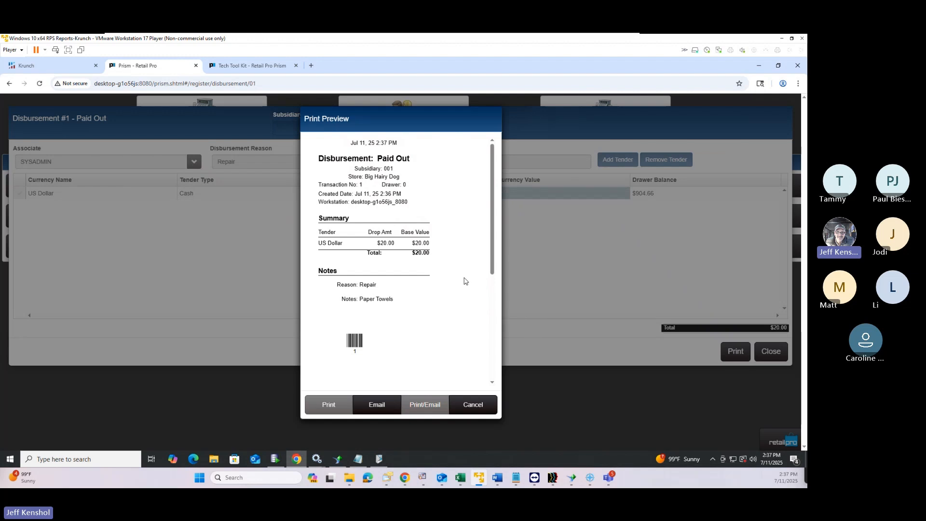
{"action": "left_click", "coordinate": [475, 405]}
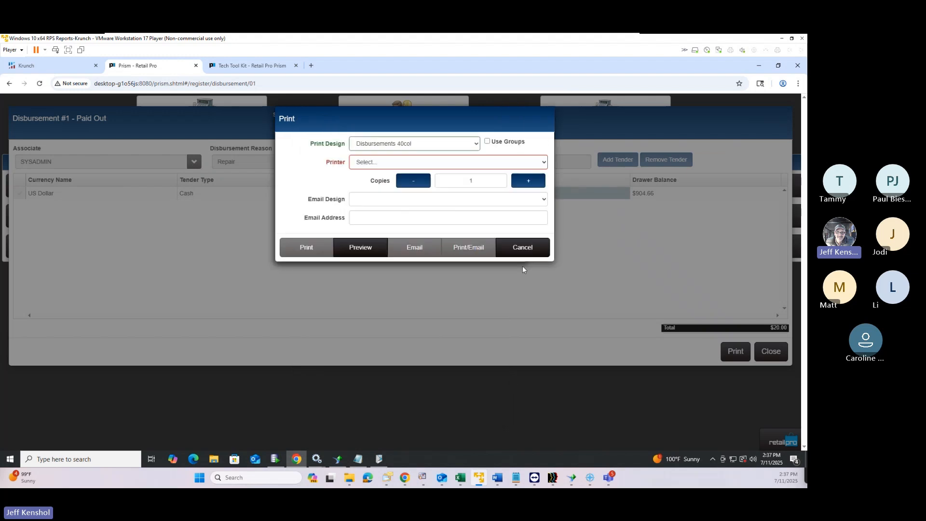
{"action": "left_click", "coordinate": [523, 252]}
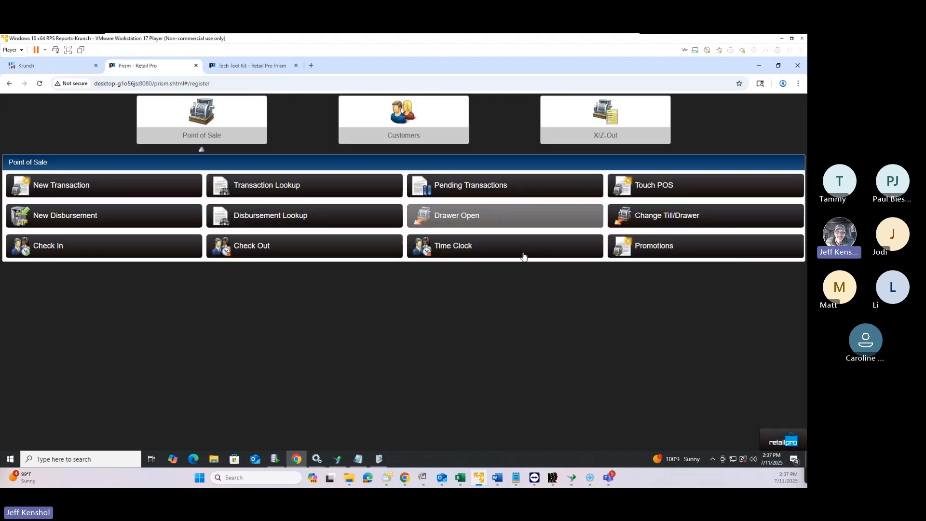
{"action": "left_click", "coordinate": [85, 216]}
{"action": "left_click", "coordinate": [460, 149]}
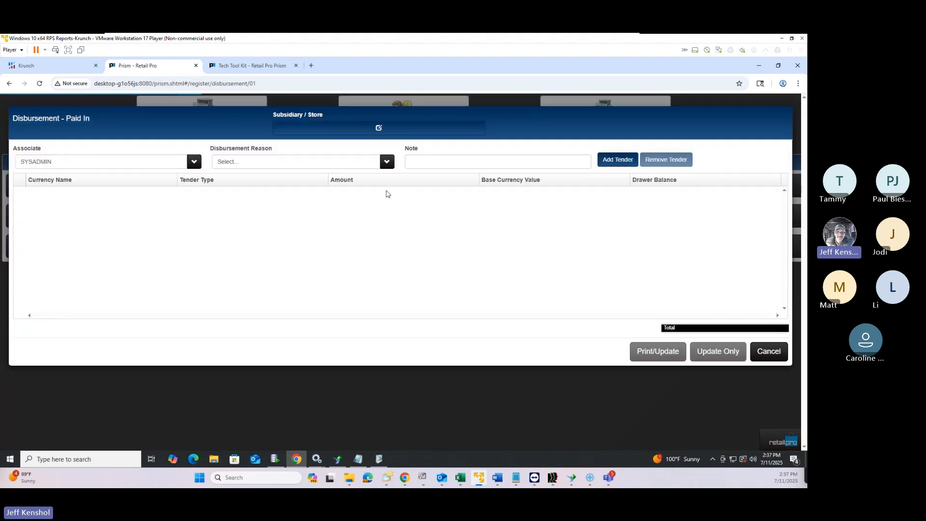
{"action": "left_click", "coordinate": [304, 164]}
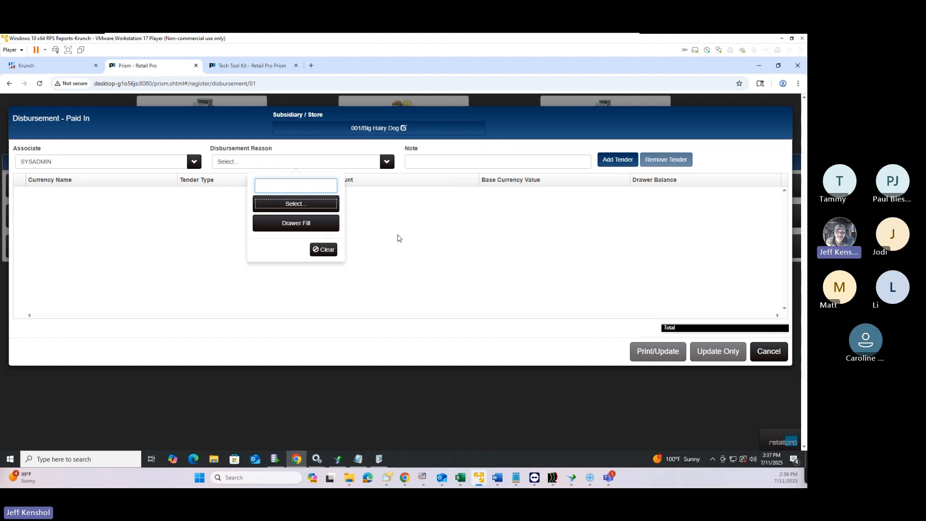
{"action": "left_click", "coordinate": [768, 357]}
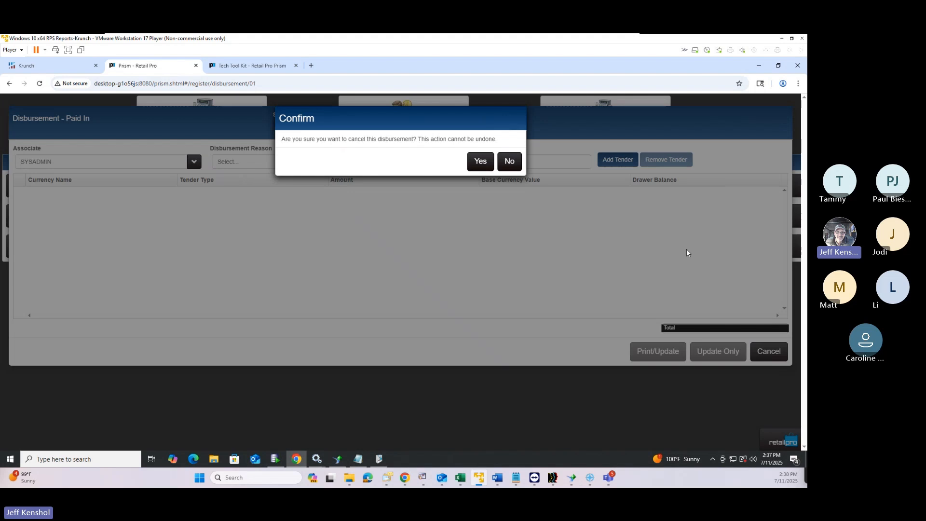
{"action": "left_click", "coordinate": [483, 164]}
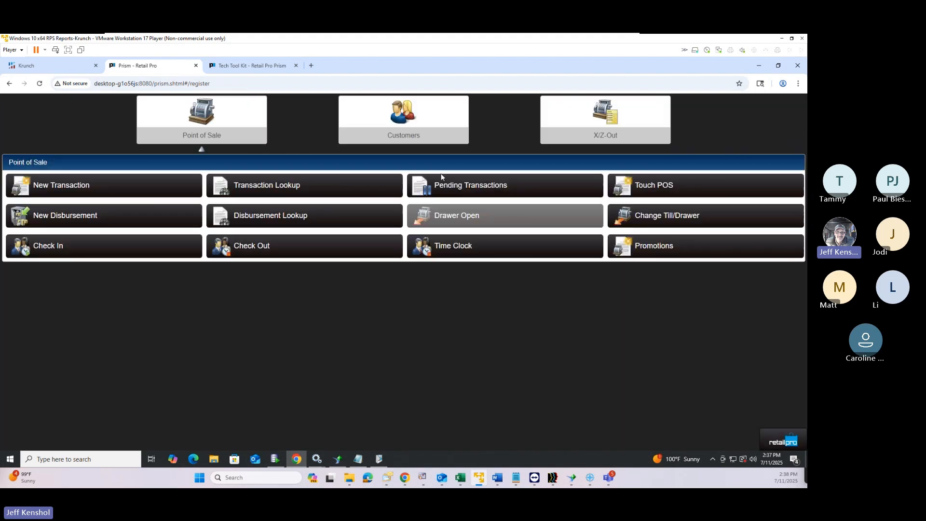
{"action": "left_click", "coordinate": [133, 222]}
{"action": "left_click", "coordinate": [198, 155]}
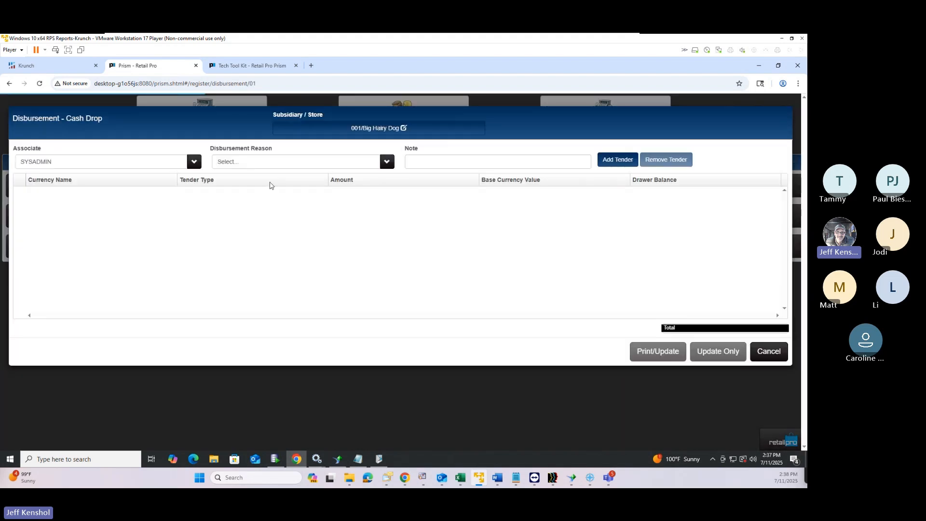
{"action": "left_click", "coordinate": [333, 168]}
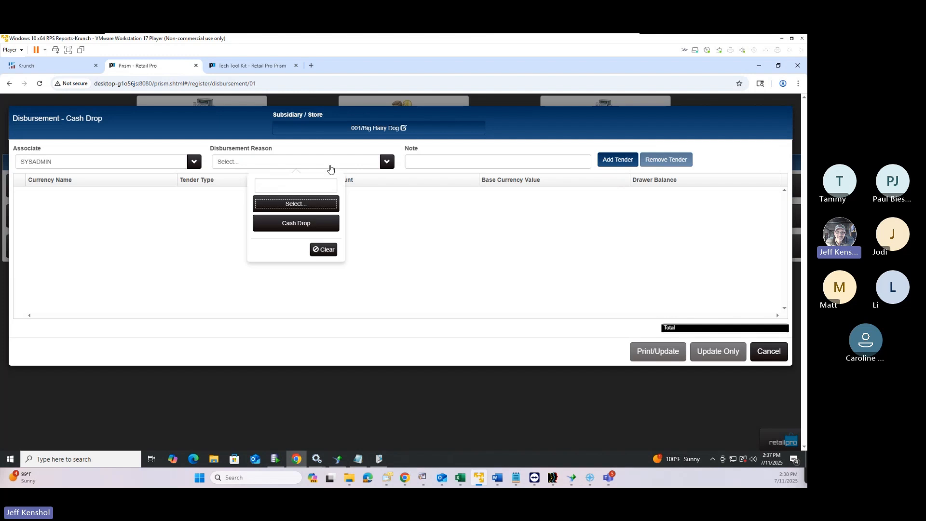
{"action": "left_click", "coordinate": [300, 223]}
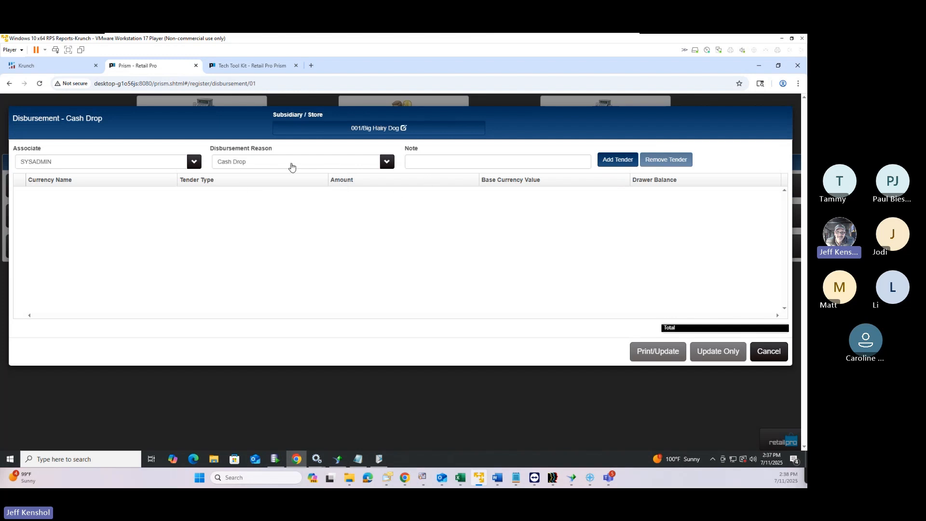
{"action": "left_click", "coordinate": [615, 164]}
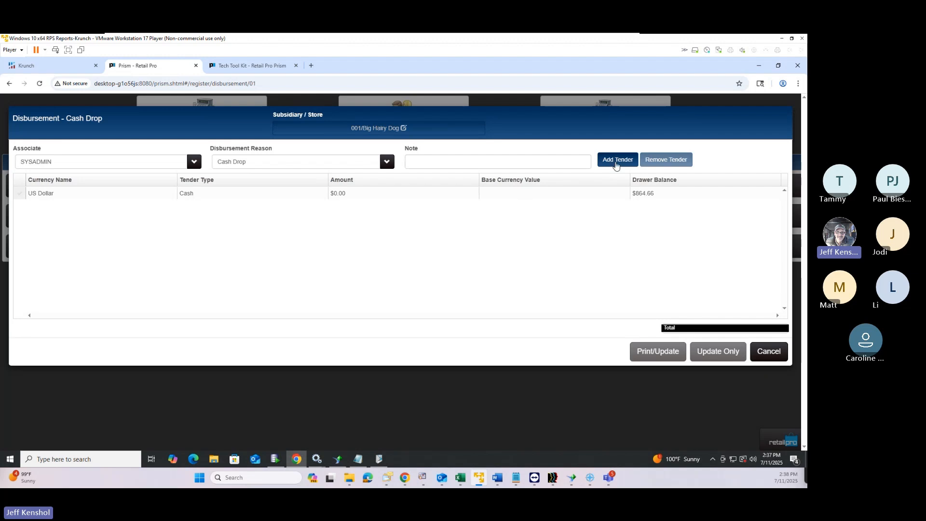
{"action": "left_click", "coordinate": [615, 164]}
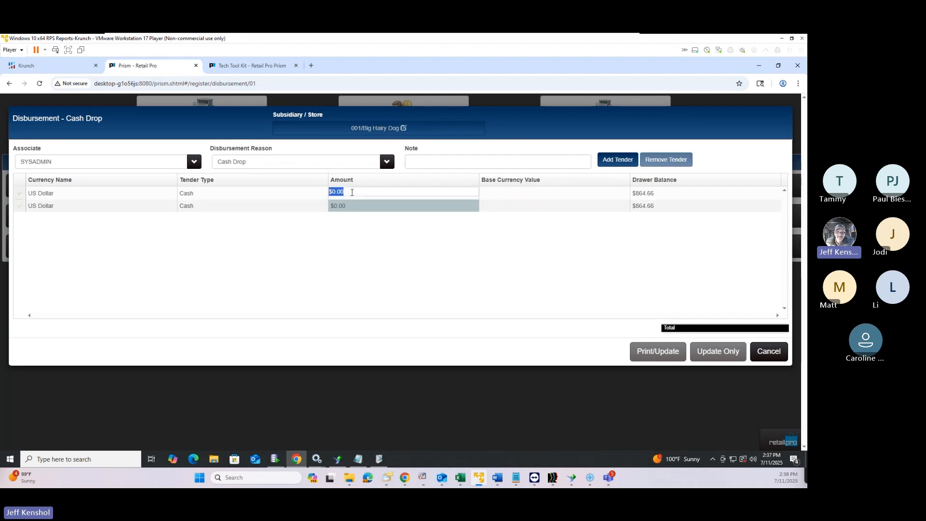
{"action": "type", "text": "100"}
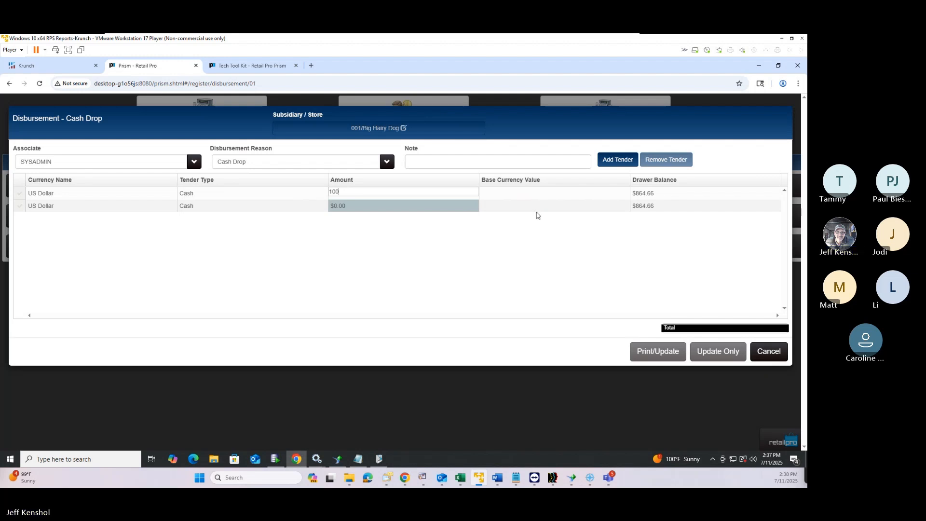
{"action": "left_click", "coordinate": [536, 211]}
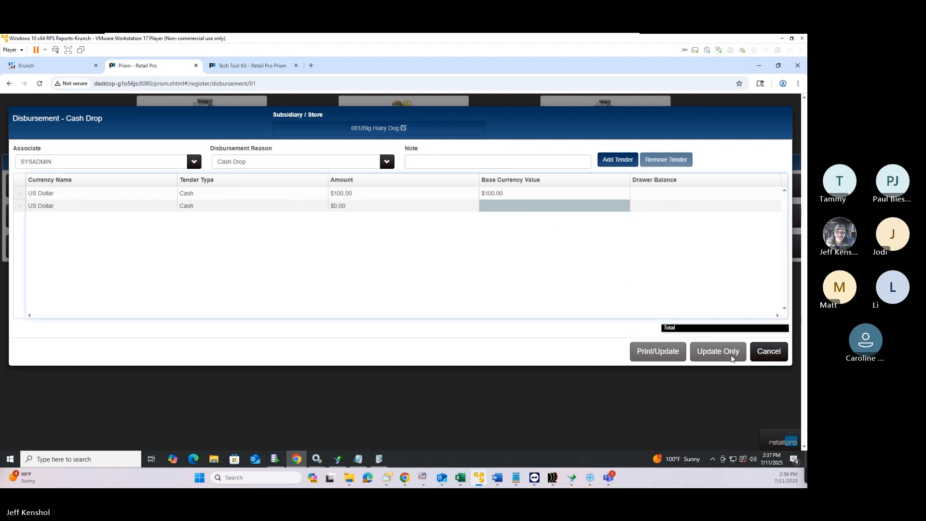
{"action": "left_click", "coordinate": [53, 207]}
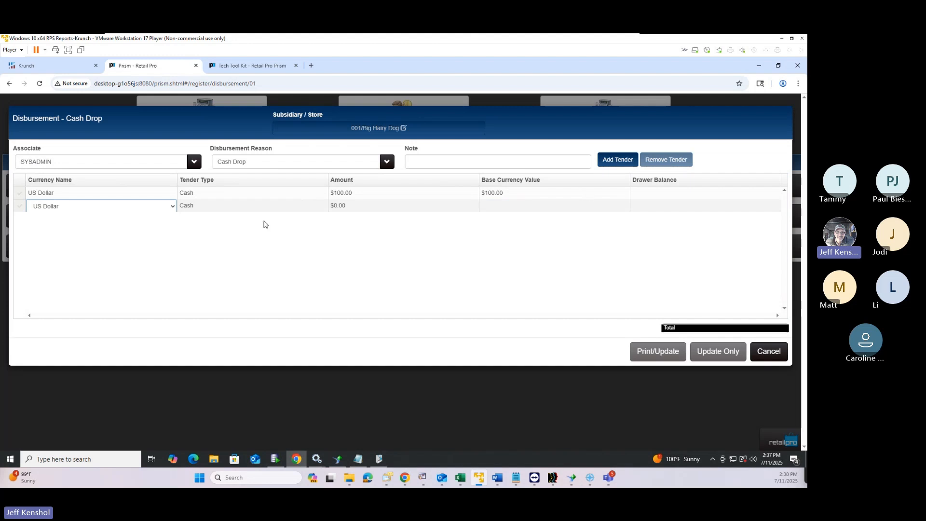
{"action": "left_click", "coordinate": [236, 212]}
{"action": "left_click", "coordinate": [378, 206]}
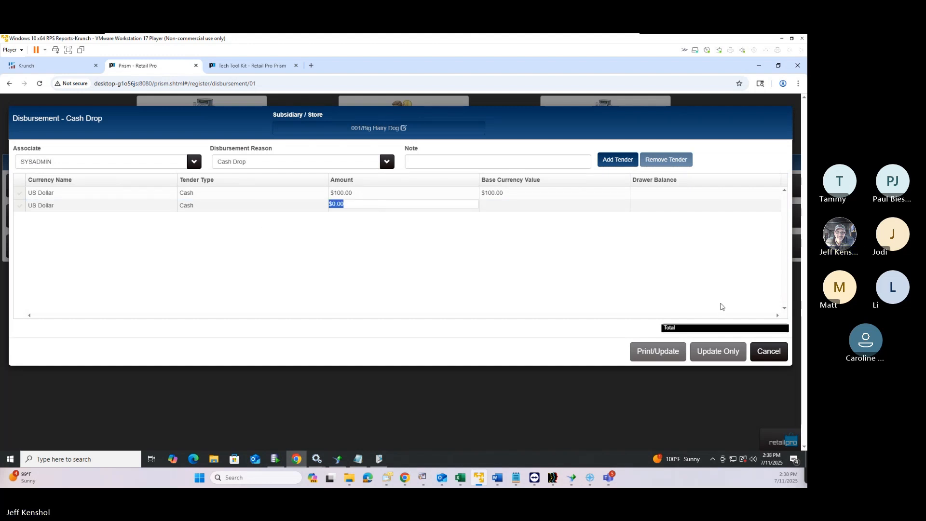
{"action": "left_click", "coordinate": [767, 352]}
{"action": "left_click", "coordinate": [484, 161]}
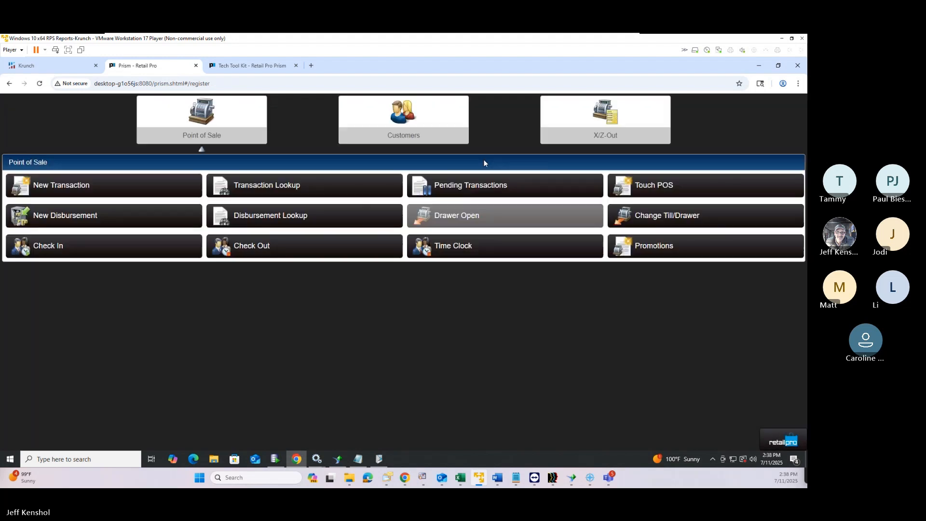
Record a new Cash Drop disbursement of $100.00 US Dollar cash and save it
{"action": "left_click", "coordinate": [89, 220]}
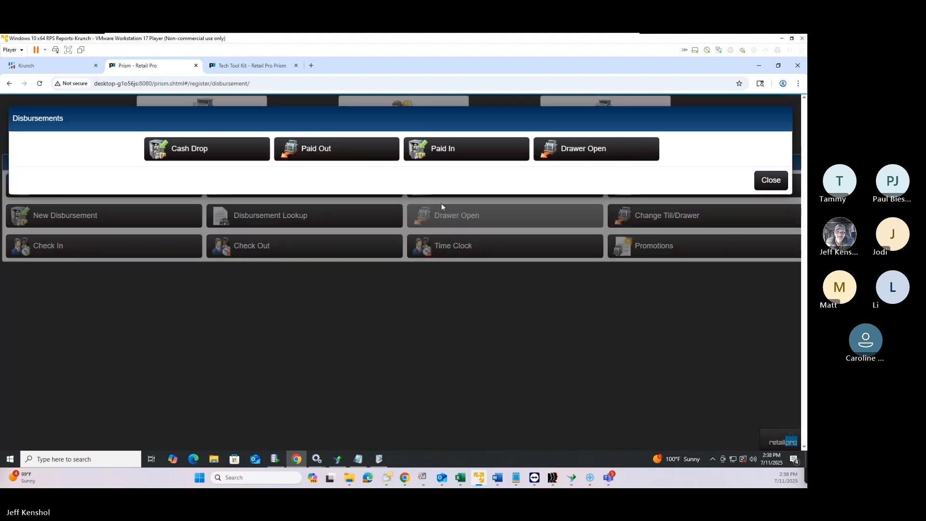
{"action": "left_click", "coordinate": [212, 152]}
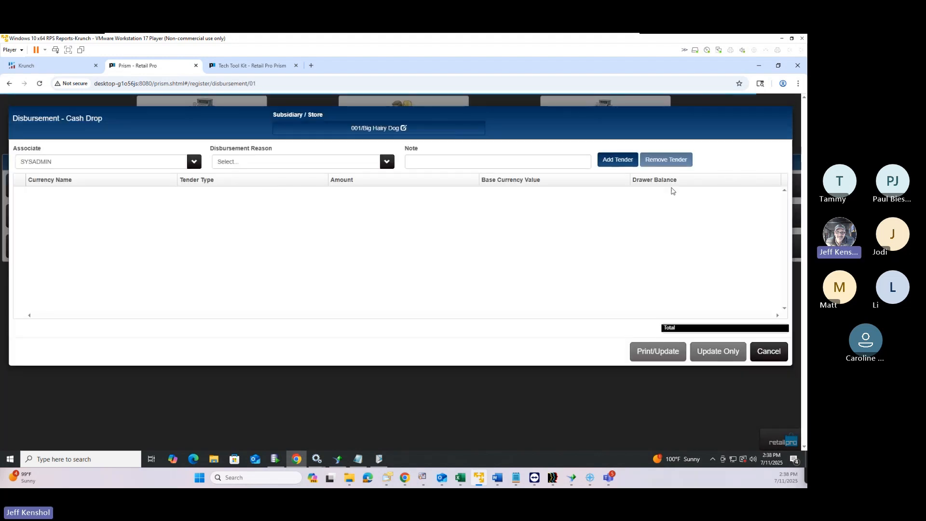
{"action": "left_click", "coordinate": [238, 164]}
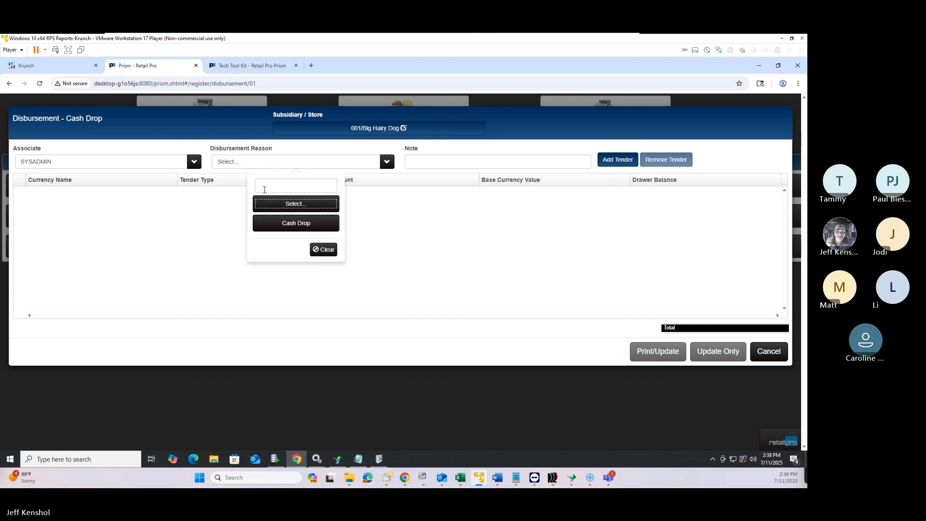
{"action": "left_click", "coordinate": [283, 222]}
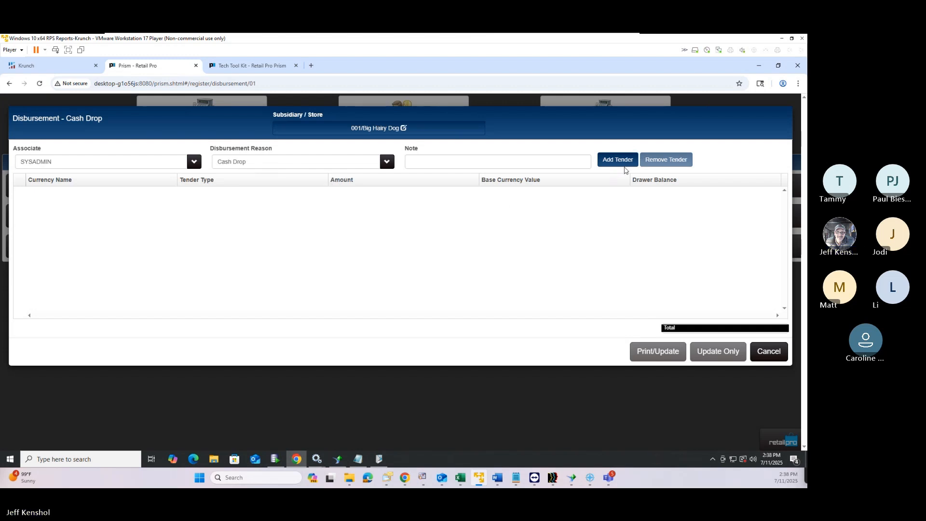
{"action": "left_click", "coordinate": [619, 163]}
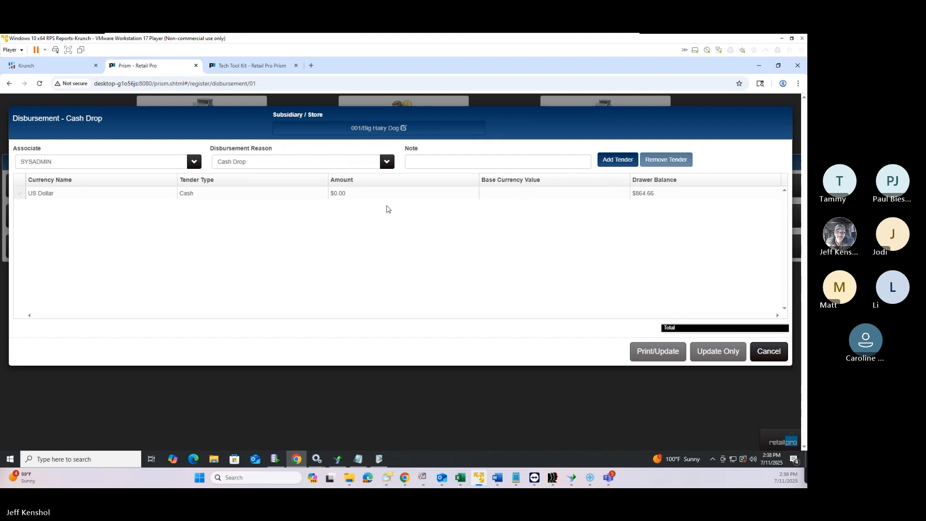
{"action": "left_click", "coordinate": [366, 198]}
{"action": "type", "text": "100"}
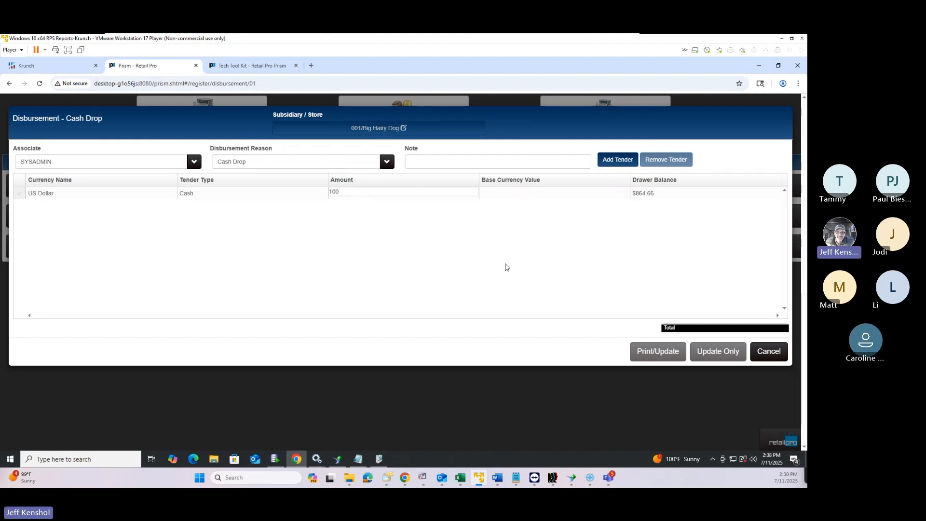
{"action": "key", "text": "Tab"}
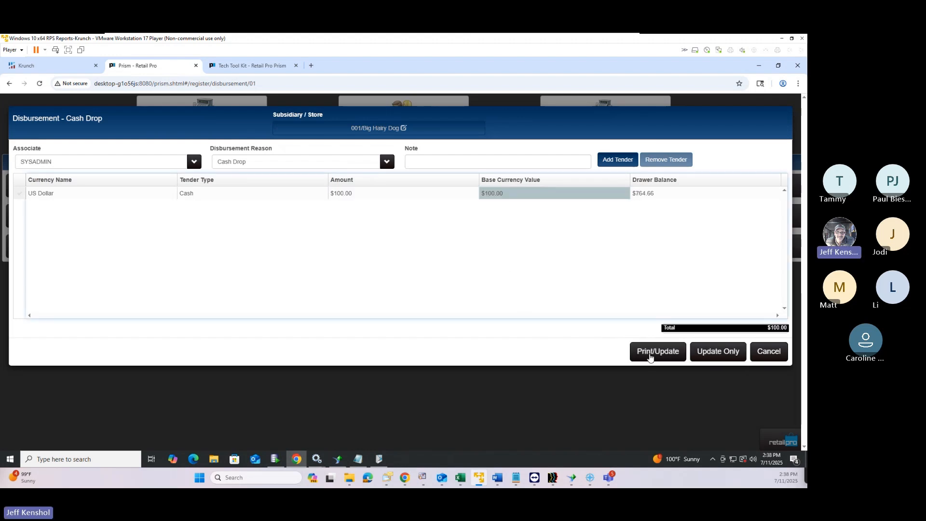
{"action": "left_click", "coordinate": [669, 356]}
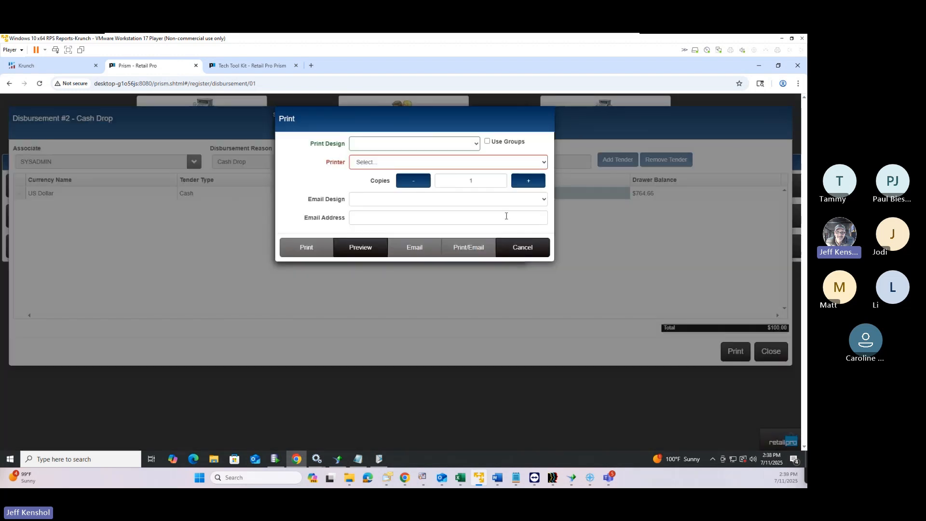
Preview 2 copies of the cash drop receipt in the Disbursements 40col design, then cancel printing
{"action": "left_click", "coordinate": [528, 181]}
{"action": "left_click", "coordinate": [386, 145]}
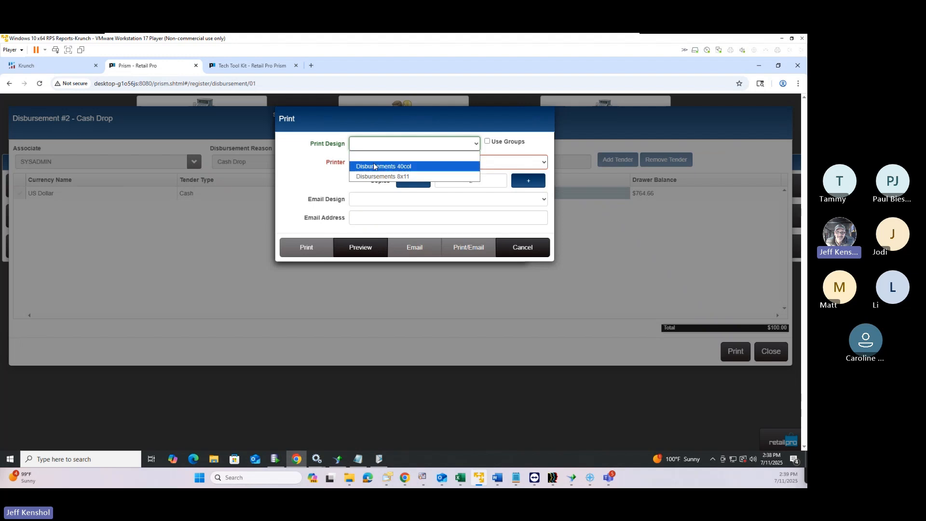
{"action": "left_click", "coordinate": [384, 166]}
{"action": "left_click", "coordinate": [357, 248]}
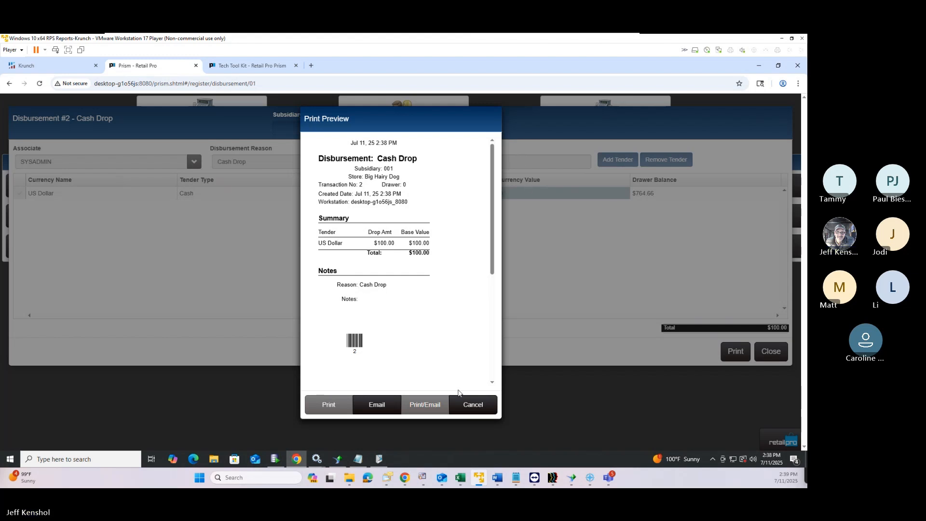
{"action": "left_click", "coordinate": [475, 407]}
{"action": "left_click", "coordinate": [530, 250]}
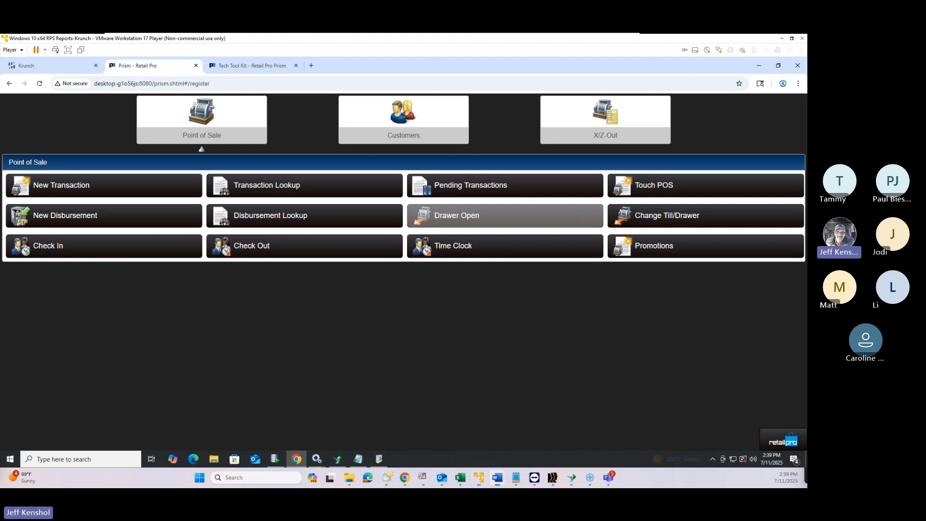
Move the Word outline aside and bring up the register's X/Z-Out functions
{"action": "left_click_drag", "start_coordinate": [807, 57], "coordinate": [563, 56]}
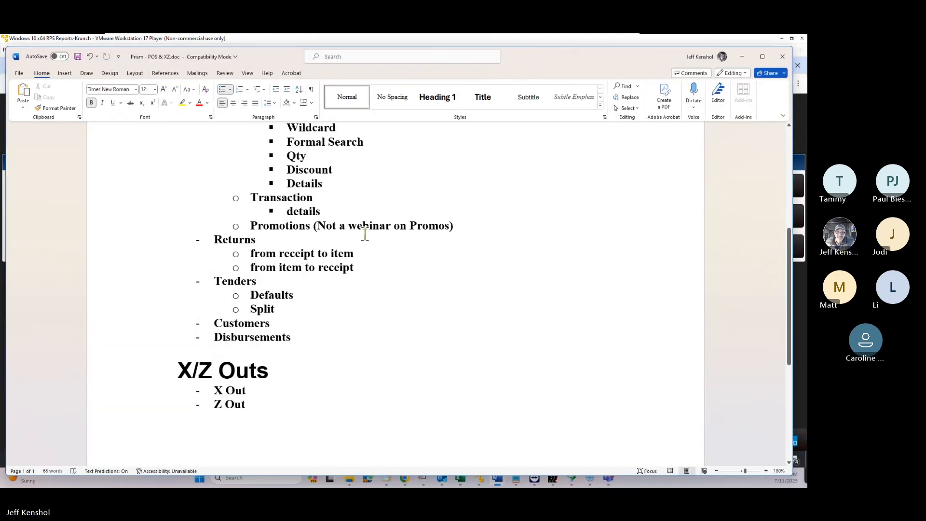
{"action": "left_click_drag", "start_coordinate": [571, 59], "coordinate": [807, 58]}
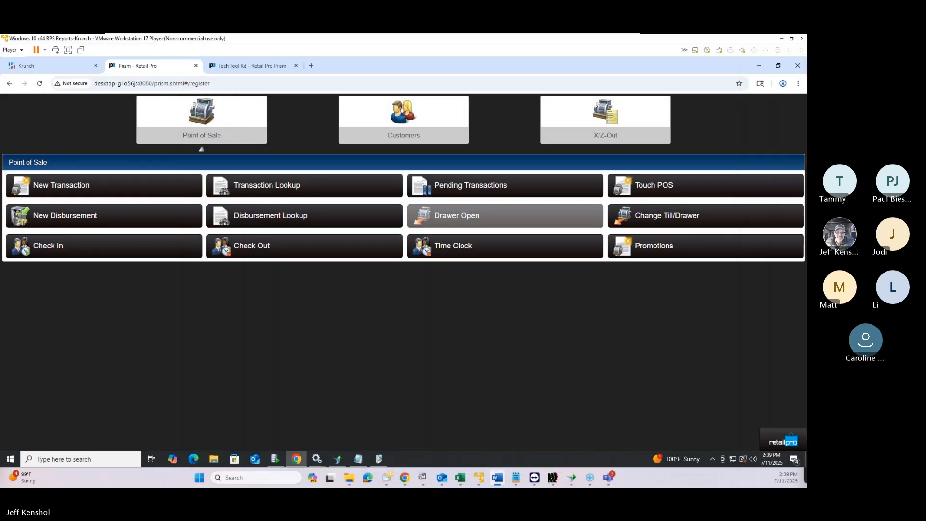
{"action": "left_click", "coordinate": [607, 127]}
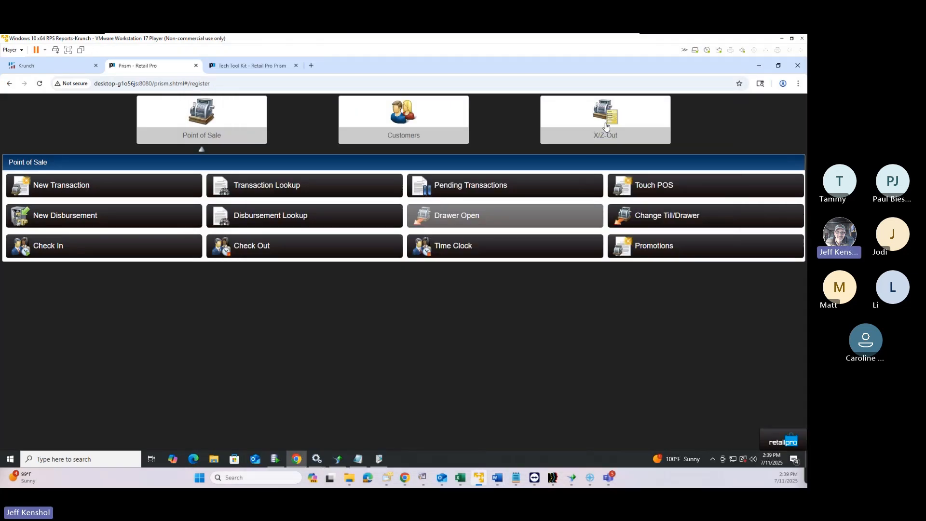
{"action": "left_click", "coordinate": [607, 127]}
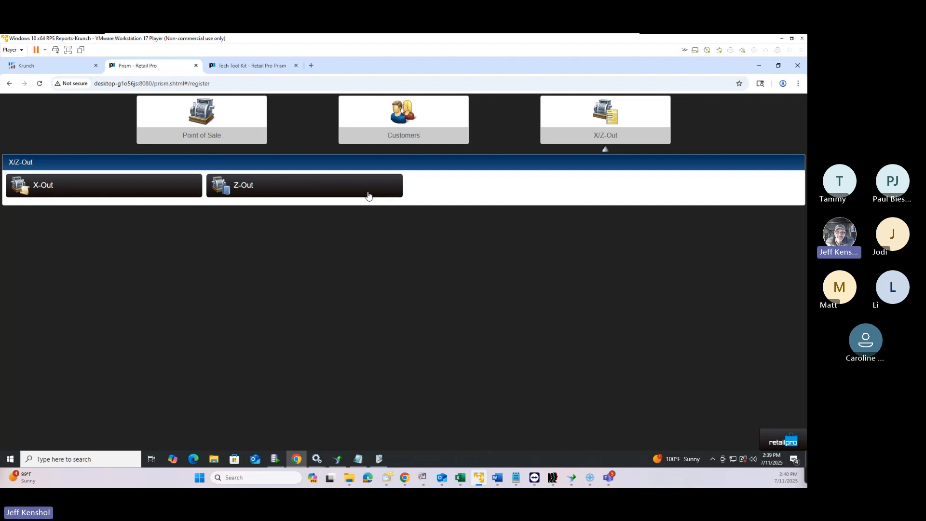
Start a Z-Out, review when the open register was opened, and begin its Close/Audit
{"action": "left_click", "coordinate": [289, 190]}
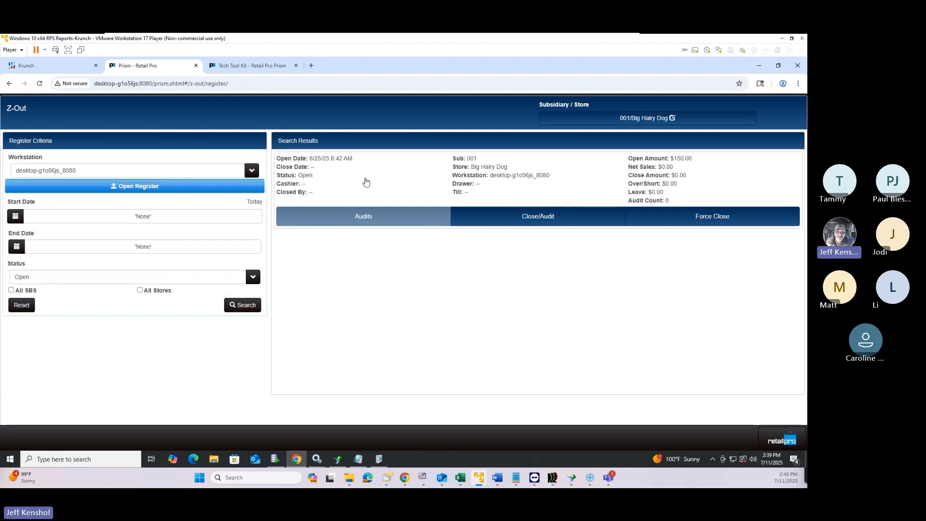
{"action": "left_click_drag", "start_coordinate": [310, 161], "coordinate": [340, 162]}
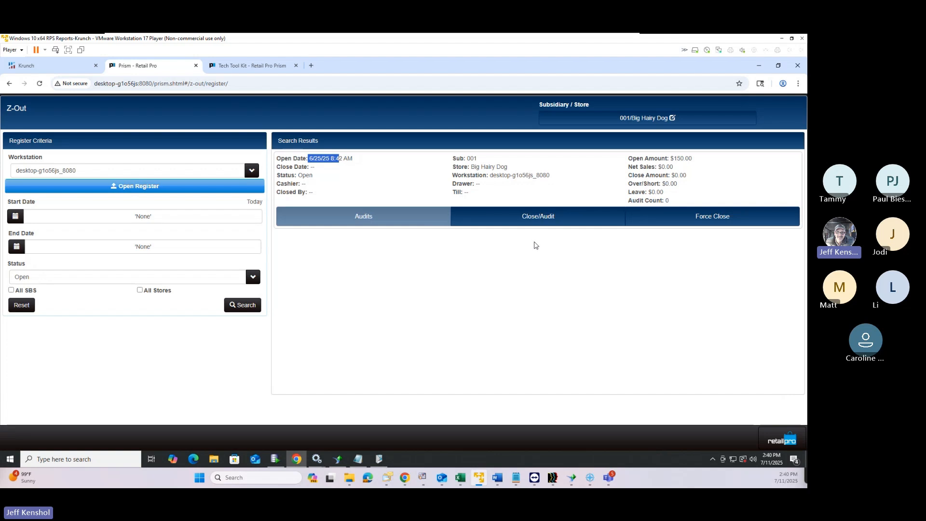
{"action": "left_click", "coordinate": [539, 218]}
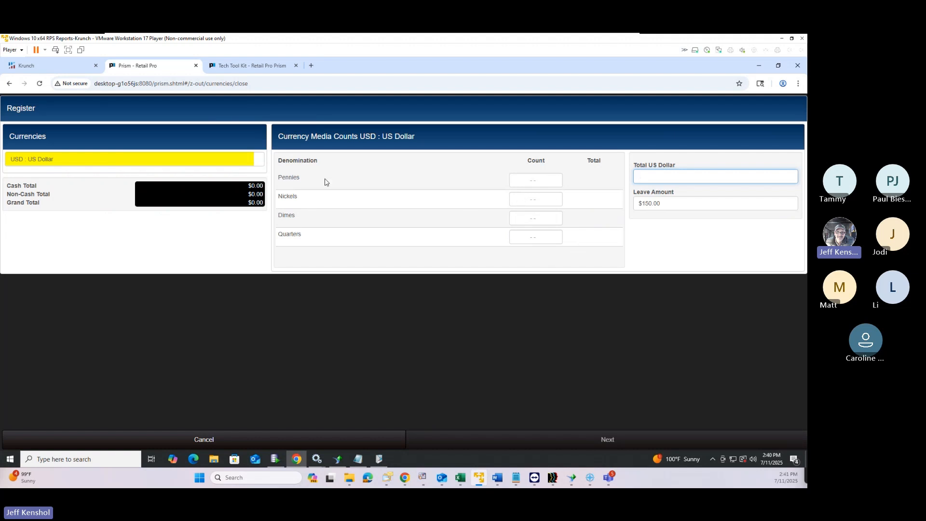
Enter $350.00 as the US Dollar cash total, leaving $150.00, and continue to non-cash tenders
{"action": "left_click", "coordinate": [648, 179]}
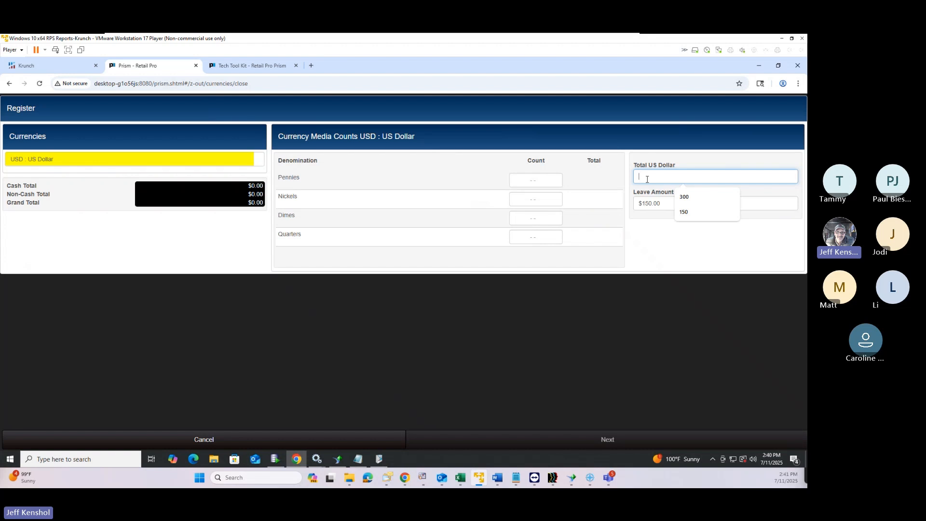
{"action": "type", "text": "300"}
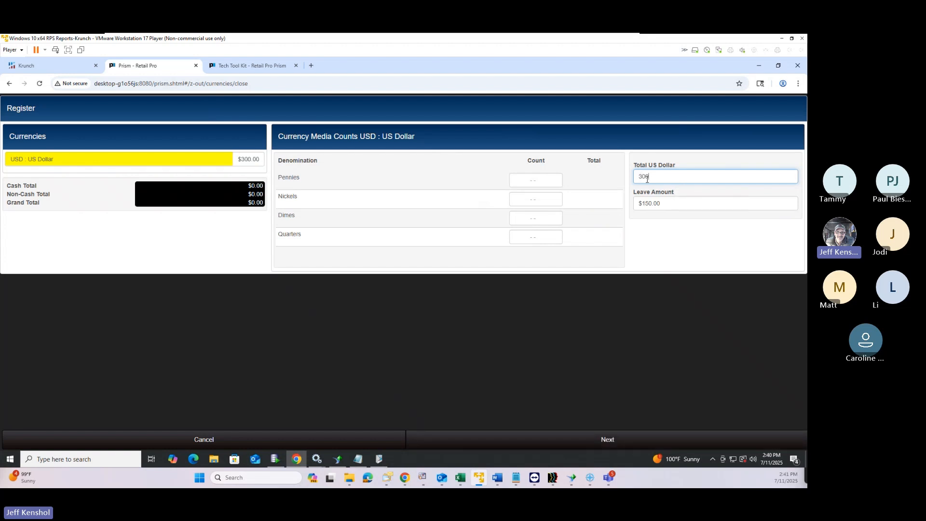
{"action": "left_click", "coordinate": [532, 180]}
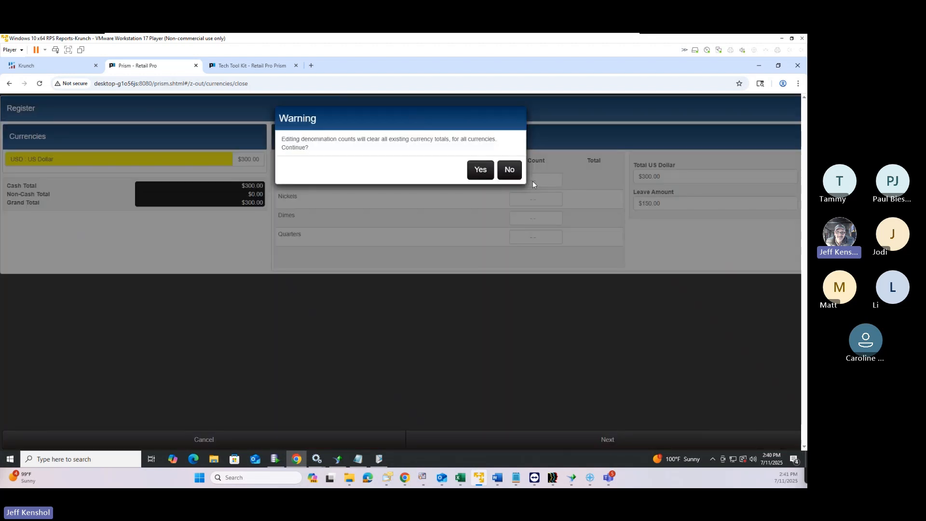
{"action": "left_click", "coordinate": [482, 171]}
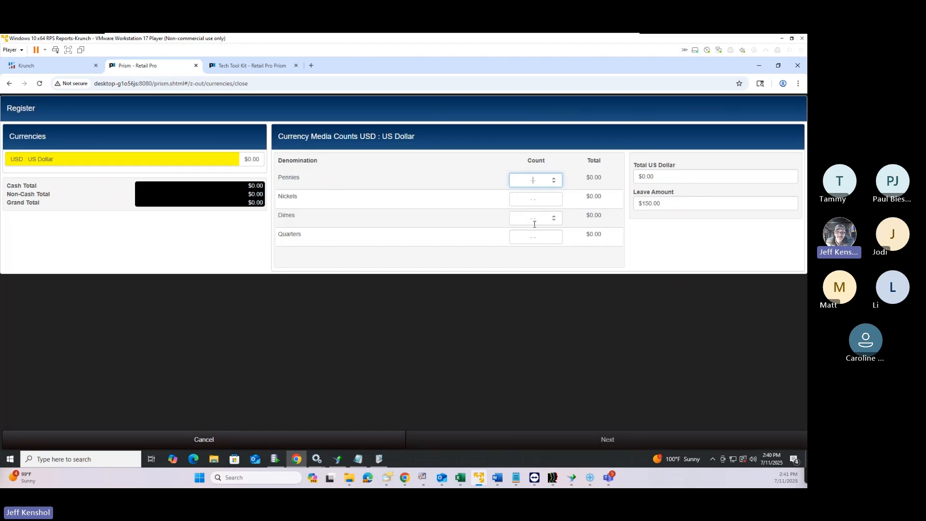
{"action": "left_click", "coordinate": [658, 176]}
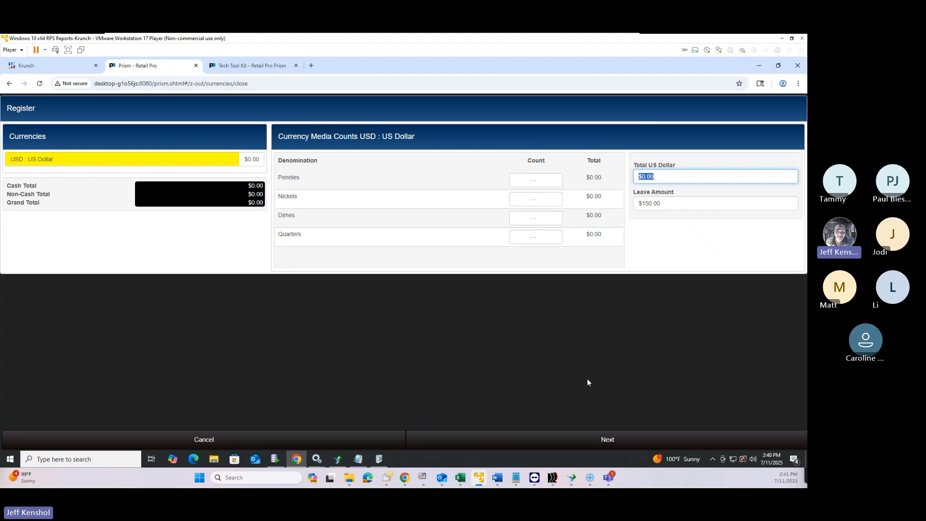
{"action": "type", "text": "350"}
{"action": "key", "text": "Tab"}
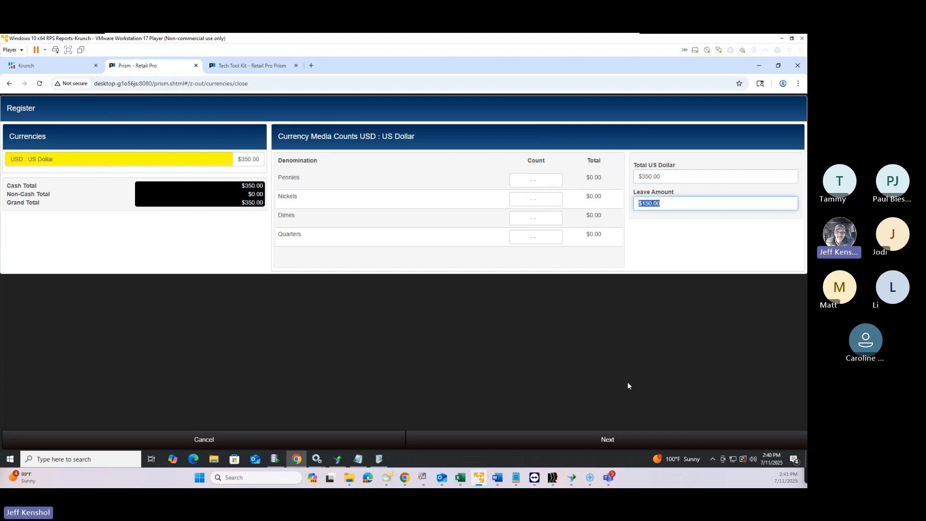
{"action": "left_click", "coordinate": [606, 445]}
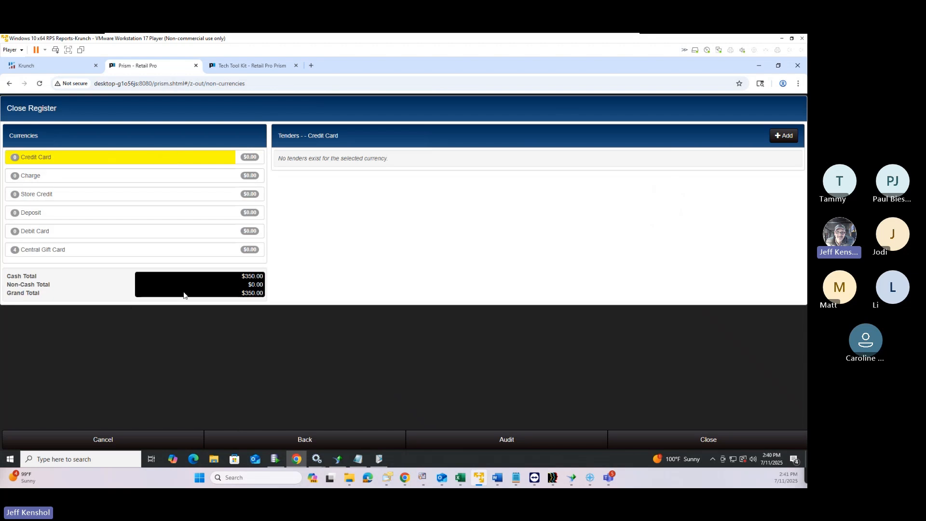
Check the Charge and Credit Card tenders, then verify Central Gift Card tenders #29, #35, #34 and #33
{"action": "left_click", "coordinate": [55, 178]}
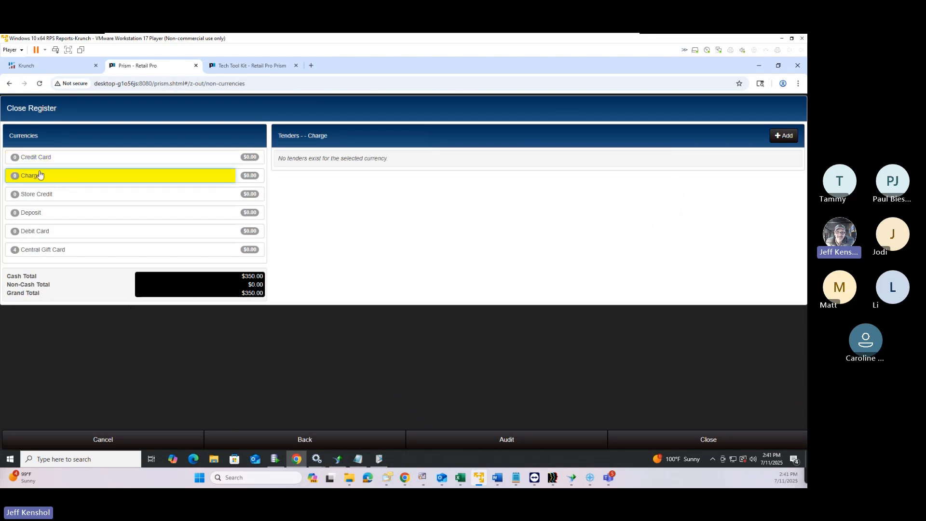
{"action": "left_click", "coordinate": [17, 161]}
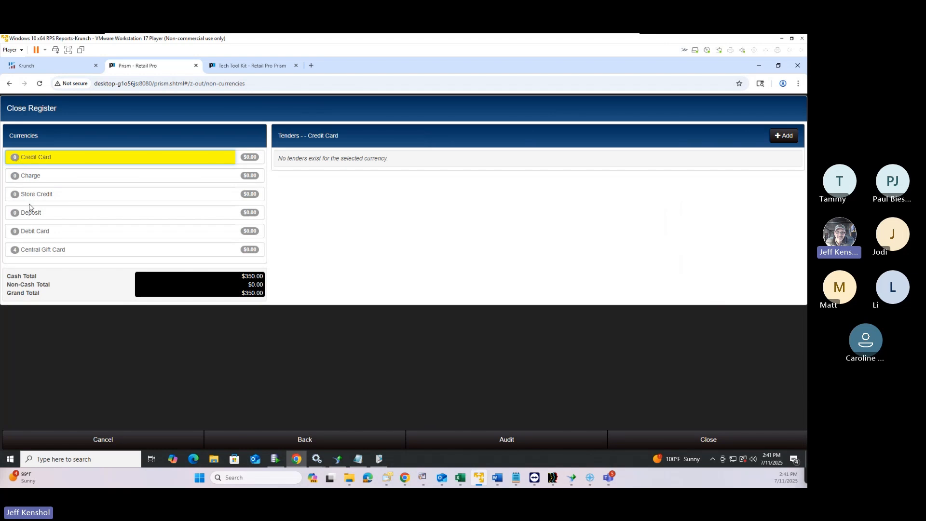
{"action": "left_click", "coordinate": [62, 254]}
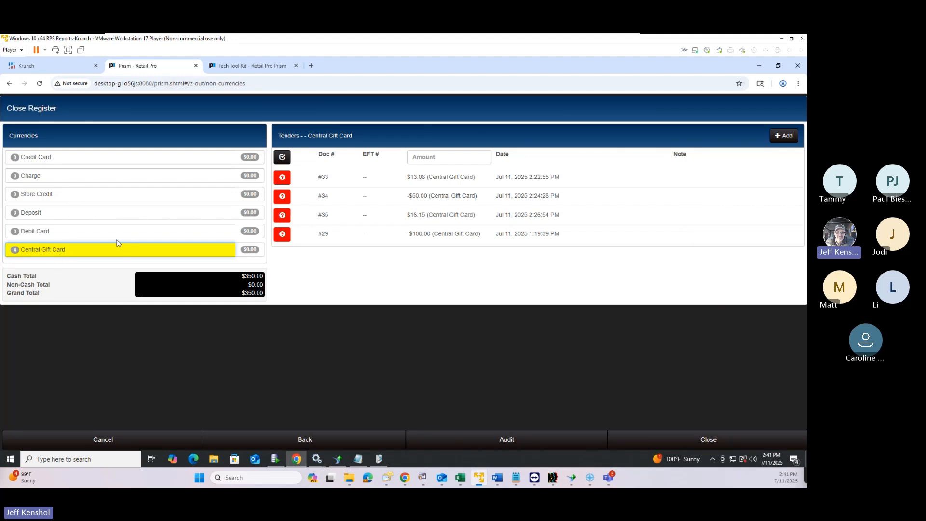
{"action": "left_click", "coordinate": [284, 235]}
{"action": "left_click", "coordinate": [287, 214]}
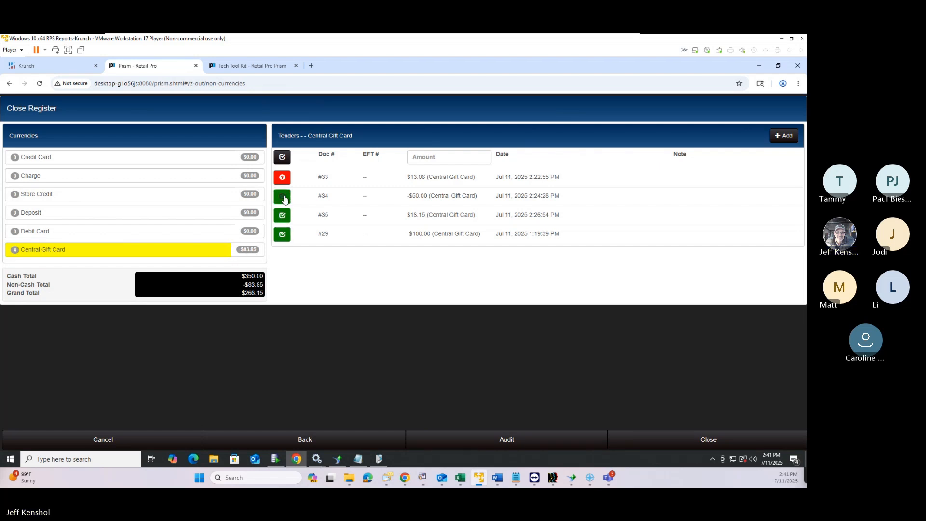
{"action": "left_click", "coordinate": [284, 197]}
{"action": "left_click", "coordinate": [284, 178]}
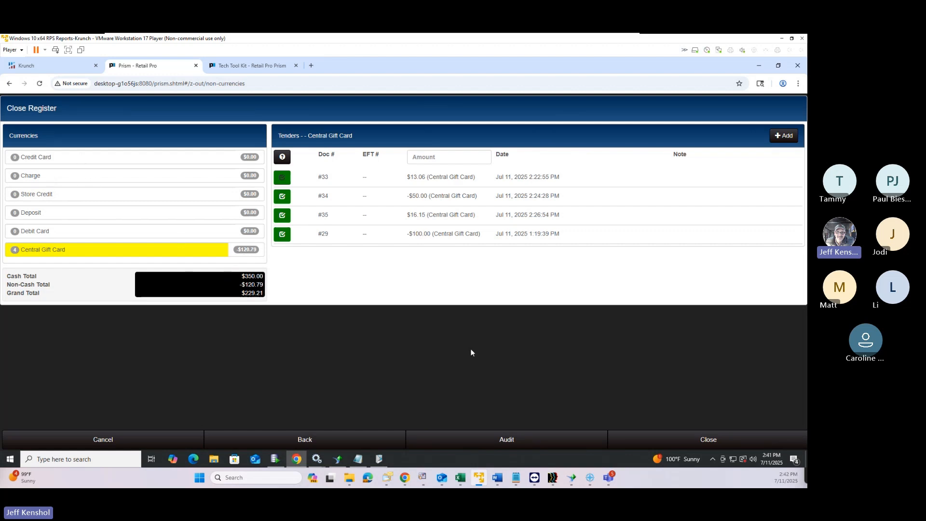
Close the register and confirm, reaching Reconciliation with a -$414.66 over/short and $229.21 closing total
{"action": "left_click", "coordinate": [705, 442]}
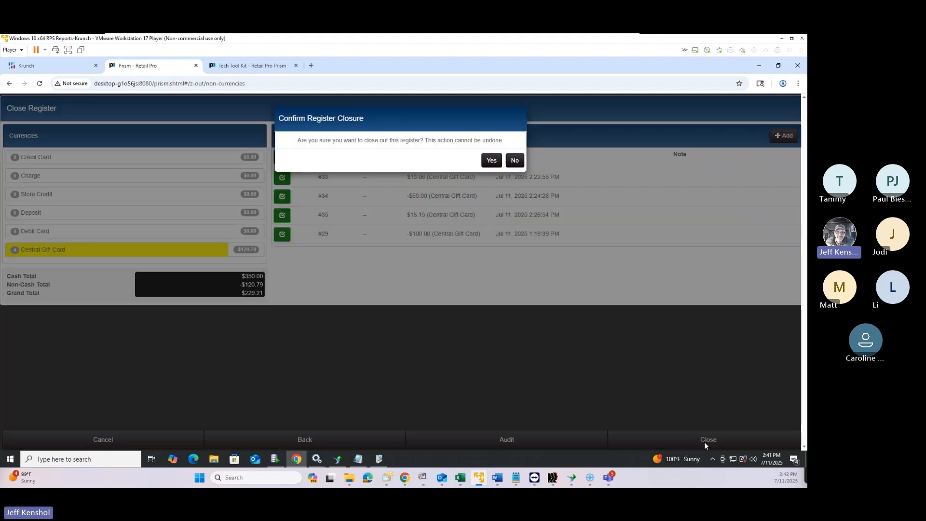
{"action": "left_click", "coordinate": [490, 160]}
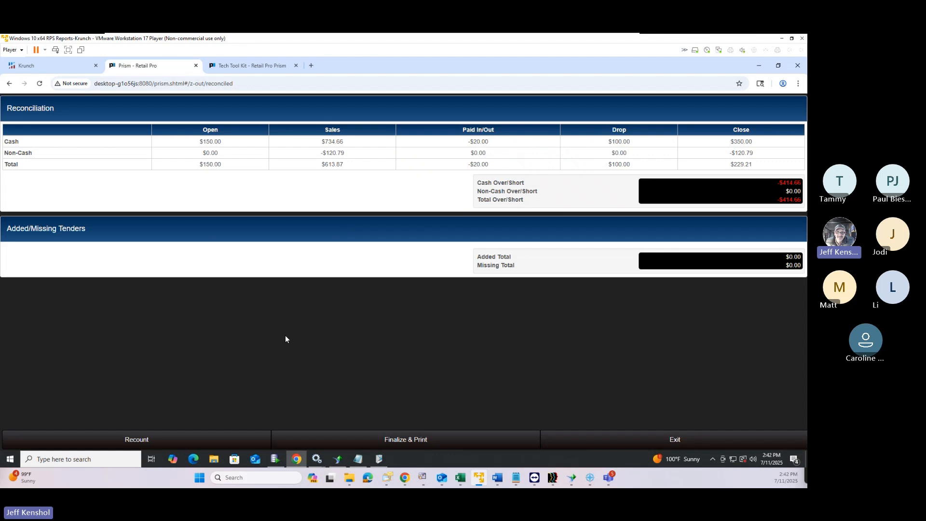
Recount the cash drawer as $774.00 and close again, leaving a $9.34 cash overage
{"action": "left_click", "coordinate": [141, 443]}
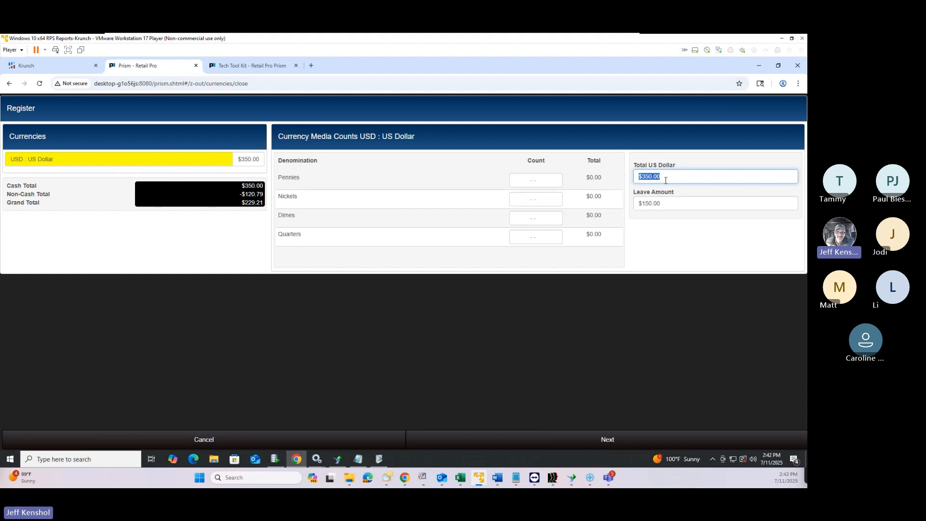
{"action": "type", "text": "774"}
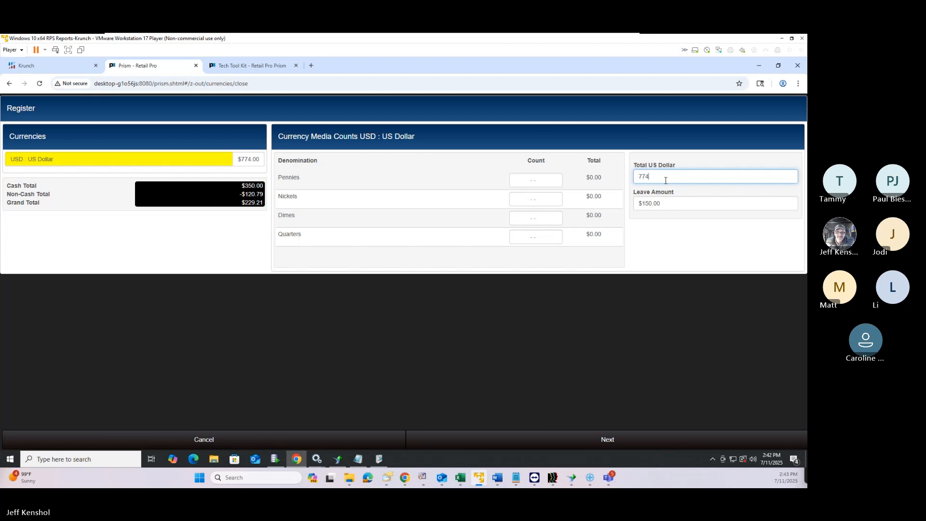
{"action": "key", "text": "Tab"}
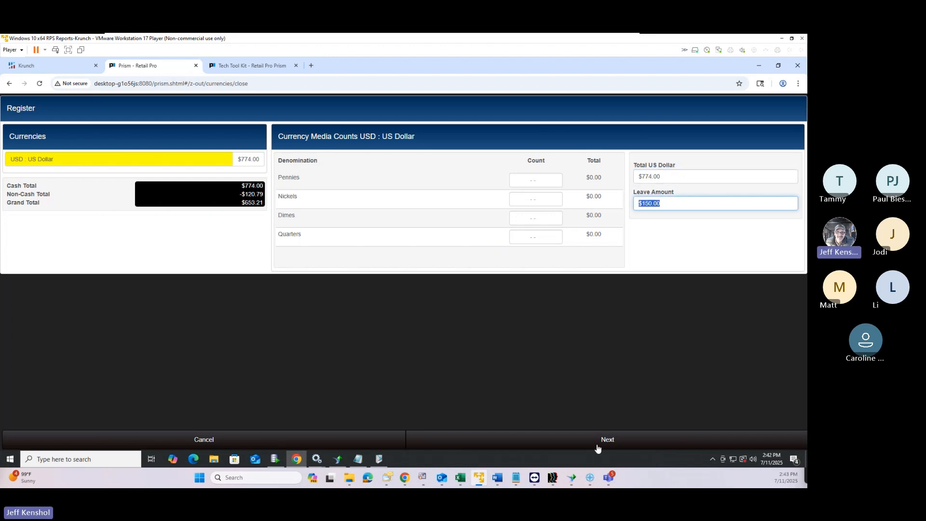
{"action": "left_click", "coordinate": [597, 446]}
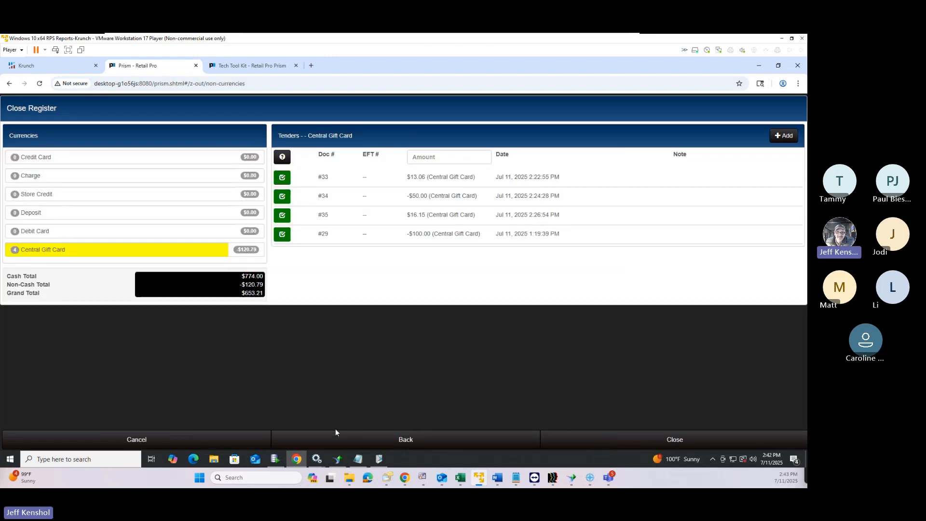
{"action": "left_click", "coordinate": [652, 435]}
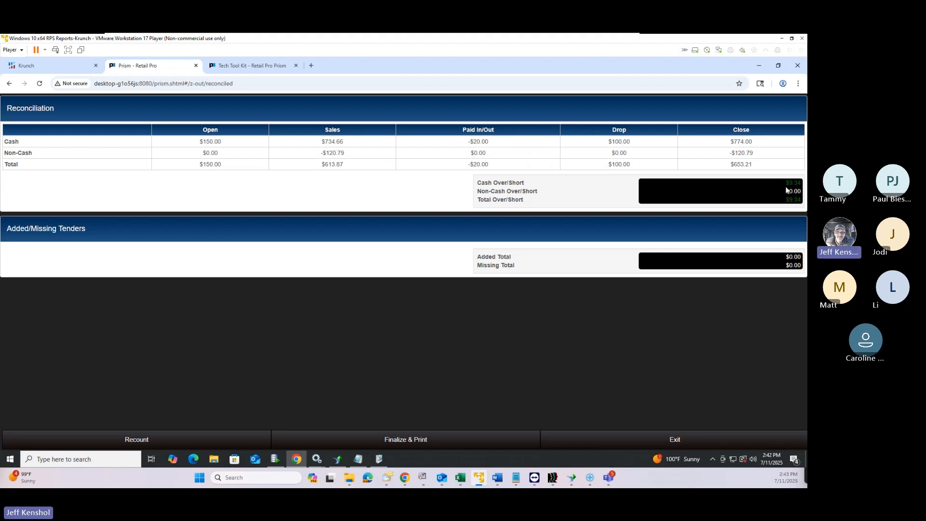
{"action": "left_click_drag", "start_coordinate": [787, 185], "coordinate": [802, 189]}
Finalize the closing and preview the Z Out Report using the Z Out Close 40 Col design
{"action": "left_click", "coordinate": [413, 438]}
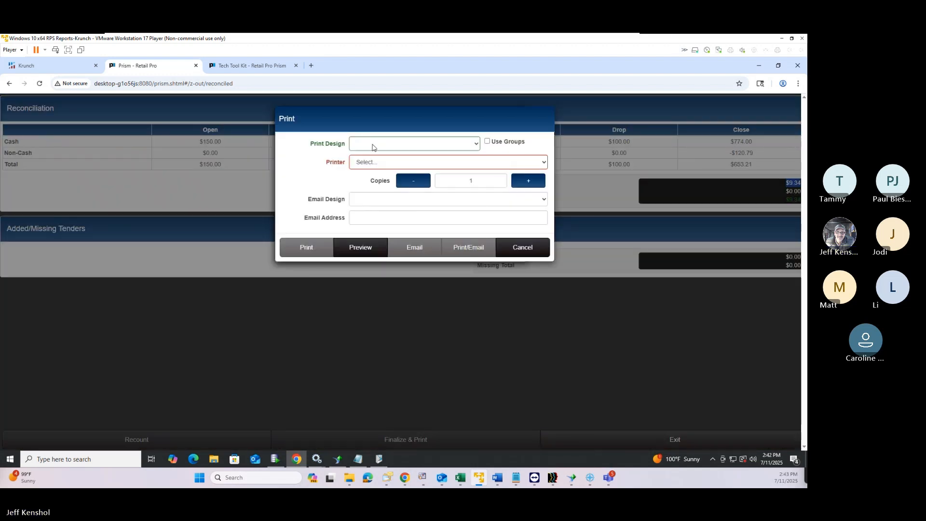
{"action": "left_click", "coordinate": [374, 145]}
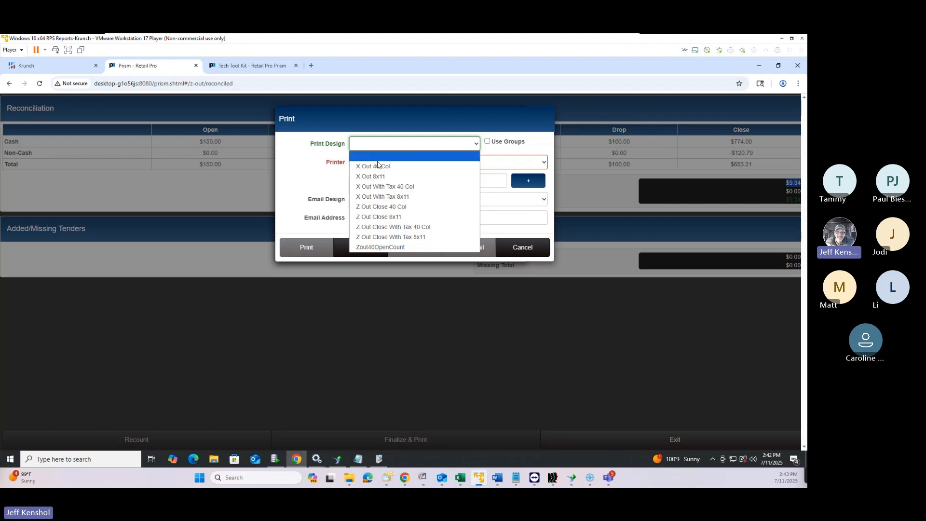
{"action": "left_click", "coordinate": [386, 208]}
{"action": "left_click", "coordinate": [373, 240]}
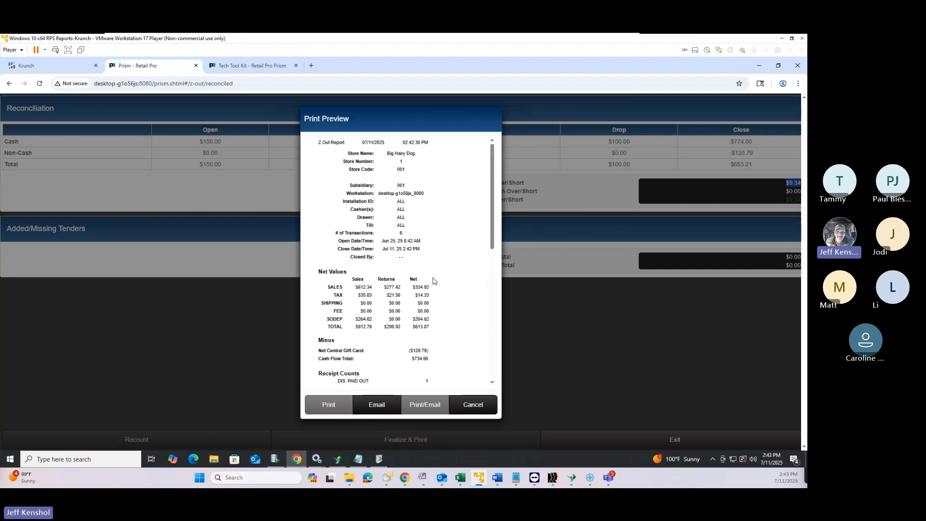
Zoom into the preview and review the $613.87 net total and $734.66 Cash Flow Total
{"action": "key", "text": "ctrl+plus"}
{"action": "key", "text": "ctrl+plus"}
{"action": "key", "text": "ctrl+plus"}
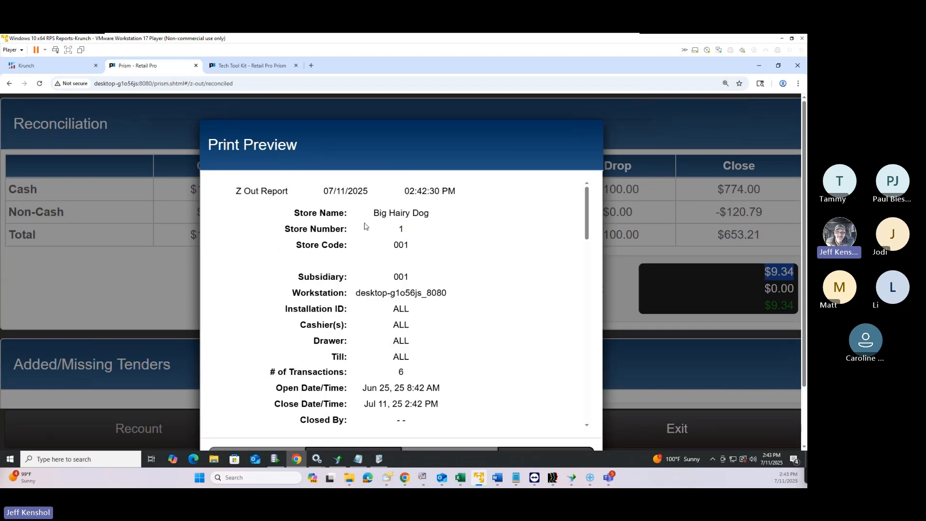
{"action": "scroll", "coordinate": [406, 365], "scroll_direction": "down", "scroll_amount": 2}
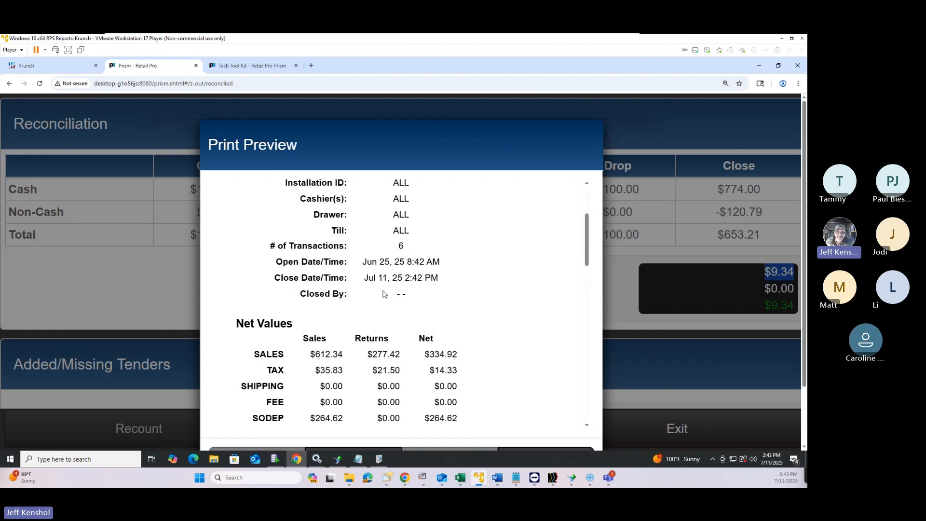
{"action": "scroll", "coordinate": [383, 294], "scroll_direction": "down", "scroll_amount": 2}
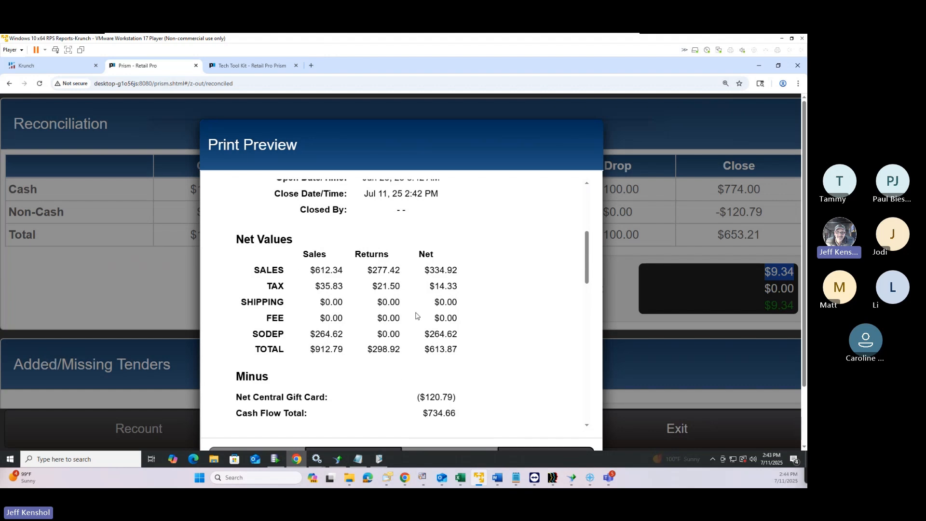
{"action": "scroll", "coordinate": [429, 309], "scroll_direction": "down", "scroll_amount": 1}
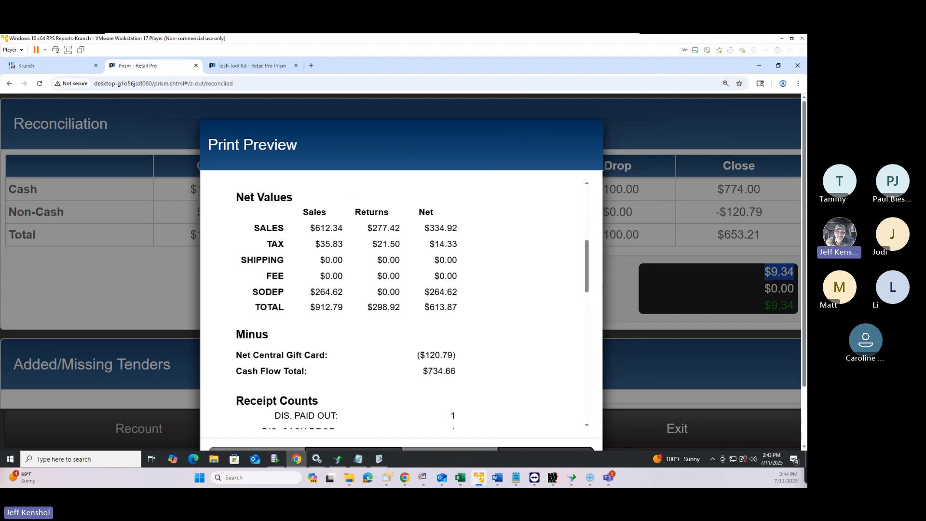
{"action": "left_click_drag", "start_coordinate": [425, 308], "coordinate": [450, 307]}
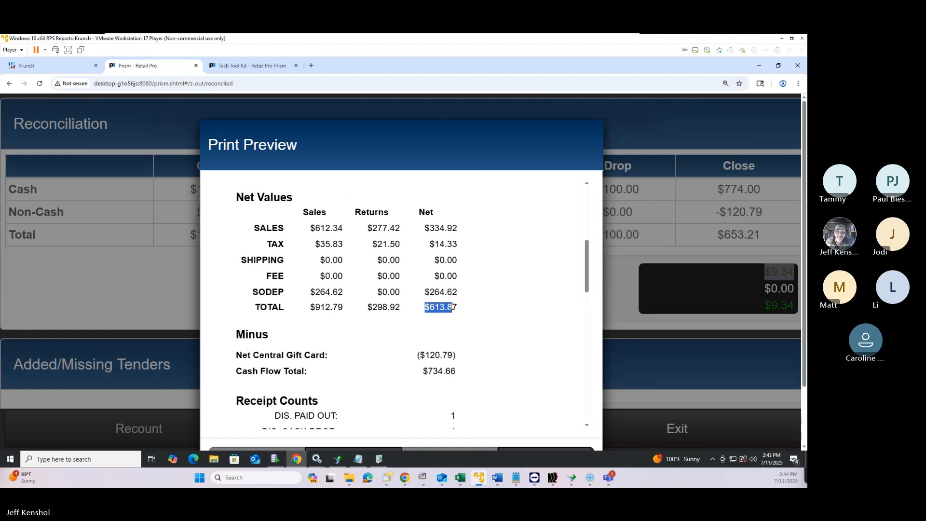
{"action": "mouse_move", "coordinate": [422, 371]}
{"action": "left_mouse_down"}
{"action": "mouse_move", "coordinate": [470, 378]}
{"action": "mouse_move", "coordinate": [431, 372]}
{"action": "left_mouse_up"}
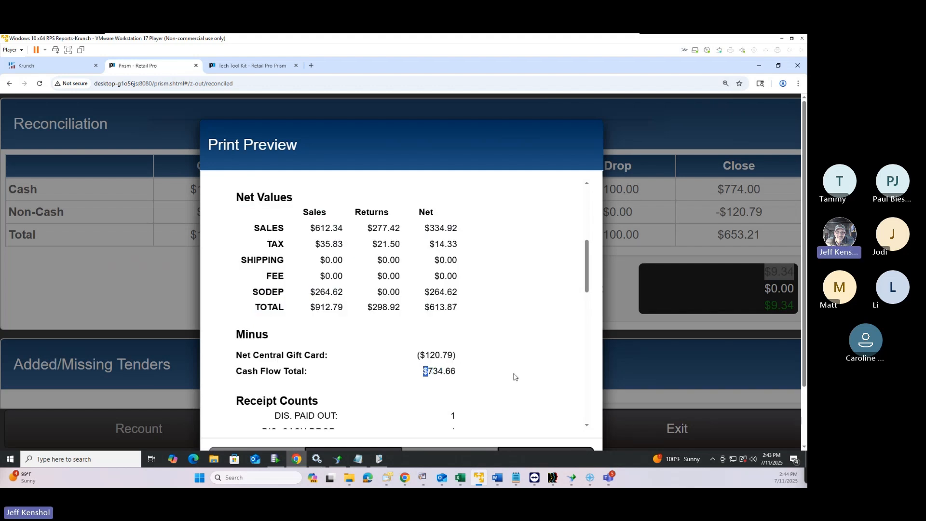
{"action": "scroll", "coordinate": [510, 359], "scroll_direction": "down", "scroll_amount": 3}
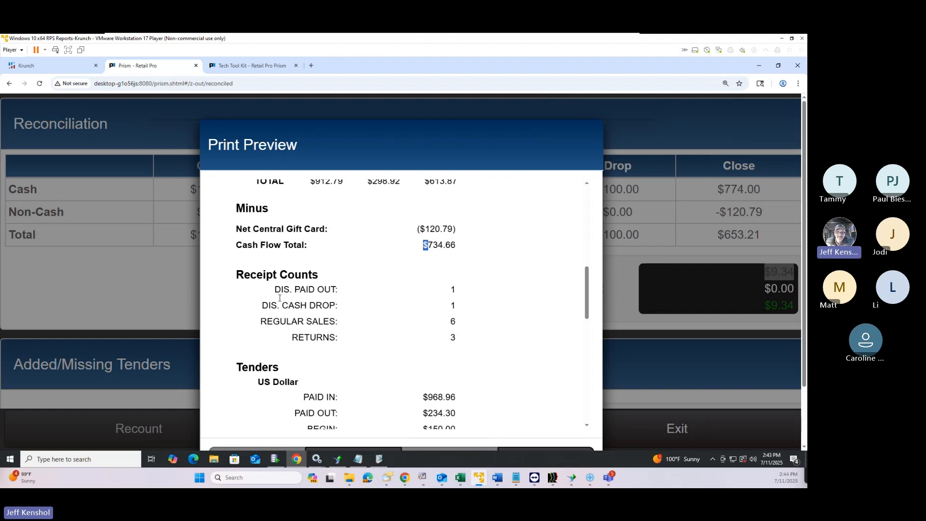
{"action": "left_click", "coordinate": [337, 337]}
{"action": "left_click_drag", "start_coordinate": [240, 303], "coordinate": [243, 280]}
{"action": "left_click", "coordinate": [257, 288]}
{"action": "scroll", "coordinate": [268, 283], "scroll_direction": "up", "scroll_amount": 4}
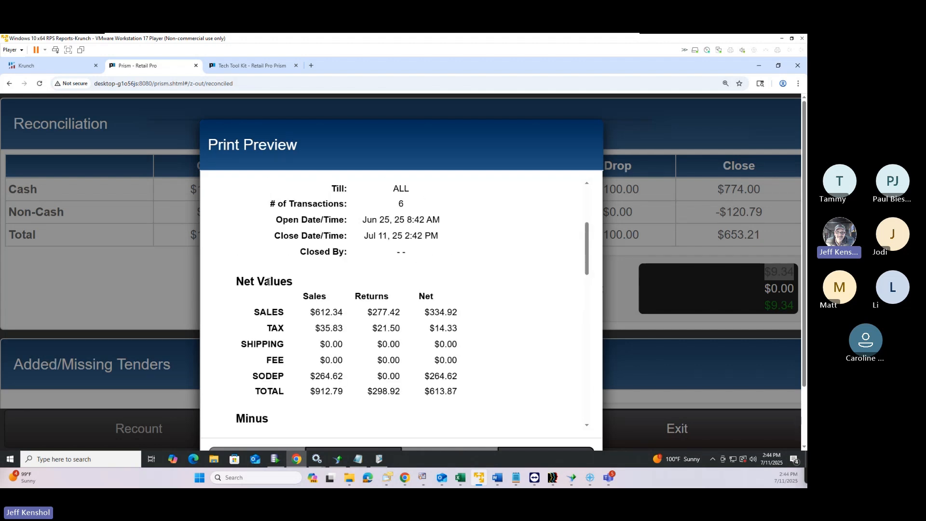
{"action": "scroll", "coordinate": [268, 282], "scroll_direction": "up", "scroll_amount": 3}
{"action": "scroll", "coordinate": [269, 281], "scroll_direction": "down", "scroll_amount": 8}
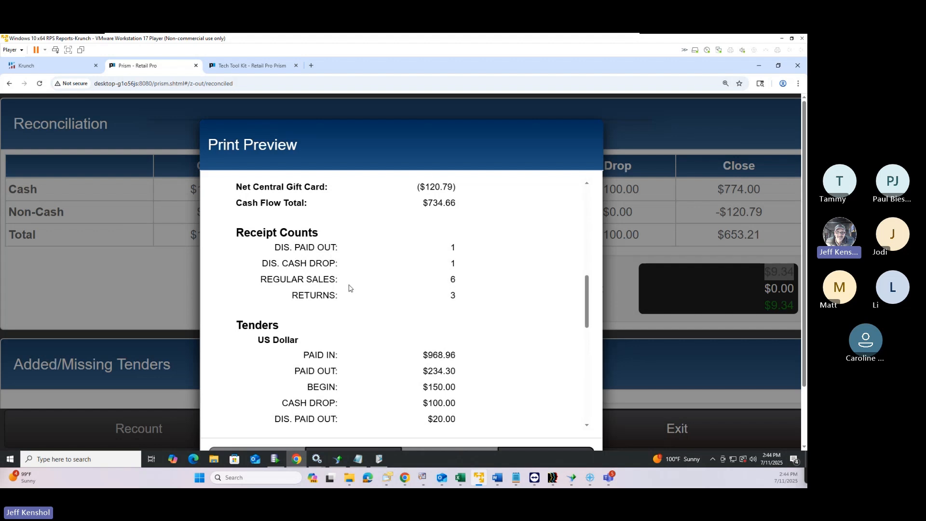
{"action": "left_click_drag", "start_coordinate": [283, 249], "coordinate": [302, 263]}
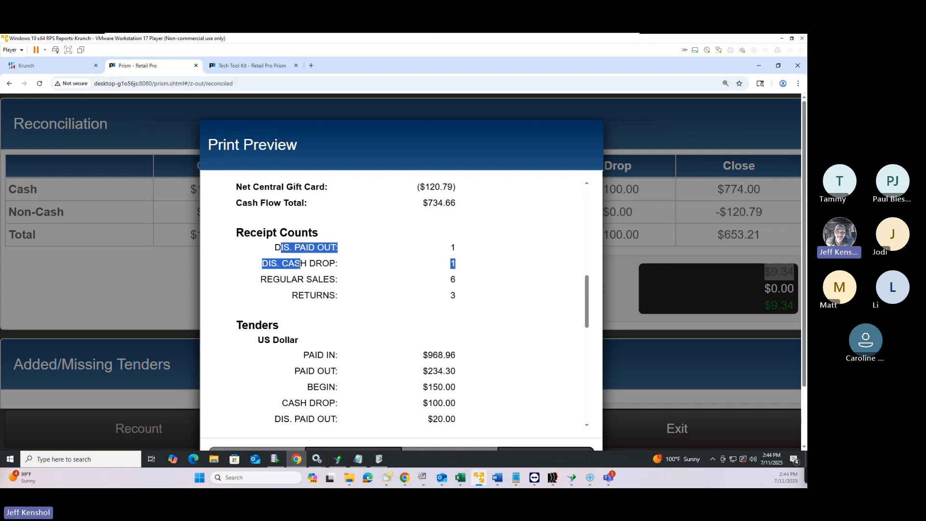
{"action": "scroll", "coordinate": [354, 316], "scroll_direction": "down", "scroll_amount": 3}
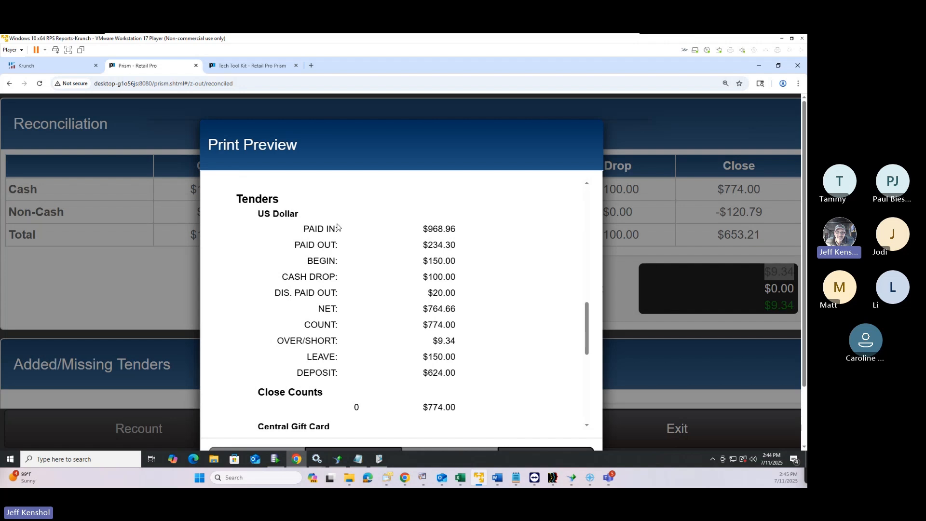
Review the Paid Out $234.30, US Dollar tender lines and $764.66 net amount in the preview
{"action": "left_click_drag", "start_coordinate": [423, 230], "coordinate": [454, 246]}
{"action": "left_click", "coordinate": [435, 259]}
{"action": "left_click_drag", "start_coordinate": [428, 279], "coordinate": [459, 285]}
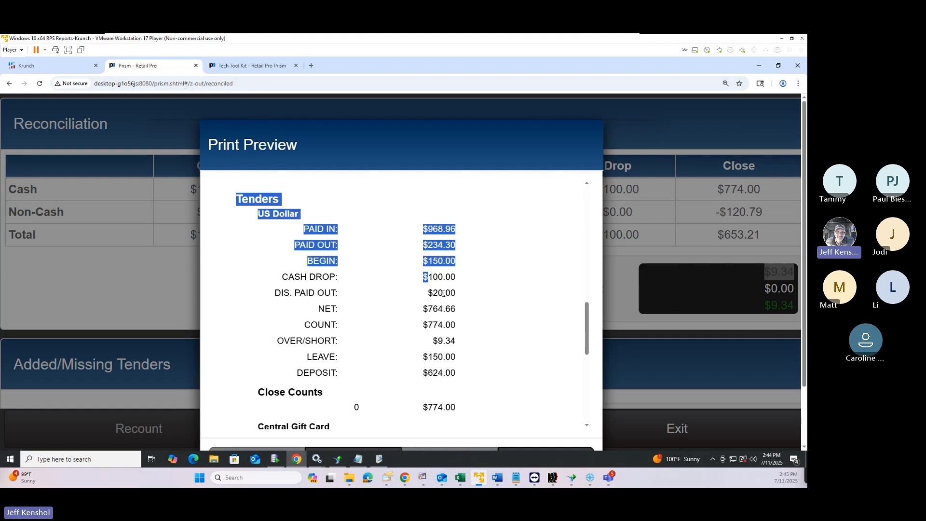
{"action": "left_click", "coordinate": [344, 307]}
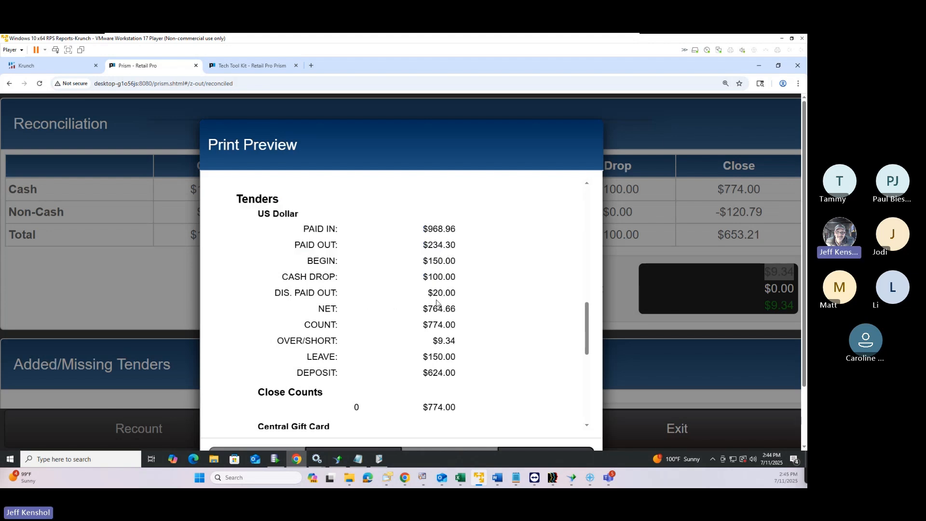
{"action": "left_click_drag", "start_coordinate": [426, 309], "coordinate": [459, 346]}
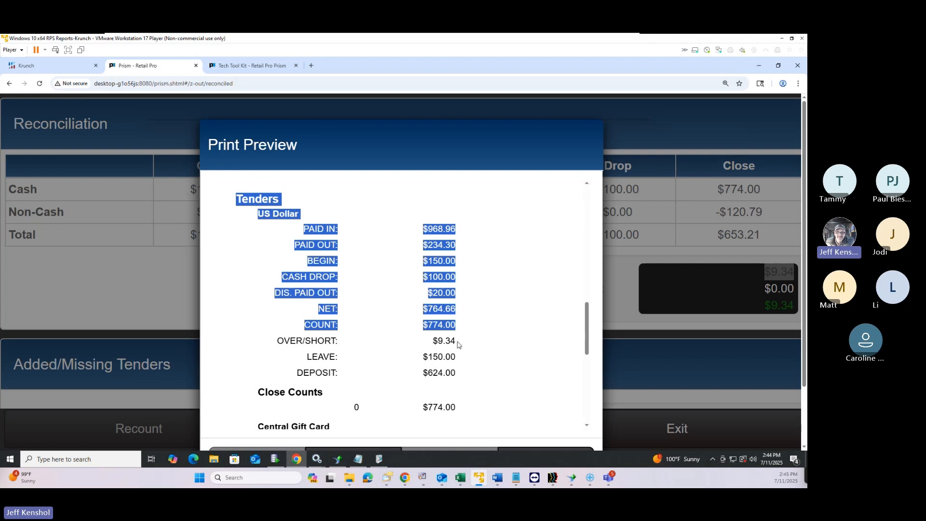
{"action": "left_click", "coordinate": [467, 340]}
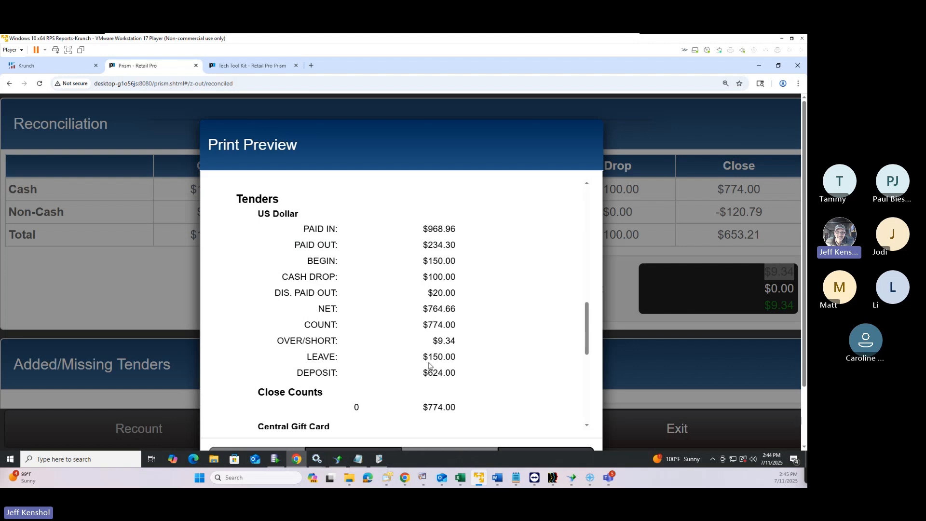
Check the over/short and $624.00 deposit, scroll to the Central Gift Card section, then cancel
{"action": "left_click_drag", "start_coordinate": [424, 373], "coordinate": [452, 374]}
{"action": "left_click_drag", "start_coordinate": [442, 341], "coordinate": [460, 340]}
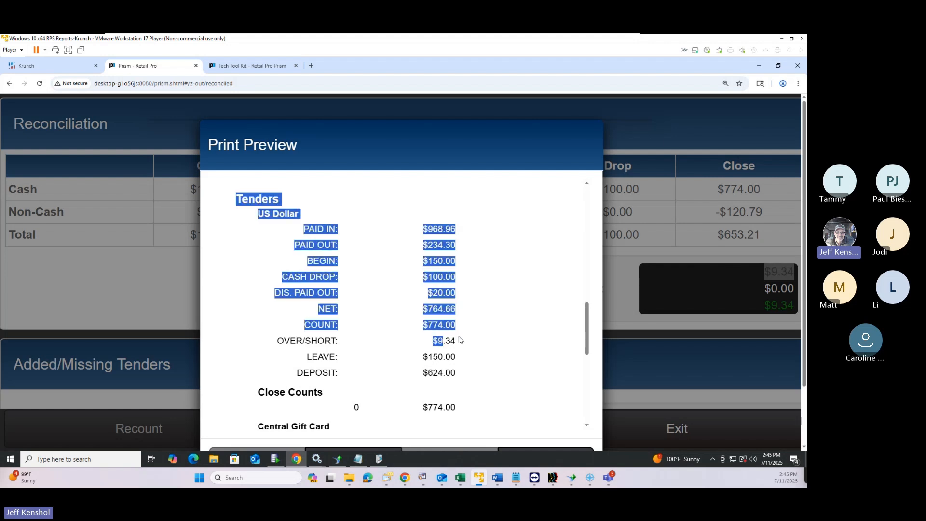
{"action": "left_click", "coordinate": [444, 373]}
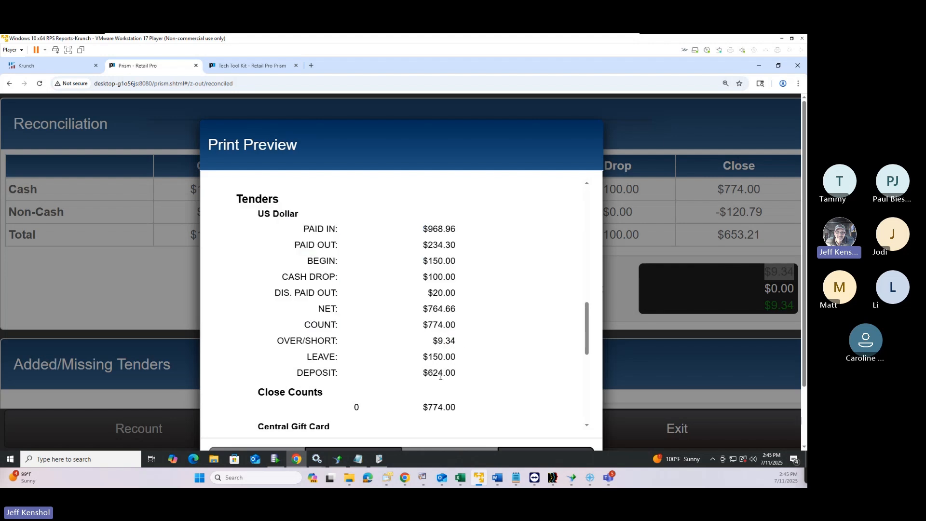
{"action": "double_click", "coordinate": [440, 376]}
{"action": "scroll", "coordinate": [520, 369], "scroll_direction": "down", "scroll_amount": 3}
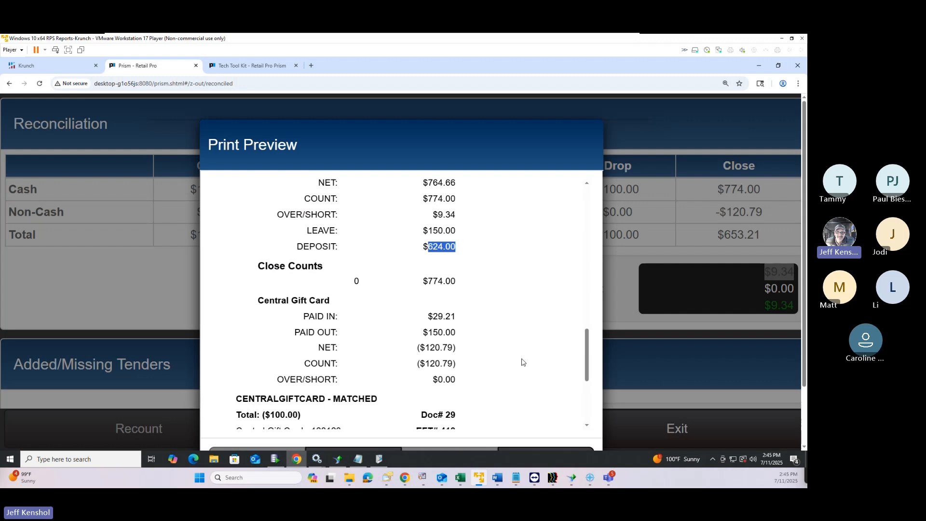
{"action": "scroll", "coordinate": [525, 316], "scroll_direction": "down", "scroll_amount": 3}
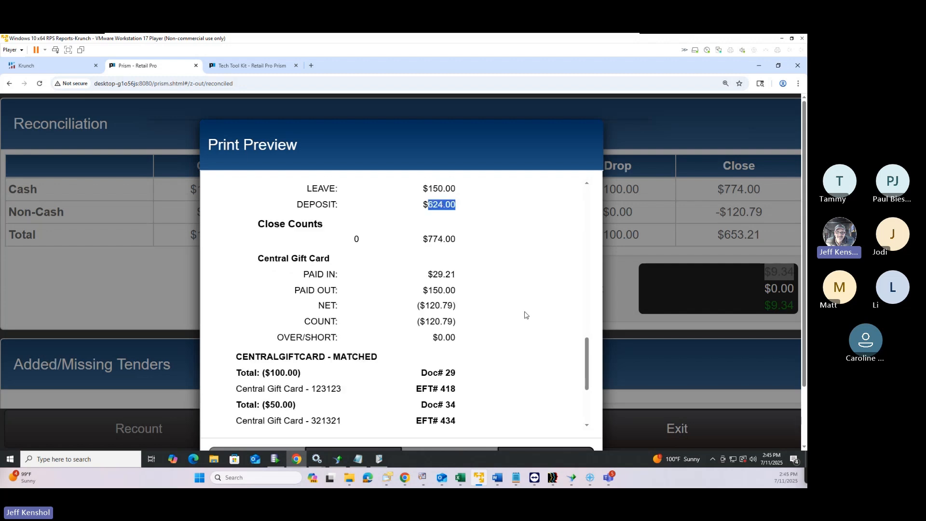
{"action": "scroll", "coordinate": [526, 315], "scroll_direction": "up", "scroll_amount": 3}
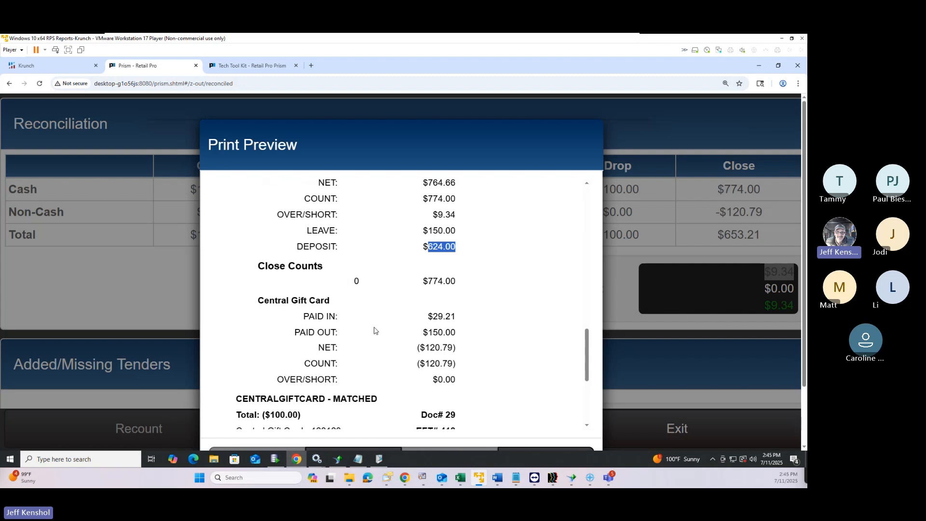
{"action": "scroll", "coordinate": [375, 331], "scroll_direction": "down", "scroll_amount": 5}
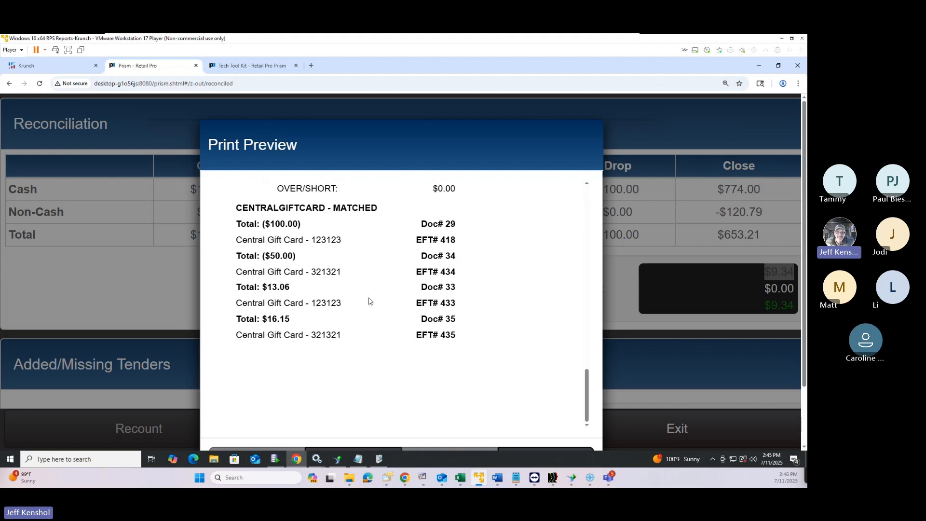
{"action": "scroll", "coordinate": [387, 307], "scroll_direction": "up", "scroll_amount": 4}
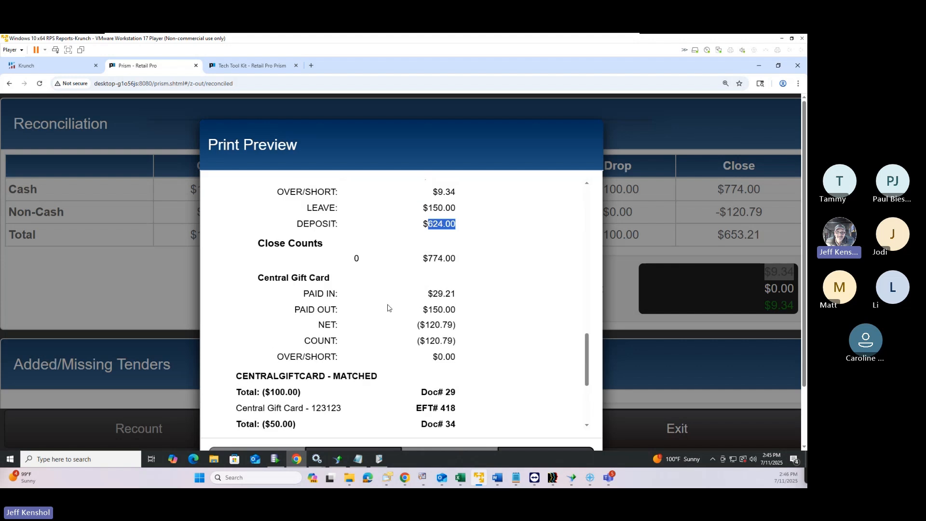
{"action": "scroll", "coordinate": [388, 308], "scroll_direction": "down", "scroll_amount": 6}
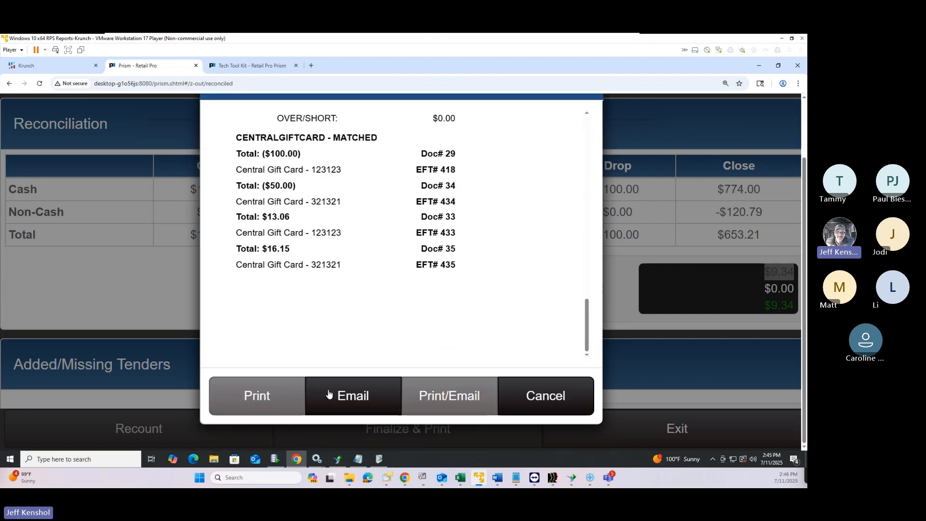
{"action": "left_click", "coordinate": [546, 401]}
Dismiss printing, go to Point of Sale, and decline opening a register
{"action": "left_click", "coordinate": [644, 403]}
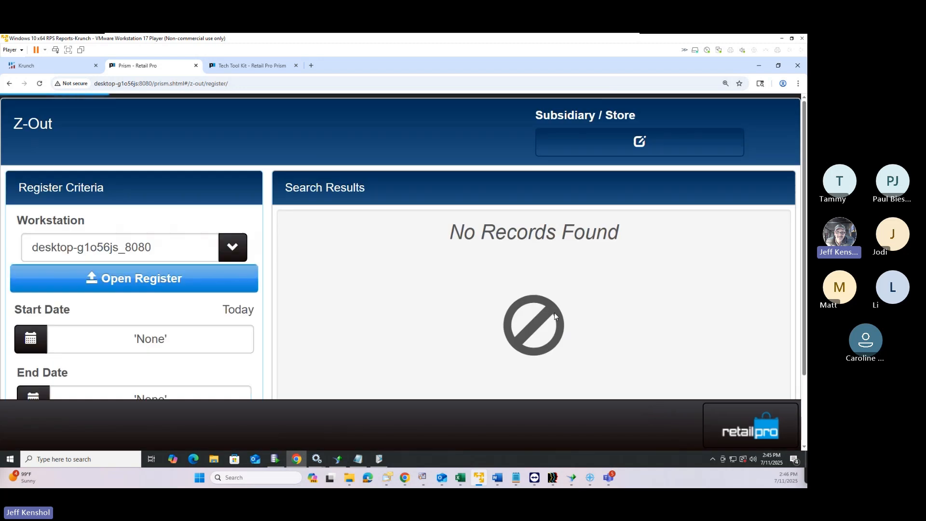
{"action": "scroll", "coordinate": [523, 291], "scroll_direction": "down", "scroll_amount": 5}
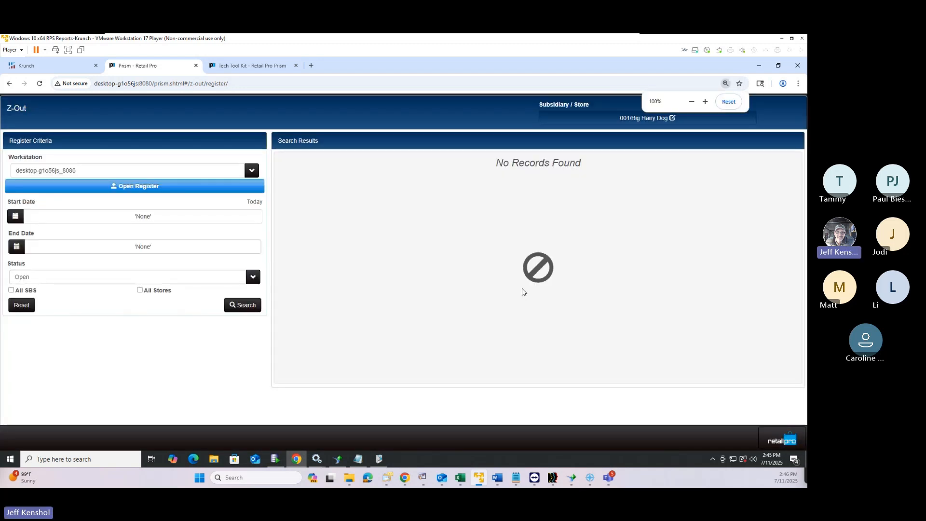
{"action": "left_click", "coordinate": [775, 440]}
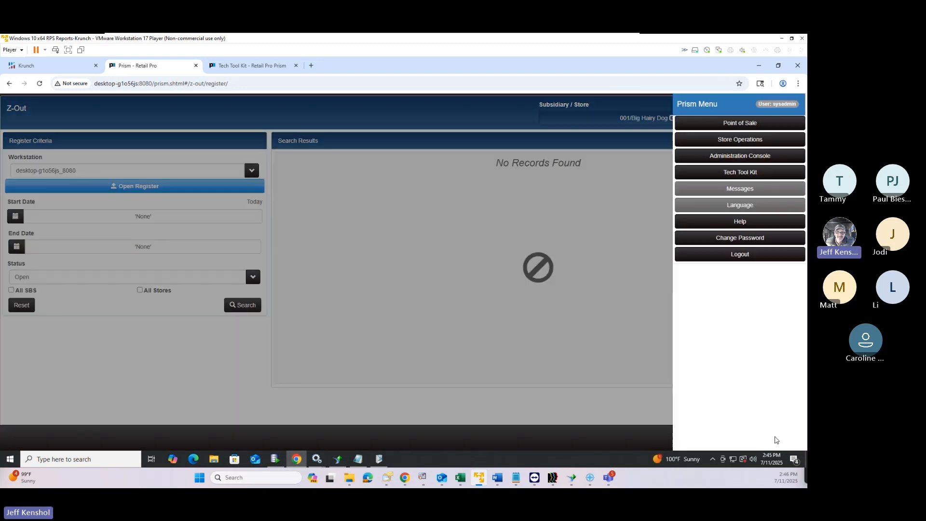
{"action": "left_click", "coordinate": [700, 124]}
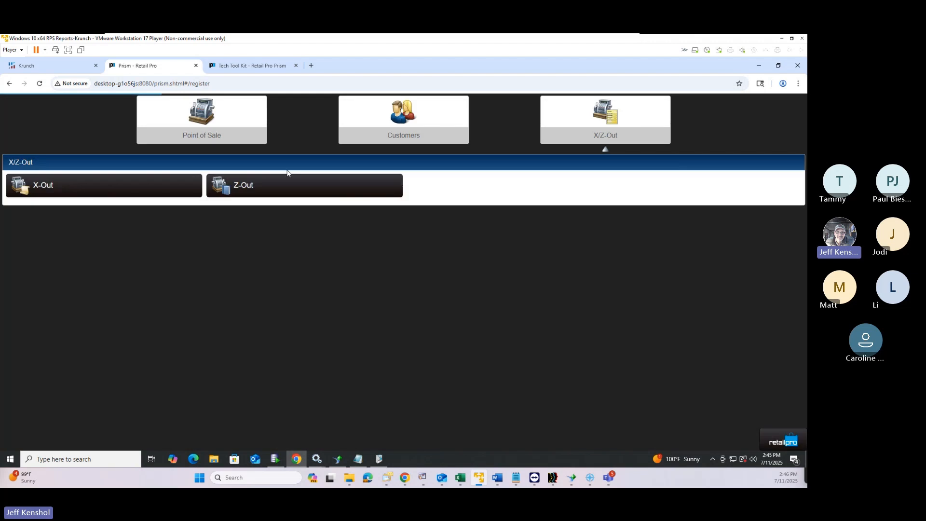
{"action": "left_click", "coordinate": [152, 131]}
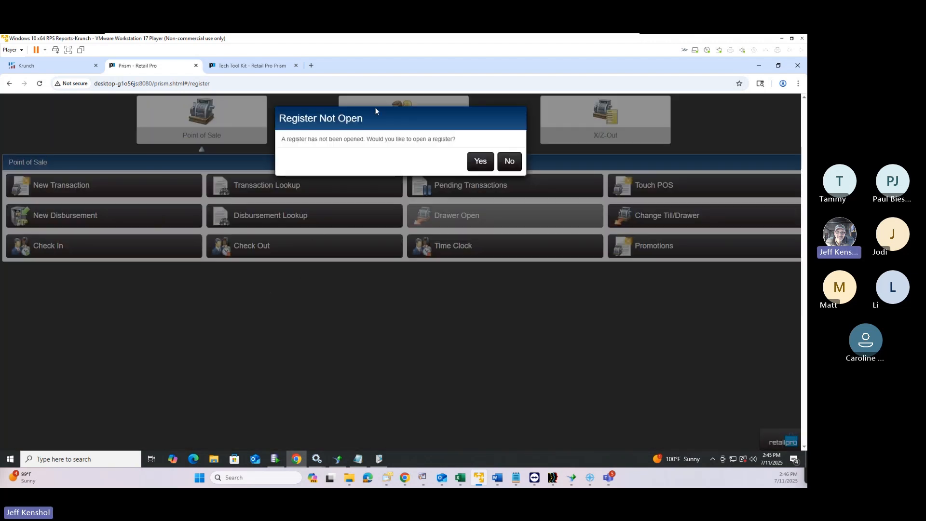
{"action": "left_click_drag", "start_coordinate": [464, 140], "coordinate": [276, 133]}
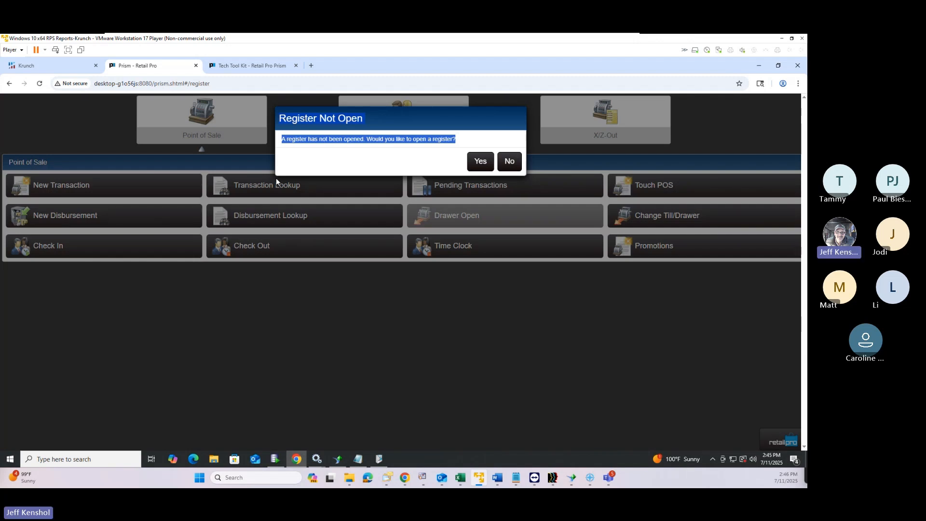
{"action": "left_click", "coordinate": [510, 162]}
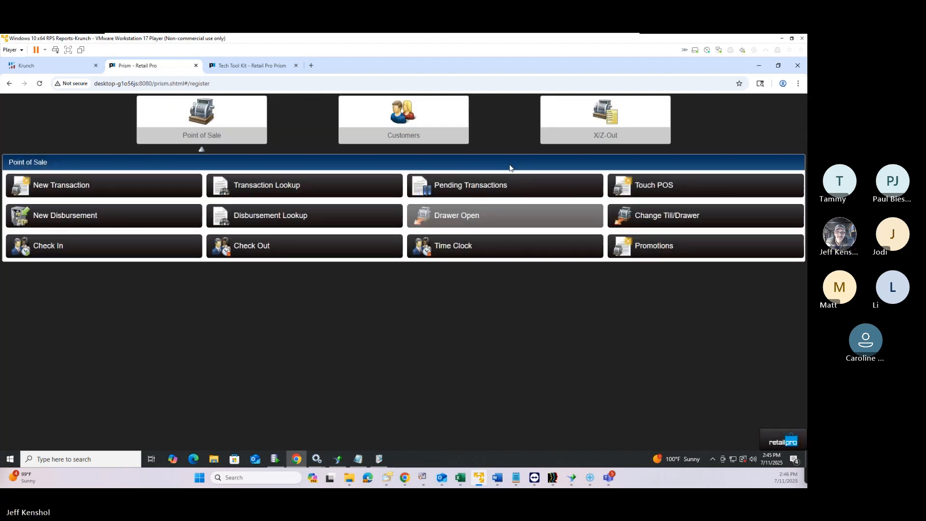
Return to the Z-Out register page under X/Z-Out and bring up the Prism Menu
{"action": "left_click", "coordinate": [603, 134]}
{"action": "double_click", "coordinate": [603, 134]}
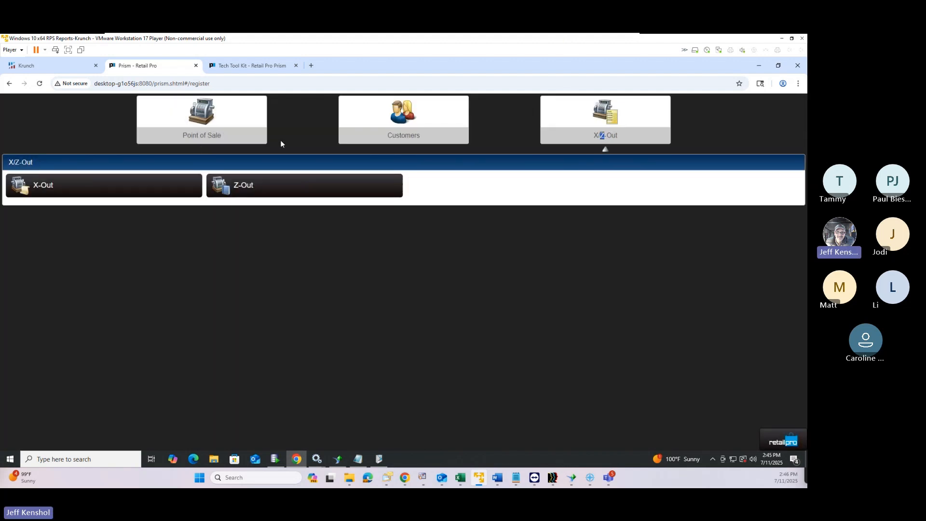
{"action": "left_click", "coordinate": [255, 186]}
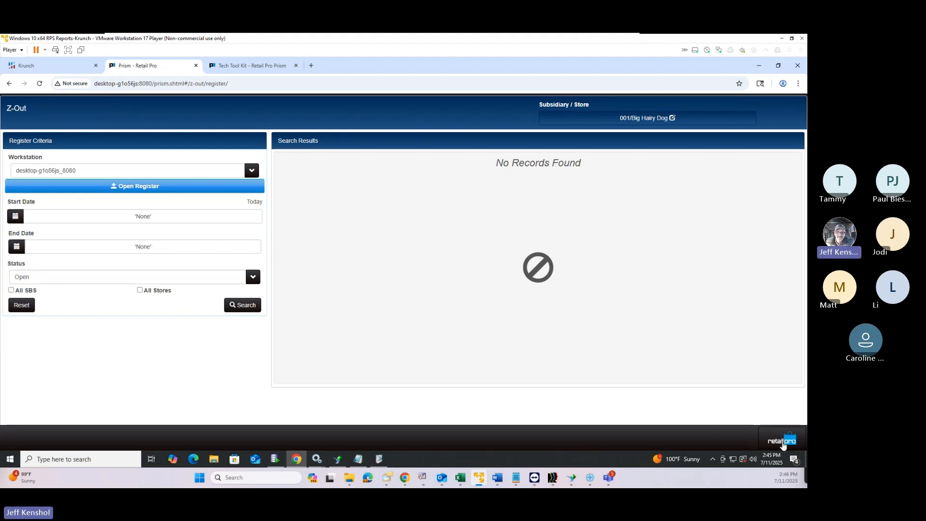
{"action": "left_click", "coordinate": [783, 440]}
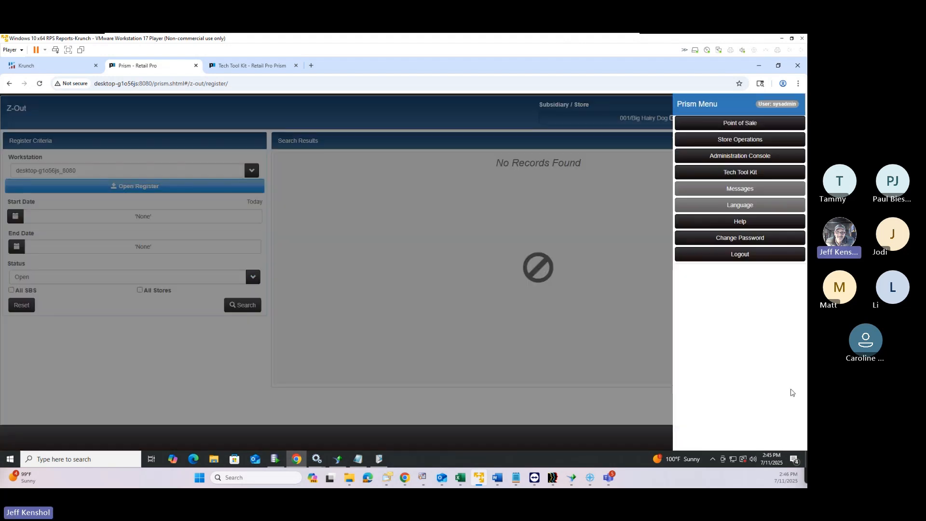
Go to Admin Console Global Preferences > Currency > General settings
{"action": "left_click", "coordinate": [736, 159]}
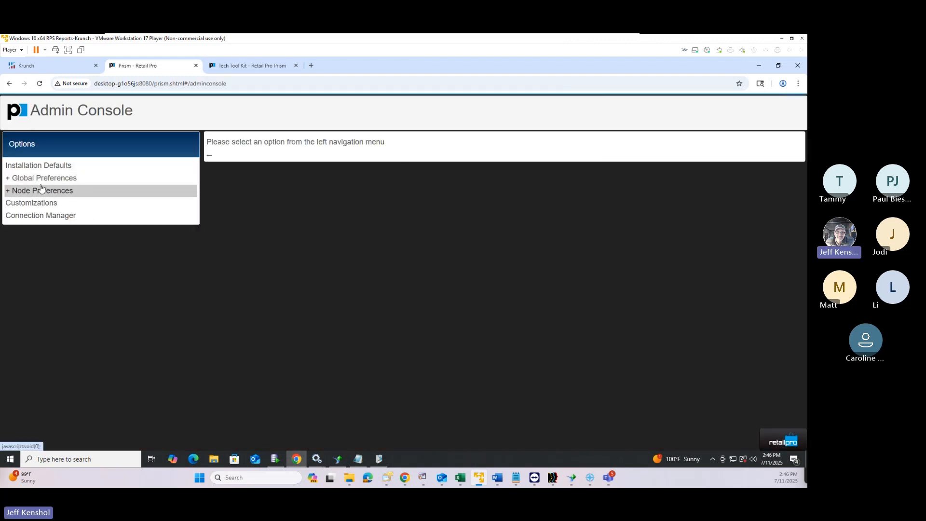
{"action": "left_click", "coordinate": [26, 192]}
{"action": "left_click", "coordinate": [25, 178]}
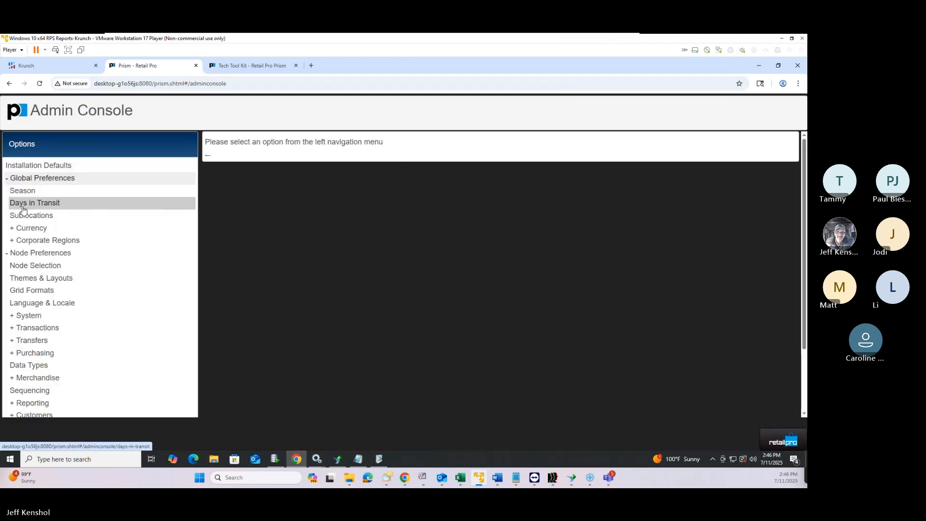
{"action": "left_click", "coordinate": [29, 228]}
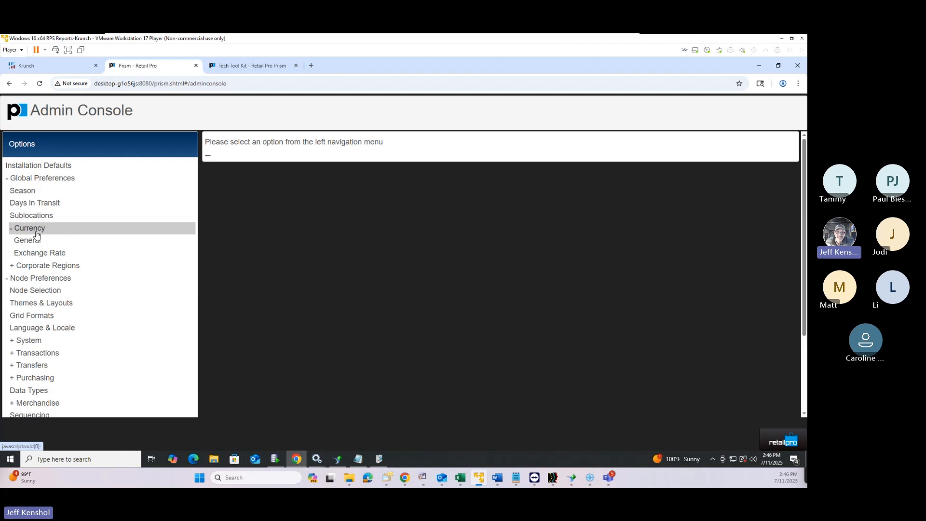
{"action": "left_click", "coordinate": [39, 242]}
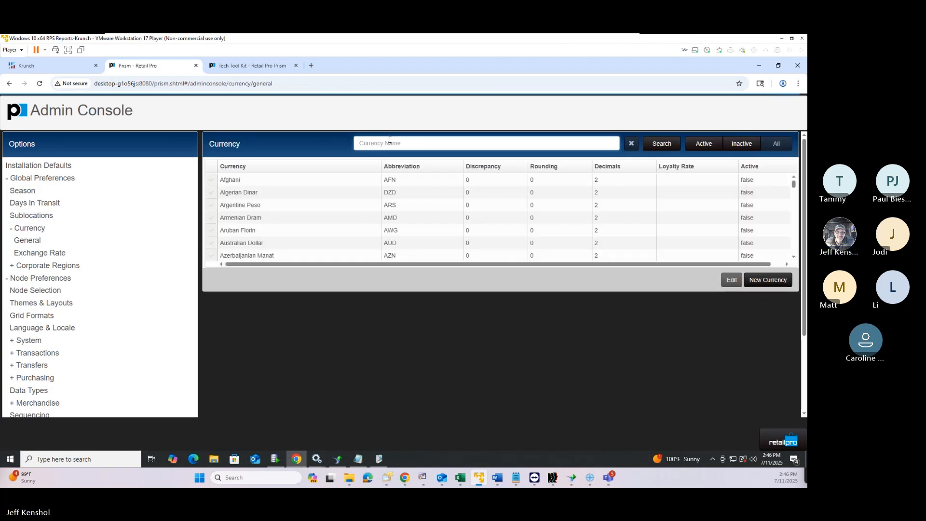
Filter currencies by 'us', select US Dollar, and pick its 100-Dollar denomination
{"action": "type", "text": "us d"}
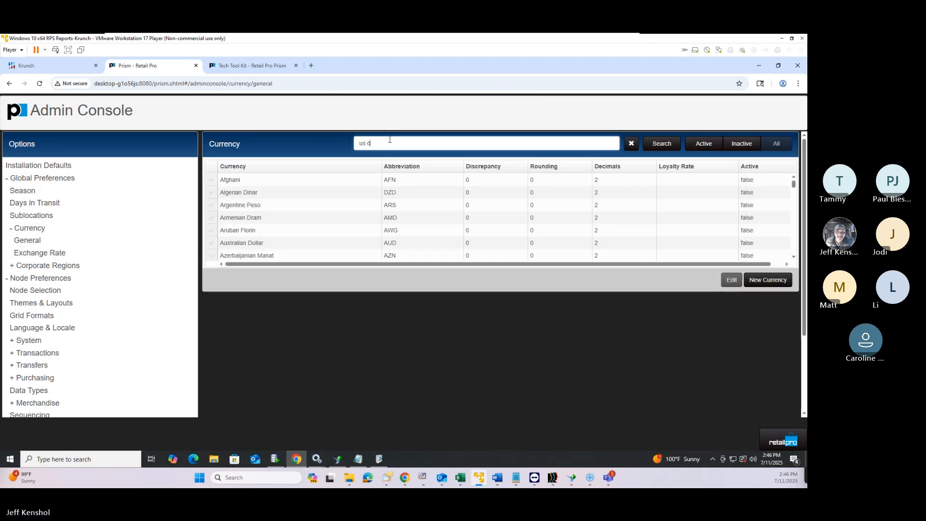
{"action": "key", "text": "Return"}
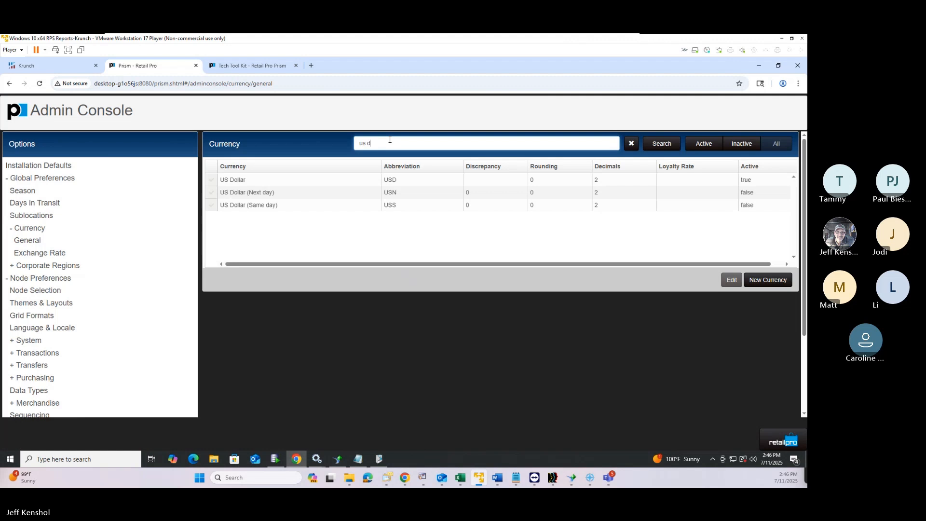
{"action": "left_click", "coordinate": [209, 181]}
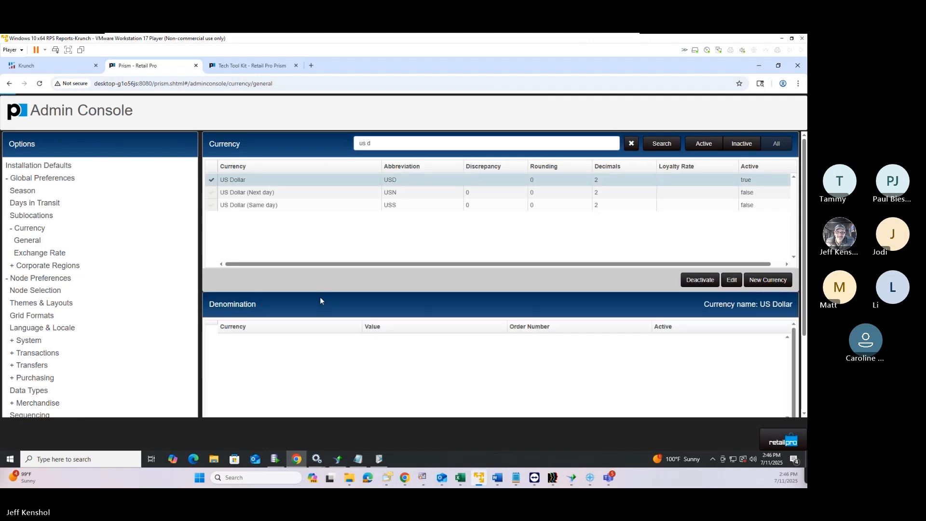
{"action": "scroll", "coordinate": [672, 336], "scroll_direction": "down", "scroll_amount": 2}
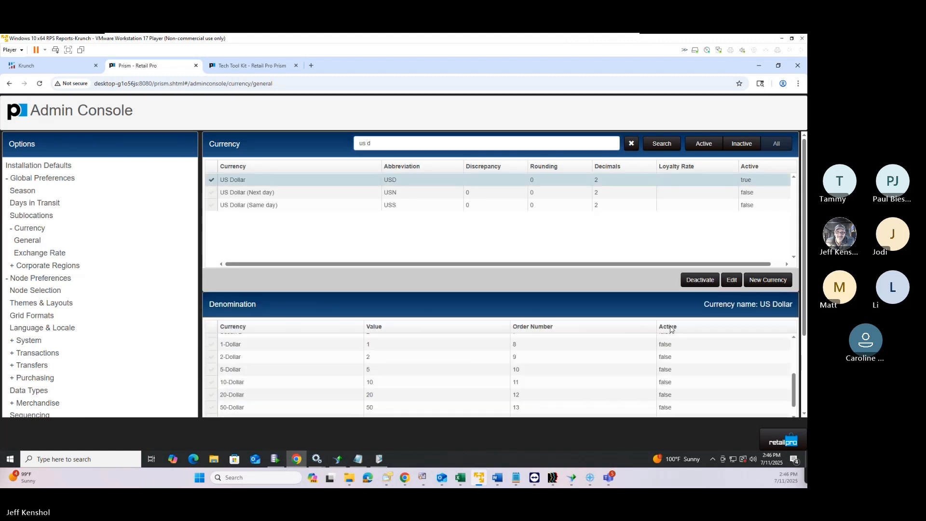
{"action": "scroll", "coordinate": [517, 355], "scroll_direction": "up", "scroll_amount": 2}
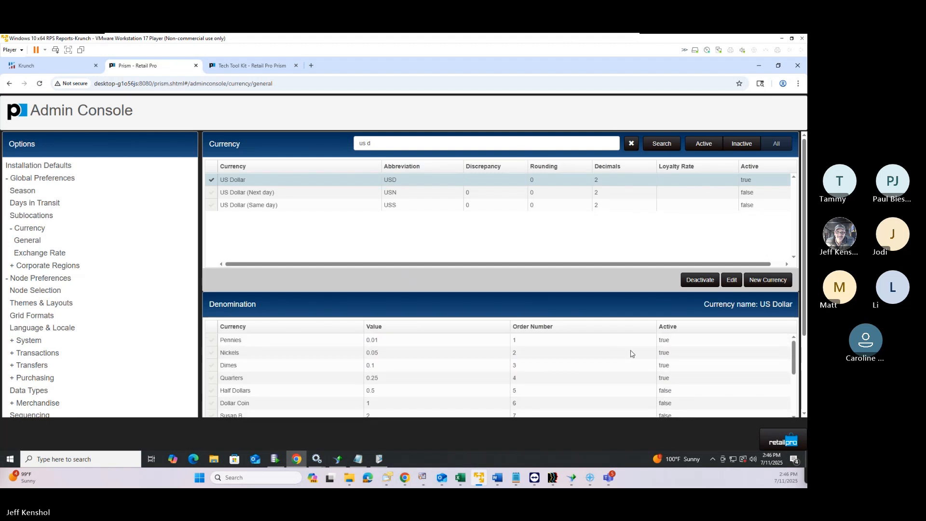
{"action": "scroll", "coordinate": [632, 354], "scroll_direction": "down", "scroll_amount": 2}
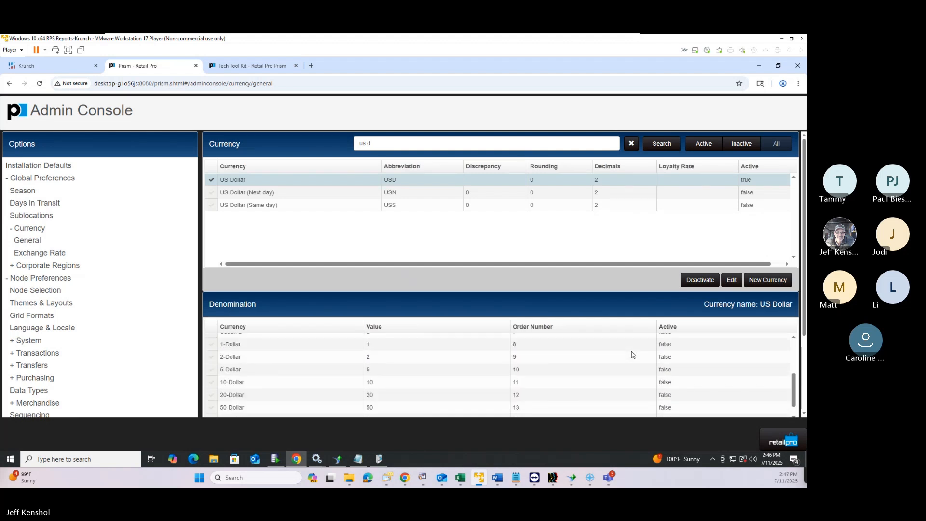
{"action": "scroll", "coordinate": [632, 354], "scroll_direction": "up", "scroll_amount": 2}
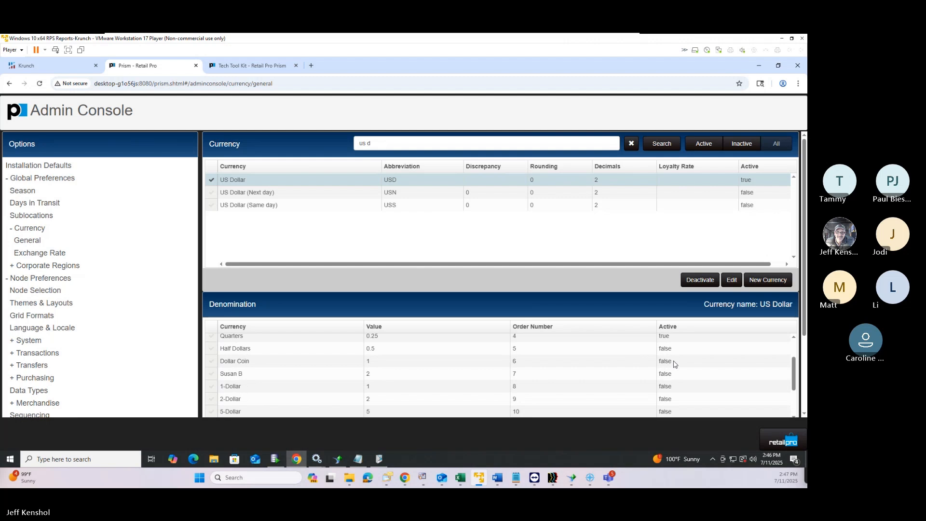
{"action": "scroll", "coordinate": [297, 379], "scroll_direction": "down", "scroll_amount": 2}
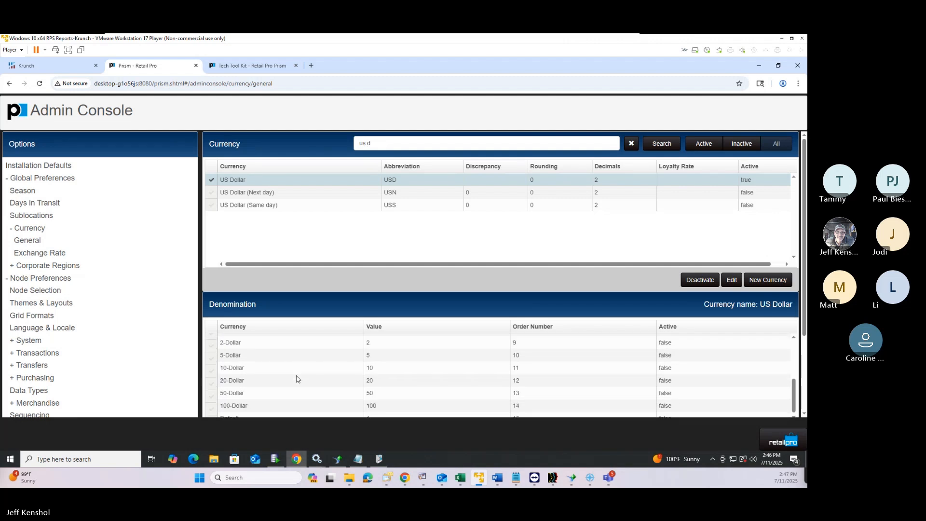
{"action": "scroll", "coordinate": [296, 380], "scroll_direction": "down", "scroll_amount": 1}
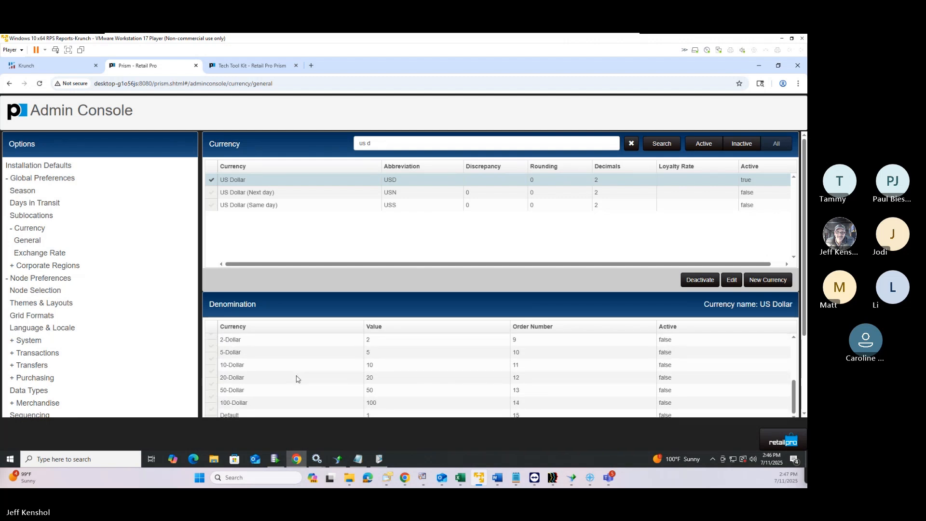
{"action": "left_click", "coordinate": [217, 407]}
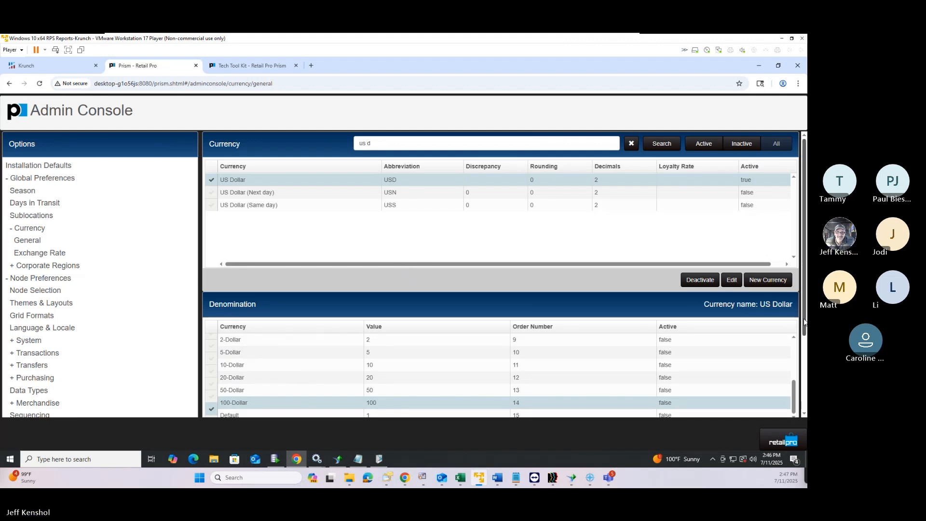
{"action": "scroll", "coordinate": [805, 321], "scroll_direction": "down", "scroll_amount": 2}
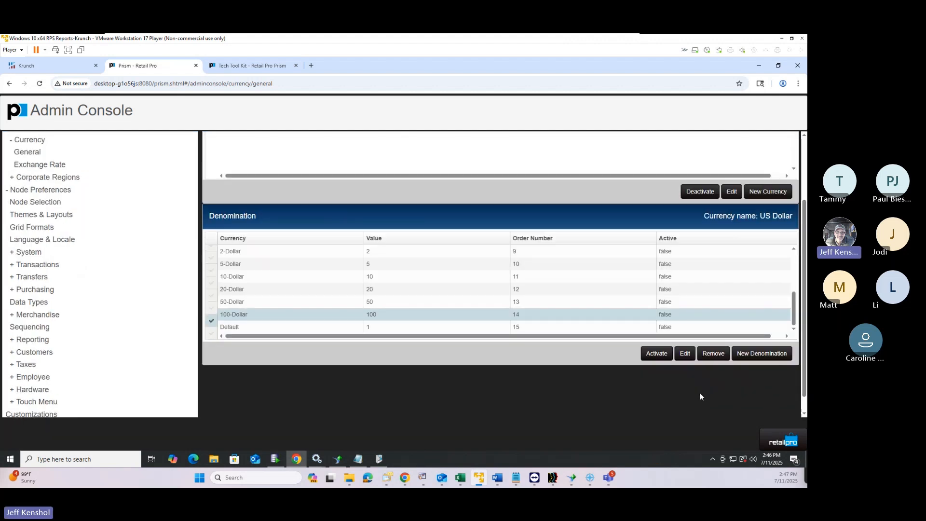
Make the US Dollar 100-Dollar and 50-Dollar denominations active
{"action": "left_click", "coordinate": [685, 353]}
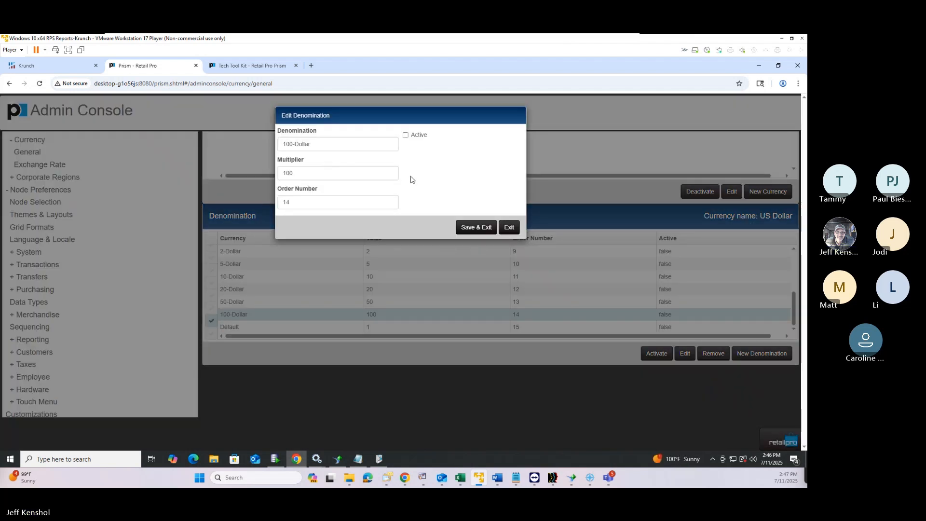
{"action": "left_click", "coordinate": [407, 137]}
{"action": "left_click", "coordinate": [482, 227]}
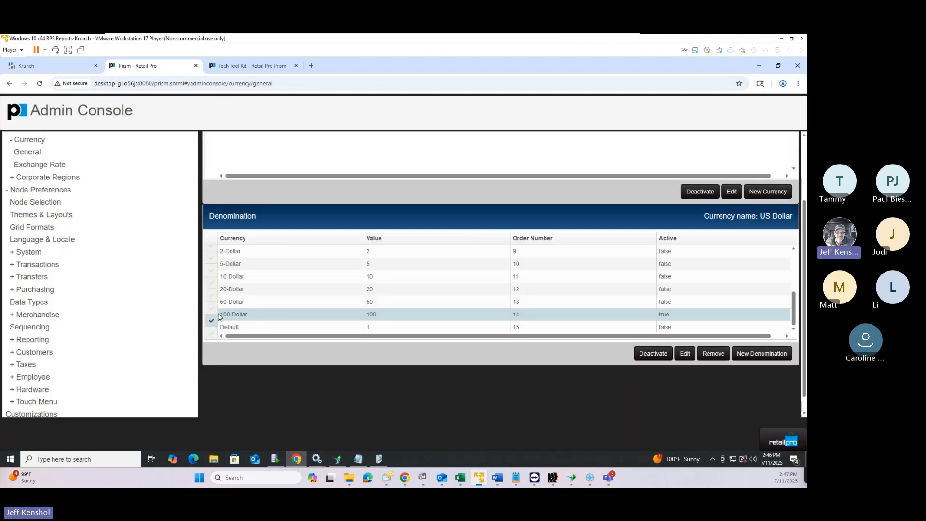
{"action": "left_click", "coordinate": [213, 304]}
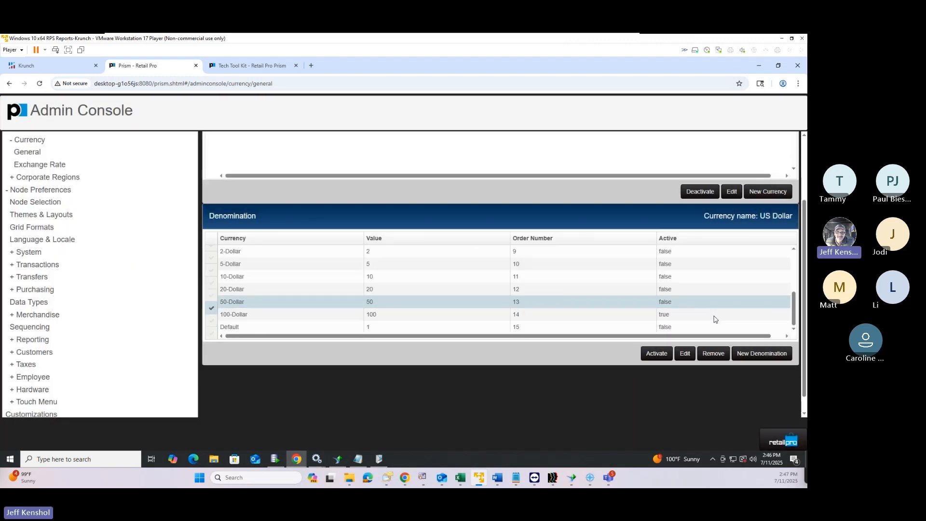
{"action": "left_click", "coordinate": [684, 355]}
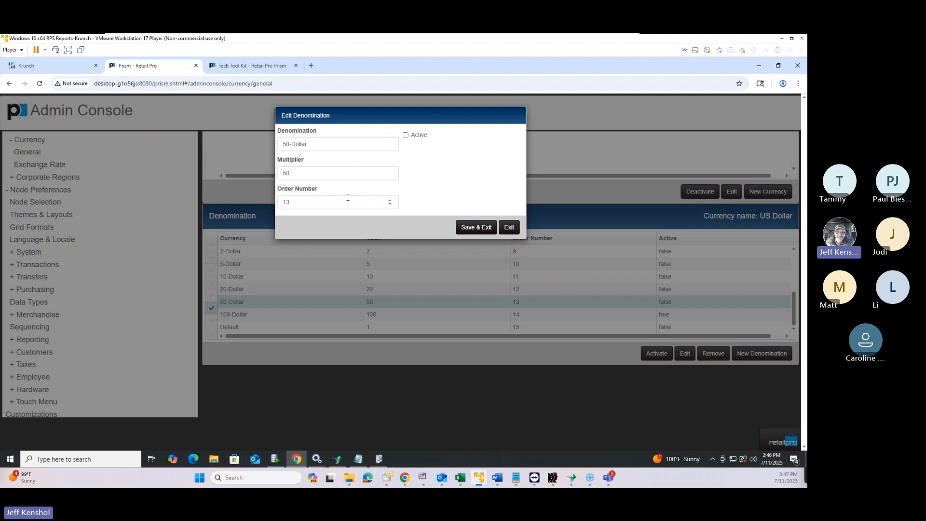
{"action": "left_click", "coordinate": [406, 135]}
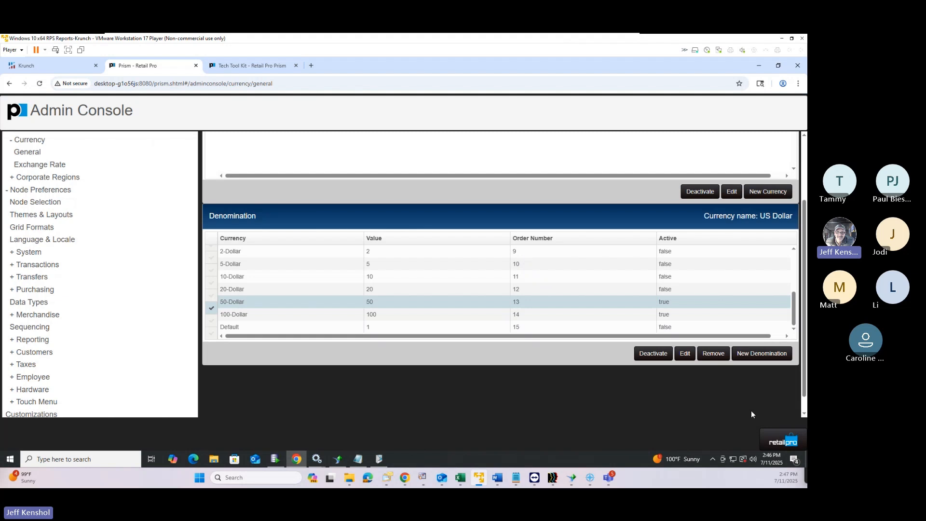
{"action": "left_click", "coordinate": [775, 445]}
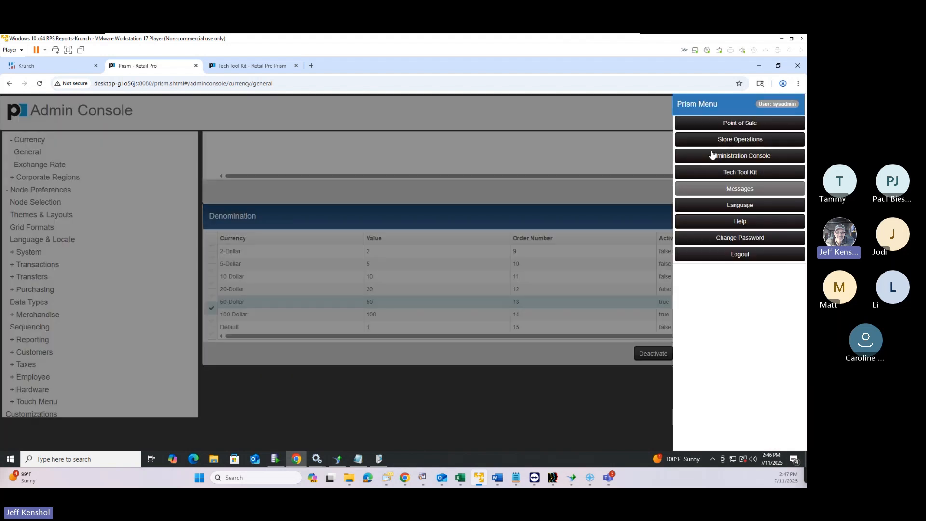
Start opening a register from the Z-Out page, clearing the existing currency totals
{"action": "left_click", "coordinate": [718, 124]}
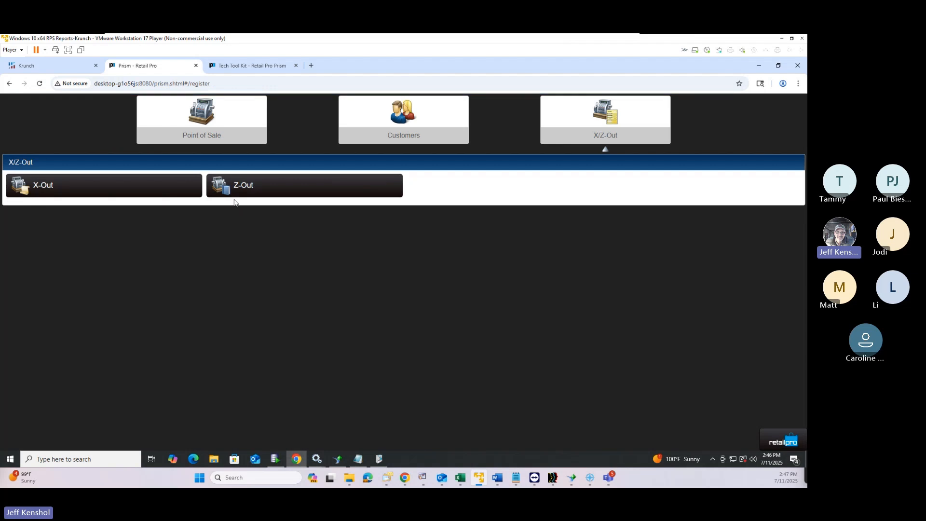
{"action": "left_click", "coordinate": [268, 193]}
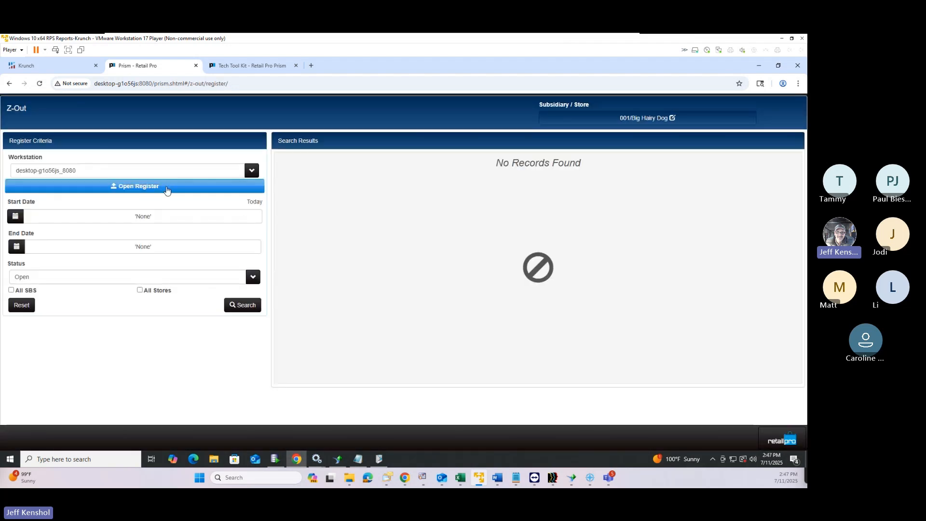
{"action": "left_click", "coordinate": [168, 188]}
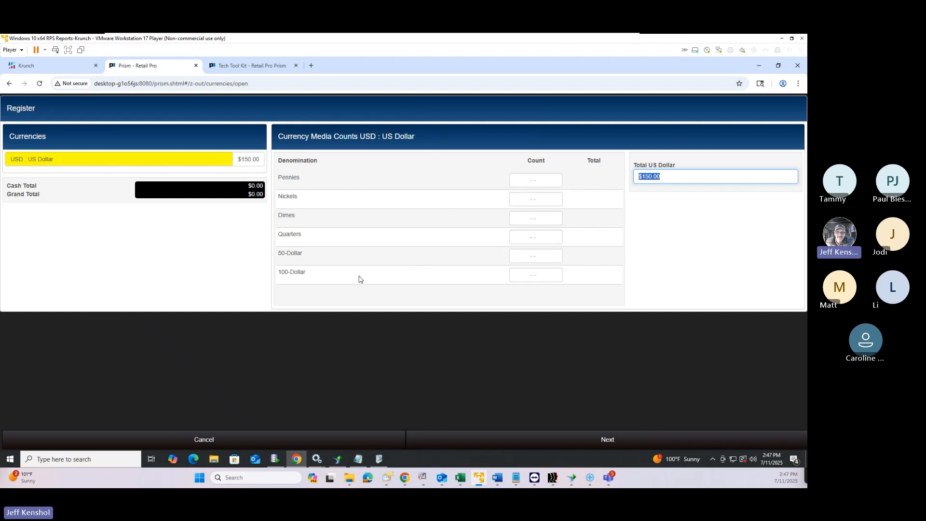
{"action": "left_click", "coordinate": [534, 277]}
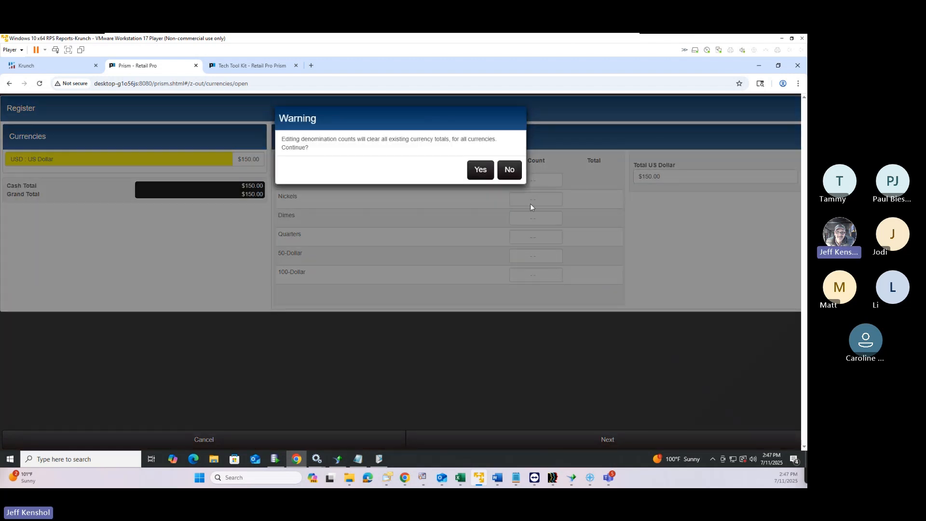
{"action": "left_click", "coordinate": [485, 177]}
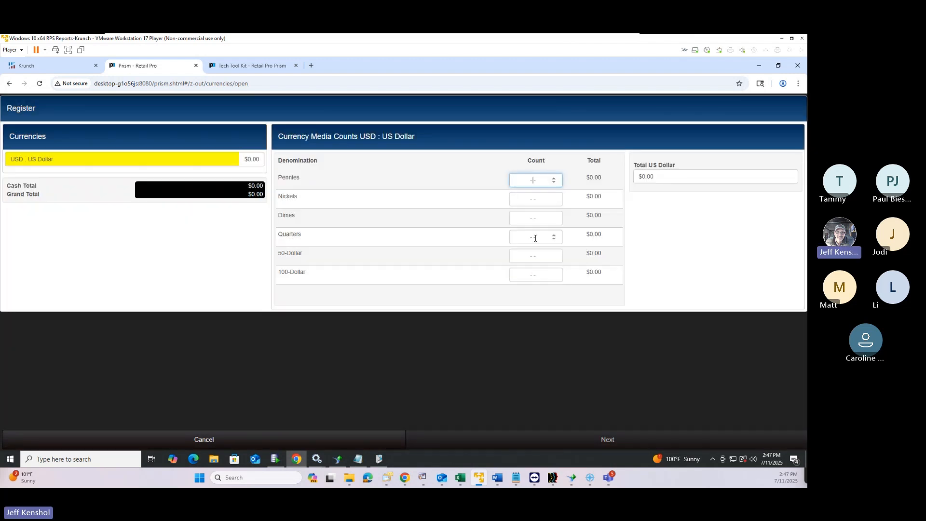
Count one 100-Dollar and one 50-Dollar bill to open the register with $150.00
{"action": "left_click", "coordinate": [533, 276]}
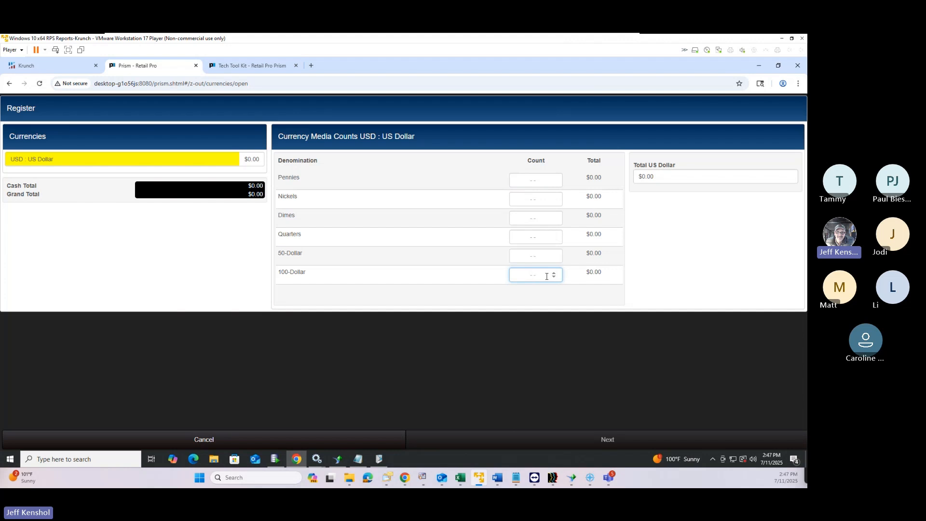
{"action": "type", "text": "1"}
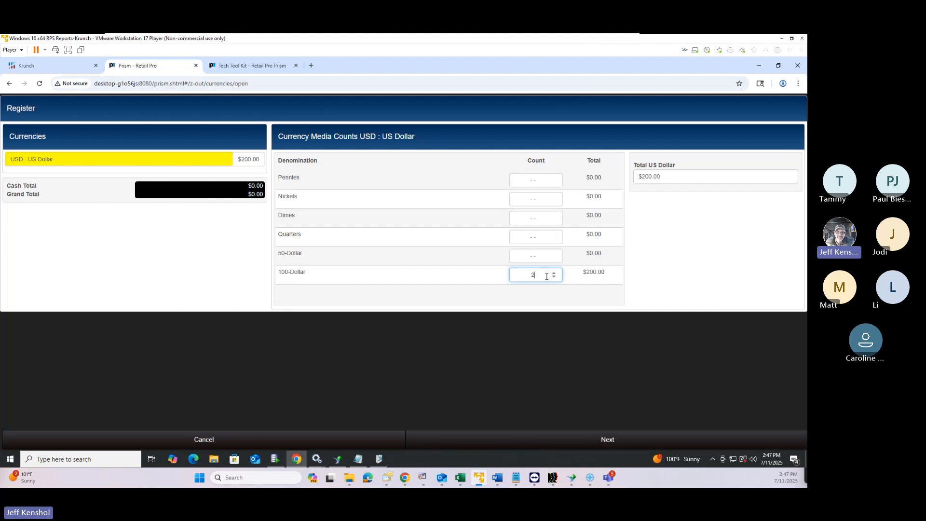
{"action": "left_click", "coordinate": [530, 259]}
{"action": "type", "text": "1"}
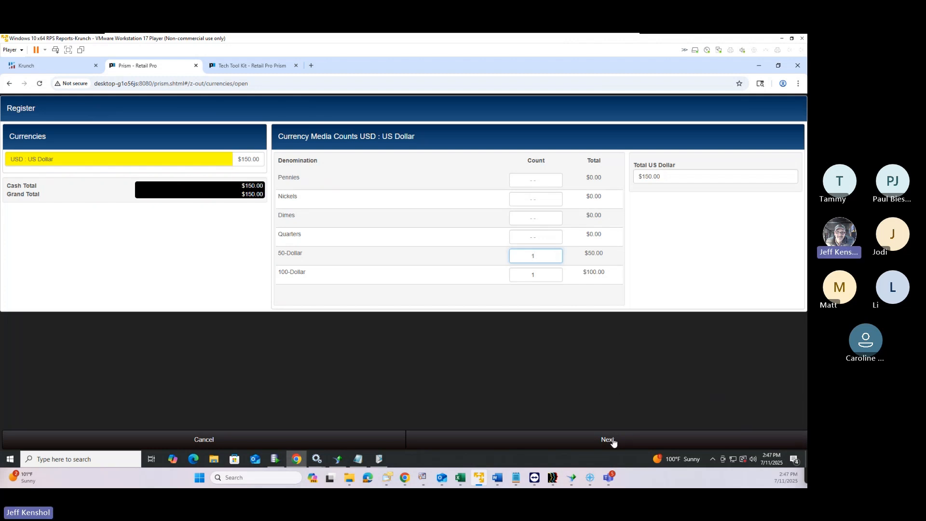
{"action": "left_click", "coordinate": [608, 439]}
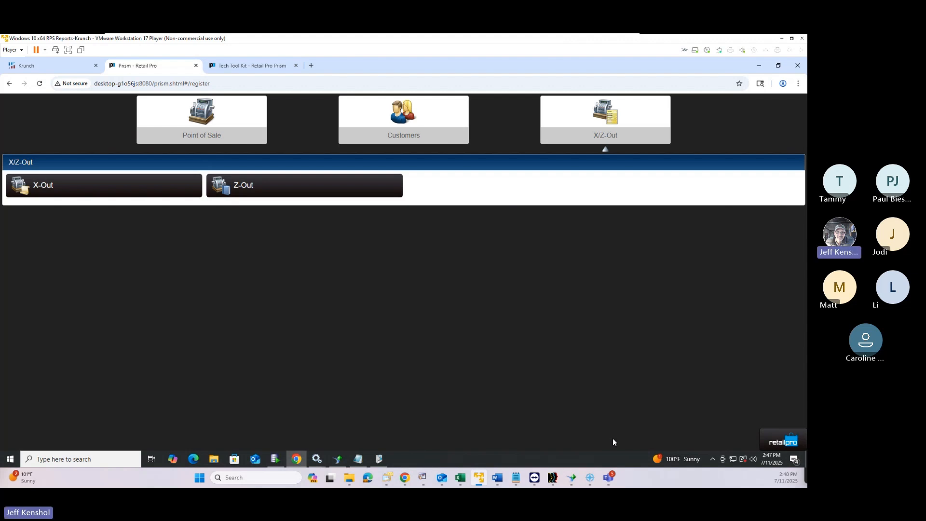
On the Z-Out page, set the search start date to Jan 1, 2023
{"action": "left_click", "coordinate": [292, 188]}
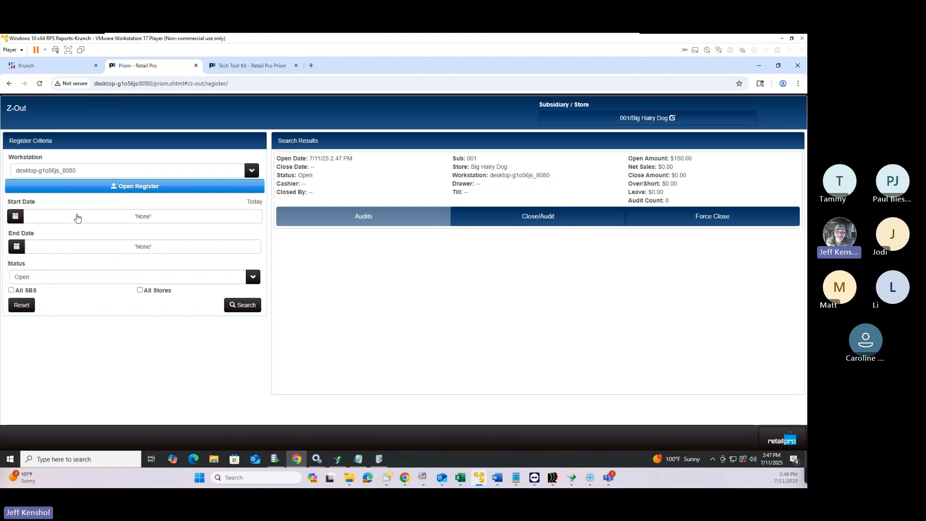
{"action": "left_click", "coordinate": [80, 216]}
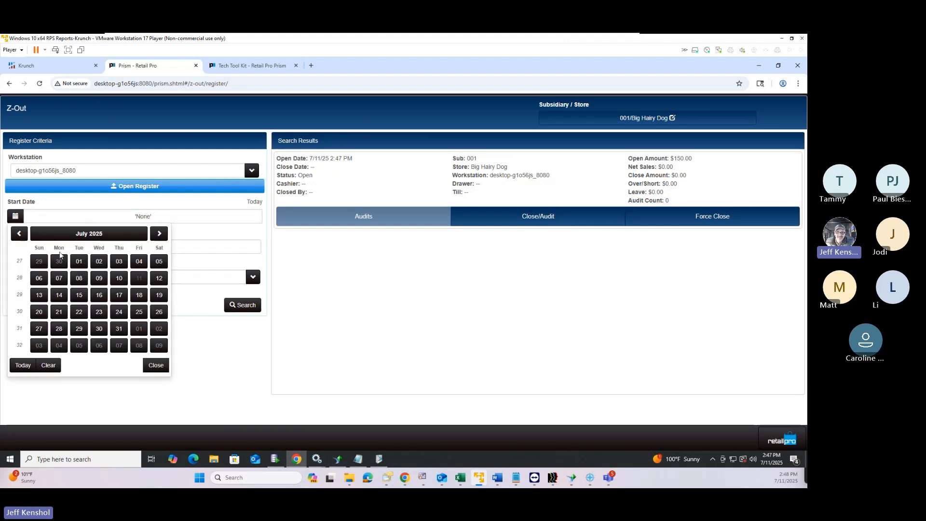
{"action": "left_click", "coordinate": [19, 234]}
{"action": "left_click", "coordinate": [19, 234]}
{"action": "left_click", "coordinate": [20, 233]}
{"action": "left_click", "coordinate": [19, 233]}
{"action": "left_click", "coordinate": [20, 233]}
{"action": "left_click", "coordinate": [19, 234]}
{"action": "left_click", "coordinate": [19, 234]}
{"action": "left_click", "coordinate": [24, 236]}
{"action": "left_click", "coordinate": [25, 235]}
{"action": "left_click", "coordinate": [24, 235]}
{"action": "left_click", "coordinate": [25, 236]}
{"action": "left_click", "coordinate": [24, 236]}
{"action": "left_click", "coordinate": [25, 236]}
{"action": "left_click", "coordinate": [24, 235]}
{"action": "left_click", "coordinate": [25, 235]}
{"action": "left_click", "coordinate": [24, 237]}
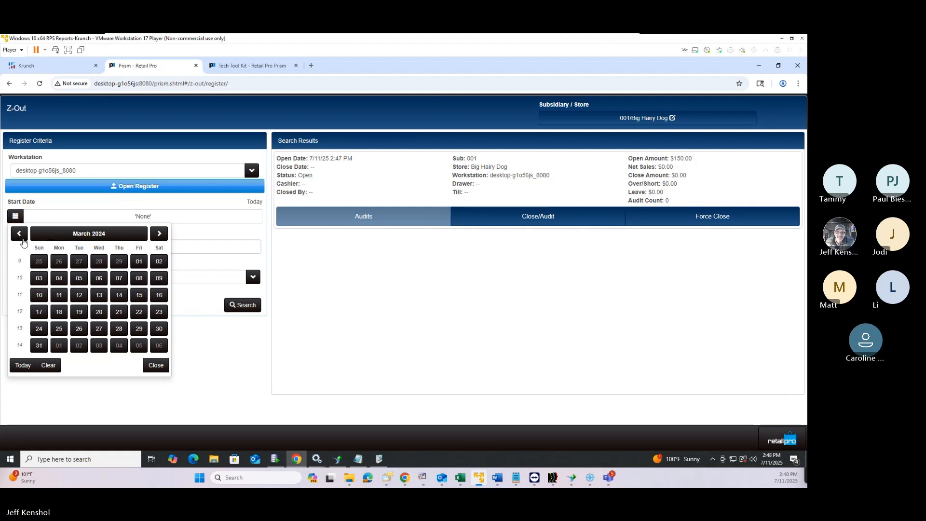
{"action": "left_click", "coordinate": [25, 237]}
{"action": "left_click", "coordinate": [78, 238]}
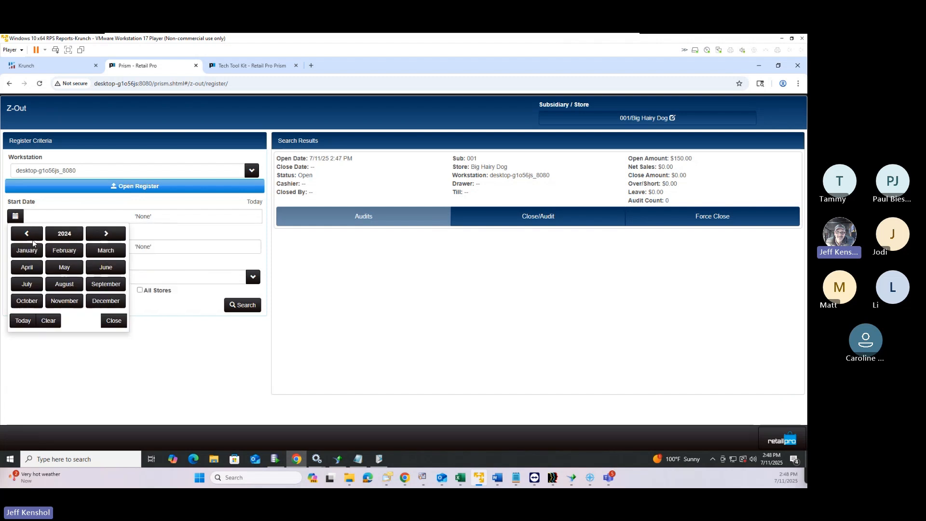
{"action": "left_click", "coordinate": [31, 237]}
{"action": "left_click", "coordinate": [32, 252]}
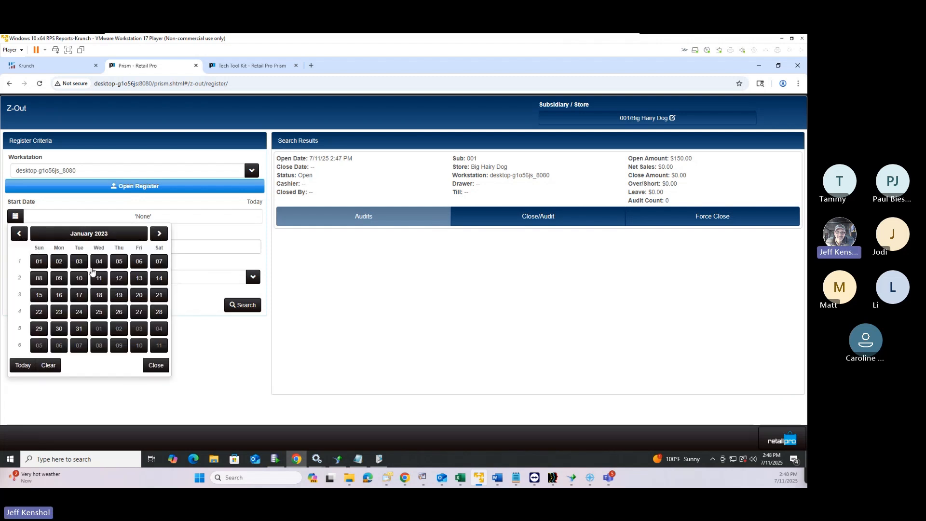
{"action": "left_click", "coordinate": [40, 264]}
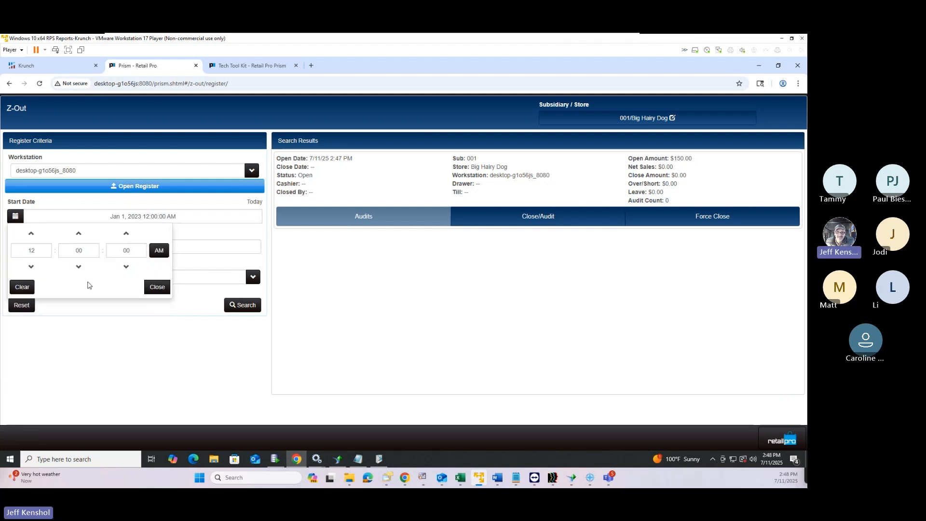
{"action": "left_click", "coordinate": [157, 287]}
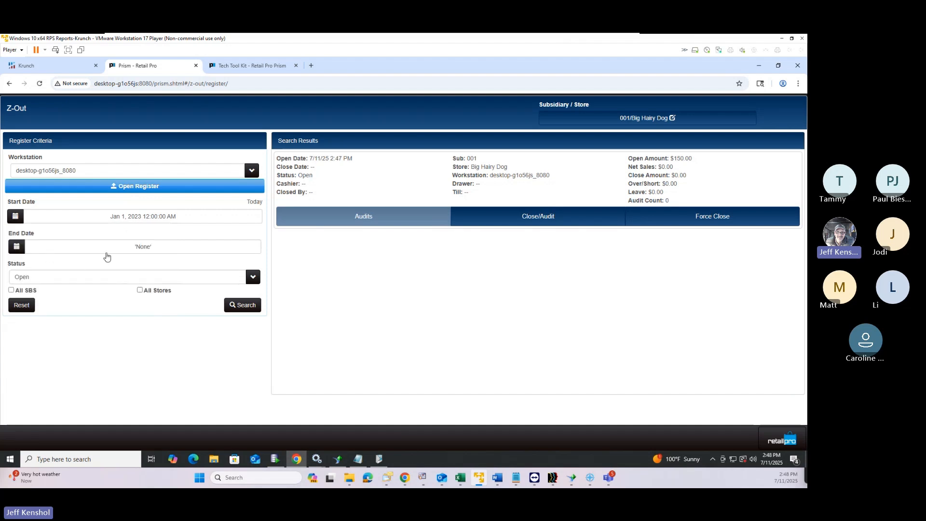
Set the search end date to Jan 15, 2023
{"action": "left_click", "coordinate": [118, 250]}
{"action": "left_click", "coordinate": [82, 264]}
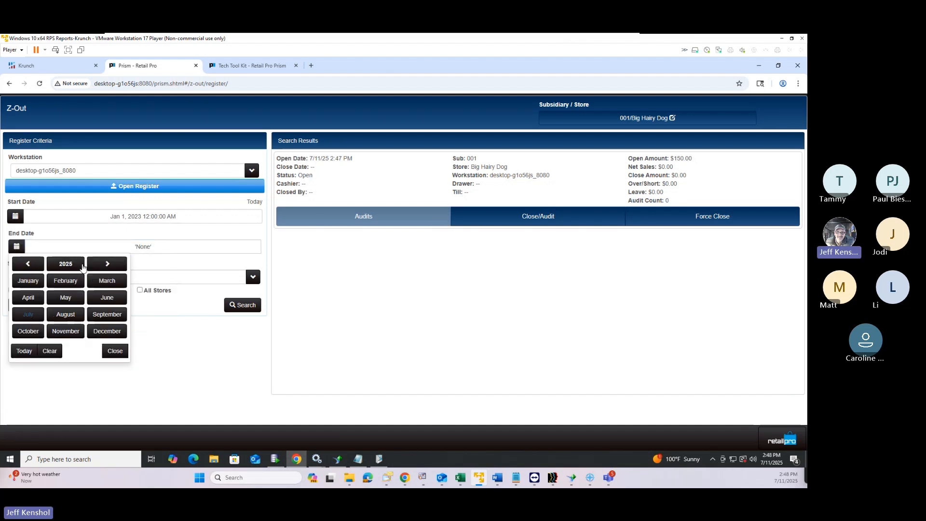
{"action": "left_click", "coordinate": [32, 264]}
{"action": "left_click", "coordinate": [32, 264]}
{"action": "left_click", "coordinate": [31, 264]}
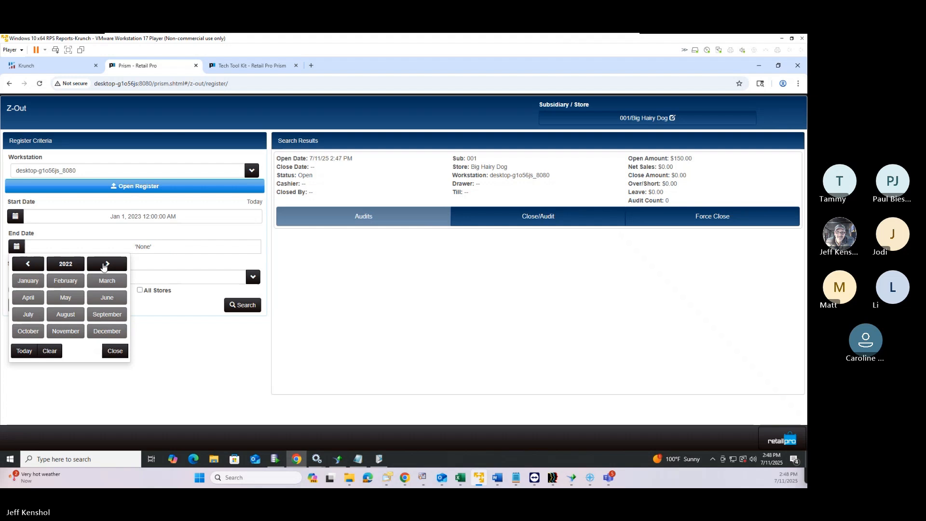
{"action": "left_click", "coordinate": [104, 264]}
{"action": "left_click", "coordinate": [33, 282]}
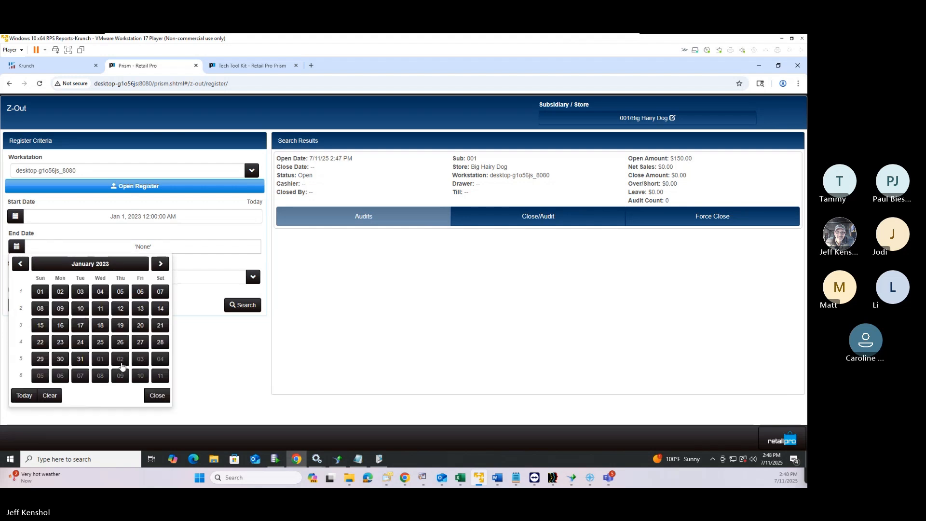
{"action": "left_click", "coordinate": [43, 328]}
{"action": "left_click", "coordinate": [157, 316]}
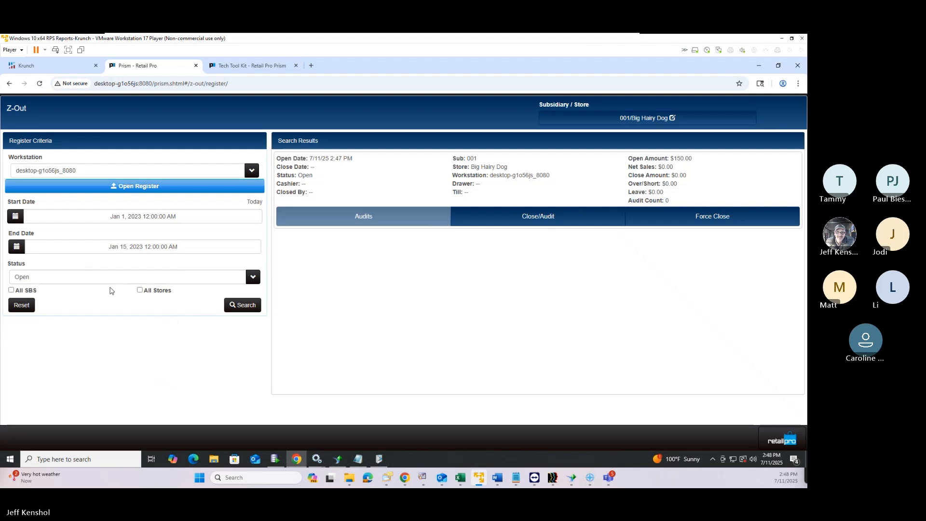
Include all subsidiaries, run the search, and switch the workstation filter to all workstations
{"action": "left_click", "coordinate": [11, 290]}
{"action": "left_click", "coordinate": [244, 306]}
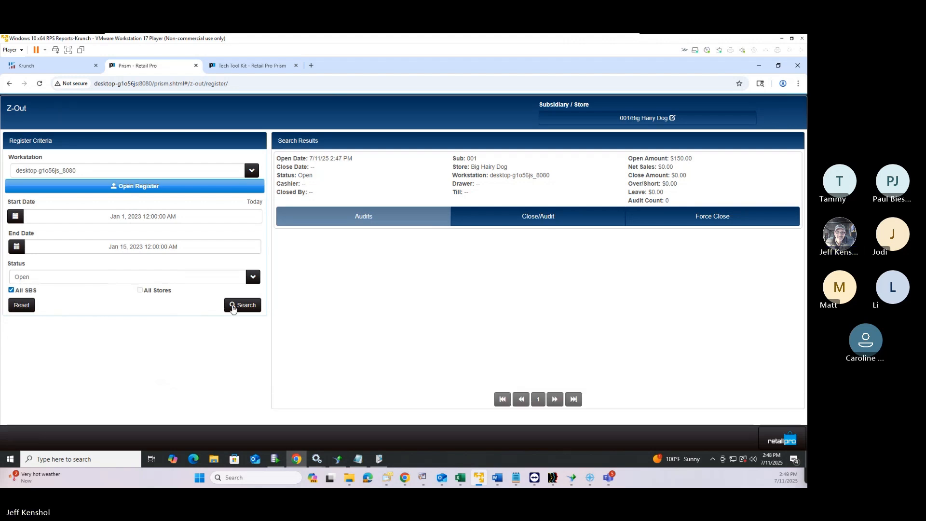
{"action": "left_click", "coordinate": [85, 176]}
{"action": "left_click", "coordinate": [110, 218]}
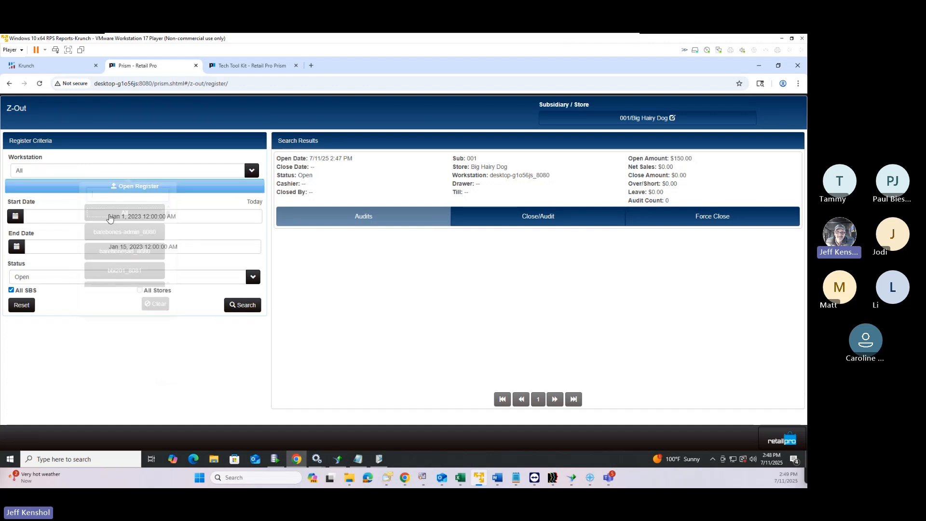
Rerun the Z-Out search across all workstations with every register status included
{"action": "left_click", "coordinate": [240, 308]}
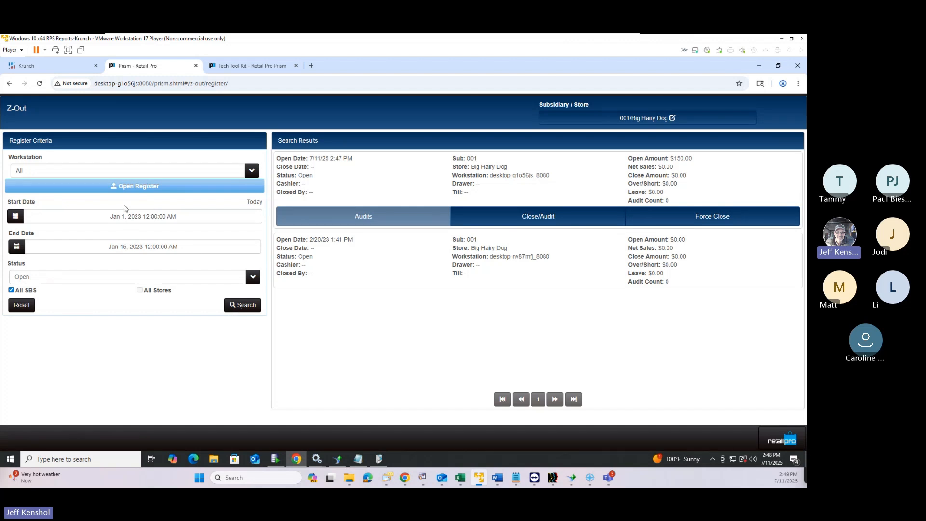
{"action": "left_click", "coordinate": [77, 282]}
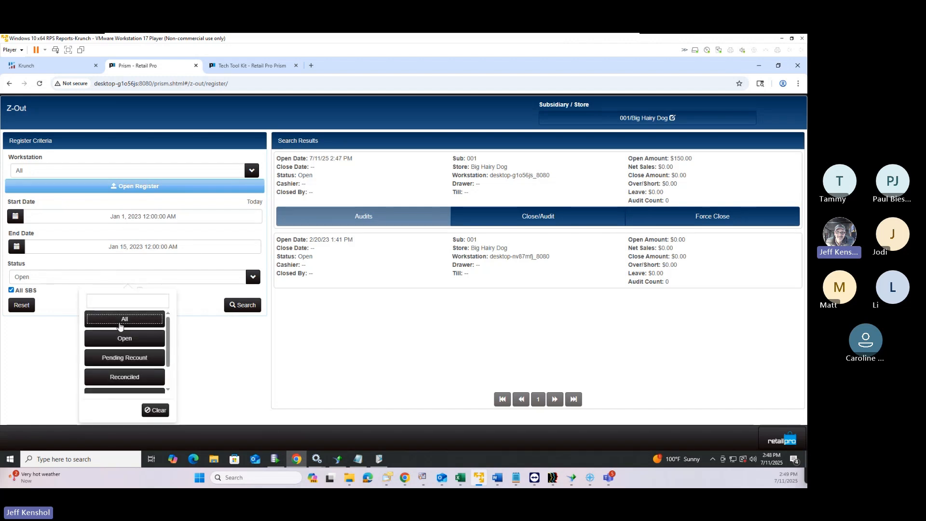
{"action": "left_click", "coordinate": [119, 318]}
{"action": "left_click", "coordinate": [254, 309]}
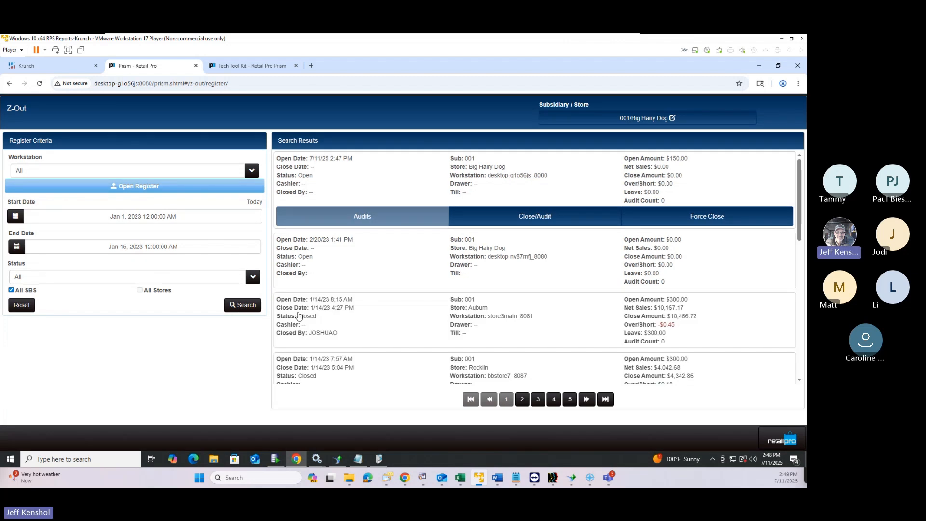
Browse the January 2023 register results and show the West Sac register's options
{"action": "scroll", "coordinate": [618, 328], "scroll_direction": "down", "scroll_amount": 5}
{"action": "scroll", "coordinate": [618, 328], "scroll_direction": "down", "scroll_amount": 3}
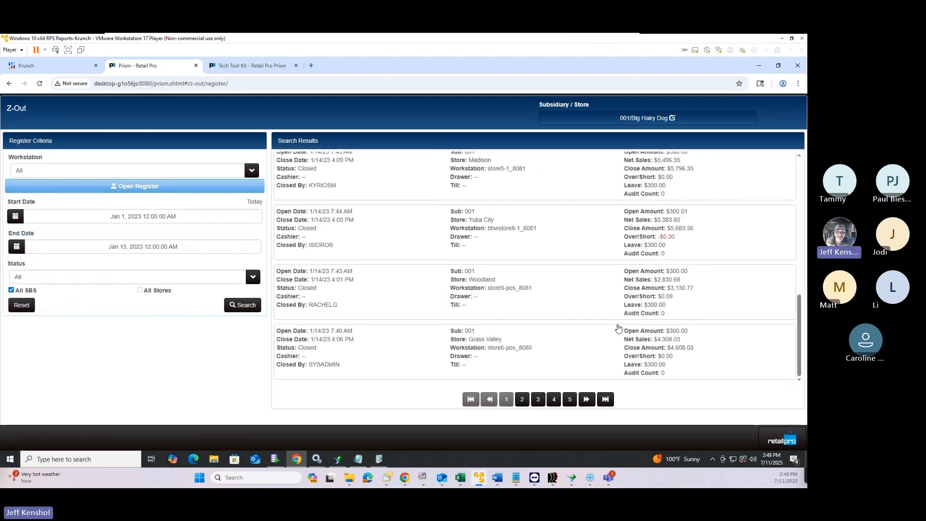
{"action": "scroll", "coordinate": [618, 329], "scroll_direction": "up", "scroll_amount": 2}
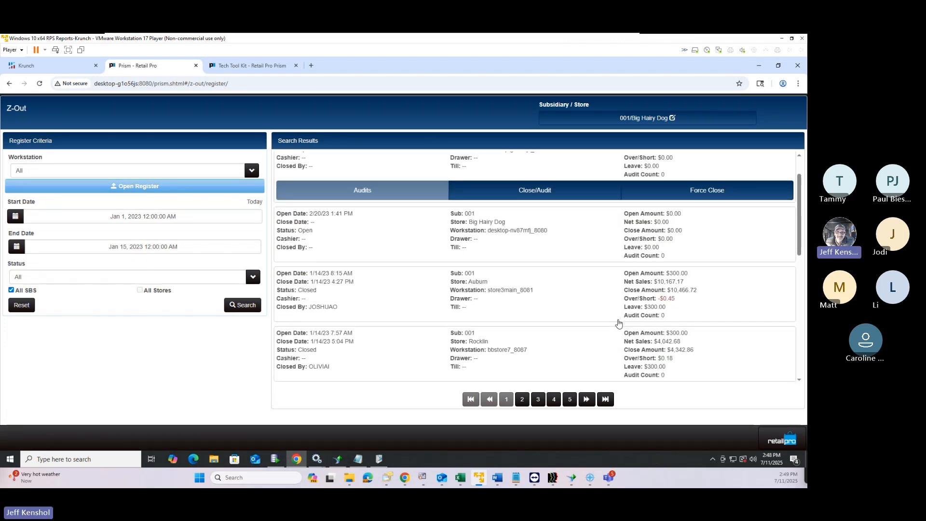
{"action": "scroll", "coordinate": [619, 323], "scroll_direction": "up", "scroll_amount": 2}
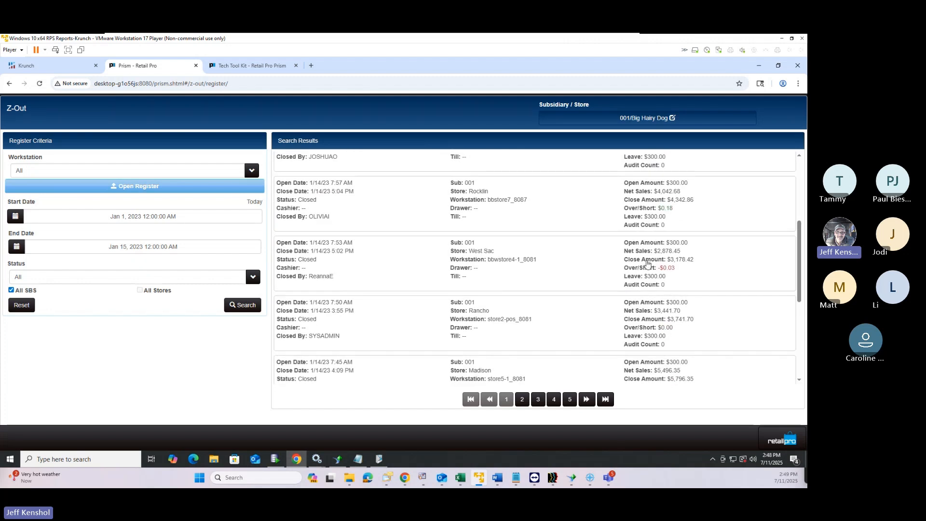
{"action": "left_click", "coordinate": [624, 268]}
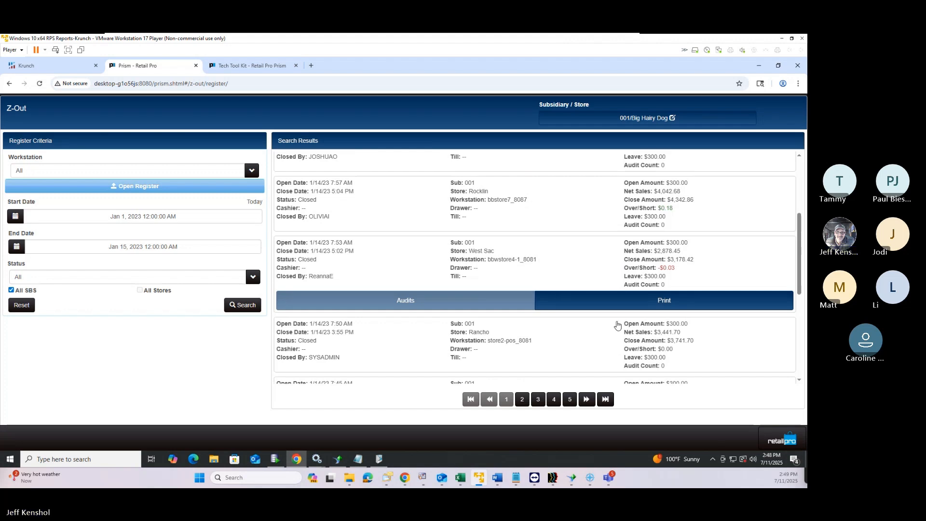
{"action": "scroll", "coordinate": [616, 326], "scroll_direction": "down", "scroll_amount": 4}
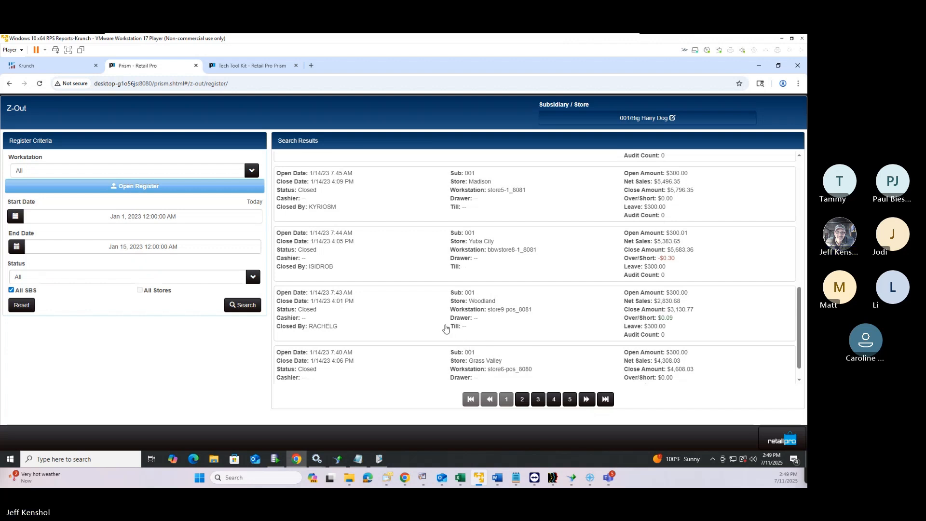
{"action": "left_click", "coordinate": [776, 442]}
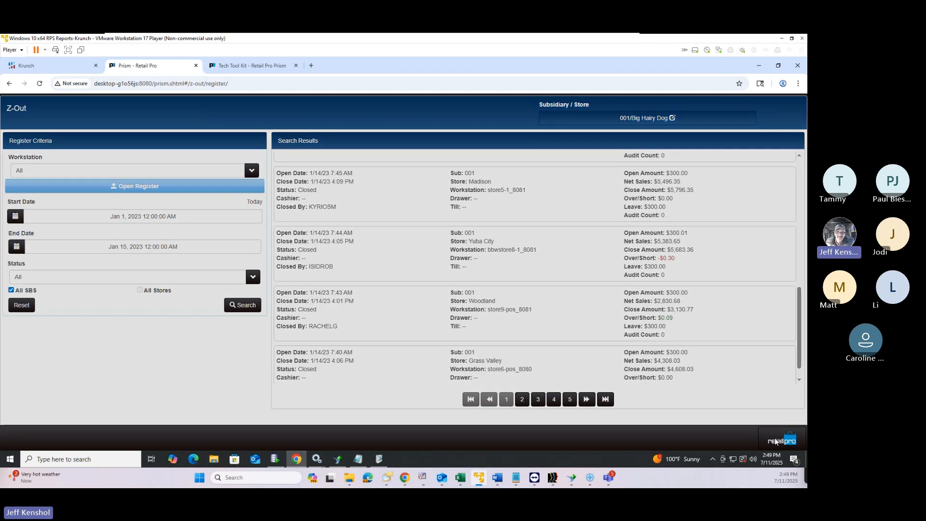
Open the X-Out report filters and set the start date to Jan 1, 2023
{"action": "left_click", "coordinate": [710, 126]}
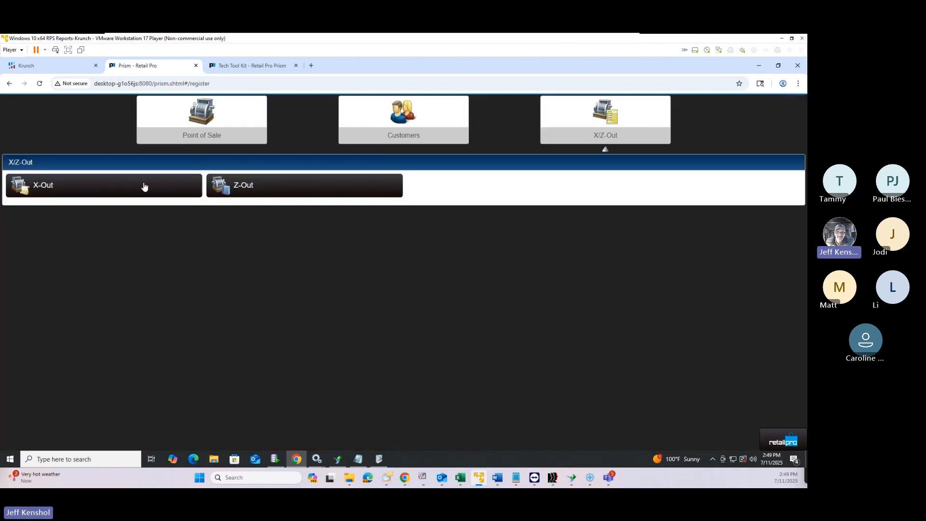
{"action": "left_click", "coordinate": [129, 196]}
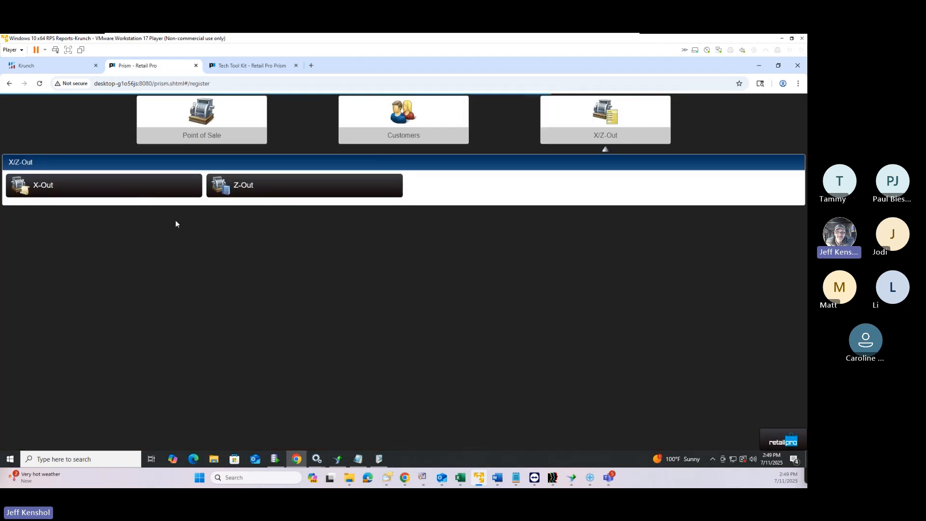
{"action": "left_click", "coordinate": [130, 137]}
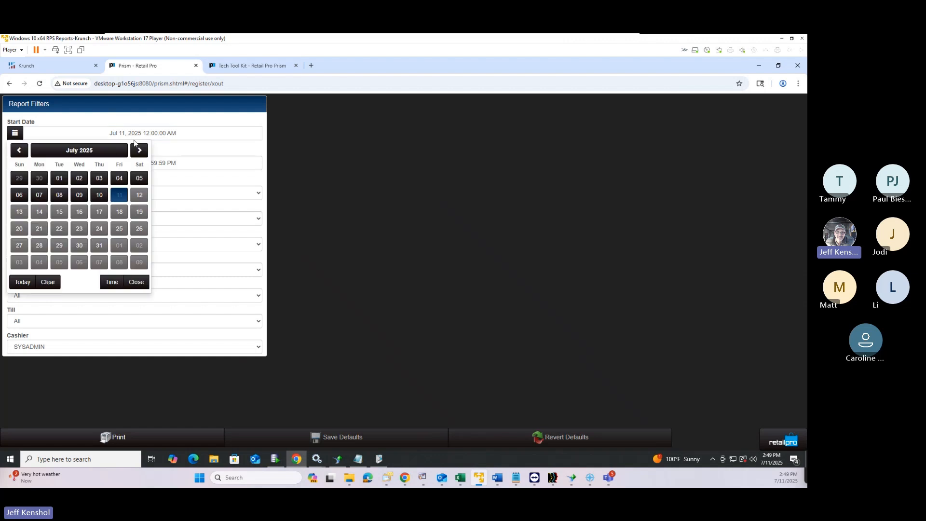
{"action": "left_click", "coordinate": [80, 149]}
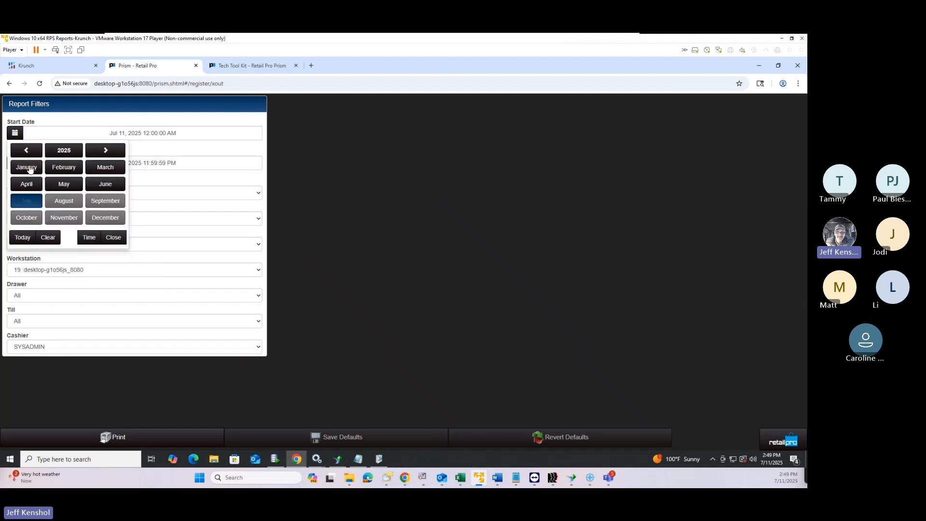
{"action": "left_click", "coordinate": [27, 151]}
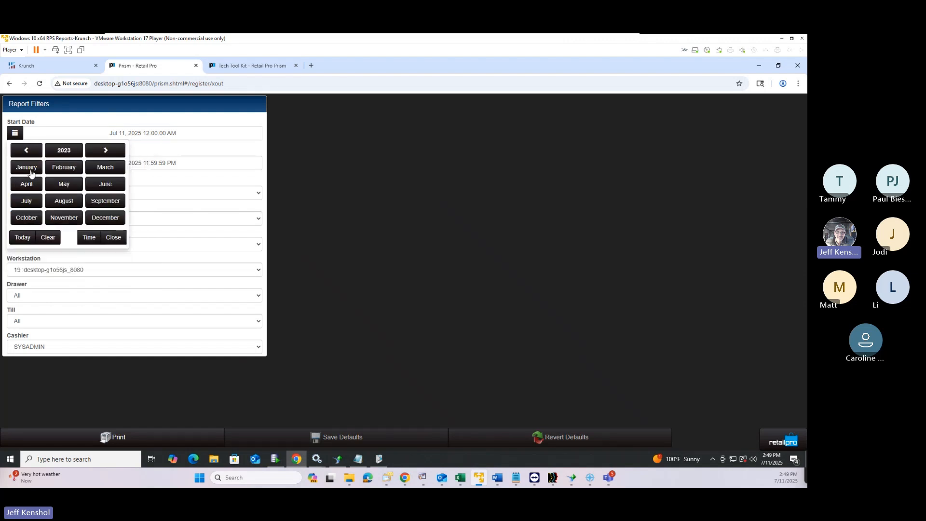
{"action": "left_click", "coordinate": [30, 173]}
{"action": "left_click", "coordinate": [20, 179]}
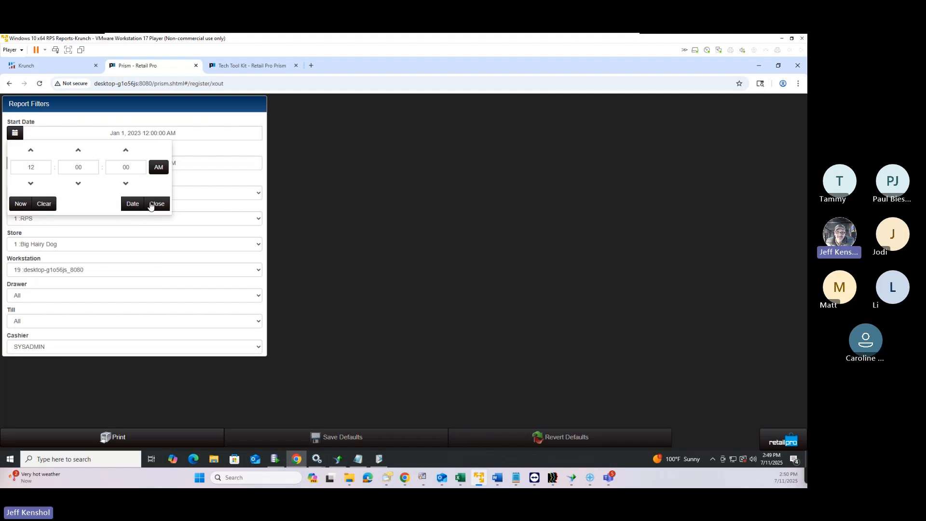
{"action": "left_click", "coordinate": [154, 204]}
Set the X-Out end date to Jan 15, 2023
{"action": "left_click", "coordinate": [122, 163]}
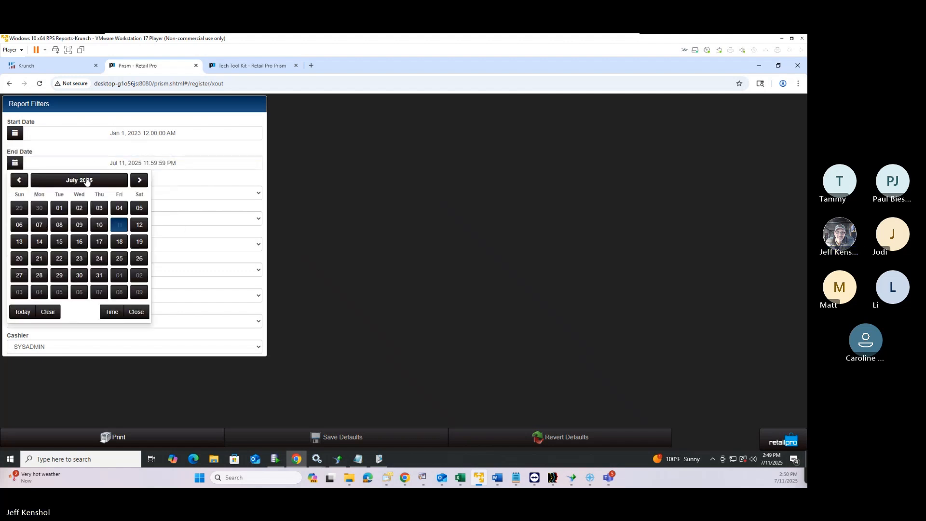
{"action": "left_click", "coordinate": [86, 182]}
{"action": "left_click", "coordinate": [35, 181]}
{"action": "left_click", "coordinate": [34, 181]}
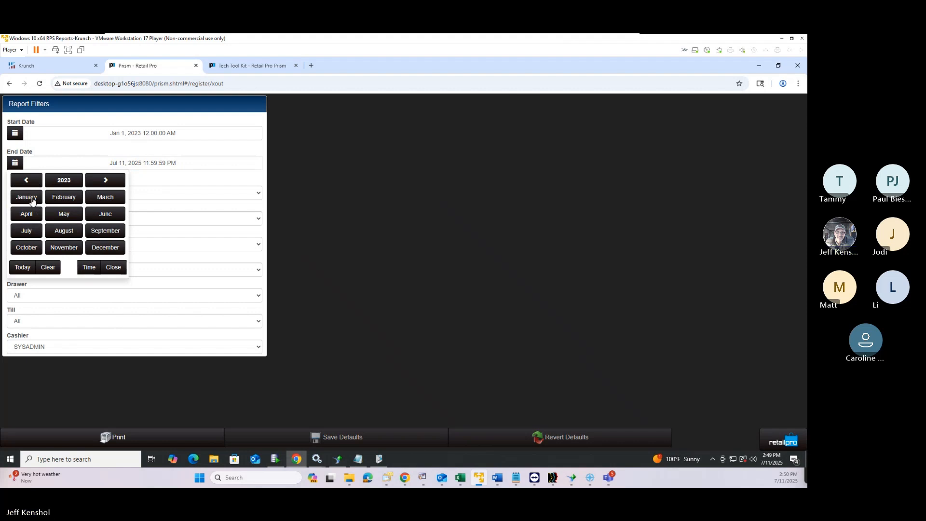
{"action": "left_click", "coordinate": [39, 199]}
{"action": "left_click", "coordinate": [26, 247]}
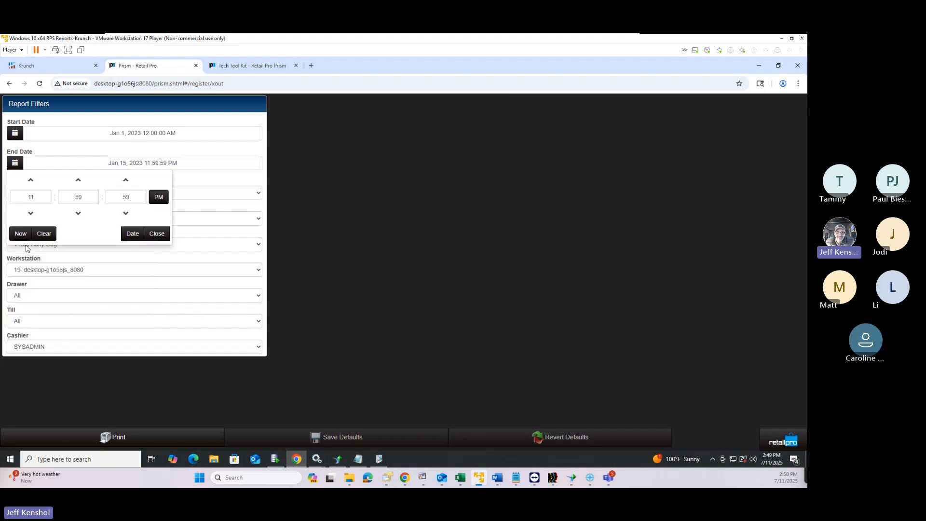
{"action": "left_click", "coordinate": [157, 234]}
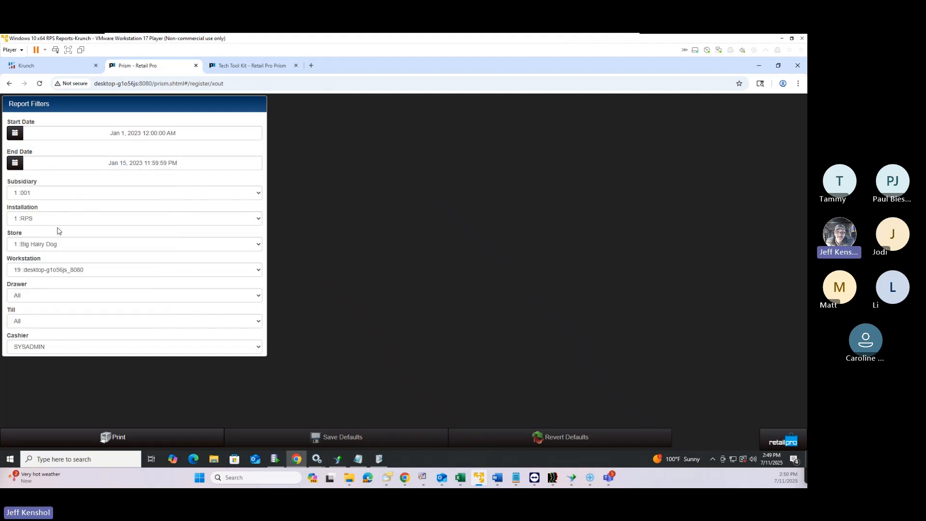
Set both Workstation and Cashier filters to All
{"action": "left_click", "coordinate": [70, 272]}
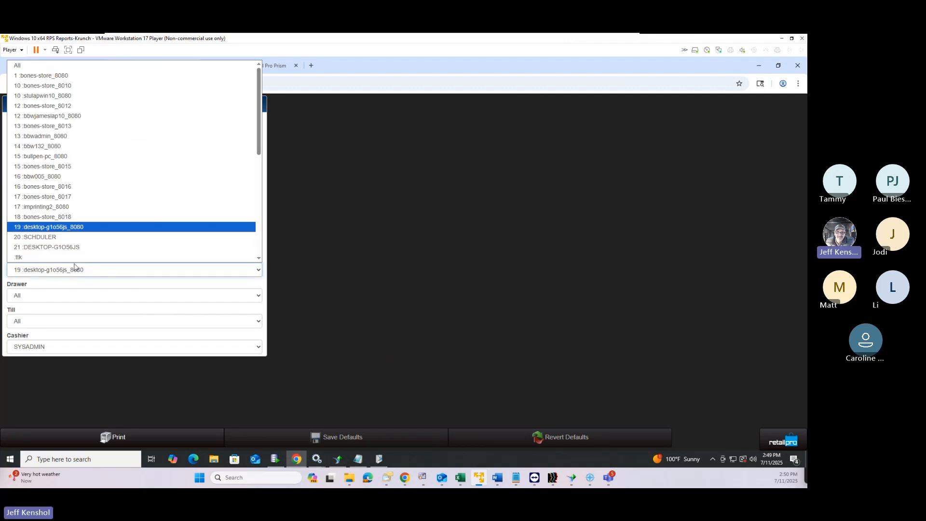
{"action": "left_click", "coordinate": [59, 69]}
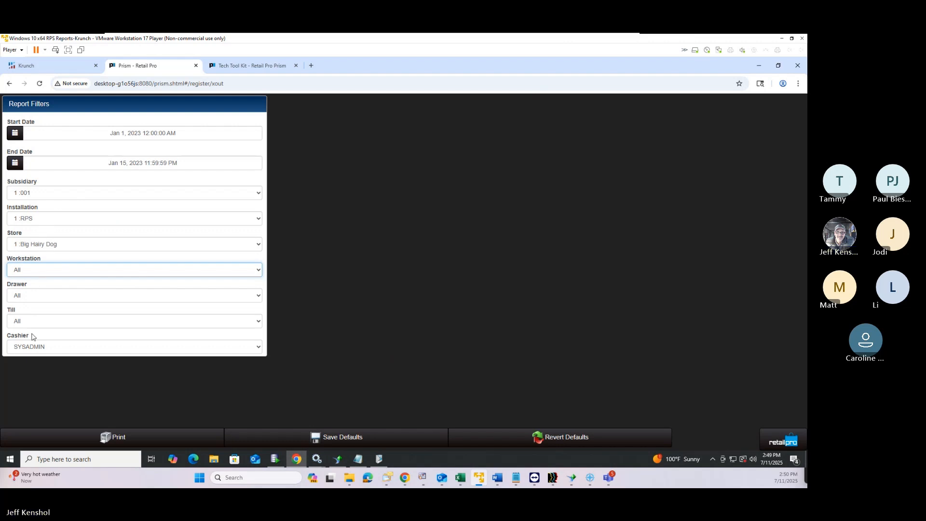
{"action": "left_click", "coordinate": [35, 348]}
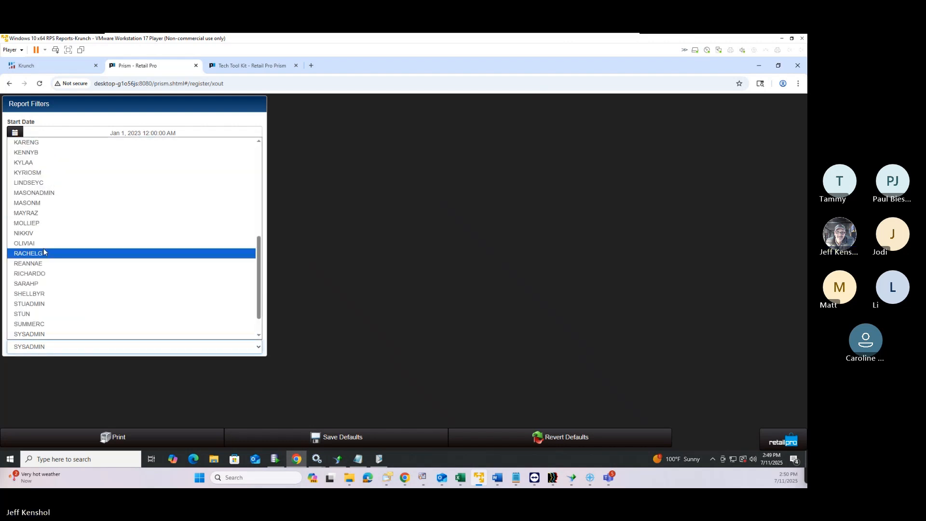
{"action": "scroll", "coordinate": [46, 243], "scroll_direction": "up", "scroll_amount": 5}
{"action": "left_click", "coordinate": [25, 143]}
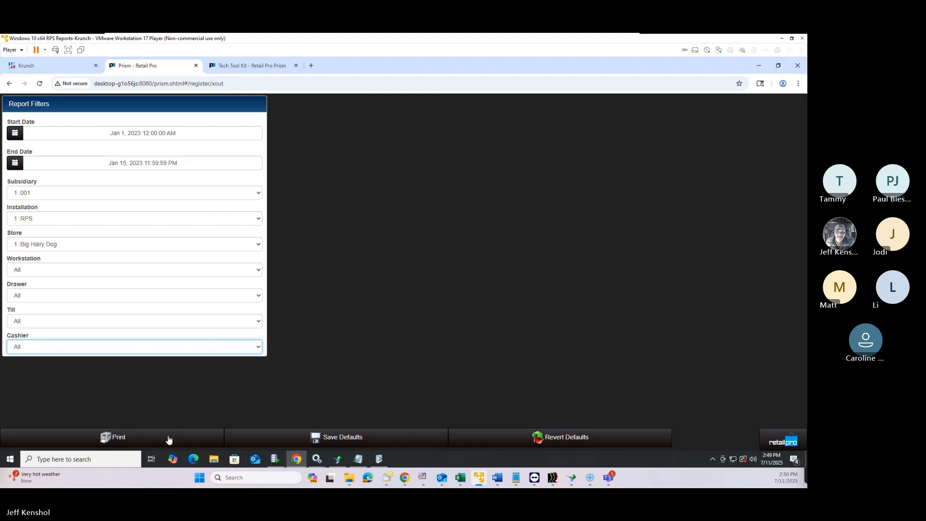
Preview the X-Out report using the X Out 40 Col design, then close preview and print dialog
{"action": "left_click", "coordinate": [138, 439]}
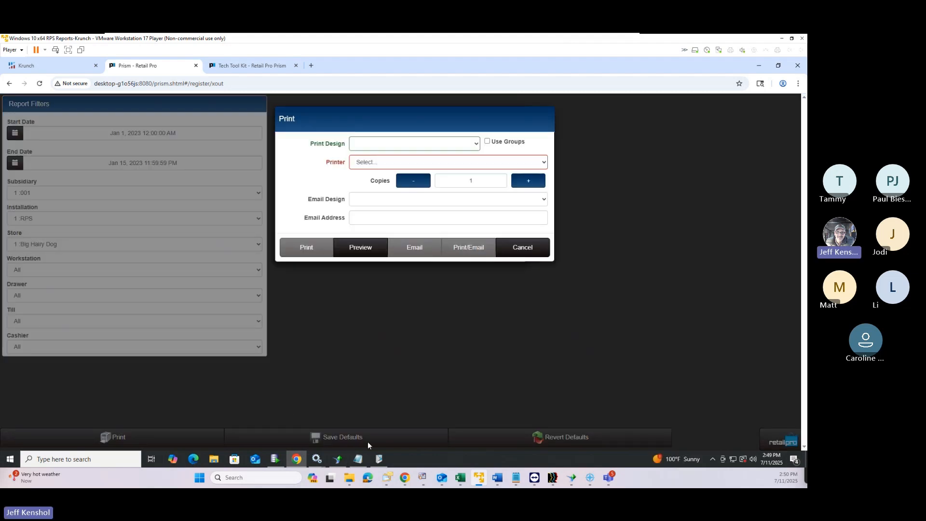
{"action": "left_click", "coordinate": [400, 144]}
{"action": "left_click", "coordinate": [400, 144]}
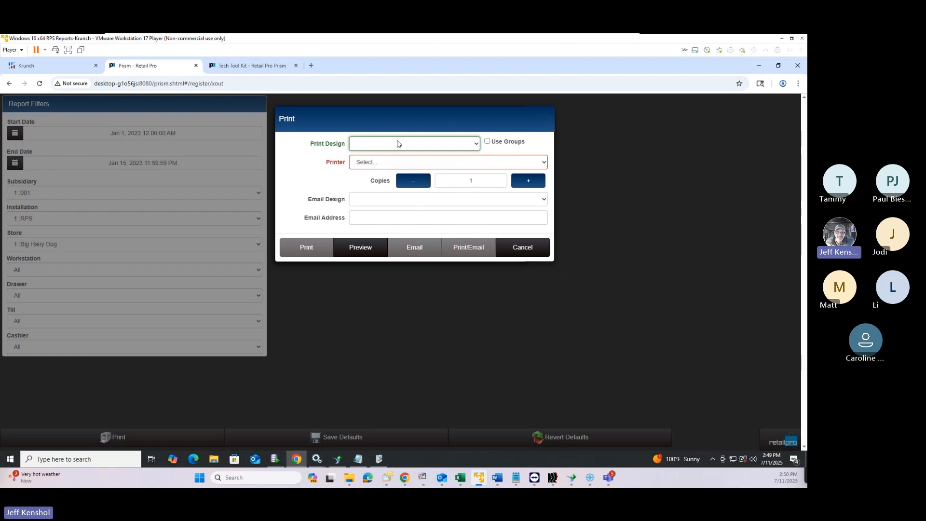
{"action": "left_click", "coordinate": [400, 144]}
{"action": "left_click", "coordinate": [374, 166]}
{"action": "left_click", "coordinate": [357, 255]}
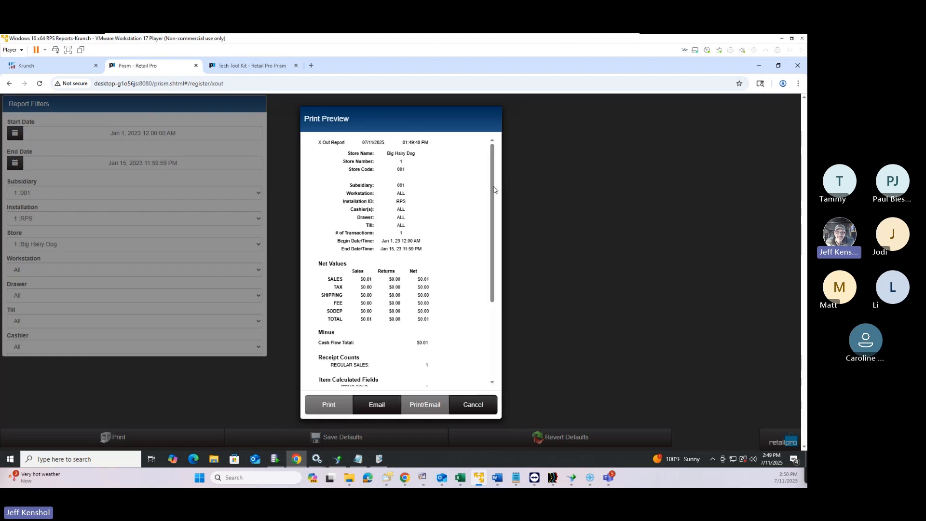
{"action": "left_click_drag", "start_coordinate": [493, 190], "coordinate": [488, 281]}
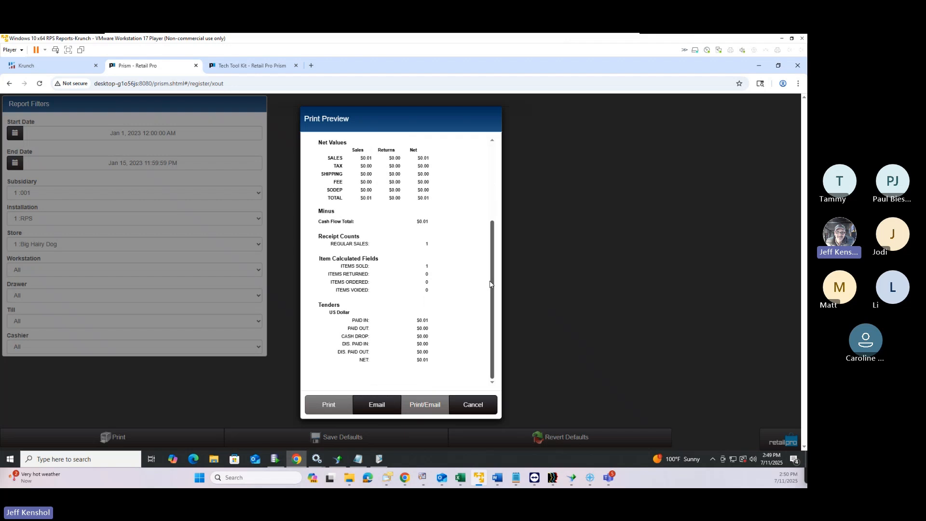
{"action": "scroll", "coordinate": [463, 230], "scroll_direction": "up", "scroll_amount": 5}
{"action": "left_click", "coordinate": [472, 404]}
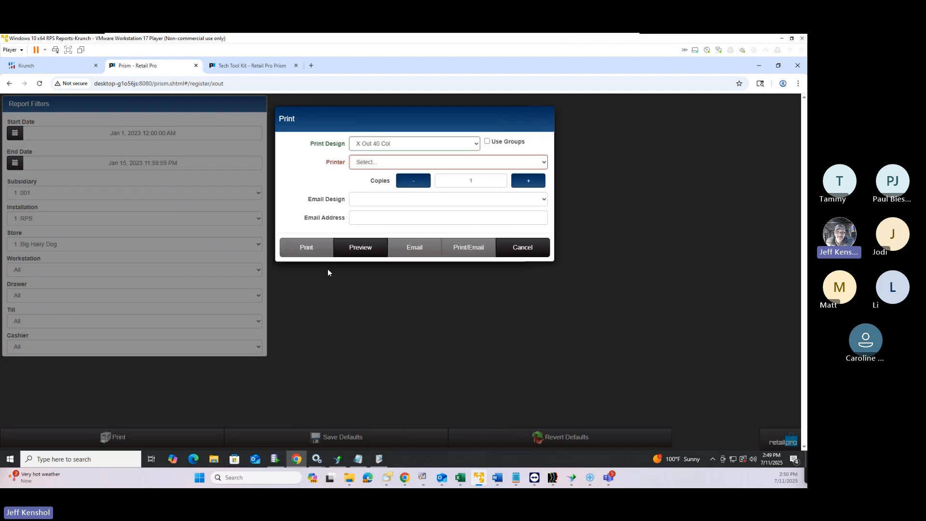
{"action": "left_click", "coordinate": [524, 249]}
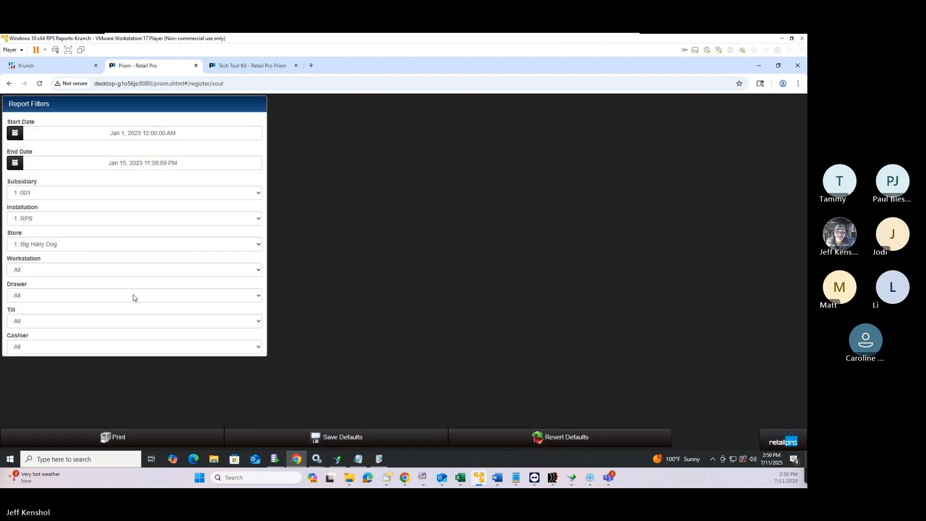
Limit the X-Out report to the Auburn store
{"action": "left_click", "coordinate": [61, 248]}
{"action": "left_click", "coordinate": [61, 248]}
{"action": "left_click", "coordinate": [60, 248]}
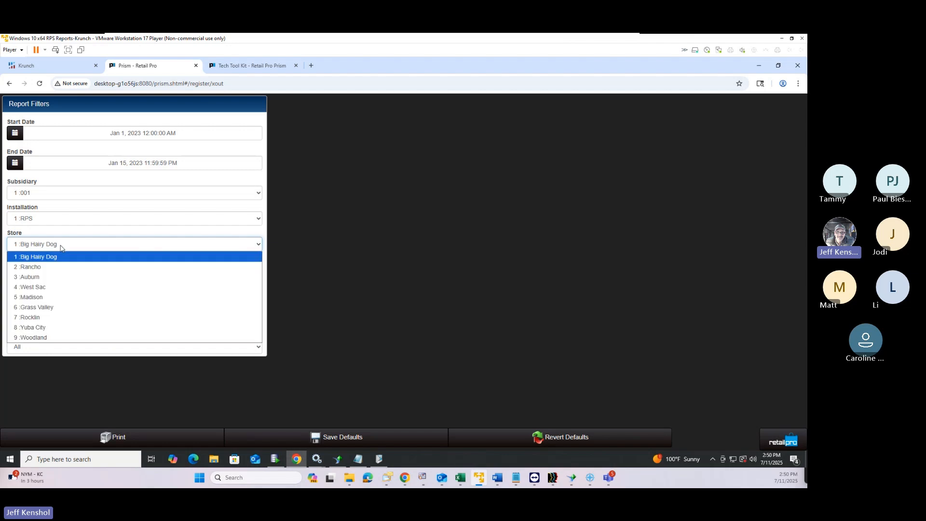
{"action": "left_click", "coordinate": [45, 277]}
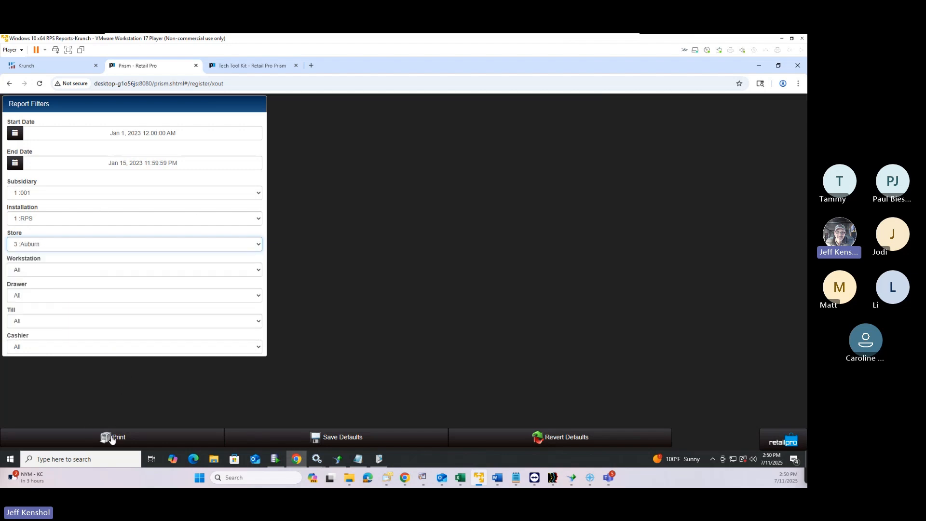
Review the Auburn X Out 40 Col report showing 0 transactions, then close it without printing
{"action": "left_click", "coordinate": [116, 439]}
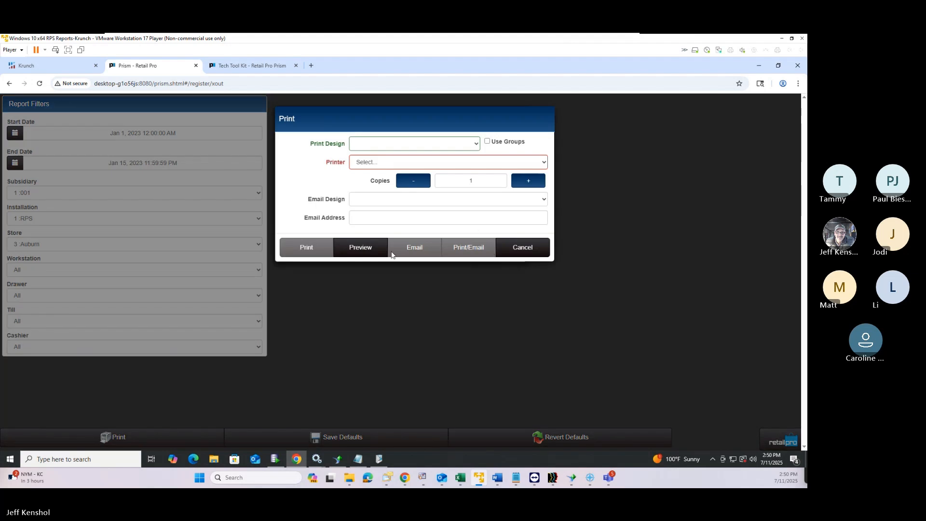
{"action": "left_click", "coordinate": [378, 146]}
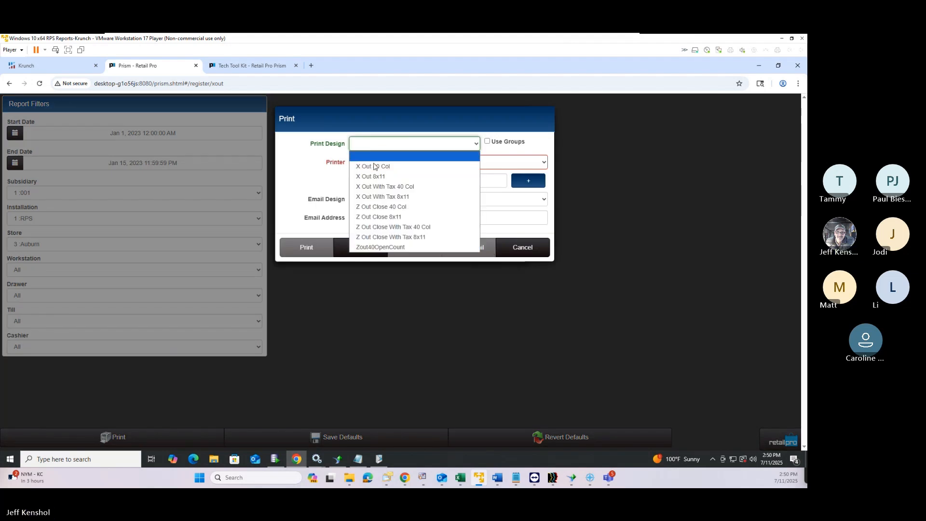
{"action": "left_click", "coordinate": [373, 167]}
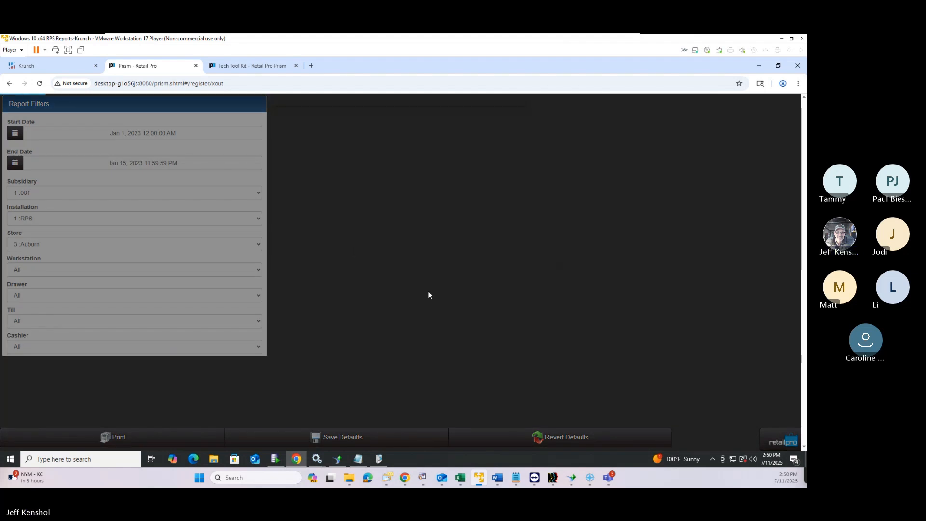
{"action": "scroll", "coordinate": [468, 311], "scroll_direction": "down", "scroll_amount": 1}
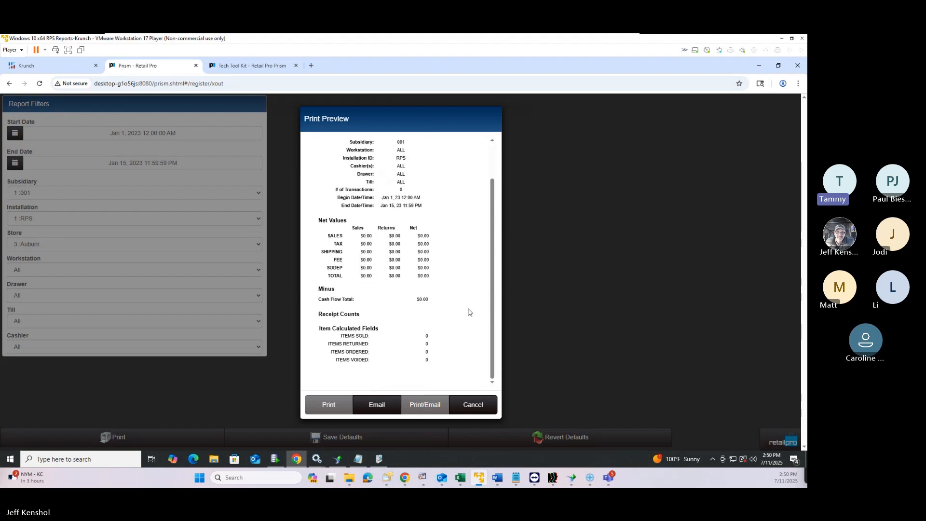
{"action": "scroll", "coordinate": [468, 311], "scroll_direction": "up", "scroll_amount": 1}
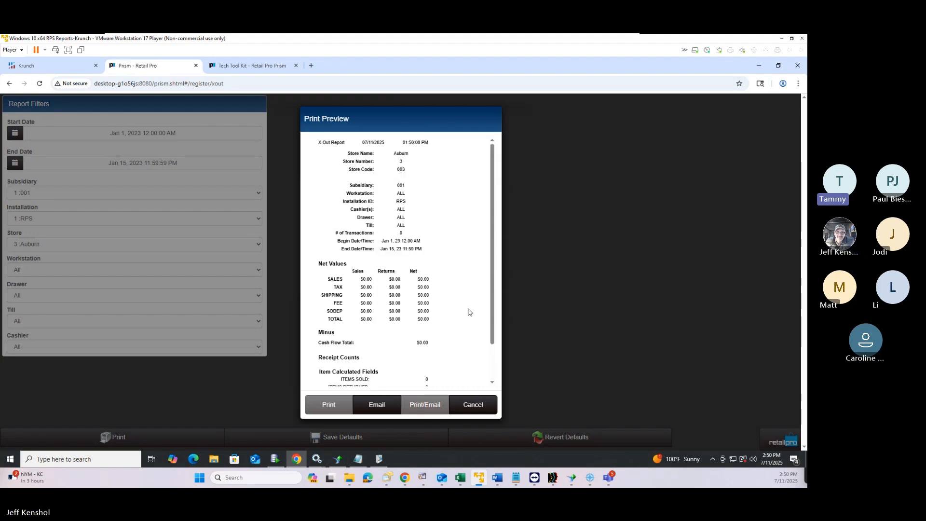
{"action": "scroll", "coordinate": [468, 312], "scroll_direction": "down", "scroll_amount": 1}
{"action": "scroll", "coordinate": [467, 314], "scroll_direction": "up", "scroll_amount": 1}
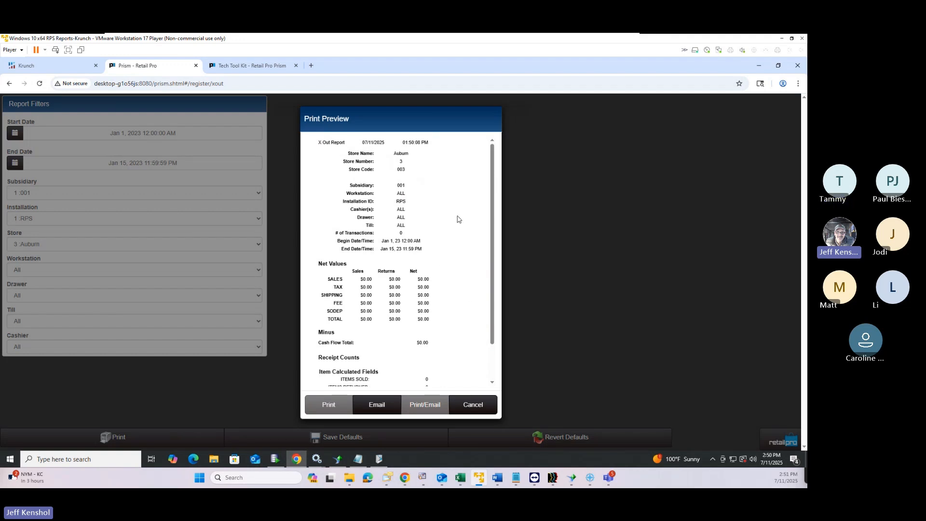
{"action": "left_click", "coordinate": [470, 412]}
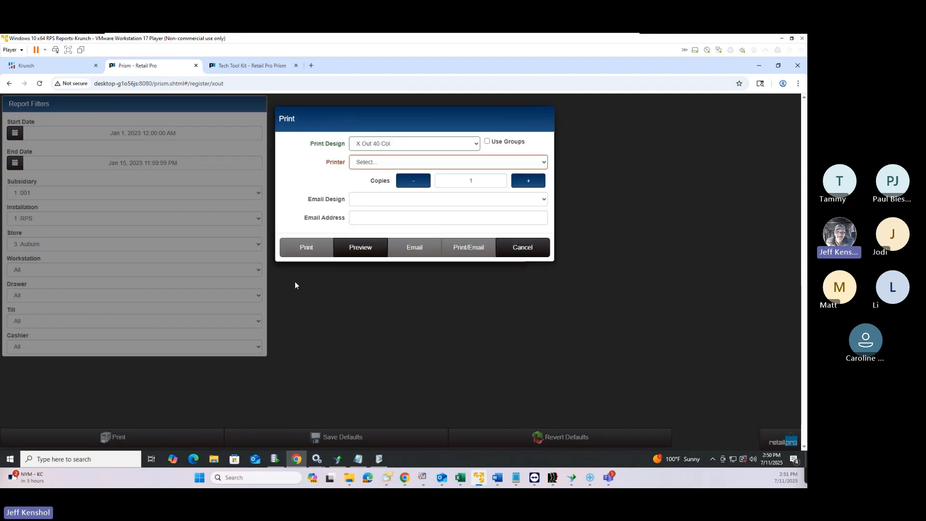
{"action": "left_click", "coordinate": [516, 251]}
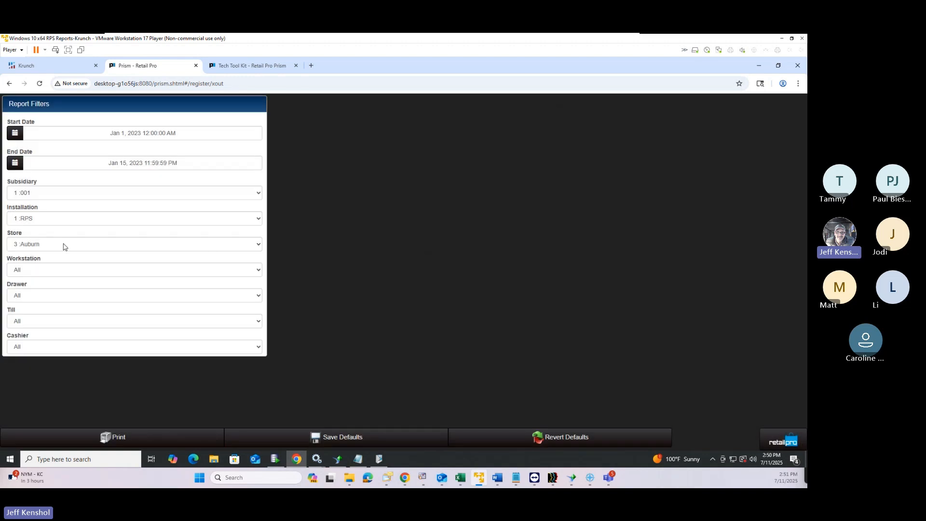
Keep store Auburn and the subsidiary unchanged, and set Installation to All
{"action": "left_click", "coordinate": [63, 245]}
{"action": "left_click", "coordinate": [64, 246]}
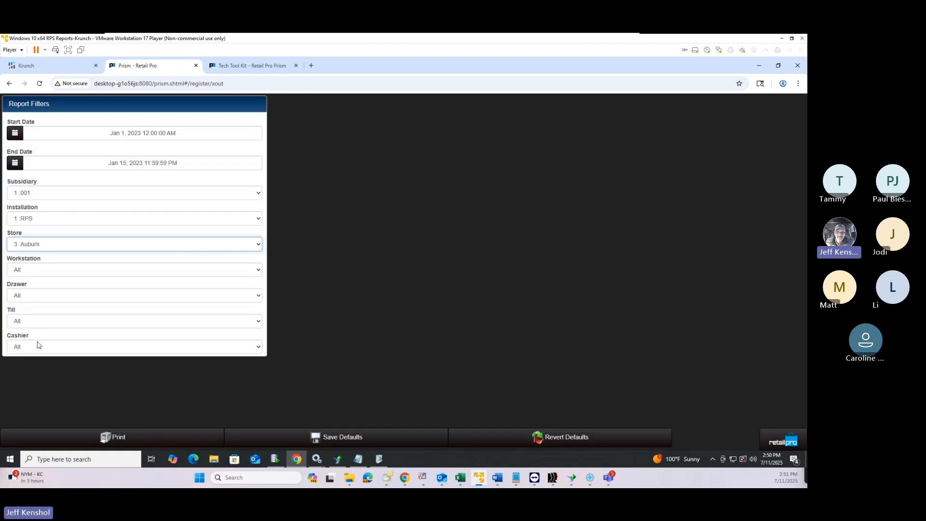
{"action": "left_click", "coordinate": [47, 196]}
{"action": "left_click", "coordinate": [47, 195]}
{"action": "left_click", "coordinate": [40, 220]}
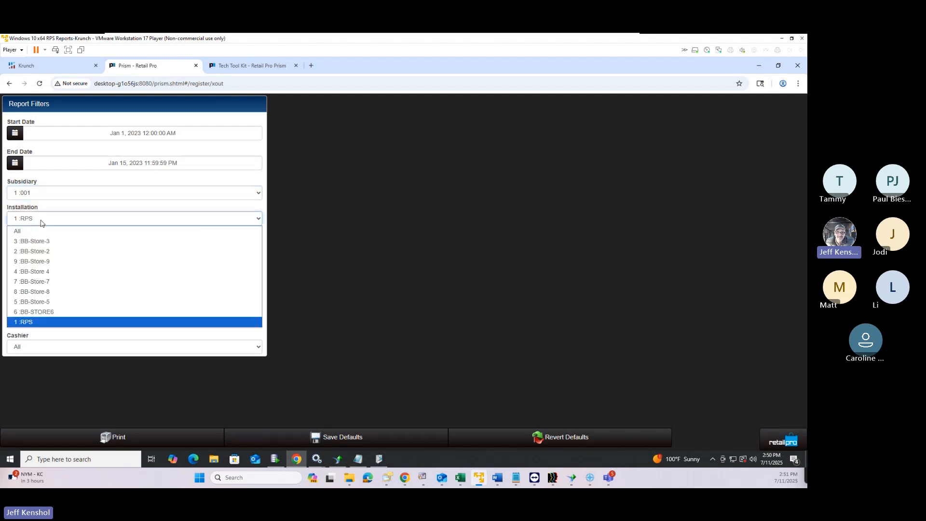
{"action": "left_click", "coordinate": [33, 231]}
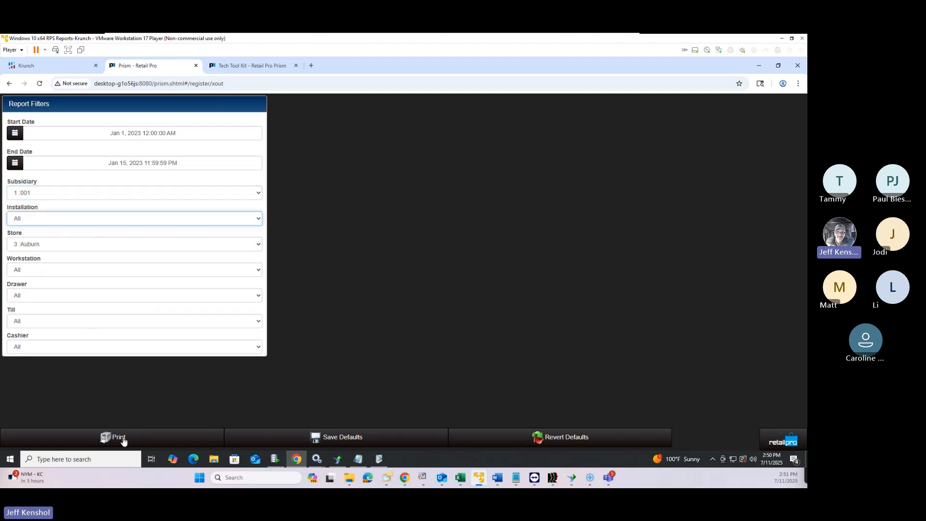
Preview the X Out 40 Col report for all installations (753 transactions), then close both dialogs
{"action": "left_click", "coordinate": [123, 440]}
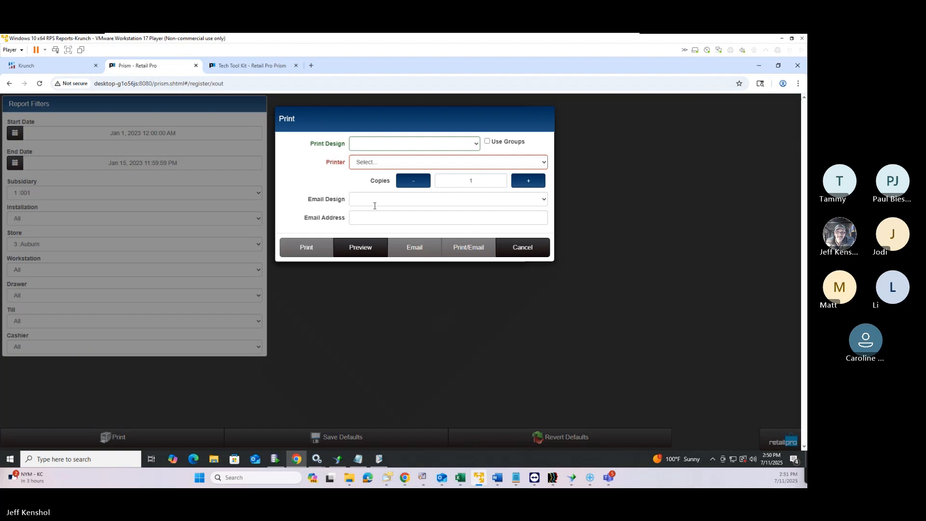
{"action": "left_click", "coordinate": [376, 144]}
{"action": "left_click", "coordinate": [369, 167]}
{"action": "left_click", "coordinate": [357, 248]}
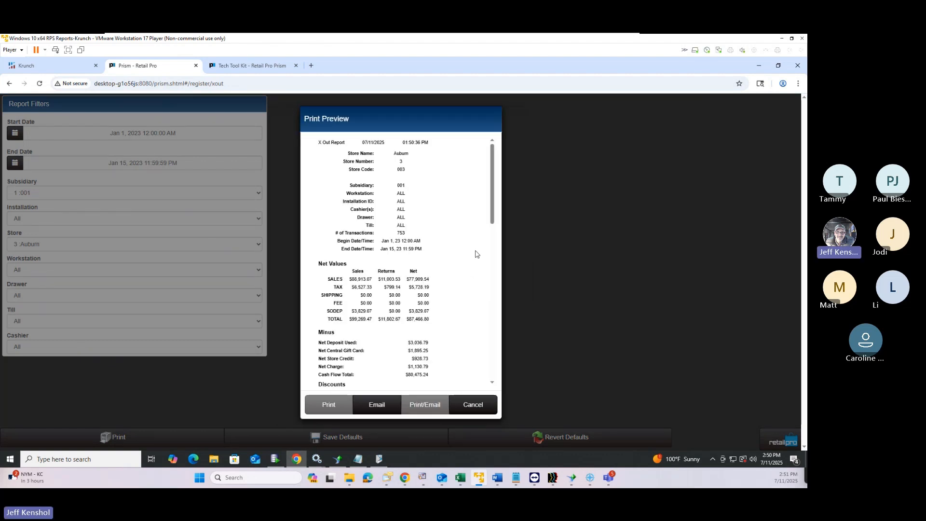
{"action": "mouse_move", "coordinate": [494, 191]}
{"action": "left_mouse_down"}
{"action": "mouse_move", "coordinate": [495, 338]}
{"action": "mouse_move", "coordinate": [494, 183]}
{"action": "left_mouse_up"}
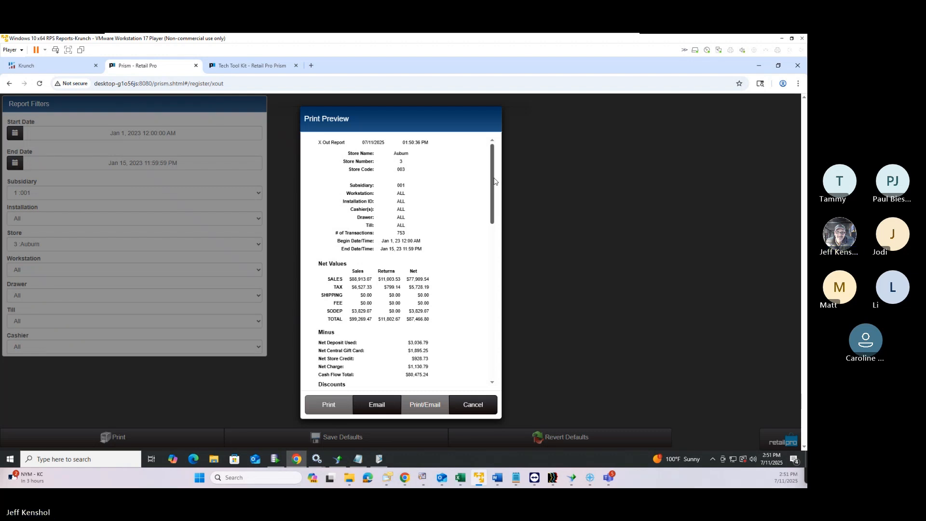
{"action": "left_click", "coordinate": [476, 403]}
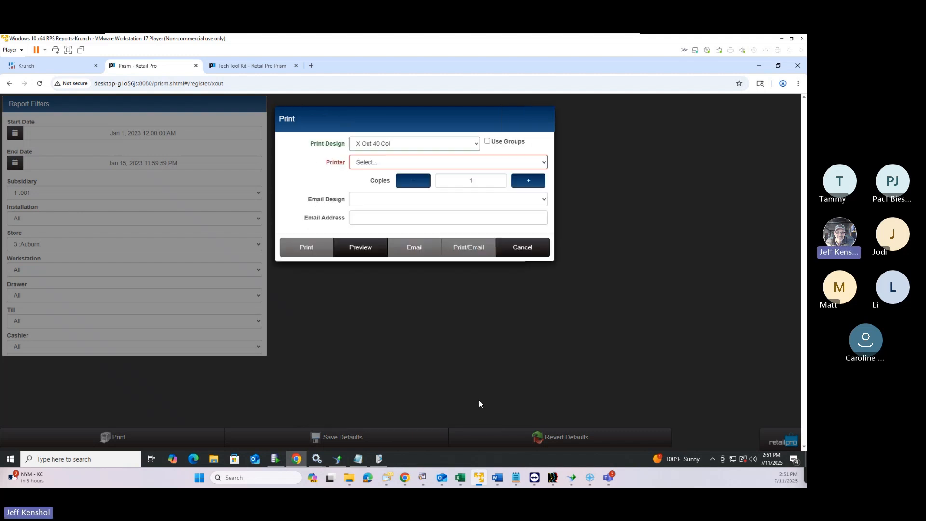
{"action": "left_click", "coordinate": [537, 248]}
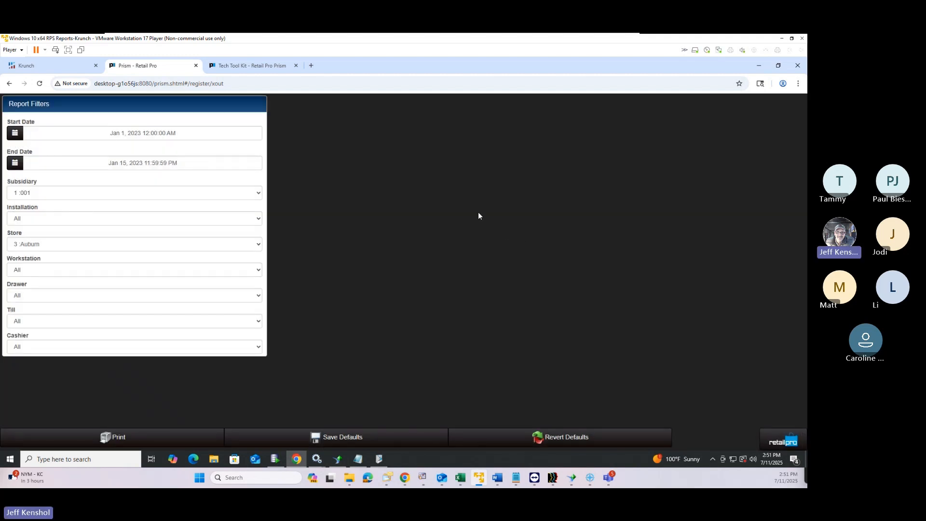
{"action": "left_click", "coordinate": [48, 65]}
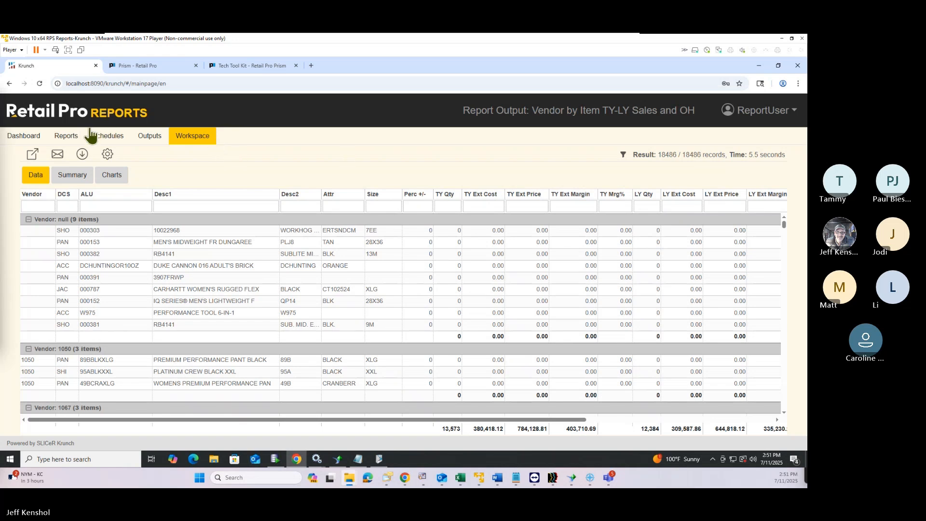
Filter saved reports by 'gift' and run Gift Card List (All), which returns no records
{"action": "left_click", "coordinate": [70, 141]}
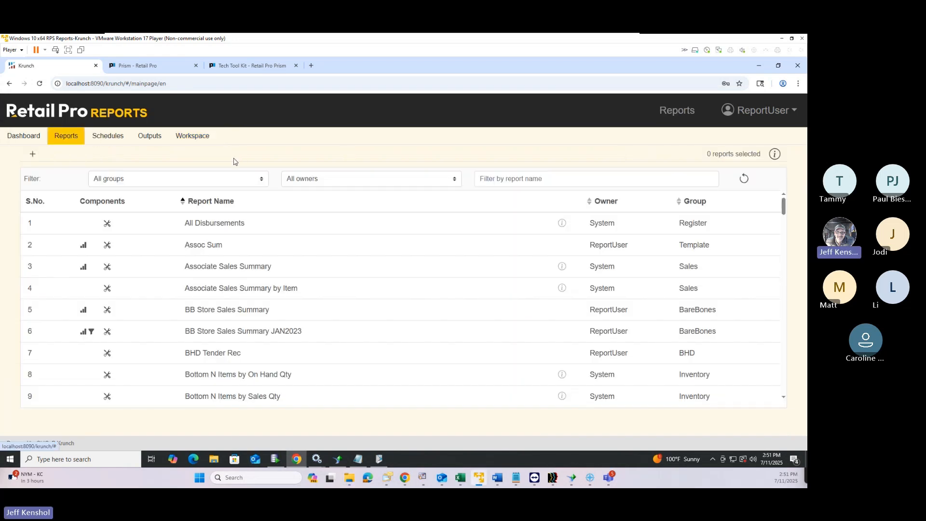
{"action": "left_click", "coordinate": [530, 180]}
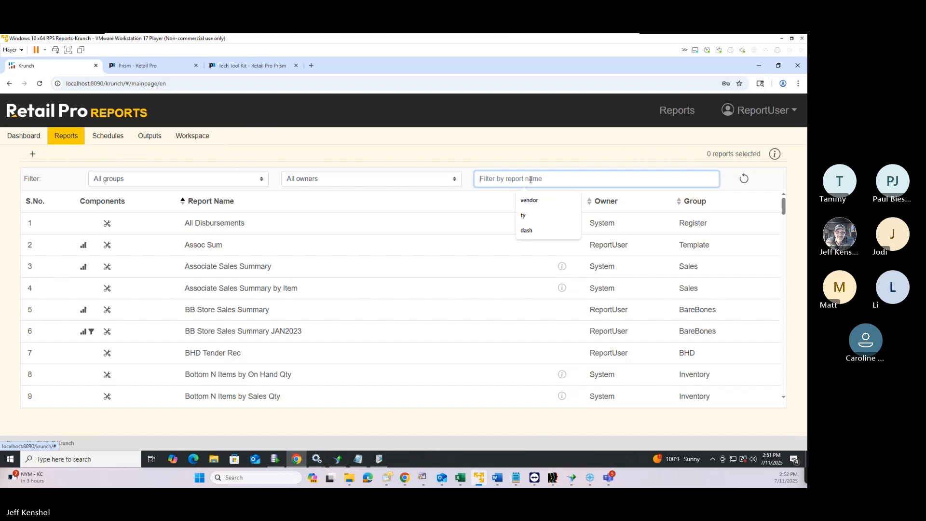
{"action": "type", "text": "gift"}
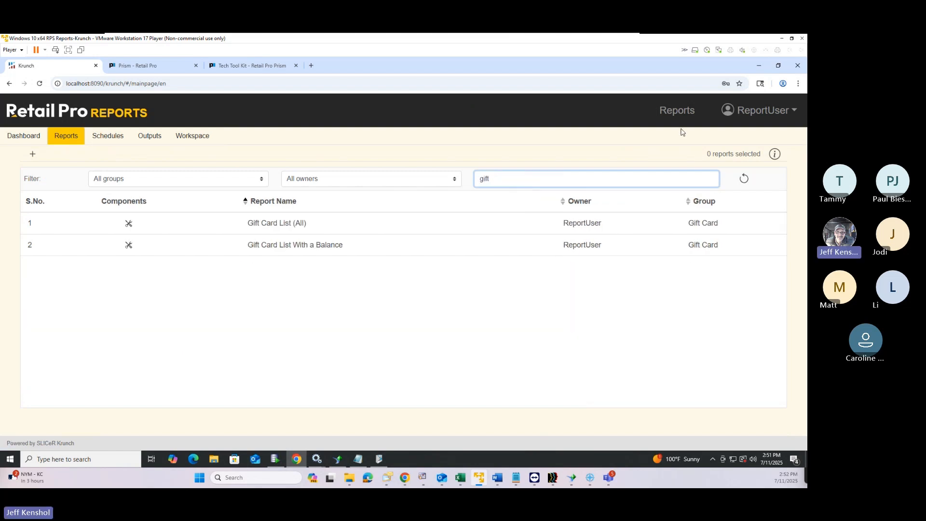
{"action": "left_click", "coordinate": [142, 229]}
{"action": "left_click", "coordinate": [142, 228]}
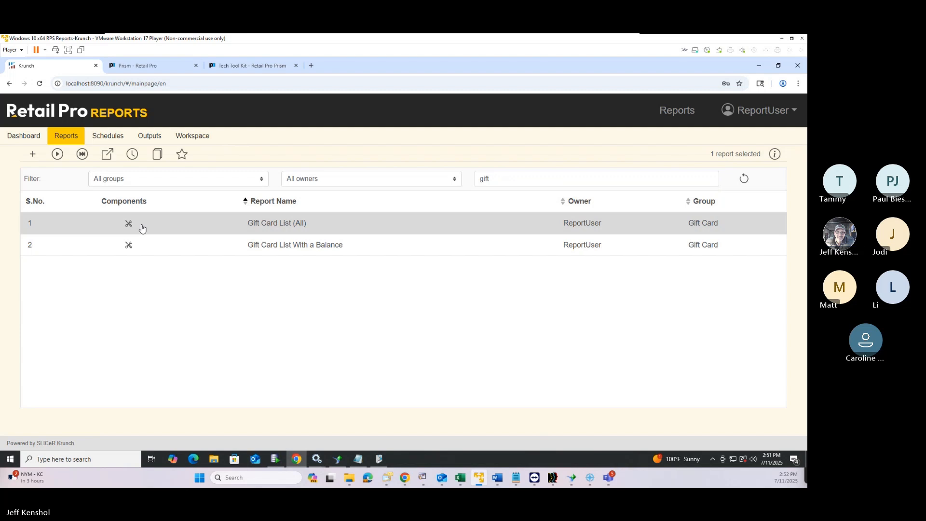
{"action": "left_click", "coordinate": [86, 154]}
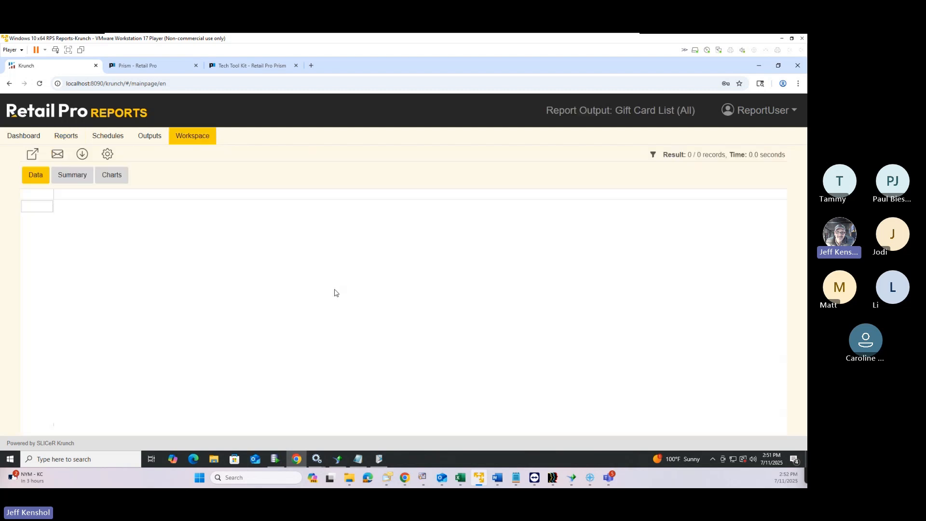
Sign out and back in, replacing the existing session, then reopen Reports filtered by 'gif'
{"action": "left_click", "coordinate": [760, 111]}
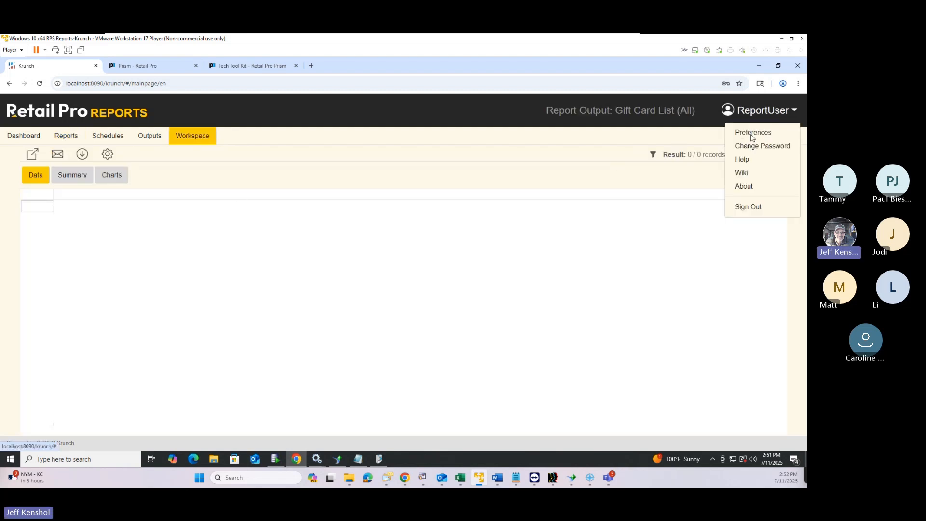
{"action": "left_click", "coordinate": [742, 213]}
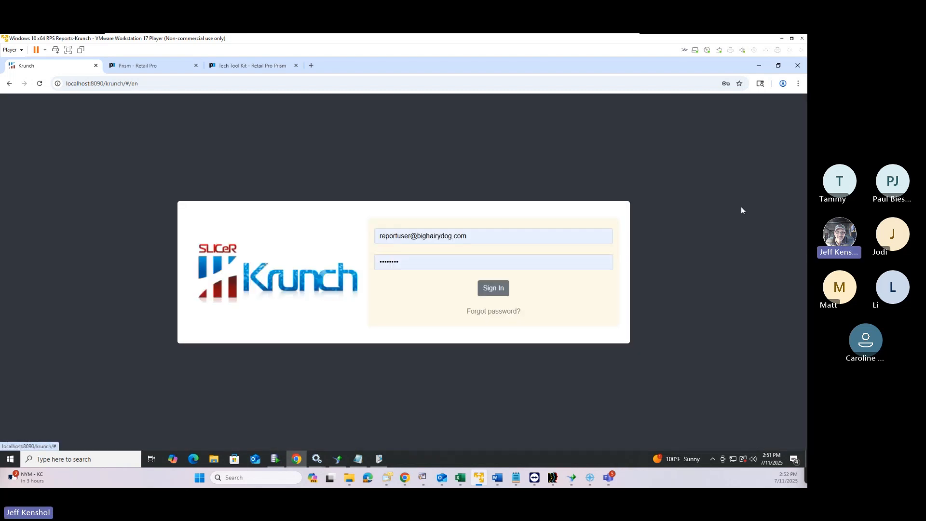
{"action": "left_click", "coordinate": [499, 290]}
{"action": "left_click", "coordinate": [491, 171]}
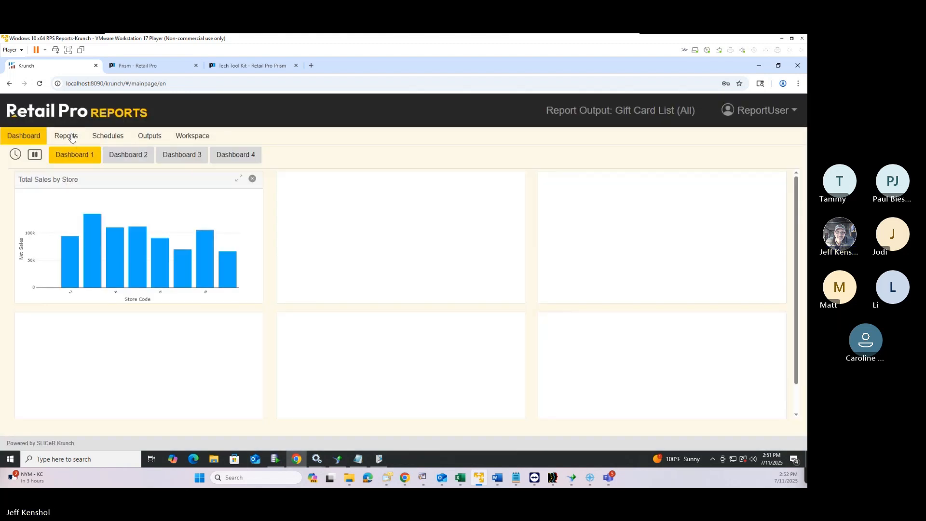
{"action": "left_click", "coordinate": [67, 137]}
{"action": "left_click", "coordinate": [528, 181]}
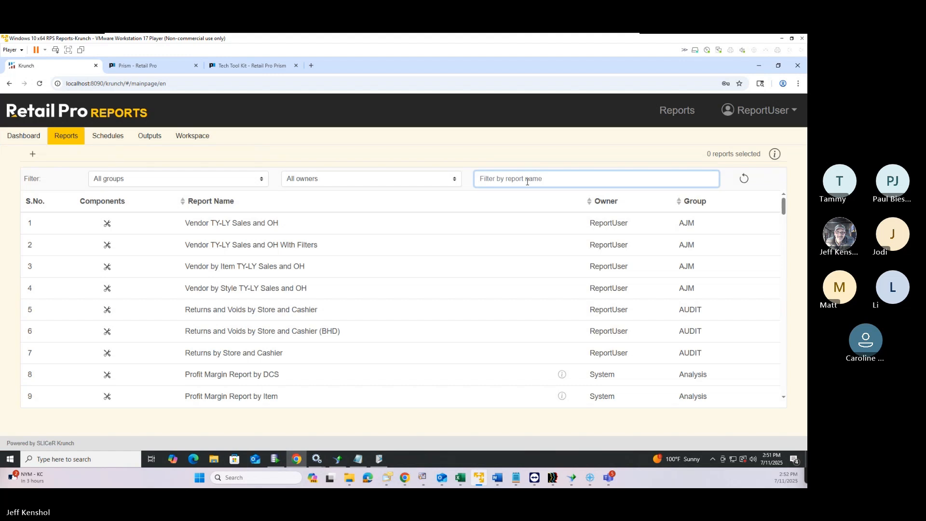
{"action": "type", "text": "gift"}
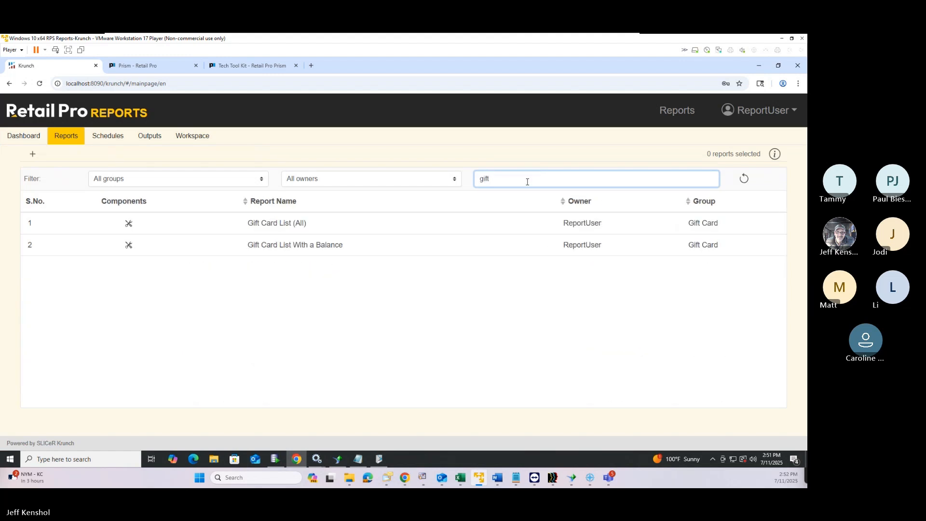
Run the Gift Card List (All) report again and return to the report list
{"action": "left_click", "coordinate": [169, 223]}
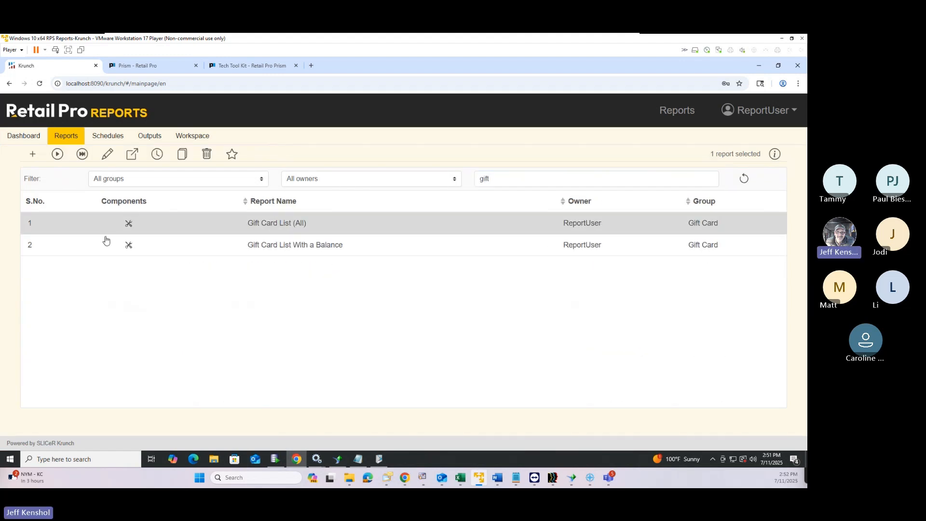
{"action": "left_click", "coordinate": [82, 154]}
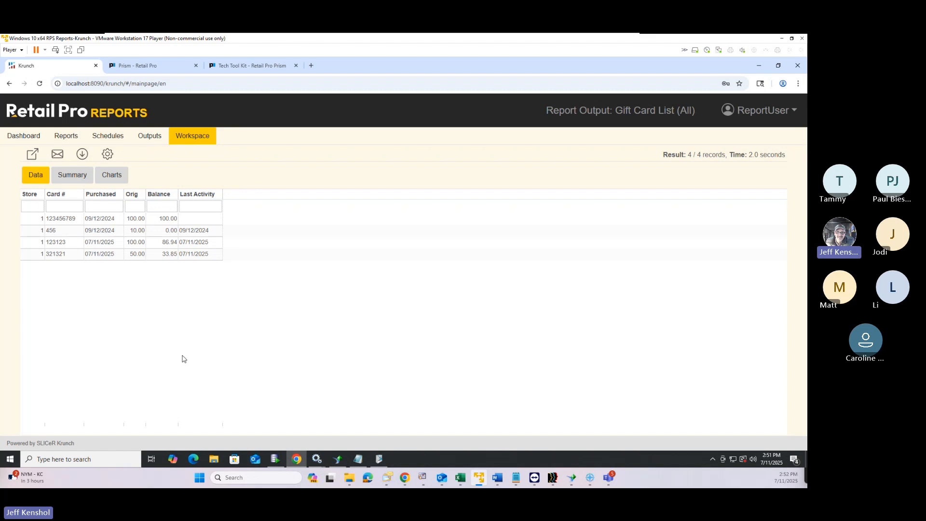
{"action": "left_click", "coordinate": [65, 137]}
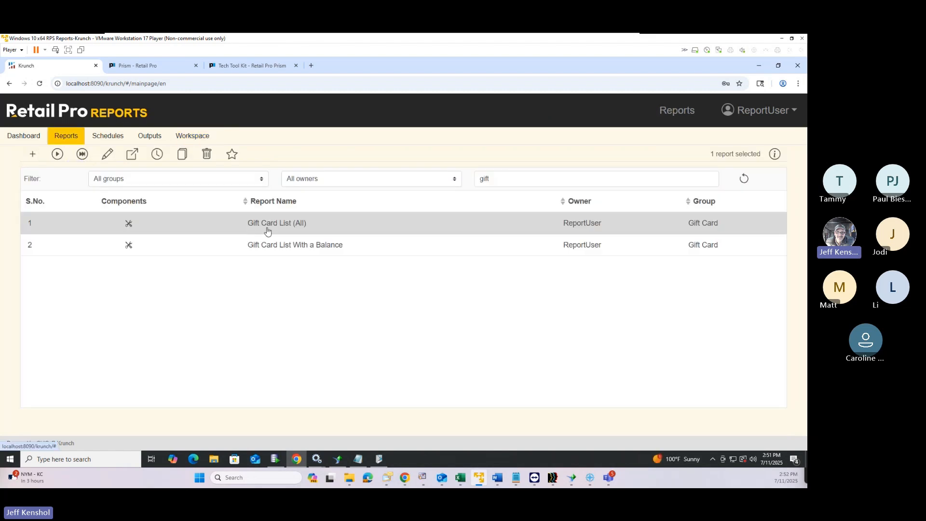
Run Gift Card List With a Balance (3 records), then return to the gift-filtered list
{"action": "left_click", "coordinate": [124, 252]}
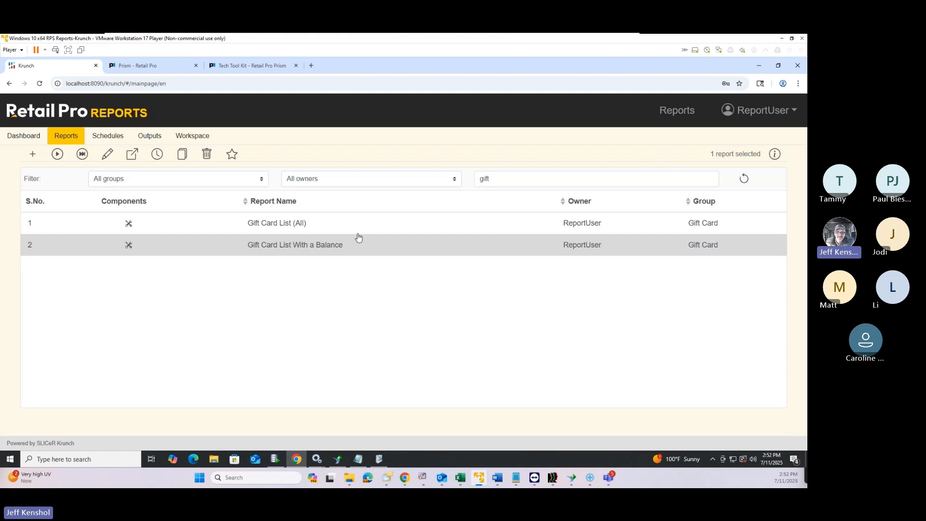
{"action": "left_click", "coordinate": [82, 154]}
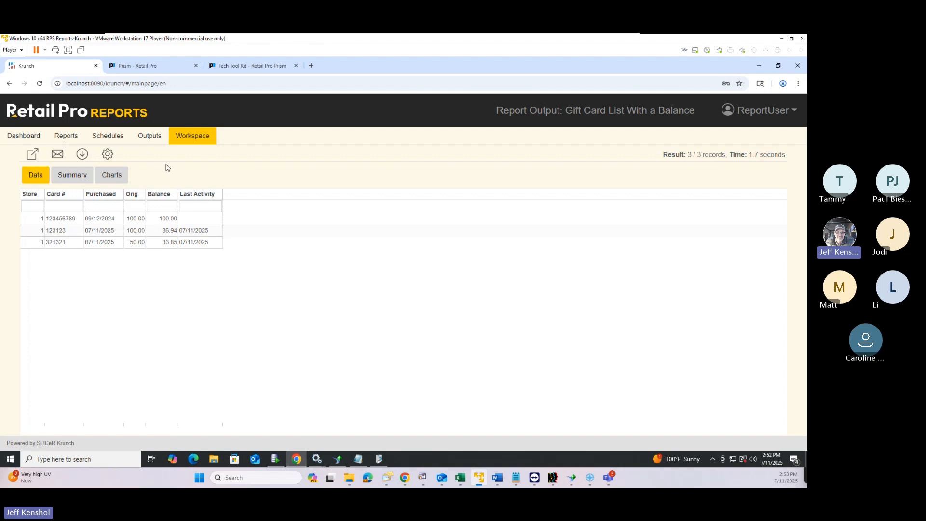
{"action": "left_click", "coordinate": [70, 143]}
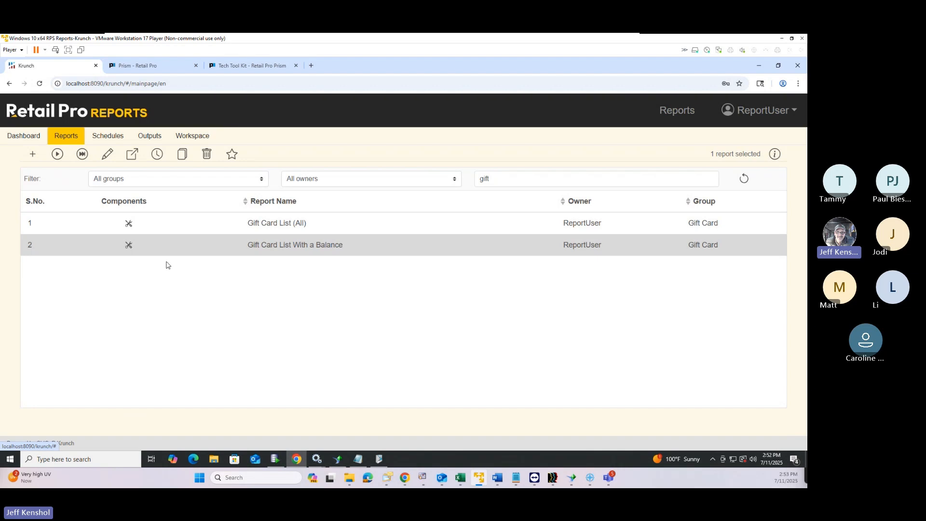
{"action": "left_click", "coordinate": [494, 180]}
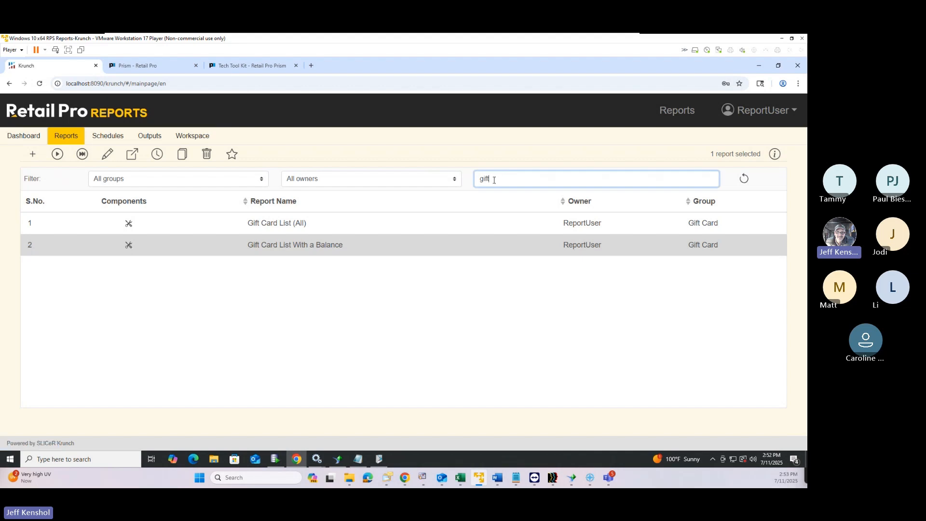
Clear the name filter and mark Vendor TY-LY Sales and OH With Filters as a favourite
{"action": "key", "text": "BackSpace"}
{"action": "key", "text": "BackSpace"}
{"action": "key", "text": "BackSpace"}
{"action": "key", "text": "BackSpace"}
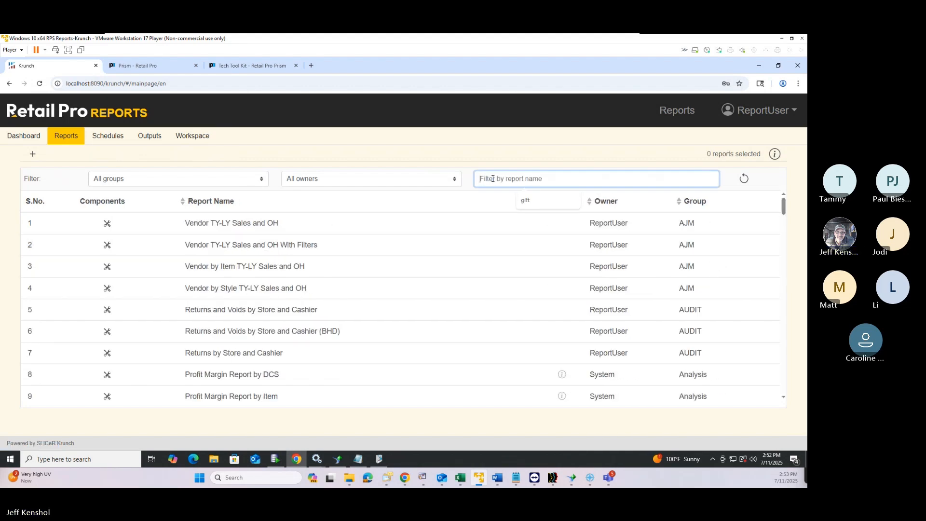
{"action": "left_click", "coordinate": [188, 179]}
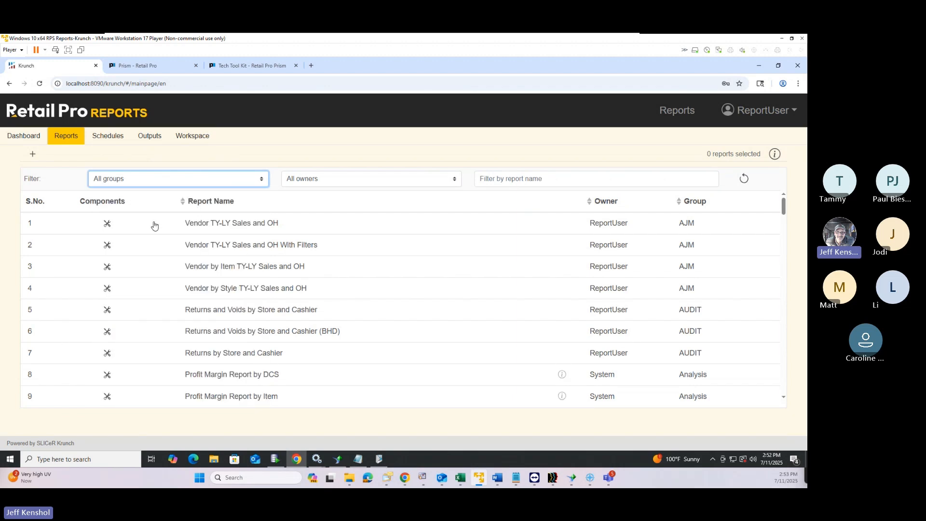
{"action": "left_click", "coordinate": [167, 184]}
{"action": "left_click", "coordinate": [150, 193]}
{"action": "left_click", "coordinate": [154, 243]}
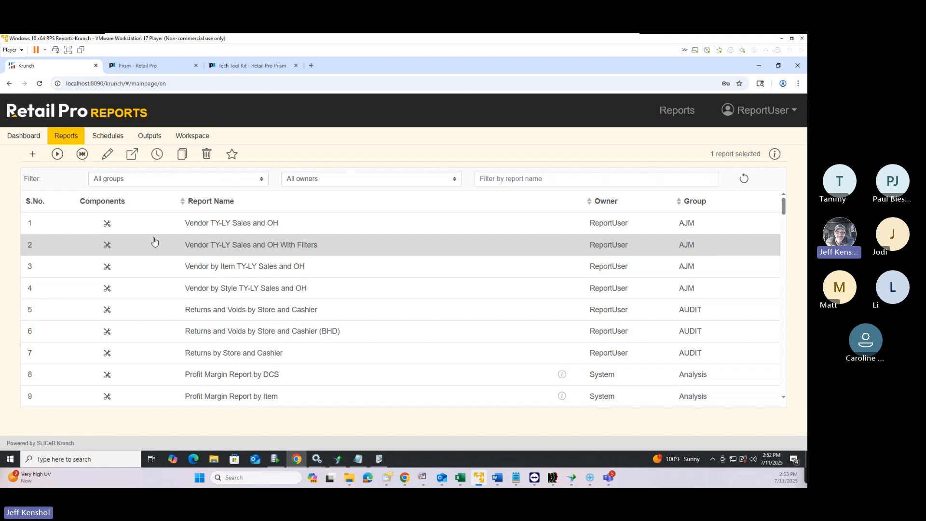
{"action": "left_click", "coordinate": [231, 154]}
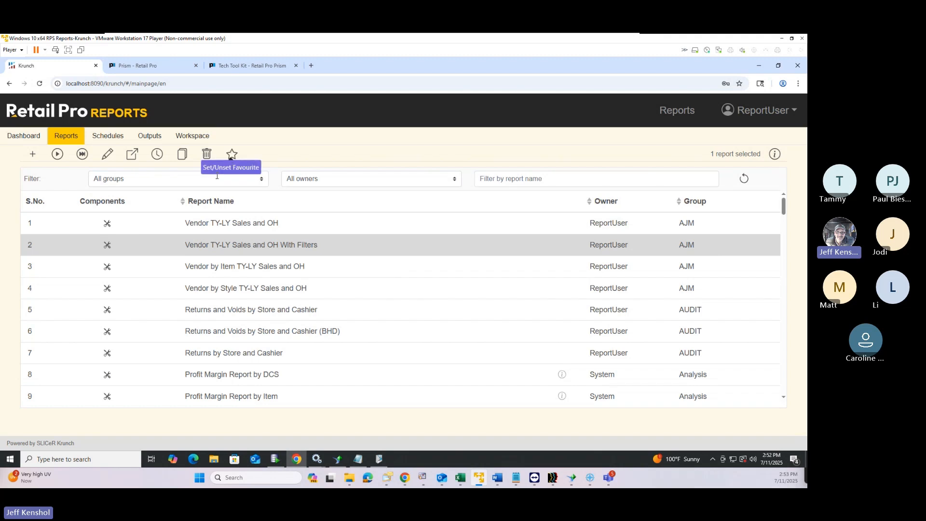
Check the report groups, then immediately run the report, which returns 0 records
{"action": "left_click", "coordinate": [135, 180]}
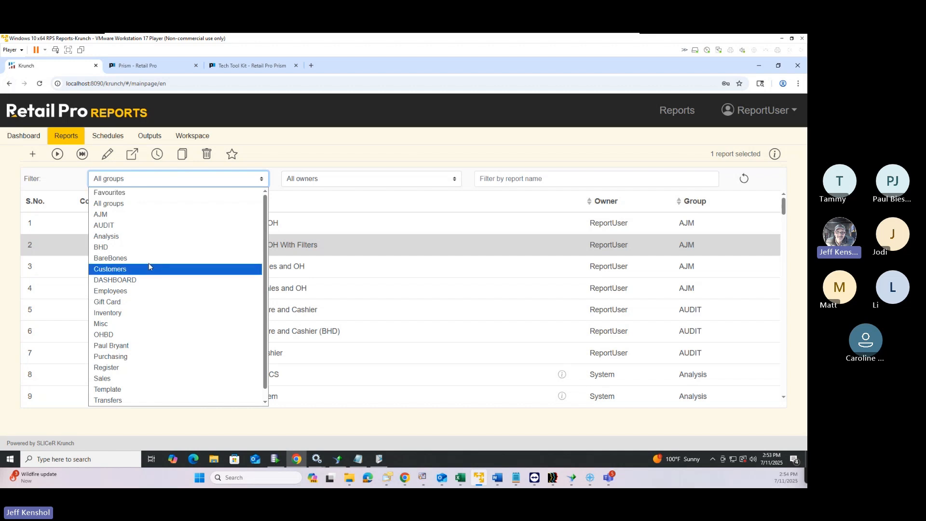
{"action": "left_click", "coordinate": [379, 141]}
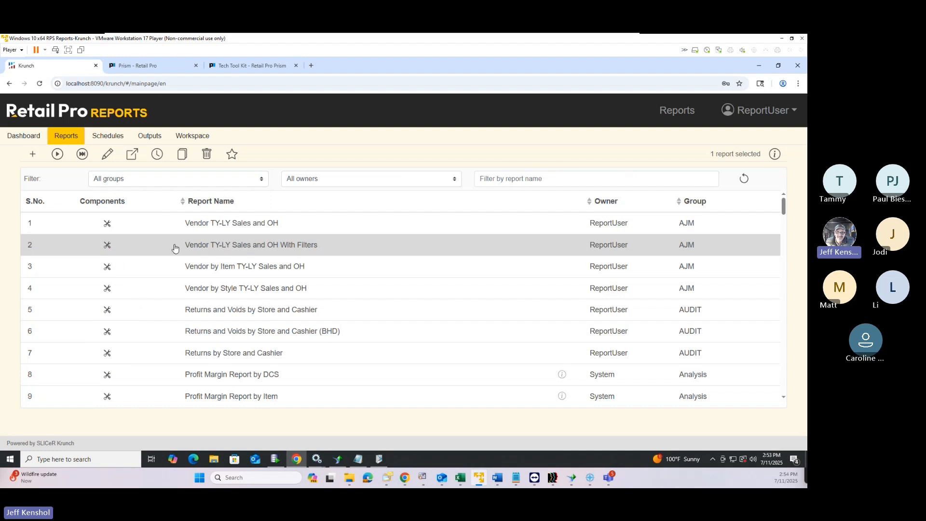
{"action": "left_click", "coordinate": [58, 154]}
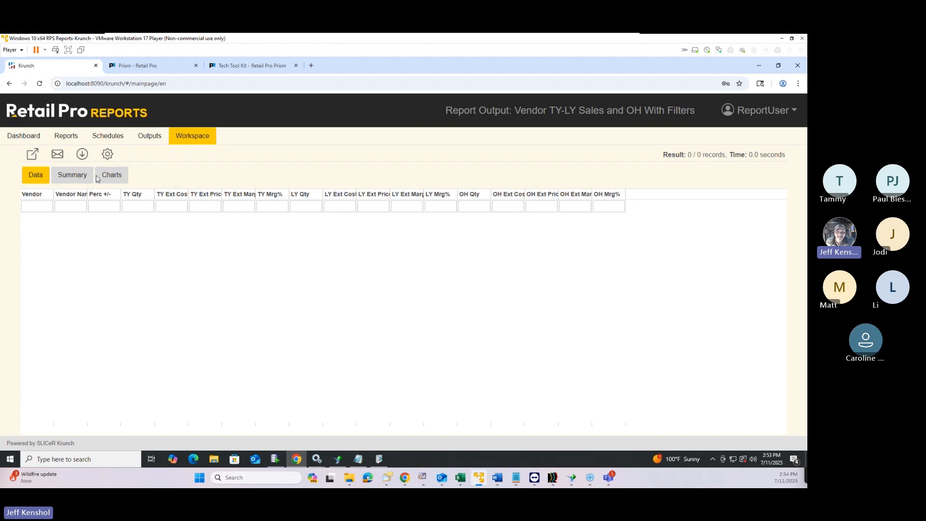
{"action": "left_click", "coordinate": [107, 154]}
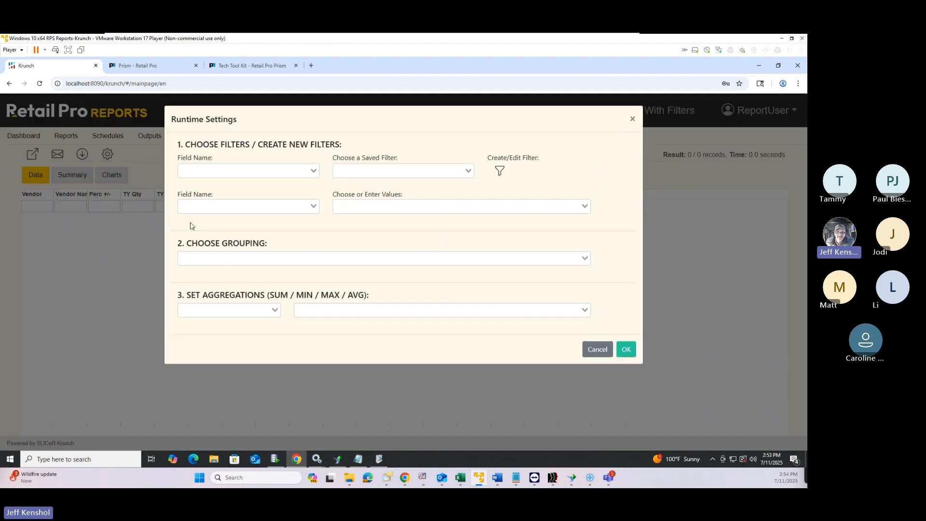
{"action": "left_click", "coordinate": [226, 174]}
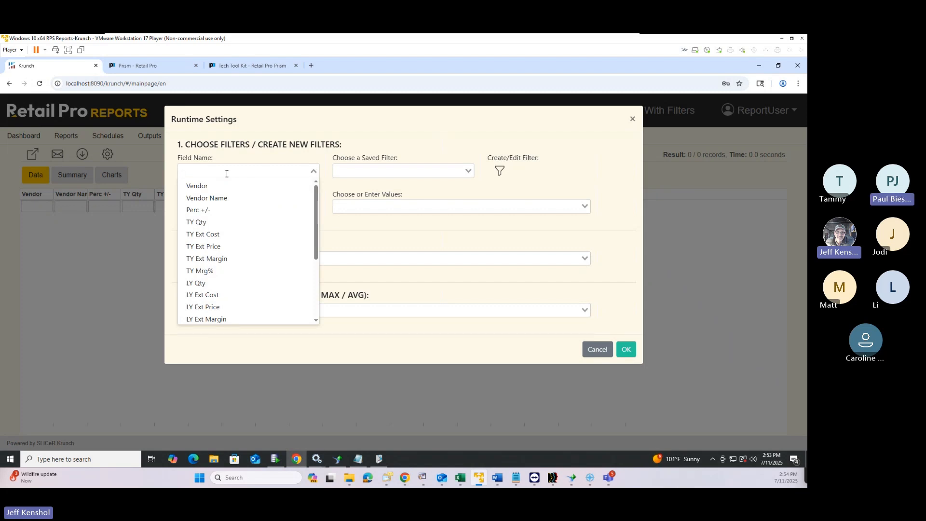
{"action": "scroll", "coordinate": [203, 260], "scroll_direction": "down", "scroll_amount": 5}
{"action": "left_click", "coordinate": [210, 304]}
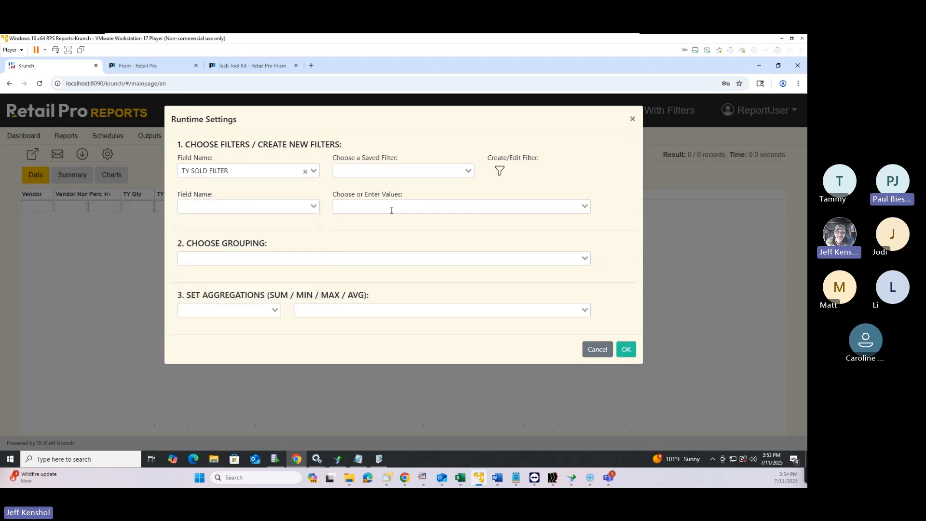
{"action": "left_click", "coordinate": [384, 174]}
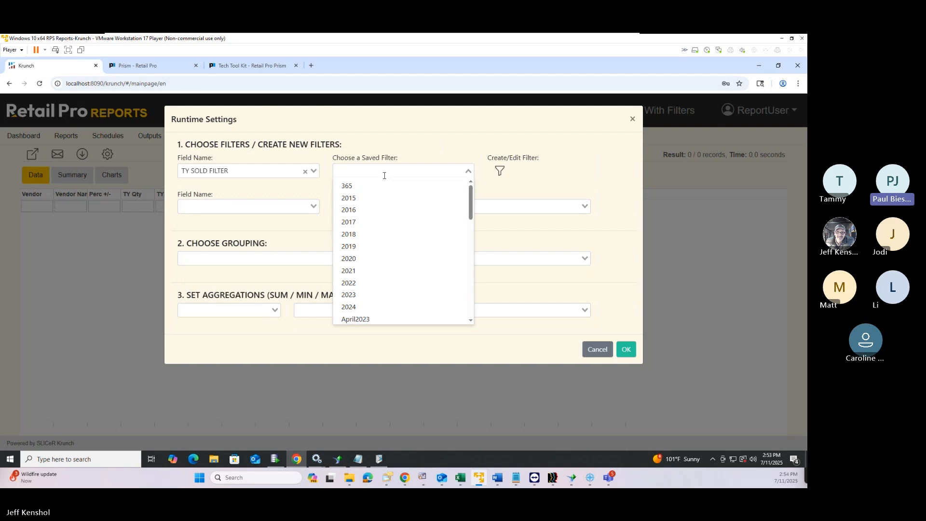
{"action": "left_click", "coordinate": [421, 147]}
{"action": "left_click", "coordinate": [230, 207]}
{"action": "scroll", "coordinate": [223, 254], "scroll_direction": "down", "scroll_amount": 1}
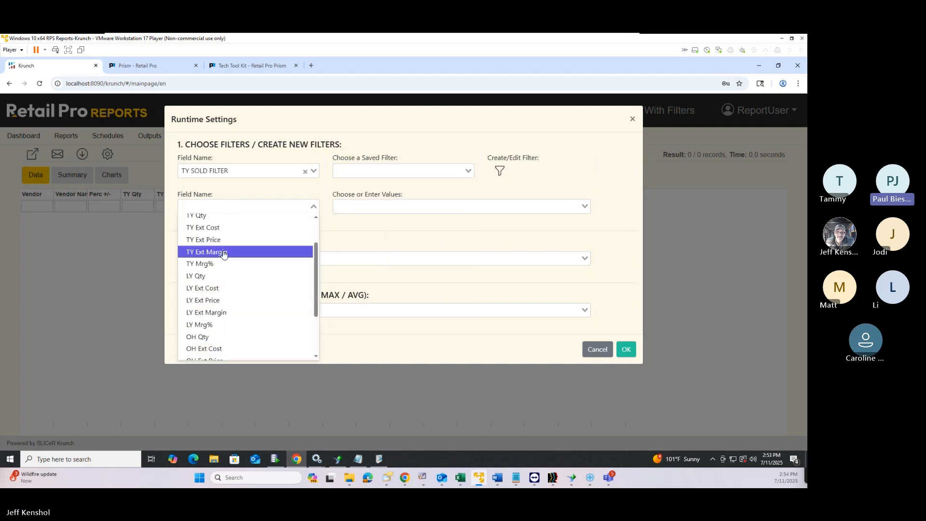
{"action": "scroll", "coordinate": [224, 289], "scroll_direction": "down", "scroll_amount": 5}
{"action": "left_click", "coordinate": [225, 345]}
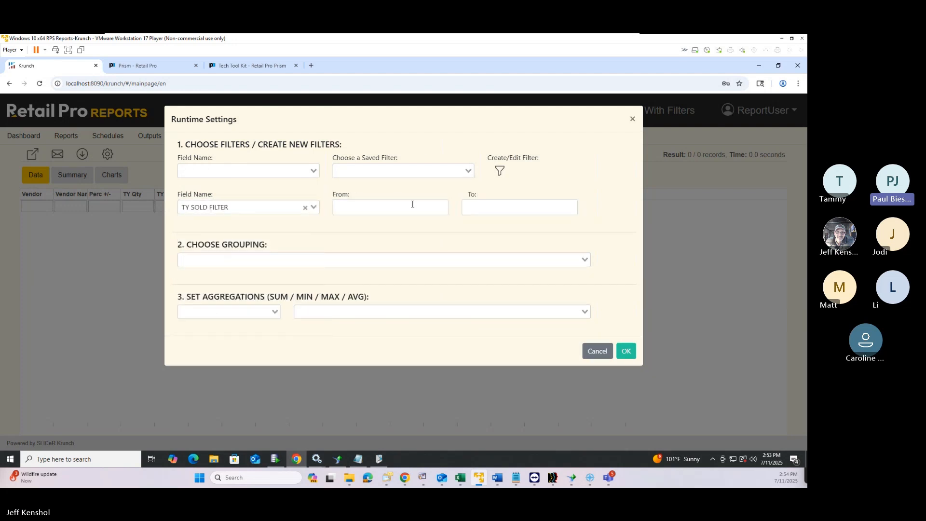
{"action": "left_click", "coordinate": [409, 206]}
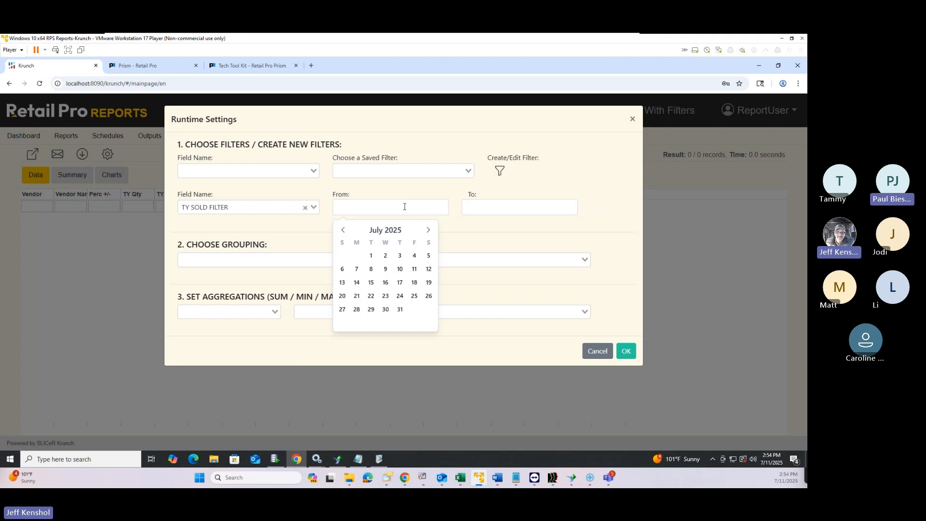
{"action": "left_click", "coordinate": [440, 278]}
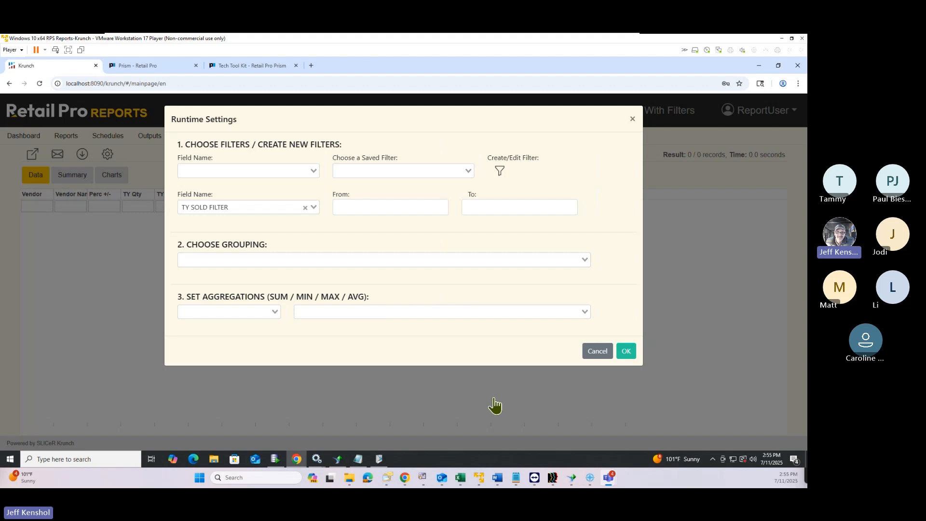
{"action": "left_click", "coordinate": [632, 353]}
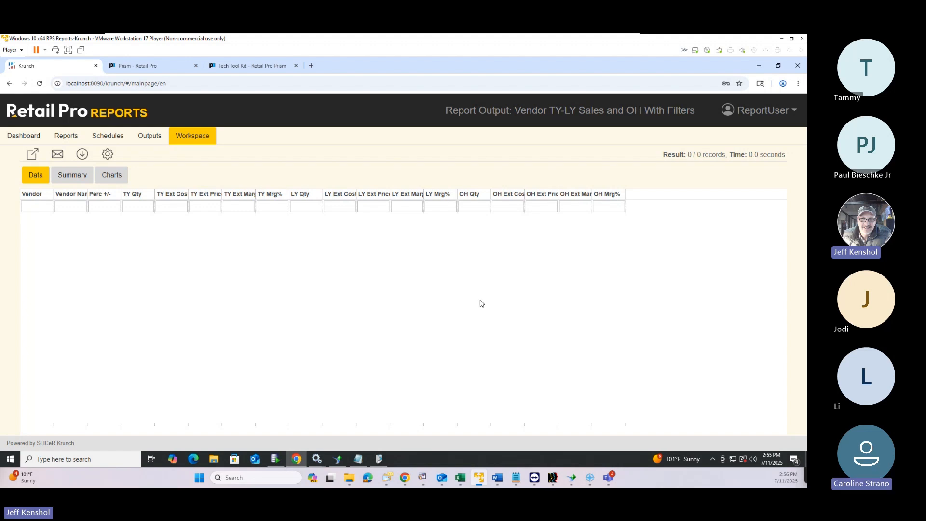
Return to the Prism page and open the Administration Console from the Prism menu
{"action": "left_click", "coordinate": [260, 70]}
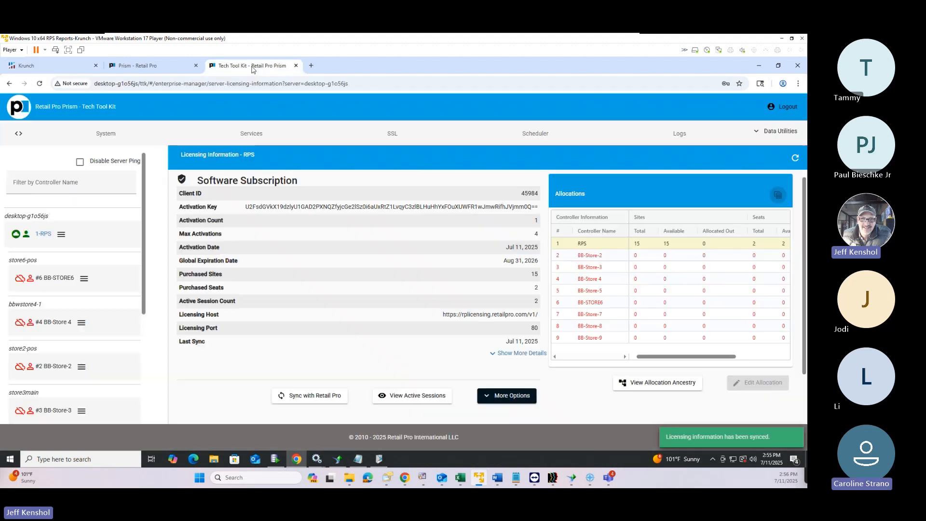
{"action": "left_click", "coordinate": [167, 70]}
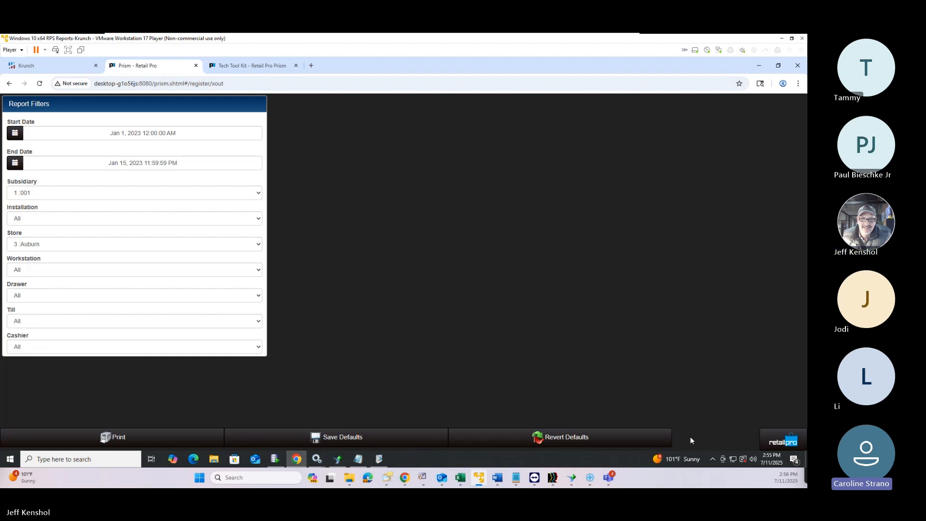
{"action": "left_click", "coordinate": [773, 440]}
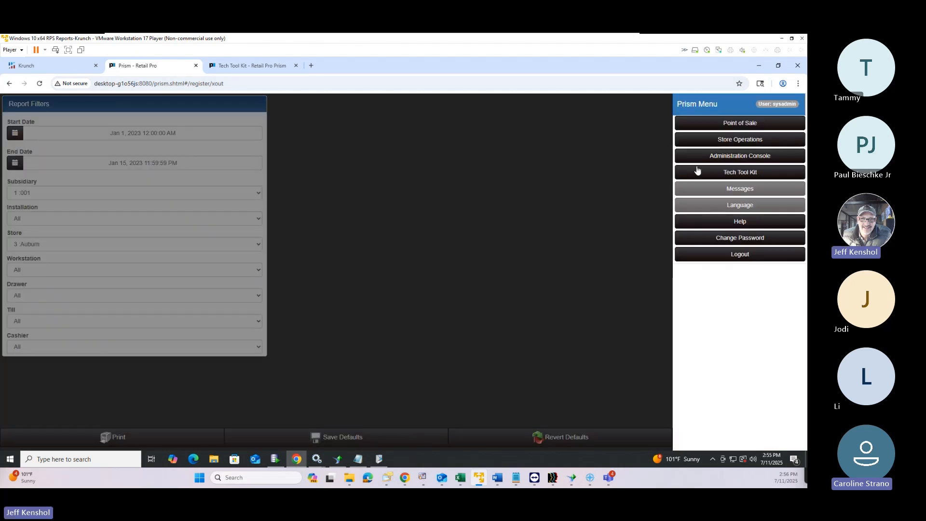
{"action": "left_click", "coordinate": [733, 155]}
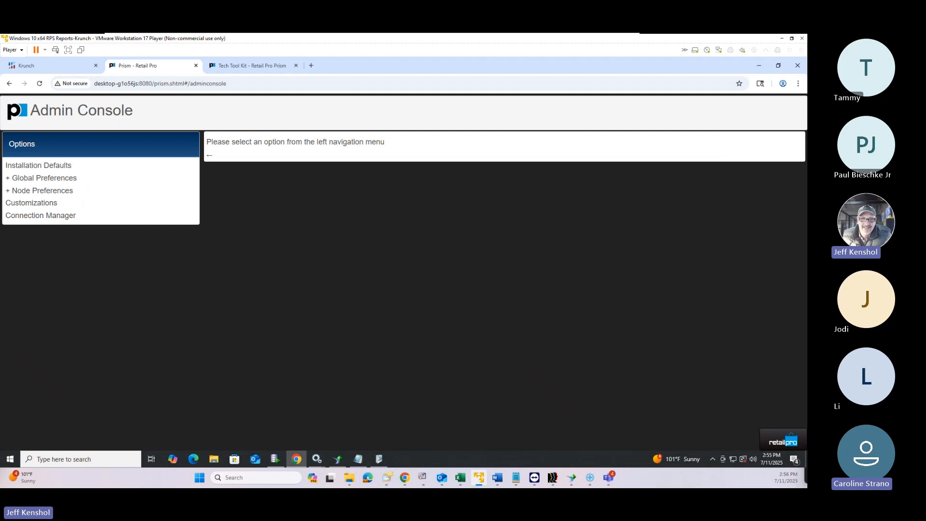
Expand Node Preferences, set the context to subsidiary 001, and expand Transactions
{"action": "left_click", "coordinate": [58, 190]}
{"action": "left_click", "coordinate": [51, 204]}
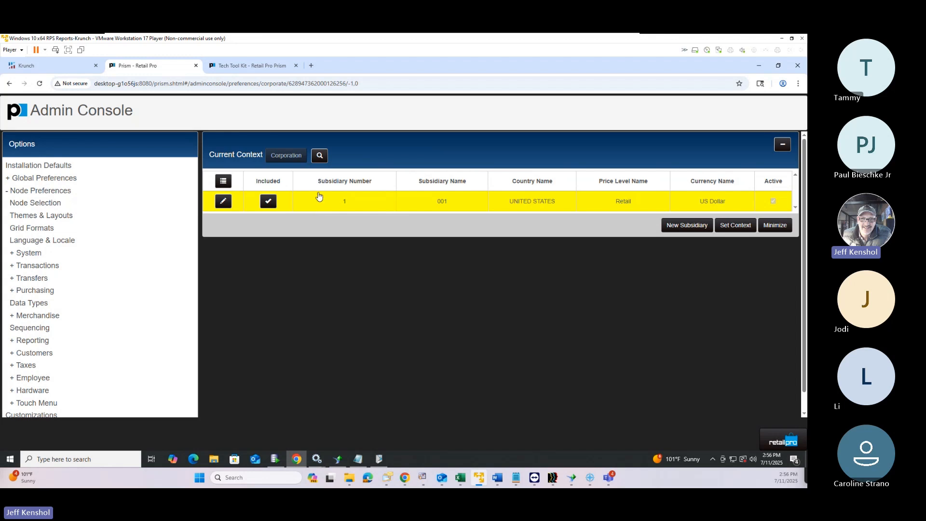
{"action": "left_click", "coordinate": [378, 206]}
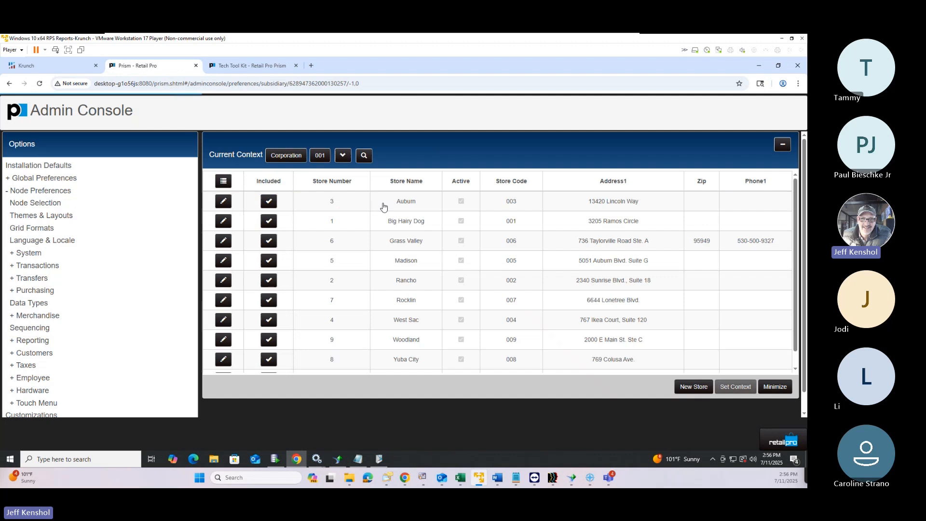
{"action": "left_click", "coordinate": [783, 144]}
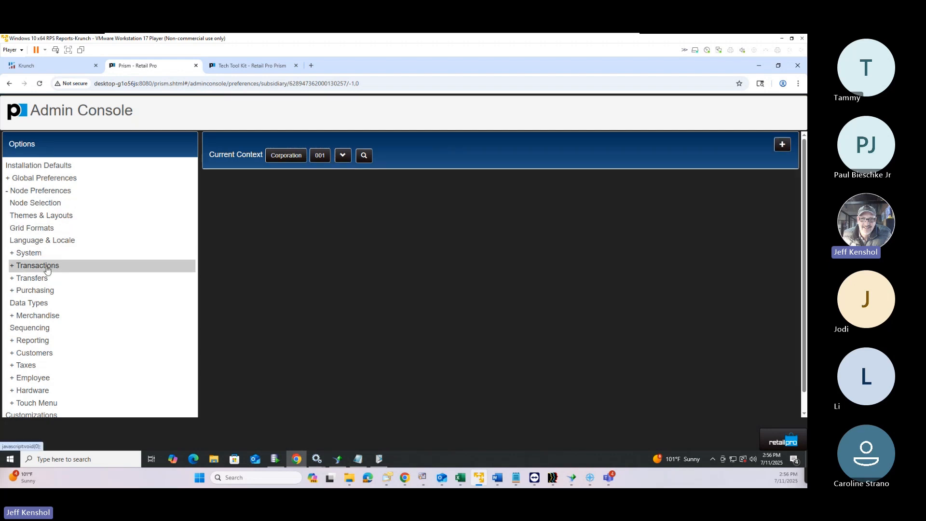
{"action": "left_click", "coordinate": [54, 266]}
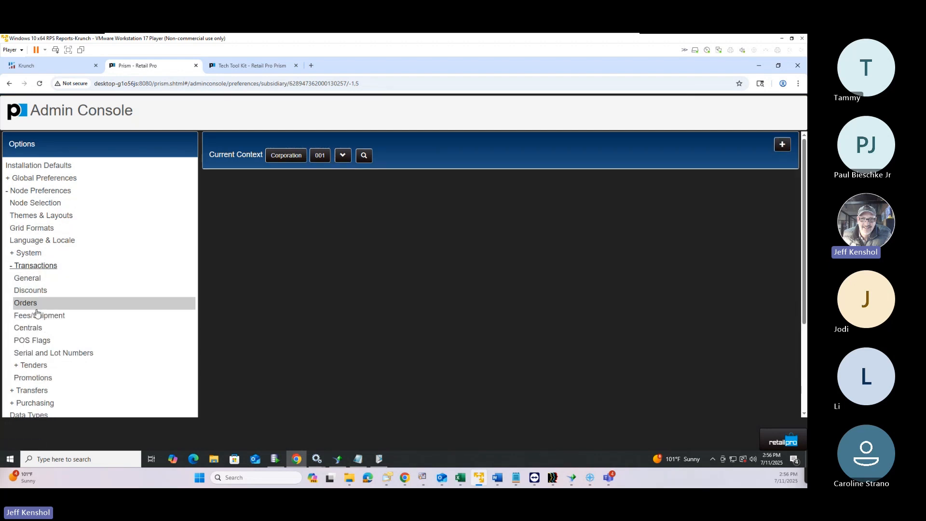
Add and save a DONATION fee type in the empty third row of Fees/Shipment preferences
{"action": "left_click", "coordinate": [62, 316]}
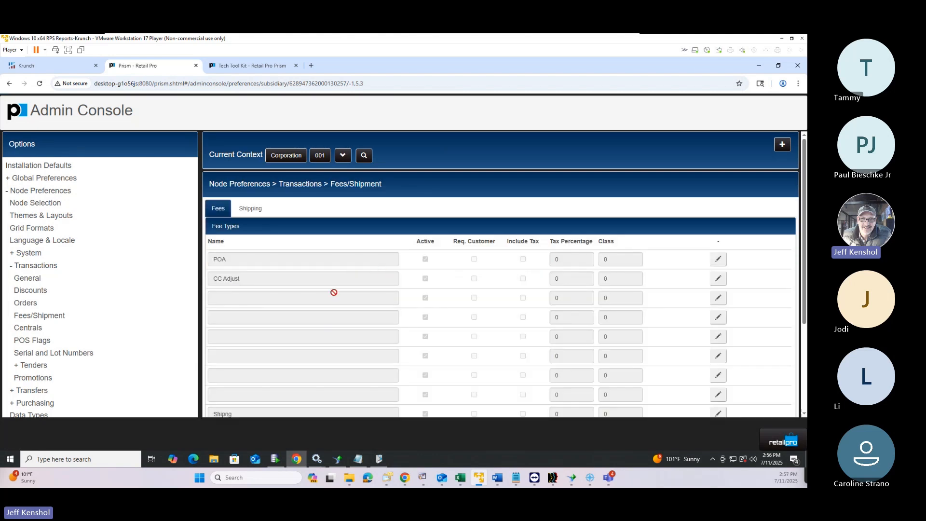
{"action": "scroll", "coordinate": [473, 311], "scroll_direction": "down", "scroll_amount": 2}
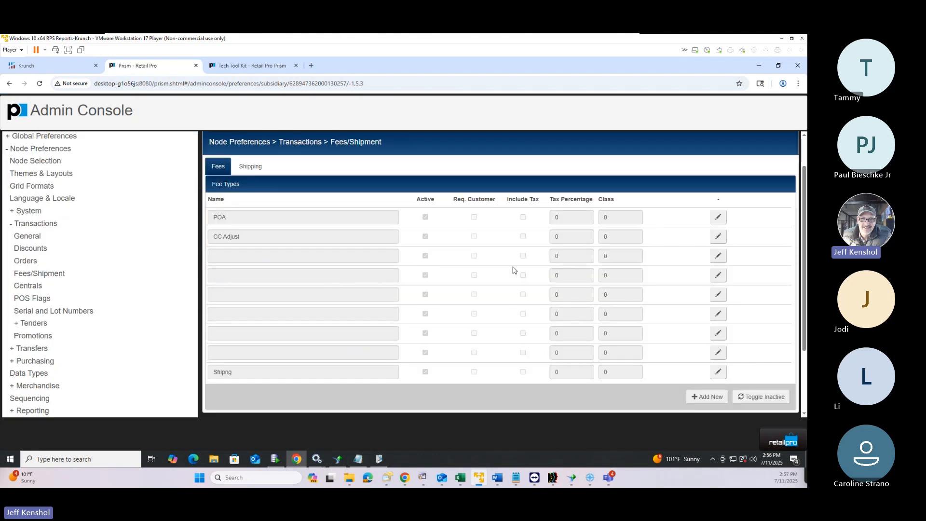
{"action": "left_click", "coordinate": [712, 258]}
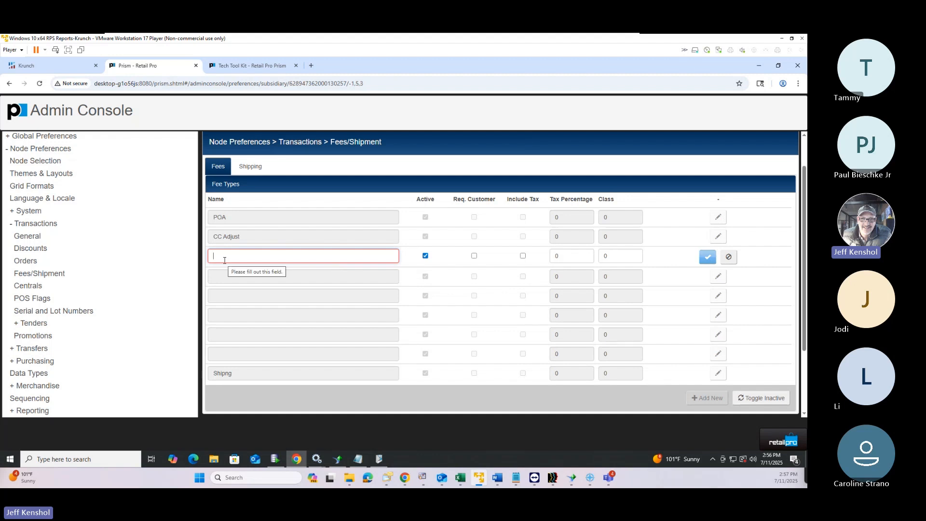
{"action": "type", "text": "DONATION"}
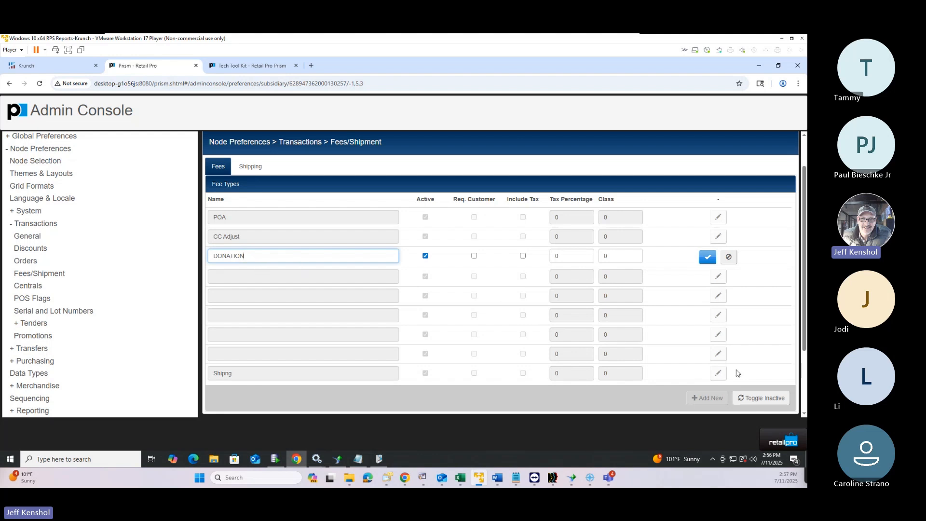
{"action": "left_click", "coordinate": [708, 256]}
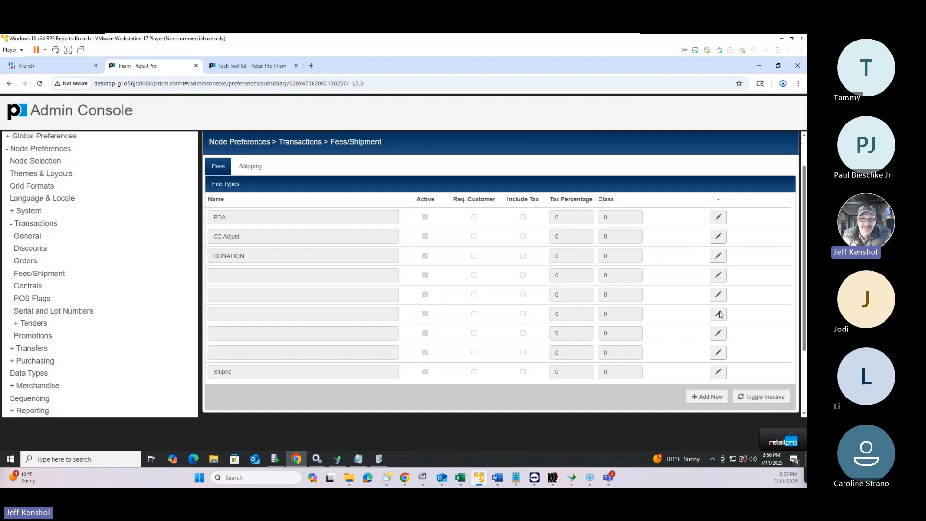
{"action": "left_click", "coordinate": [780, 442]}
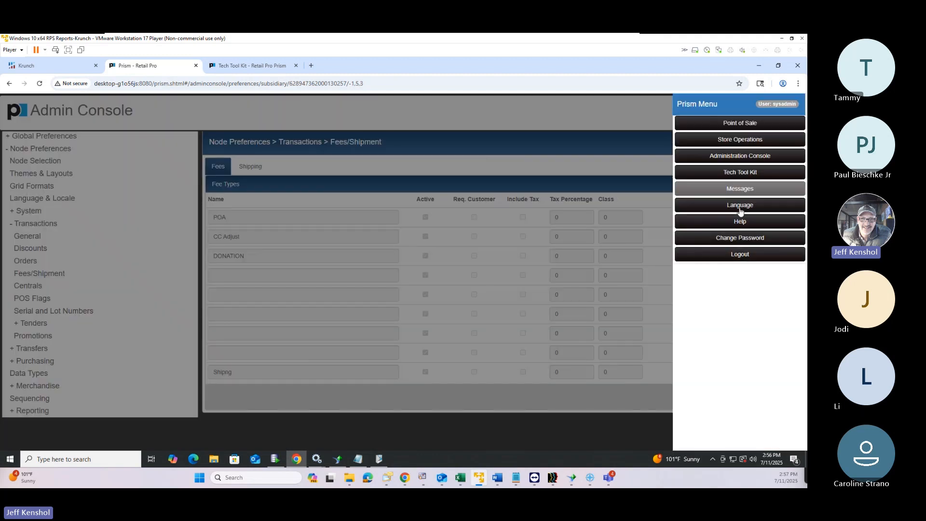
Start a new blank POS transaction and open its transaction details
{"action": "left_click", "coordinate": [715, 124]}
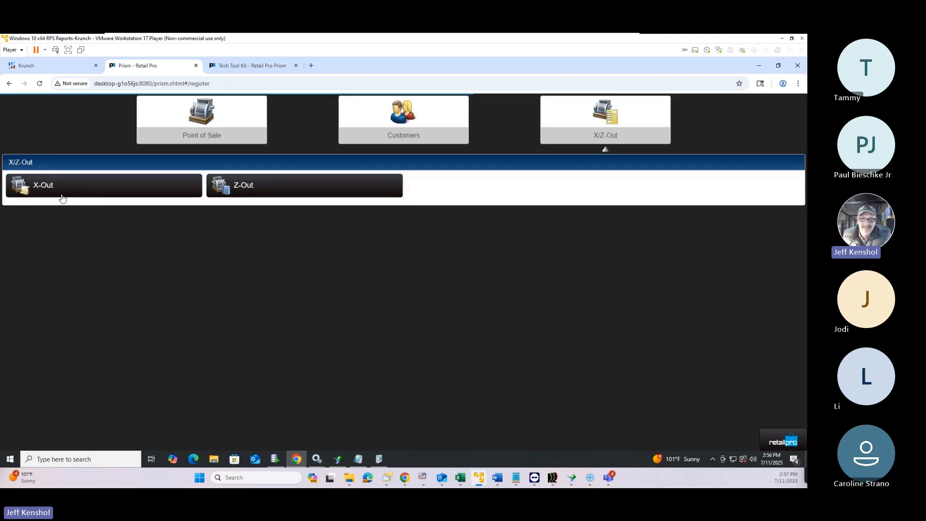
{"action": "left_click", "coordinate": [177, 117]}
{"action": "left_click", "coordinate": [55, 182]}
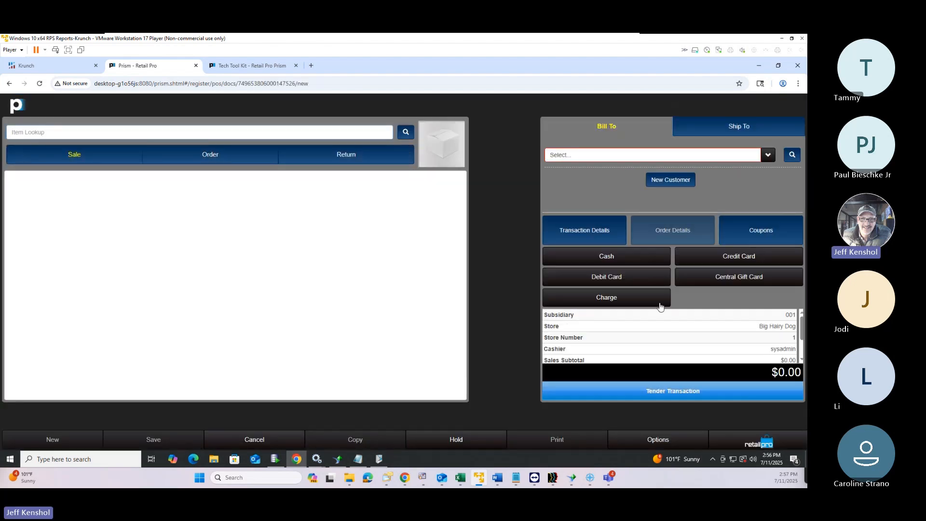
{"action": "left_click", "coordinate": [584, 237]}
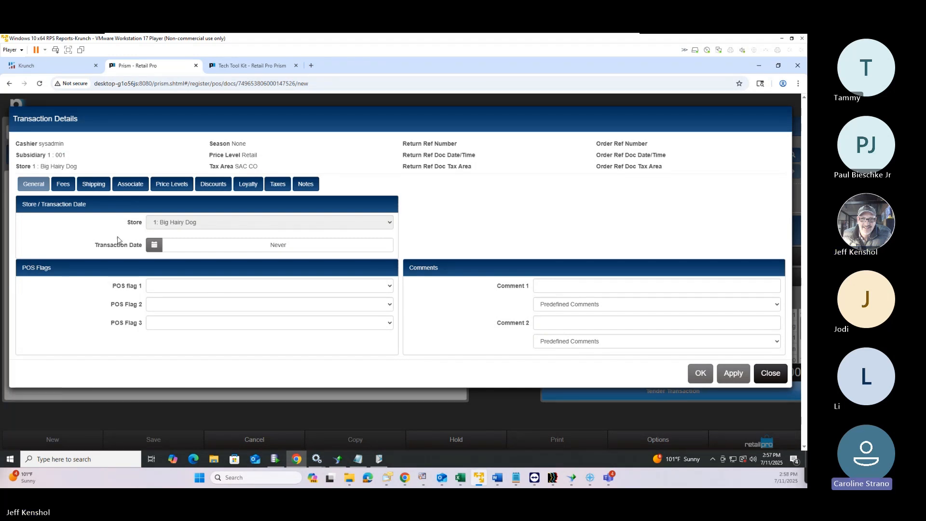
Enter a -$100.00 sales fee with fee type DONATION and confirm the details
{"action": "left_click", "coordinate": [63, 184]}
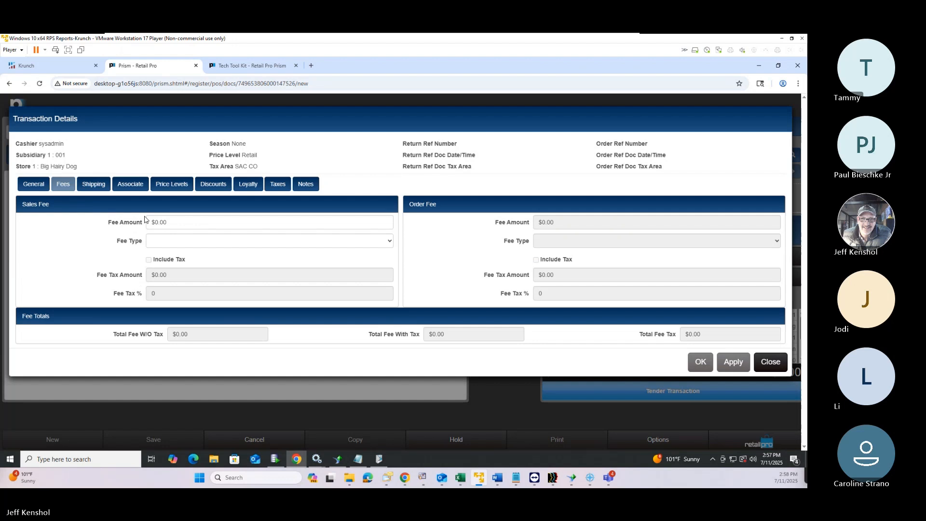
{"action": "left_click", "coordinate": [187, 221]}
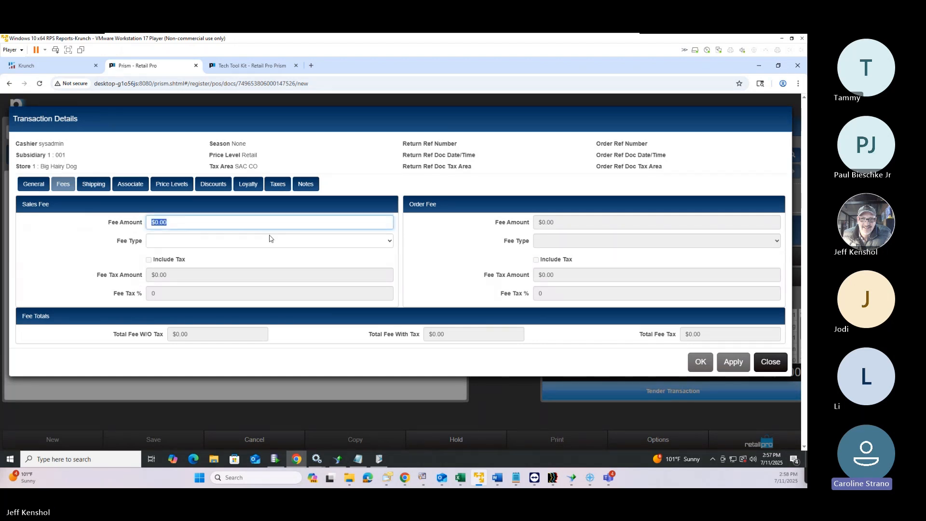
{"action": "type", "text": "-"}
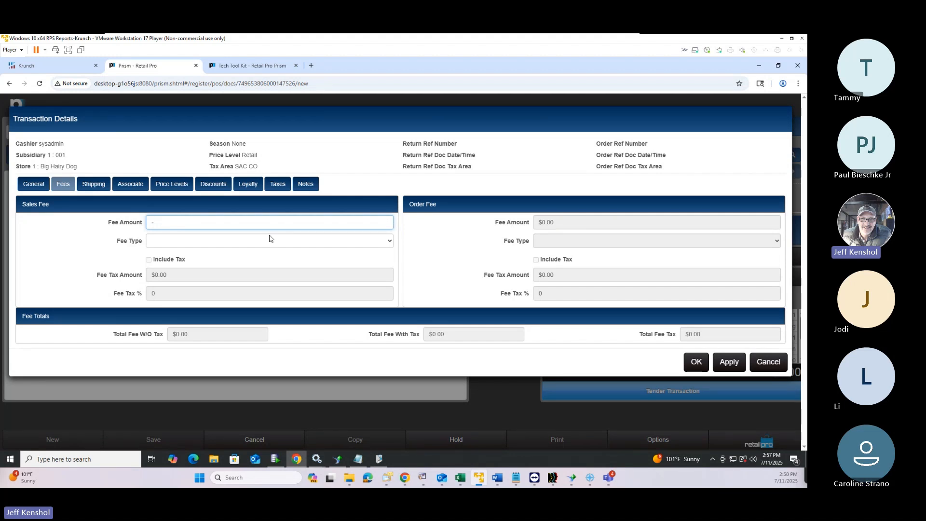
{"action": "type", "text": "100"}
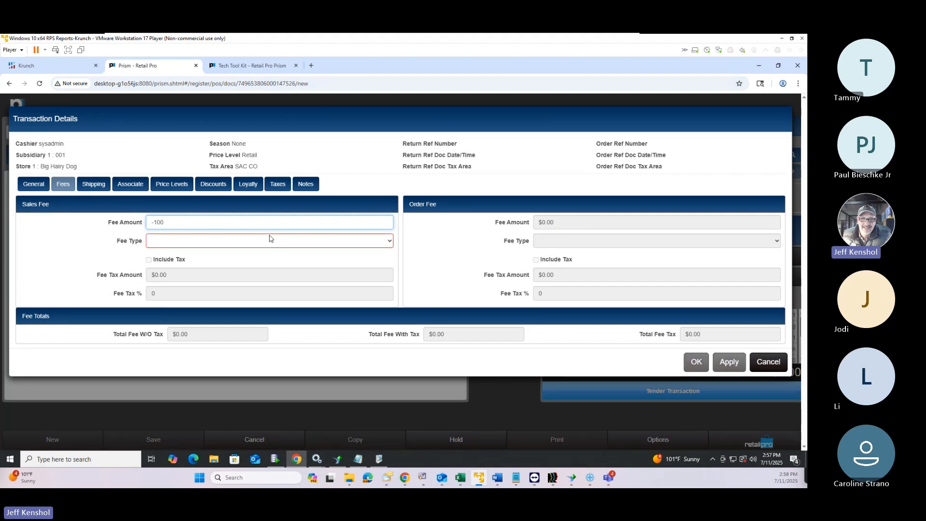
{"action": "left_click", "coordinate": [249, 241]}
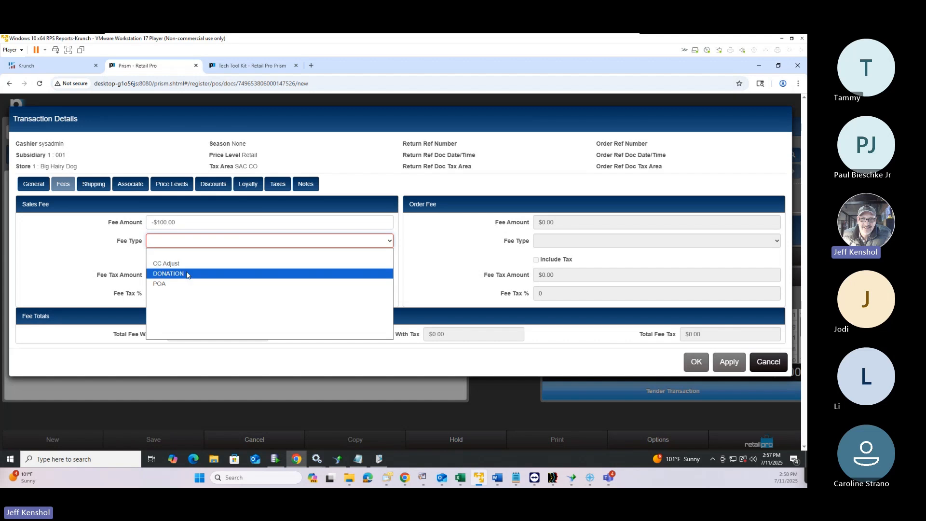
{"action": "left_click", "coordinate": [213, 271]}
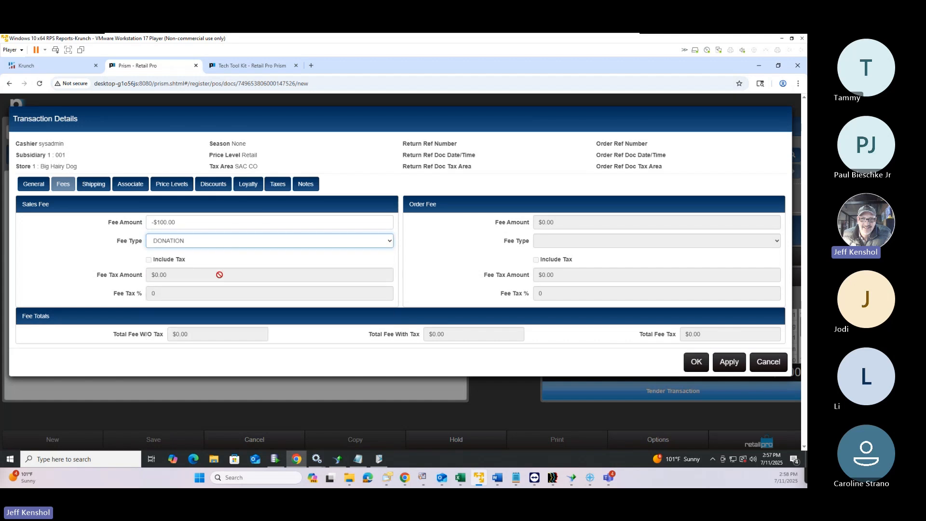
{"action": "left_click", "coordinate": [701, 367]}
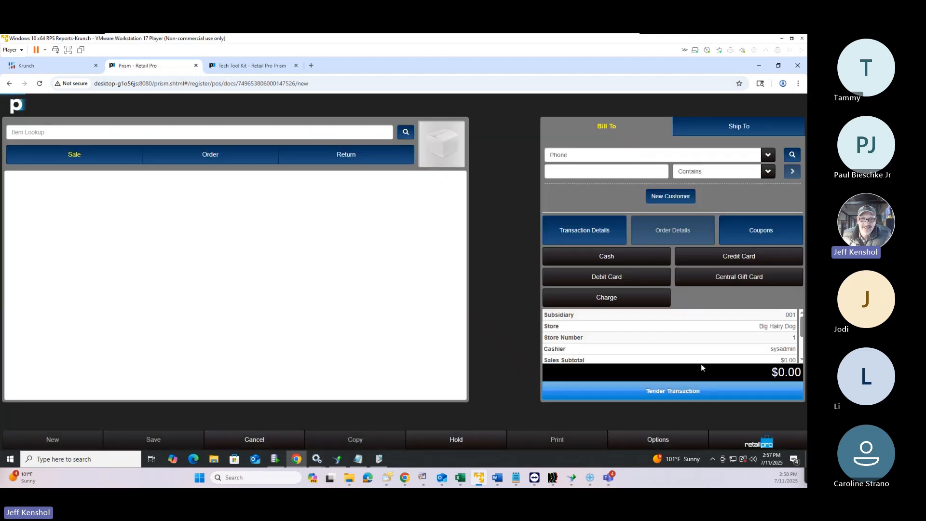
Tender the transaction and give a first $25.00 Central Gift Card, entering its card number
{"action": "left_click", "coordinate": [702, 393]}
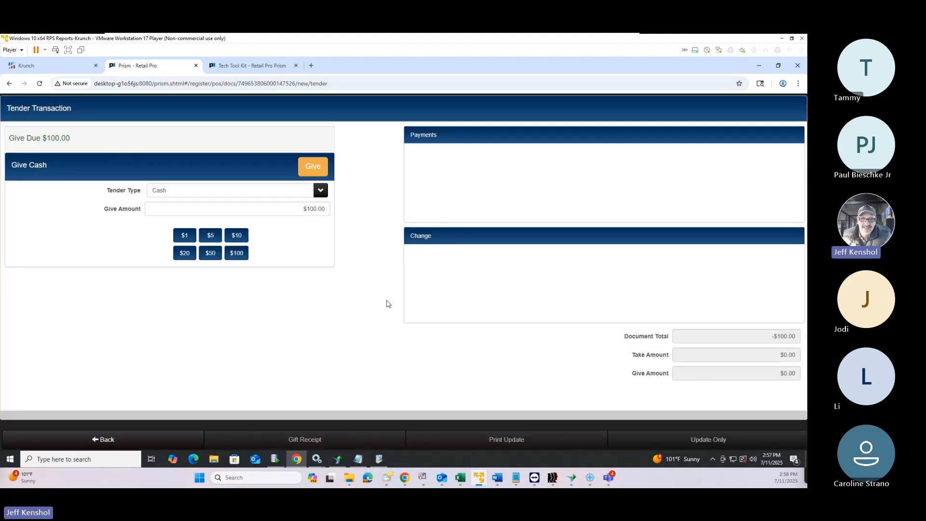
{"action": "left_click", "coordinate": [196, 192]}
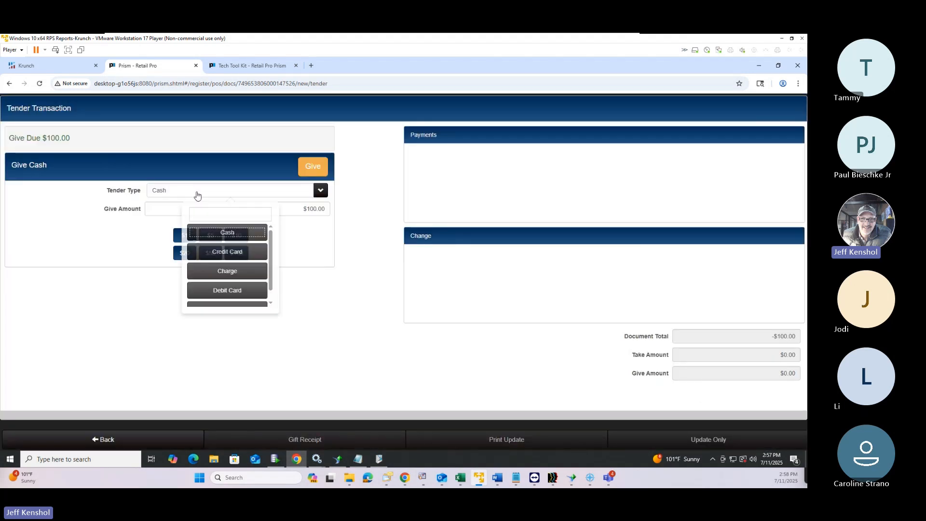
{"action": "scroll", "coordinate": [221, 293], "scroll_direction": "down", "scroll_amount": 1}
{"action": "left_click", "coordinate": [222, 295]}
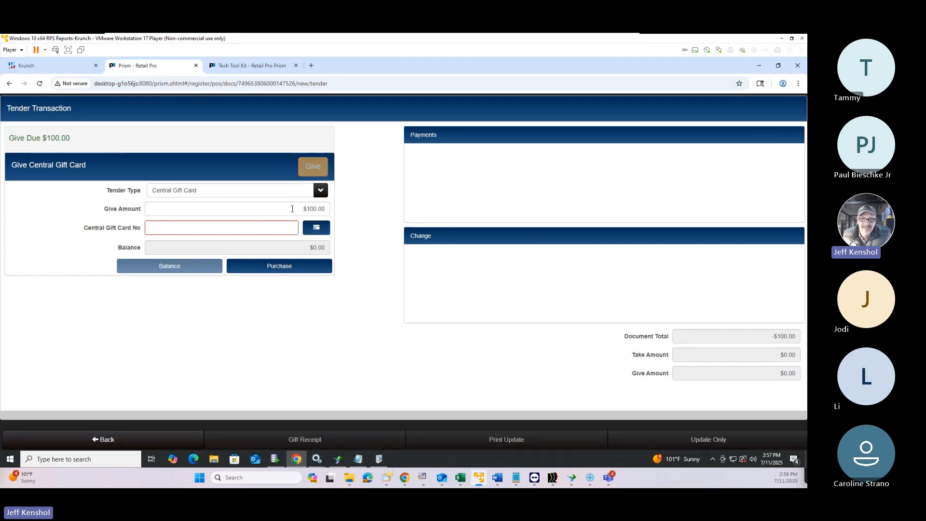
{"action": "left_click", "coordinate": [317, 209]}
{"action": "type", "text": "25"}
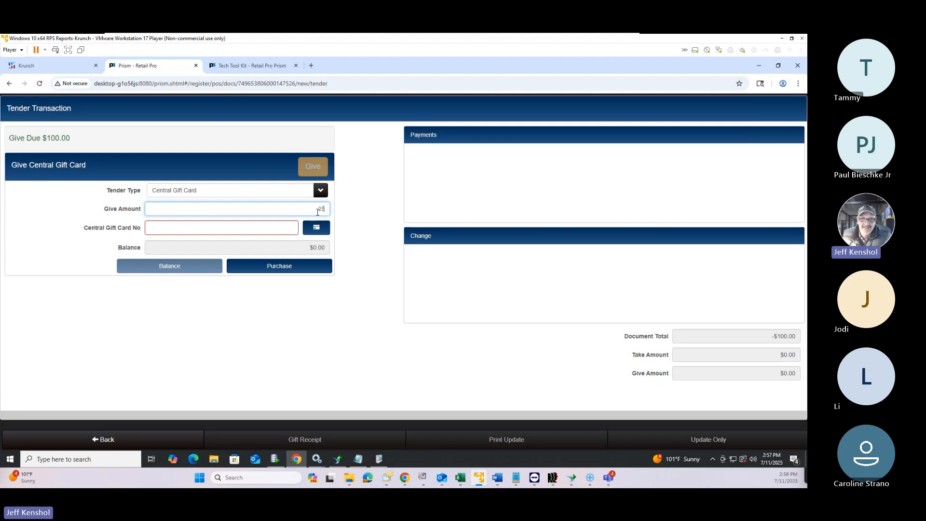
{"action": "left_click", "coordinate": [279, 229]}
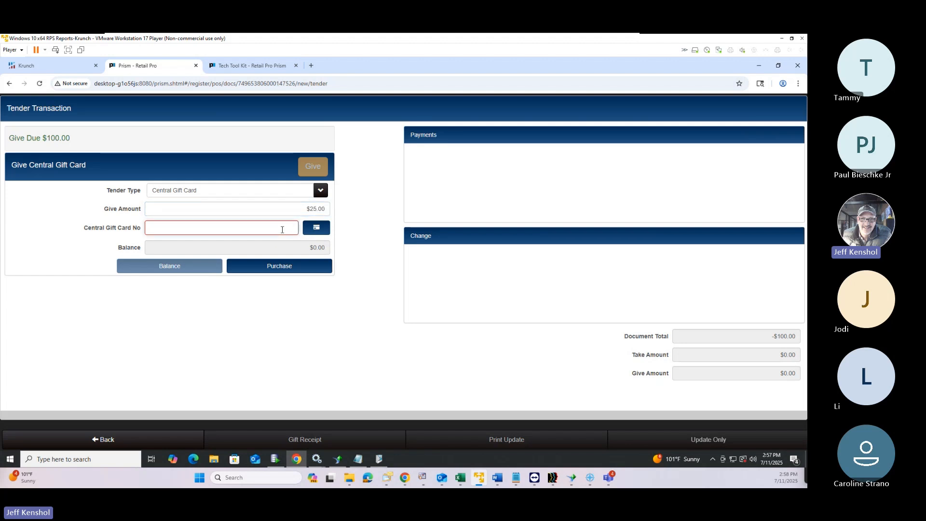
{"action": "type", "text": "741741"}
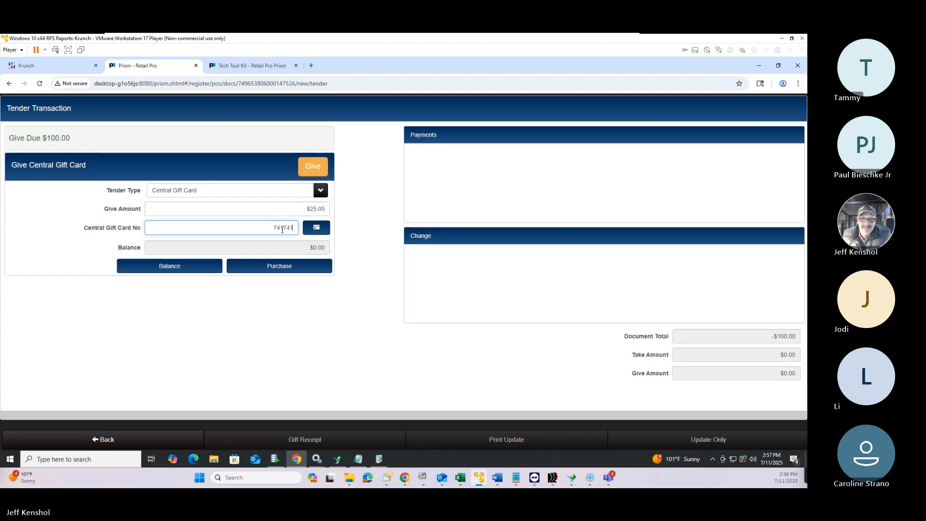
{"action": "left_click", "coordinate": [284, 267]}
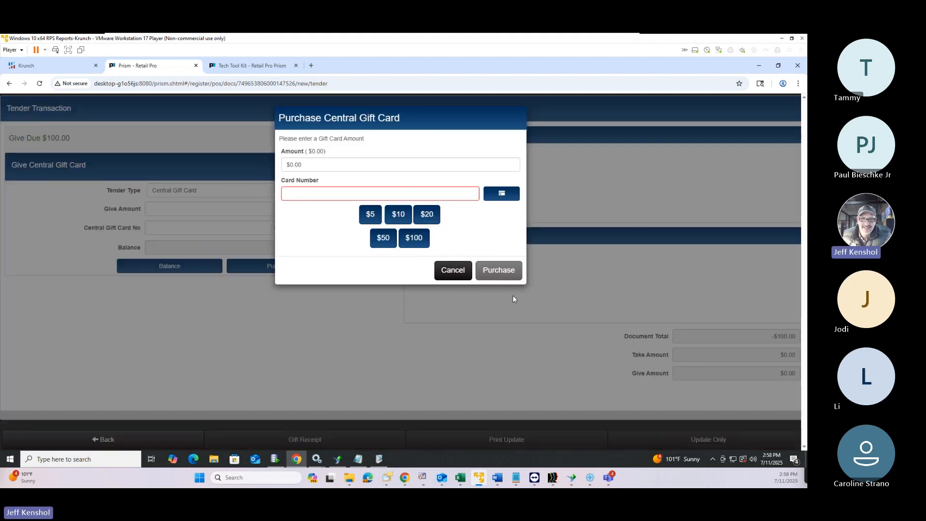
{"action": "left_click", "coordinate": [454, 269]}
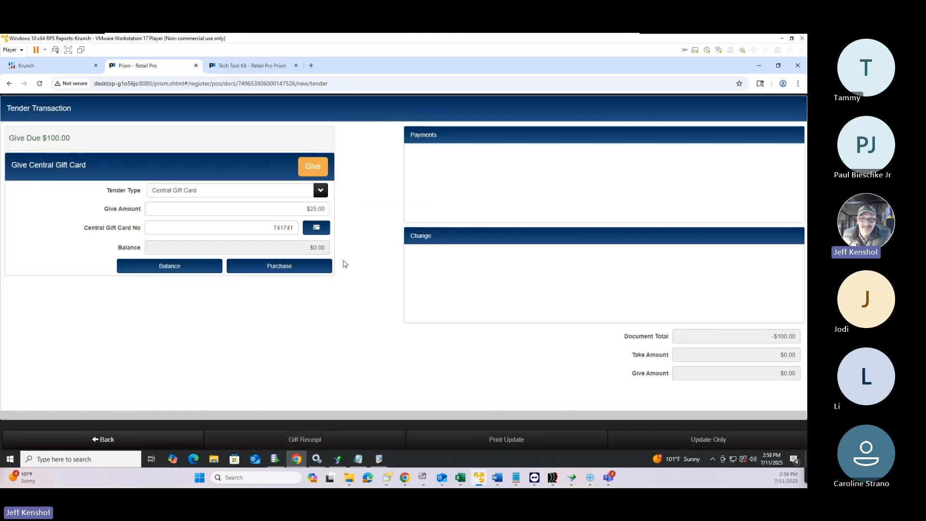
{"action": "left_click", "coordinate": [317, 169]}
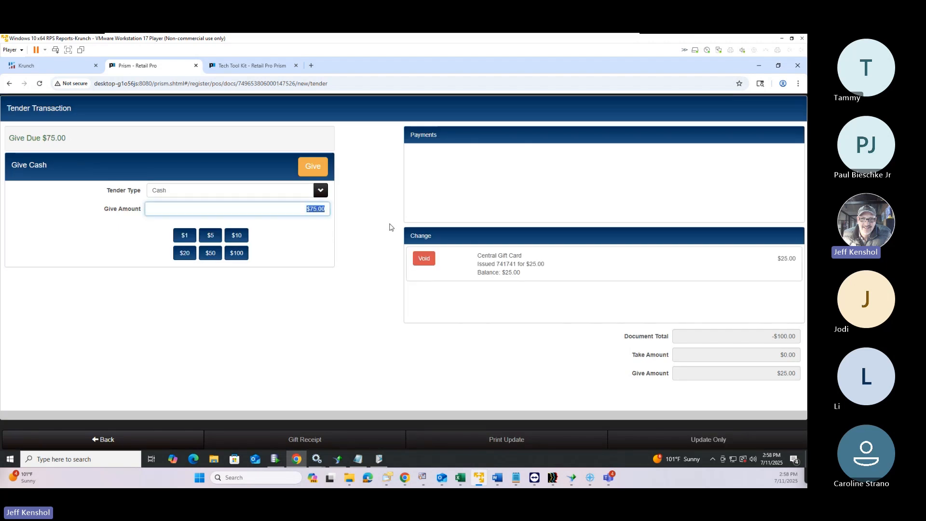
Give a second $25.00 Central Gift Card with its own card number, leaving $50.00 due
{"action": "left_click", "coordinate": [262, 191]}
{"action": "scroll", "coordinate": [239, 265], "scroll_direction": "down", "scroll_amount": 1}
{"action": "left_click", "coordinate": [242, 295]}
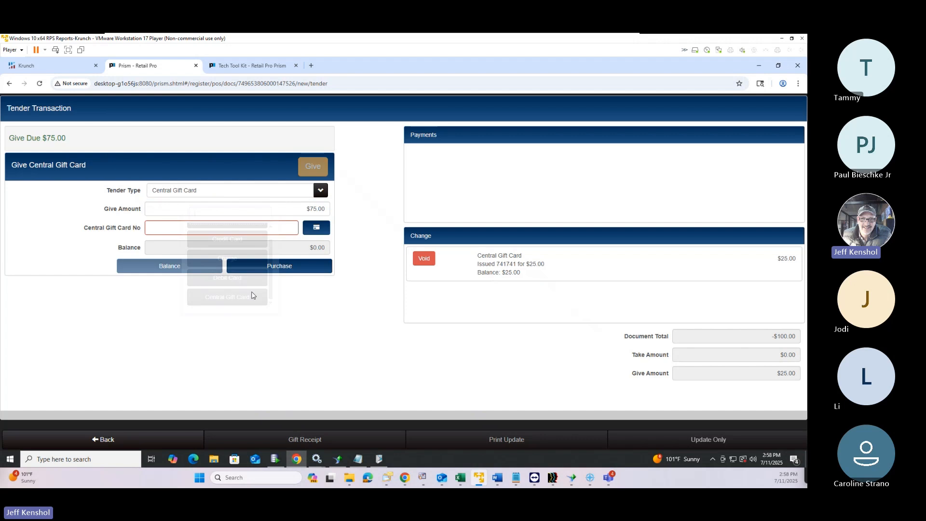
{"action": "left_click", "coordinate": [314, 210]}
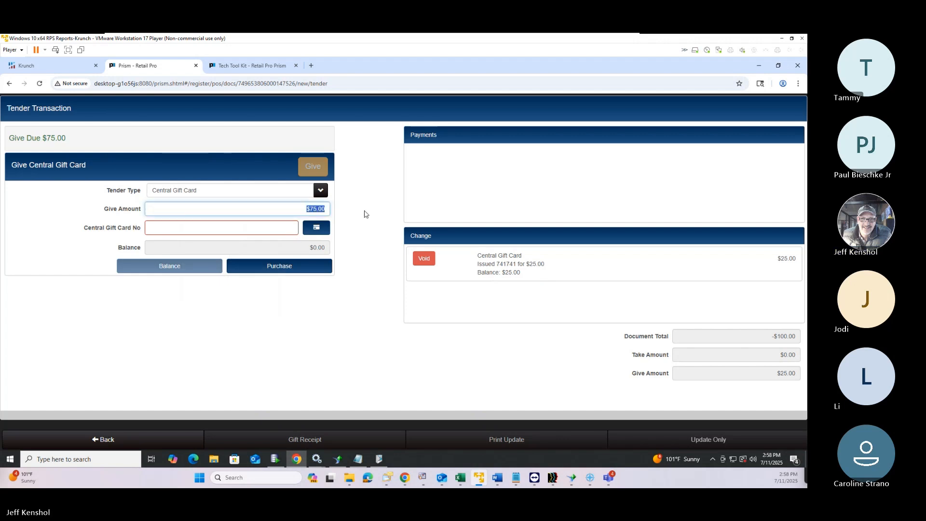
{"action": "type", "text": "25"}
{"action": "left_click", "coordinate": [258, 229]}
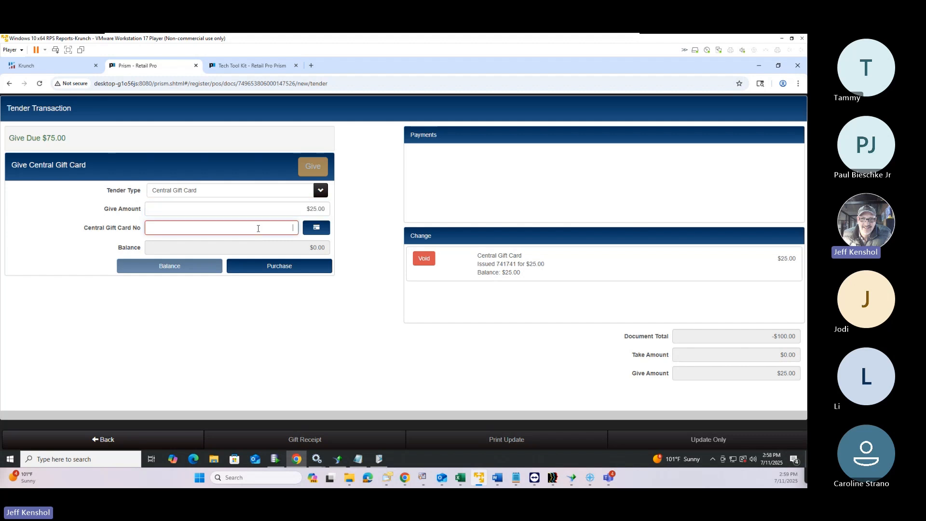
{"action": "type", "text": "852852"}
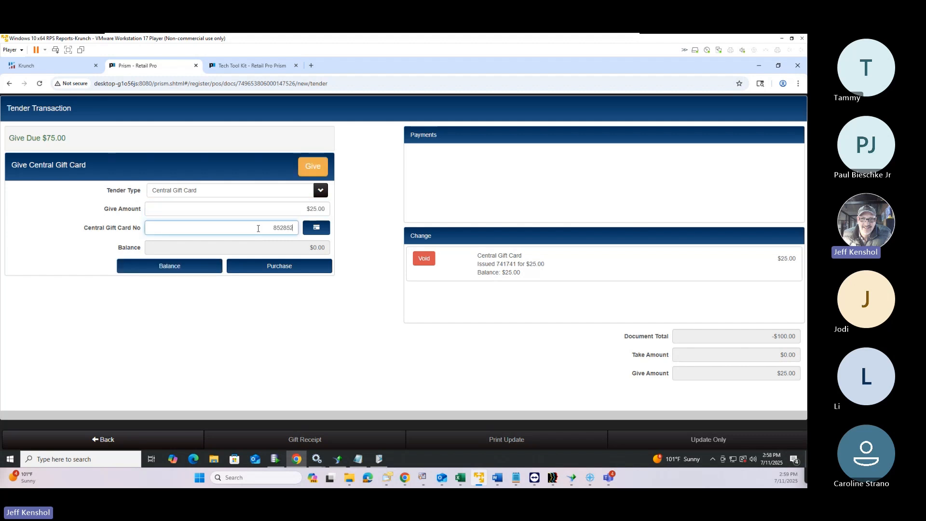
{"action": "left_click", "coordinate": [316, 169]}
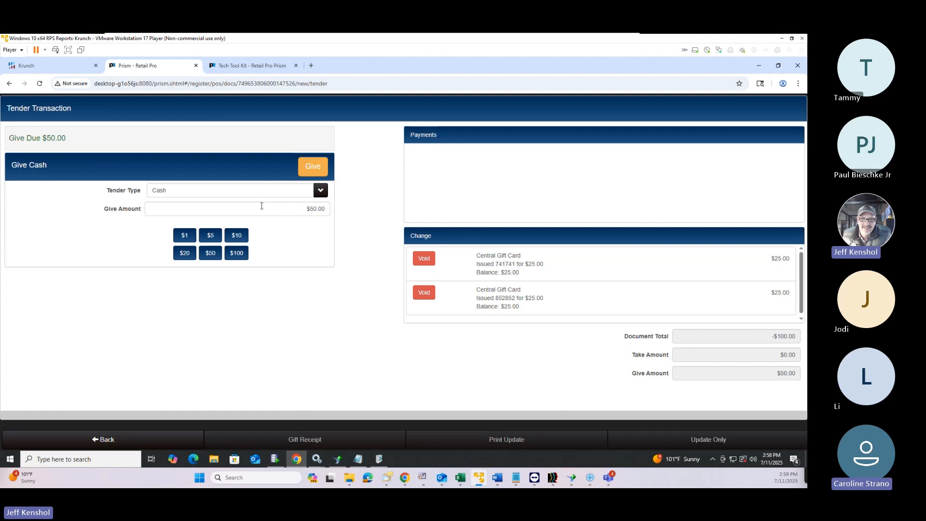
Give a $10 Central Gift Card as change, entering its card number
{"action": "left_click", "coordinate": [222, 194]}
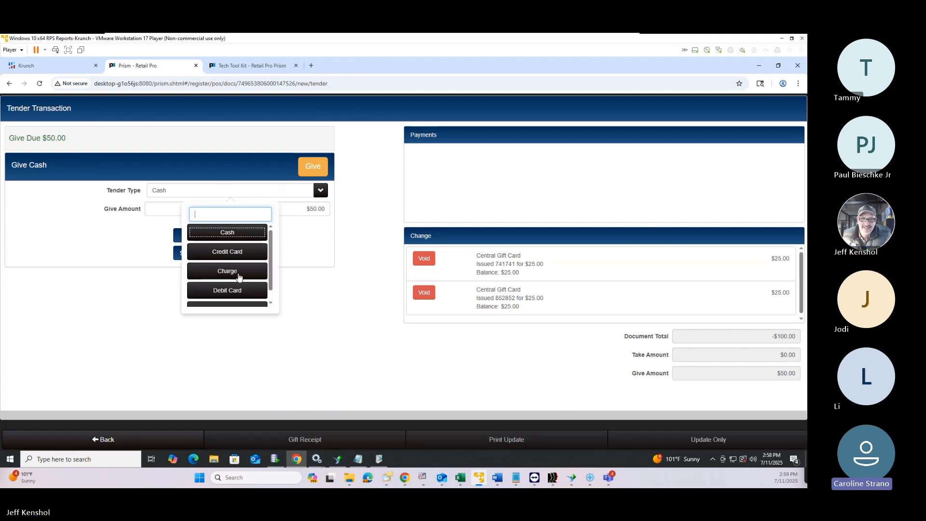
{"action": "scroll", "coordinate": [230, 290], "scroll_direction": "down", "scroll_amount": 1}
{"action": "left_click", "coordinate": [231, 300]}
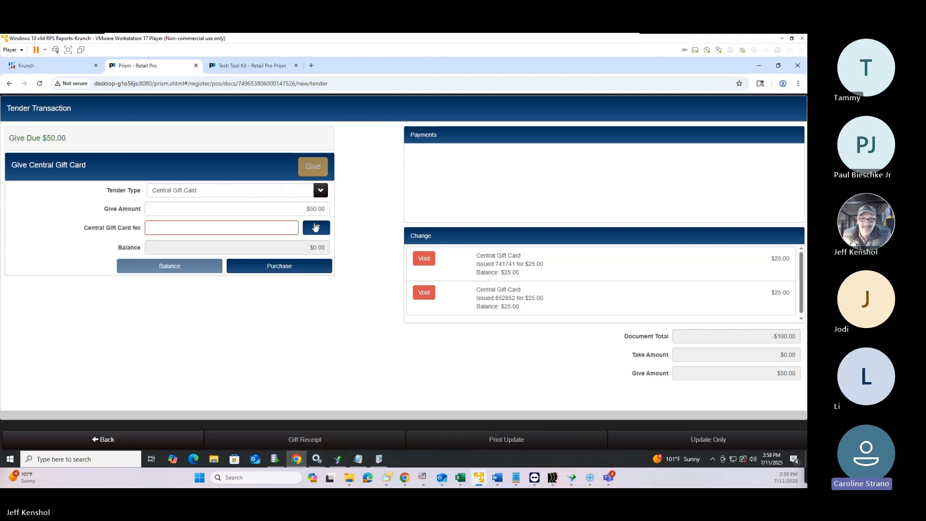
{"action": "left_click", "coordinate": [253, 231]}
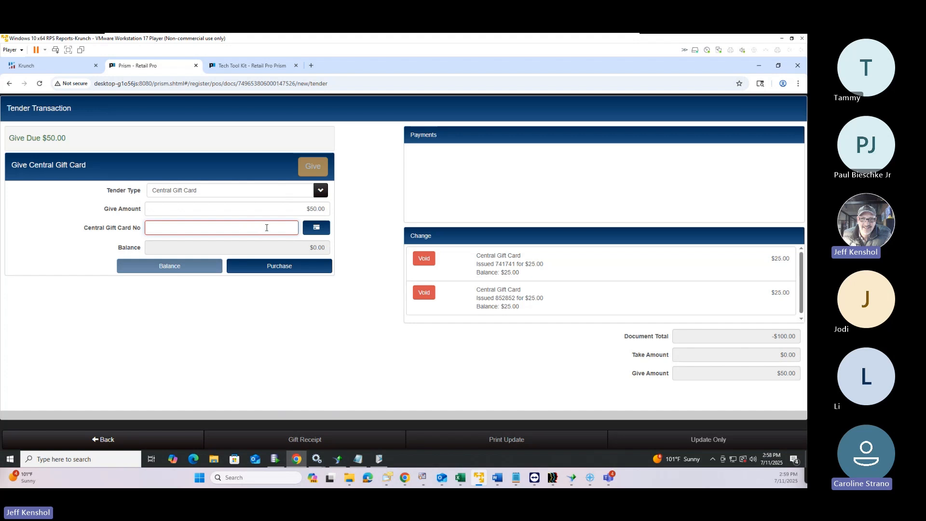
{"action": "left_click", "coordinate": [314, 212]}
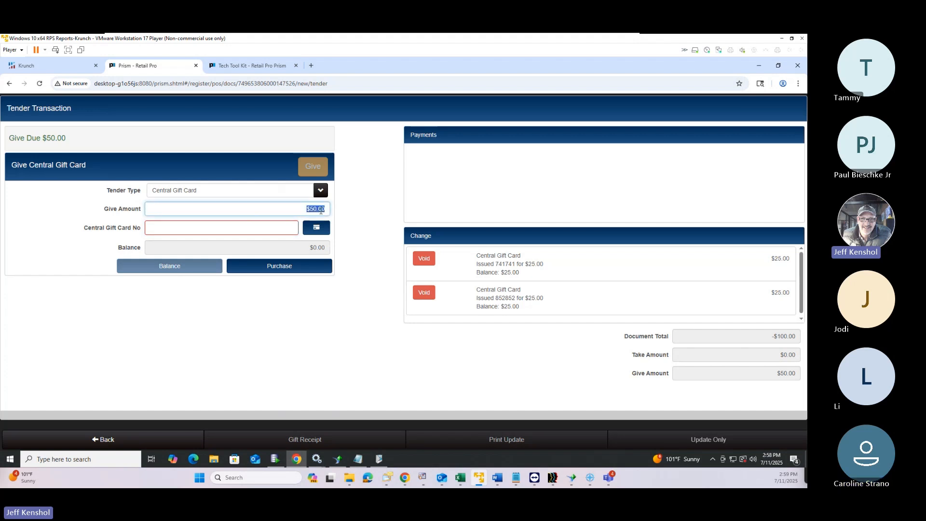
{"action": "type", "text": "10"}
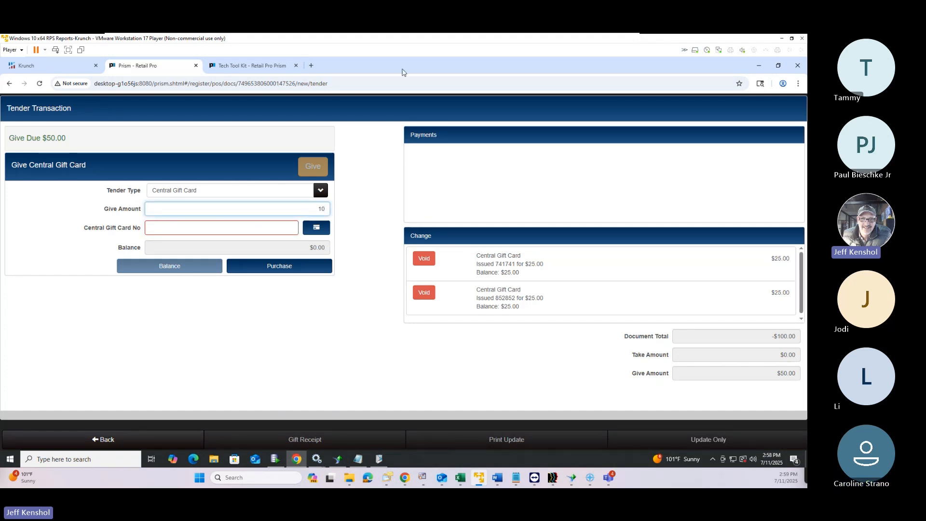
{"action": "left_click", "coordinate": [256, 230]}
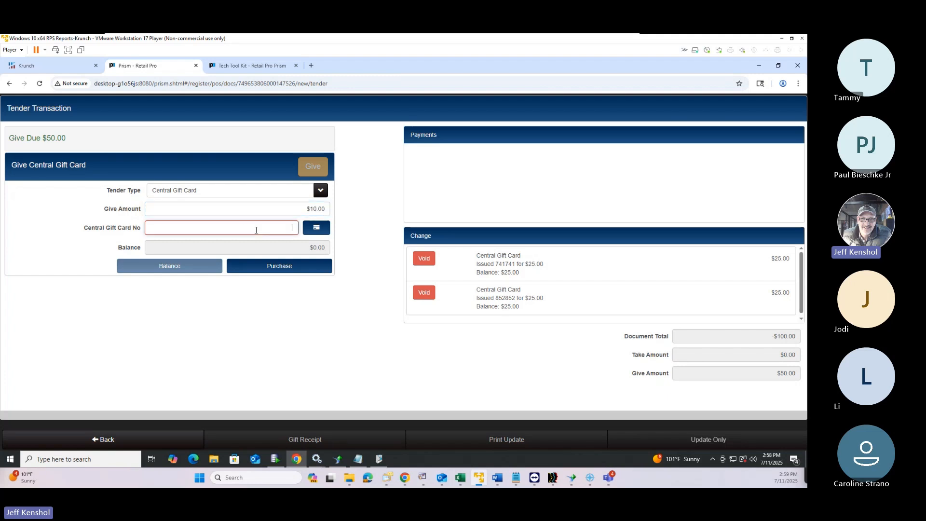
{"action": "type", "text": "963963"}
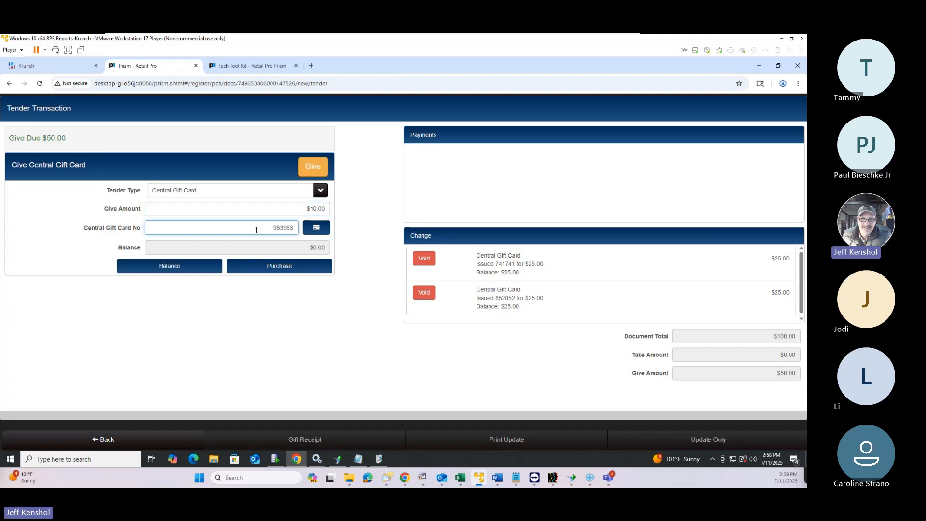
{"action": "left_click", "coordinate": [314, 167]}
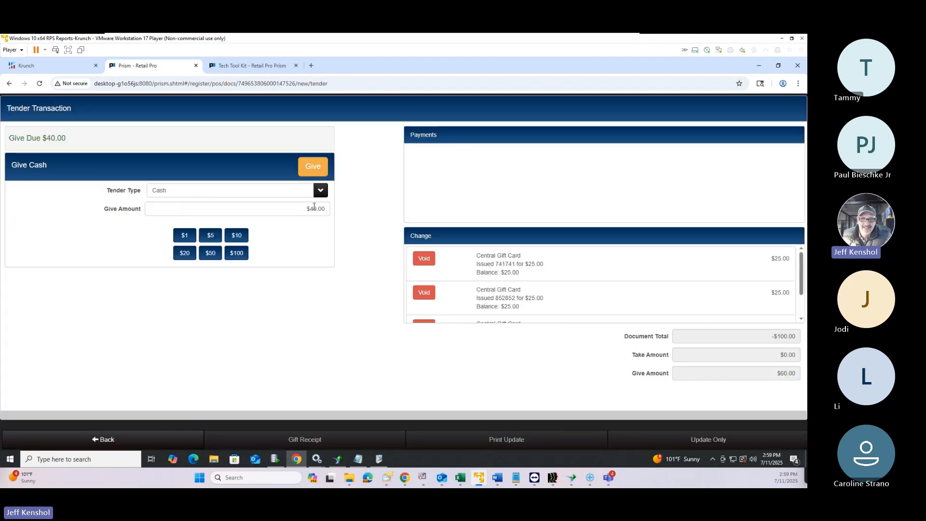
Give a second $10 Central Gift Card, fixing a mistyped card number first
{"action": "left_click", "coordinate": [284, 191]}
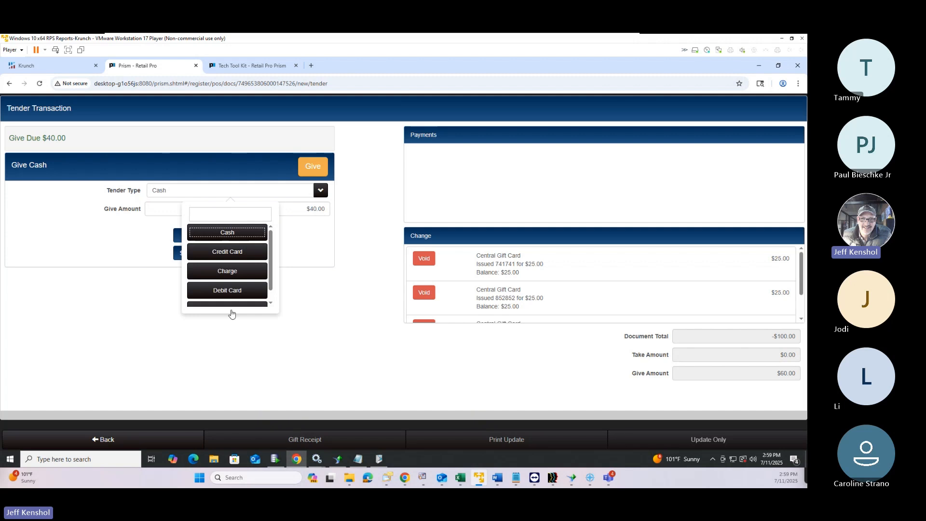
{"action": "scroll", "coordinate": [234, 294], "scroll_direction": "down", "scroll_amount": 1}
{"action": "left_click", "coordinate": [234, 297]}
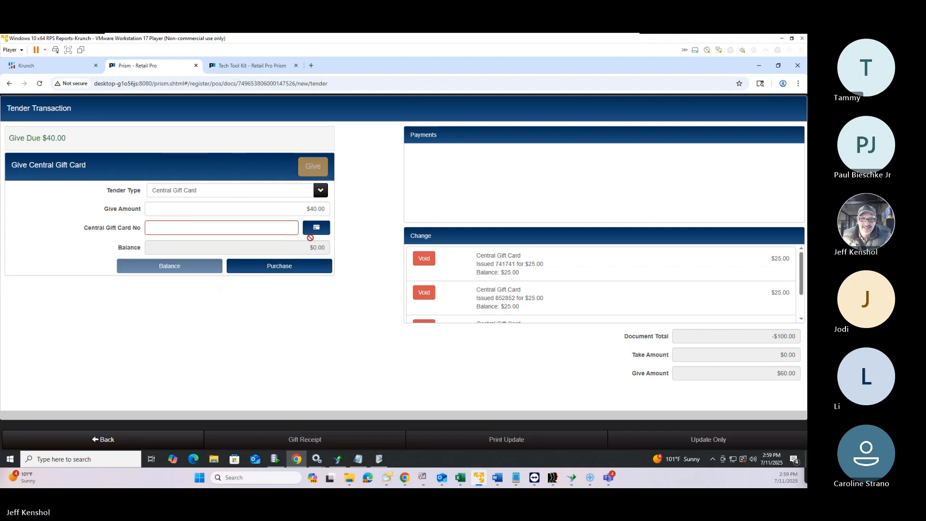
{"action": "type", "text": "10"}
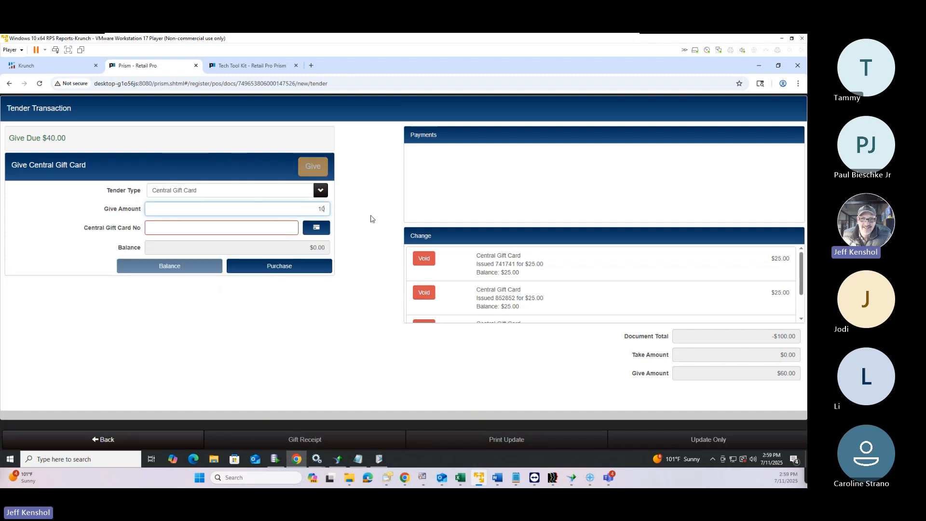
{"action": "left_click", "coordinate": [280, 233]}
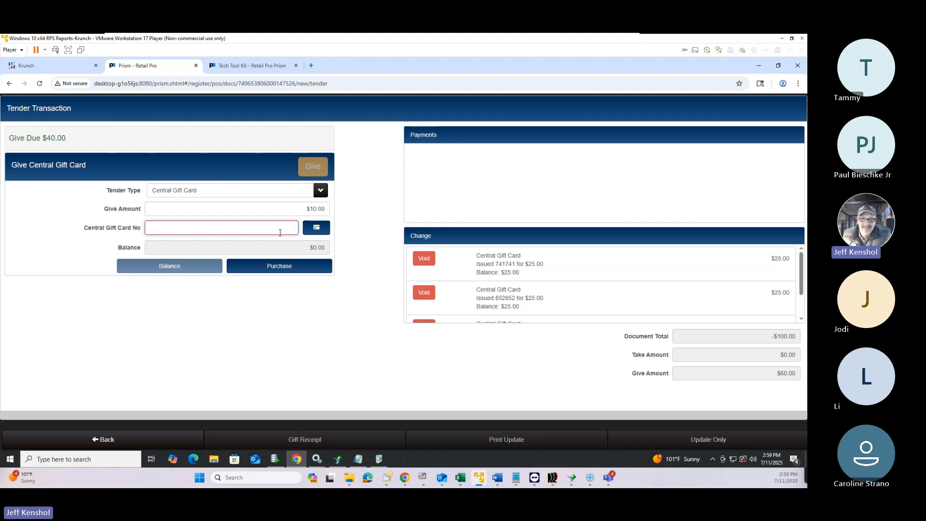
{"action": "type", "text": "3699365"}
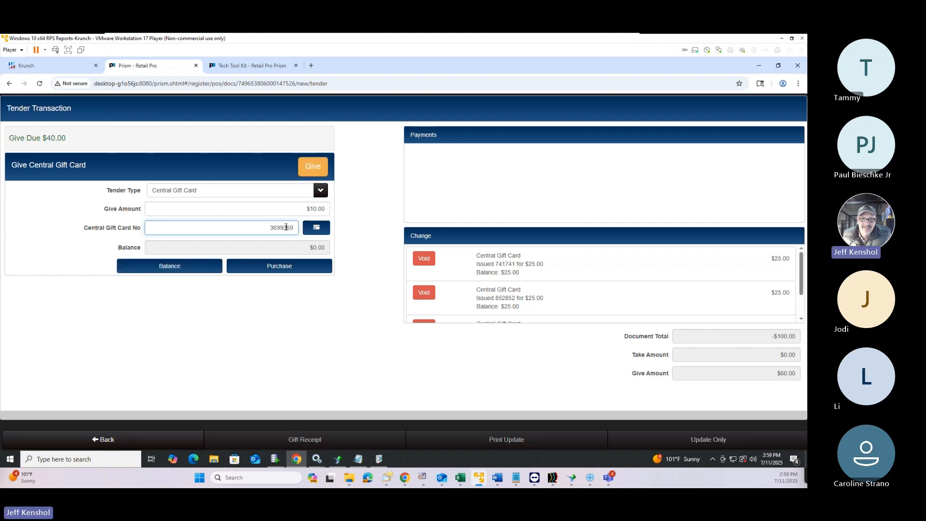
{"action": "double_click", "coordinate": [287, 228]}
{"action": "left_click", "coordinate": [283, 227]}
{"action": "key", "text": "BackSpace"}
{"action": "left_click", "coordinate": [312, 168]}
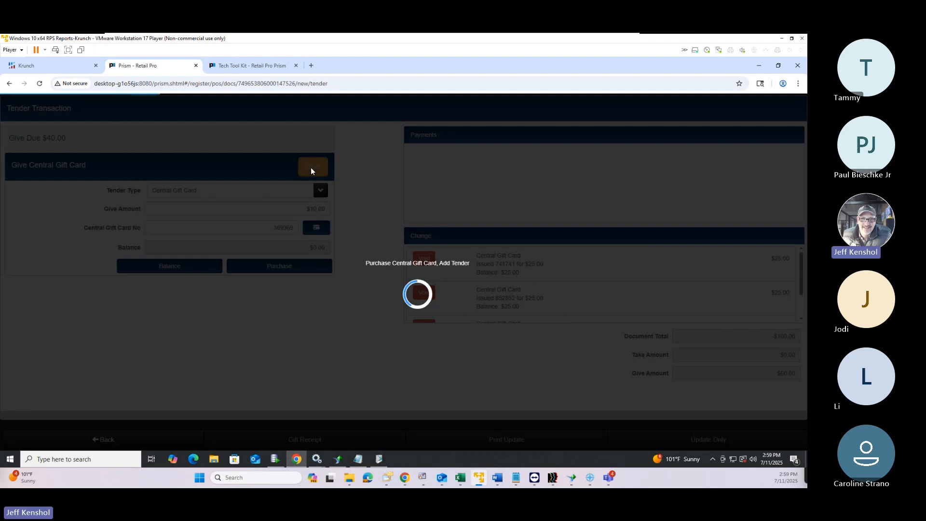
Give a third $10 Central Gift Card as change with its card number
{"action": "scroll", "coordinate": [487, 305], "scroll_direction": "down", "scroll_amount": 5}
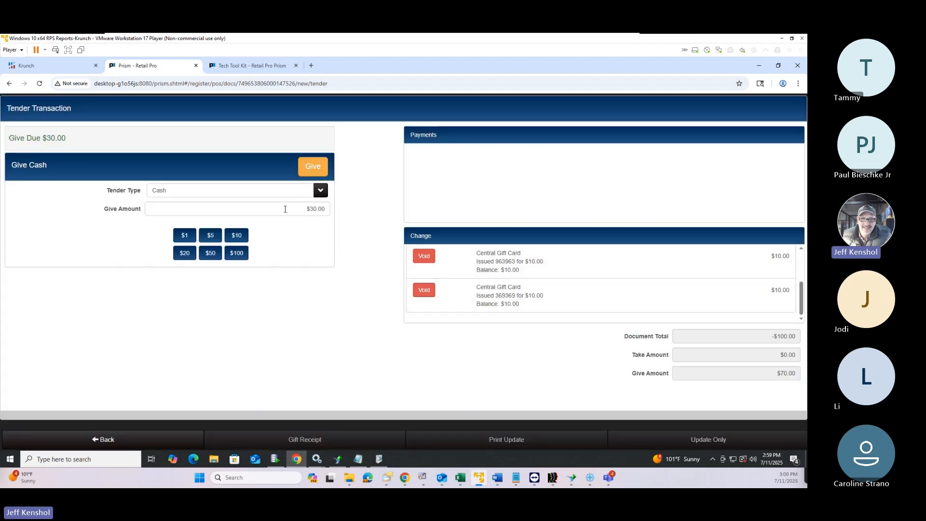
{"action": "left_click", "coordinate": [293, 190]}
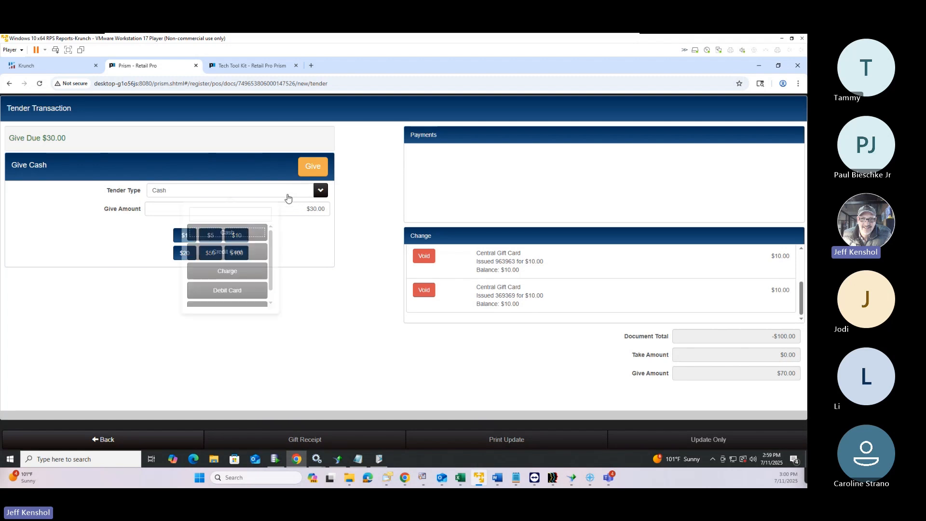
{"action": "scroll", "coordinate": [217, 287], "scroll_direction": "down", "scroll_amount": 1}
{"action": "left_click", "coordinate": [234, 300]}
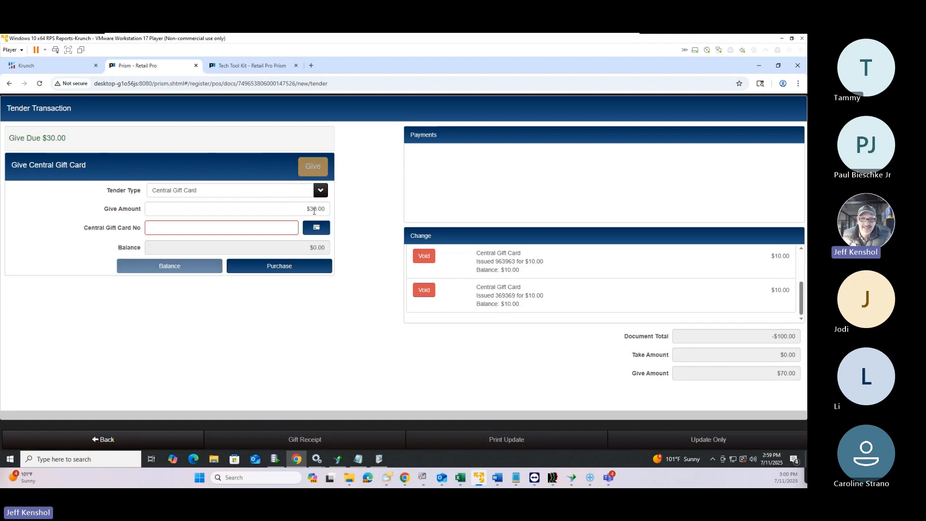
{"action": "type", "text": "10"}
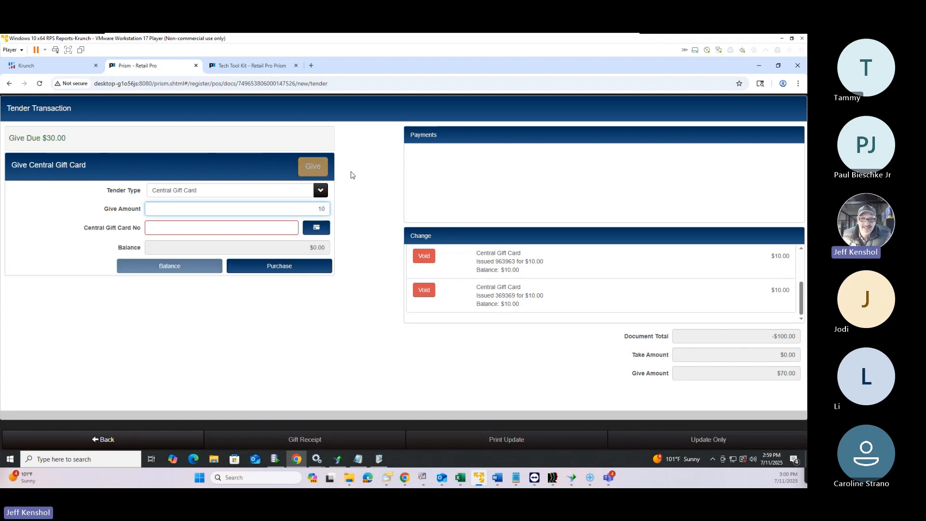
{"action": "left_click", "coordinate": [272, 229]}
{"action": "type", "text": "258258"}
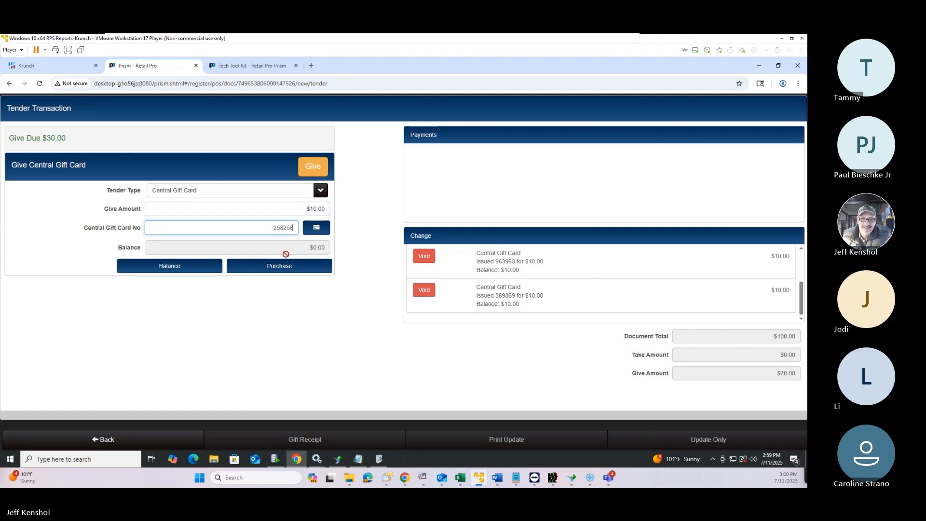
{"action": "left_click", "coordinate": [314, 168]}
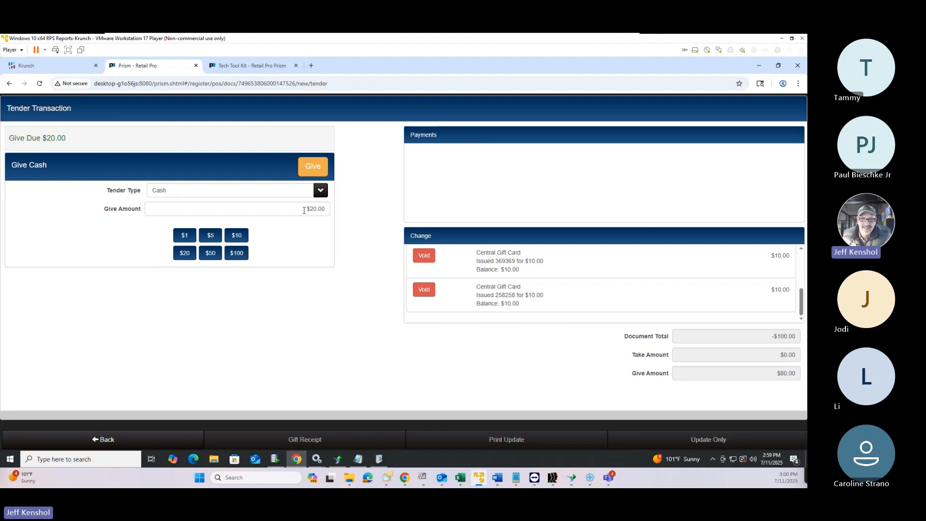
Issue a final $20.00 Central Gift Card, bringing the six given cards to $100.00
{"action": "left_click_drag", "start_coordinate": [308, 210], "coordinate": [328, 210]}
{"action": "type", "text": "10"}
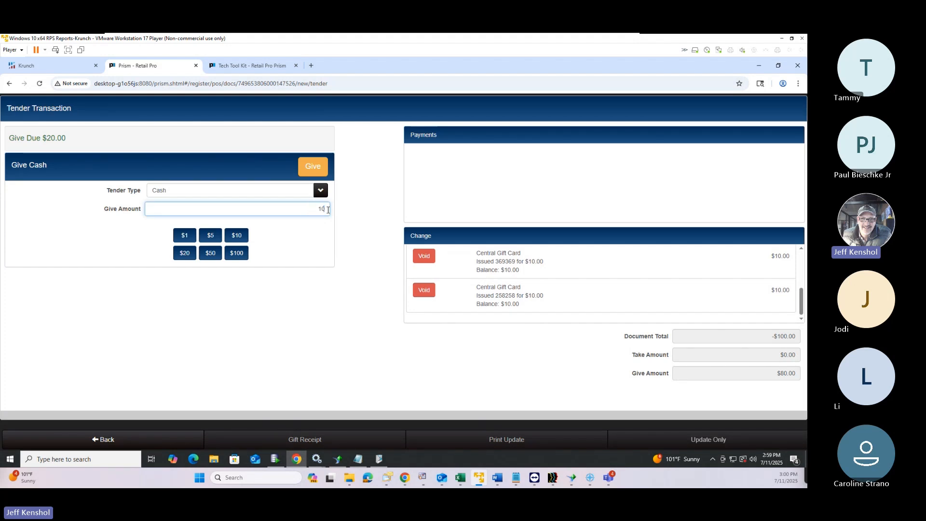
{"action": "left_click", "coordinate": [231, 191]}
{"action": "scroll", "coordinate": [230, 276], "scroll_direction": "down", "scroll_amount": 1}
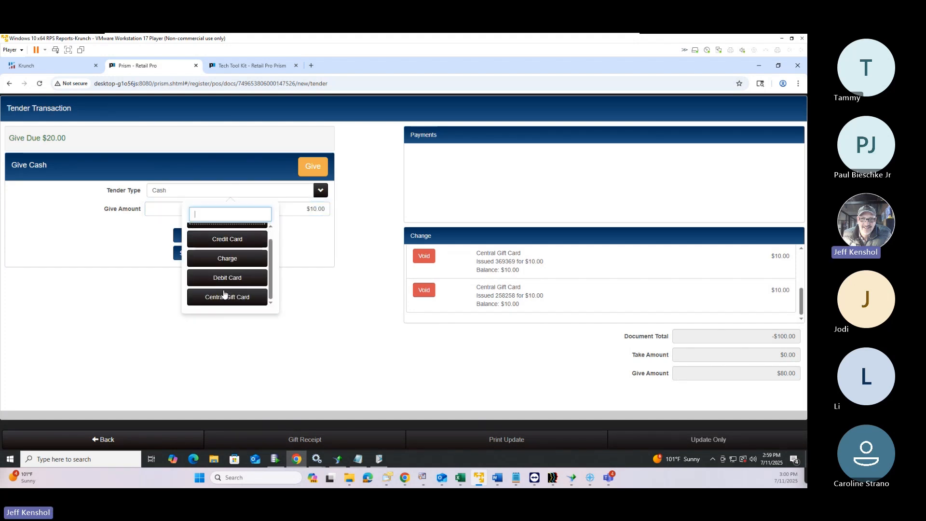
{"action": "left_click", "coordinate": [224, 297]}
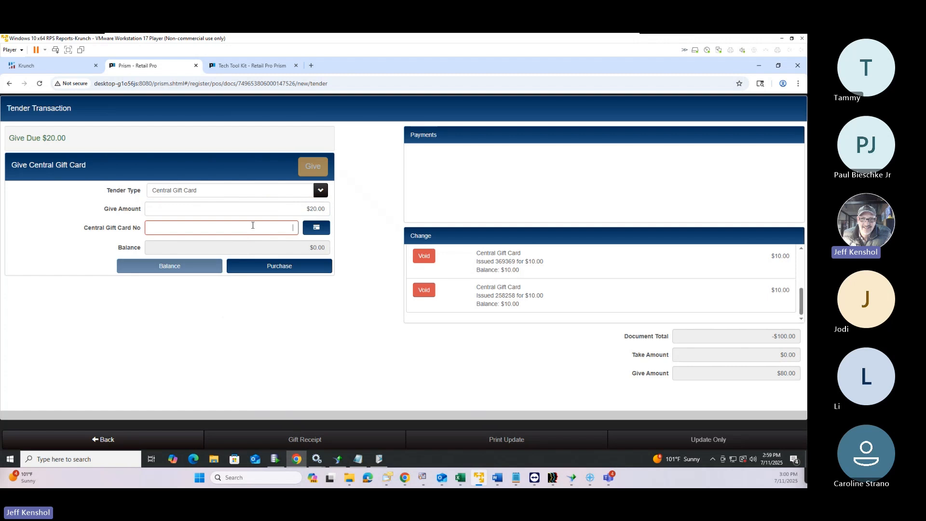
{"action": "left_click", "coordinate": [252, 227]}
{"action": "type", "text": "147147"}
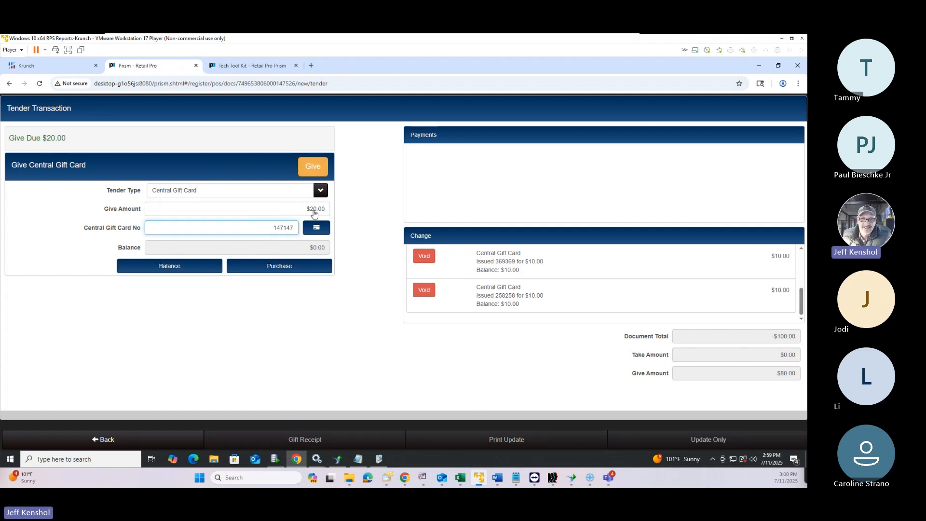
{"action": "left_click", "coordinate": [313, 167]}
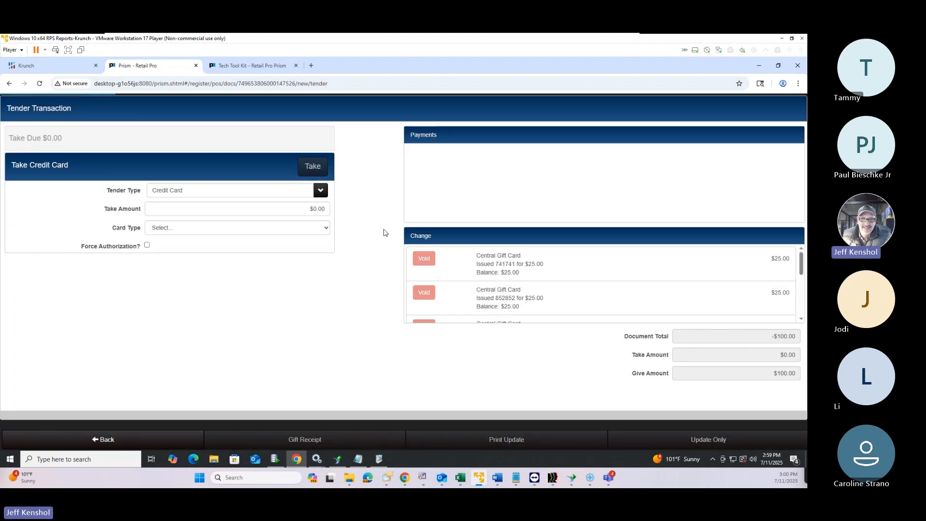
{"action": "scroll", "coordinate": [528, 290], "scroll_direction": "down", "scroll_amount": 5}
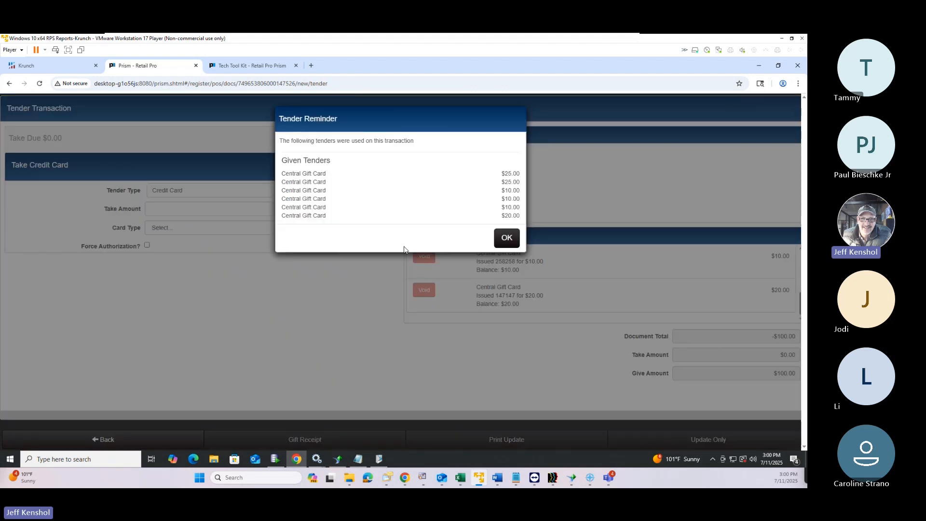
Acknowledge the Tender Reminder, preview the POS receipt, and close the preview
{"action": "left_click", "coordinate": [507, 238]}
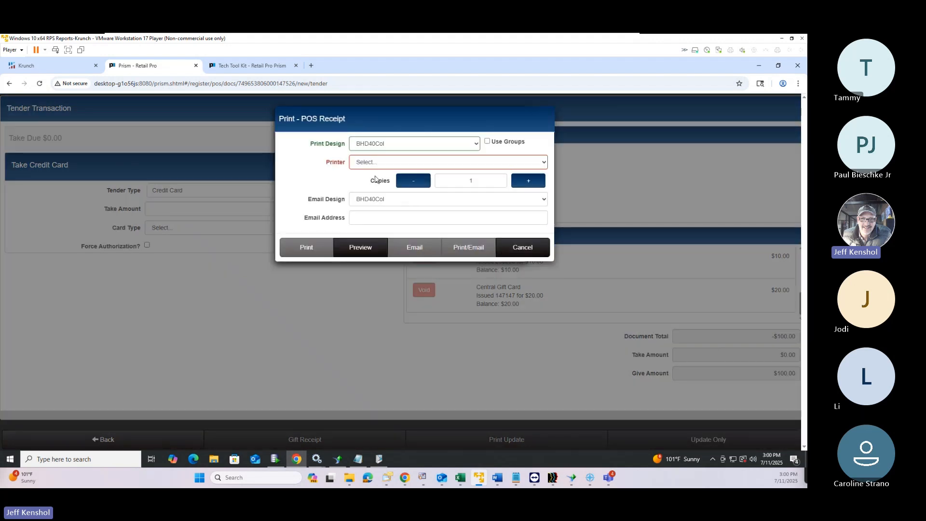
{"action": "left_click", "coordinate": [373, 255]}
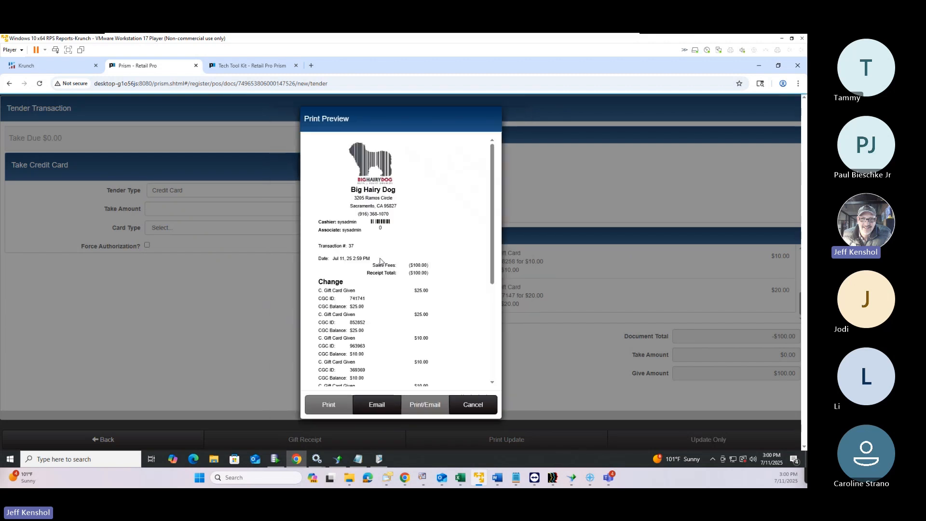
{"action": "scroll", "coordinate": [419, 263], "scroll_direction": "down", "scroll_amount": 10}
{"action": "scroll", "coordinate": [419, 263], "scroll_direction": "up", "scroll_amount": 5}
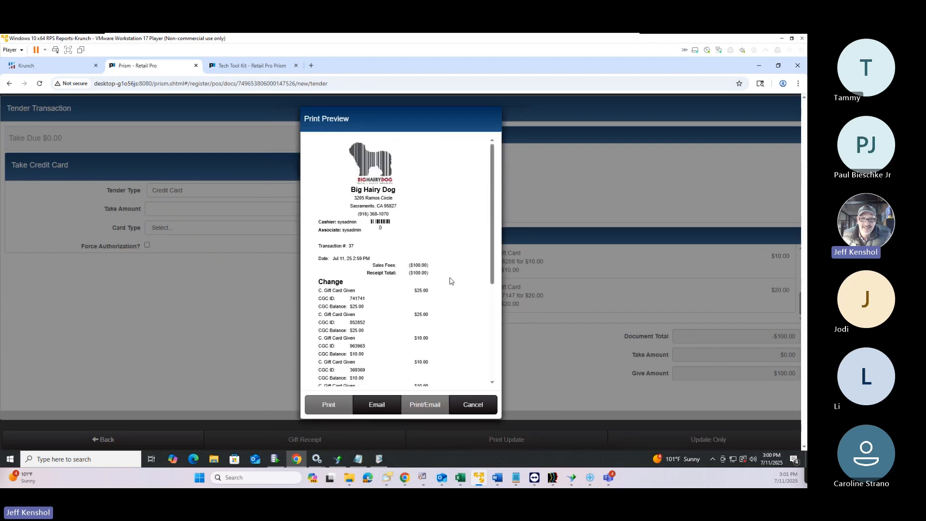
{"action": "scroll", "coordinate": [421, 272], "scroll_direction": "down", "scroll_amount": 5}
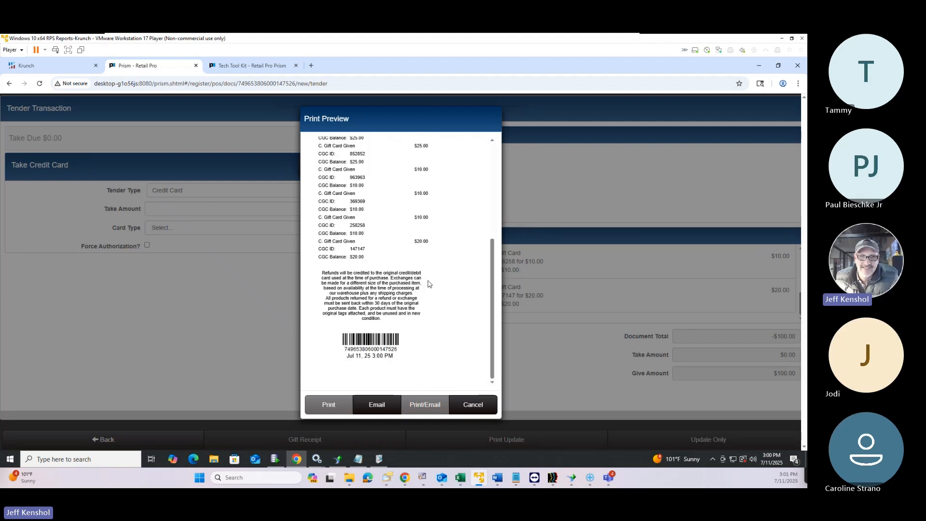
{"action": "scroll", "coordinate": [435, 210], "scroll_direction": "up", "scroll_amount": 5}
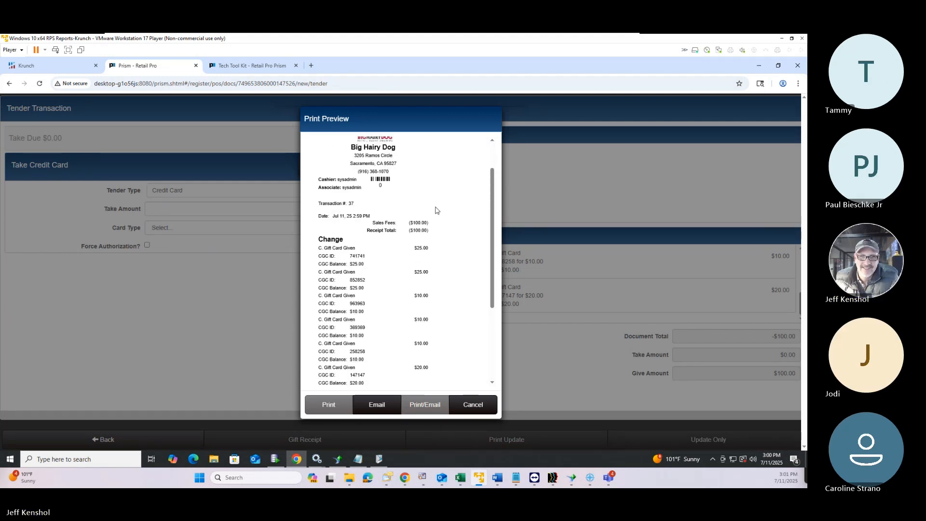
{"action": "scroll", "coordinate": [436, 210], "scroll_direction": "down", "scroll_amount": 5}
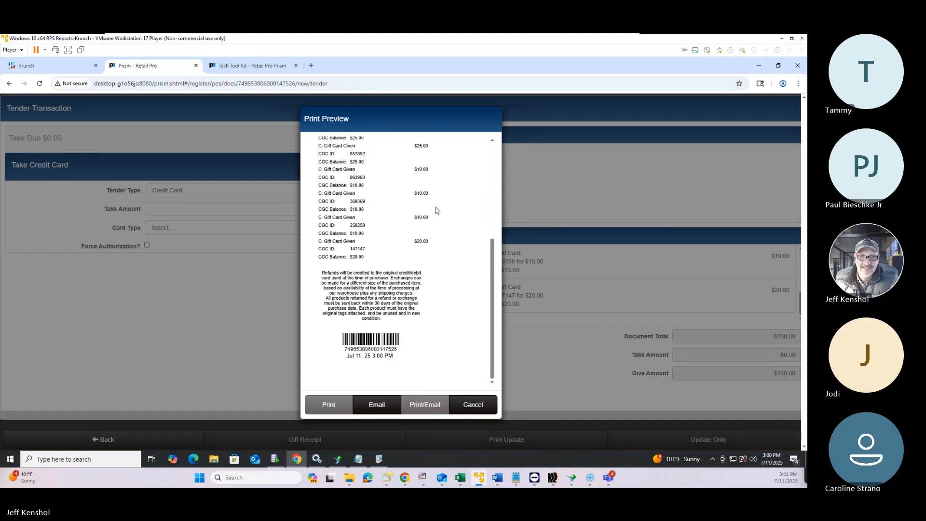
{"action": "left_click", "coordinate": [473, 410]}
Skip printing the receipt so a new empty $0.00 POS transaction opens
{"action": "left_click", "coordinate": [527, 248]}
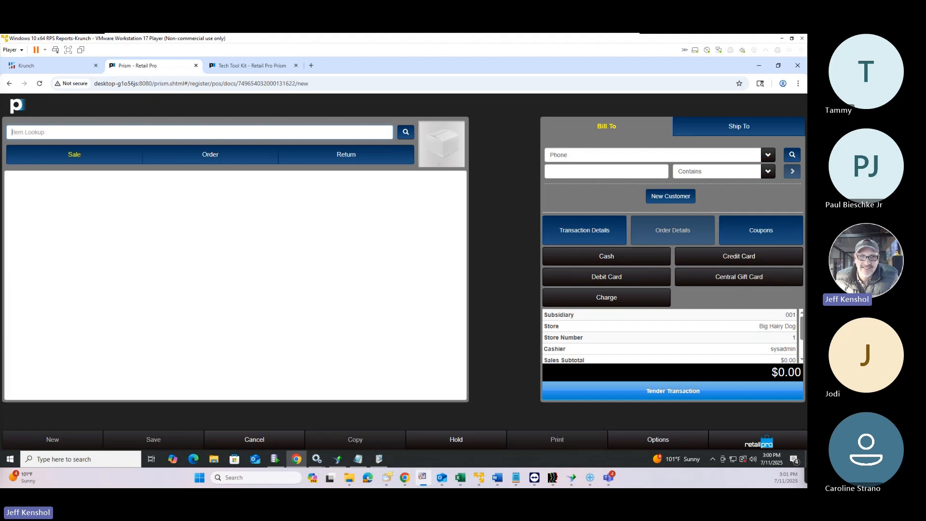
{"action": "key", "text": "alt+Tab"}
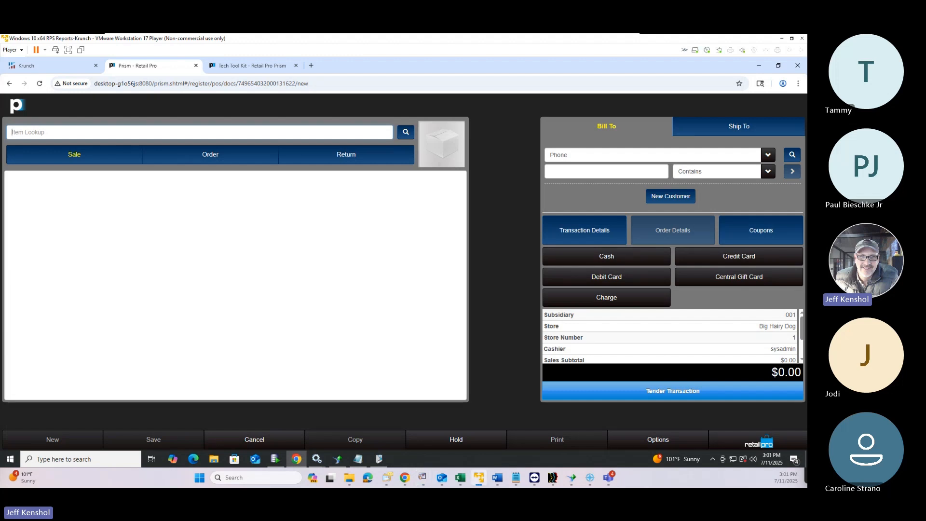